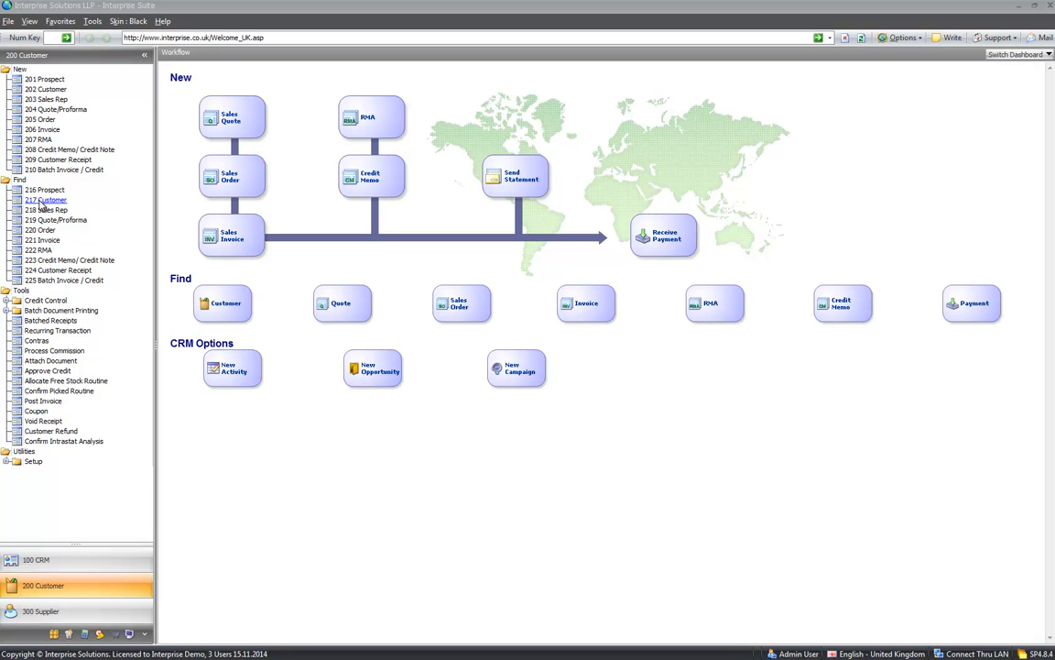
Step: List the active customers by customer code and temporarily group them by country
left_click(40, 203)
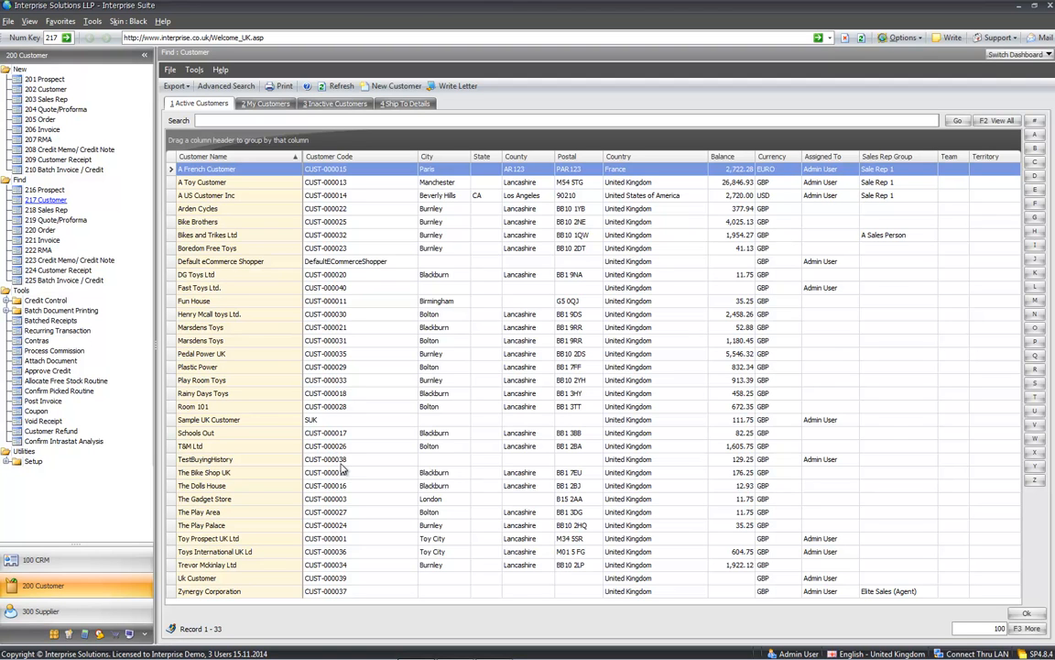
left_click(337, 157)
mouse_move(614, 156)
left_mouse_down()
mouse_move(633, 152)
mouse_move(579, 137)
mouse_move(622, 148)
left_mouse_up()
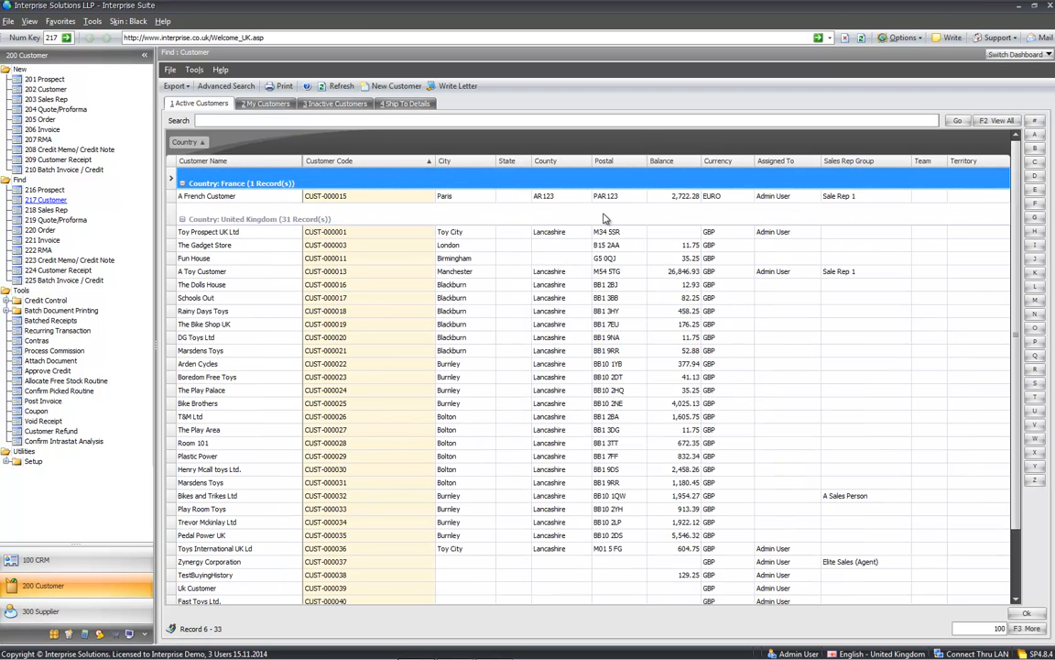
left_click_drag(184, 142, 579, 172)
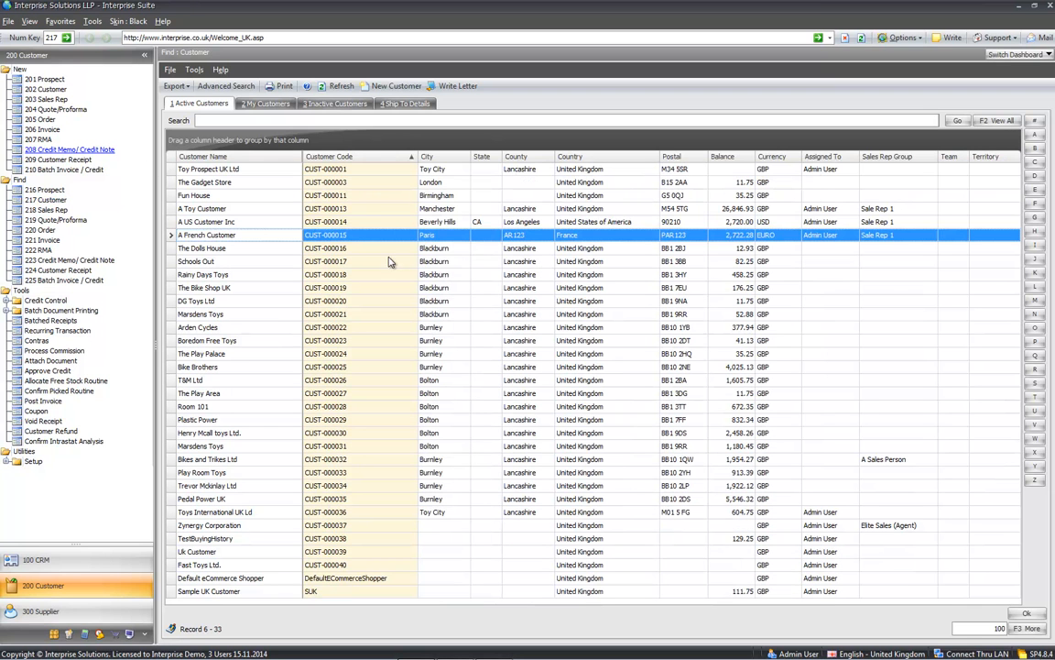
Step: Search the active customers for "toy" and briefly view the advanced search criteria
left_click(276, 120)
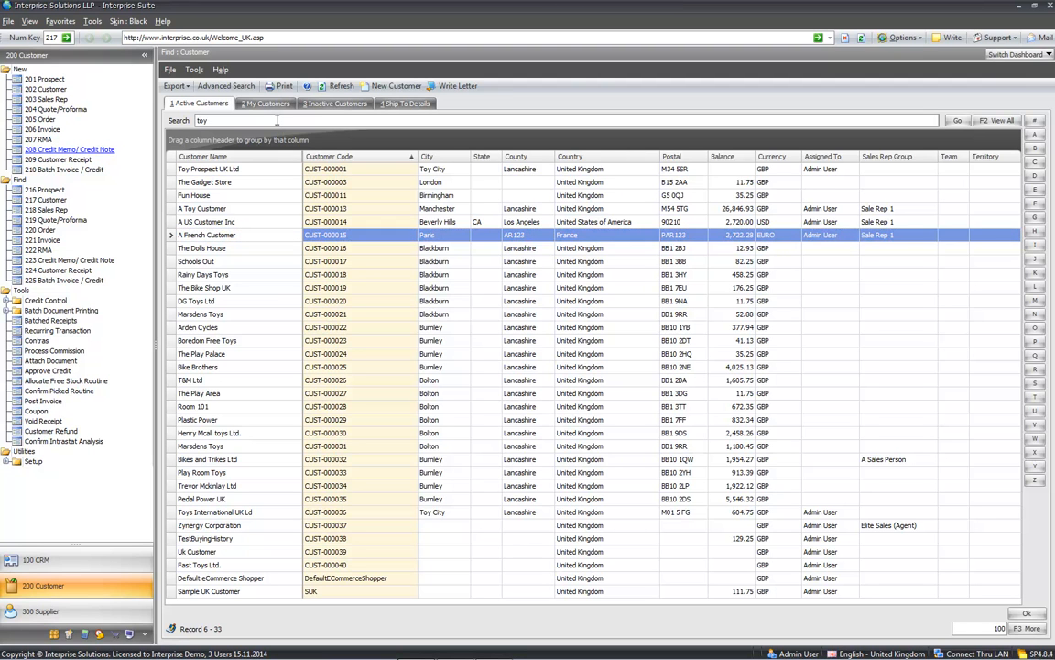
key("Return")
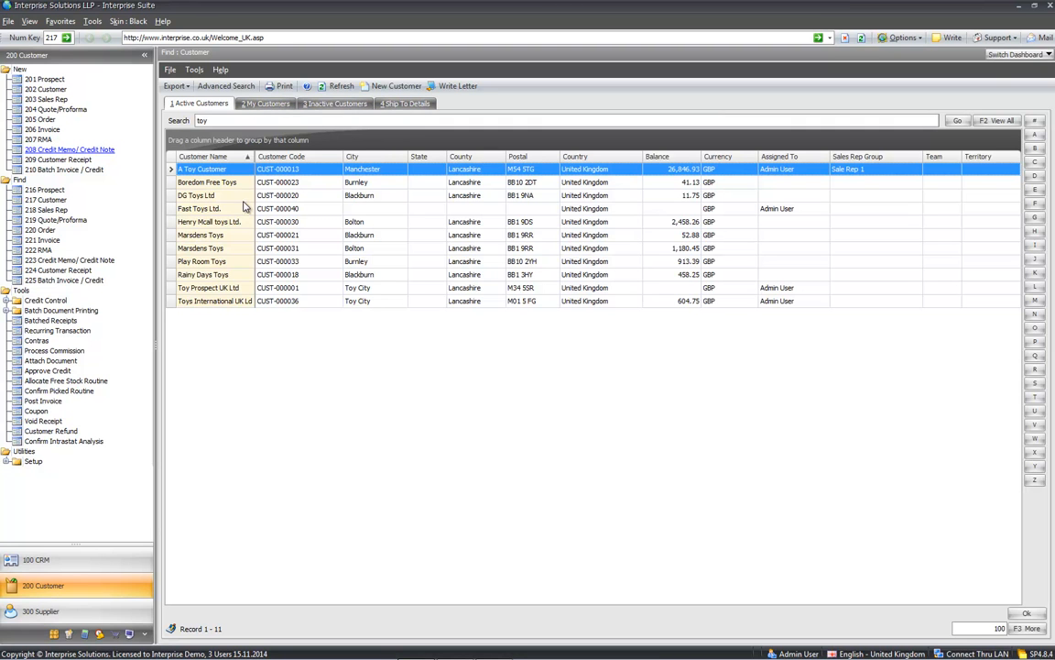
left_click(227, 88)
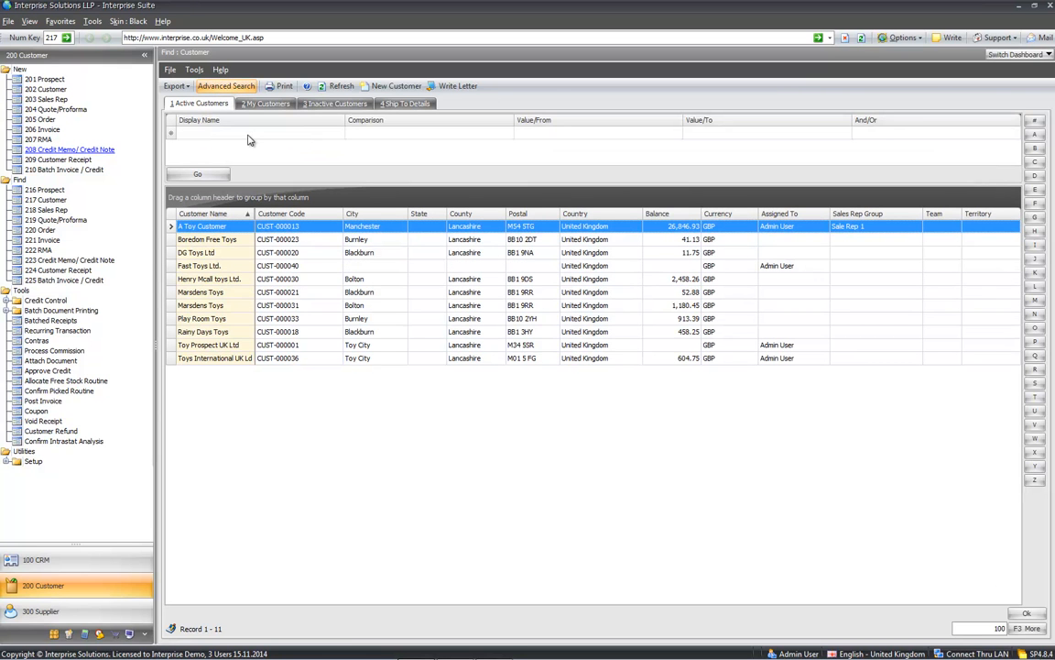
left_click(238, 86)
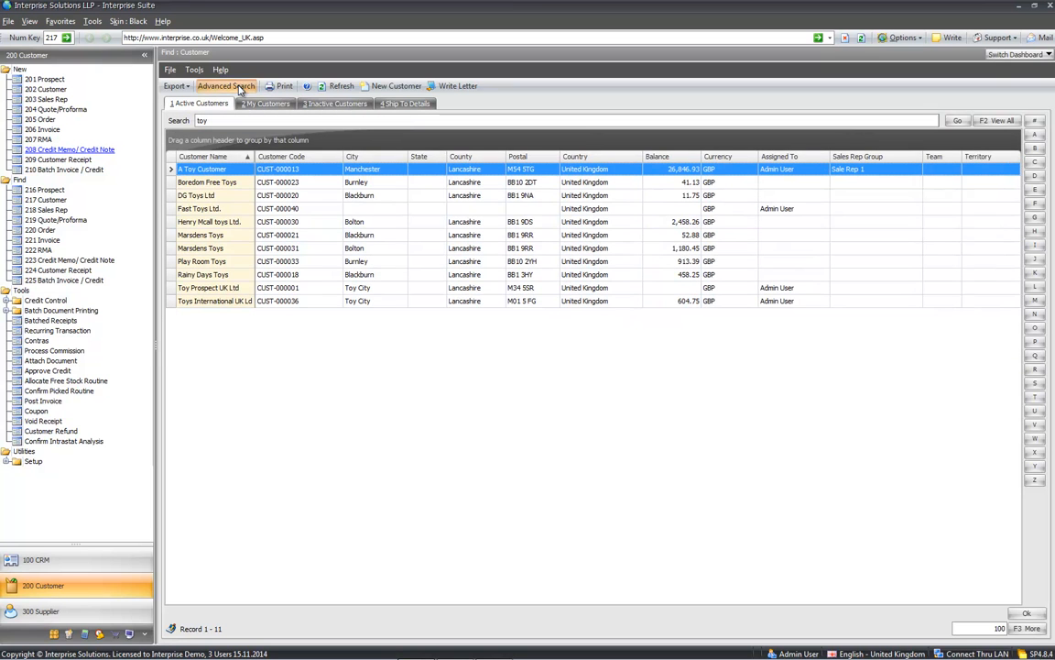
Step: Open the A Toy Customer record, then widen and reposition its window to show all its sections
double_click(232, 171)
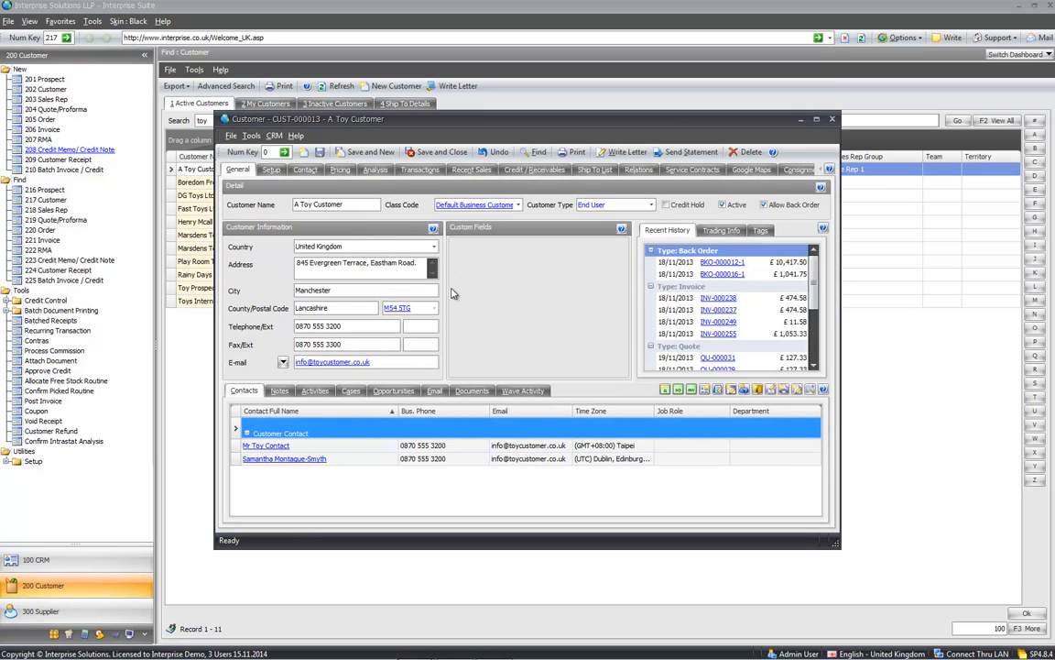
left_click_drag(841, 390, 1012, 391)
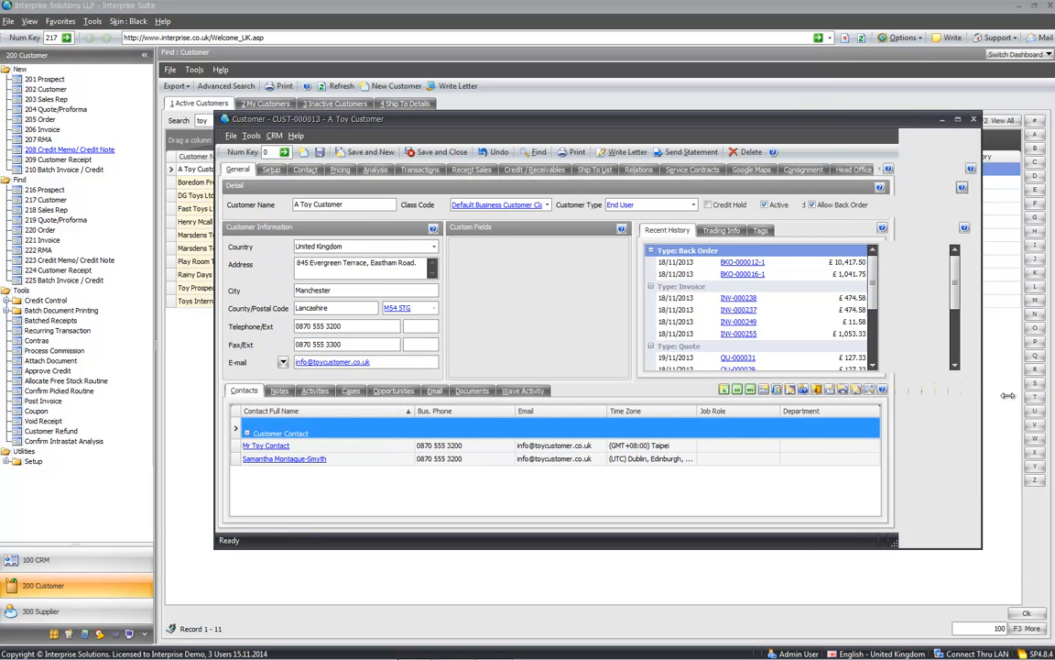
left_click_drag(652, 122, 584, 120)
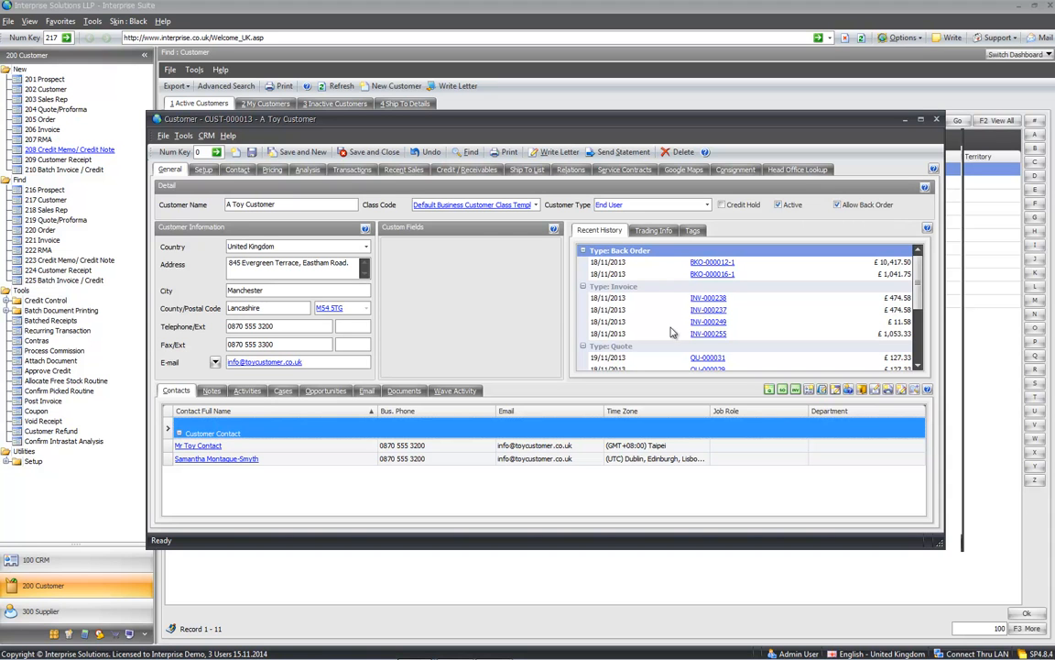
Step: Review the customer's trading information and tags, then return to the recent history
left_click(654, 232)
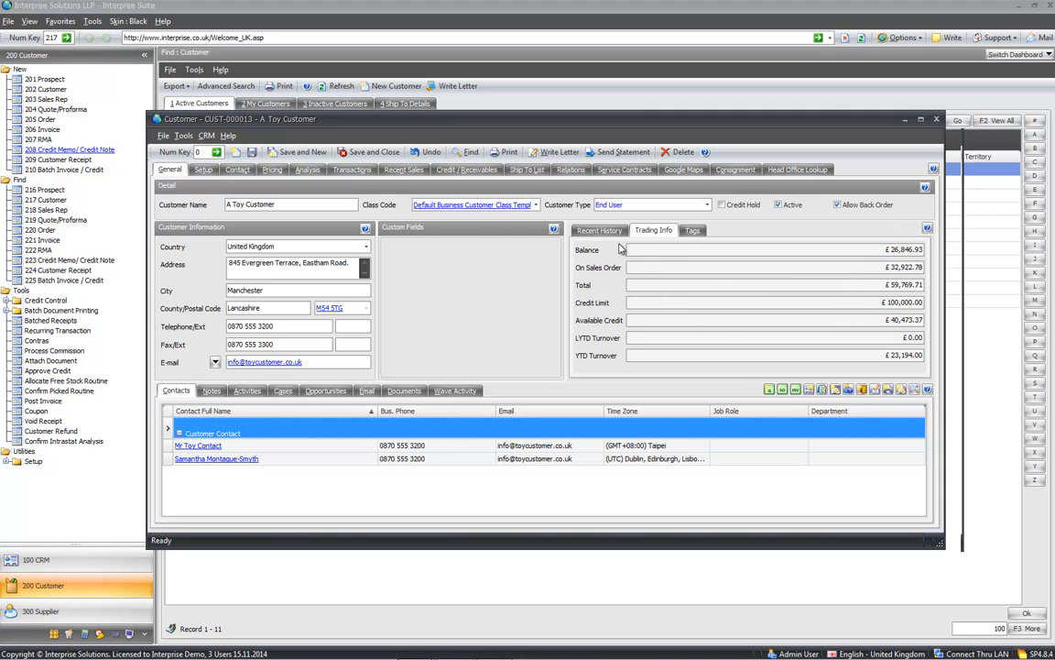
left_click(696, 231)
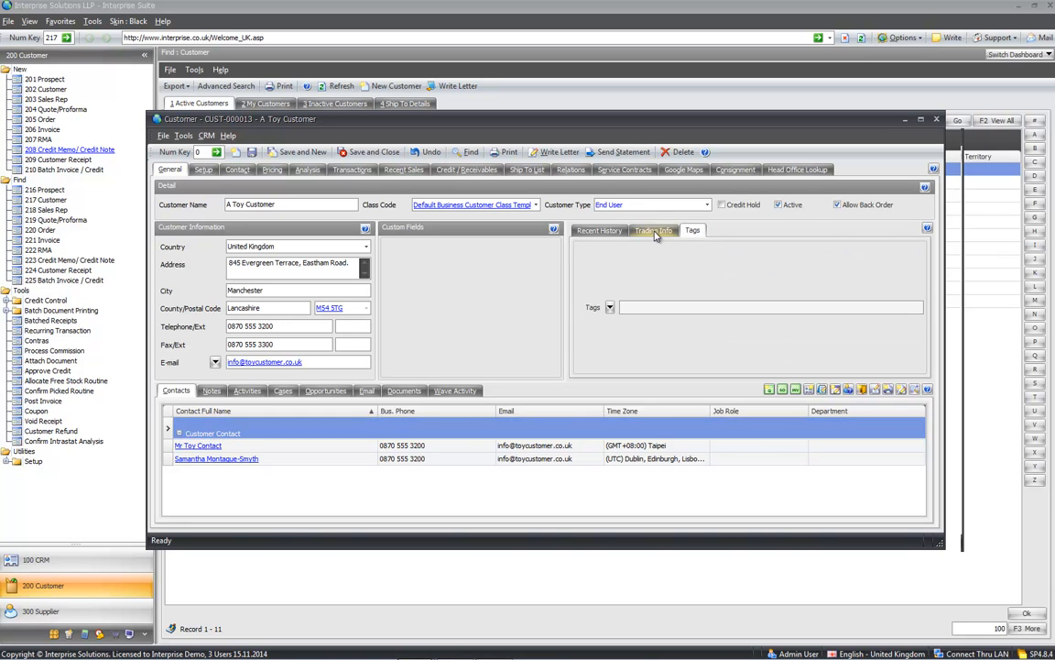
left_click(654, 232)
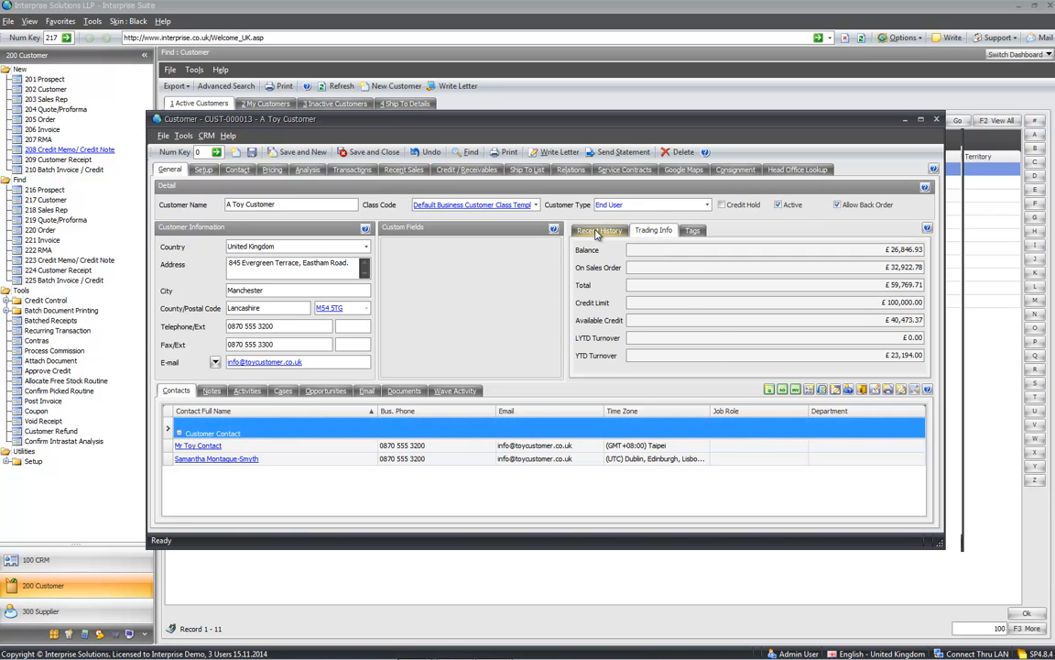
left_click(597, 233)
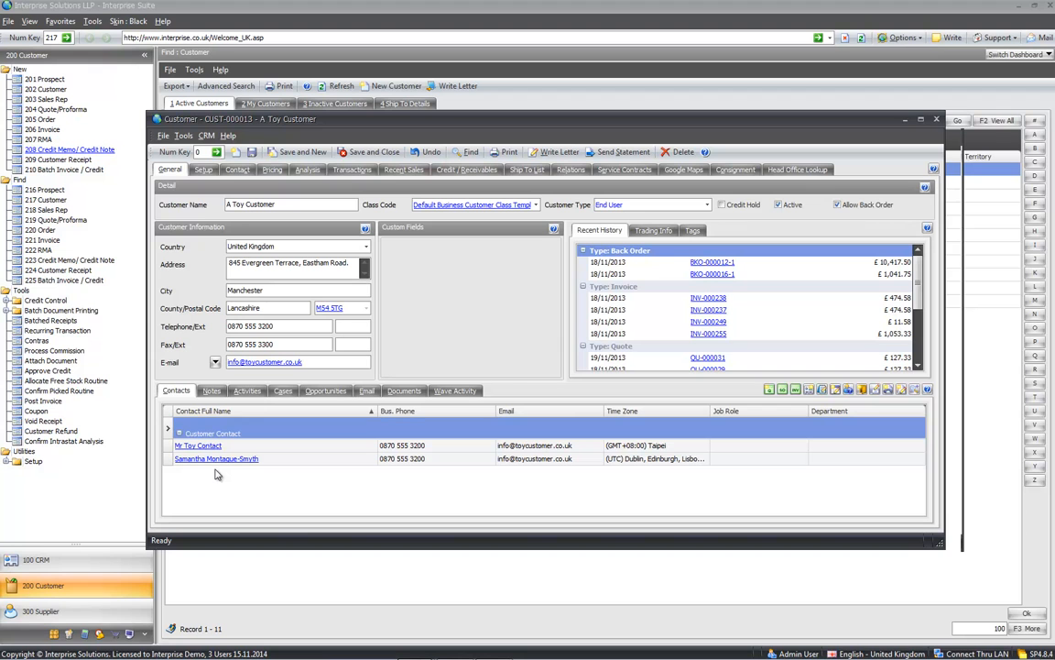
Step: Open the customer's note titled "note example" to read it, then save and close it
left_click(218, 394)
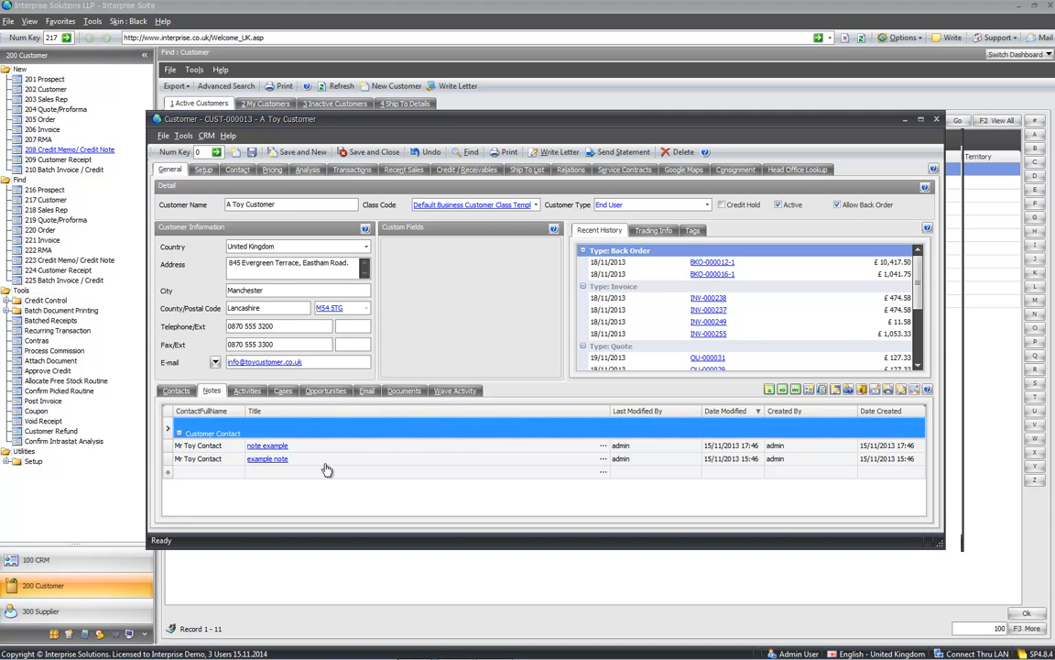
left_click(272, 448)
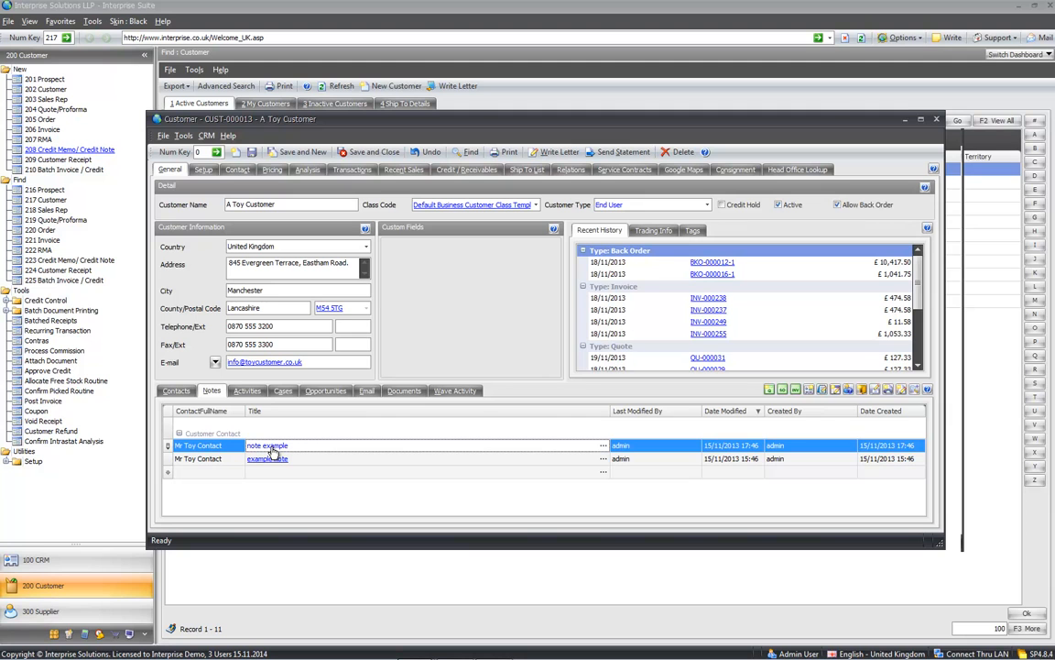
double_click(305, 446)
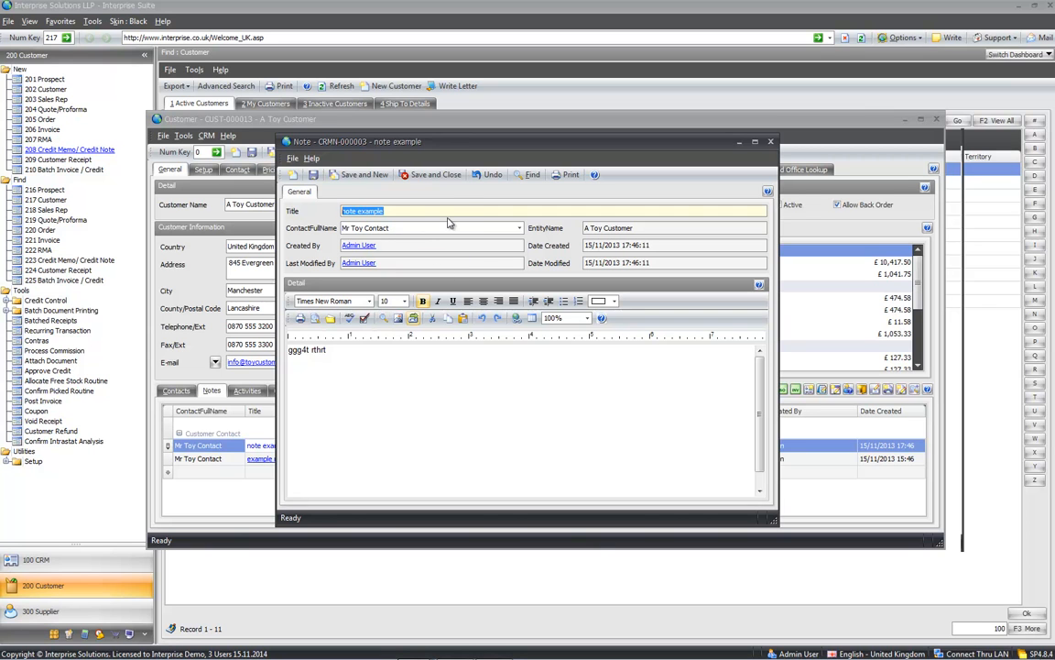
left_click(423, 174)
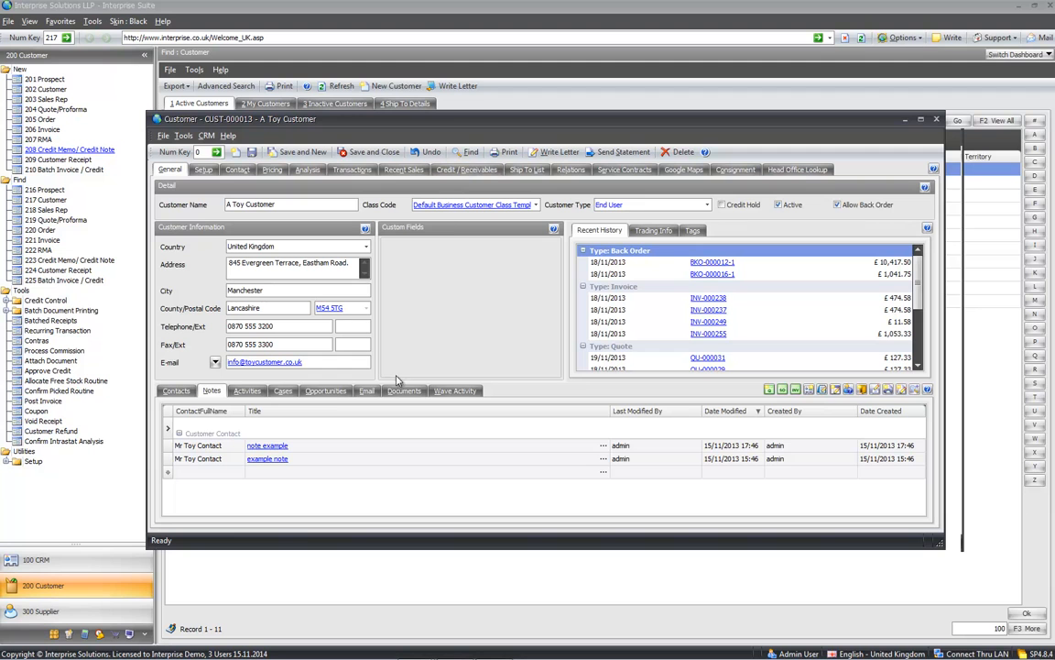
Step: Show the customer's activities in an enlarged list and examine the callback, meeting and case entries
left_click(249, 391)
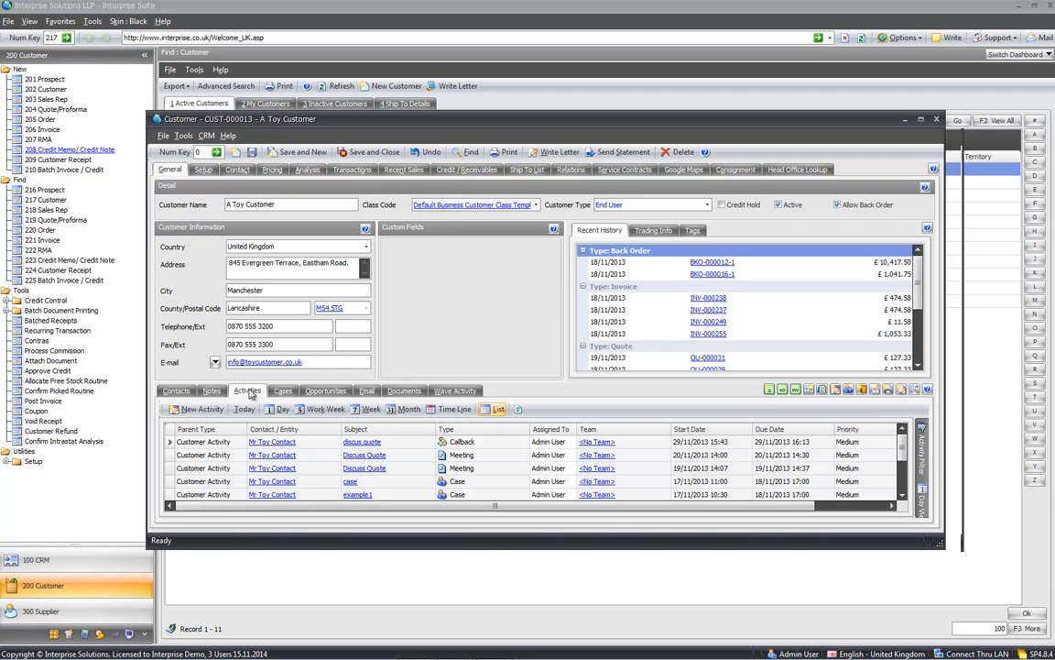
left_click(916, 392)
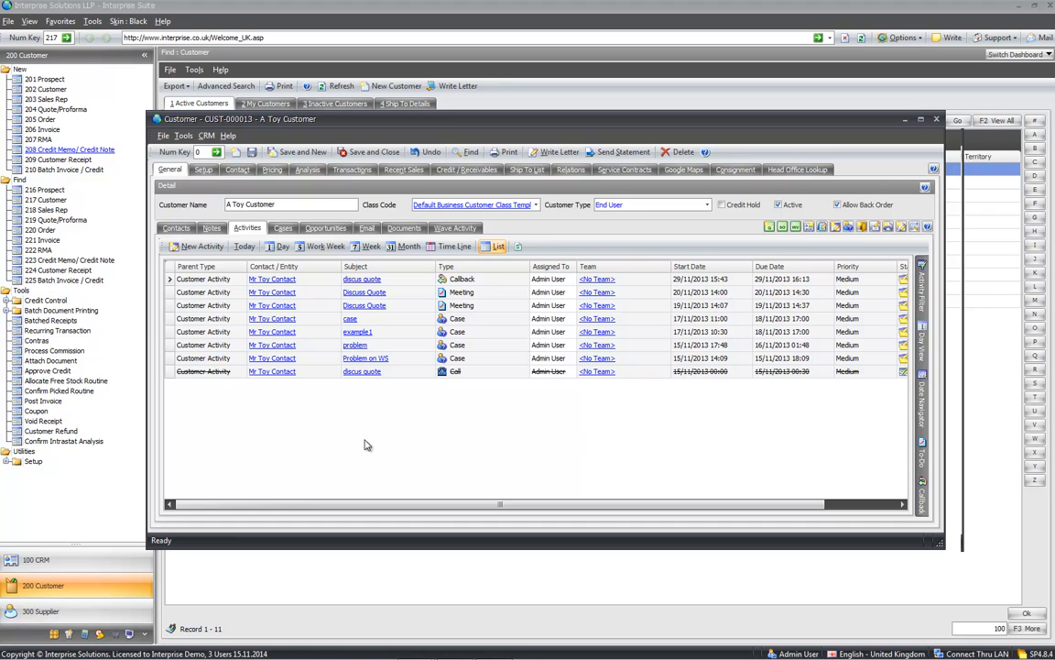
left_click(483, 279)
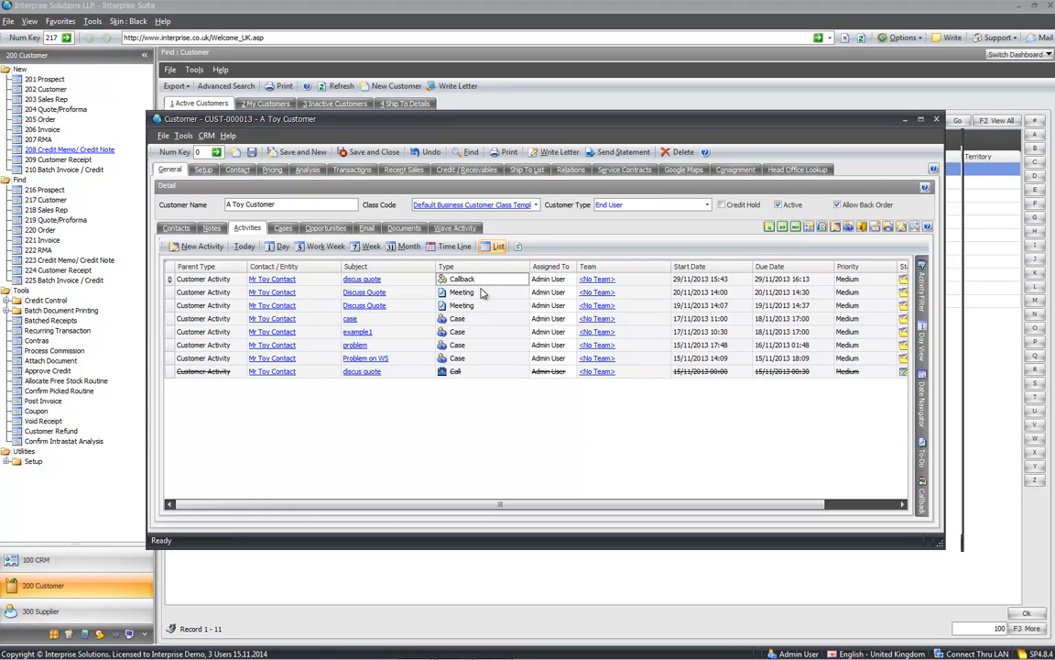
left_click(466, 293)
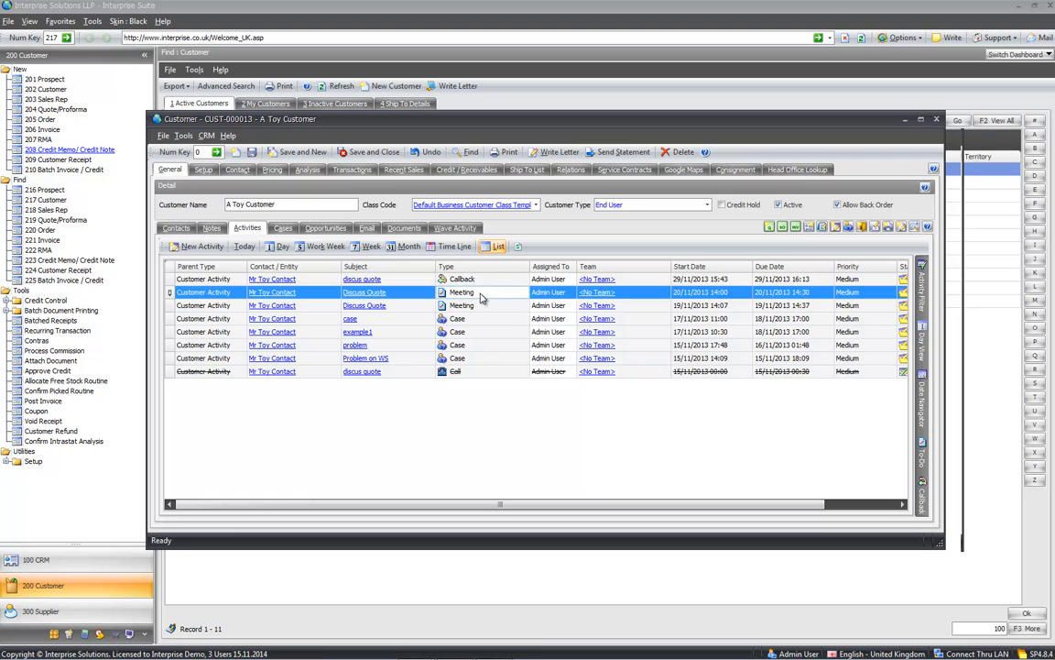
left_click(477, 346)
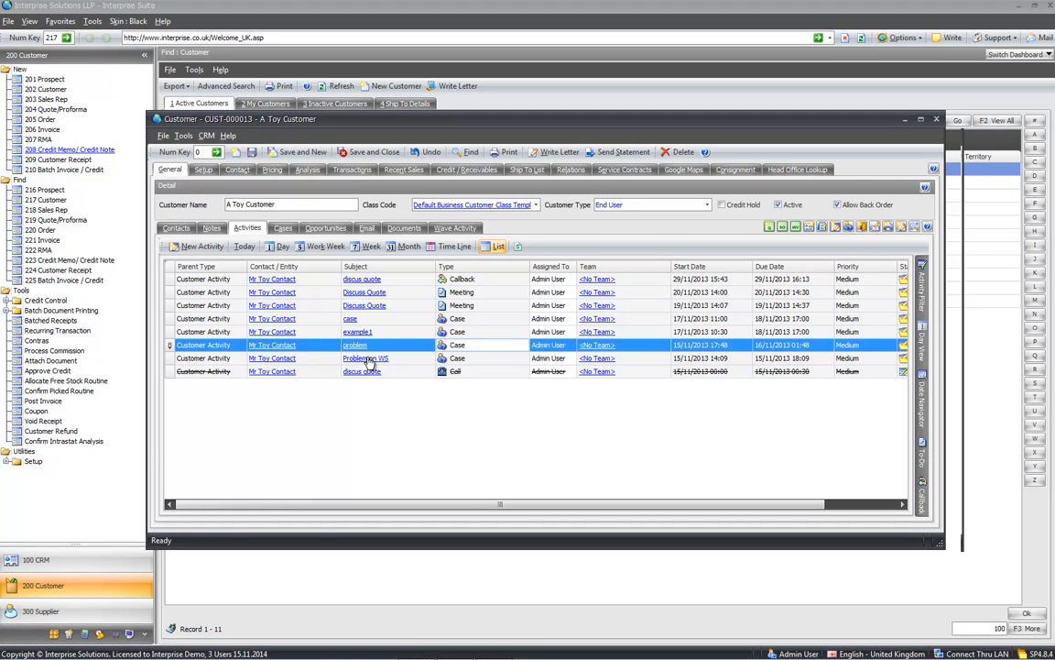
Step: Open the Discuss Quote meeting of 19/11/2013, check its attendees and details, and close it
left_click(364, 307)
double_click(364, 308)
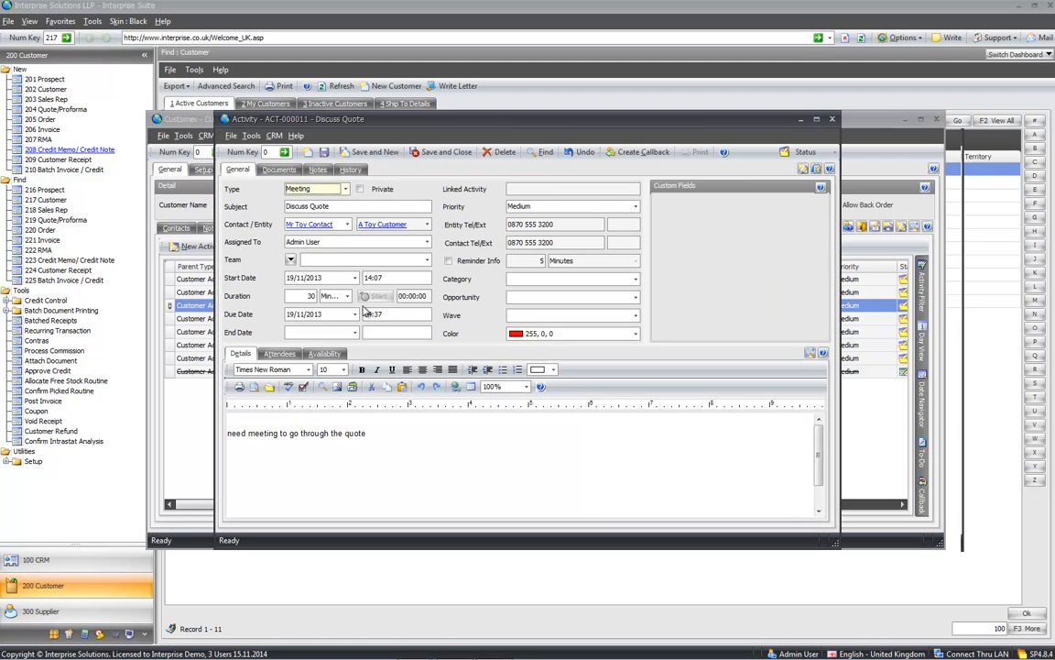
left_click(280, 354)
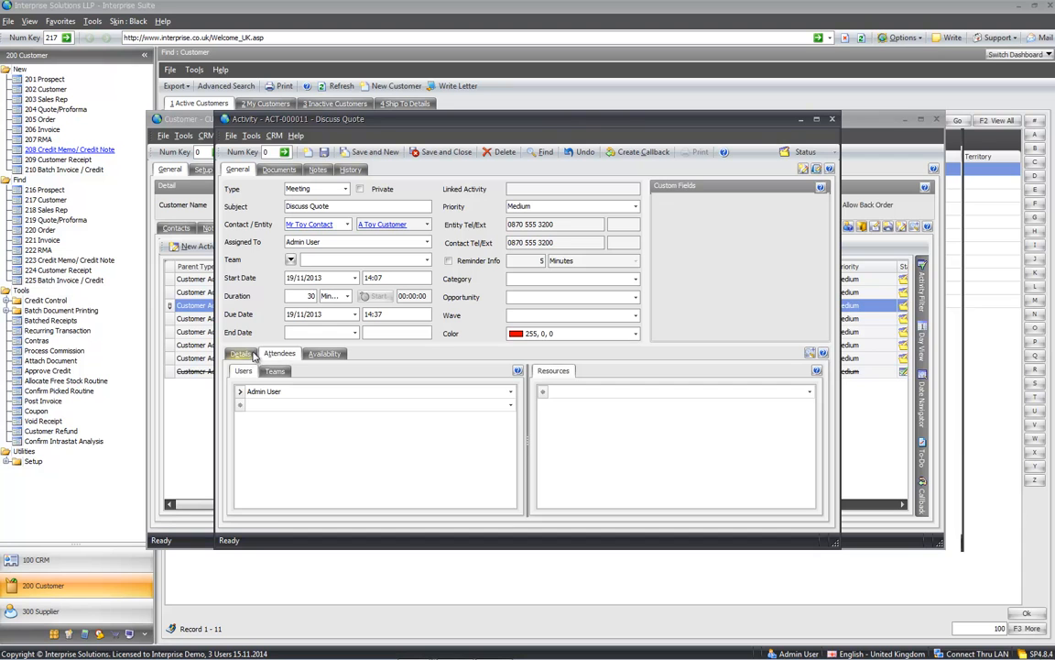
left_click(240, 355)
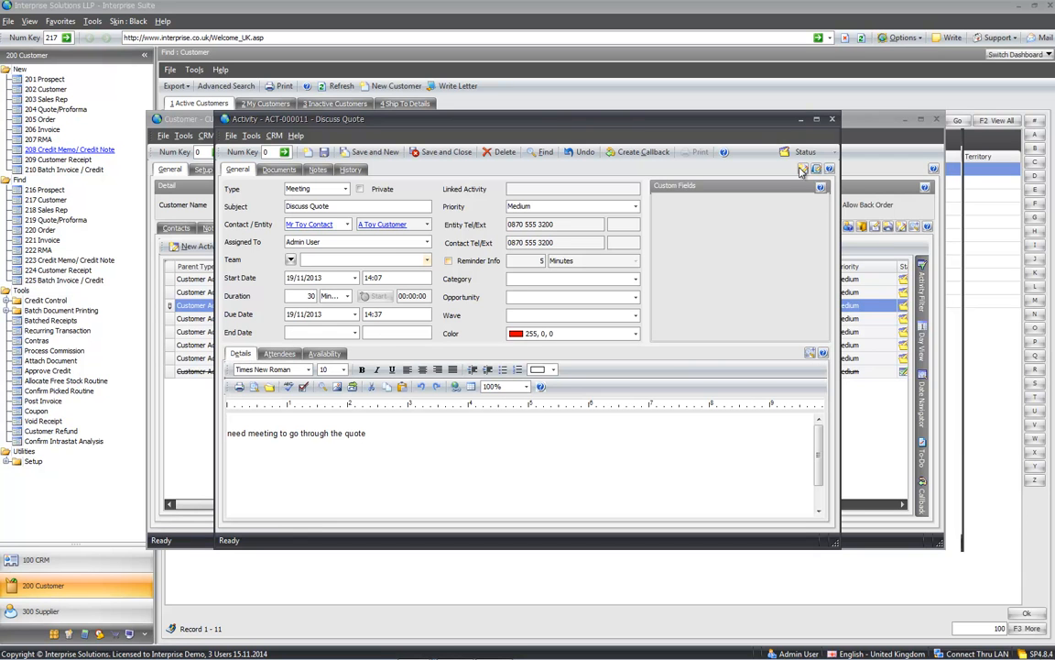
left_click(832, 120)
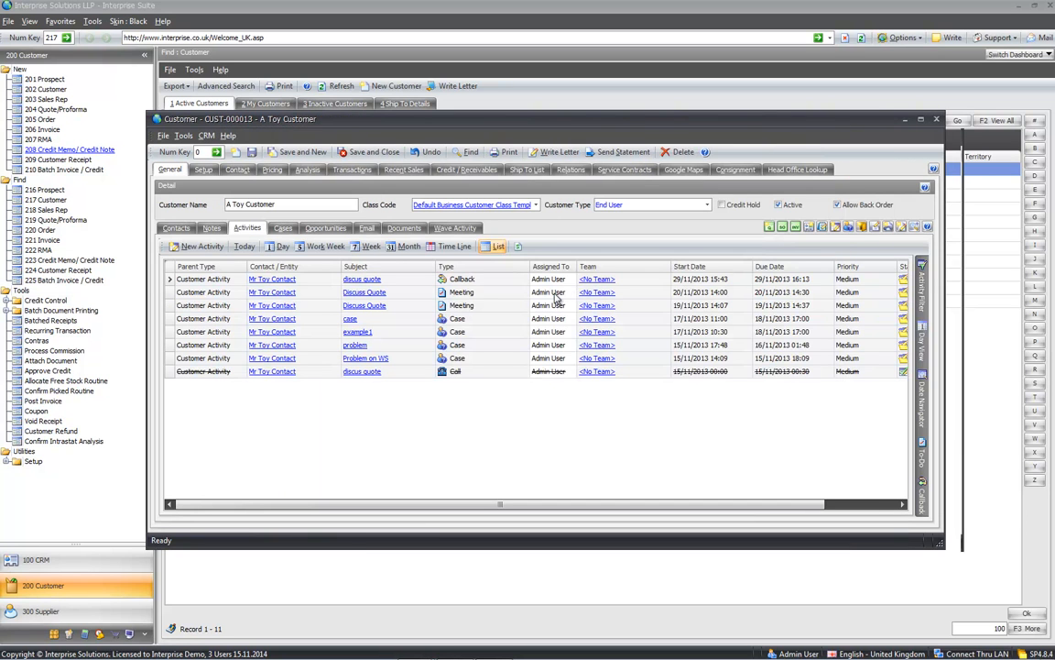
Step: View the customer's activities as a timeline, by month and by week, then return to the list view
left_click(449, 246)
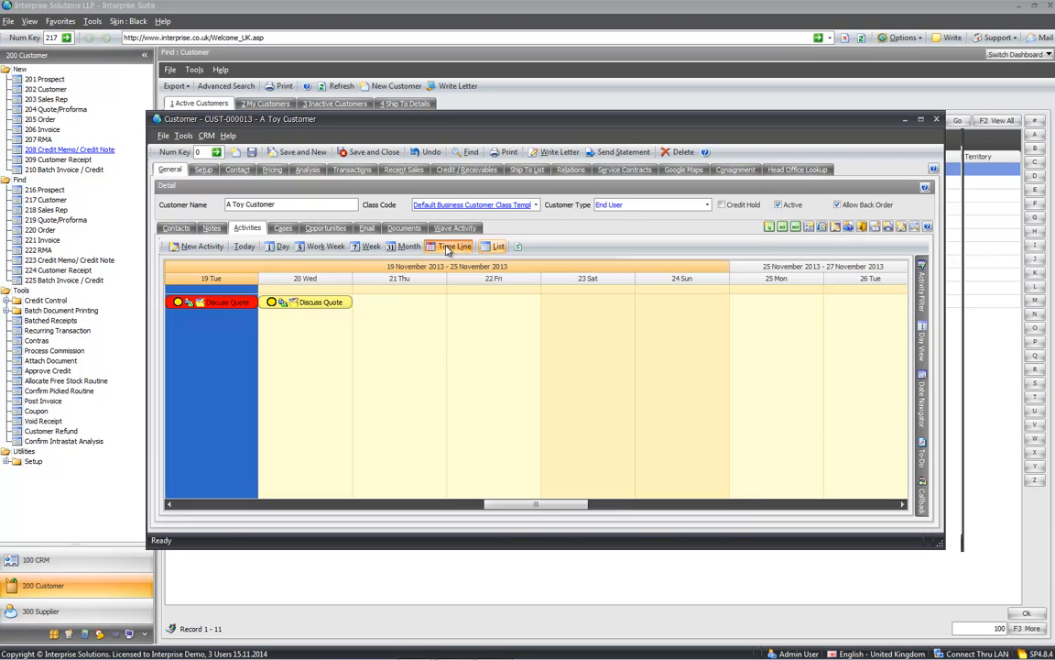
left_click(406, 247)
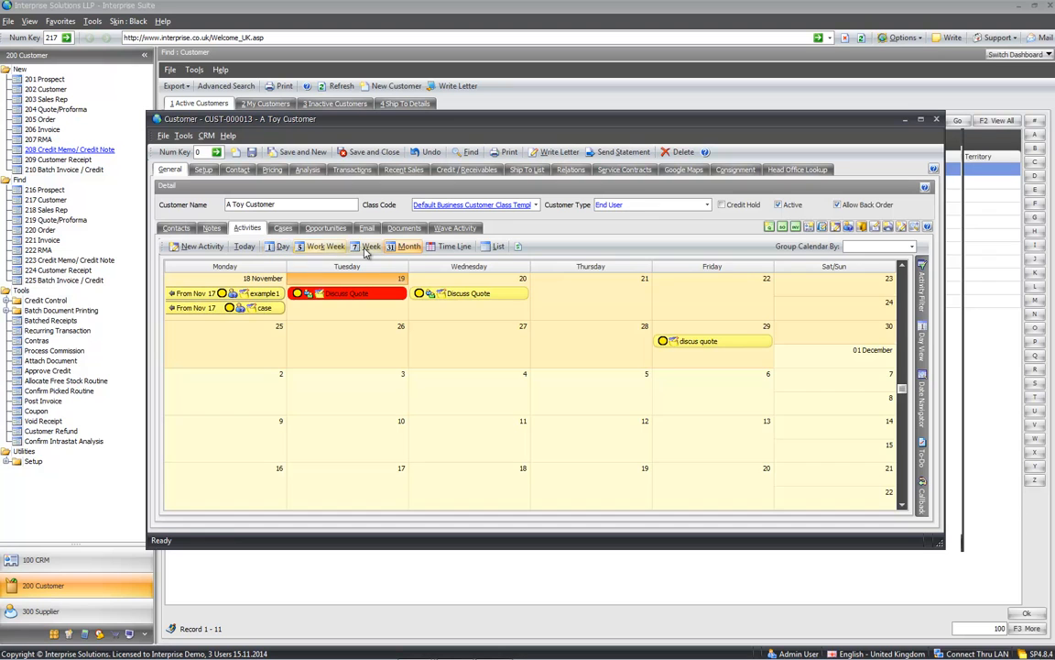
left_click(368, 248)
left_click(497, 246)
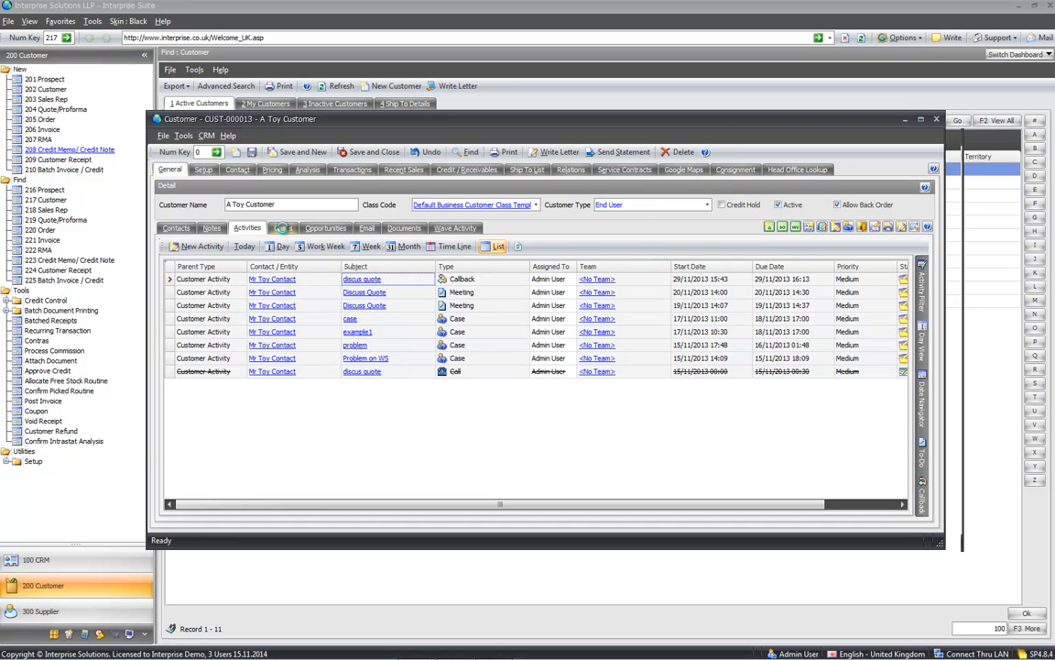
Step: Display the customer's cases and examine the available filter options, including the assignee and attendee settings
left_click(282, 228)
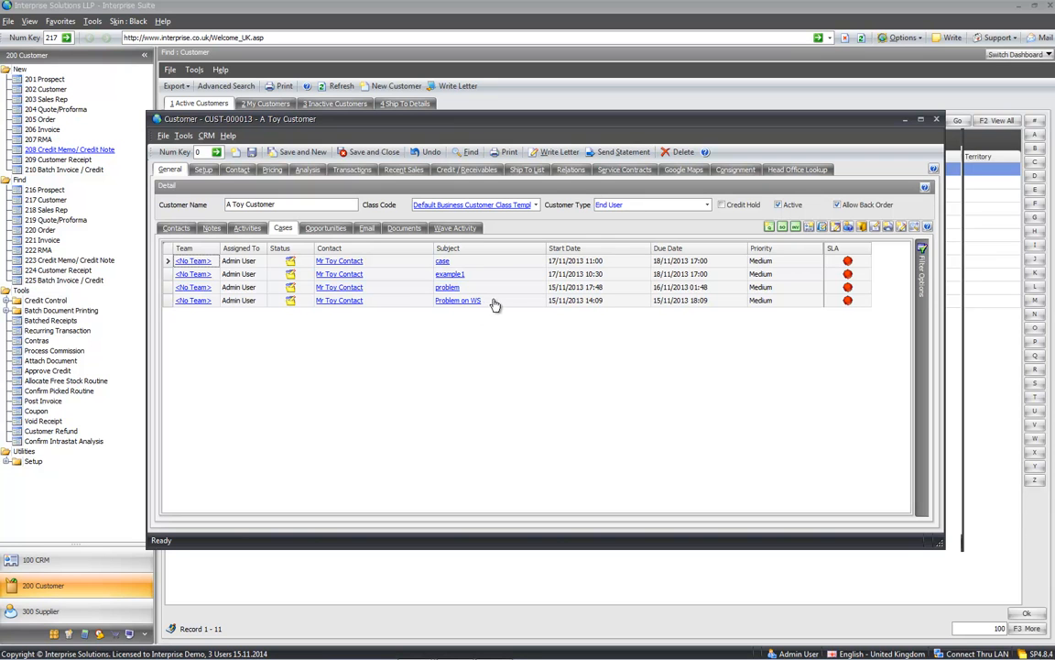
mouse_move(924, 264)
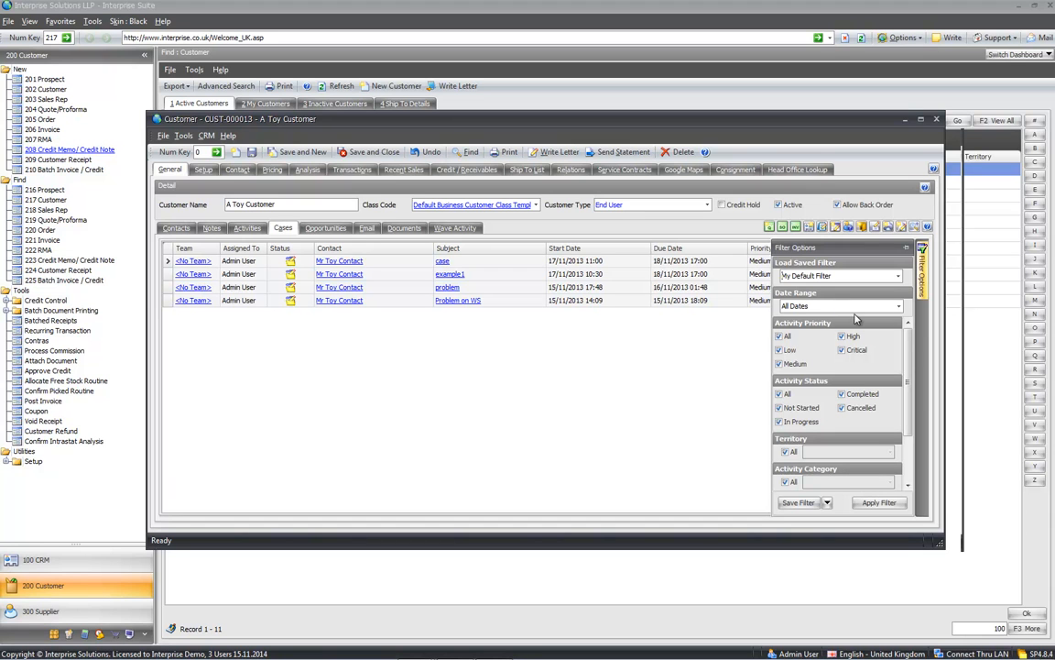
left_click_drag(909, 335, 910, 377)
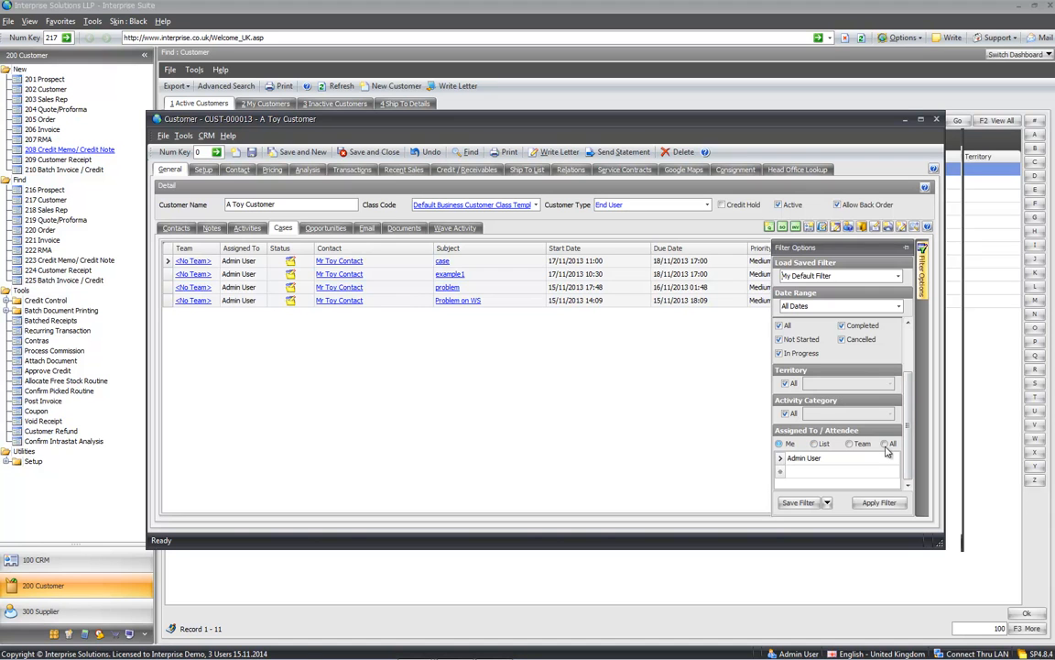
Step: Display the customer's opportunities, group them by Stage and expand the Revised Quote / Awaiting Order group
left_click(325, 229)
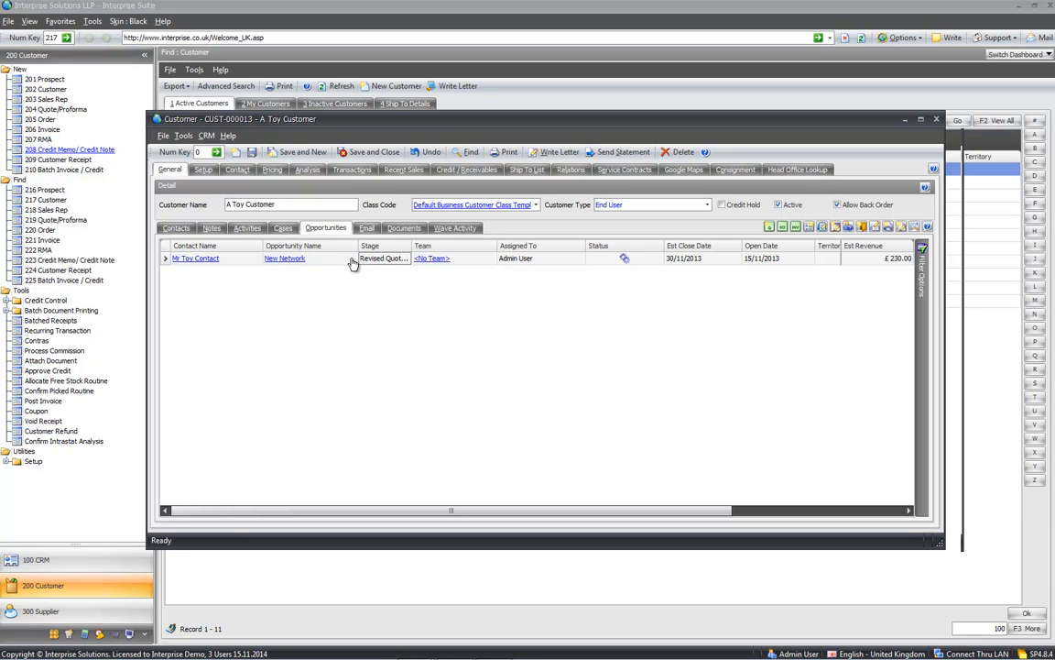
right_click(382, 250)
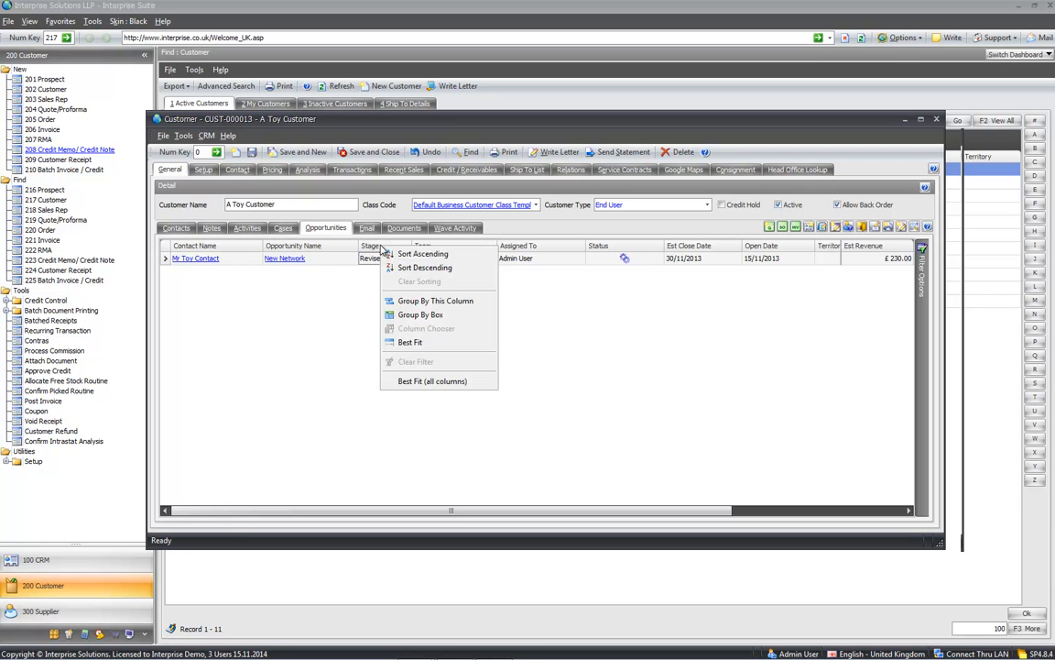
left_click(403, 313)
left_click_drag(399, 255, 389, 252)
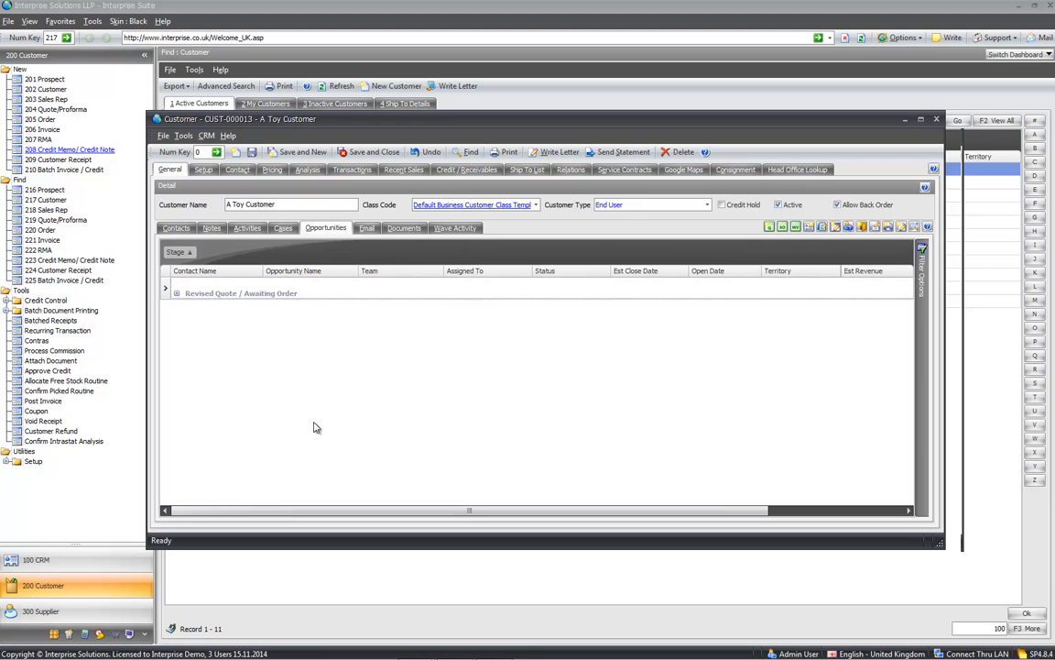
left_click(177, 294)
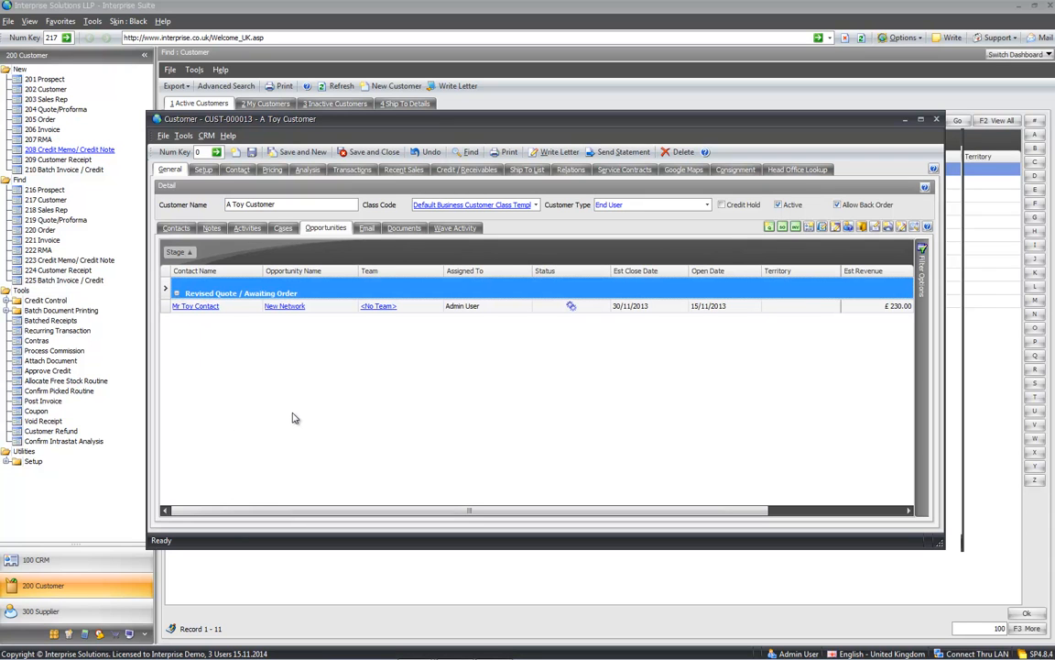
Step: Return to the customer's activities and group the list by Type using the group-by box
left_click(253, 229)
right_click(451, 267)
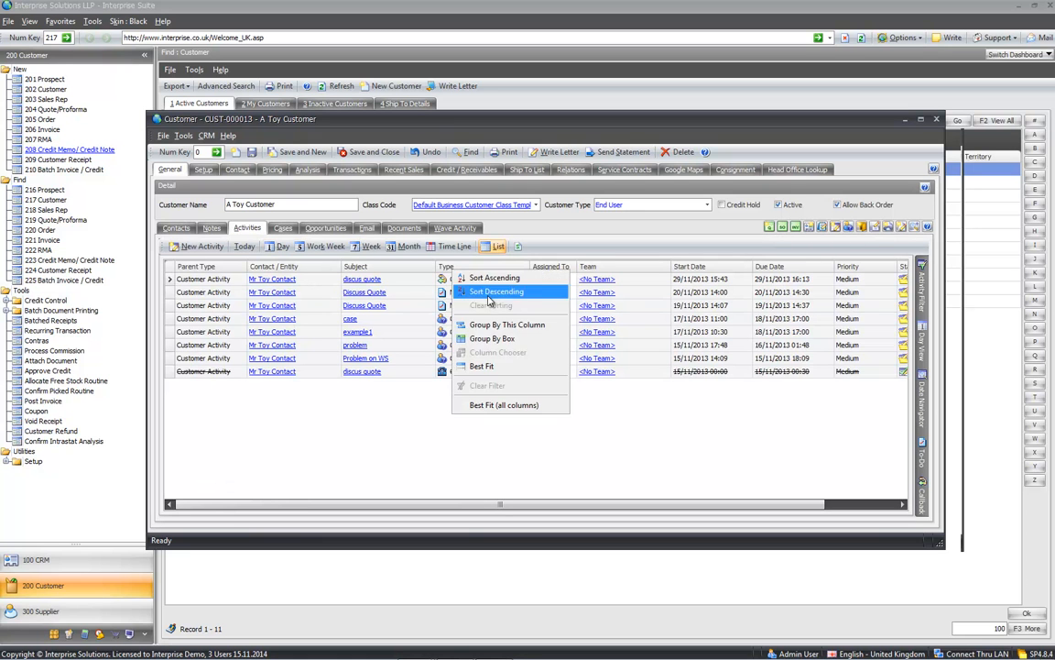
left_click(495, 339)
left_click_drag(447, 290, 183, 273)
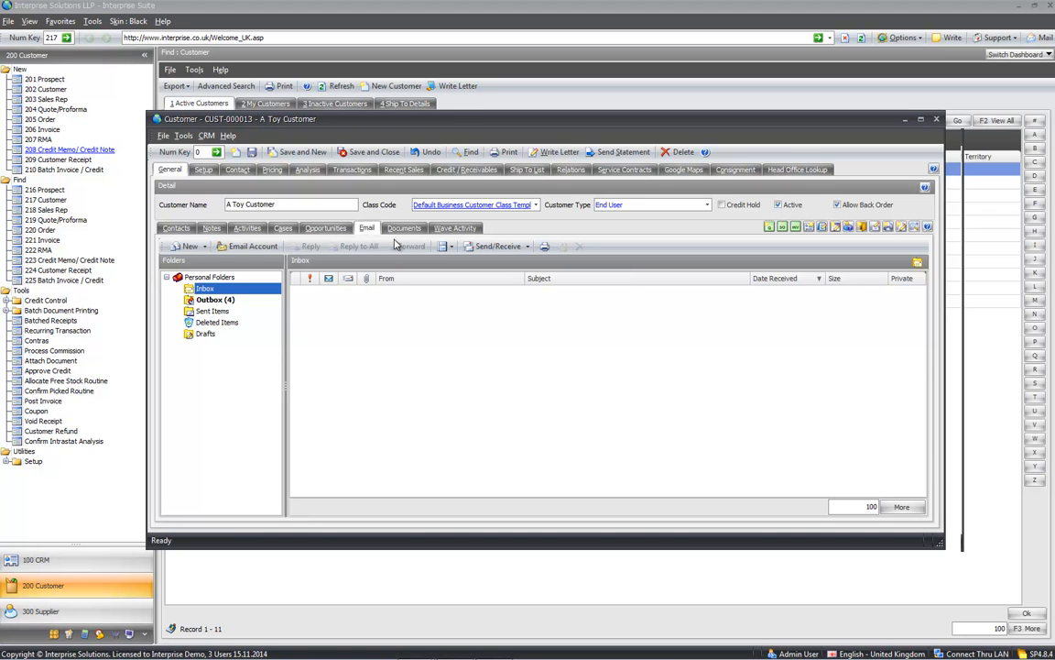
Step: View the customer's documents and wave activity, examine the email, call and mail merge waves, and restore the full customer layout
left_click(404, 228)
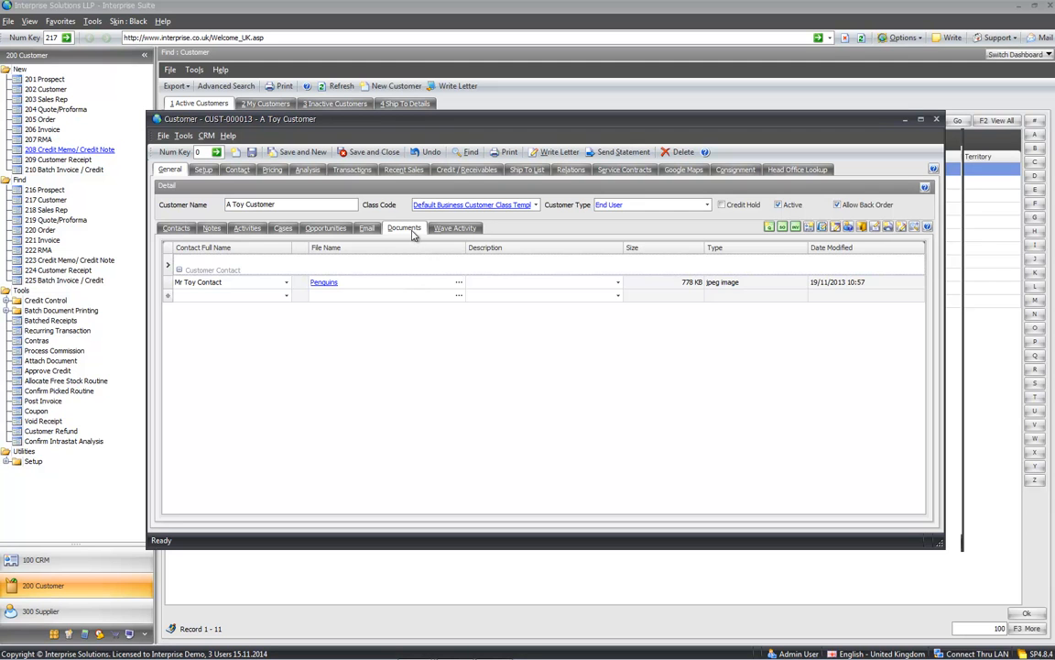
left_click(451, 228)
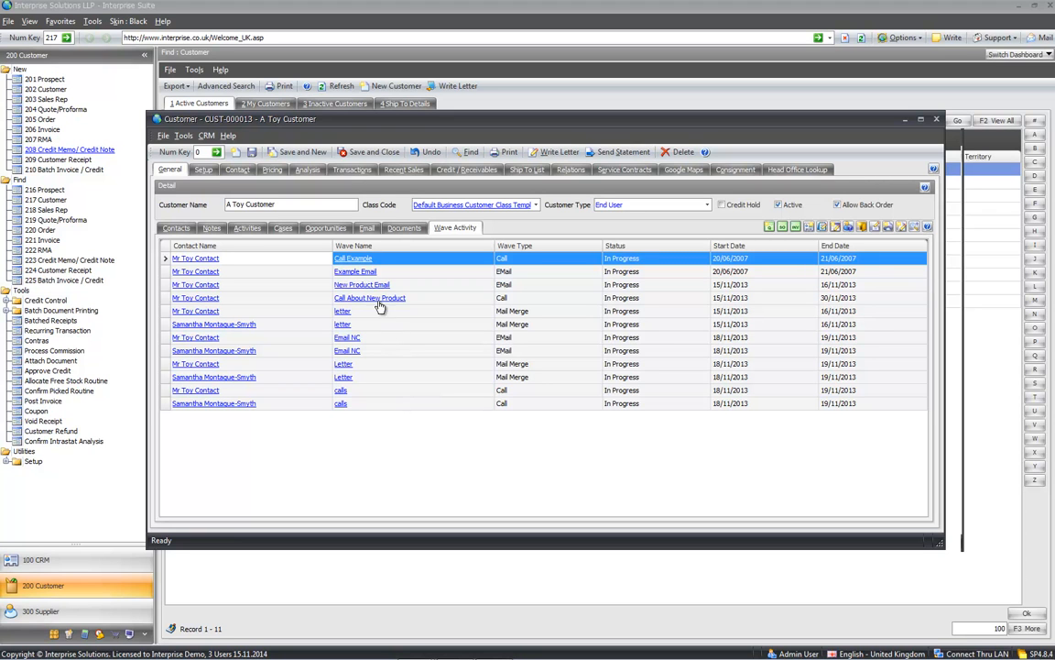
left_click(504, 271)
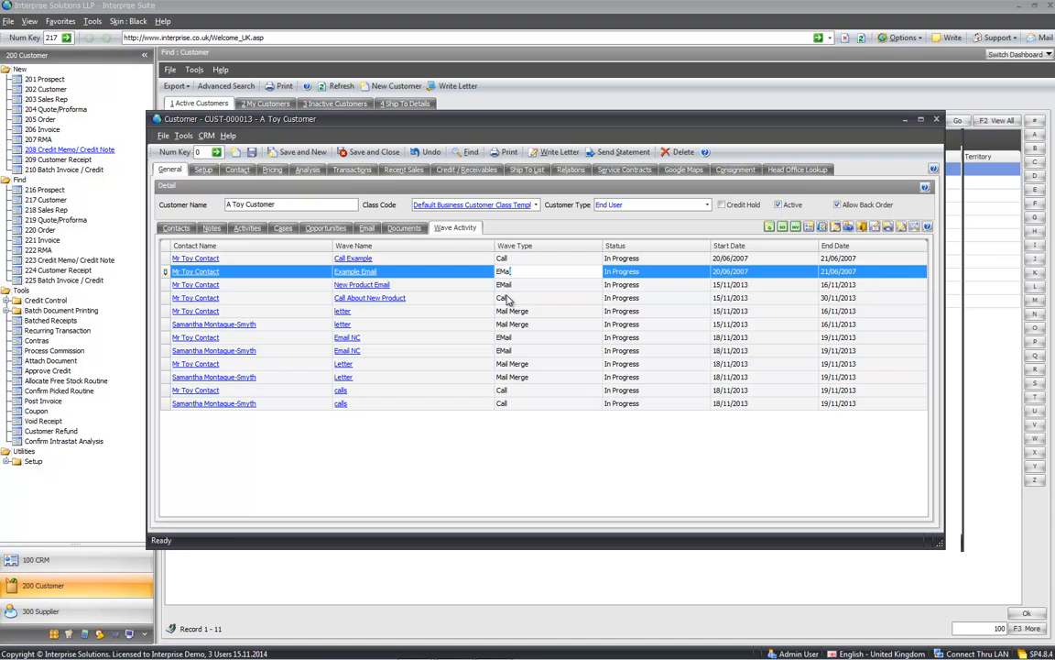
left_click(505, 298)
left_click(513, 312)
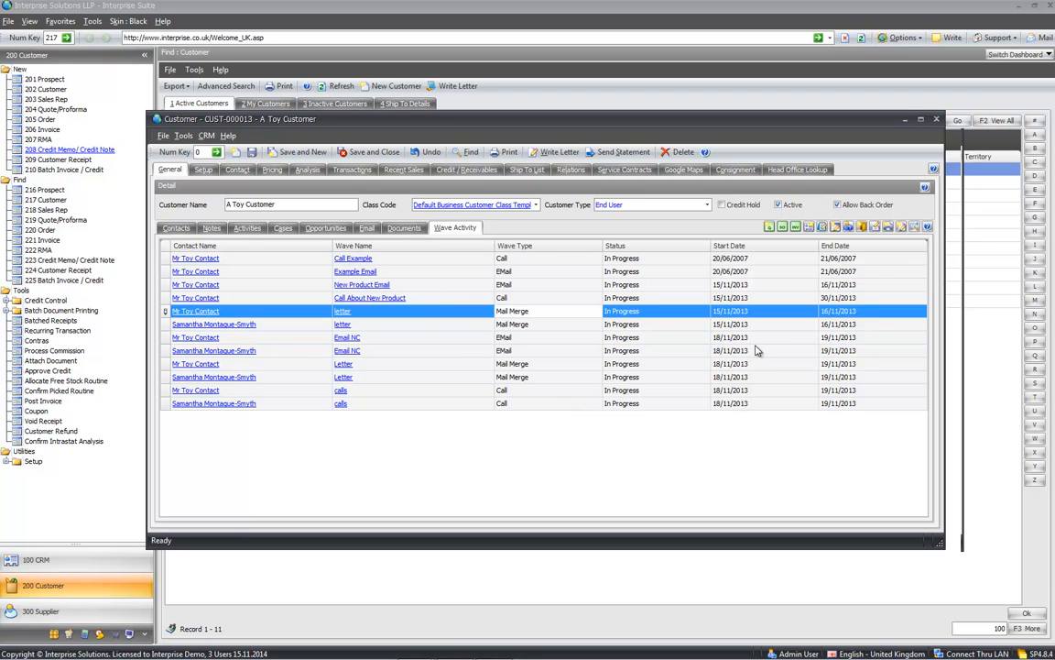
left_click(924, 229)
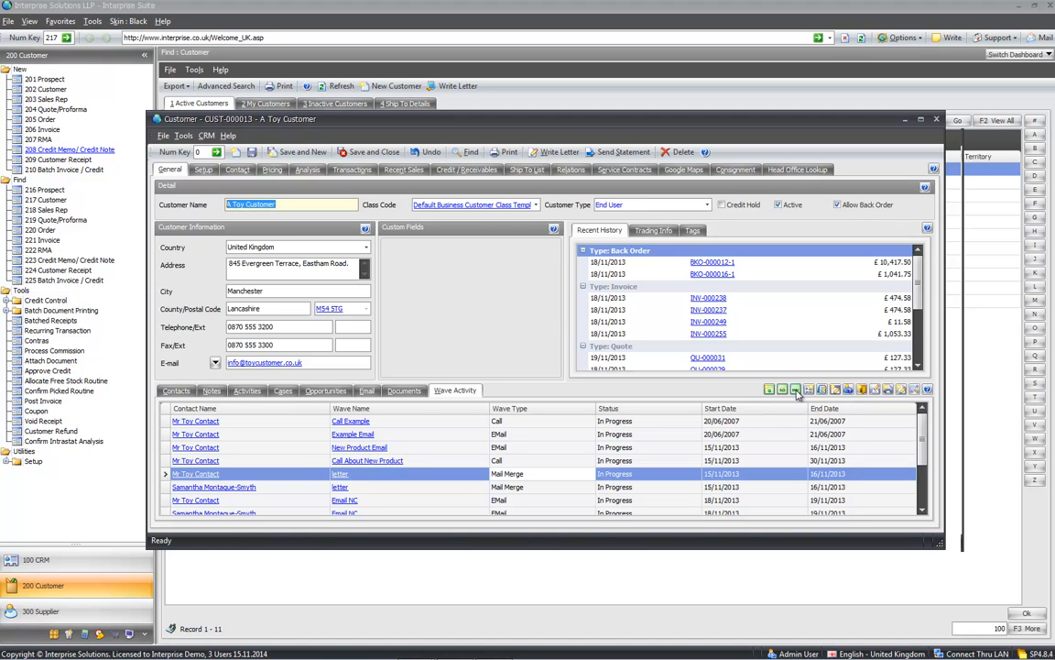
Step: Open a new sales quote from the customer record, look at its item line entry, and close it without saving
left_click(861, 390)
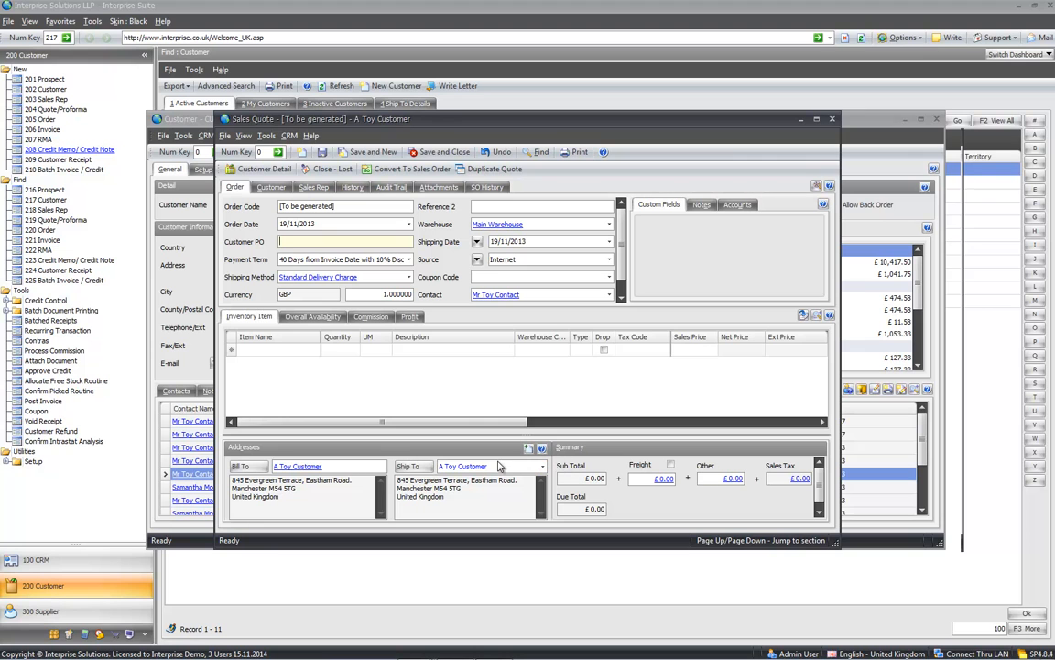
left_click(282, 356)
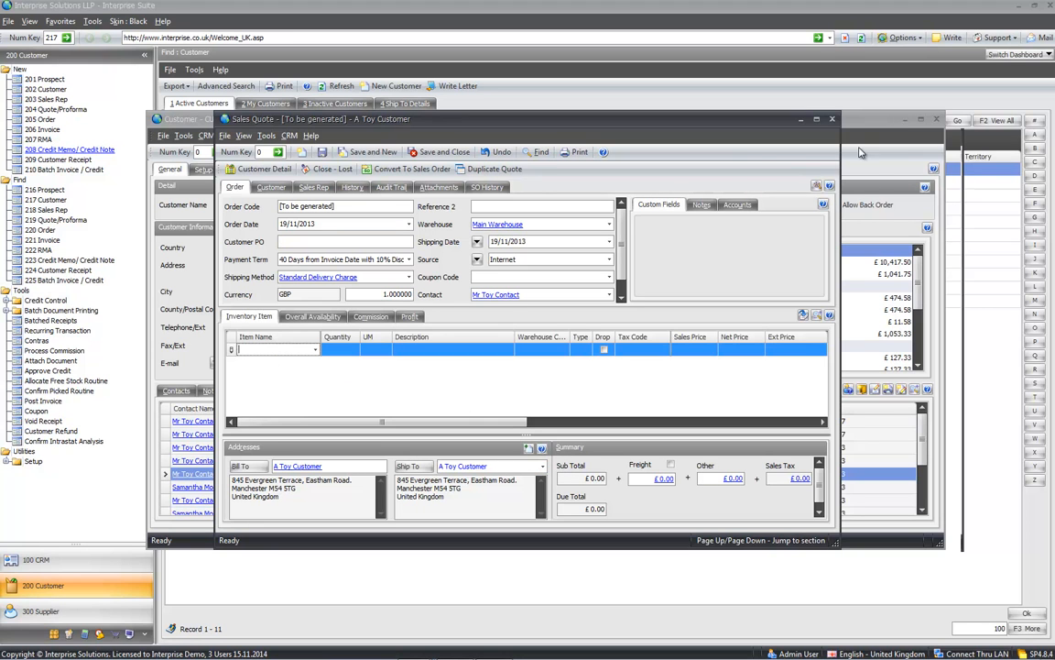
left_click(832, 120)
left_click(605, 447)
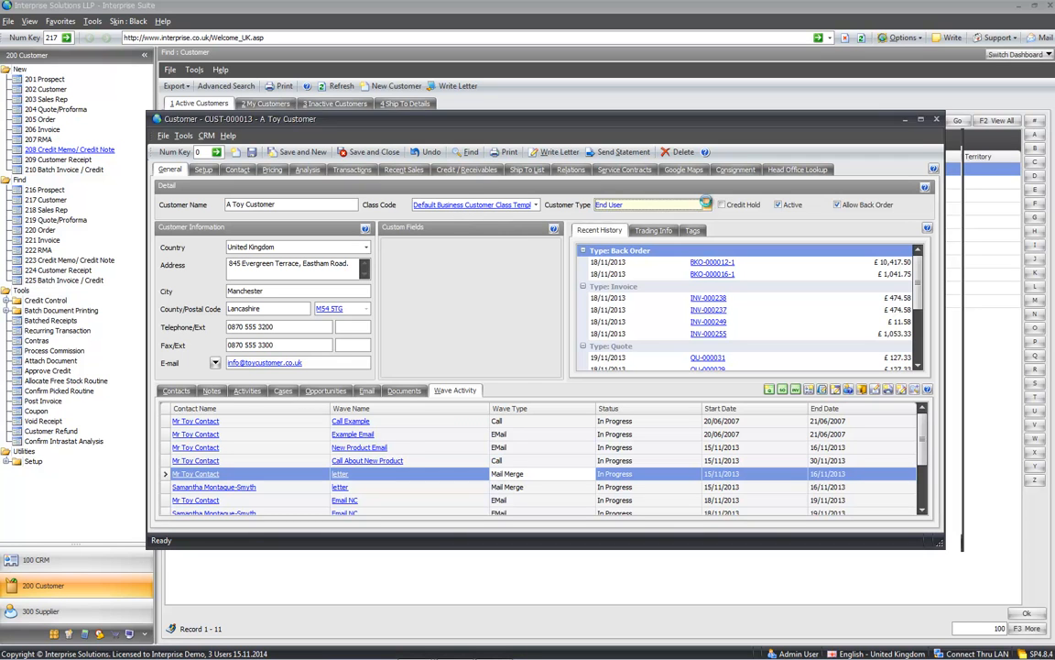
Step: Look up the available customer types and cancel the selection
left_click(707, 205)
left_click(559, 289)
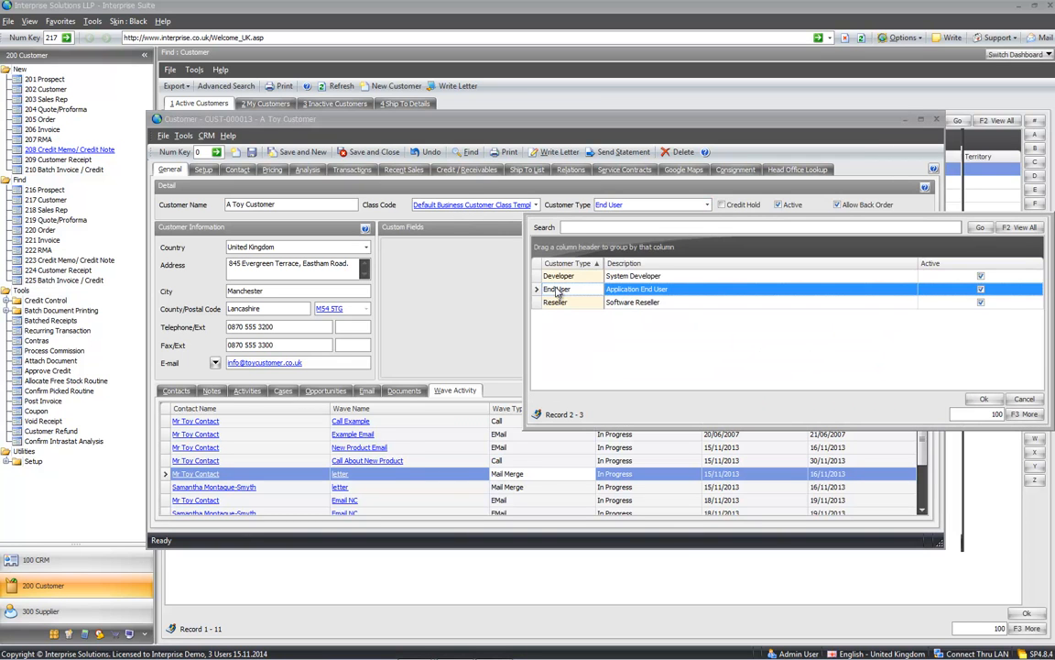
left_click(1019, 399)
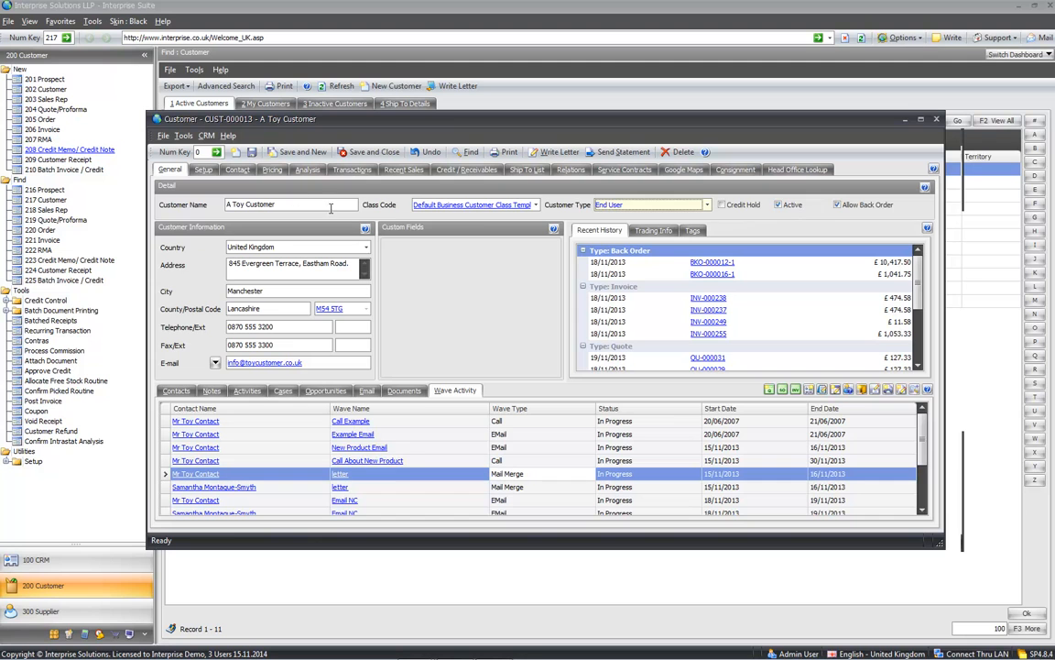
Step: Display the customer's setup details and examine the credit limit, shipping settings and default contact options
left_click(204, 171)
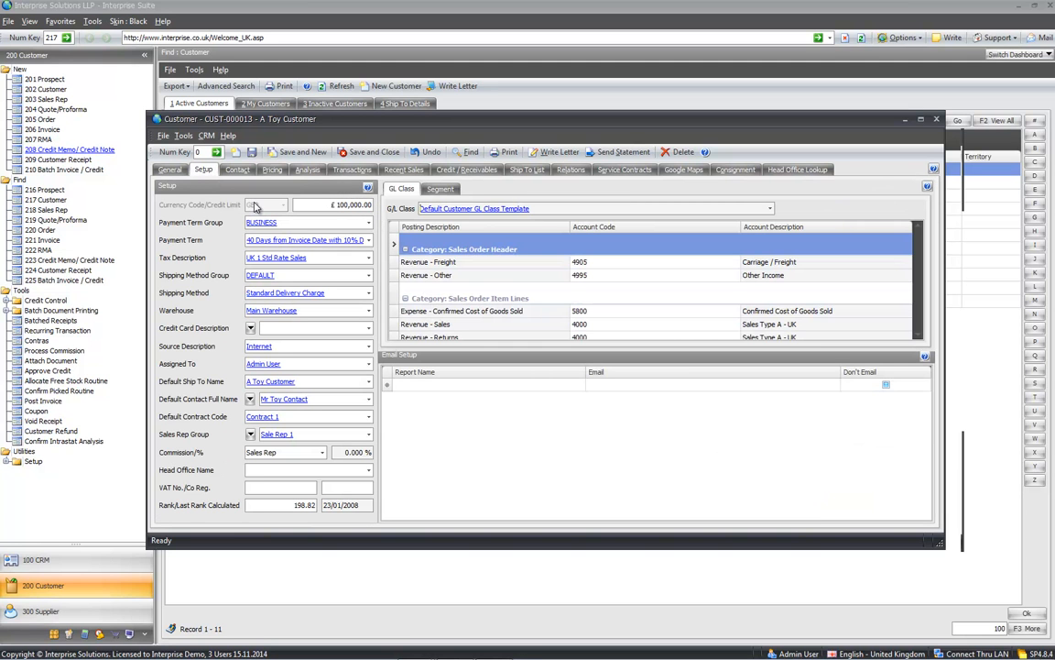
left_click(320, 203)
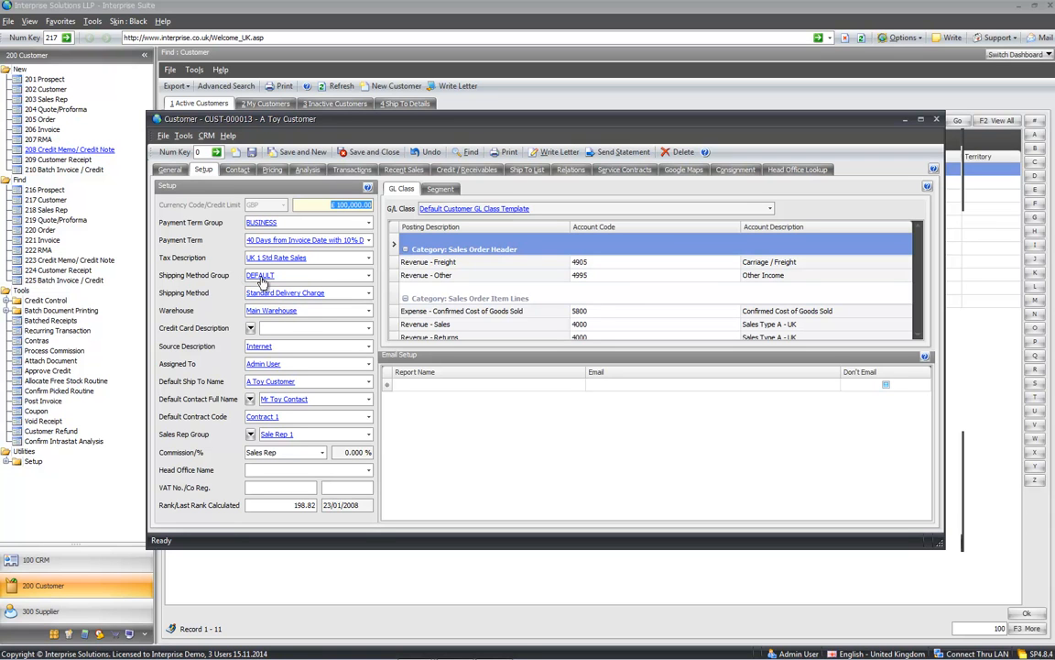
mouse_move(261, 280)
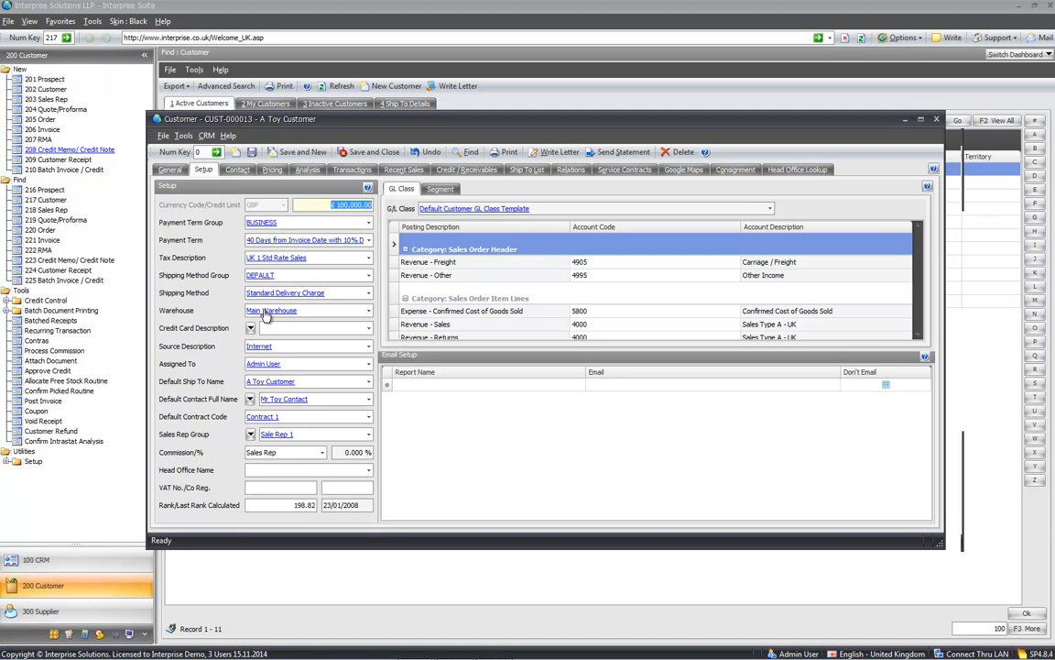
left_click(251, 400)
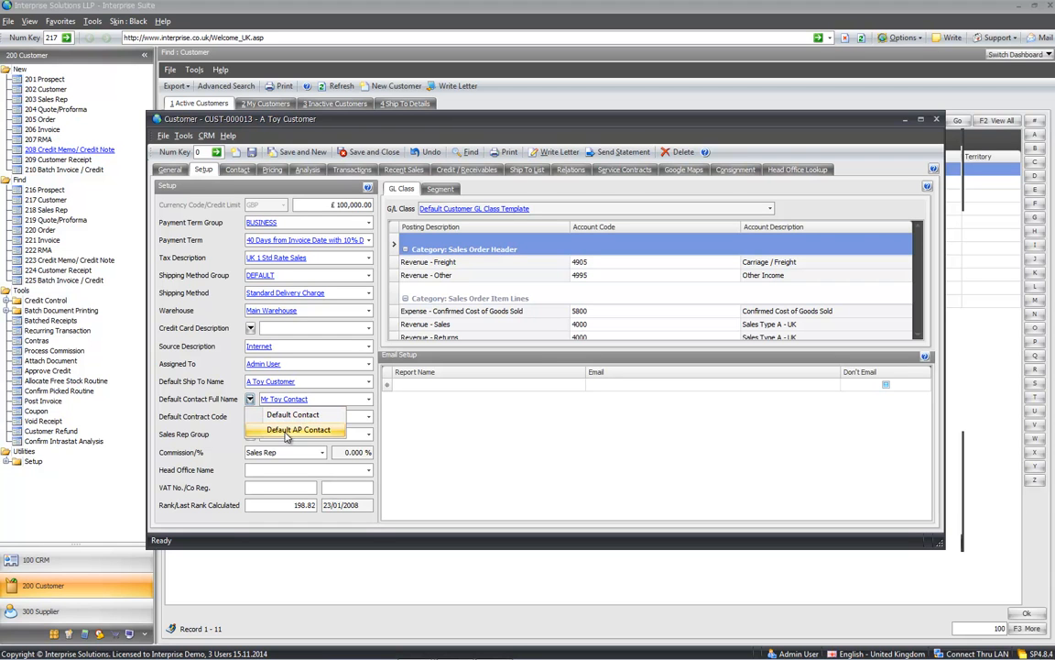
left_click(233, 400)
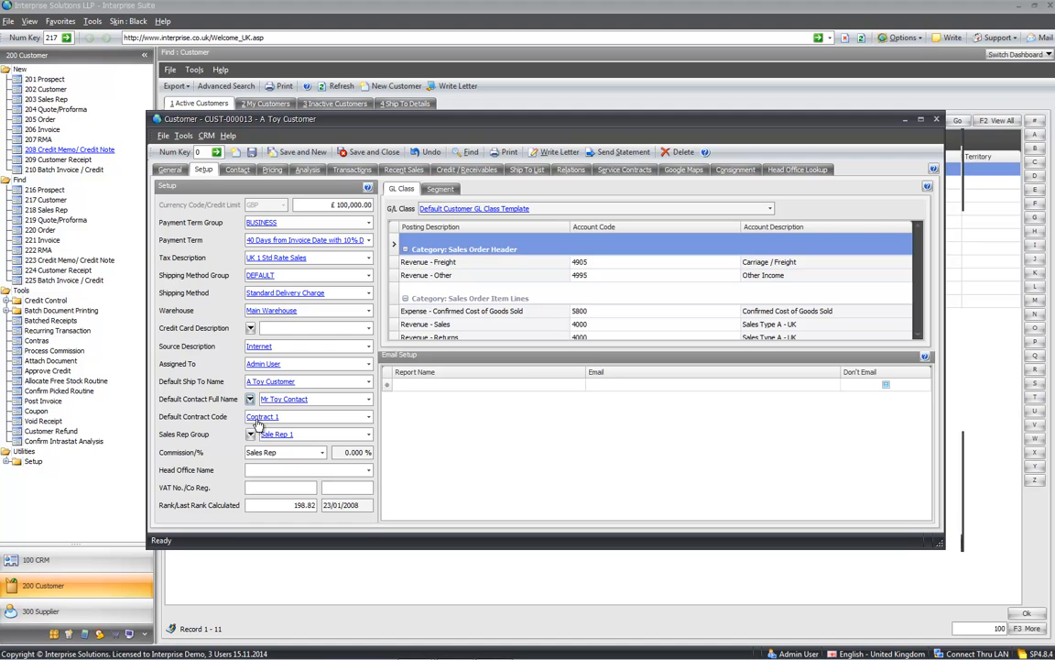
Step: Switch the Sales Rep Group field to show Territory and check the available commission options
left_click(251, 434)
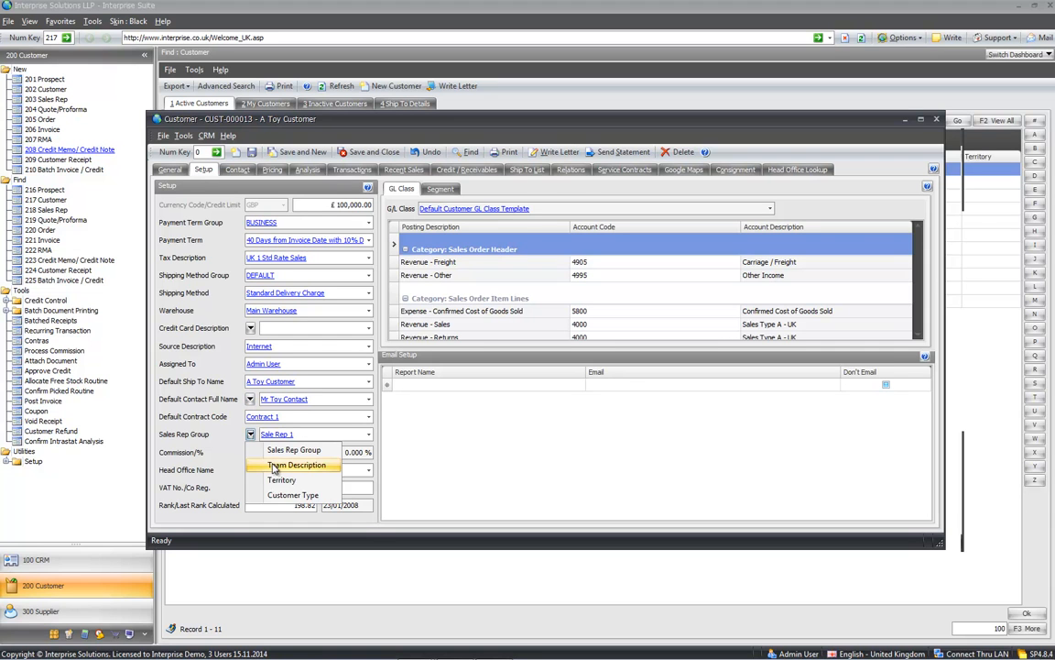
left_click(279, 481)
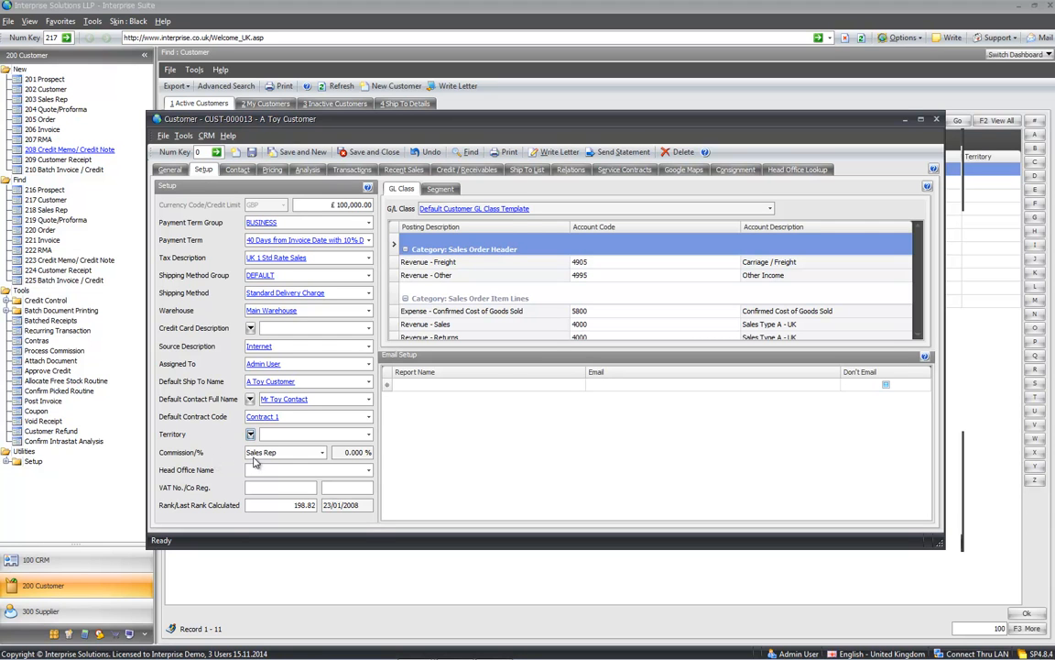
left_click(321, 453)
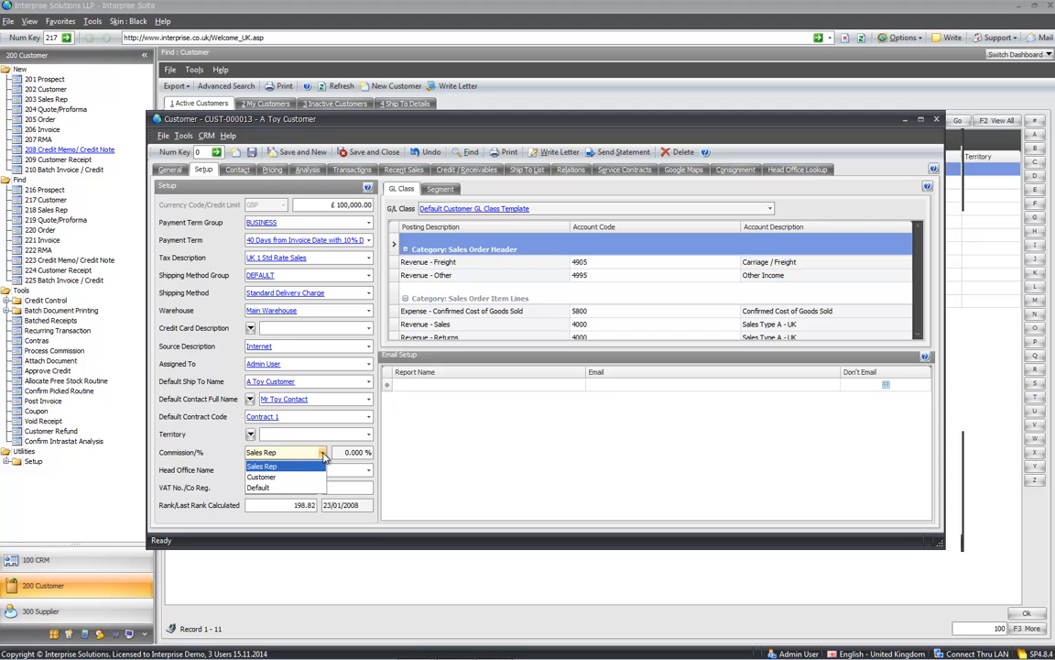
left_click(217, 439)
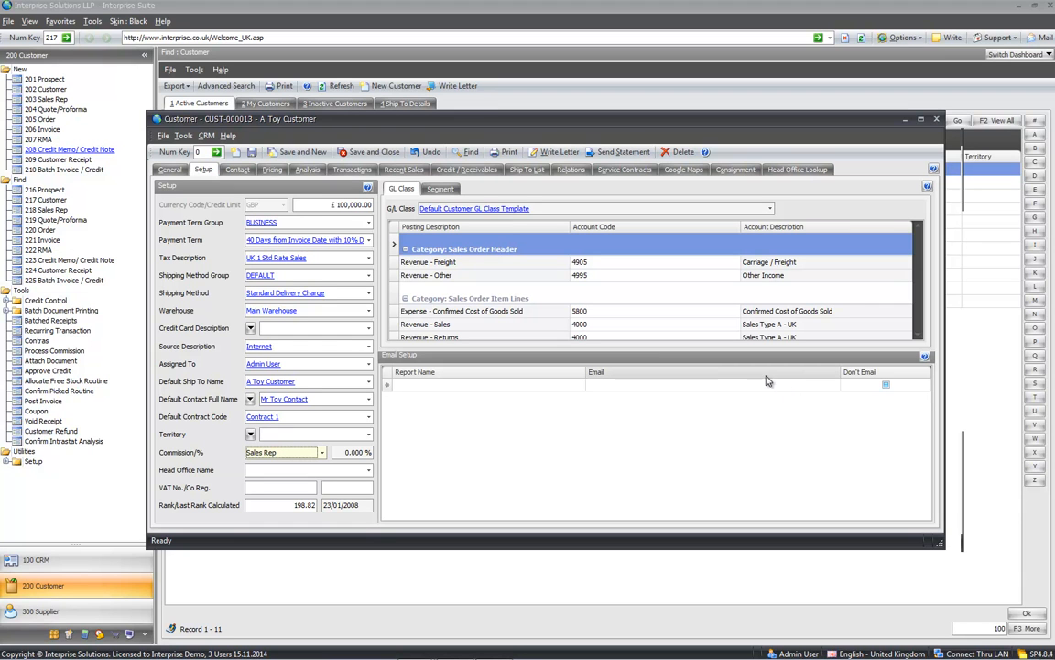
Step: Examine the default contact's details, notes and phone option, comparing them with the contact list in the customer's general details
left_click(236, 170)
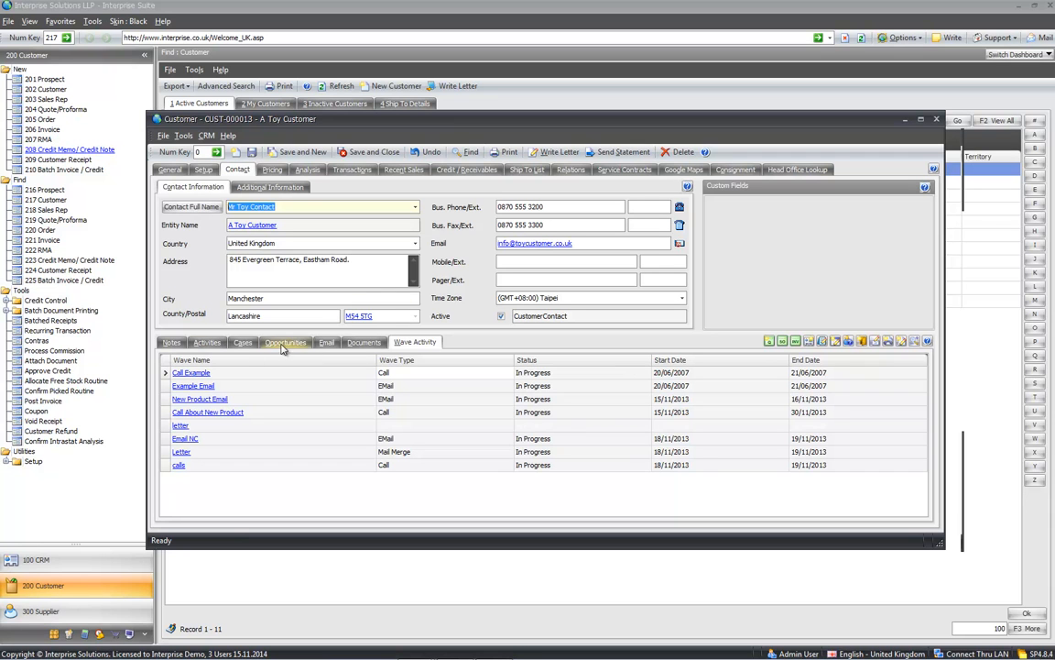
left_click(172, 342)
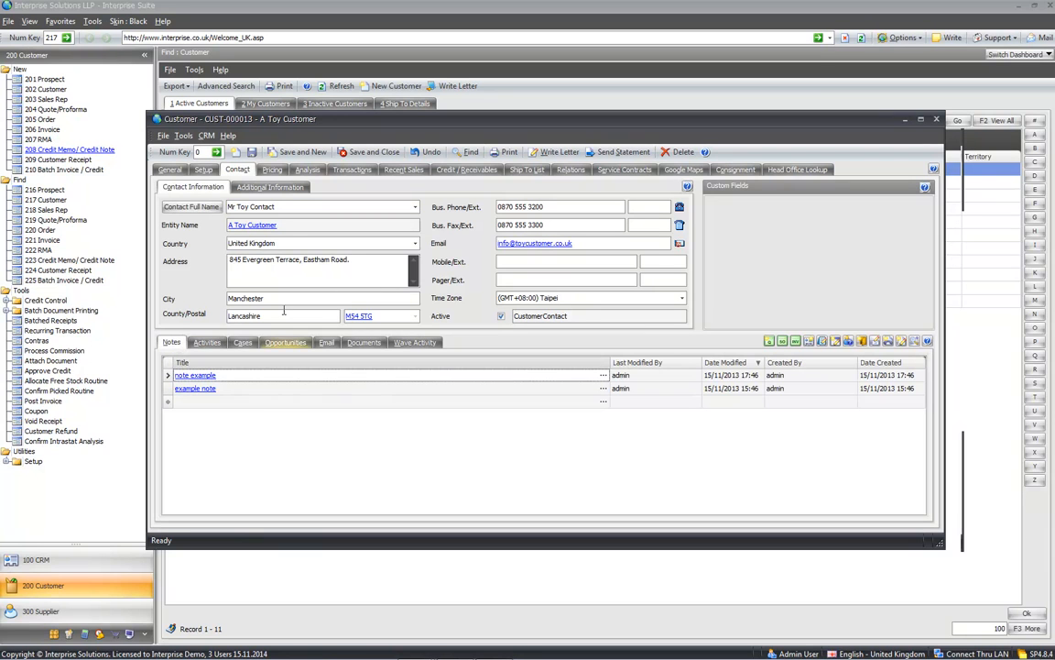
left_click(260, 207)
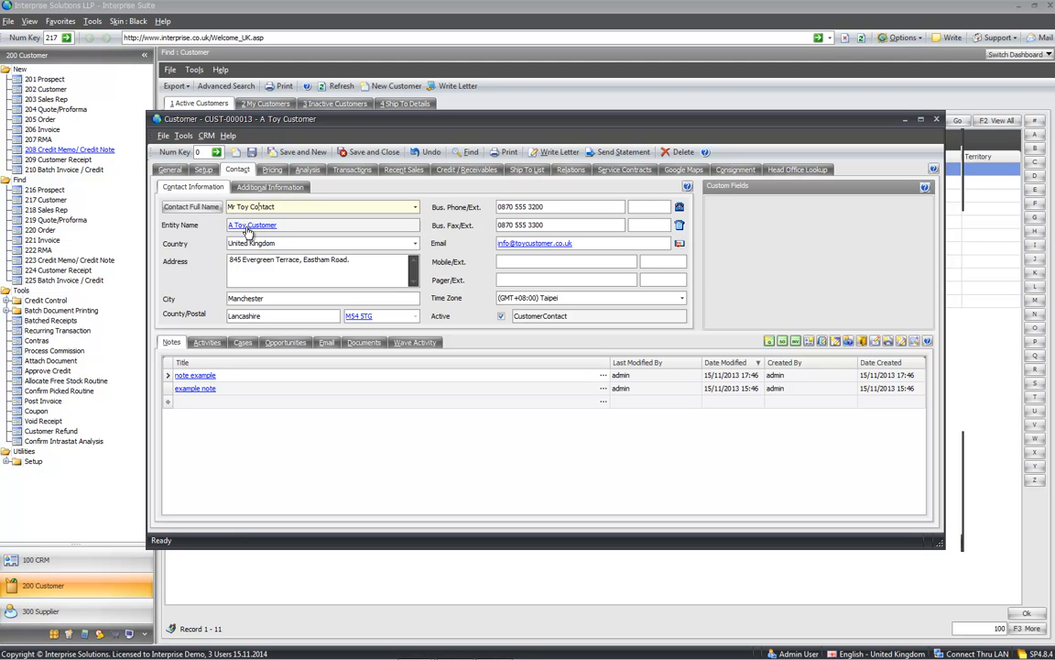
left_click(169, 171)
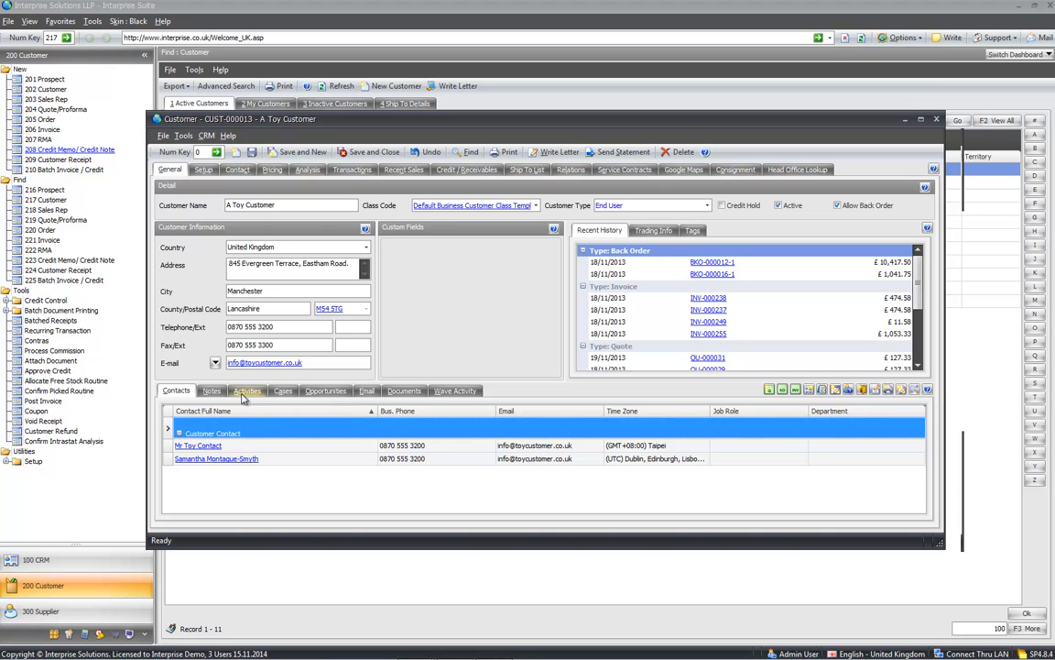
left_click(237, 171)
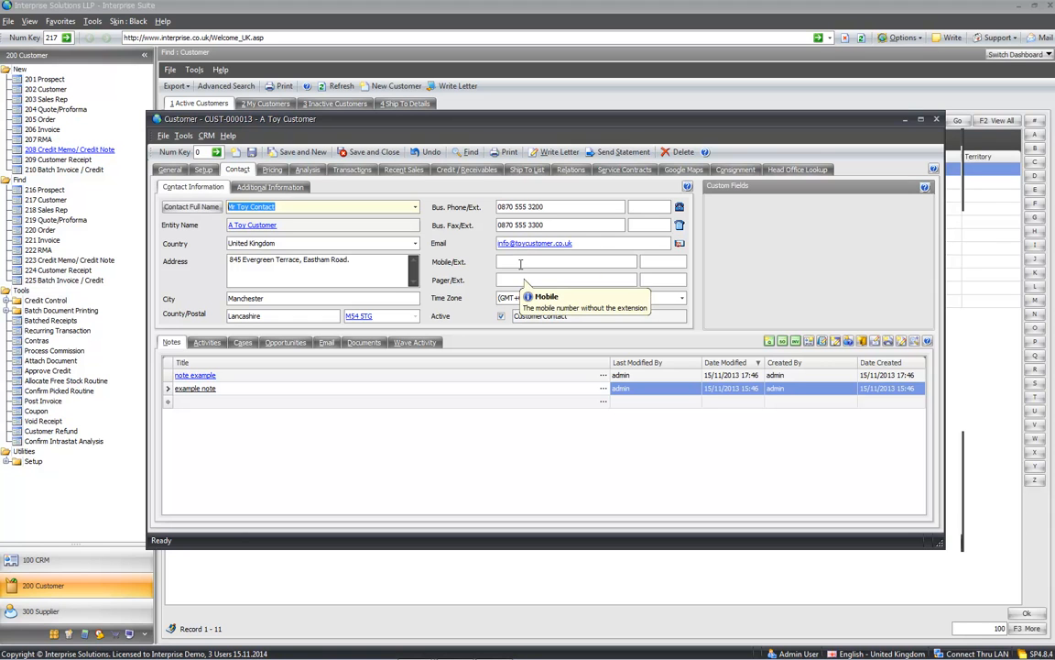
left_click(681, 209)
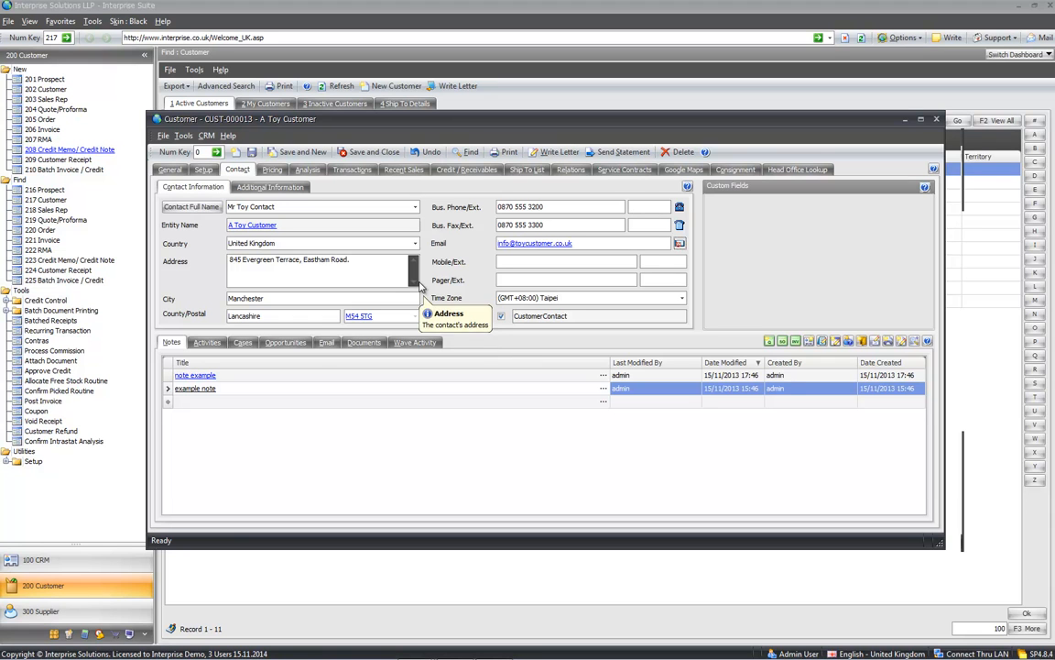
Step: Display the customer's pricing details and check the Default Price and Pricing Method options, leaving Price List selected
left_click(273, 171)
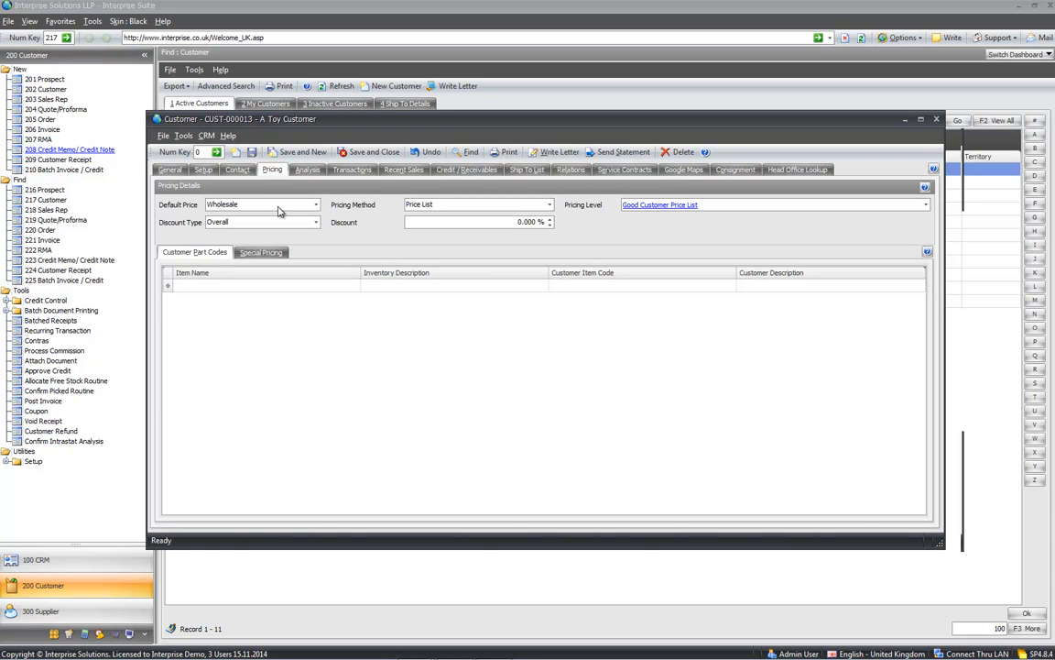
left_click(316, 207)
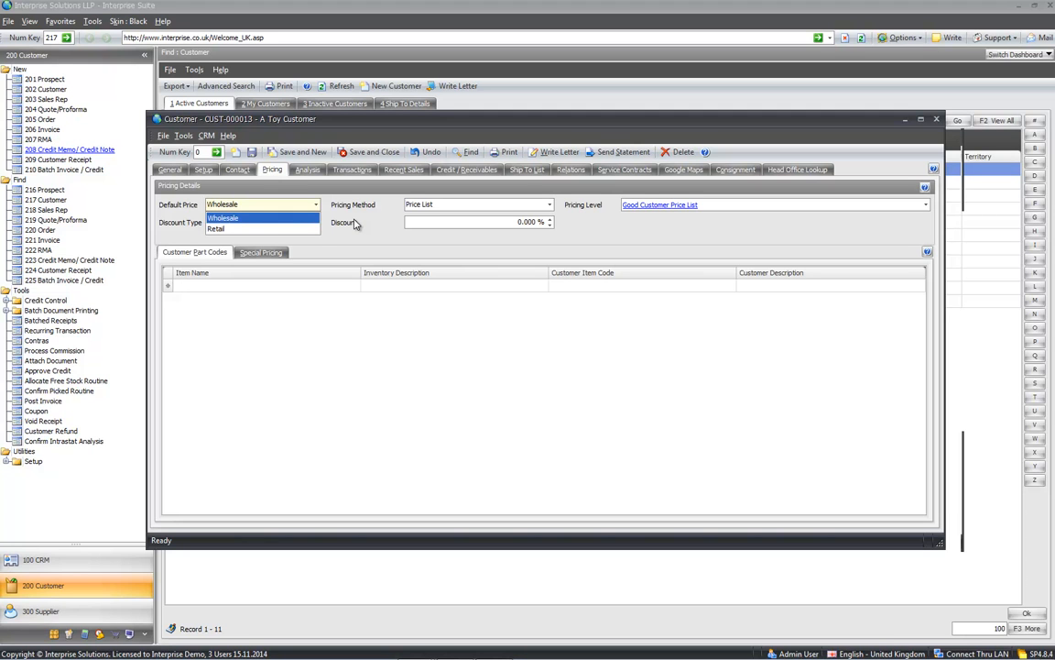
left_click(317, 203)
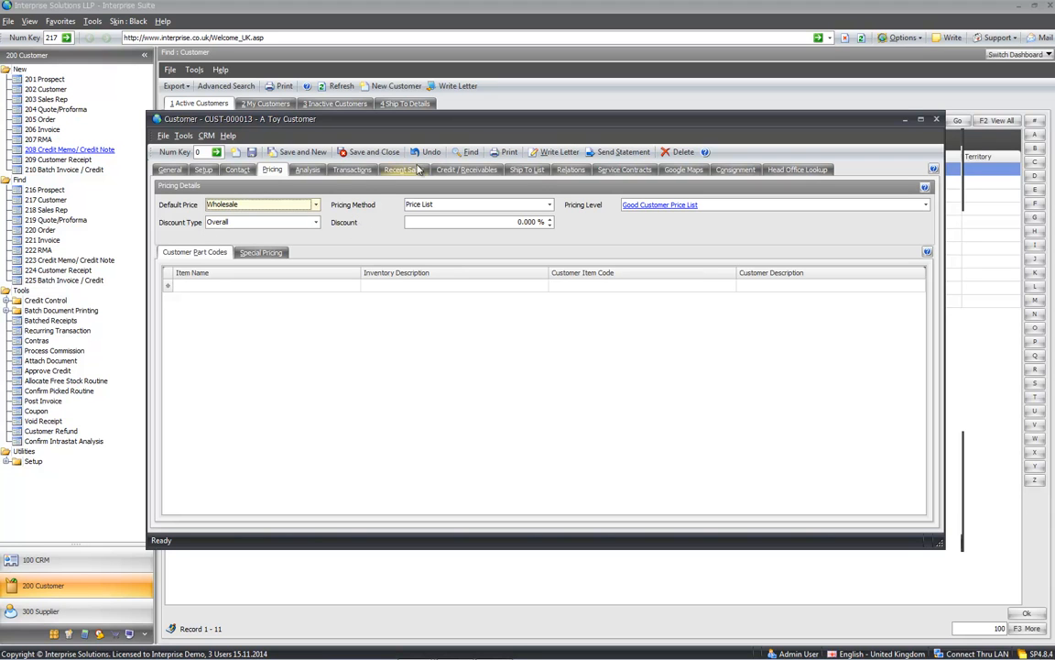
left_click(551, 204)
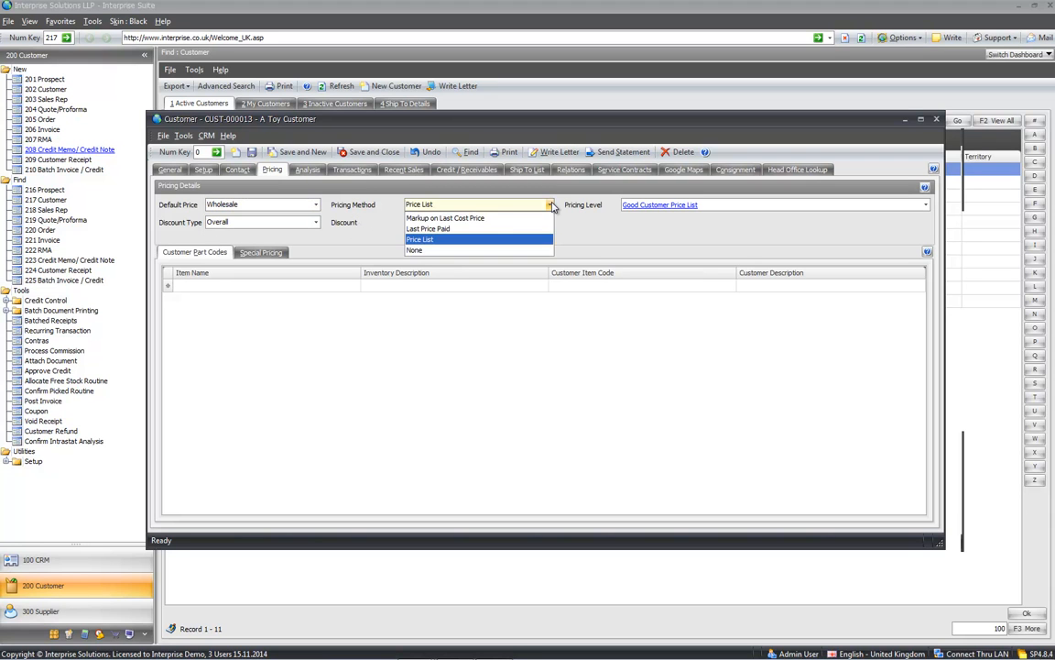
left_click(458, 239)
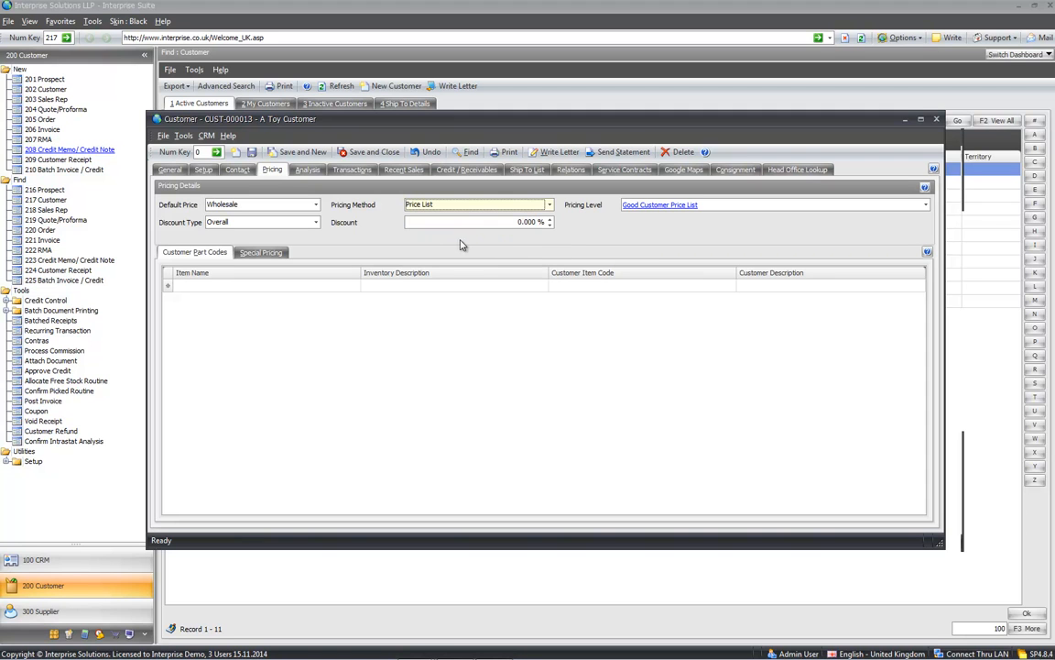
Step: Open the Good Customer Price List, widen its window and examine the Hand Gun's selling price
left_click(670, 207)
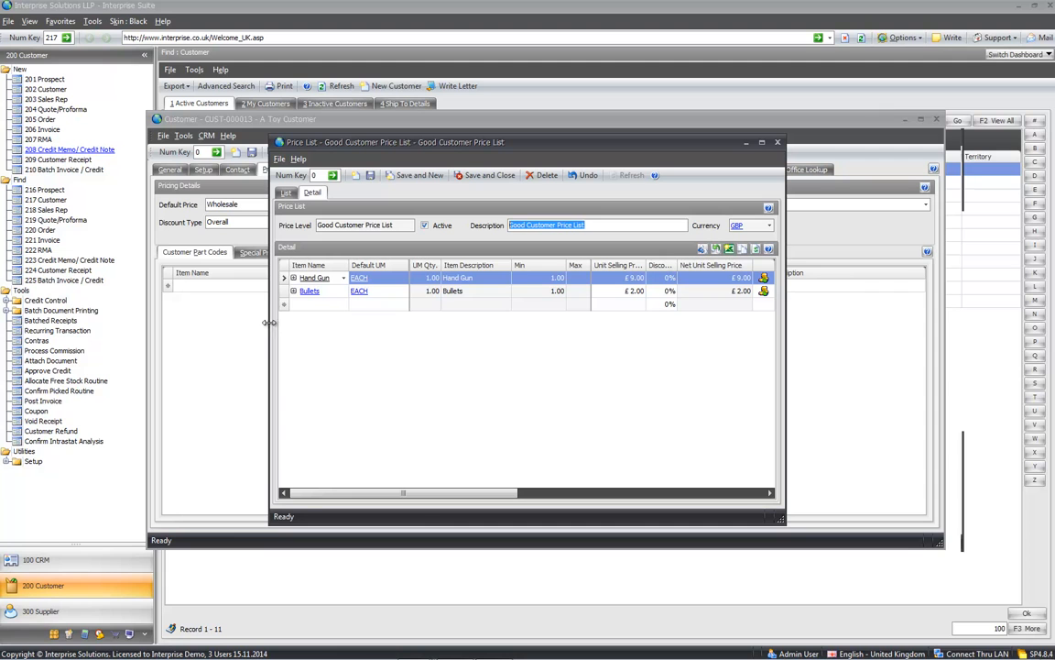
left_click_drag(269, 319, 168, 320)
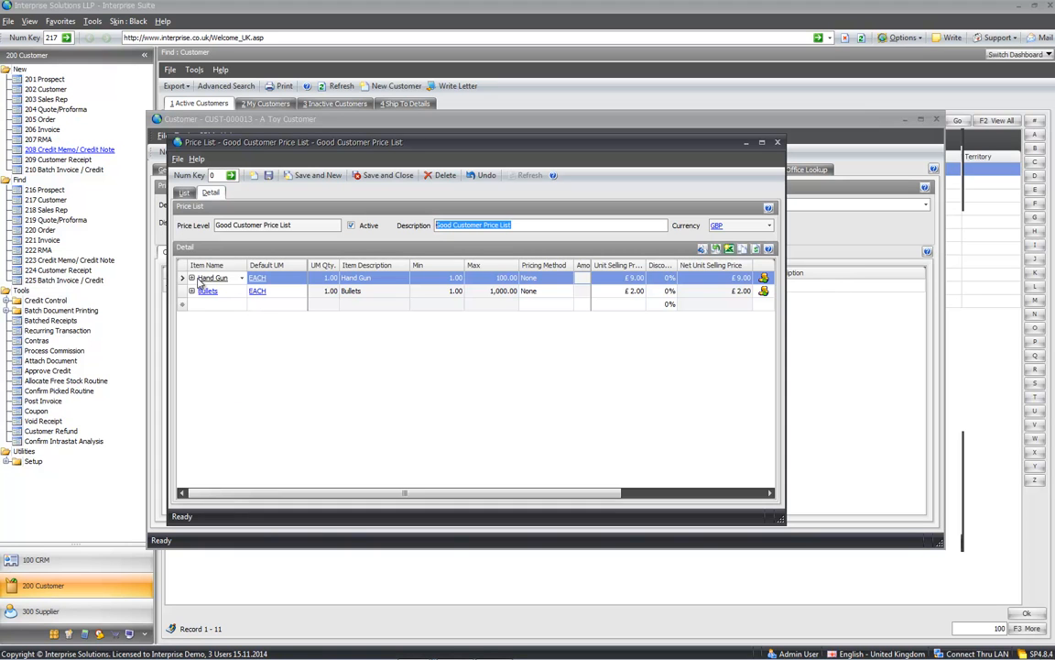
left_click(710, 279)
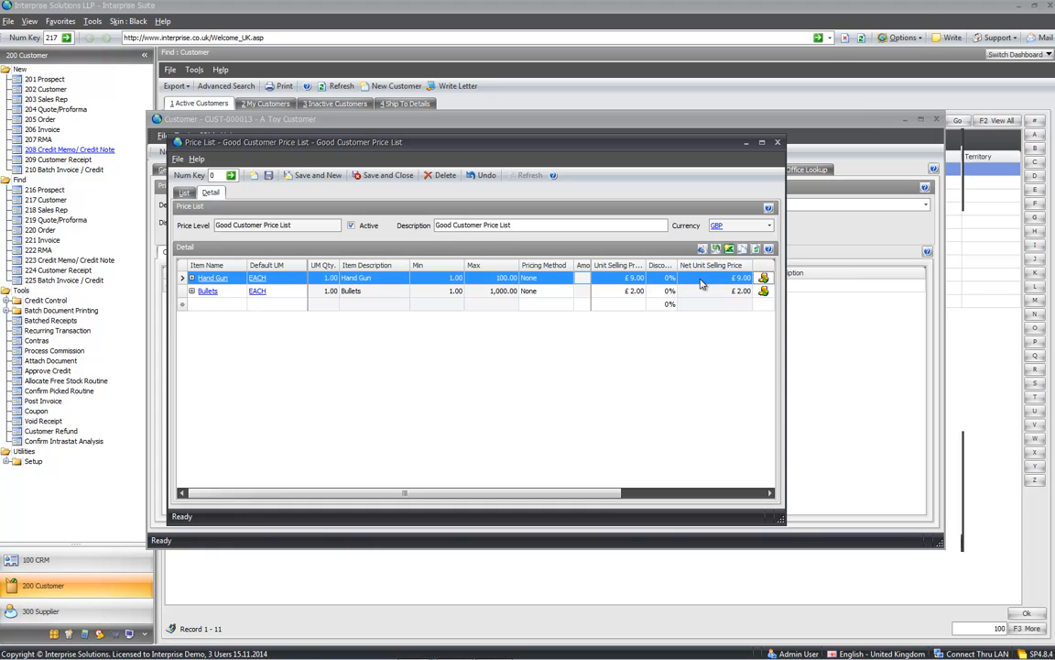
left_click(631, 279)
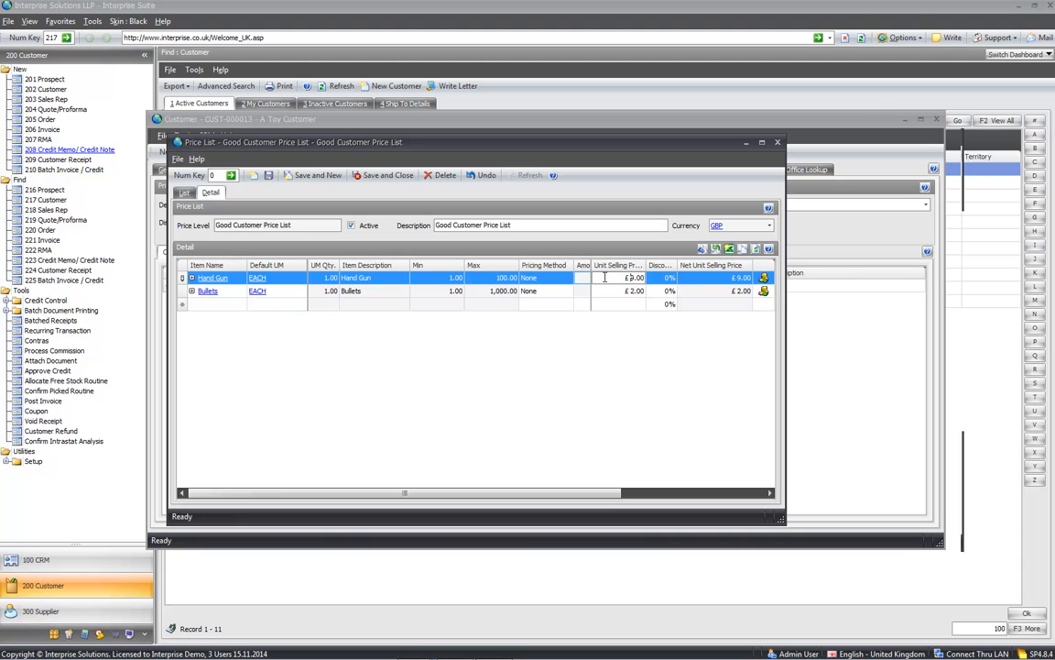
Step: Examine the quantity price breaks for the Hand Gun's EACH and Case unit measures and close the price list
left_click(191, 278)
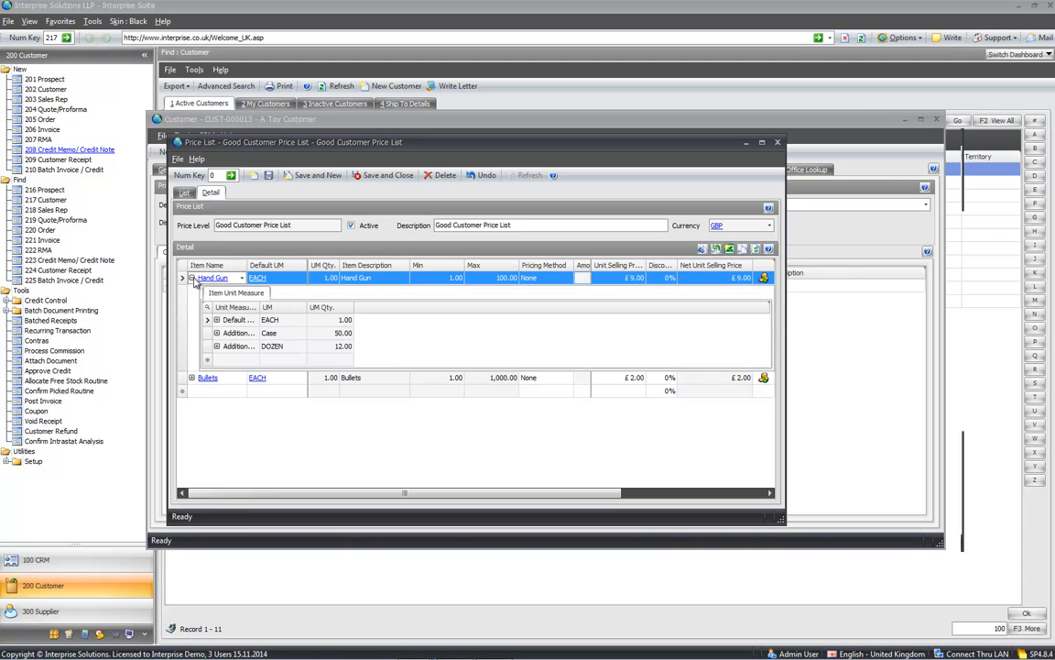
left_click(216, 320)
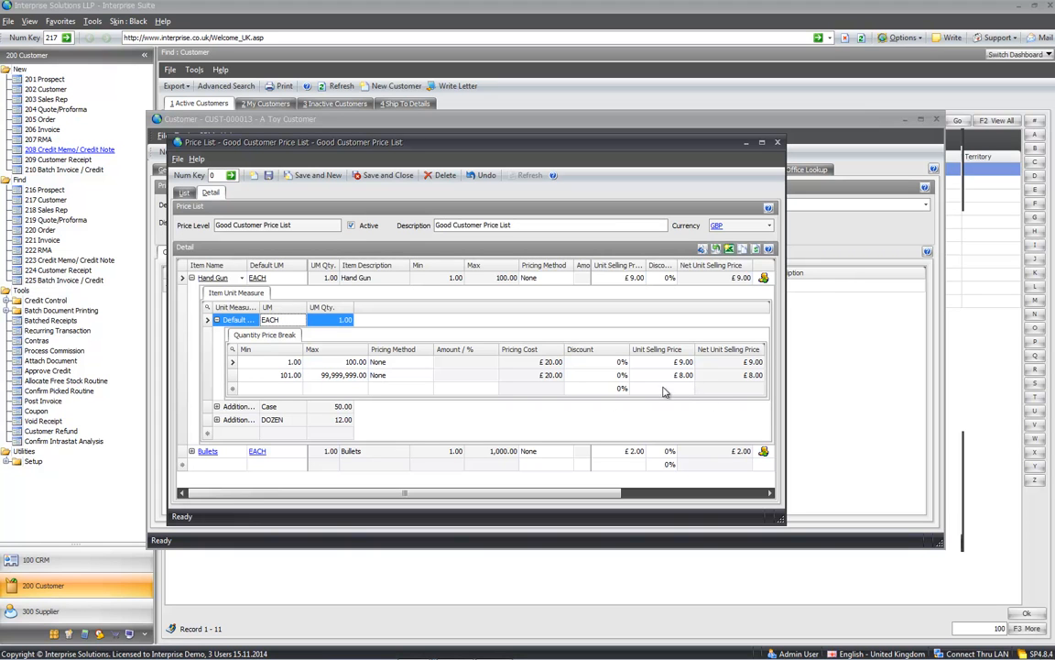
left_click(217, 320)
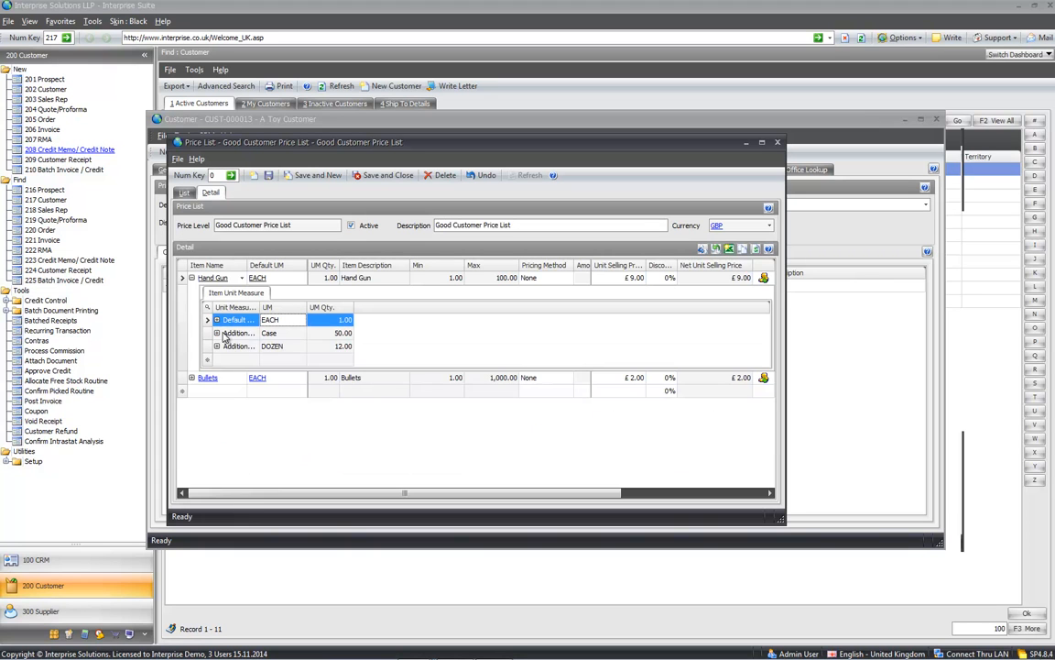
left_click(217, 333)
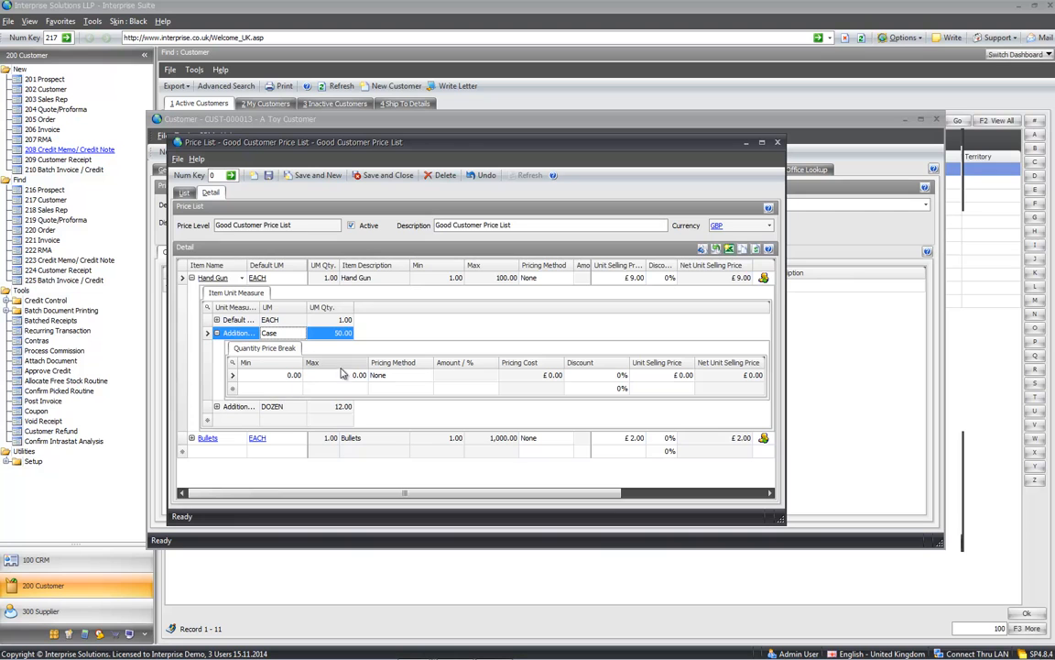
left_click(217, 332)
left_click(217, 320)
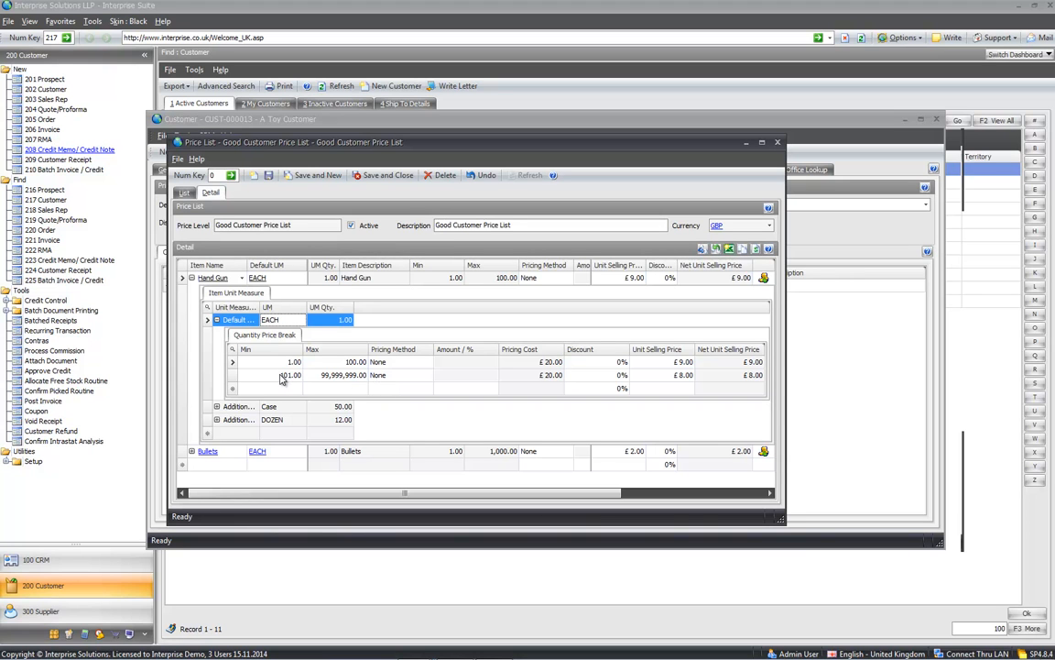
left_click(334, 375)
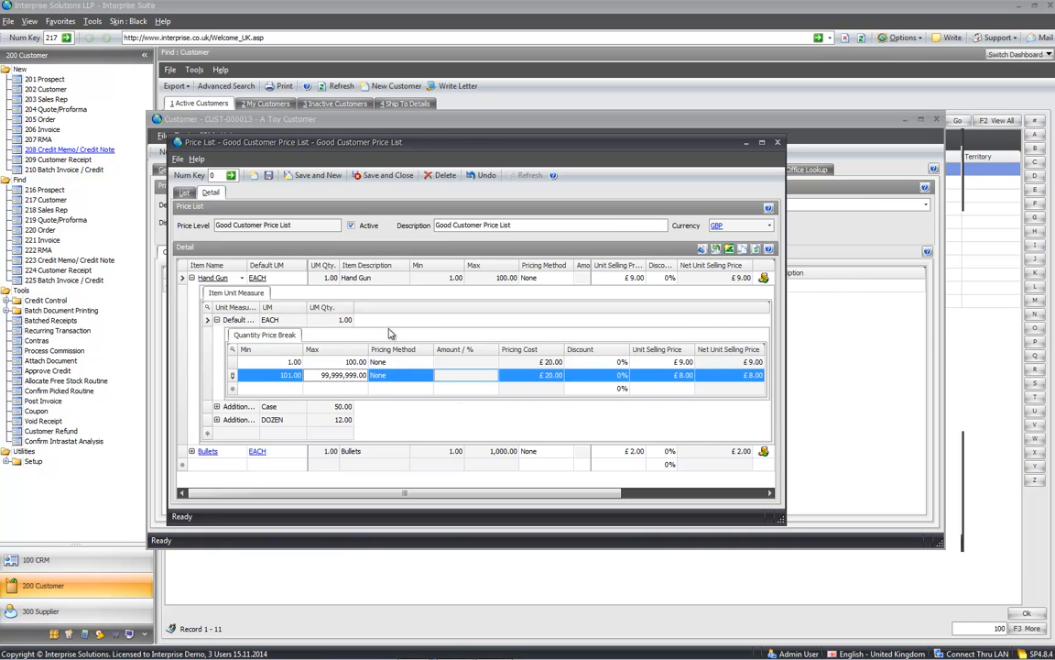
left_click(192, 278)
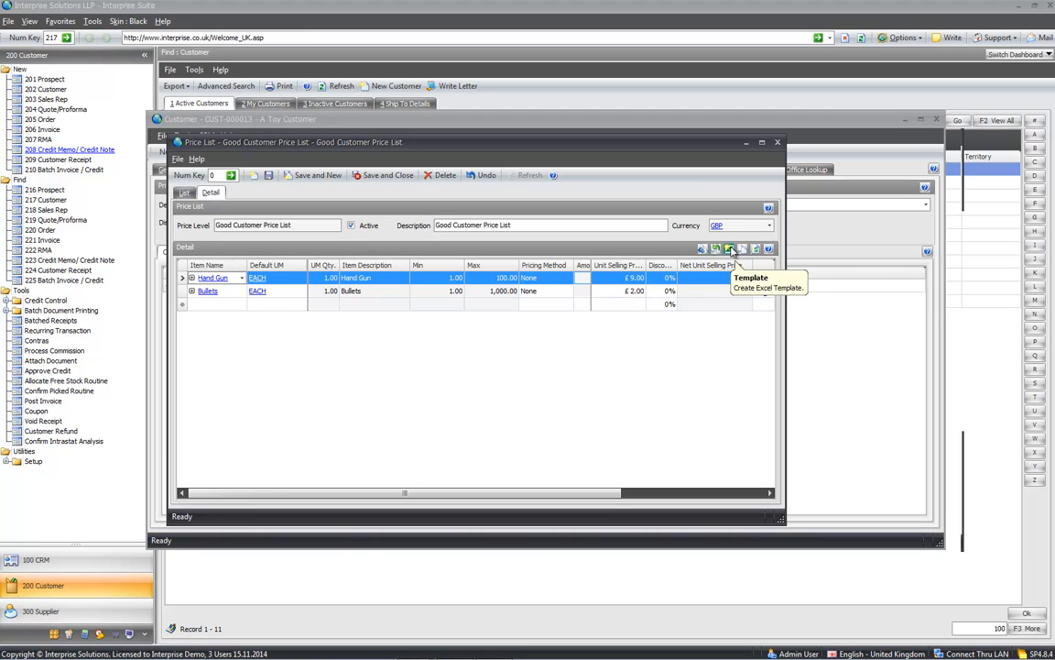
left_click(777, 142)
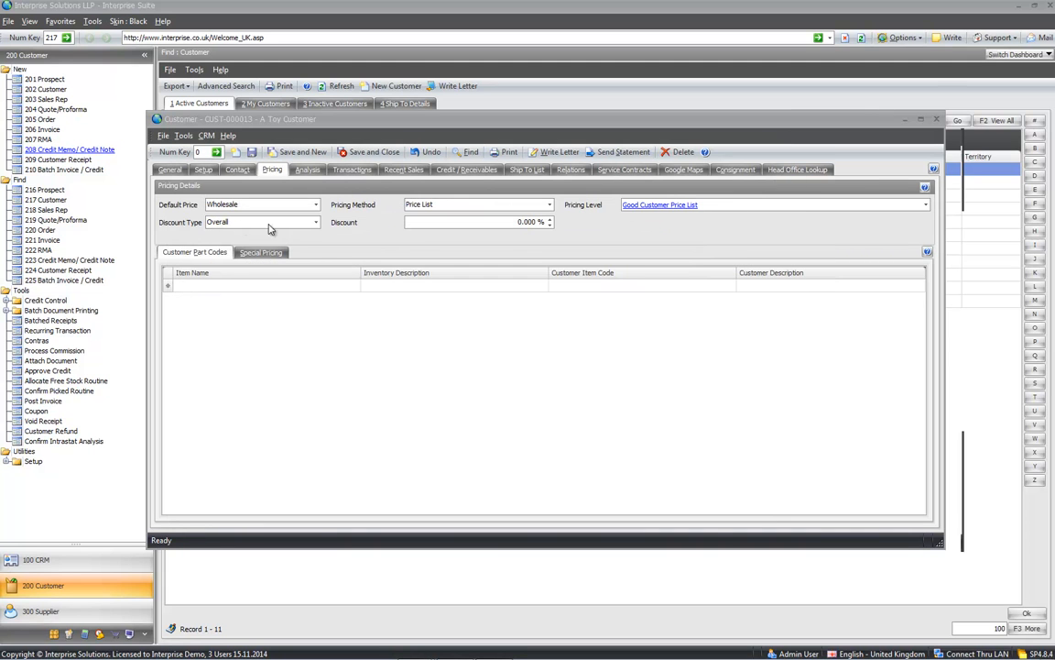
Step: Set the customer's Discount Type to None
left_click(317, 224)
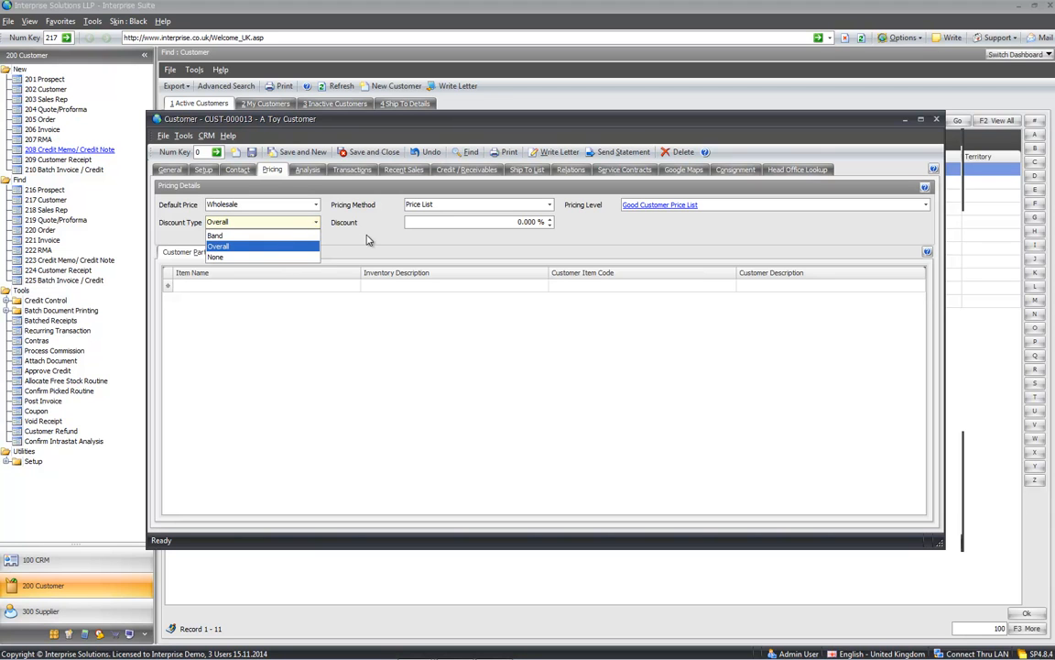
left_click(309, 257)
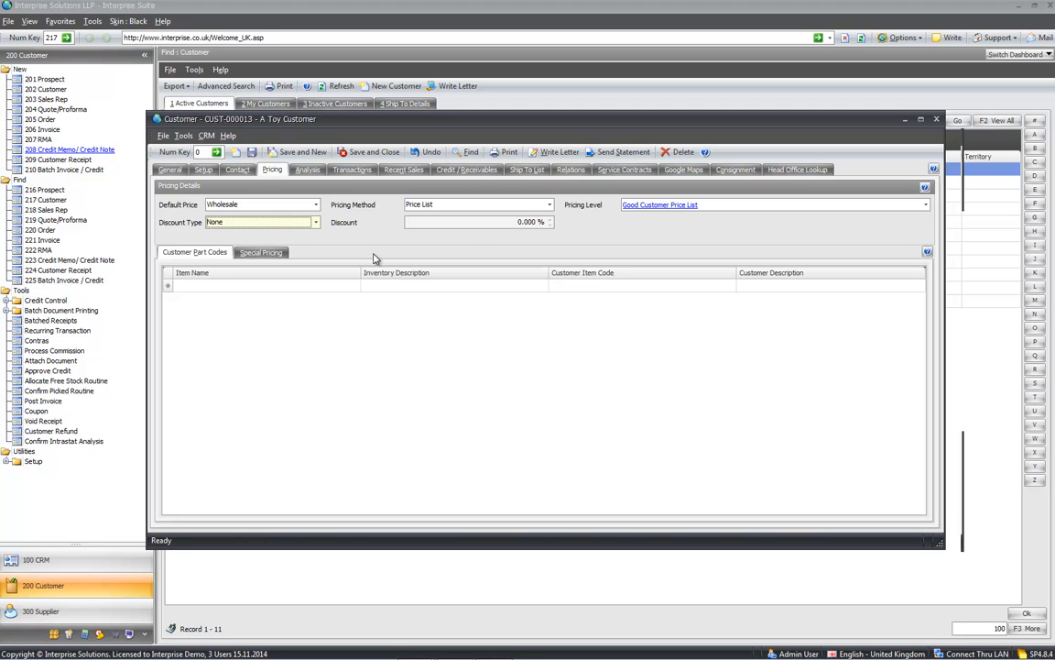
Step: Add the 19" SVGA Colour Monitor to the customer part codes
left_click(230, 286)
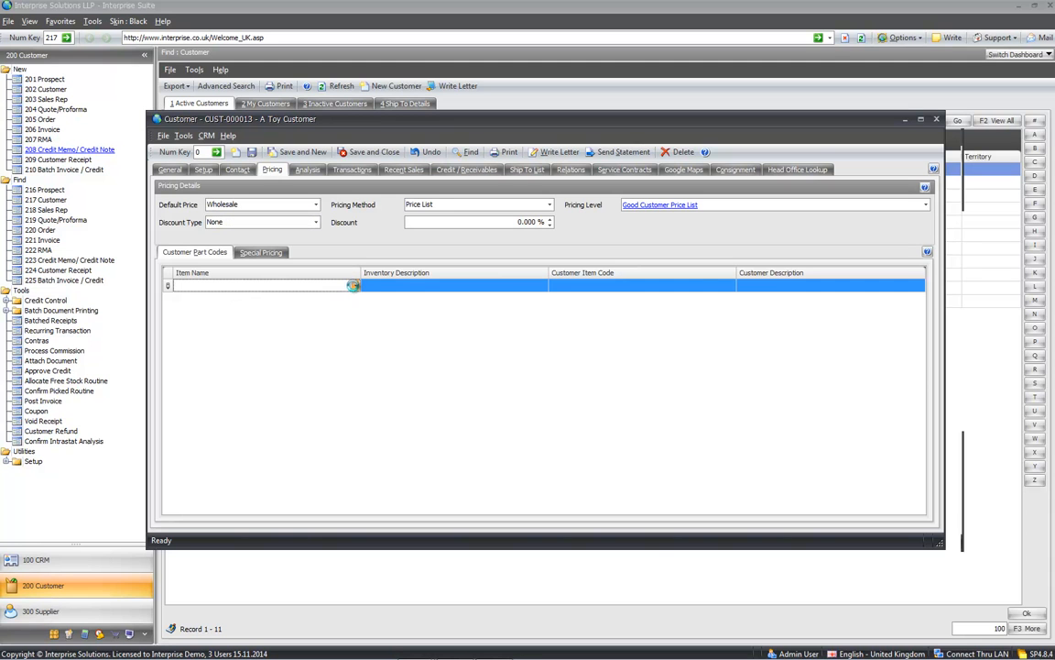
left_click(353, 286)
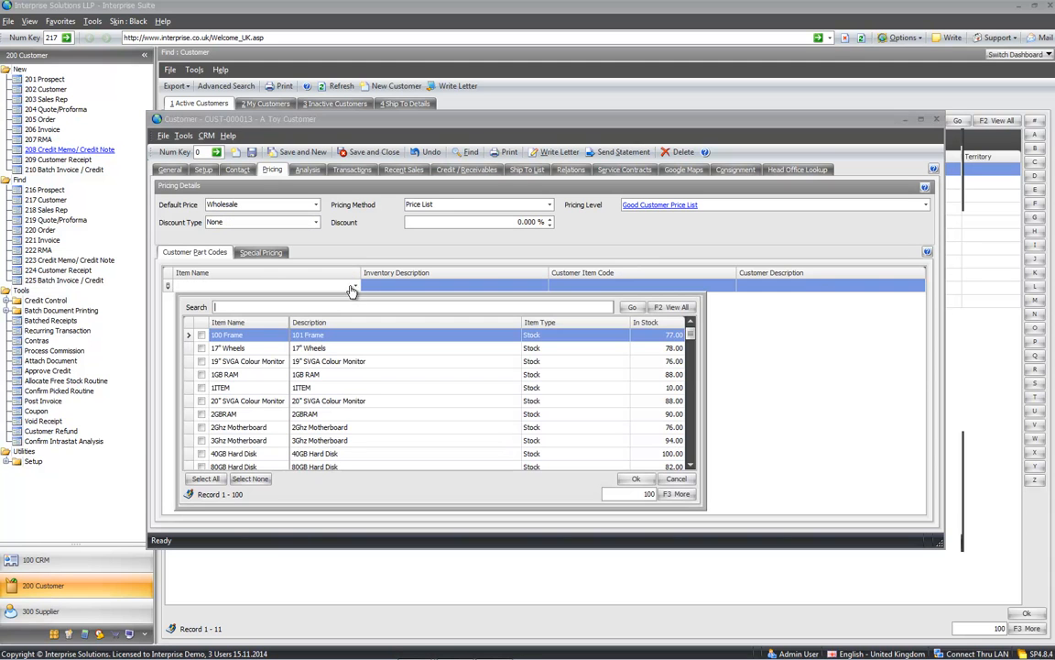
left_click(202, 362)
left_click(635, 480)
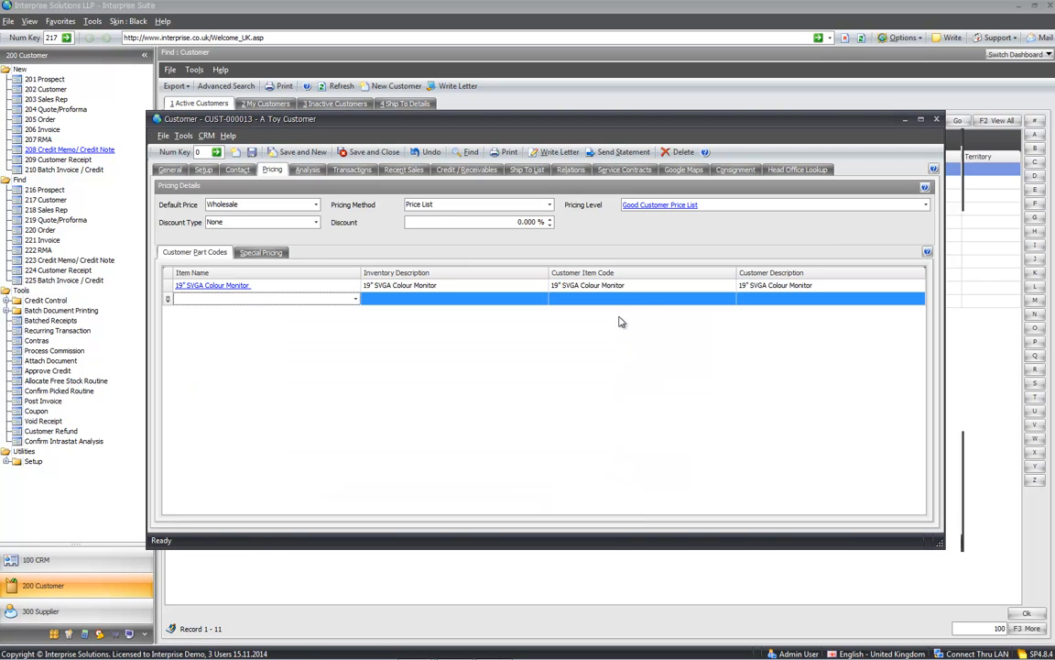
Step: Set the monitor's Customer Item Code to 12134
left_click(648, 285)
left_click_drag(647, 285, 546, 293)
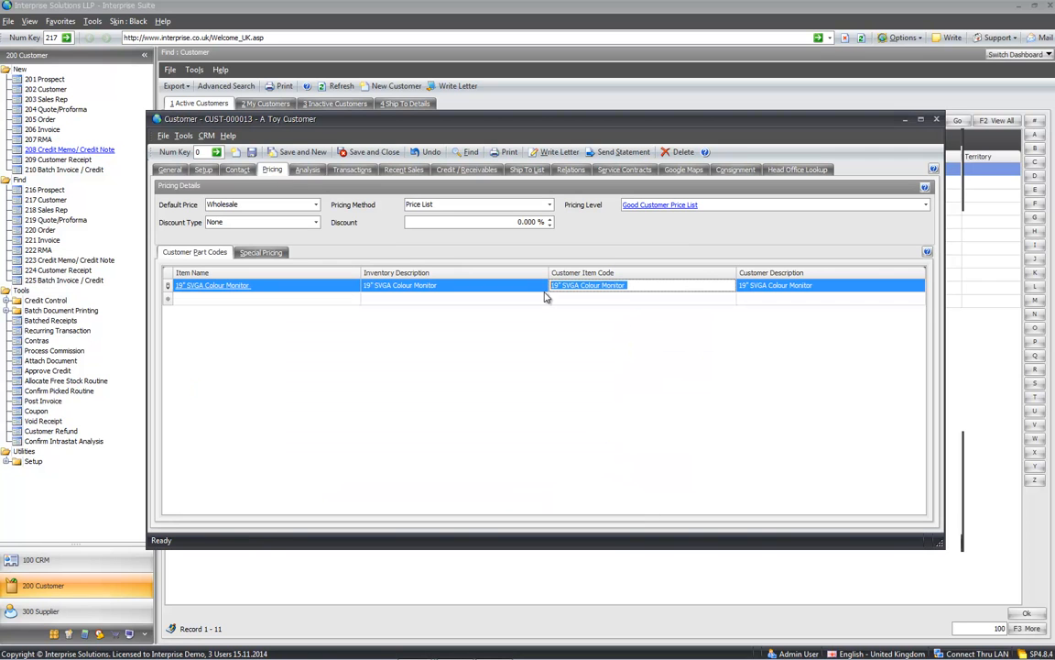
type("12134")
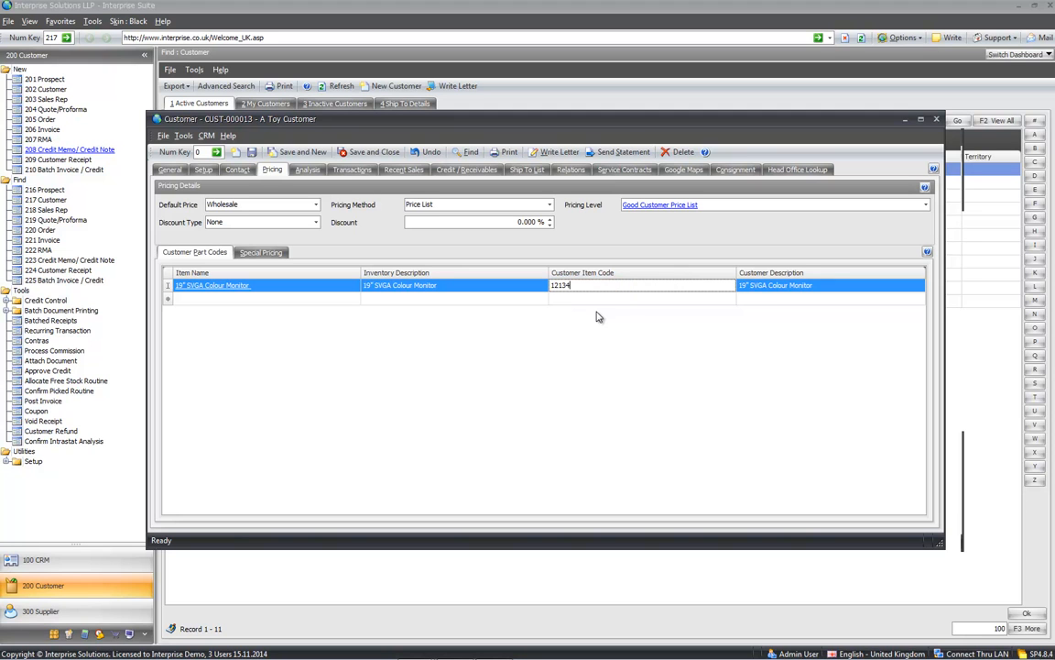
key("Tab")
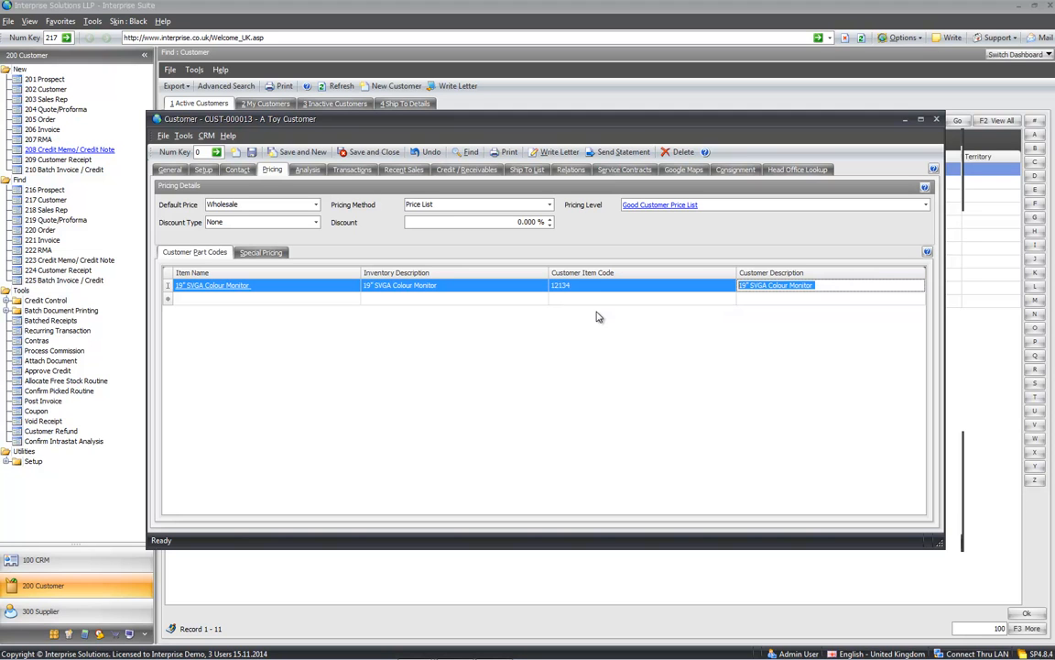
Step: Shorten the monitor's Customer Description to 19" SVGA and save the customer record
left_click(776, 286)
left_click_drag(776, 286, 811, 271)
key("BackSpace")
key("BackSpace")
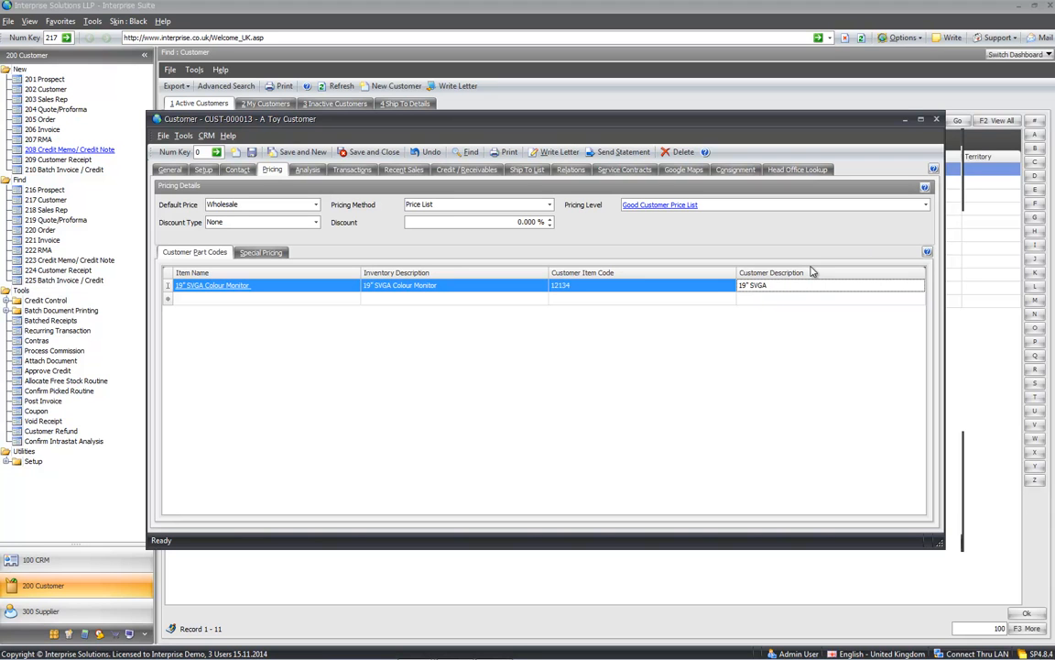
left_click(333, 299)
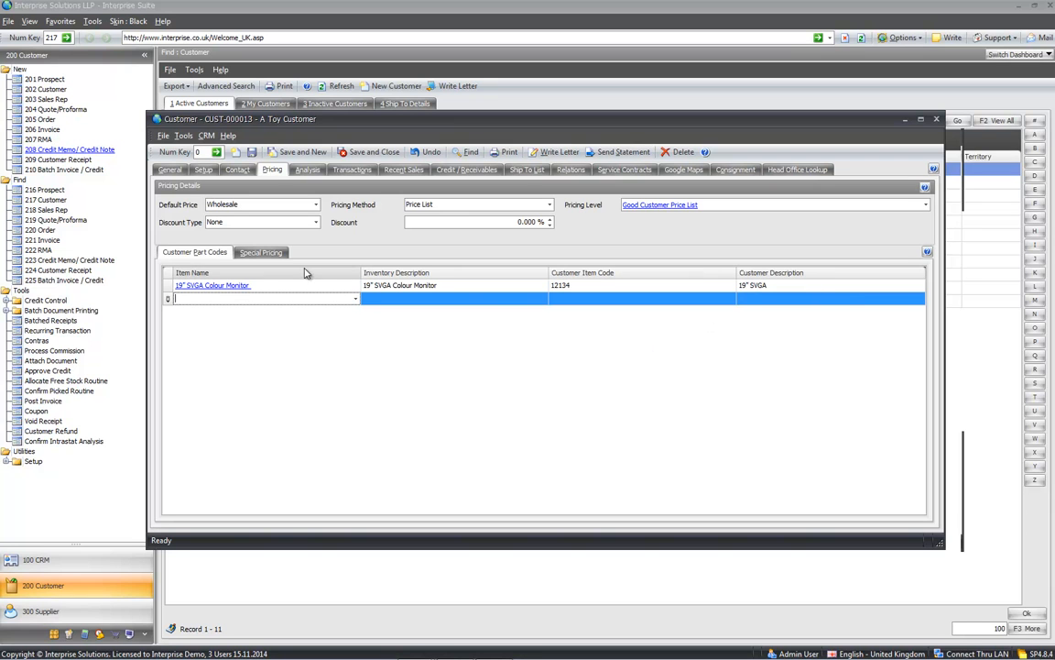
left_click(252, 152)
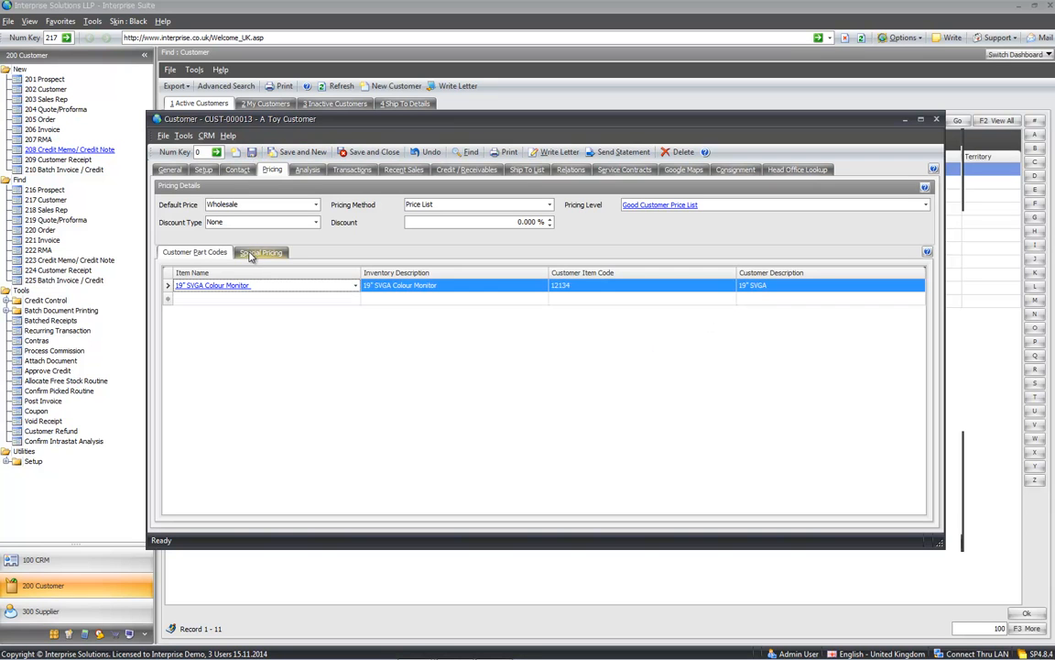
Step: Display the customer's special pricing and examine the Bullets selling price, unit measures and EACH quantity price break
left_click(260, 252)
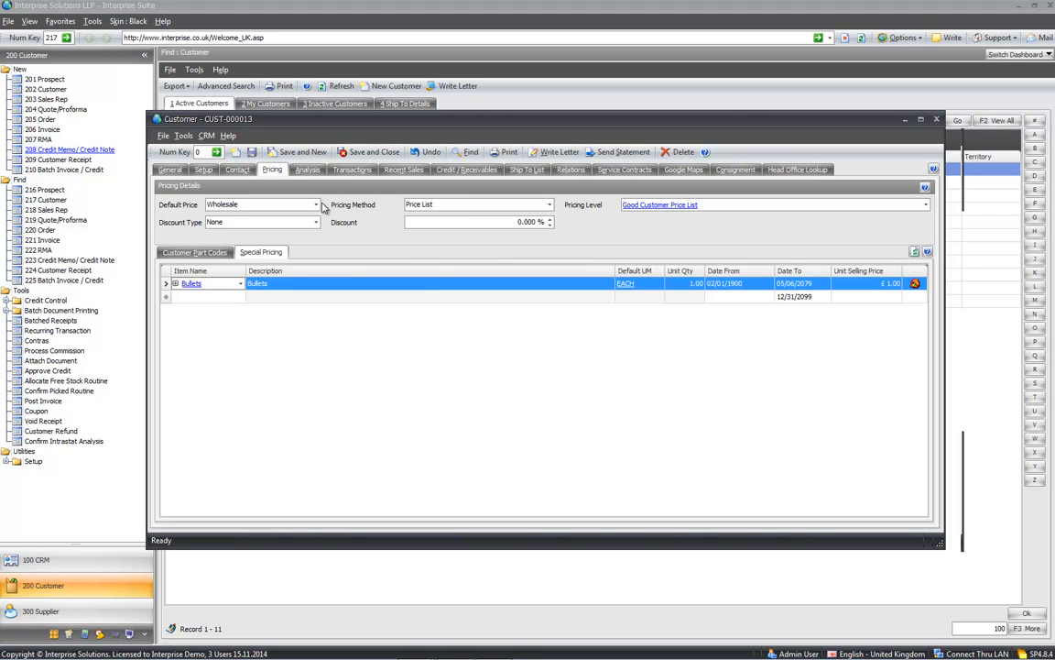
left_click(873, 288)
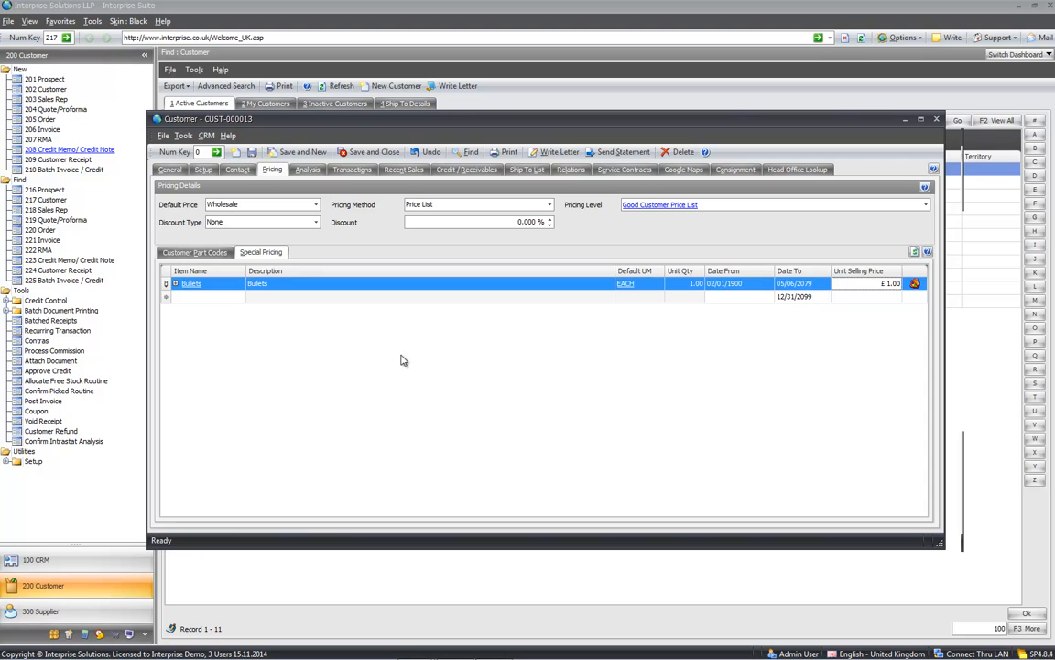
left_click(175, 283)
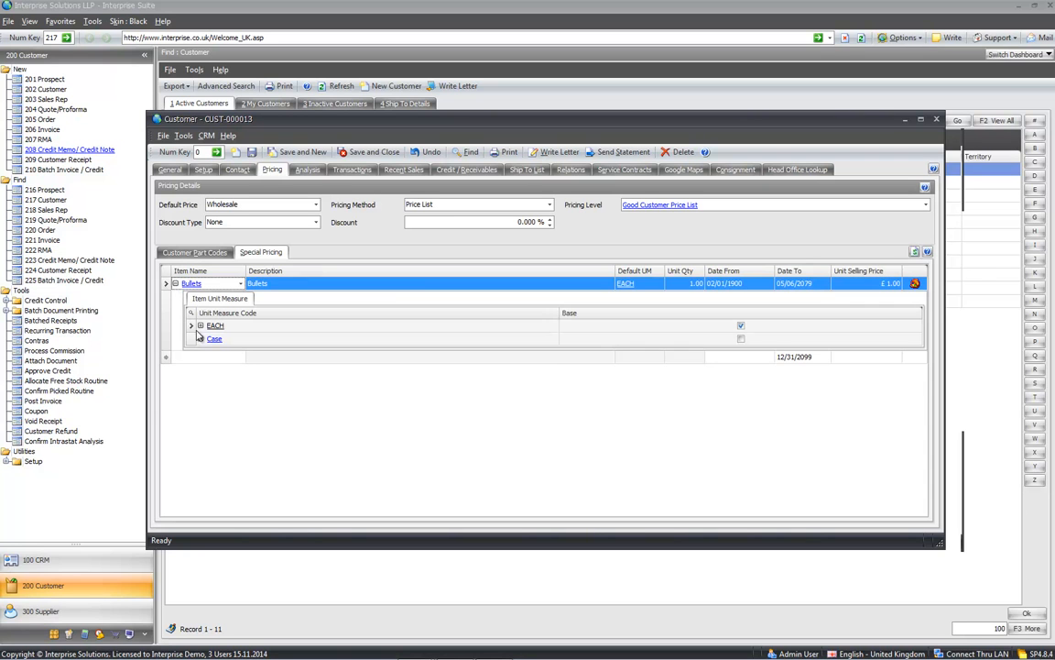
left_click(201, 326)
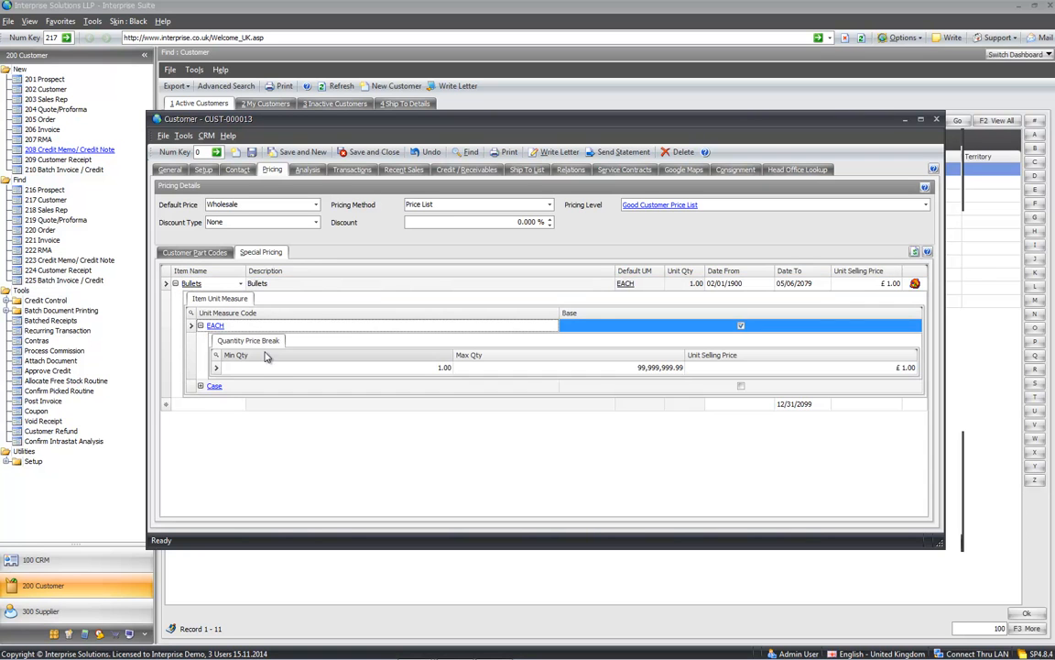
left_click(201, 326)
left_click(176, 284)
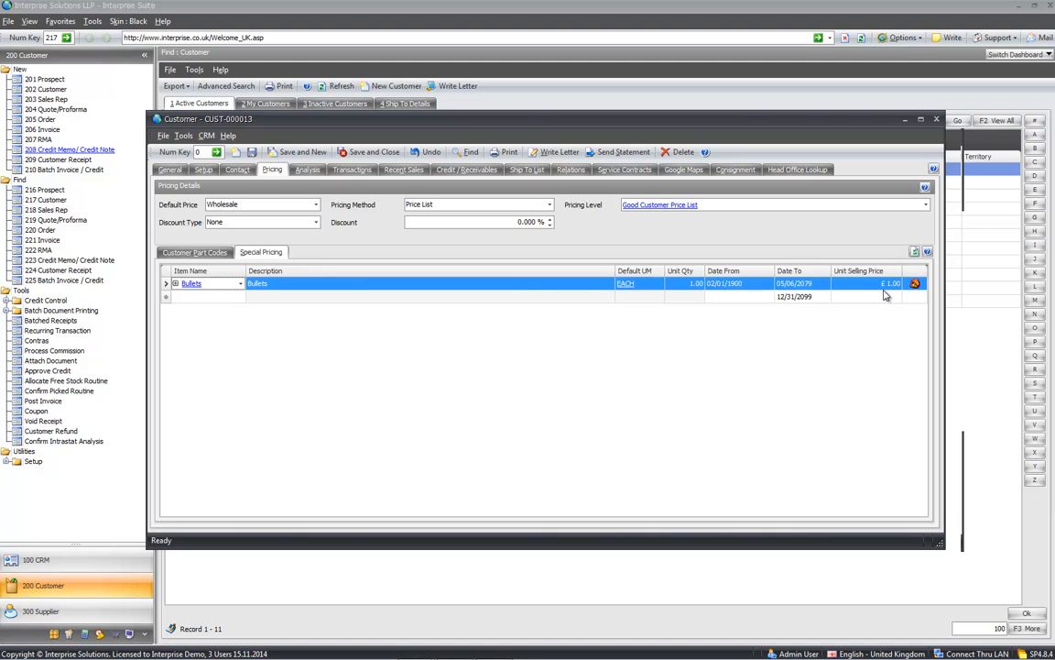
Step: Examine the customer's monthly trading analysis and the sales transactions chart with its invoice list
left_click(306, 171)
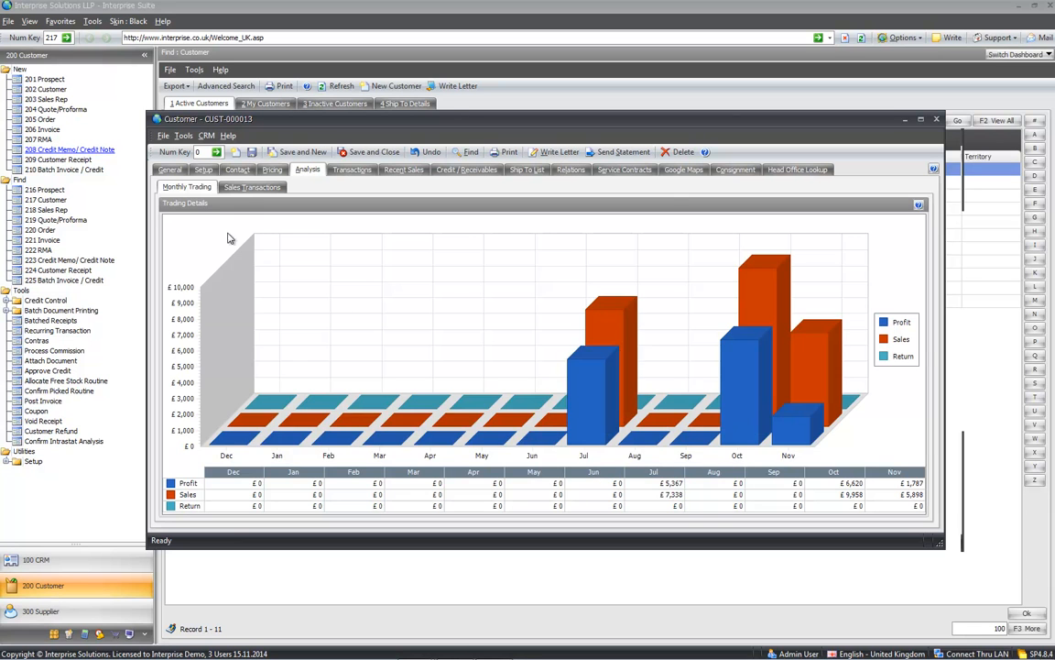
left_click(256, 187)
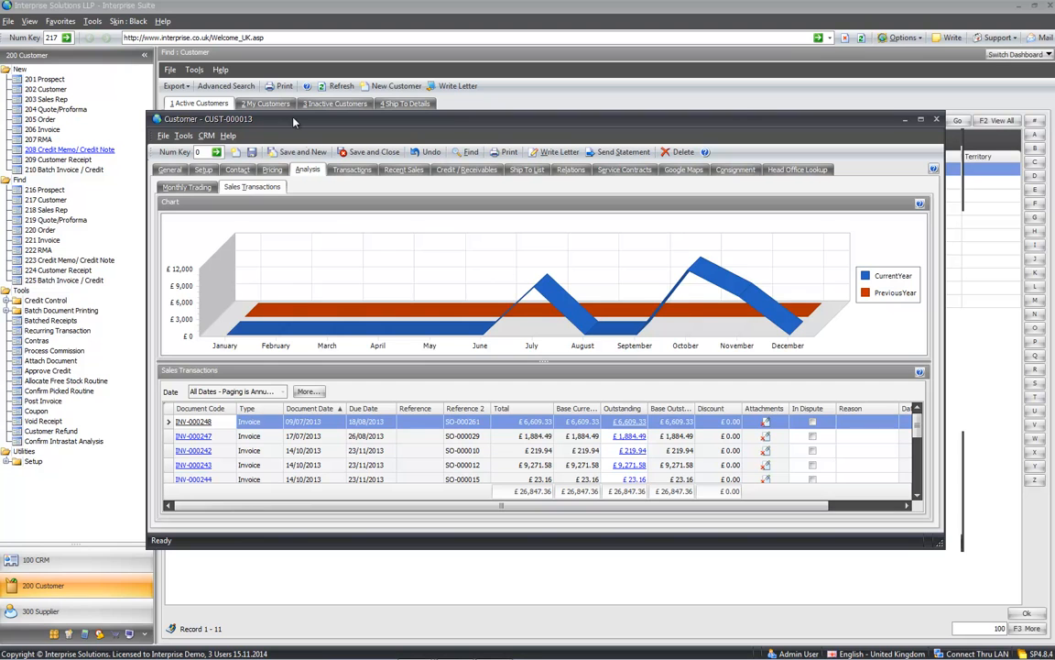
Step: Display the customer's open quotes, open the 18/11/2013 quote for 1GB RAM, and close it after viewing
left_click(347, 172)
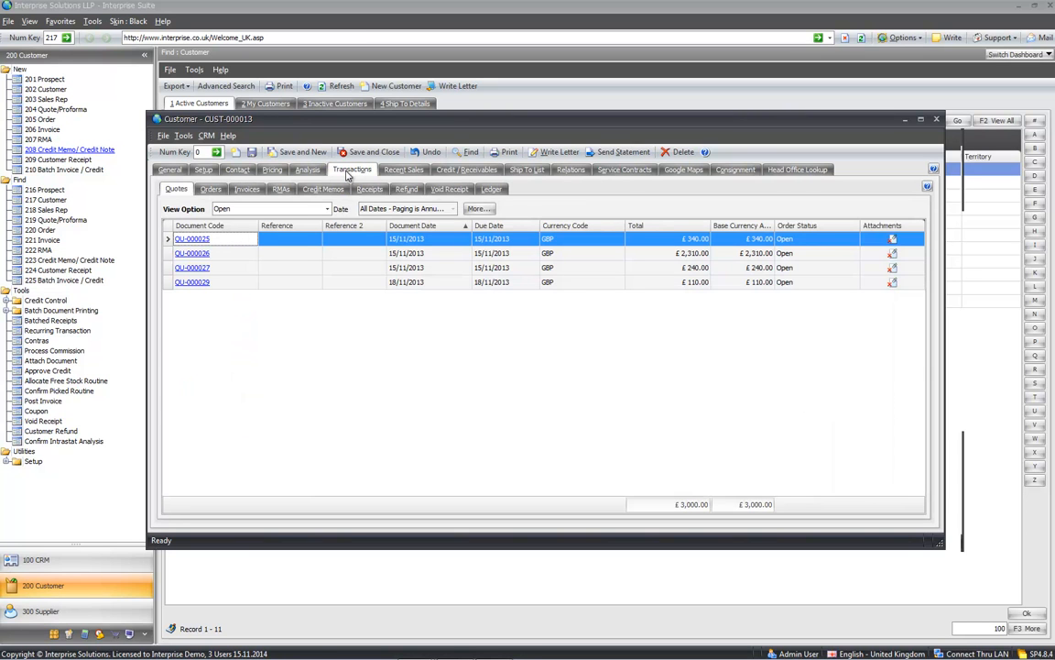
left_click(195, 282)
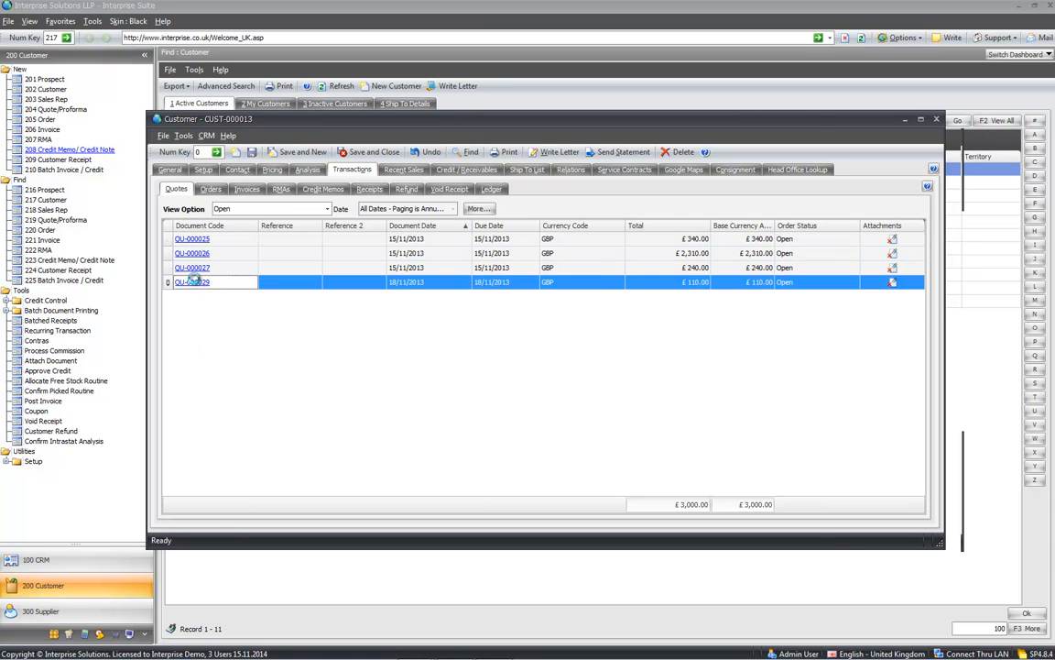
left_click(195, 282)
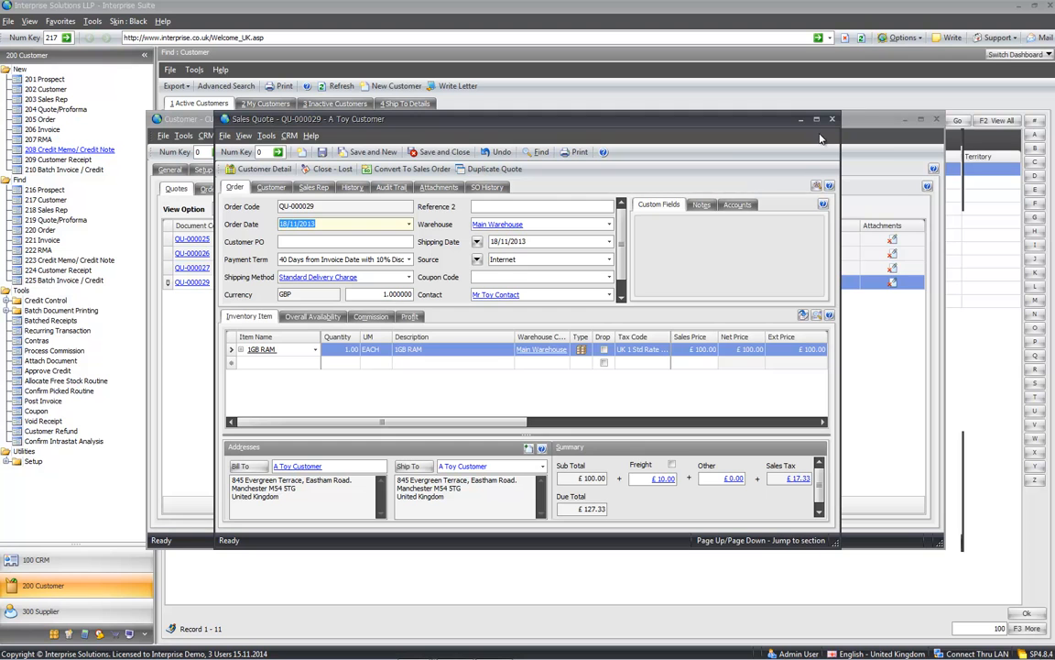
left_click(832, 119)
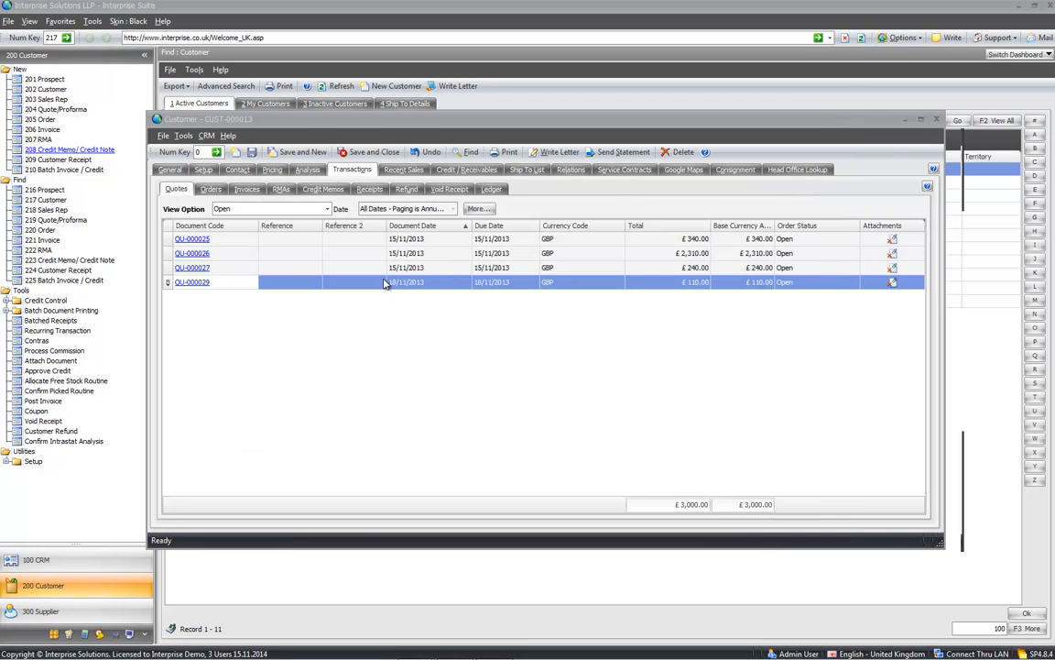
Step: Display the customer's sales orders and examine the available view options: Open, Closed and All
left_click(210, 189)
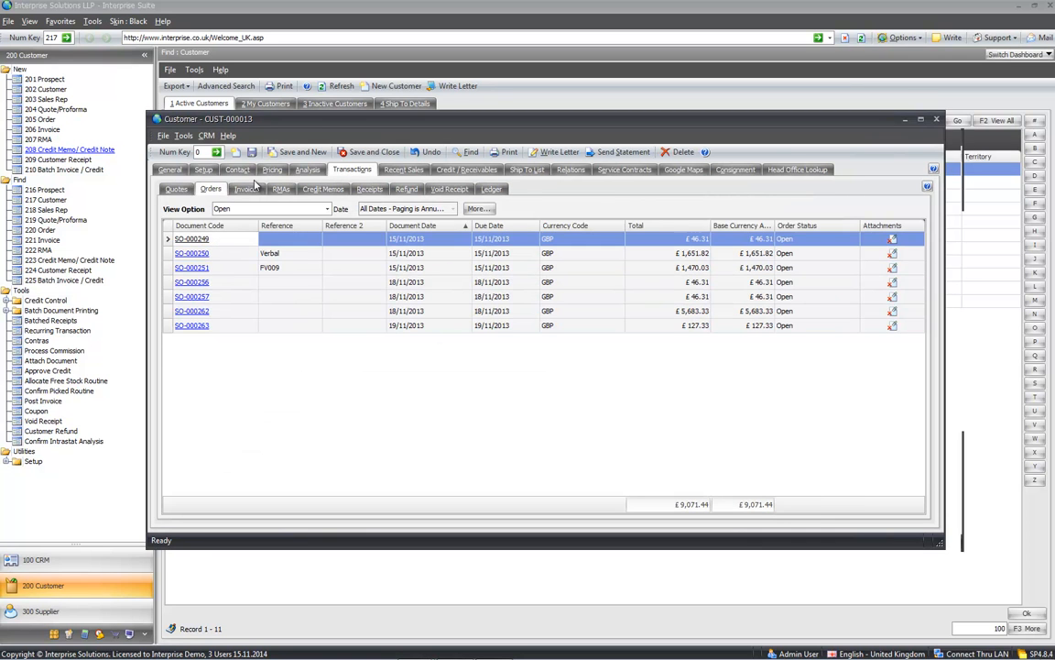
left_click(327, 209)
left_click(298, 245)
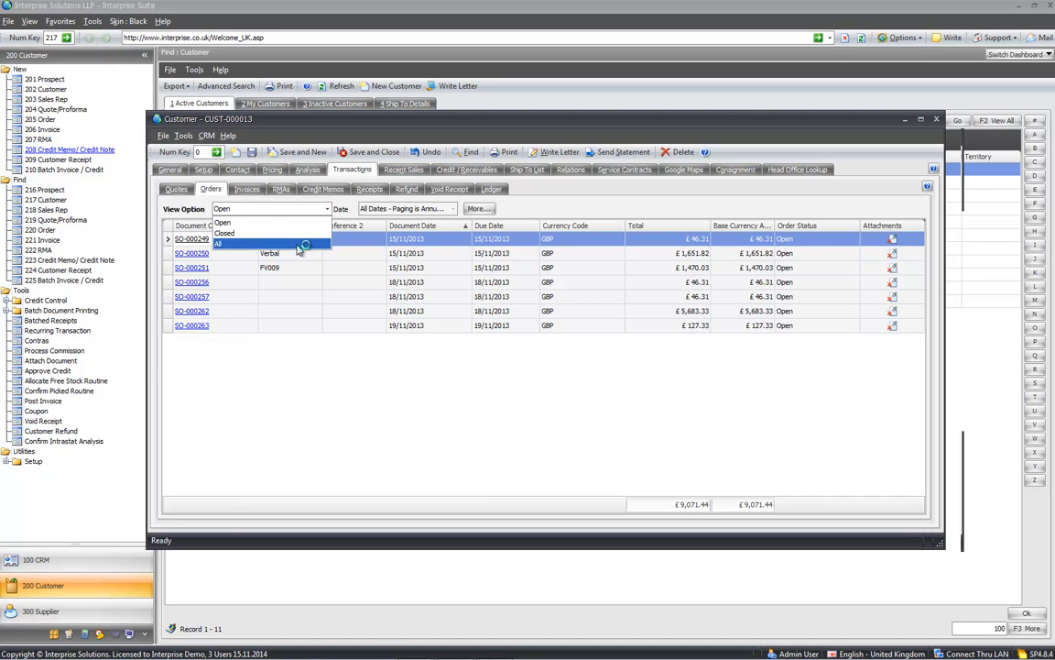
left_click(517, 204)
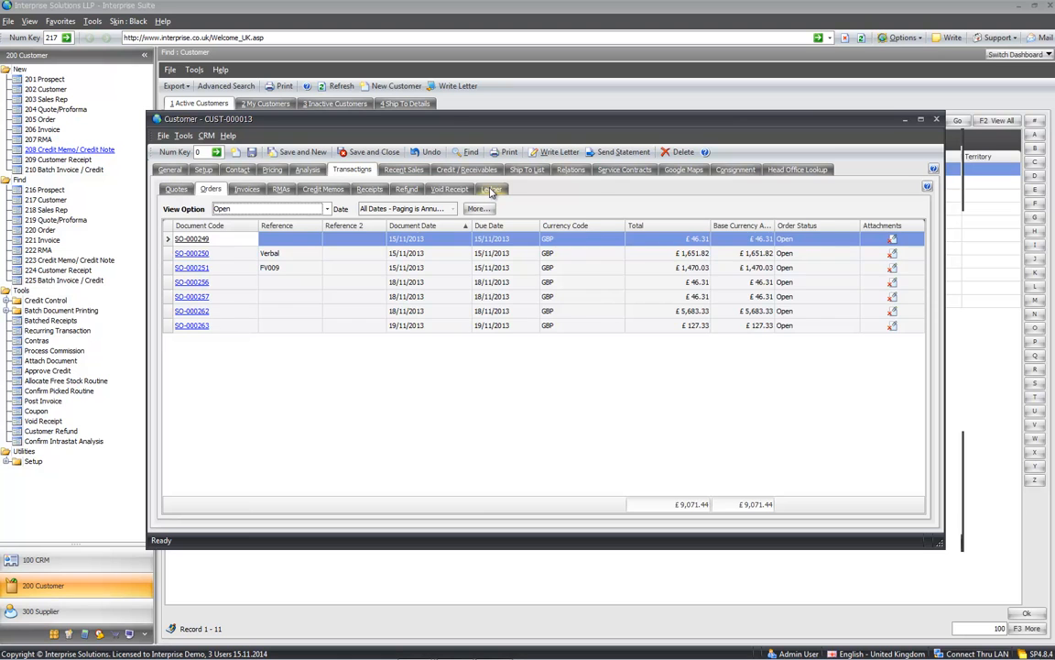
Step: Display the customer's ledger and examine the £3,484.08 invoice's reference, total, base currency, outstanding and discount fields
left_click(491, 190)
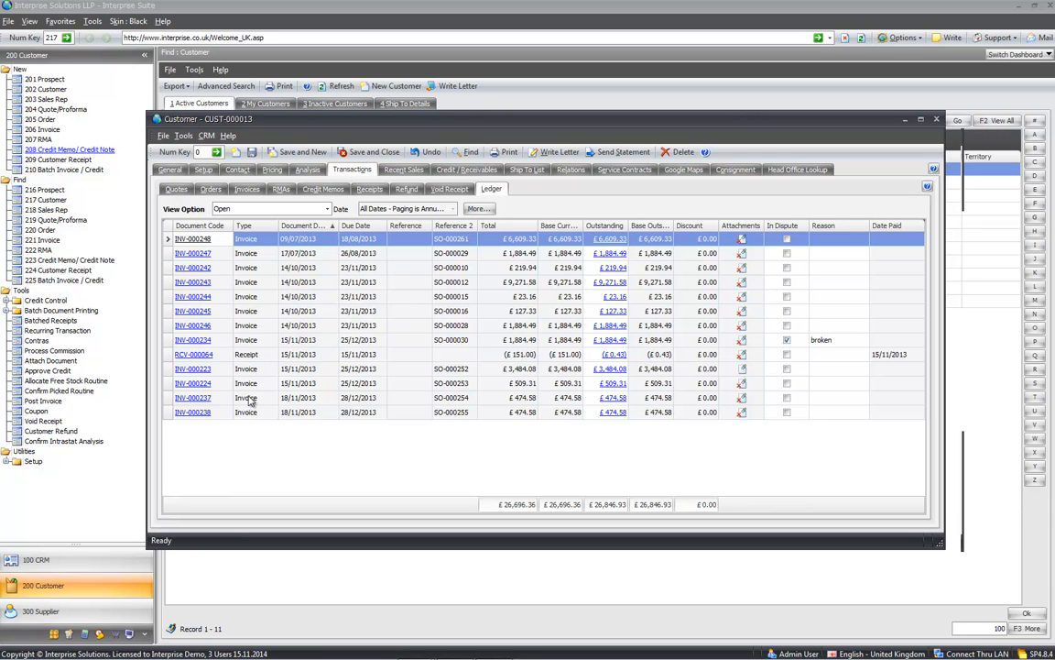
left_click(209, 414)
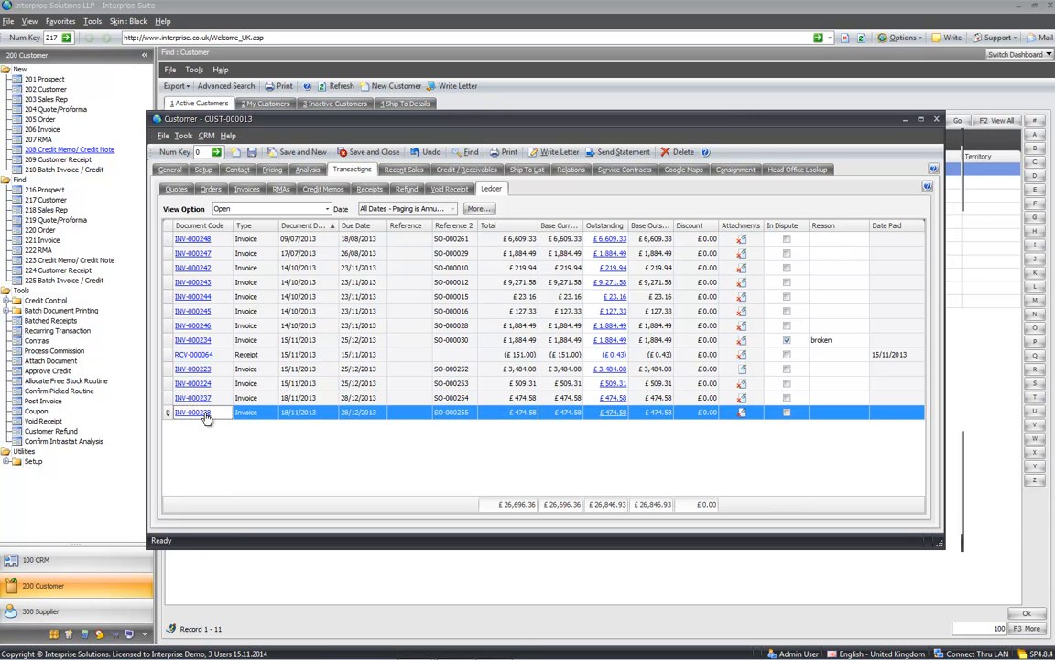
left_click(711, 371)
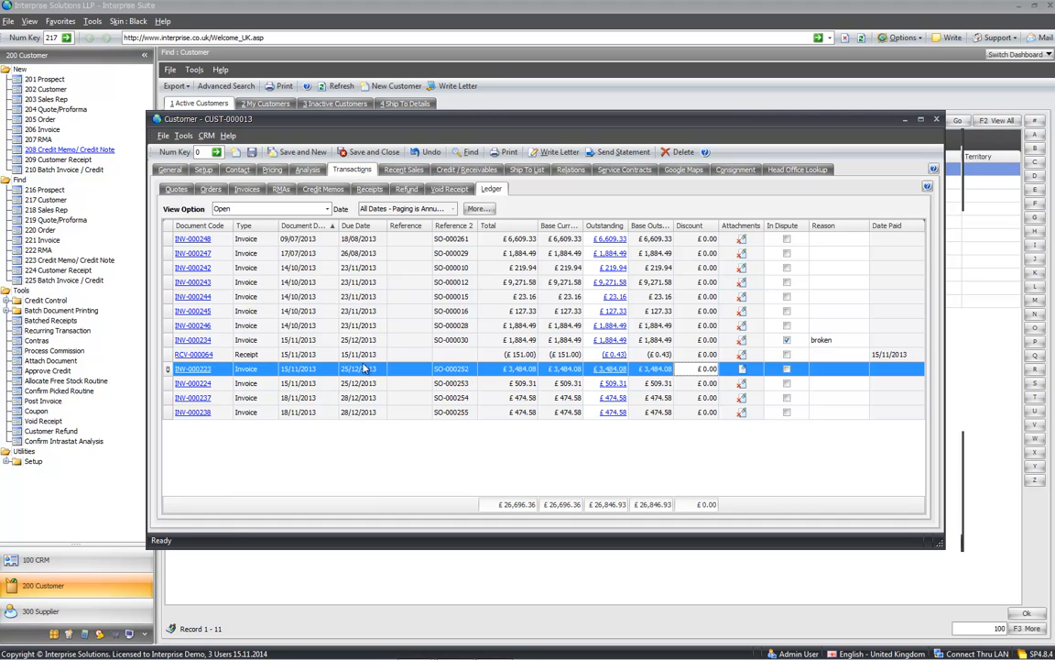
left_click(409, 371)
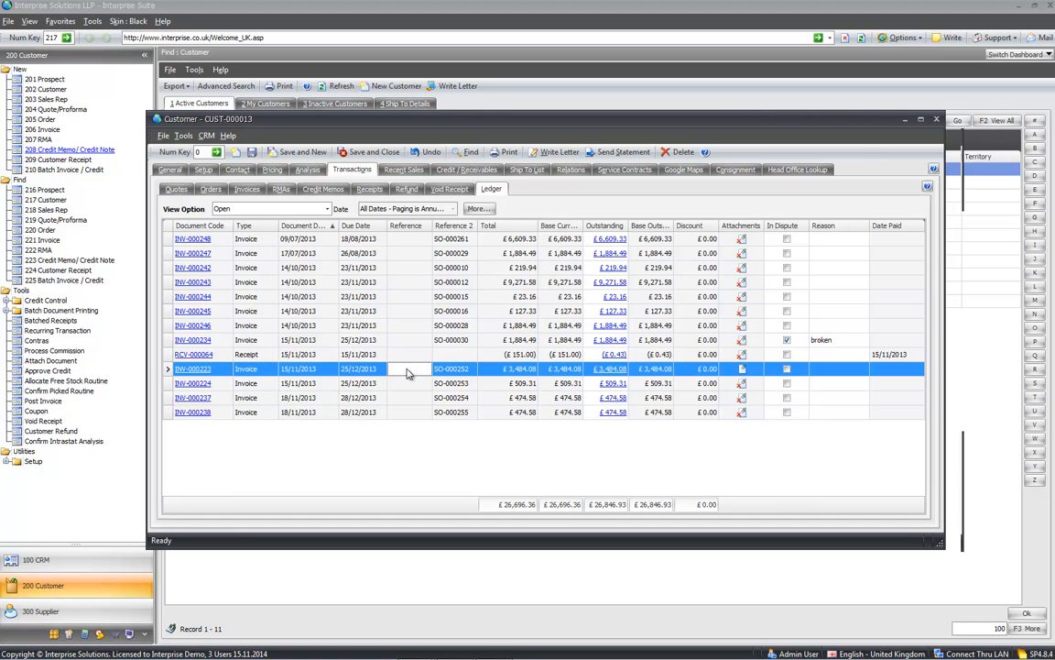
left_click(452, 371)
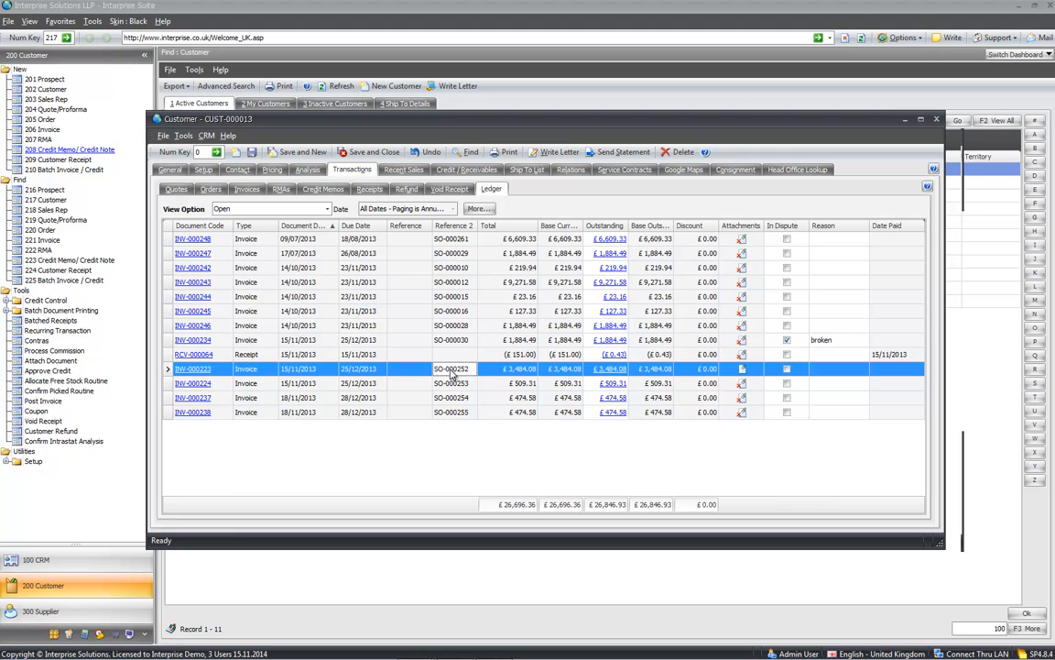
left_click(507, 371)
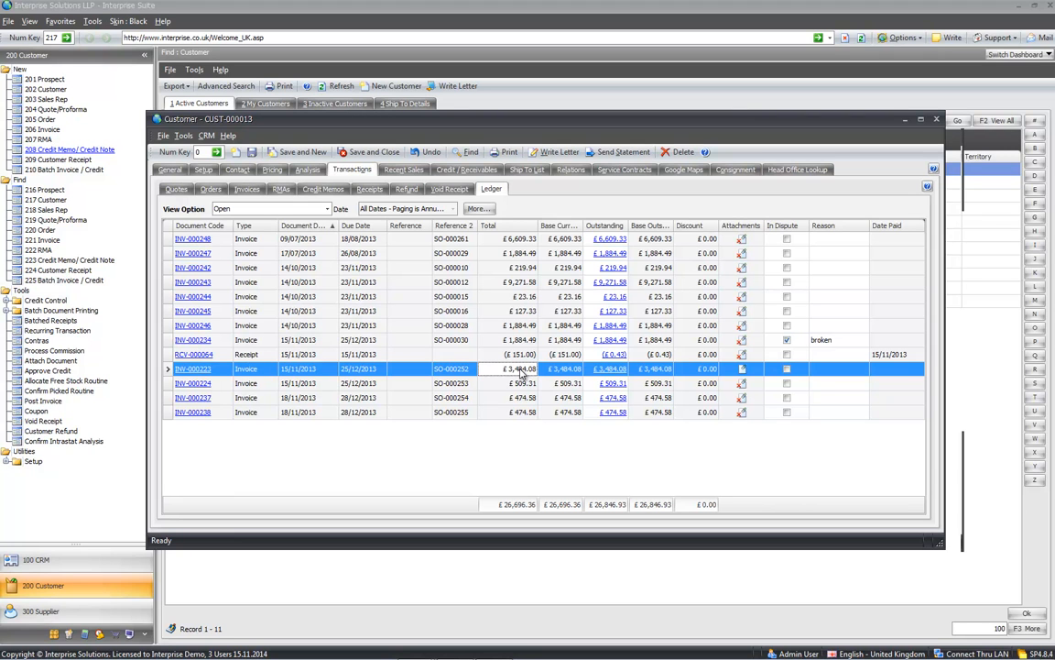
left_click(557, 371)
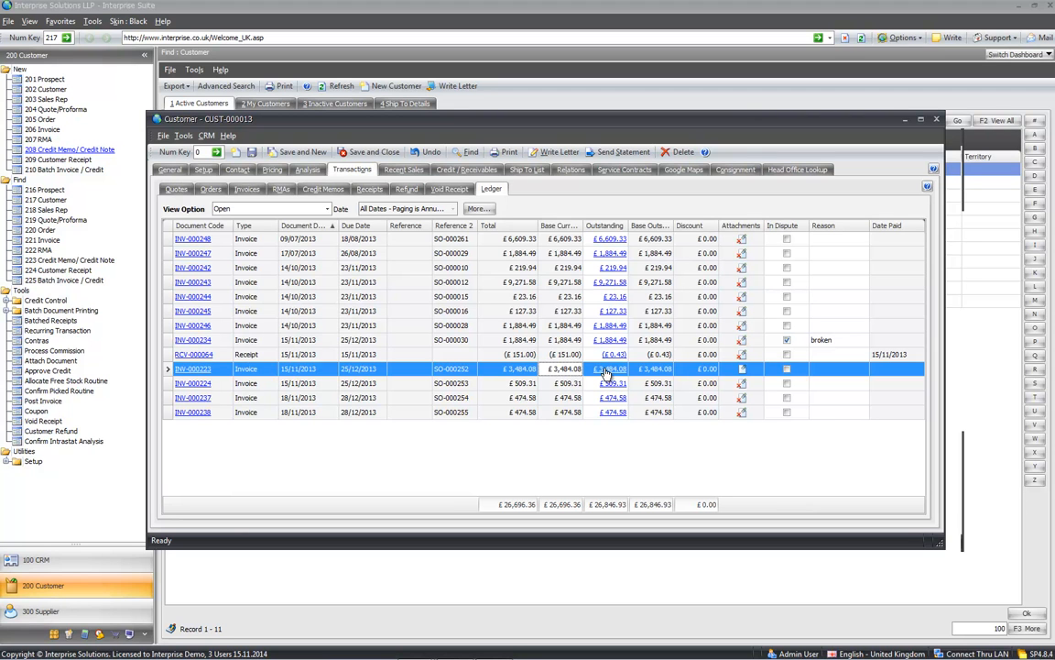
left_click(659, 371)
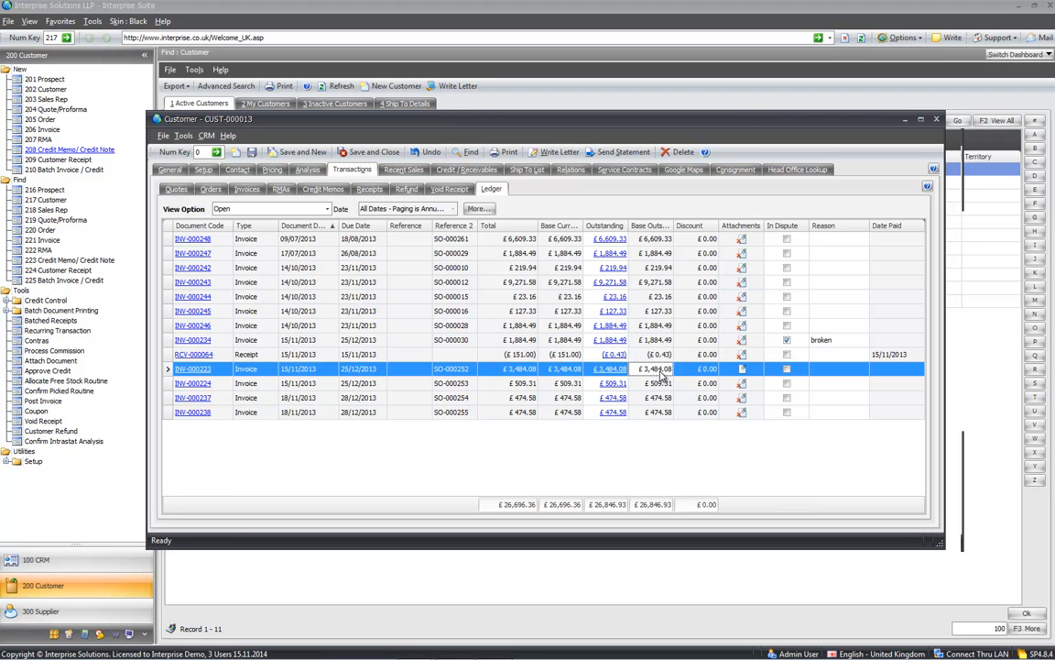
left_click(702, 370)
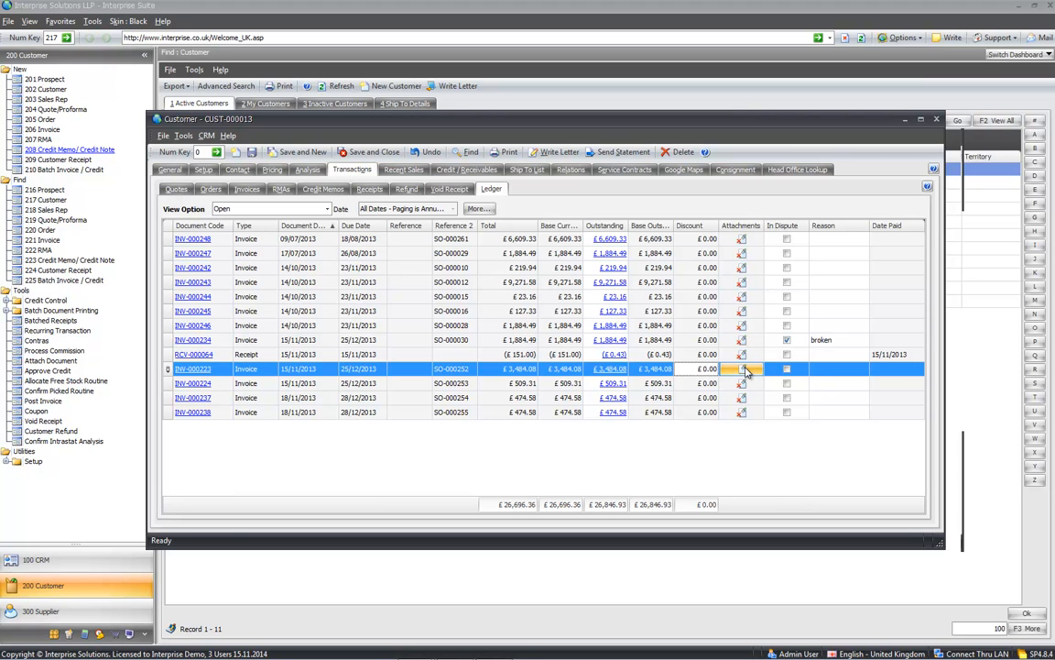
Step: View the signed delivery note attached to the £3,484.08 invoice, and close the attachments without changes
left_click(743, 369)
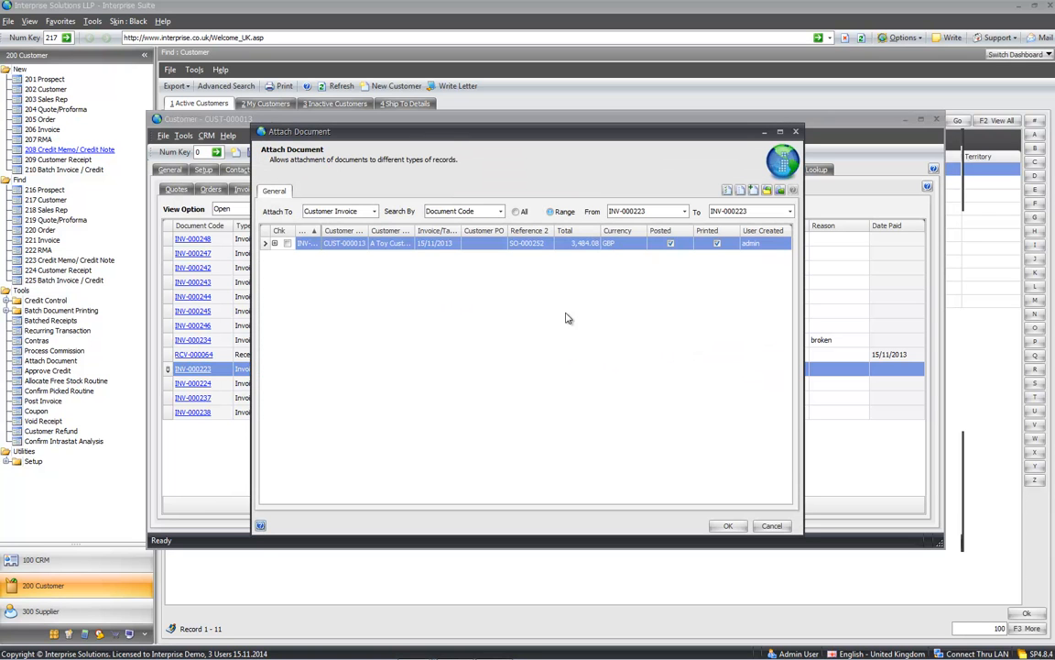
left_click(274, 242)
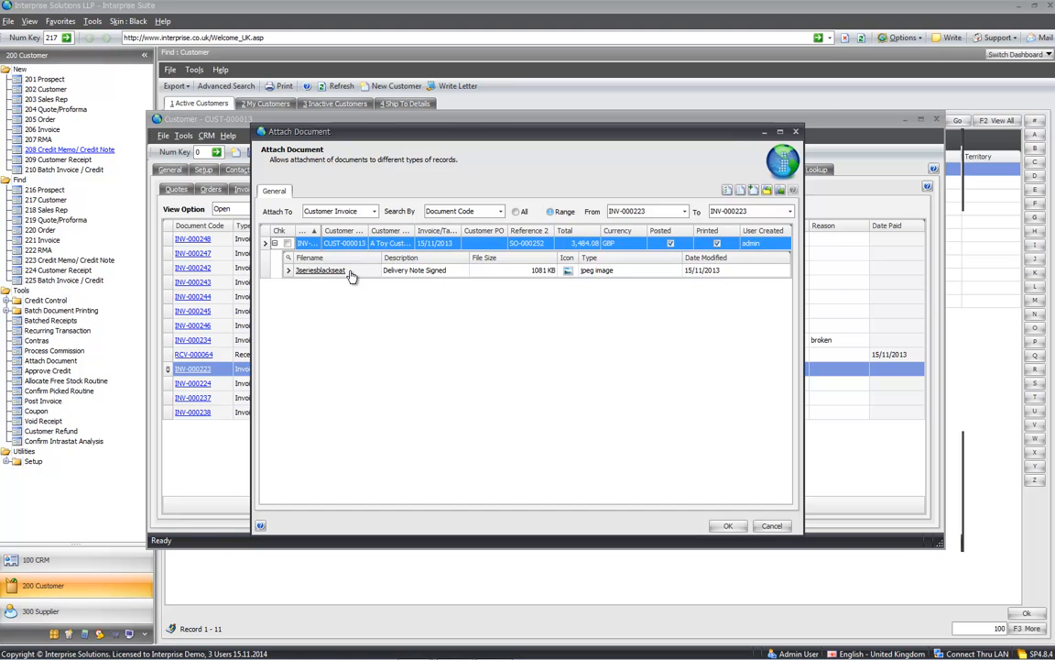
left_click(772, 525)
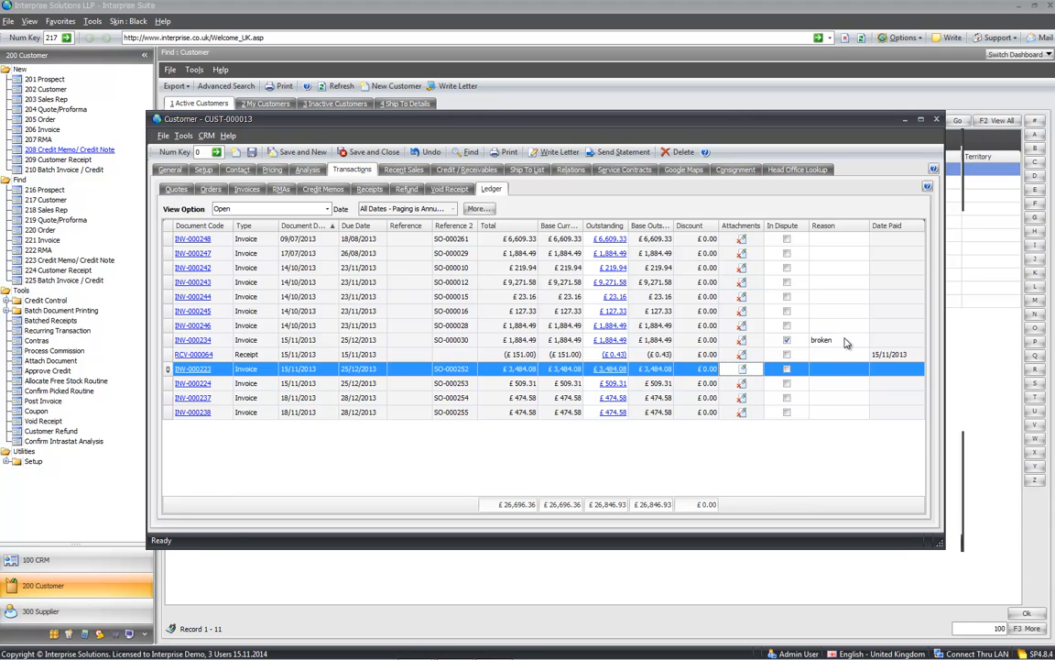
Step: Examine the dispute reason on the disputed ledger invoice and the ledger's Open, Closed and All view options
left_click(847, 343)
left_click(903, 436)
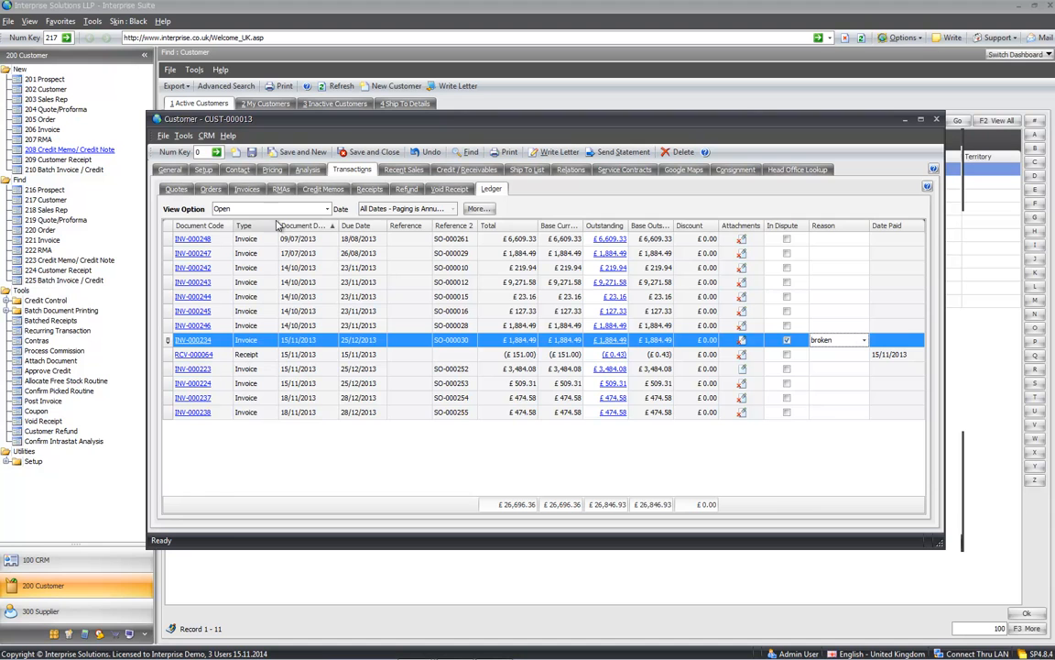
left_click(327, 209)
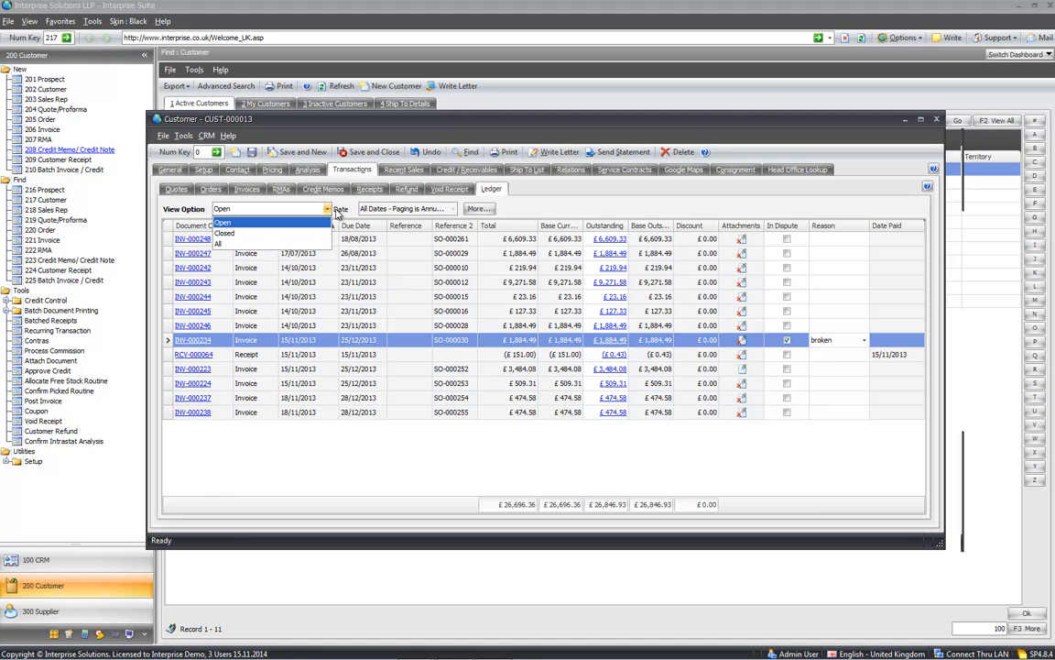
left_click(519, 209)
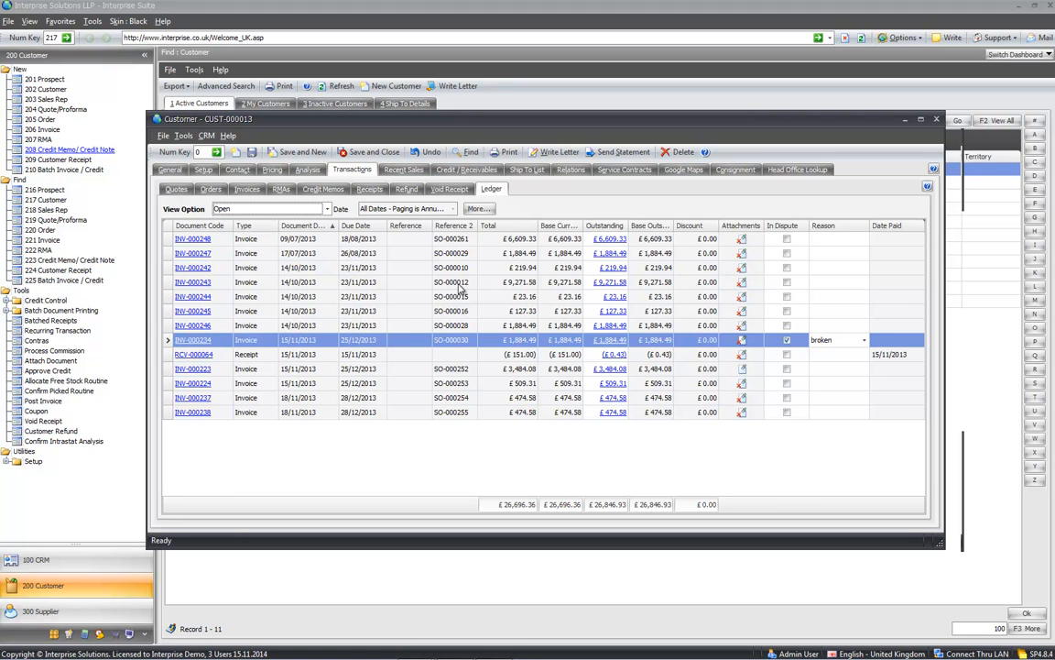
Step: Display the customer's recently bought items and examine the cross-sell and up-sell suggestions for 2GBRAM
left_click(409, 170)
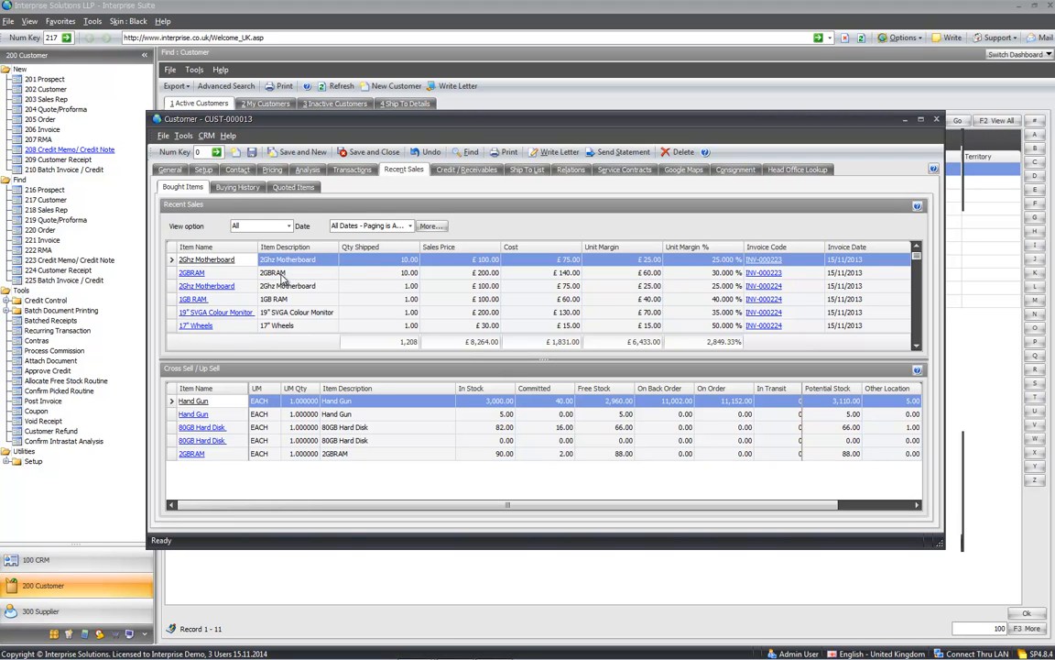
left_click(220, 273)
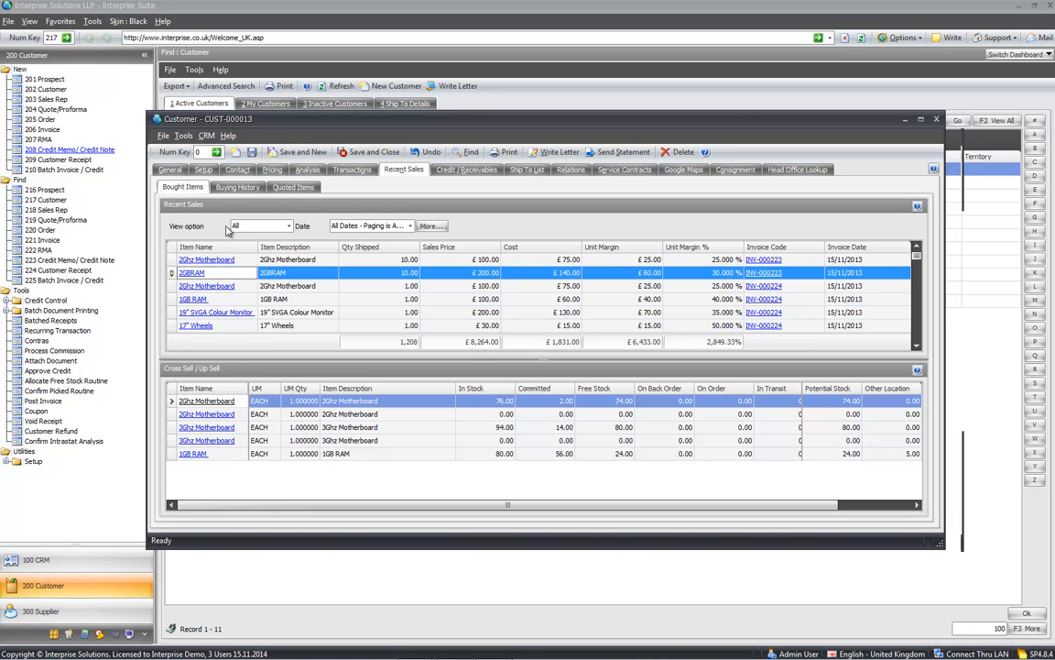
Step: Examine the customer's monthly buying history per item and the list of quoted items with their cross-sell suggestions
left_click(238, 187)
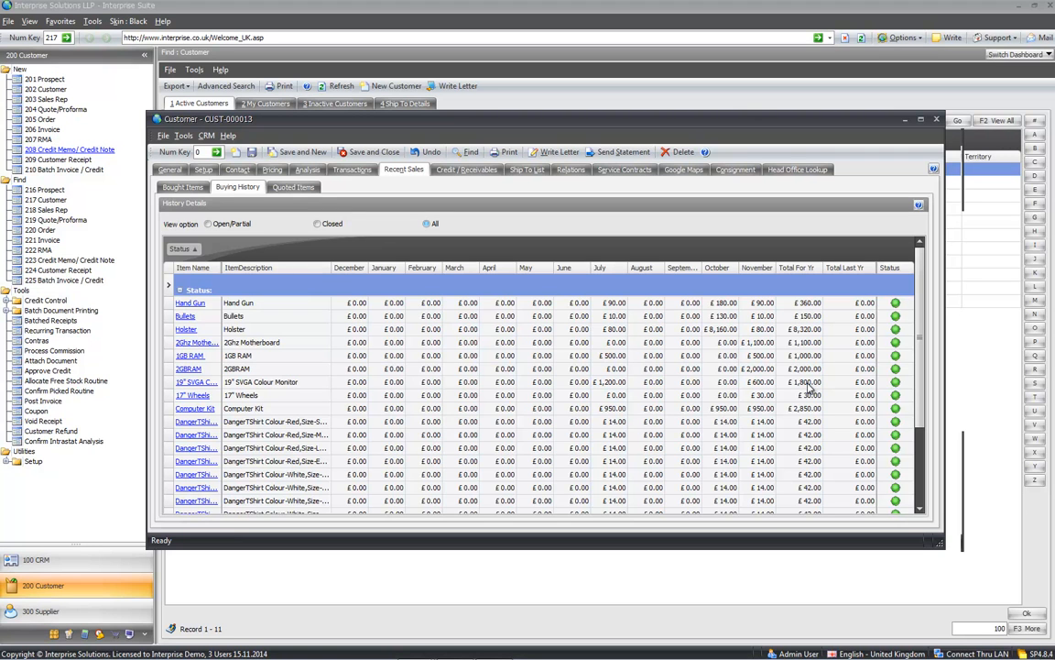
left_click_drag(923, 421, 933, 360)
left_click(431, 357)
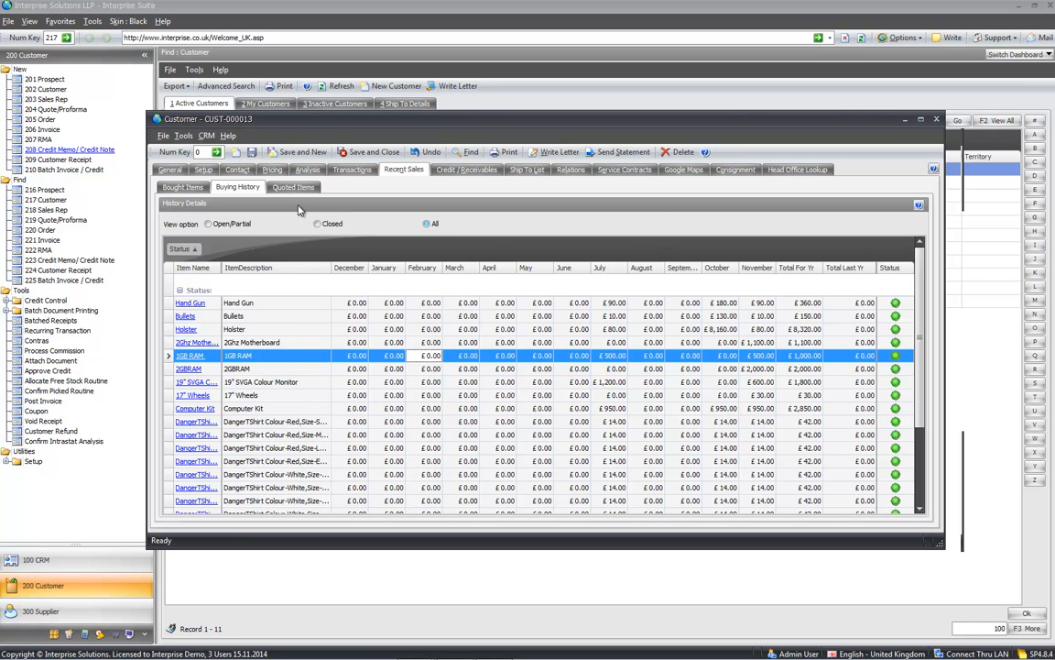
left_click(295, 189)
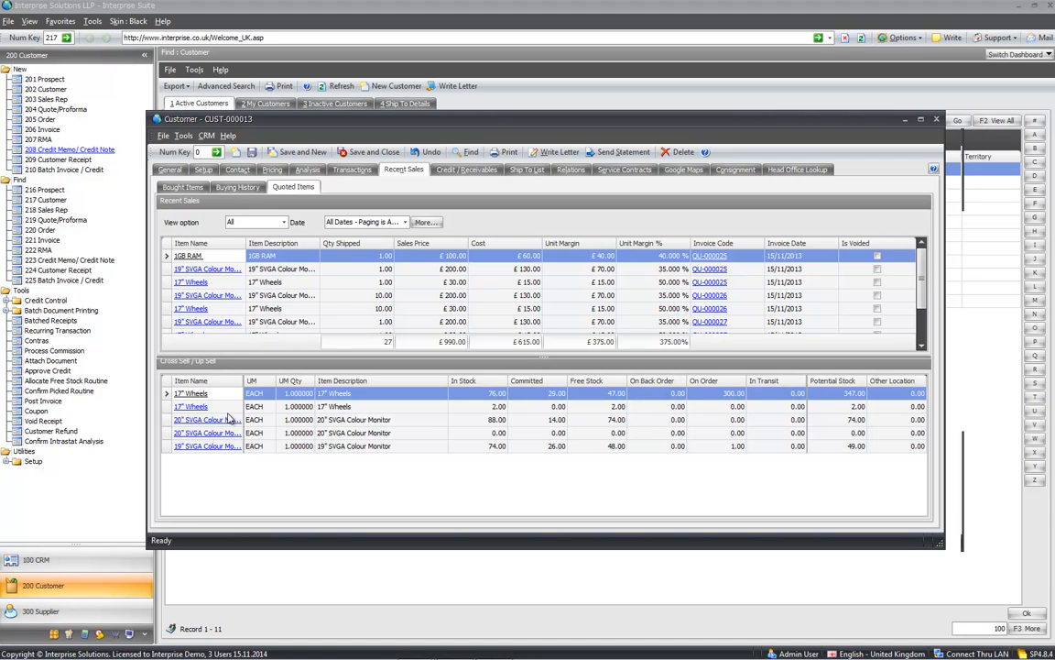
Step: Examine the customer's aged debt analysis and credit notes list, and enlarge the credit/receivables list to fill the page
left_click(469, 170)
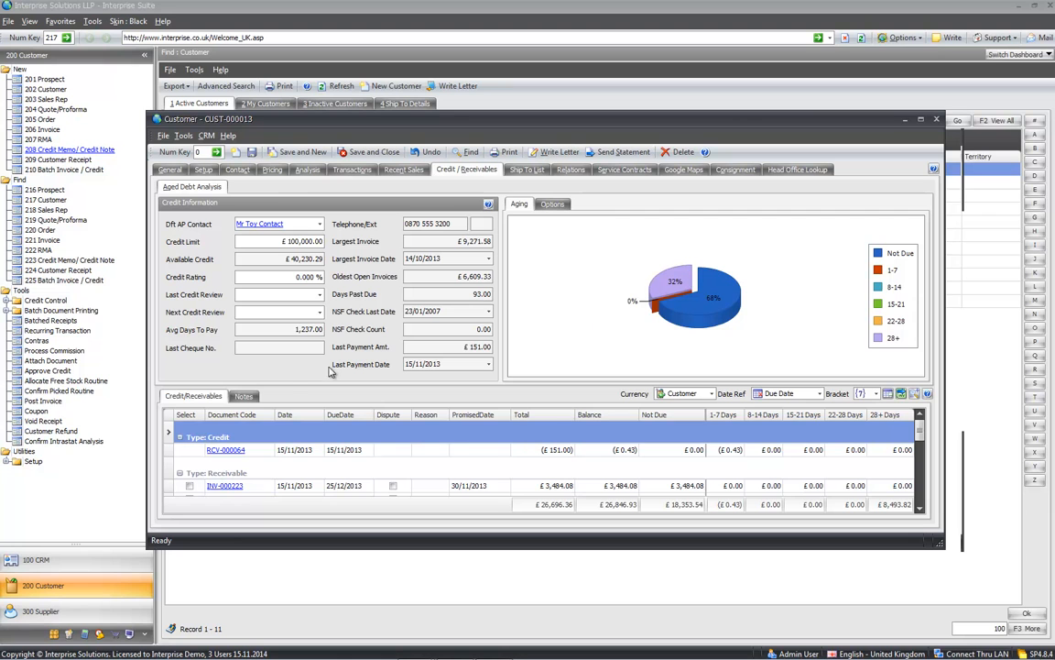
left_click(244, 397)
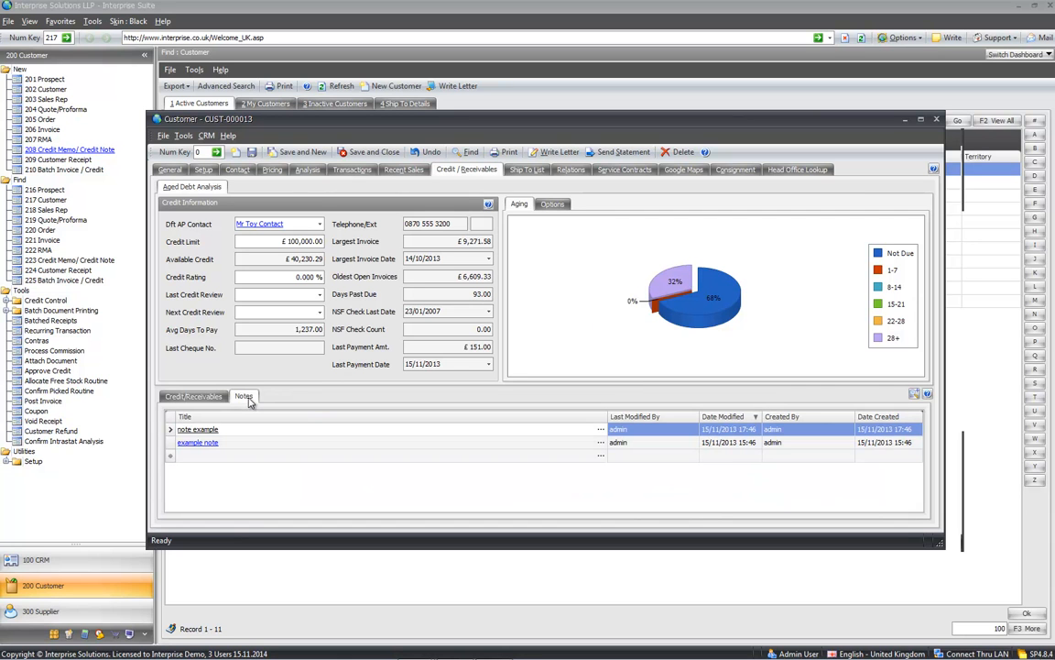
left_click(194, 395)
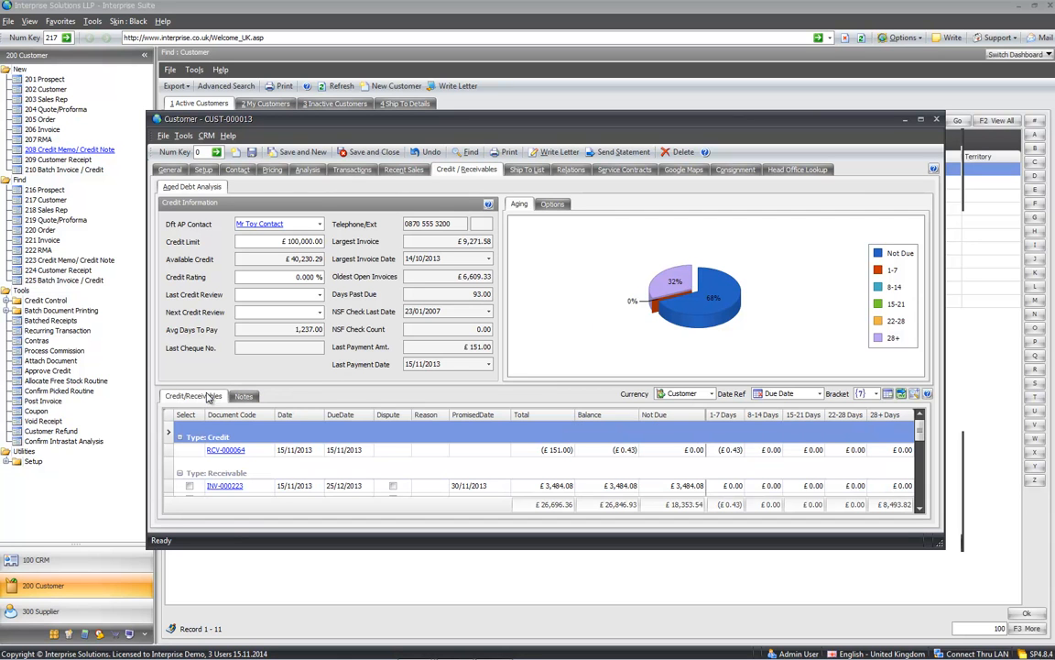
left_click(915, 394)
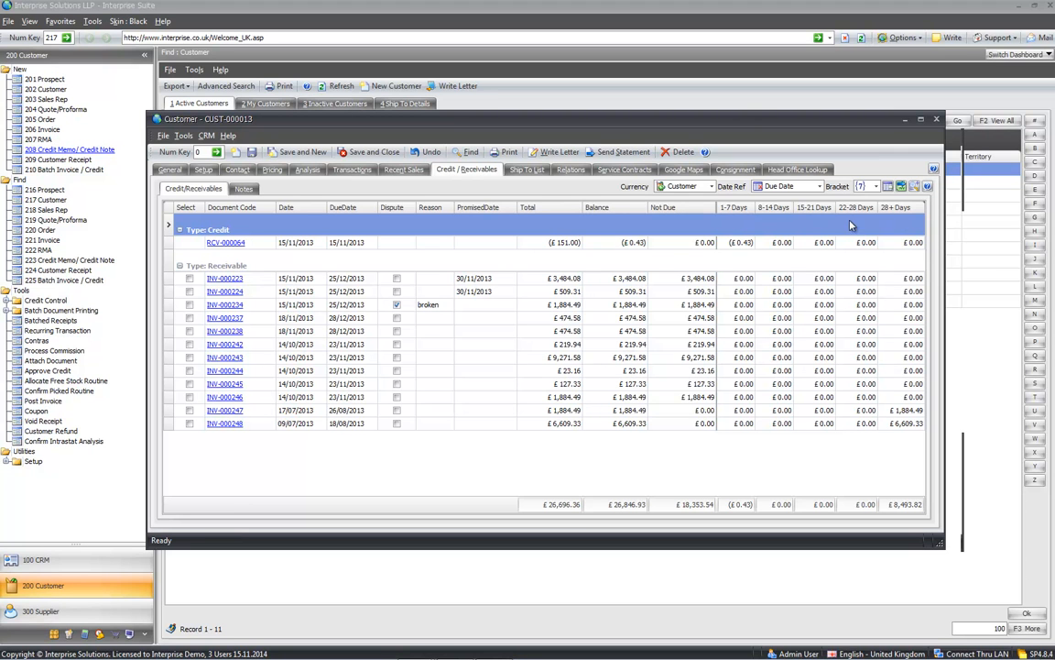
Step: Examine the currency choices and the due-date reference options available for the credit/receivables list
left_click(711, 186)
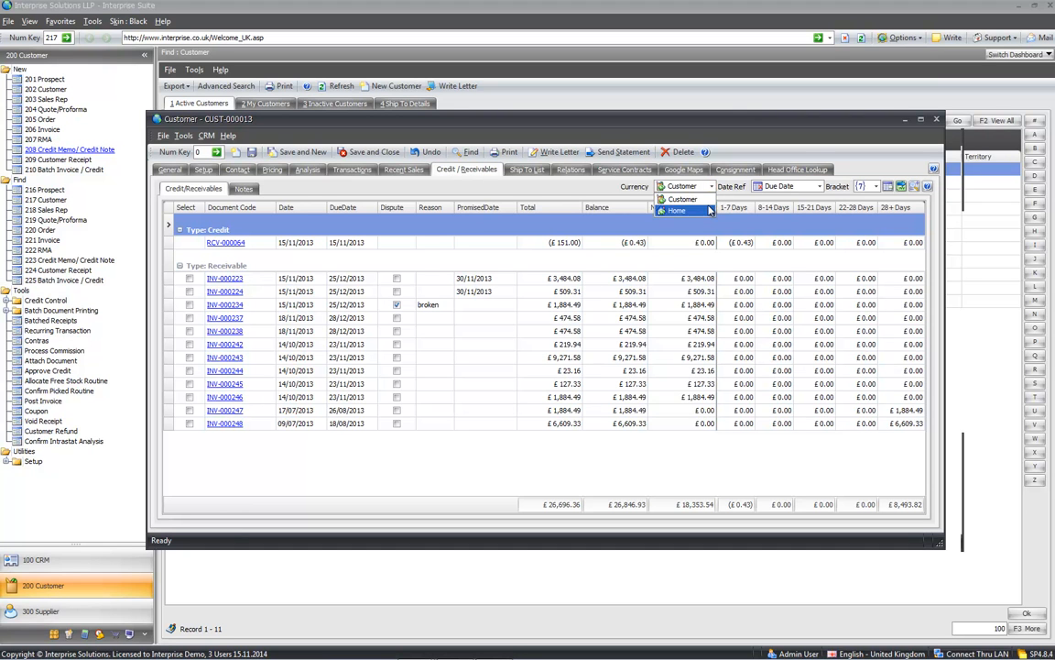
left_click(742, 189)
left_click(820, 186)
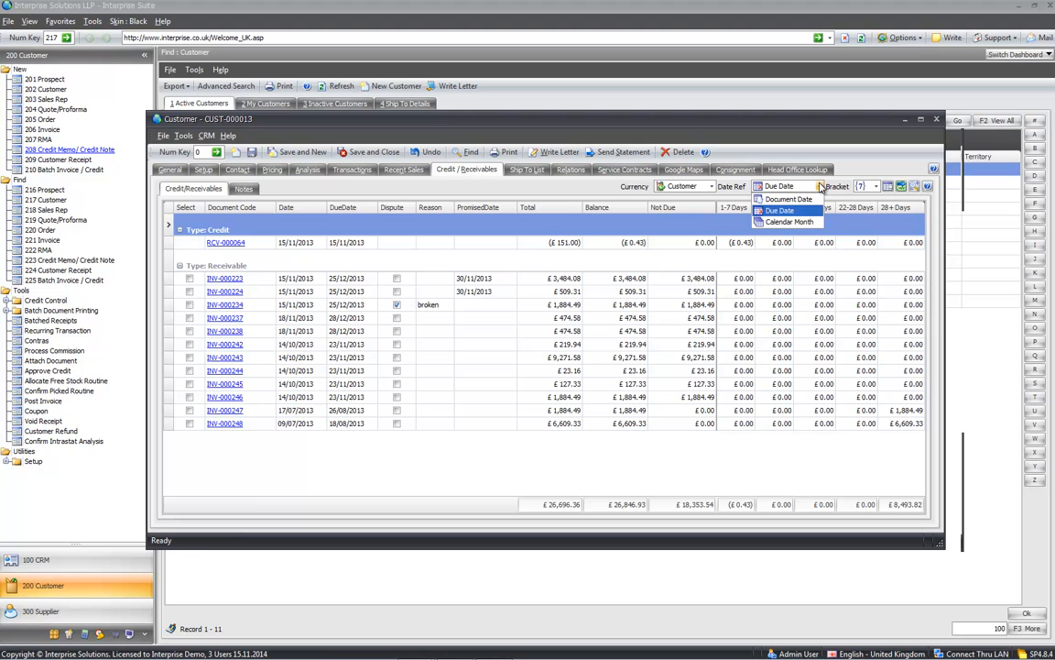
left_click(820, 186)
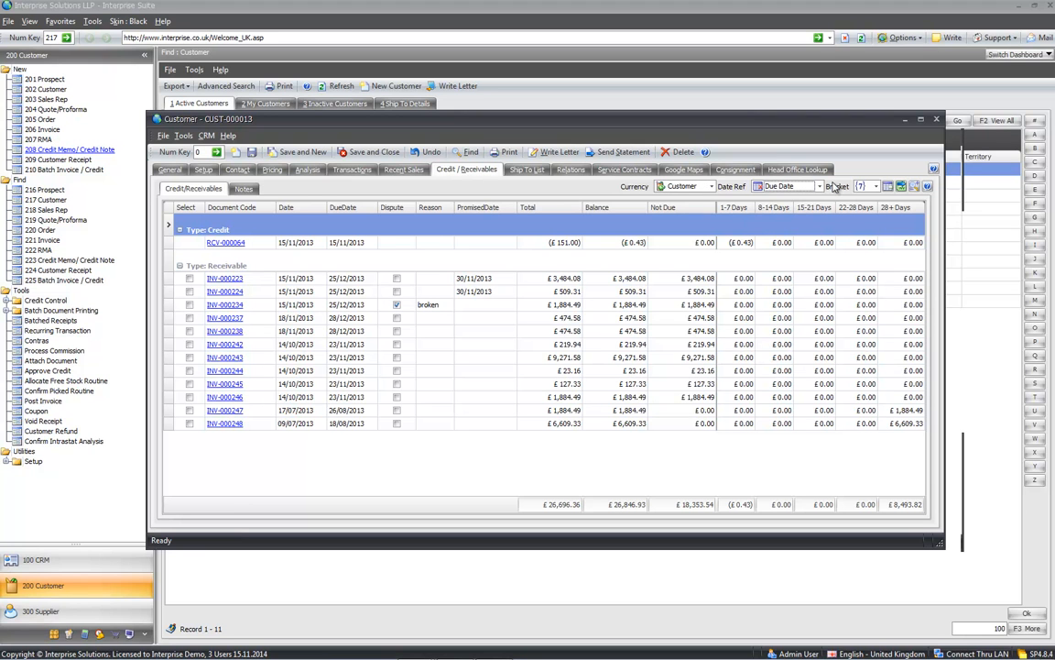
Step: Set the ageing bracket to 30 days, sort the receivables by 91-120 days descending and select the first receivable invoice
left_click(875, 186)
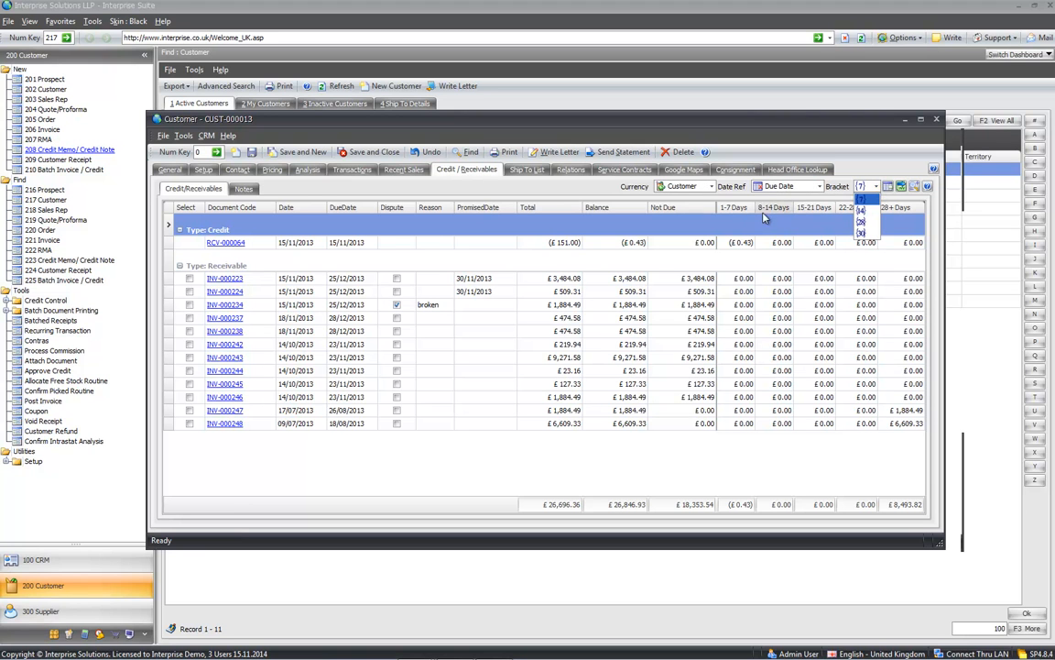
left_click(863, 233)
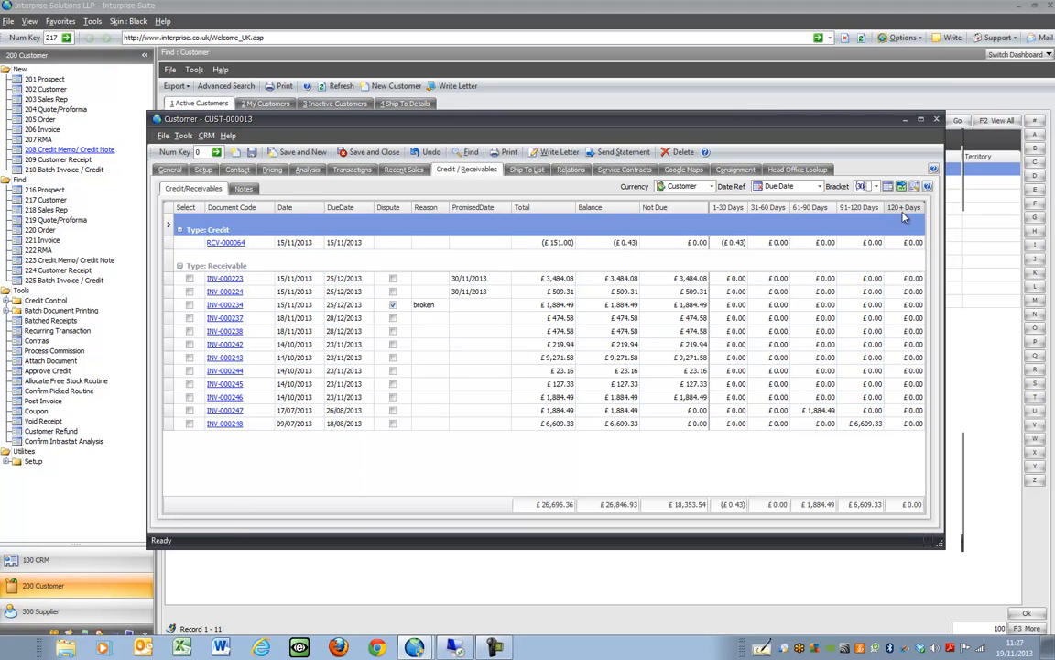
left_click(902, 210)
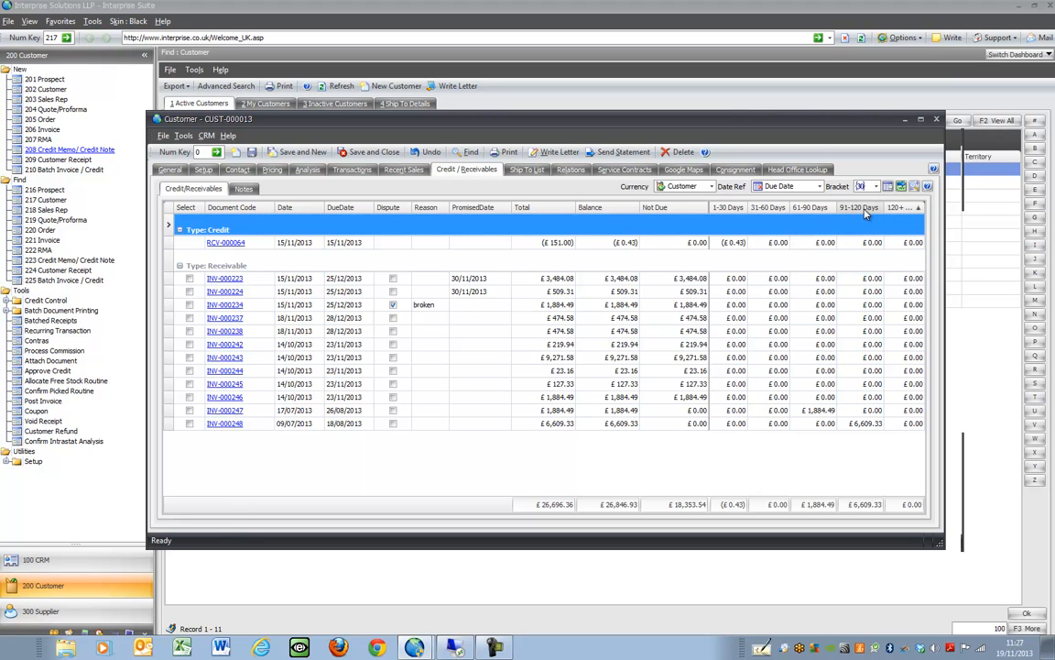
left_click(867, 210)
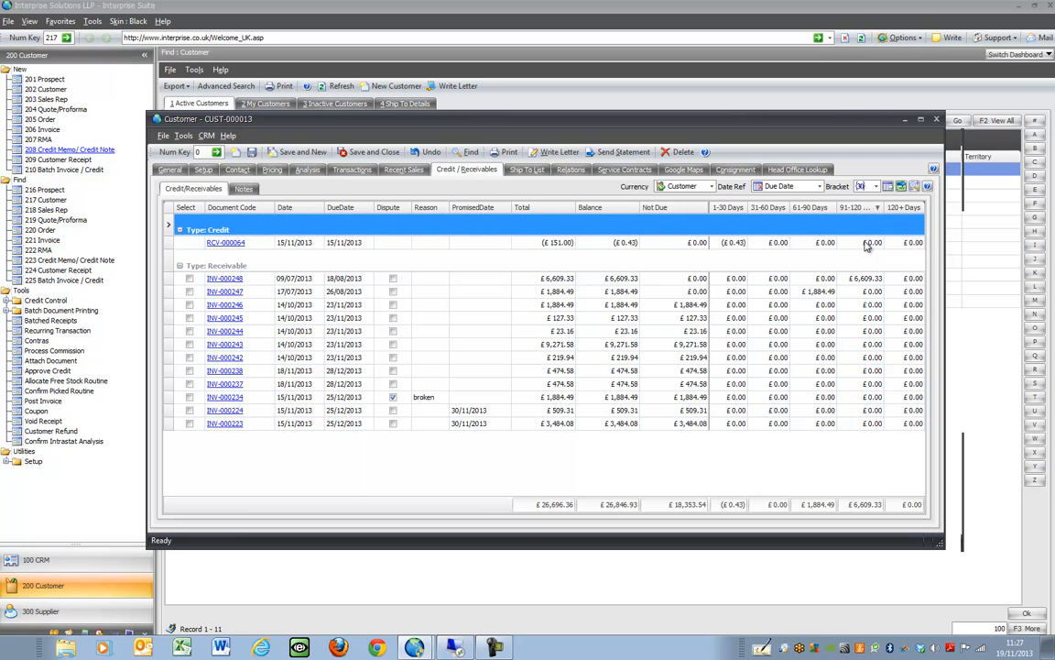
left_click(868, 277)
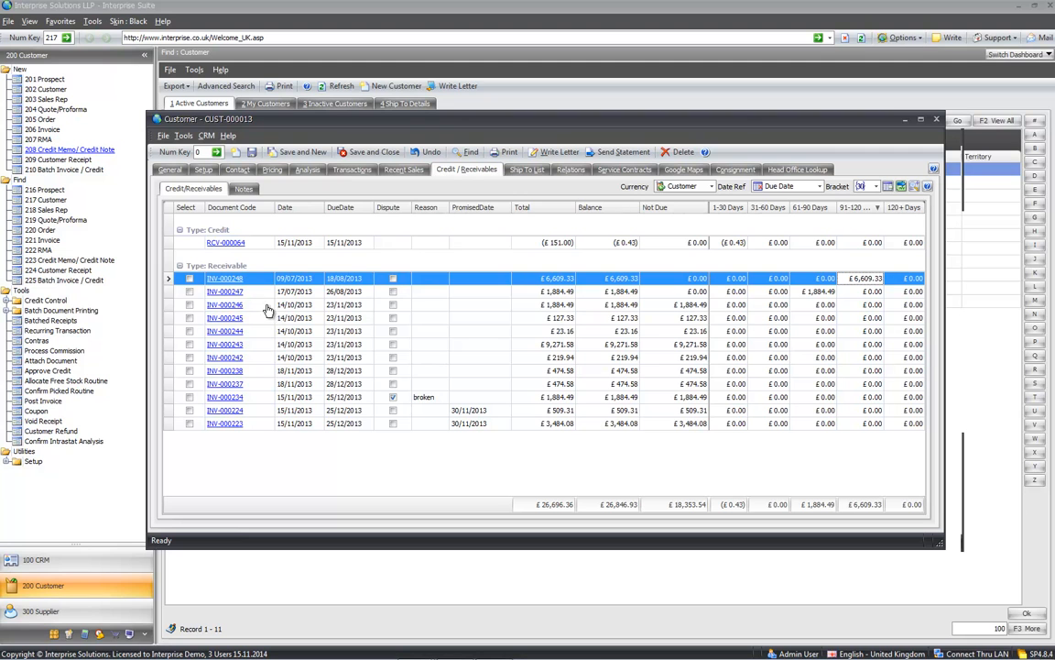
Step: Mark the first three receivable invoices and send them by email to the customer's address instead of previewing them
left_click(190, 278)
left_click(190, 292)
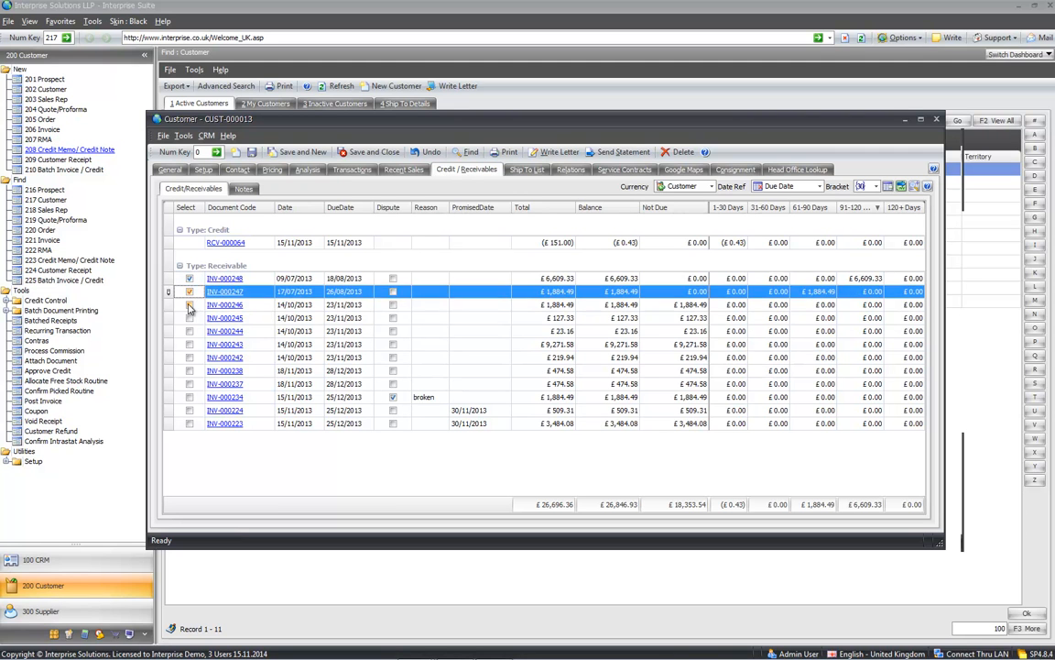
left_click(190, 304)
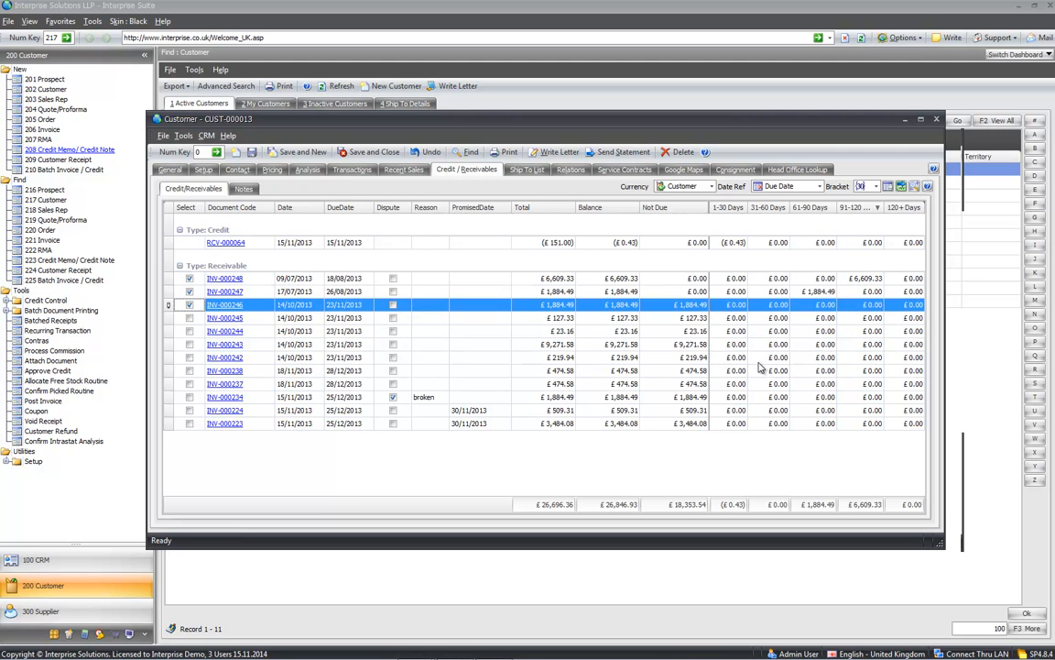
left_click(902, 187)
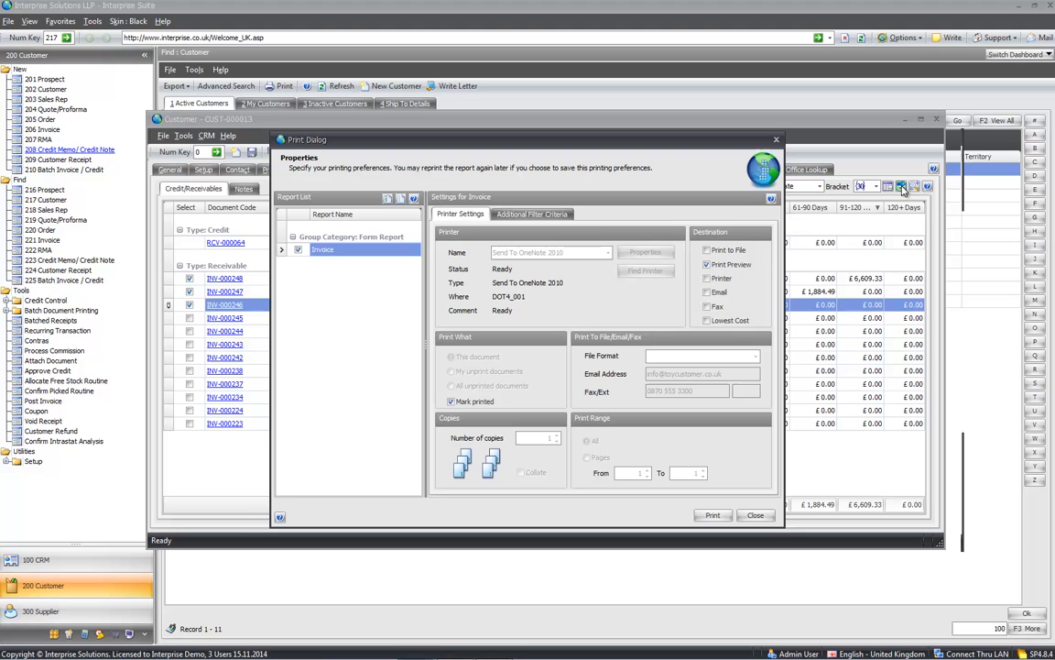
left_click(708, 292)
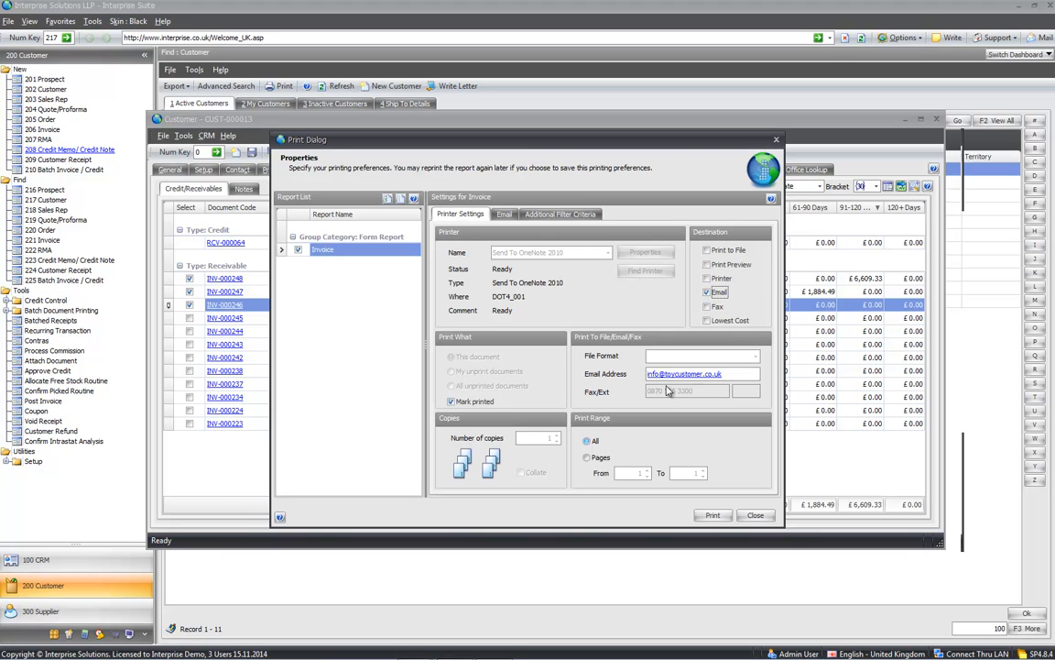
left_click(712, 514)
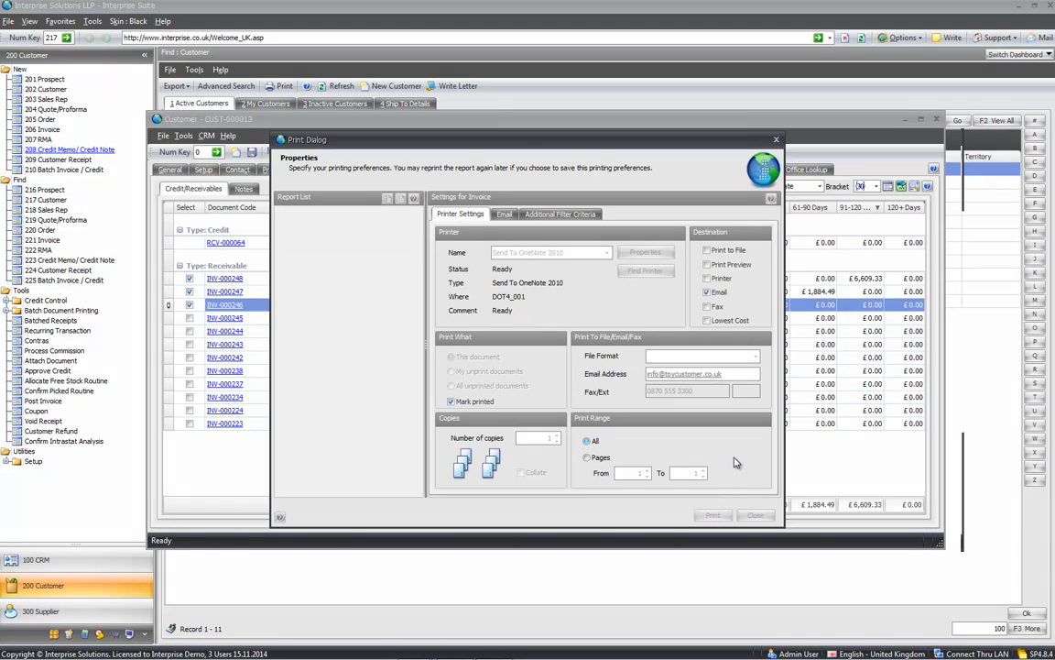
left_click(755, 515)
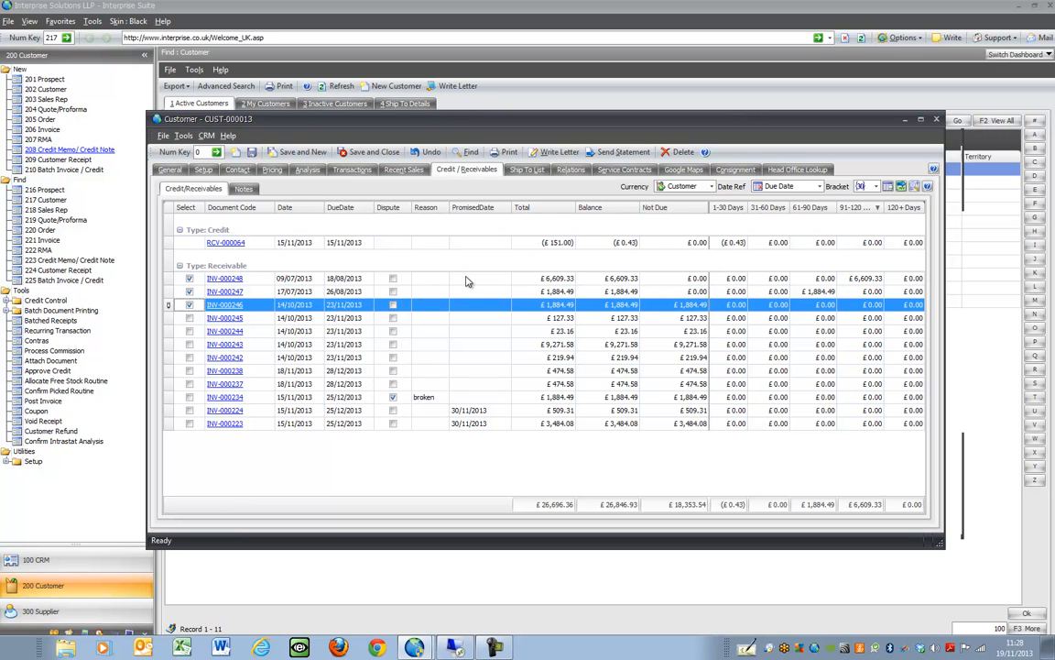
Step: Set the promised payment date of the three marked invoices to 30/11/2013
left_click(889, 187)
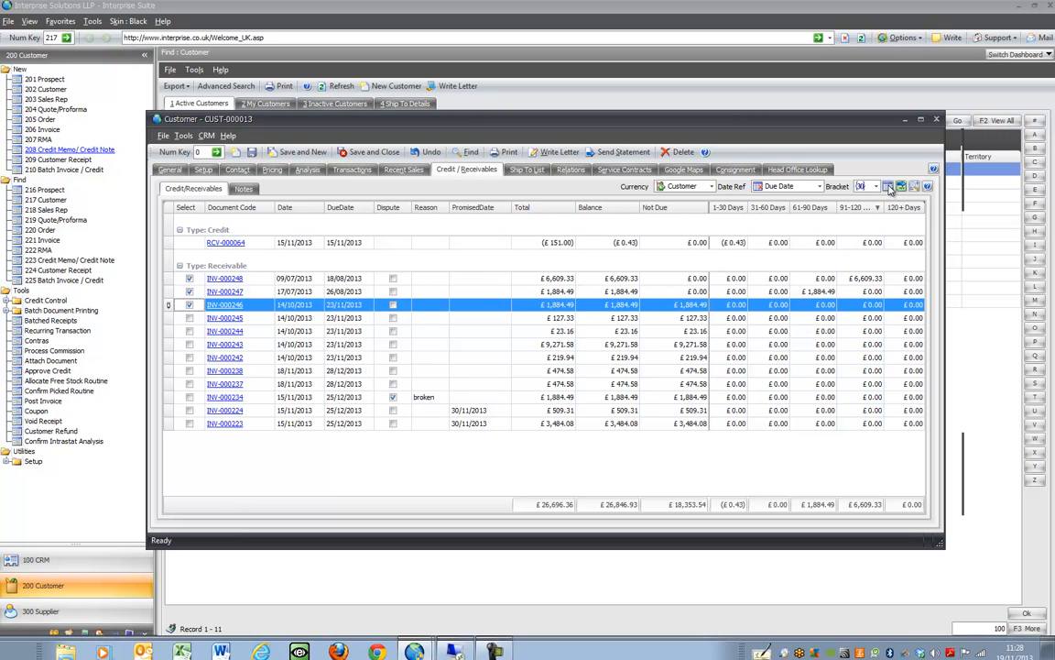
left_click(622, 340)
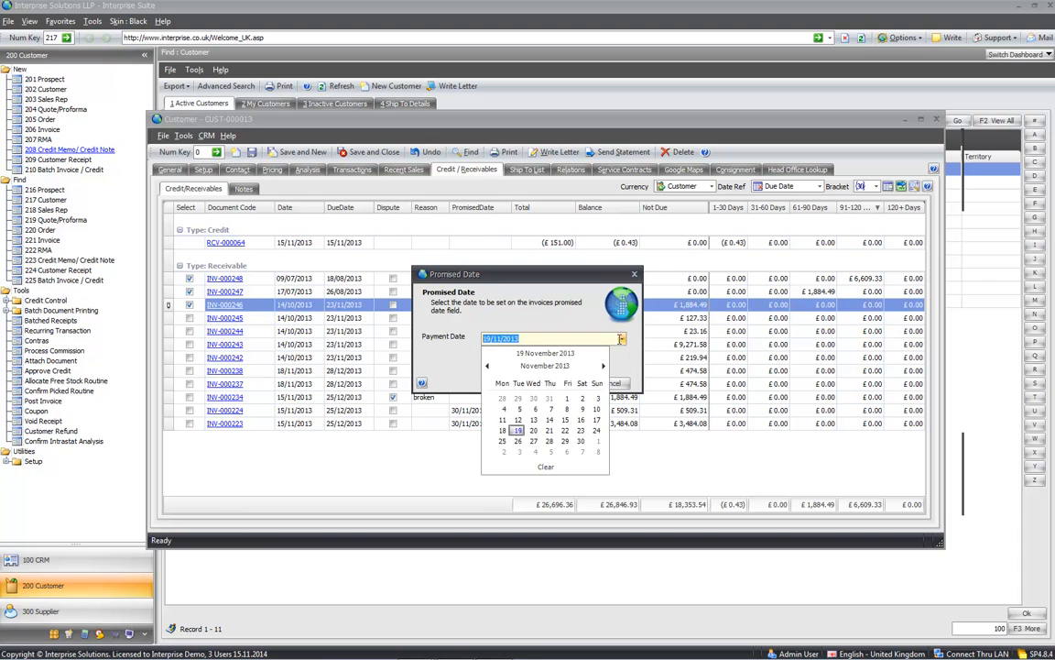
left_click(583, 446)
key("Return")
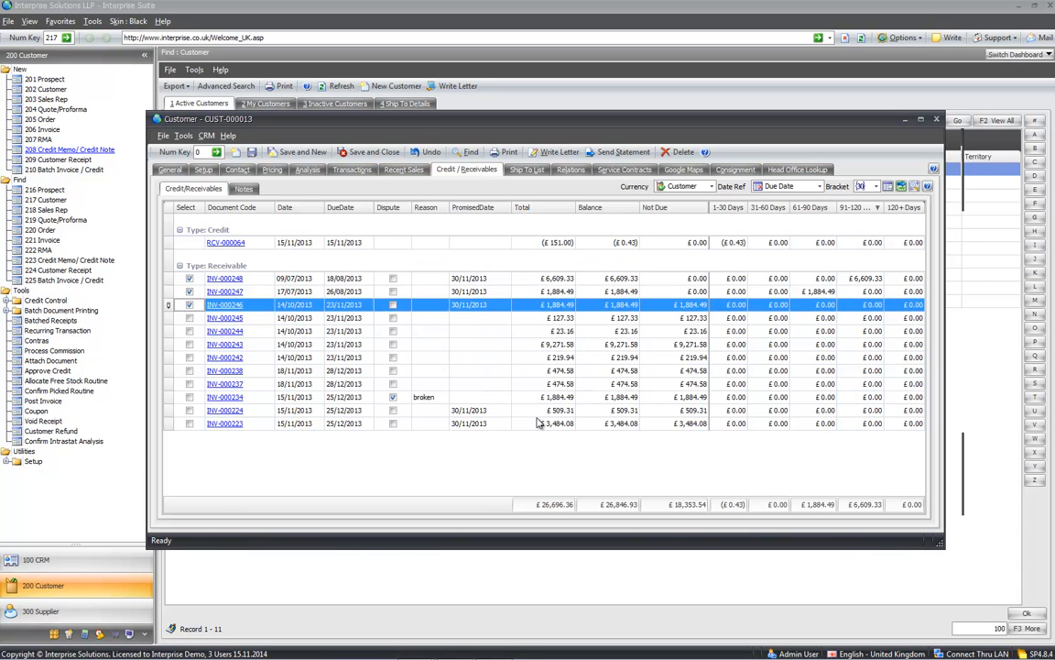
left_click(481, 317)
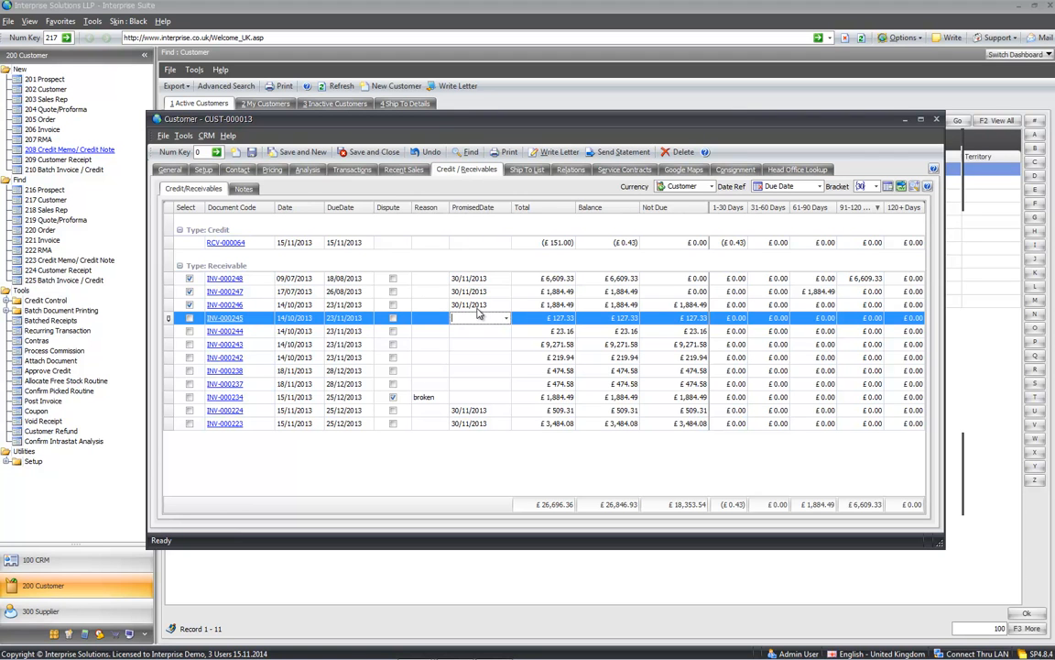
Step: Flag the £219.94 invoice as disputed with a reason beginning "box was", and save the customer record
left_click(394, 395)
left_click(394, 357)
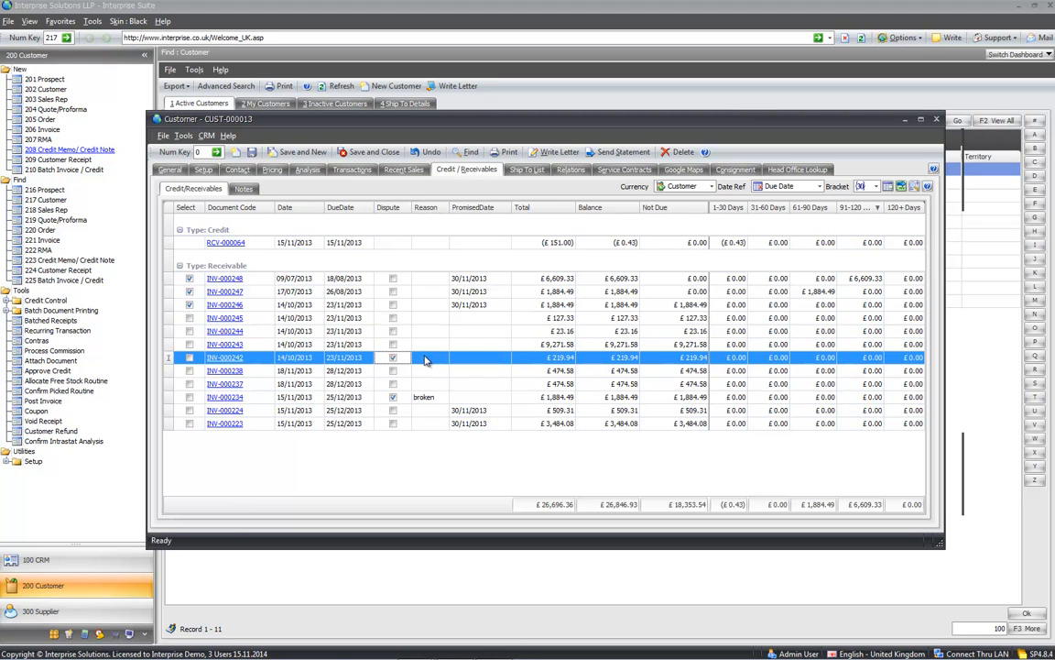
left_click(423, 357)
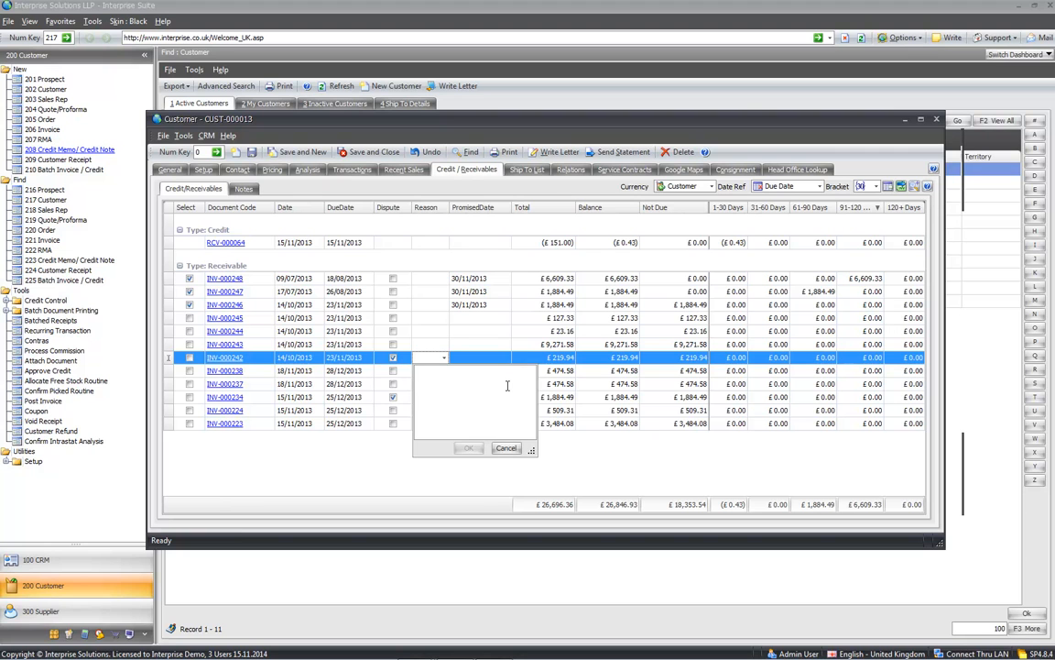
type("box w...")
left_click(468, 448)
left_click(253, 153)
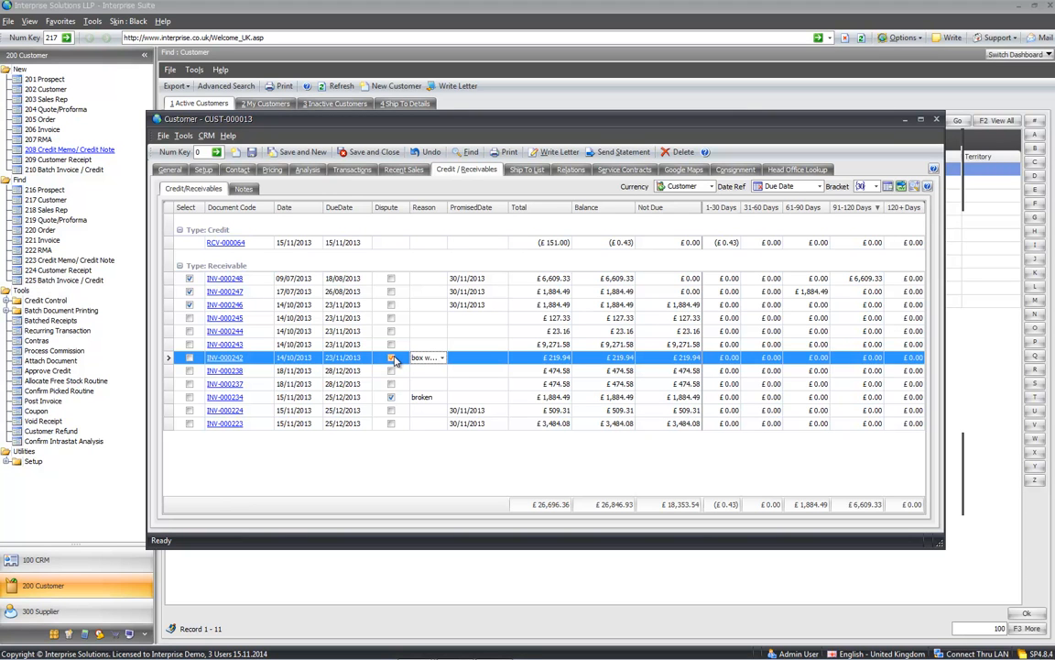
left_click(392, 357)
Step: Restore the credit/receivables layout and examine the customer's ship-to record: its general details, setup, open quotes and ledger
left_click(933, 169)
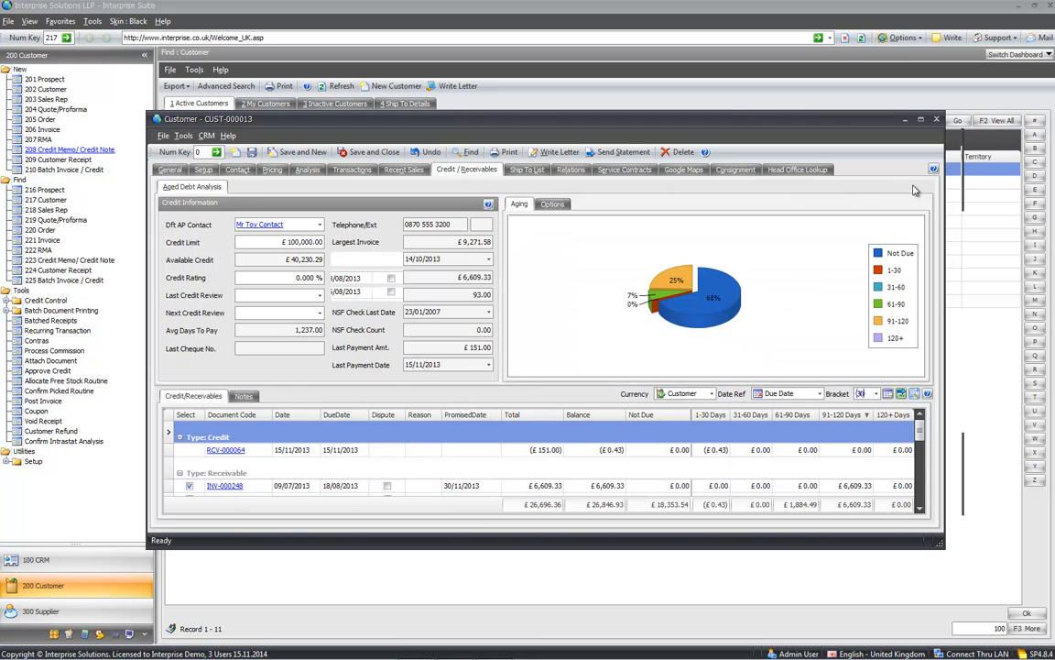
left_click(527, 170)
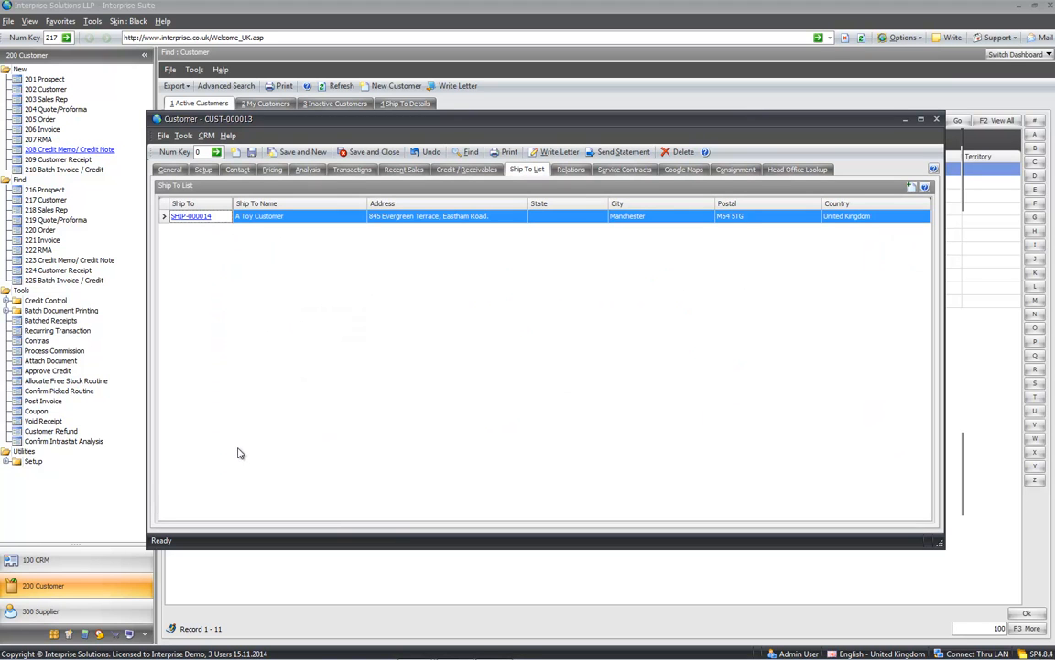
left_click(195, 215)
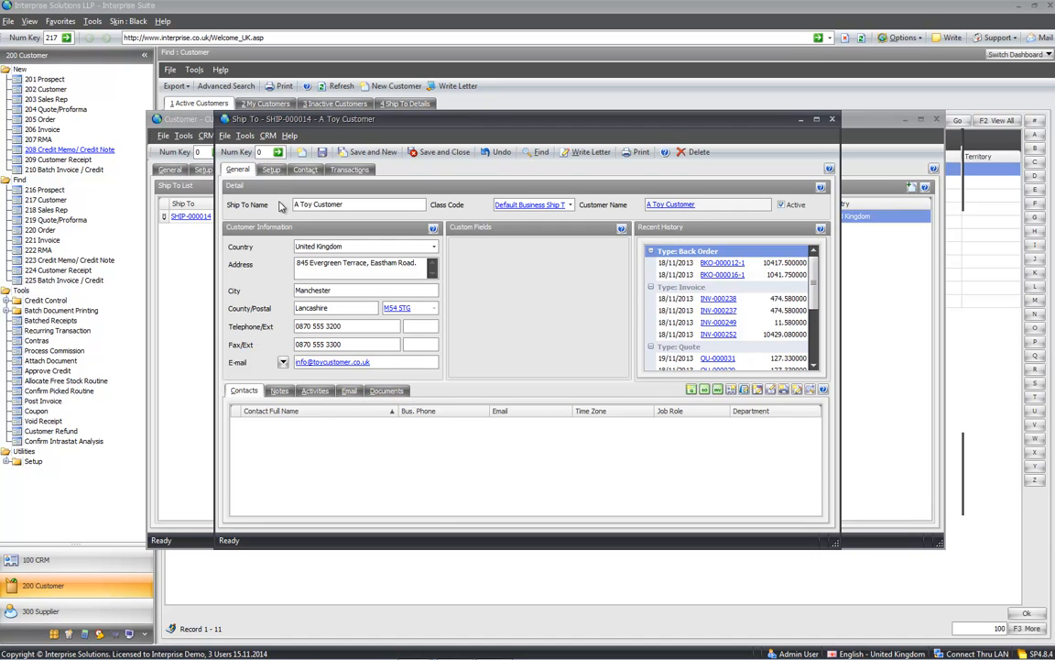
left_click(274, 171)
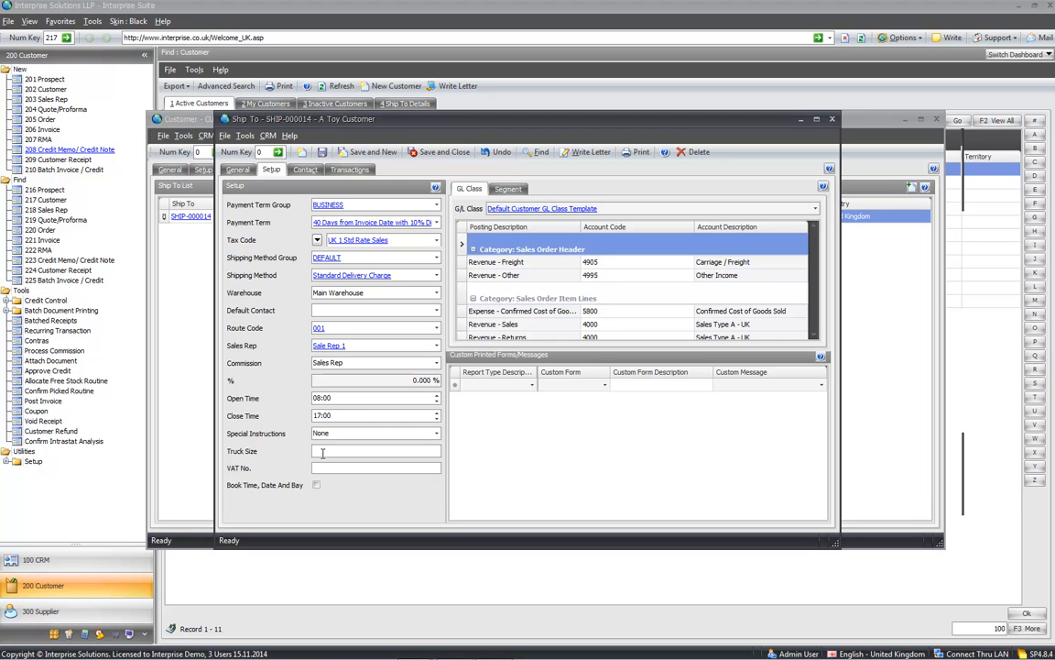
left_click(348, 171)
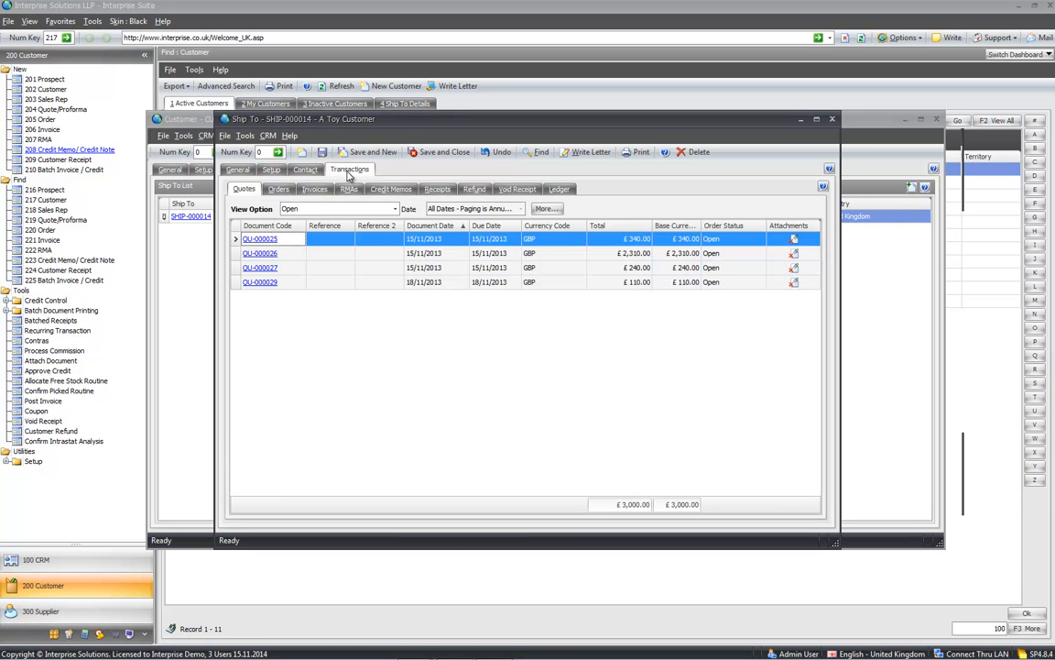
left_click(560, 189)
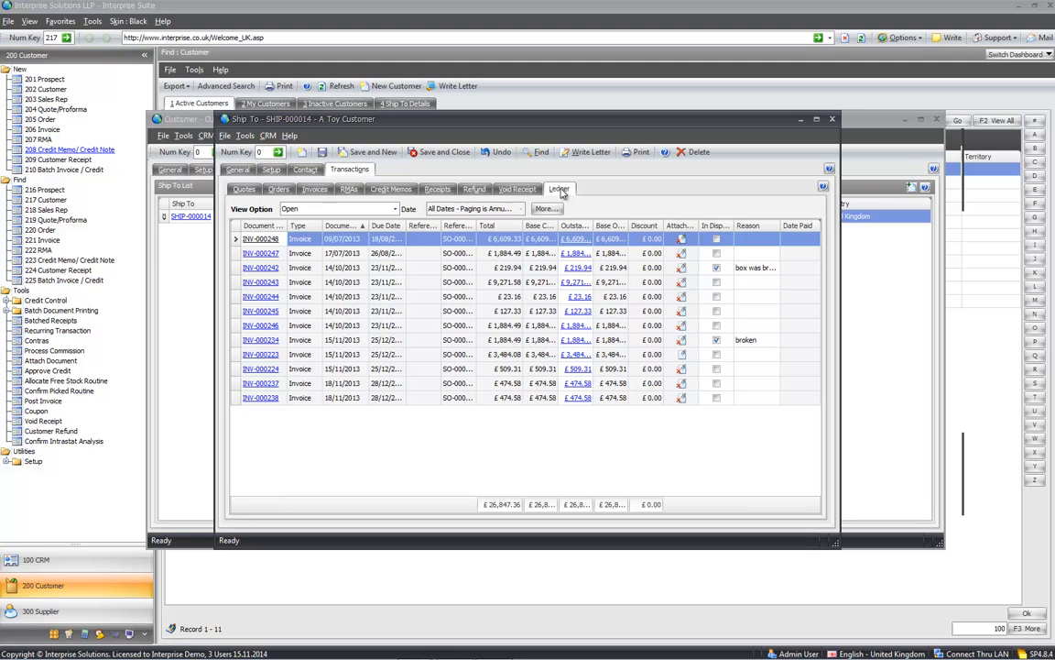
left_click(238, 170)
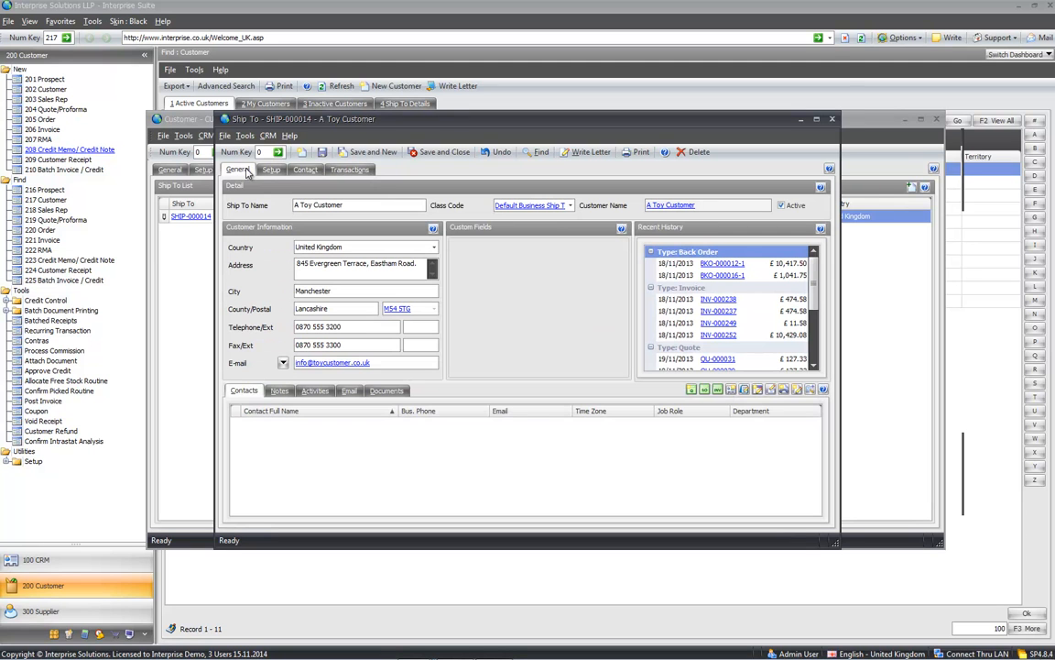
left_click(834, 120)
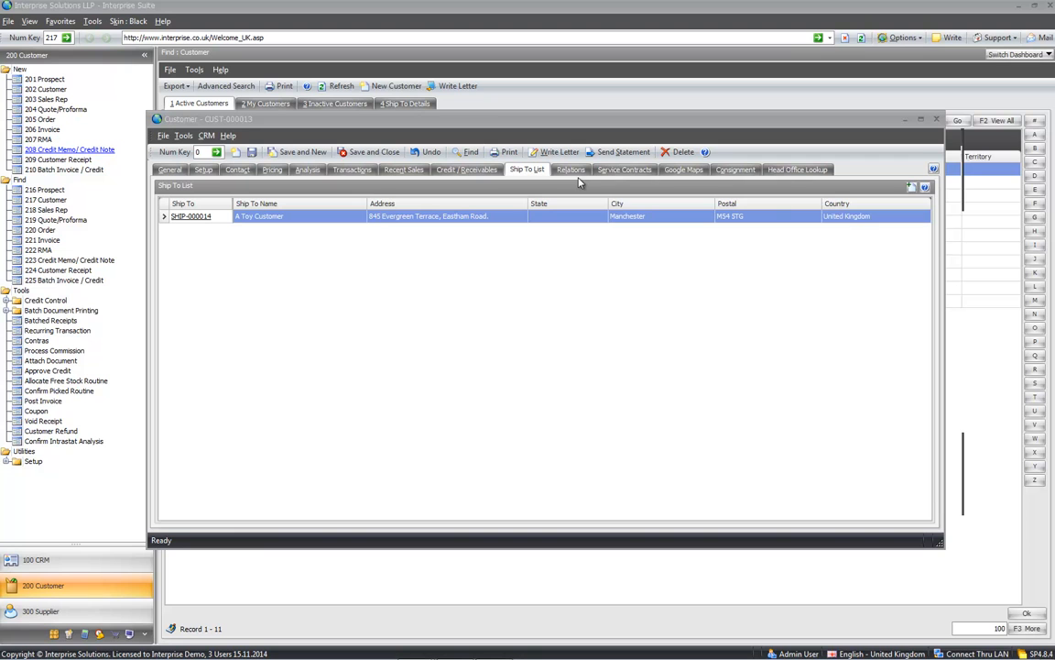
Step: Examine the customer's service contracts and the items covered by Contract 1
left_click(615, 171)
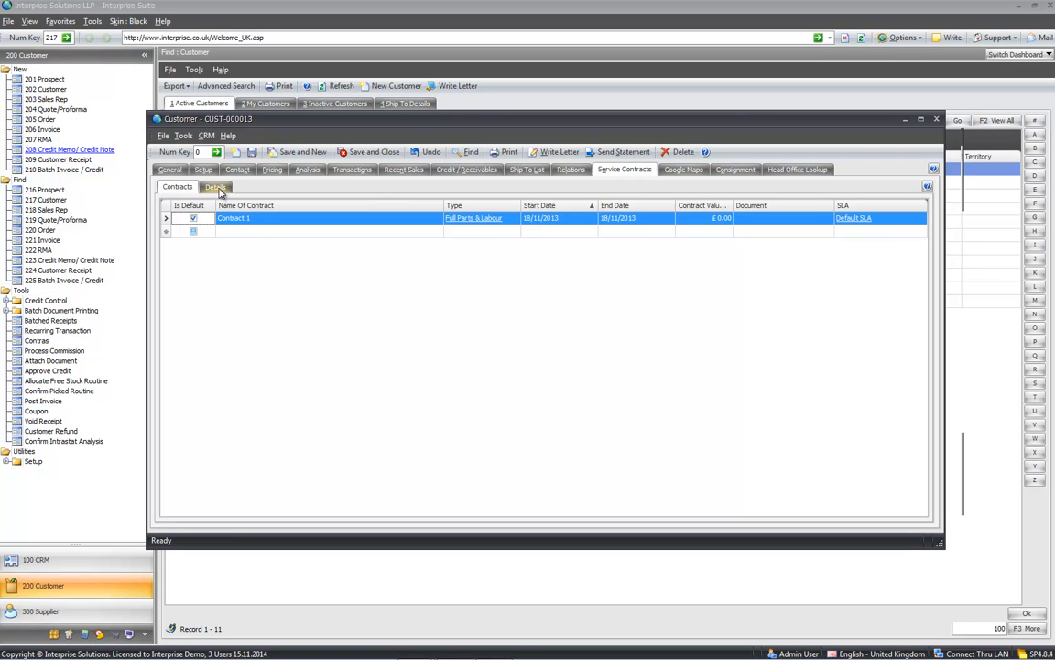
left_click(218, 188)
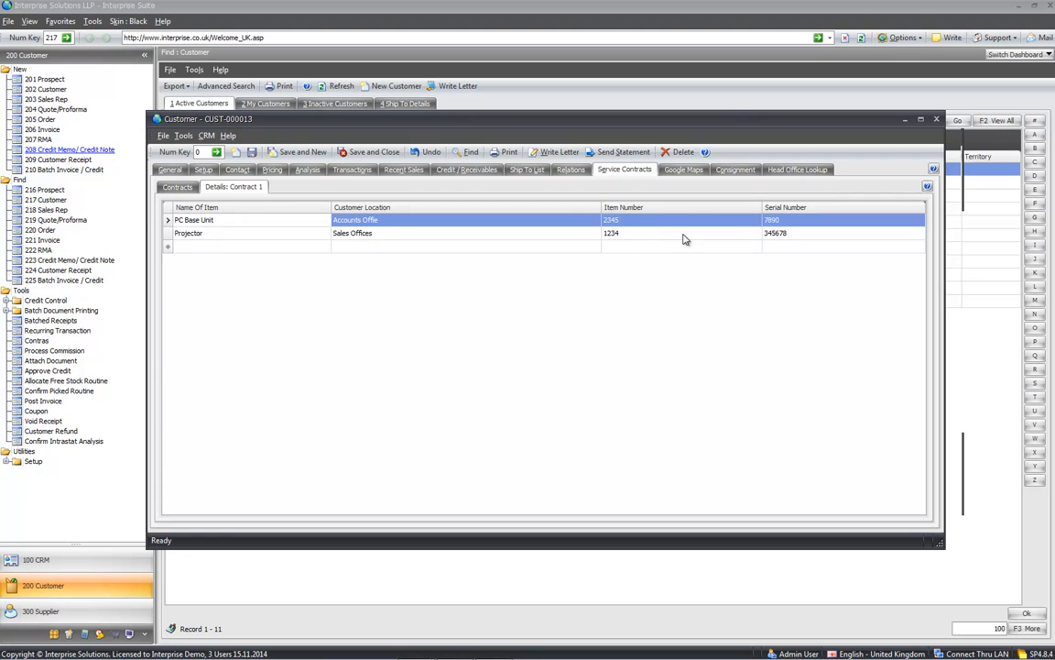
left_click(179, 187)
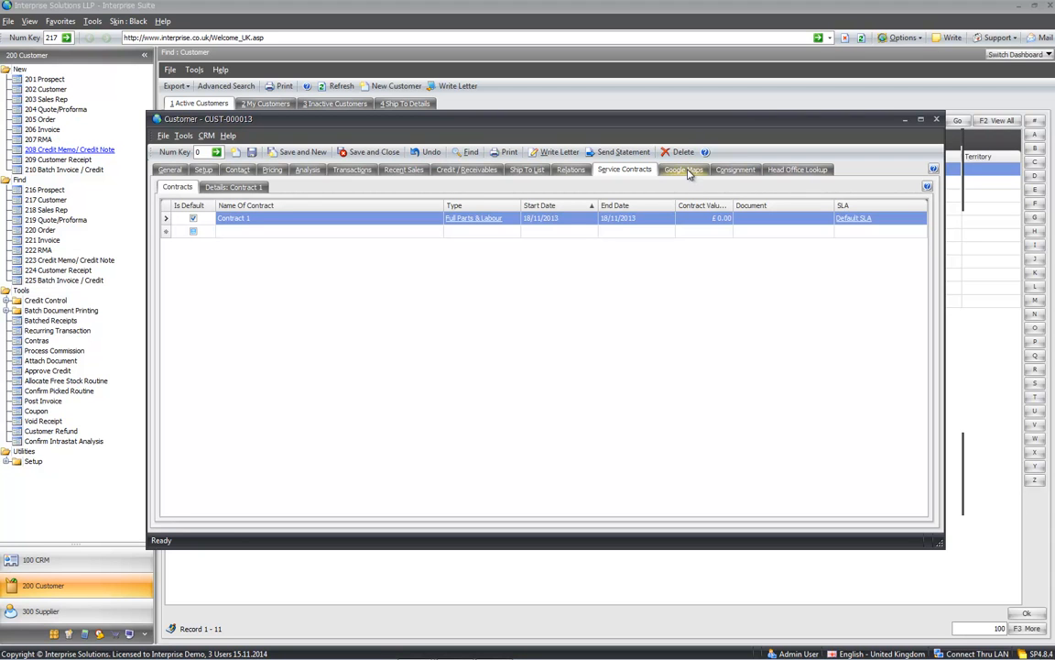
Step: Display the consignment stock for the MAN warehouse in summary view and examine the quantities left of 17" Wheels and 1GB RAM
left_click(739, 172)
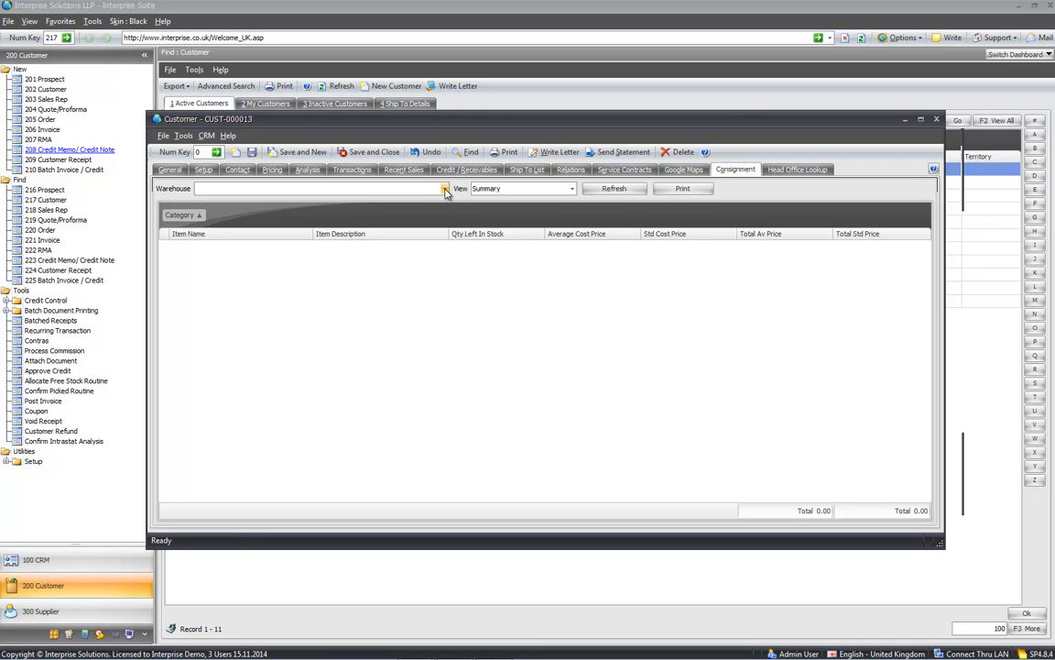
left_click(447, 188)
double_click(236, 263)
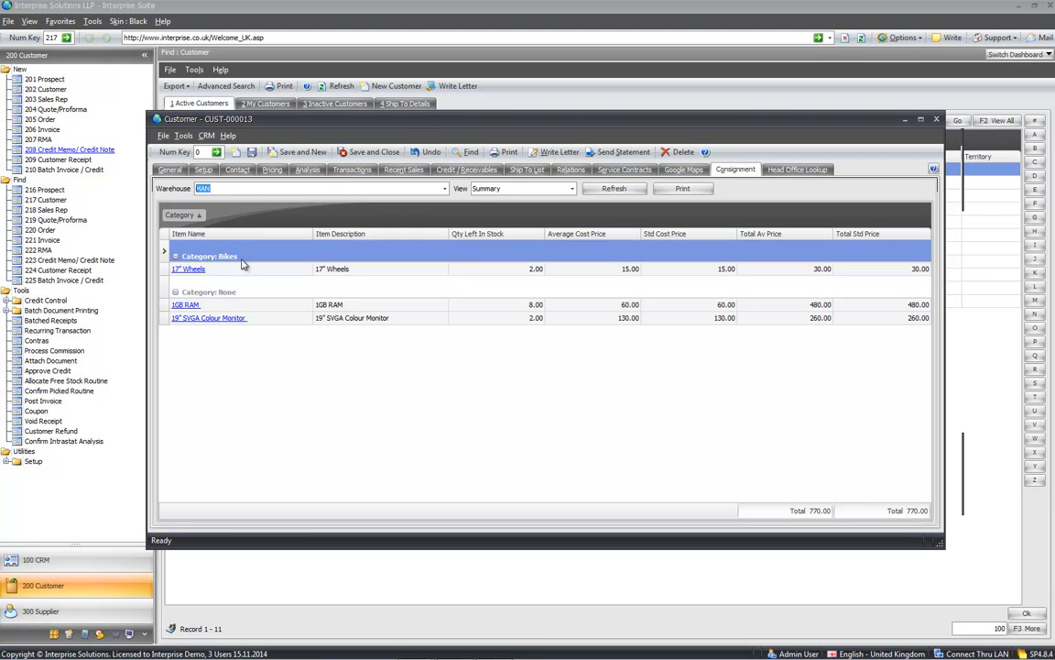
left_click(527, 272)
left_click(530, 305)
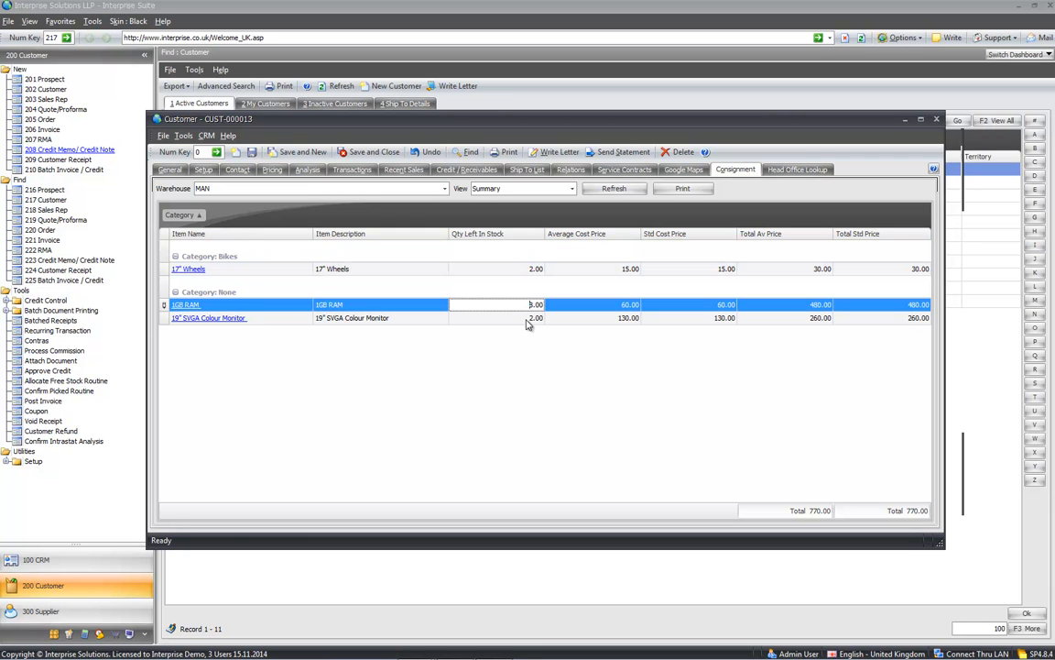
Step: Switch the consignment stock to the Detailed view and examine the invoice and adjustment movements of the 19" SVGA Colour Monitor
left_click(528, 318)
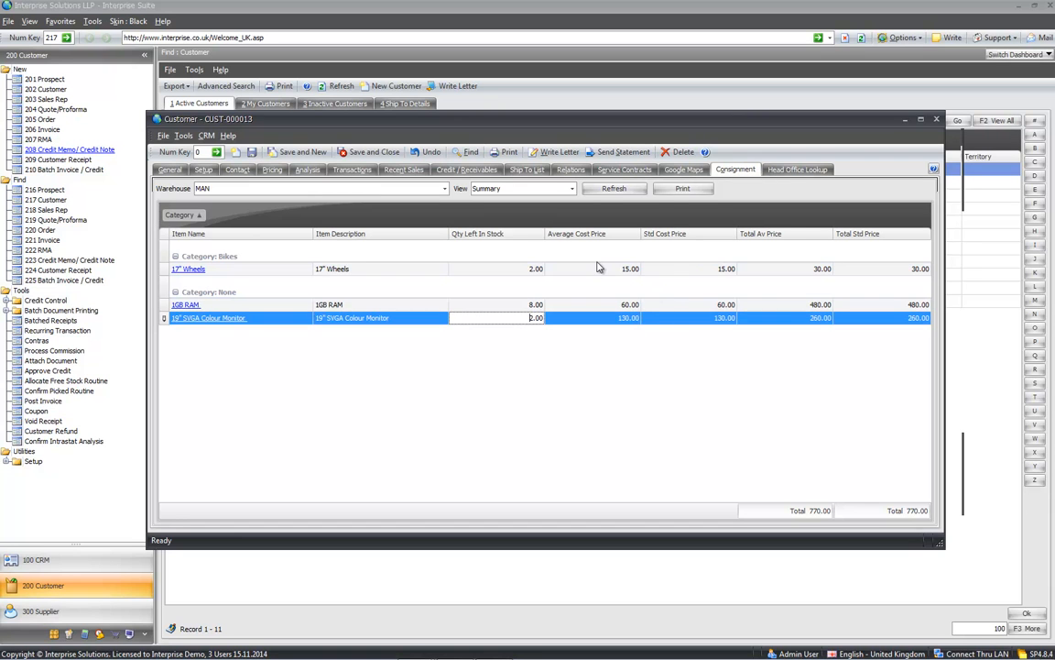
left_click(683, 289)
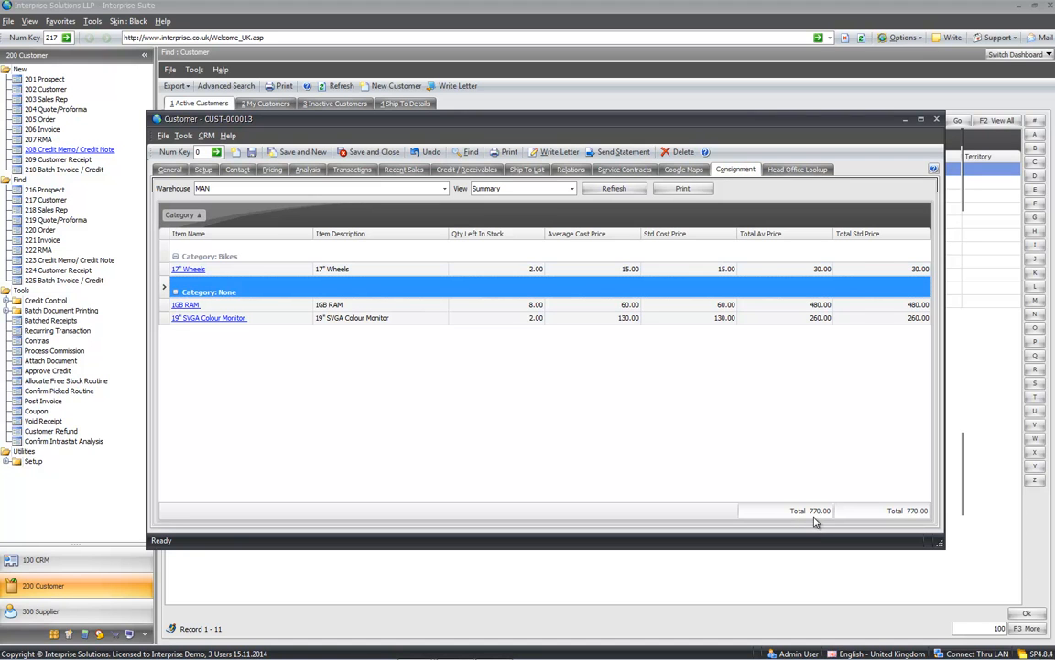
left_click(522, 188)
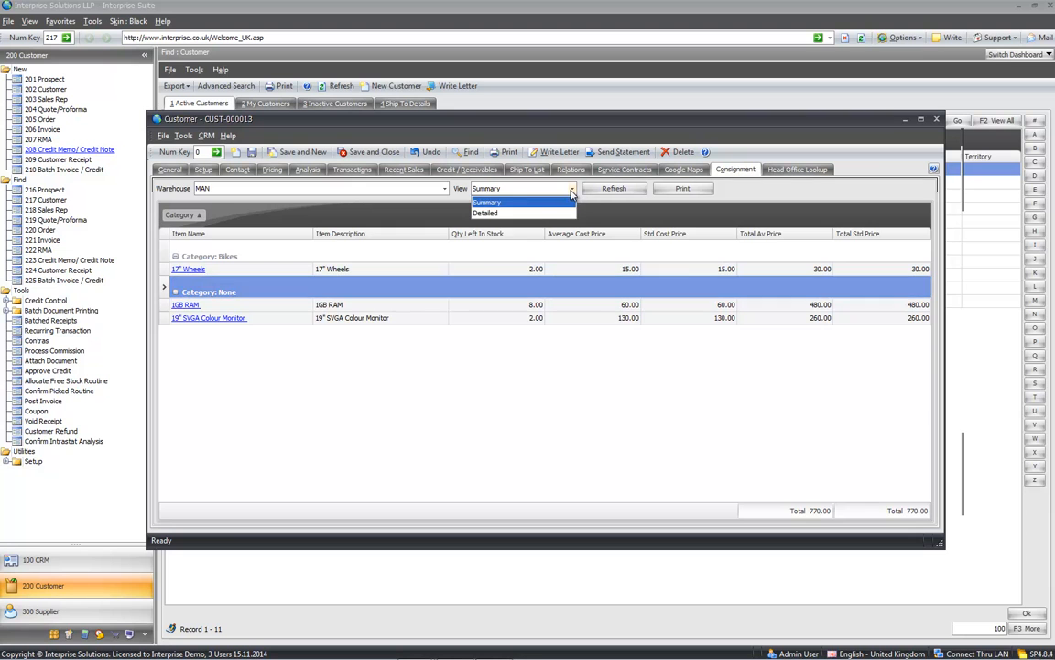
left_click(542, 213)
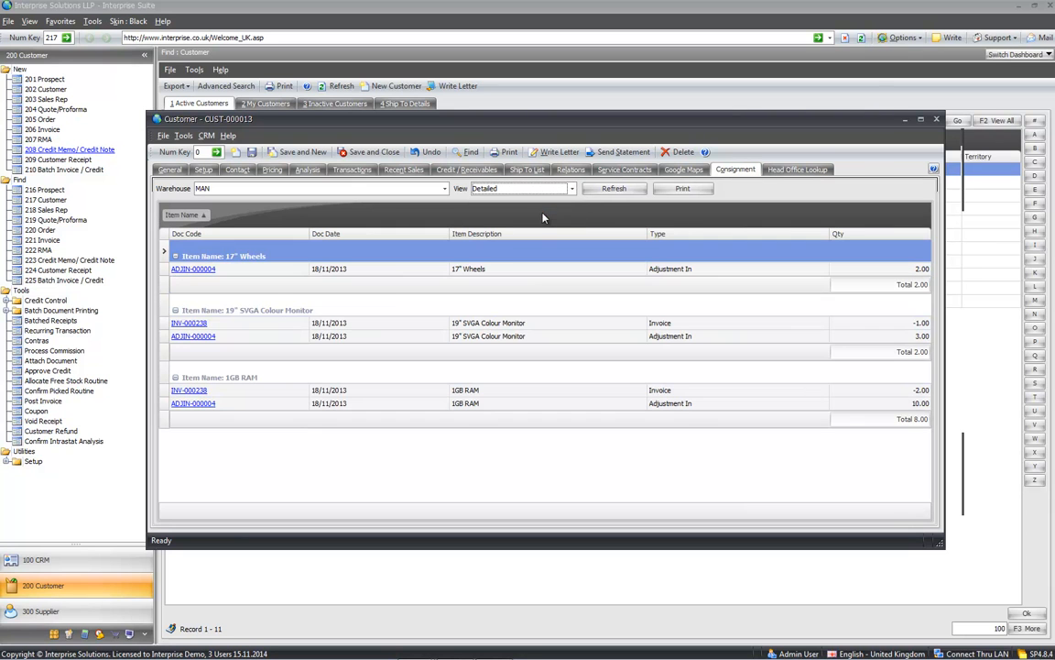
double_click(378, 322)
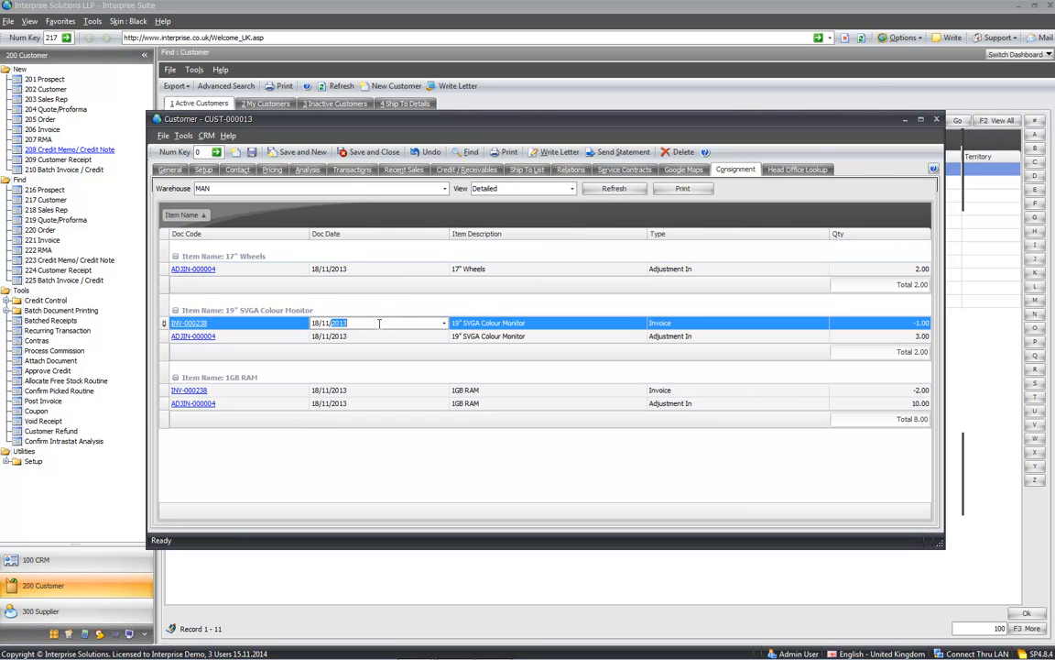
left_click(509, 336)
left_click(510, 322)
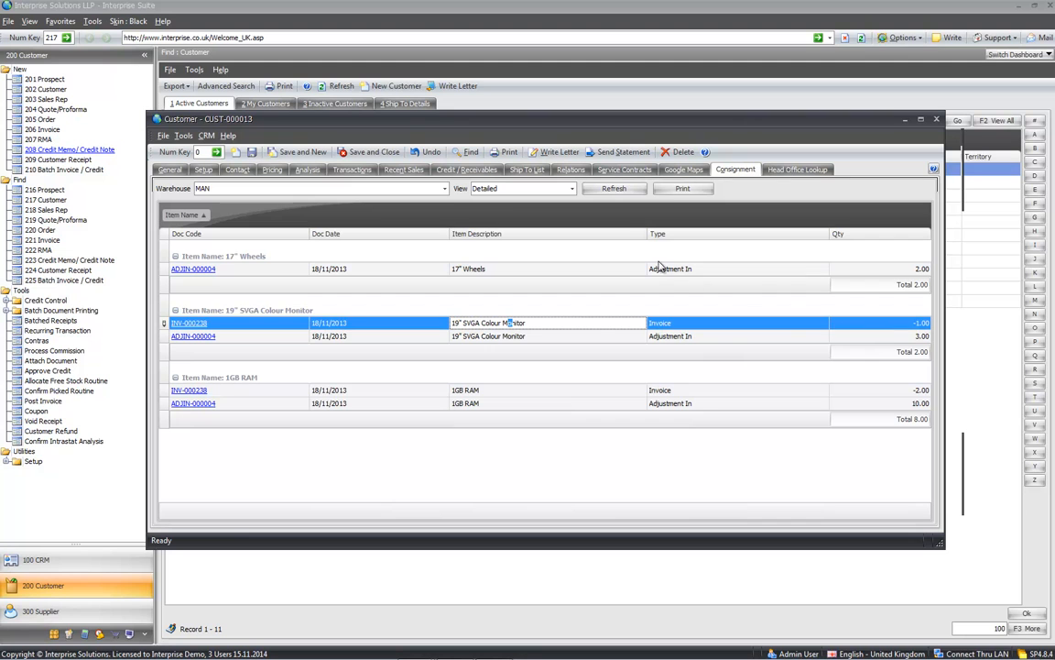
Step: Preview the Customer Consignment Summary and Internal Customer Consignment Summary reports, leaving out the detail report, and close the previews
left_click(683, 189)
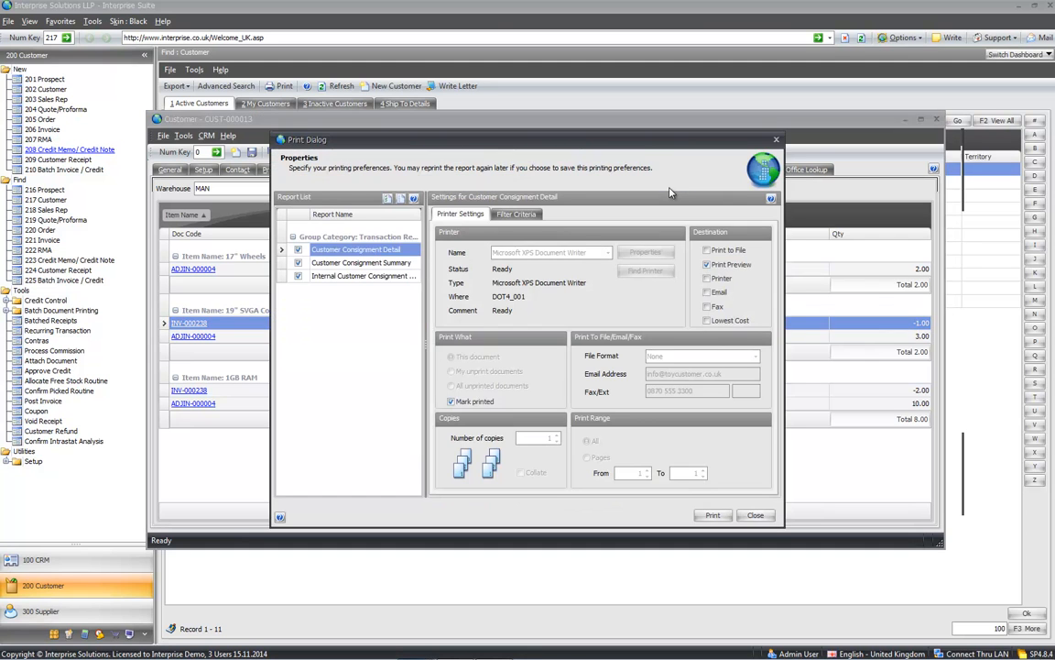
left_click(344, 263)
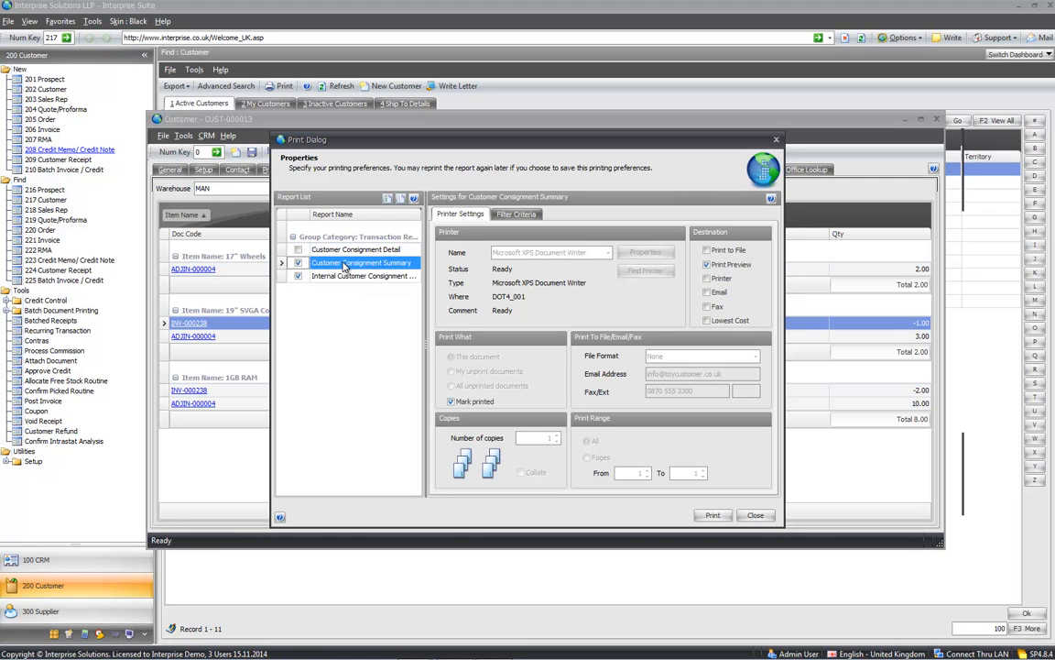
left_click(713, 516)
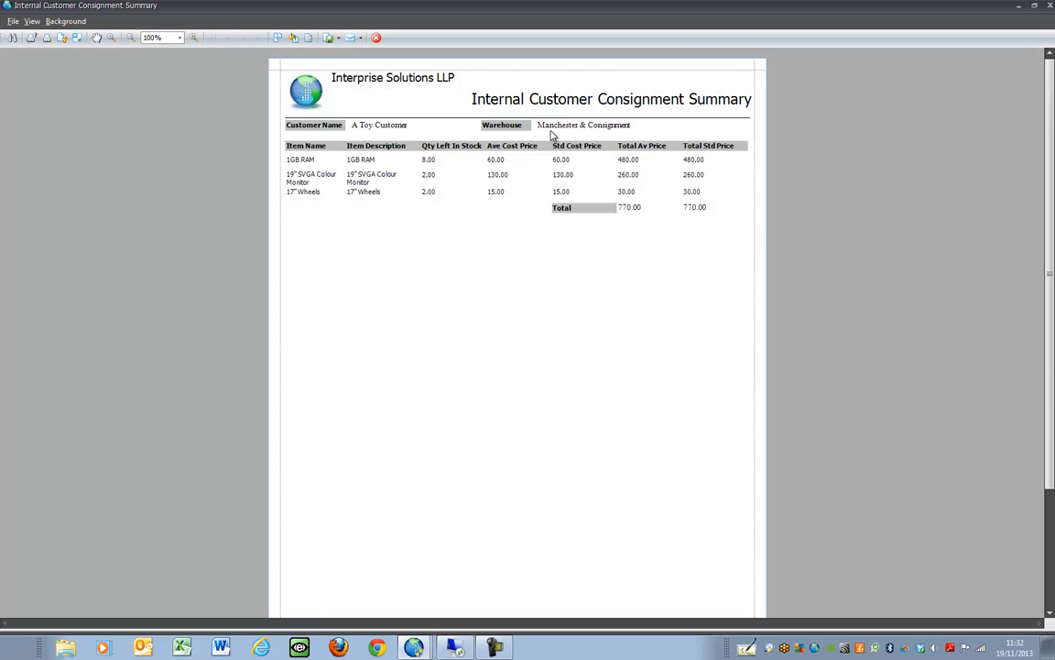
left_click(1050, 5)
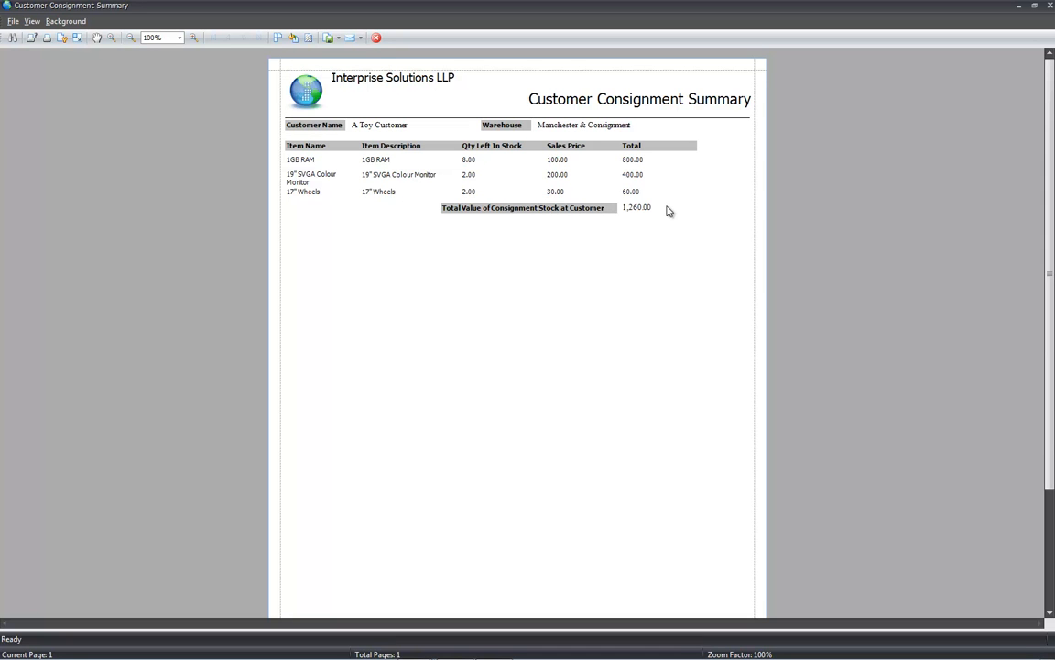
left_click(1051, 7)
left_click(749, 514)
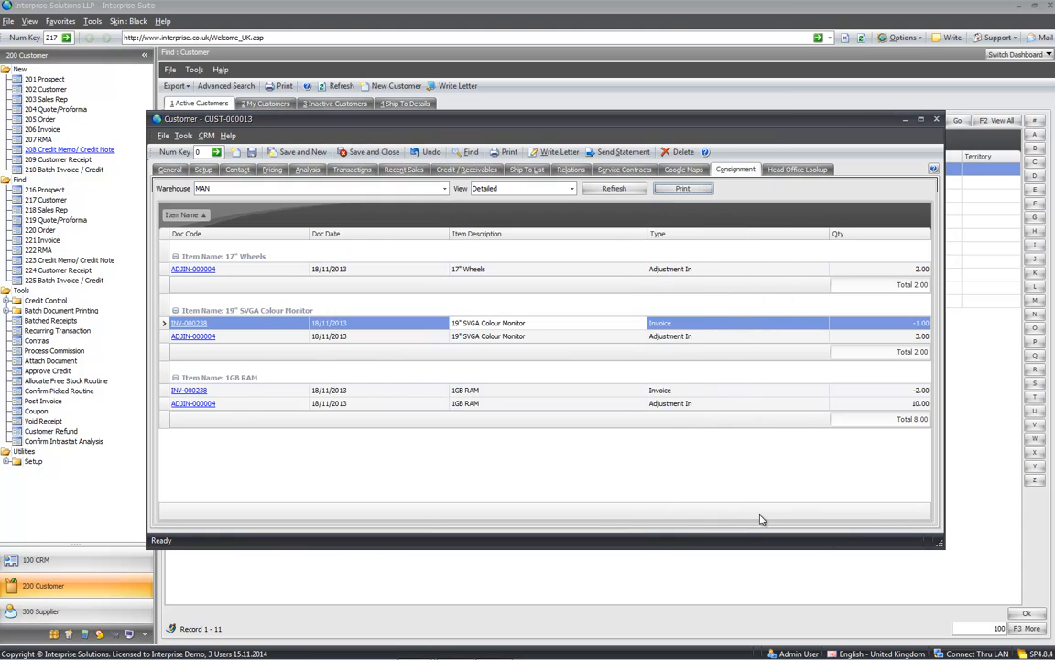
Step: Examine the customer's head office lookup and return to the record's general details
left_click(788, 171)
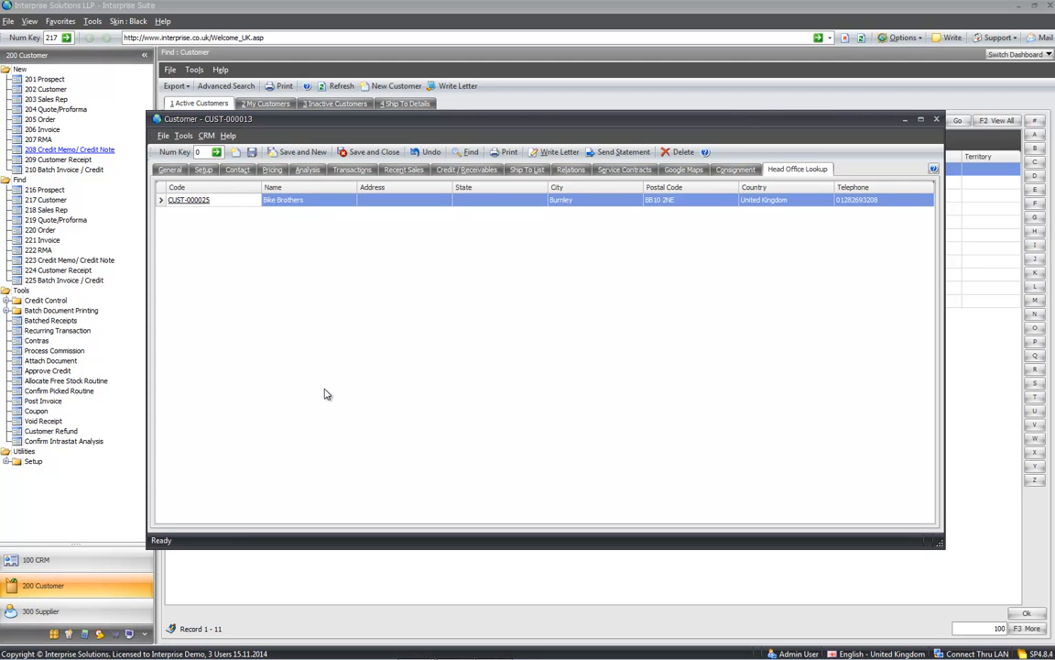
left_click(174, 170)
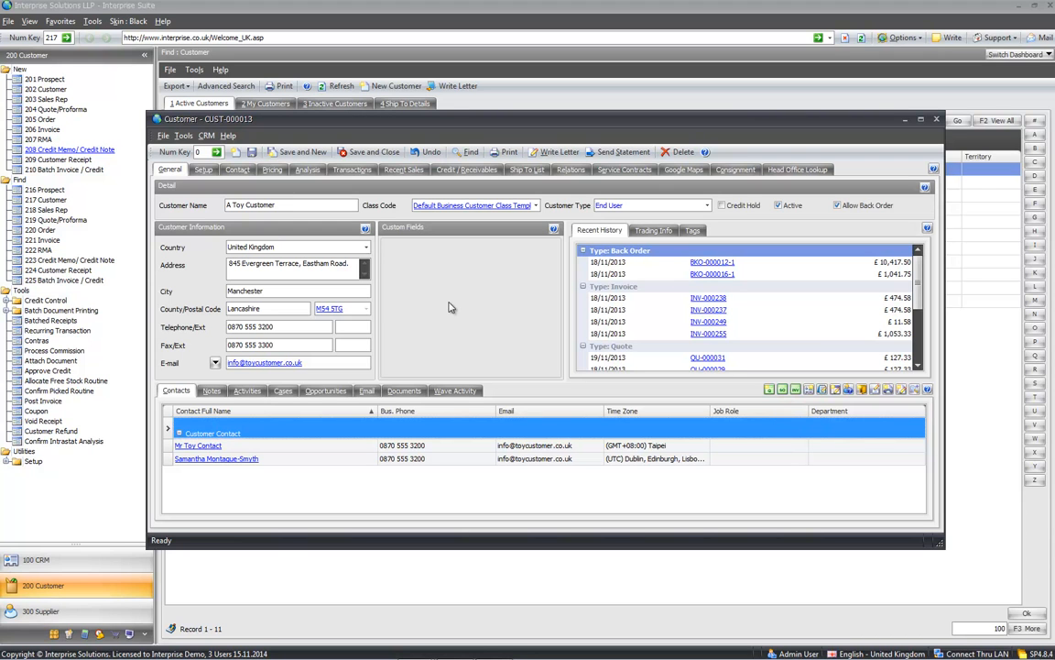
Step: Examine the prospect record of The Great British Toy Shop, and close both it and the open customer record
left_click(44, 190)
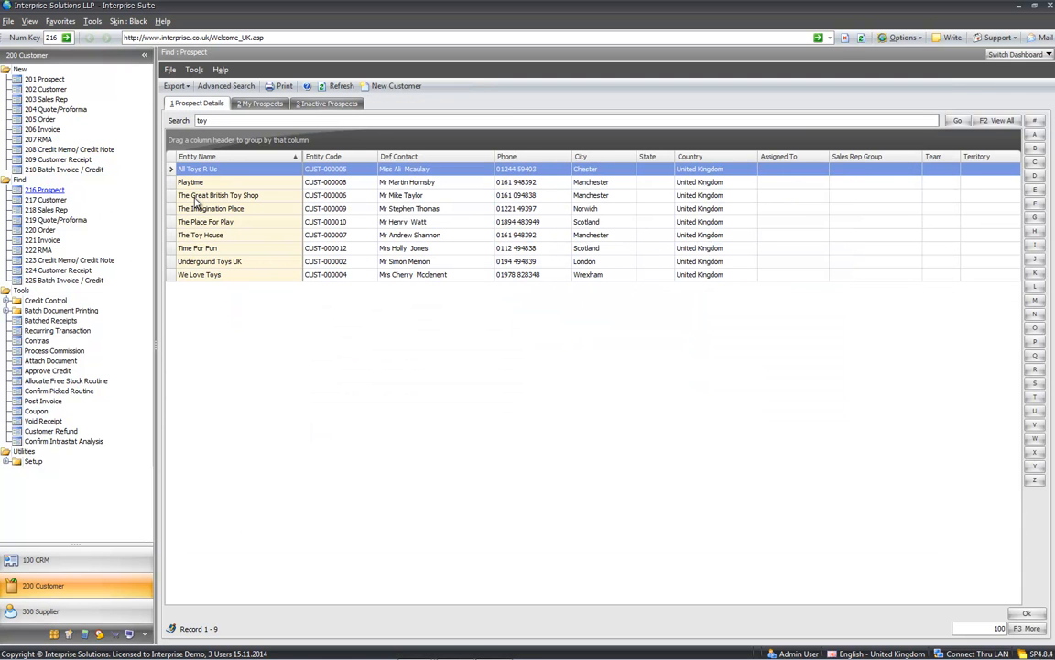
left_click(194, 195)
double_click(194, 195)
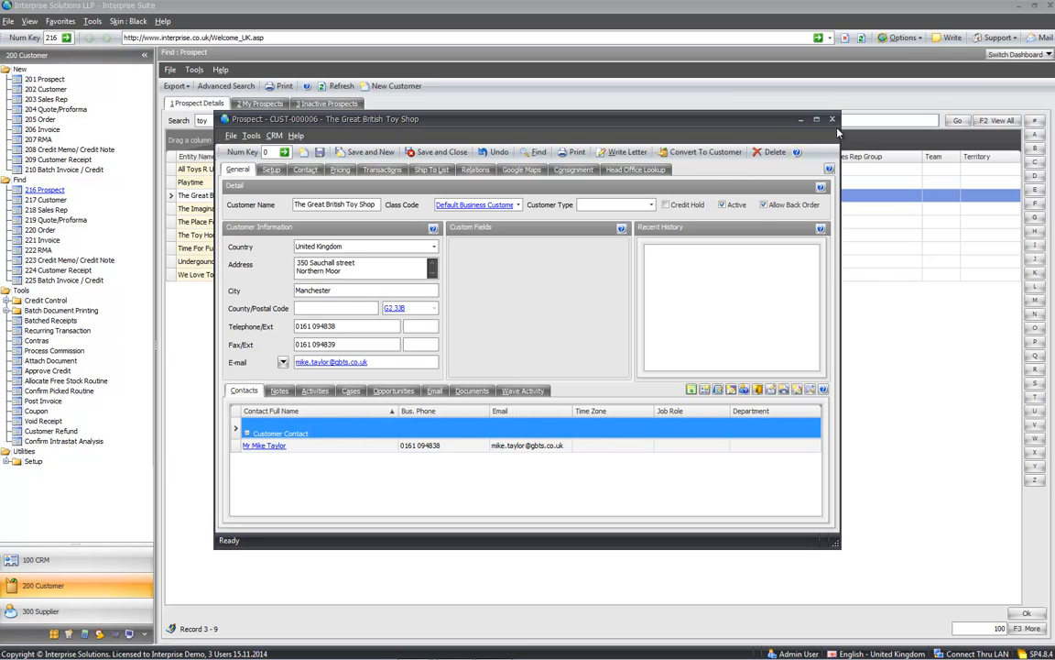
key("Escape")
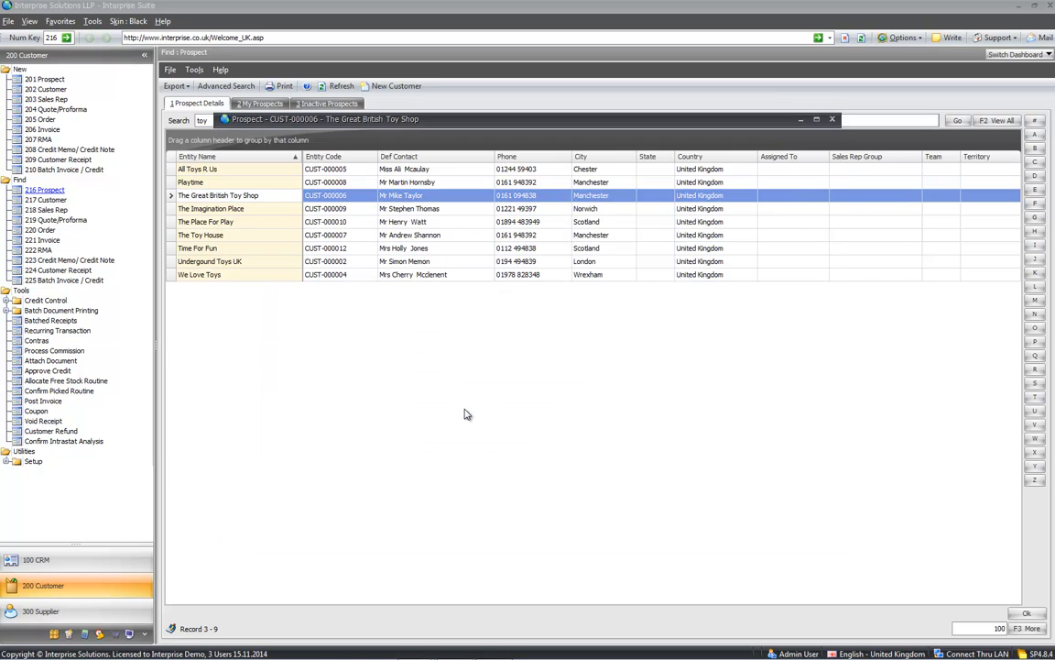
mouse_move(436, 653)
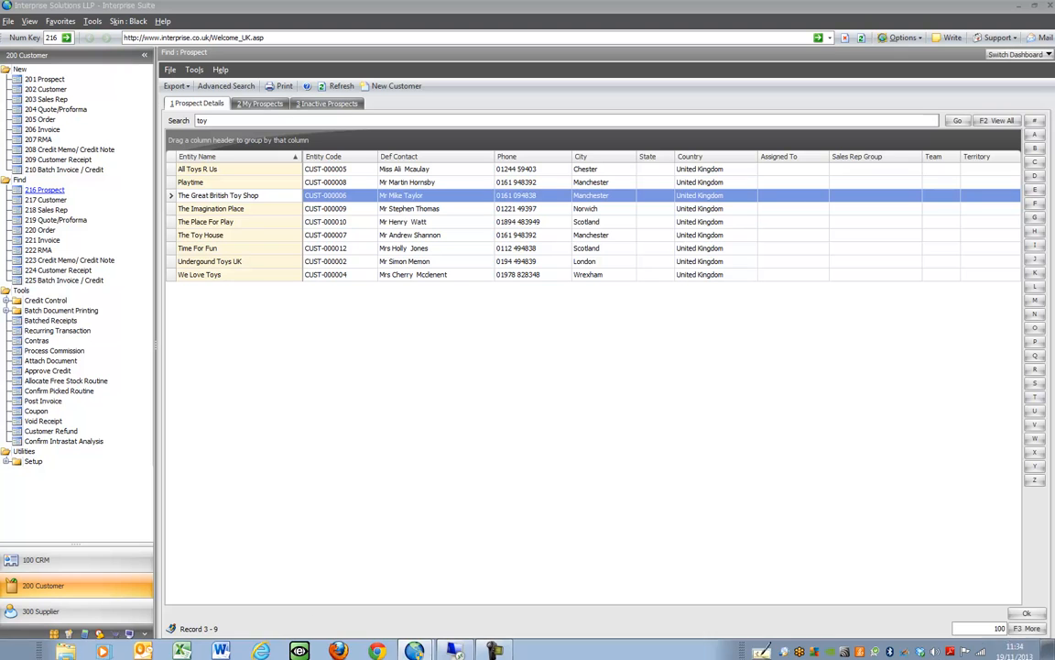
left_click(421, 647)
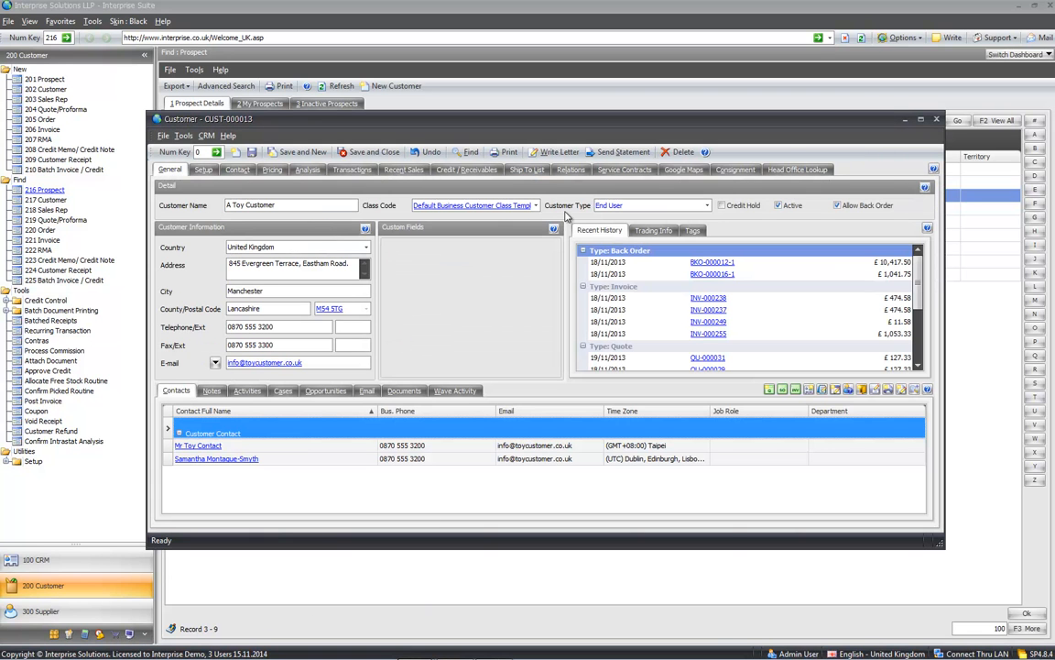
left_click(937, 120)
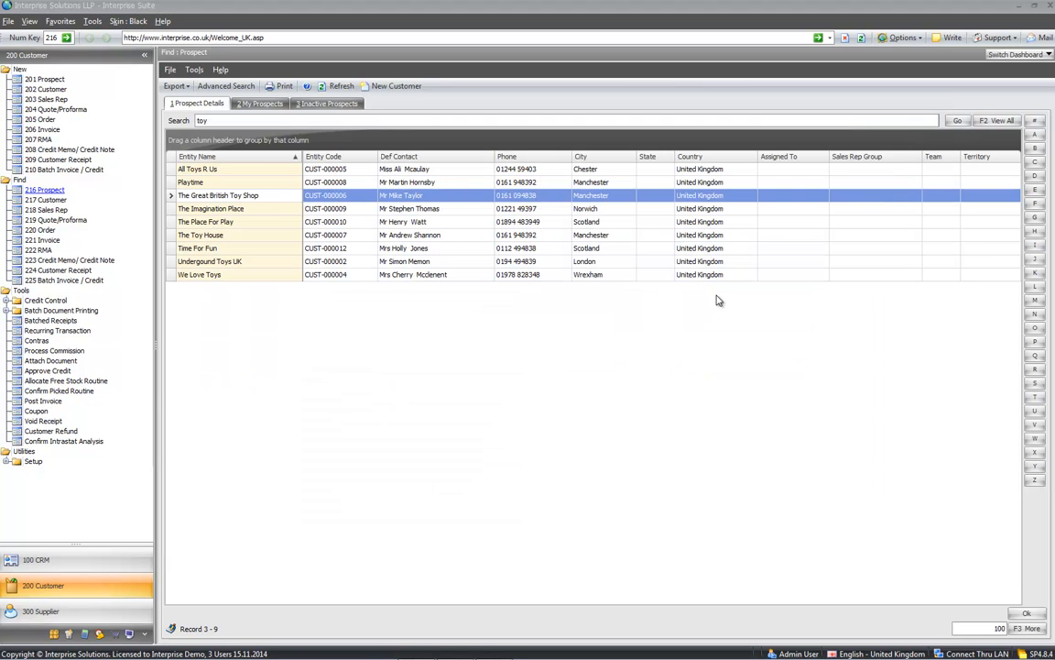
Step: Start a new customer named "New Customer", entering the contact's full name and postal code, with Business as the business type
left_click(45, 90)
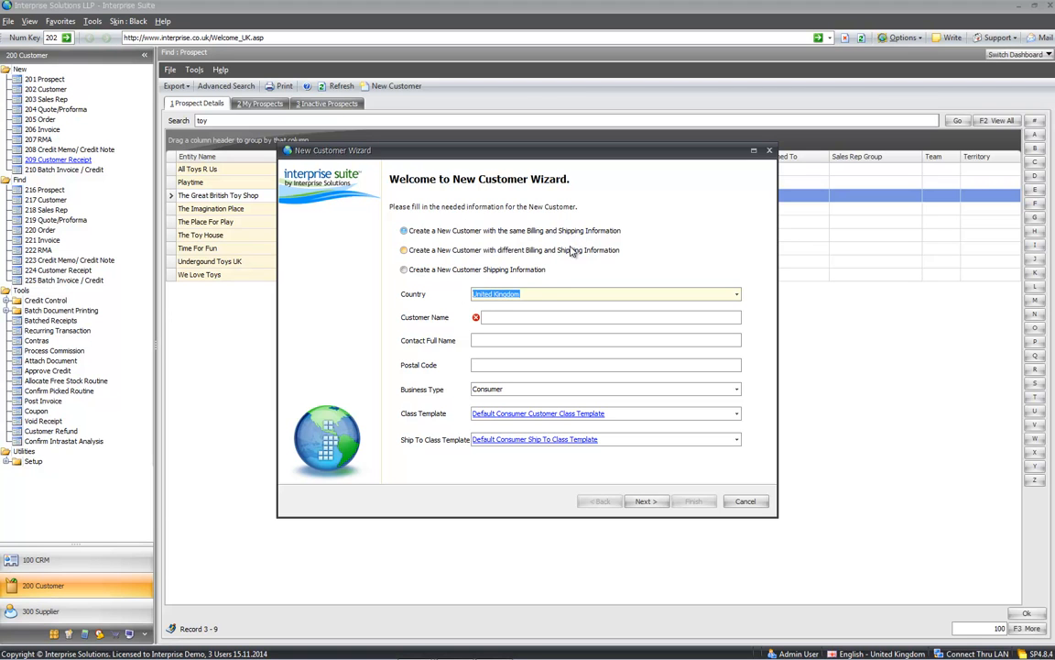
left_click(512, 318)
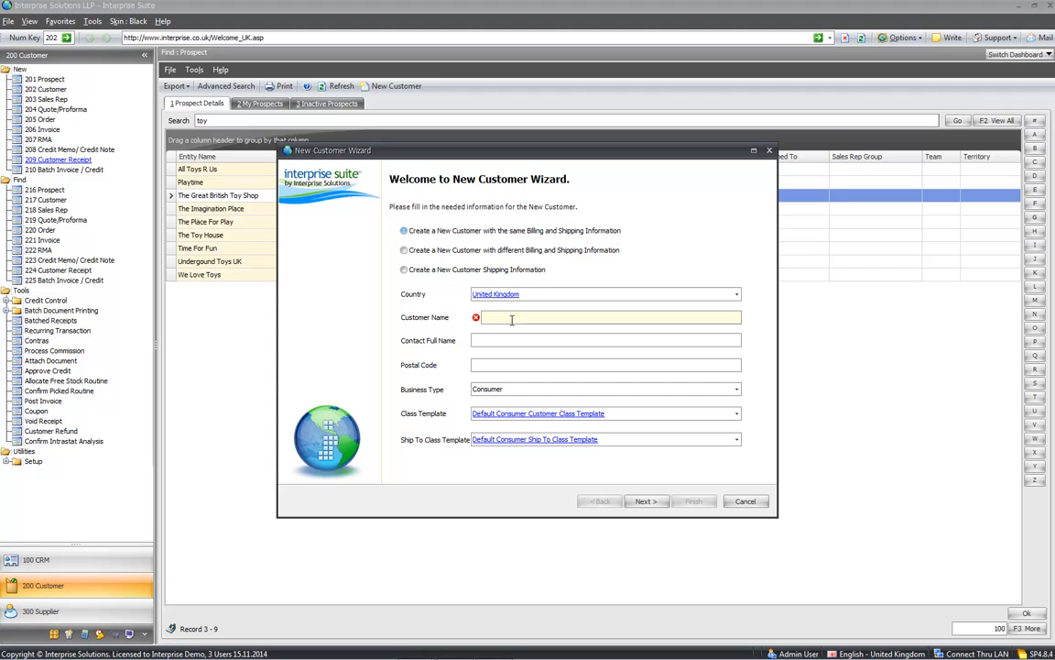
type("New Customer")
key("Tab")
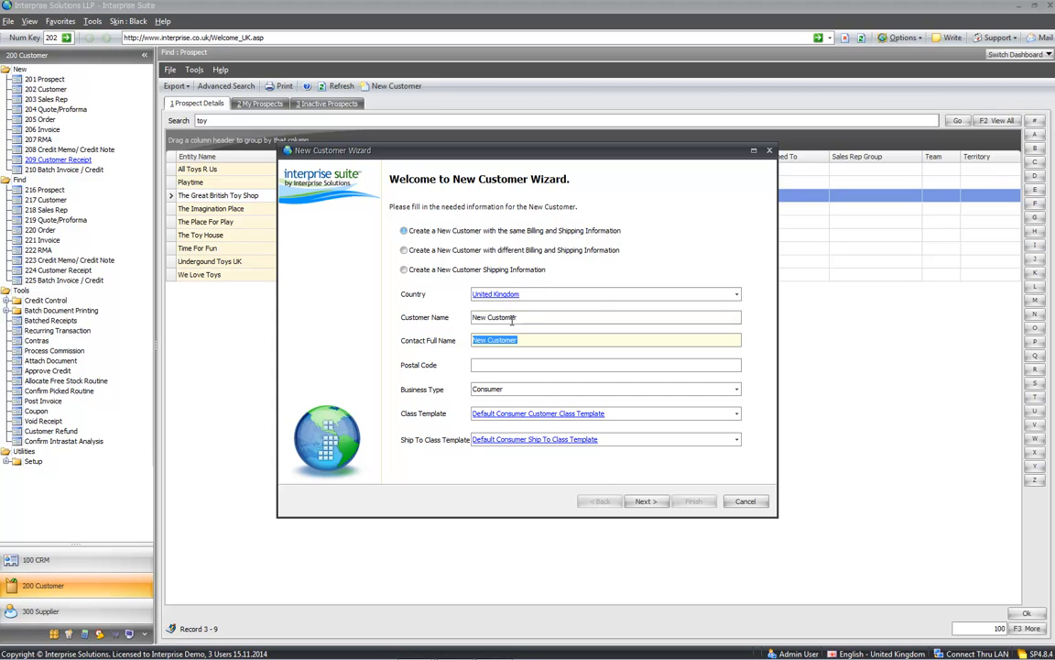
type("Mr Con")
type("tact")
type("Sk15 3")
type("EP")
key("Tab")
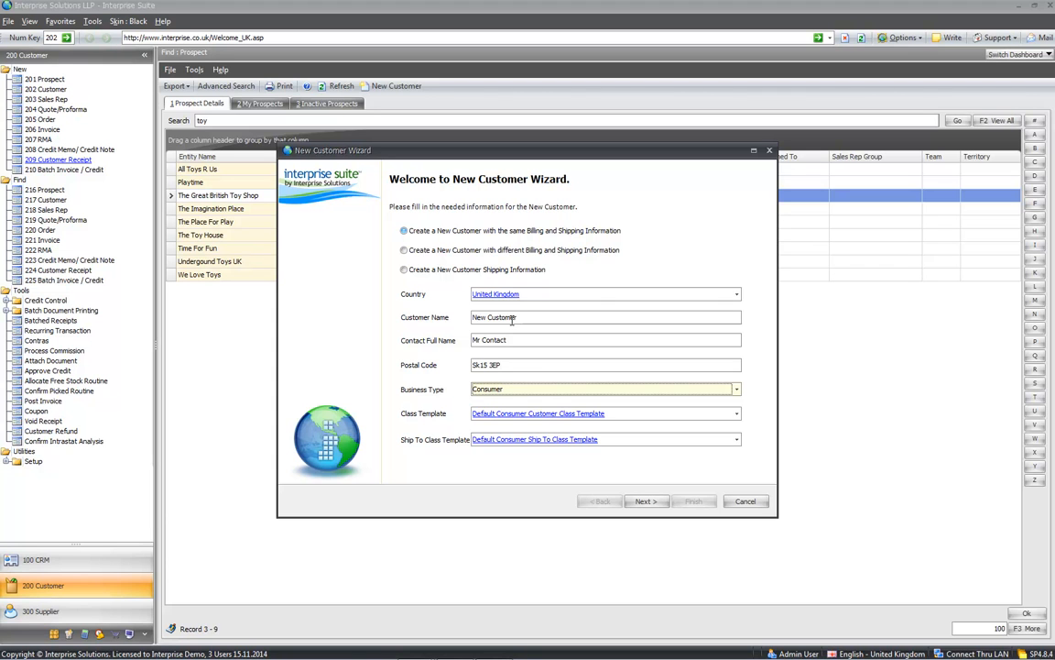
left_click(487, 391)
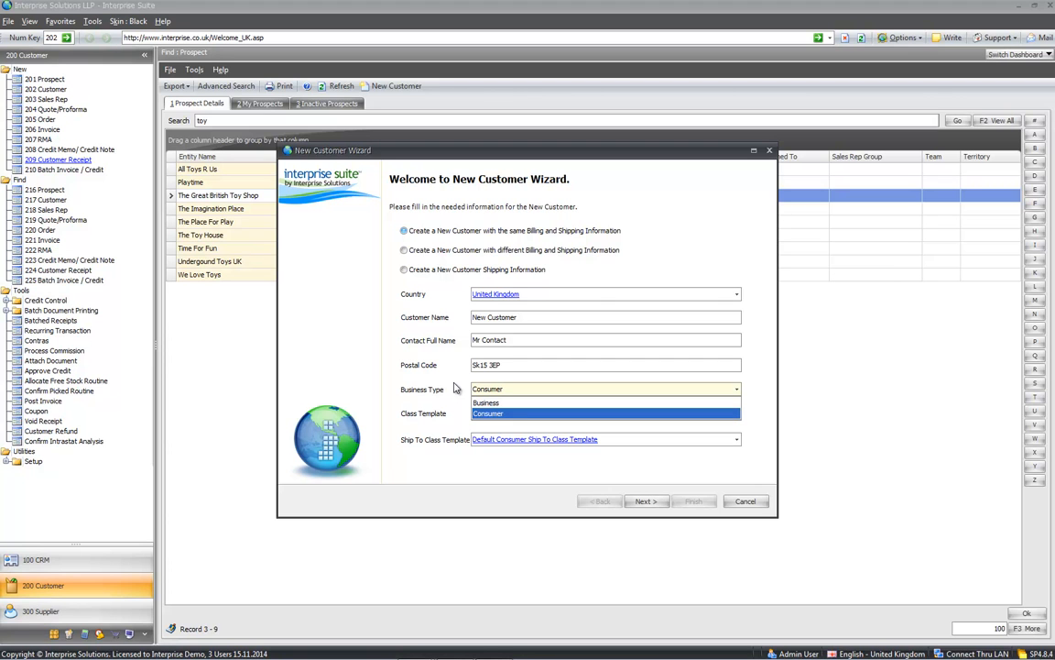
left_click(486, 404)
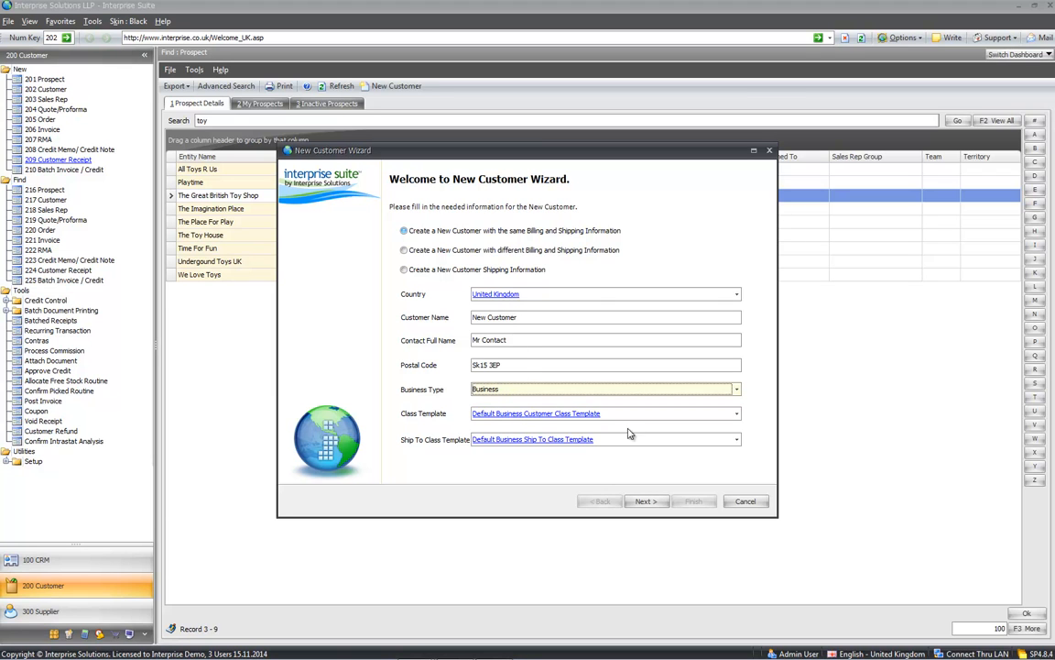
Step: Examine the currency and tax defaults in the billing information for the United Kingdom customer, and return to the initial customer details
left_click(644, 501)
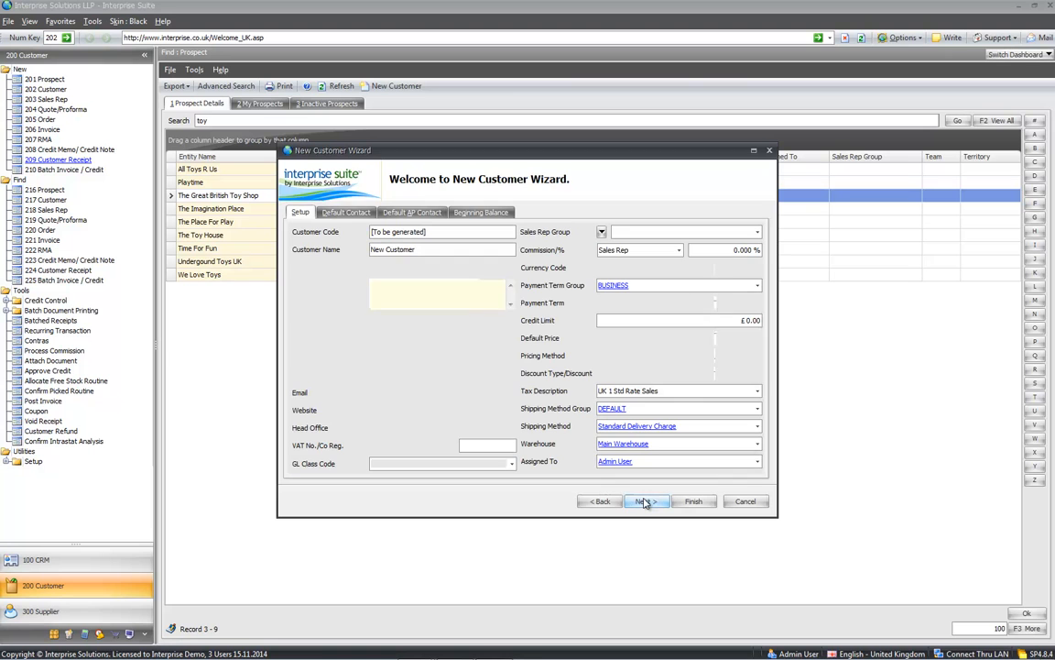
left_click(603, 268)
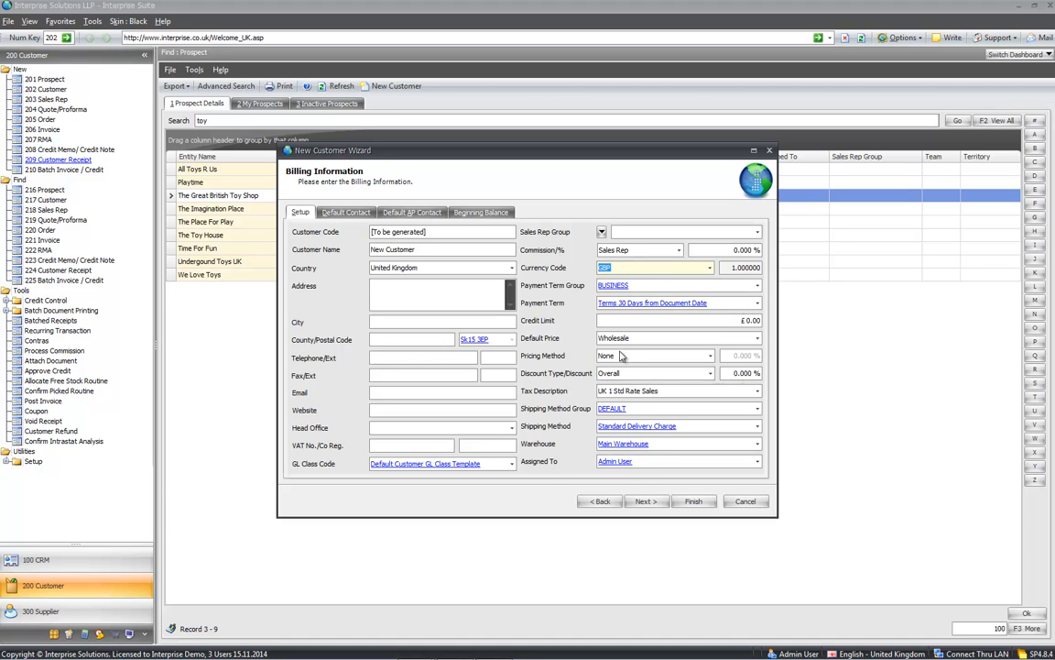
left_click(617, 390)
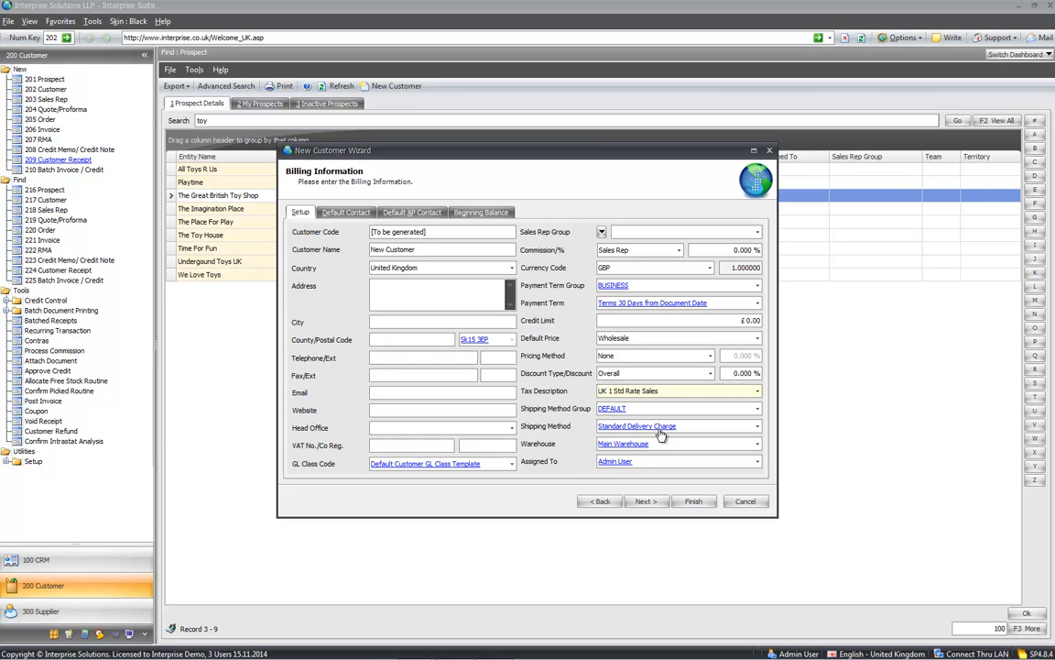
left_click(598, 502)
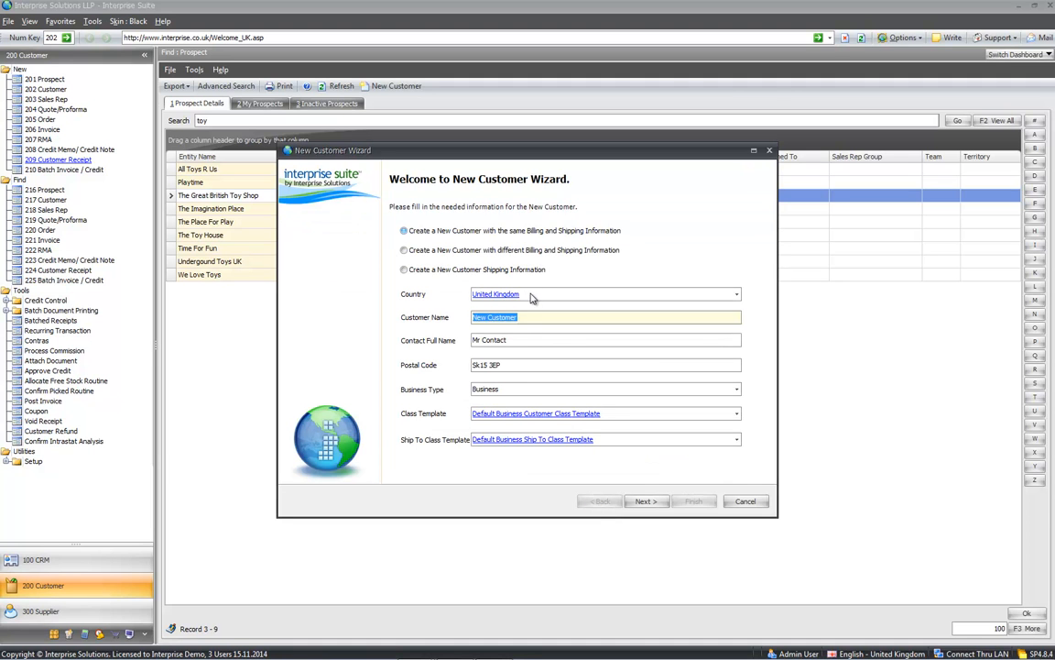
Step: Set the new customer's country to France, examine the currency and tax defaults in its billing information, and return to the initial details
key("shift+Tab")
type("fra")
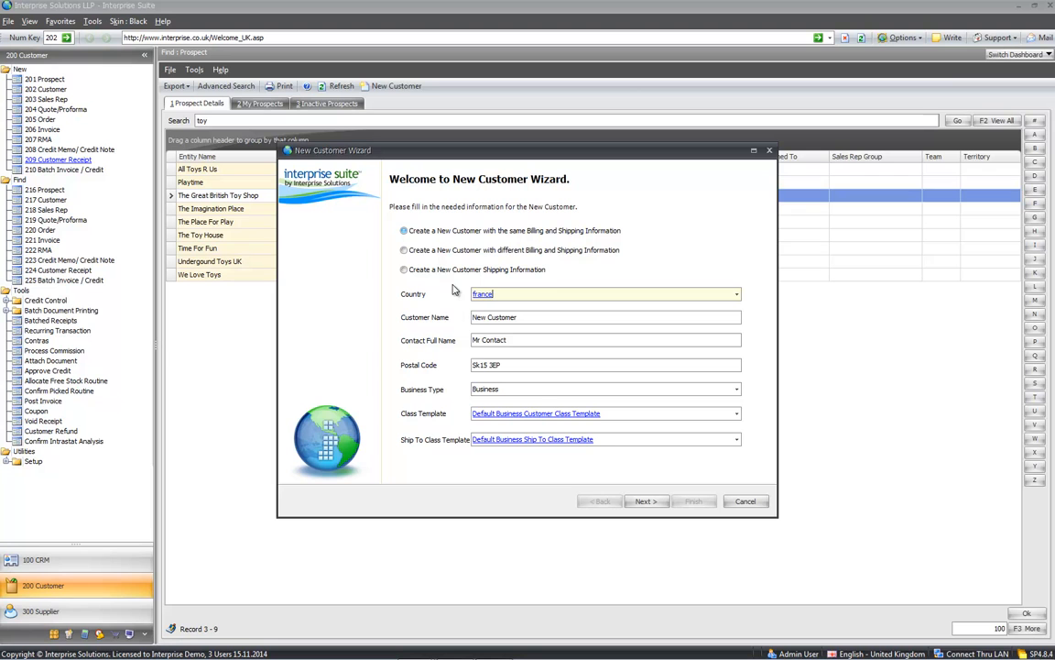
key("Tab")
key("Tab")
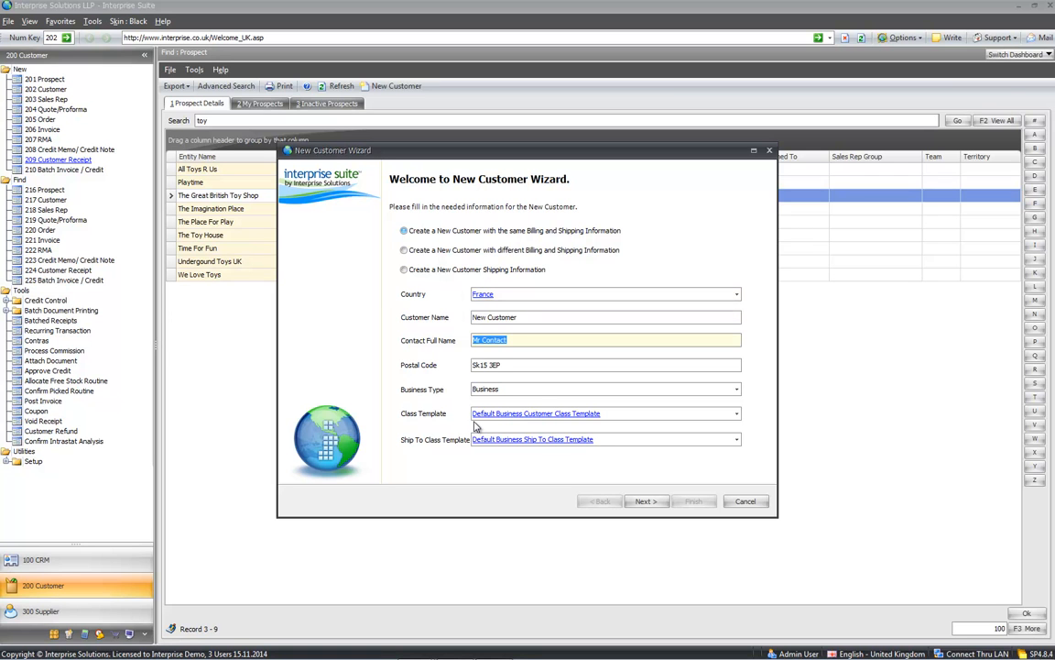
left_click(656, 503)
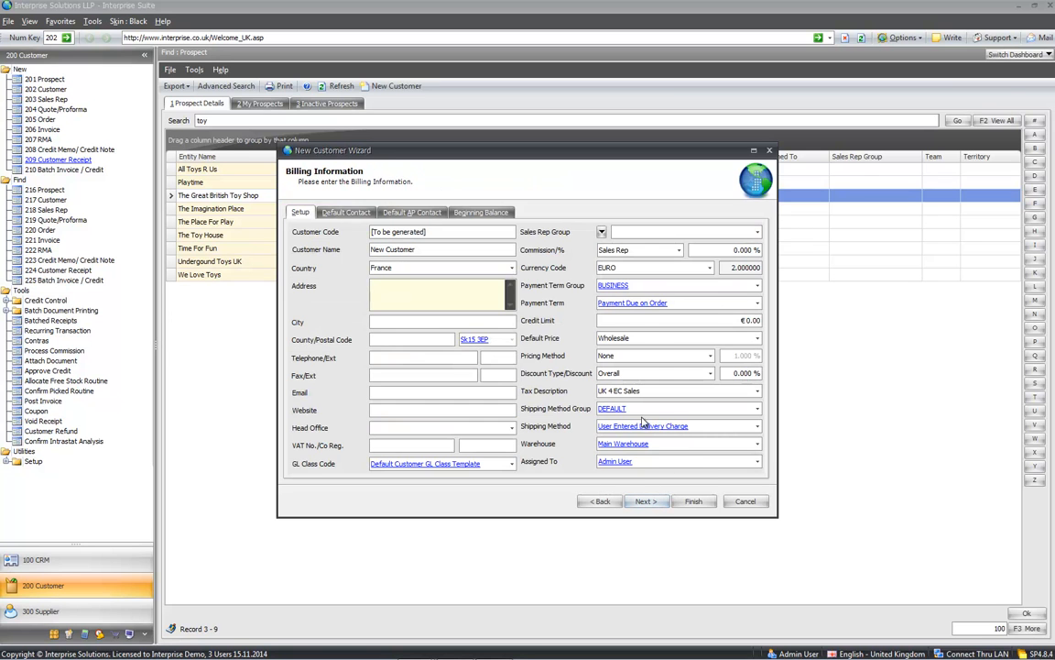
left_click_drag(621, 268, 591, 274)
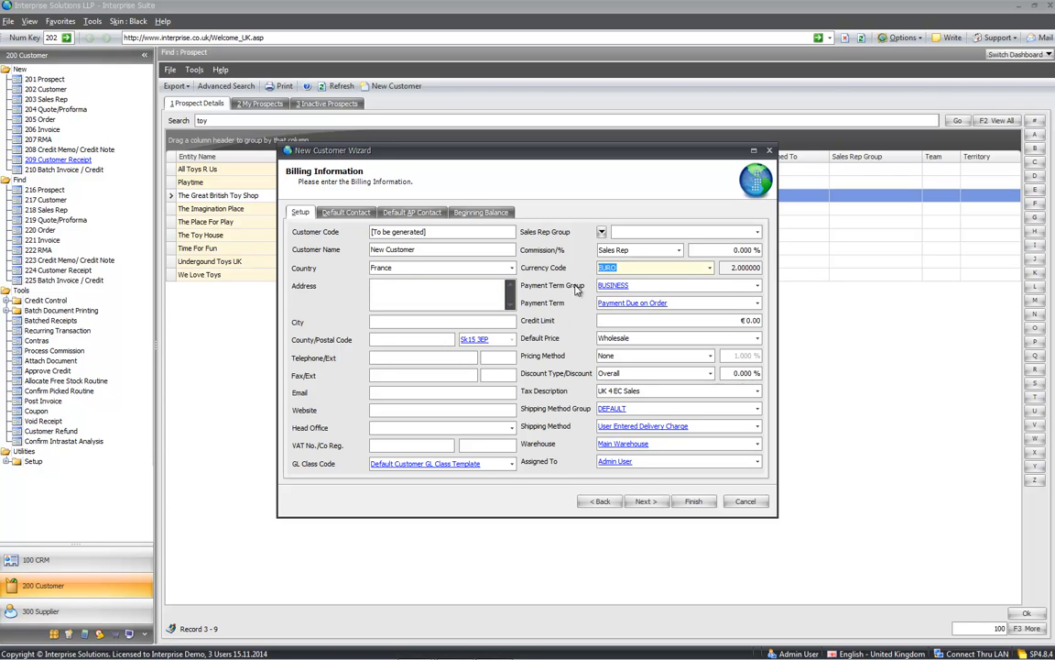
left_click_drag(641, 391, 600, 391)
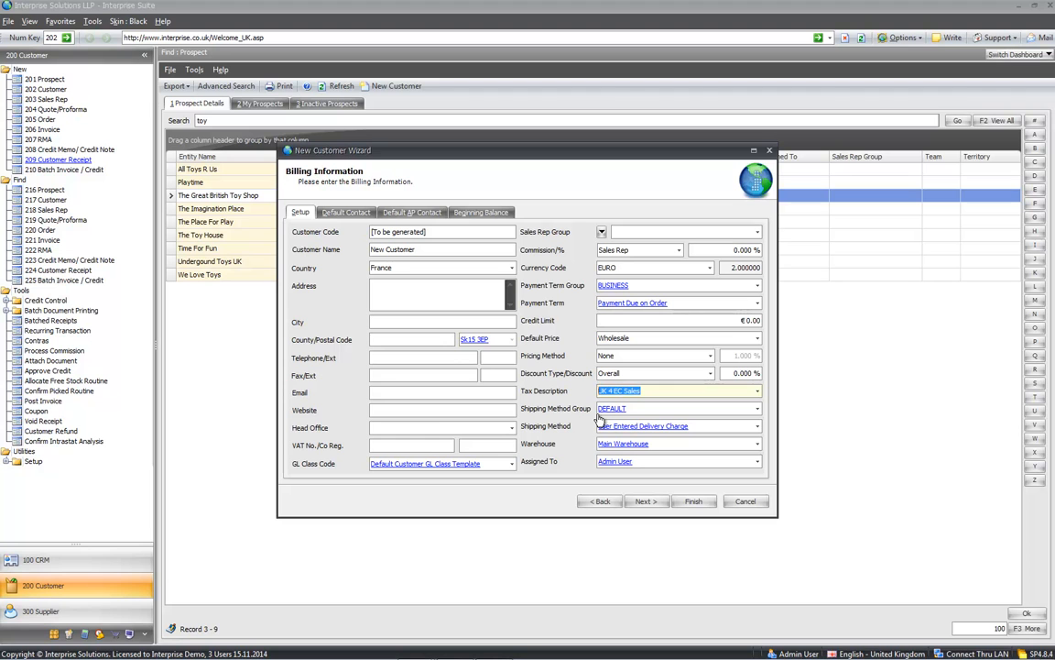
left_click(600, 501)
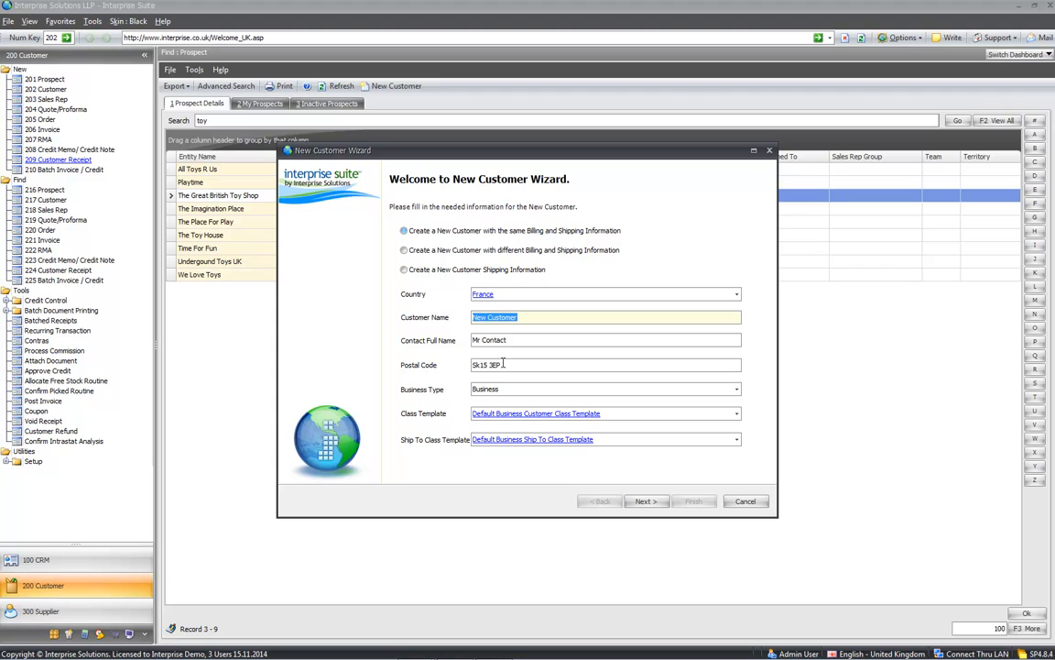
Step: Set the new customer's country to United States of America, and examine the currency and tax defaults in its billing information
key("shift+Tab")
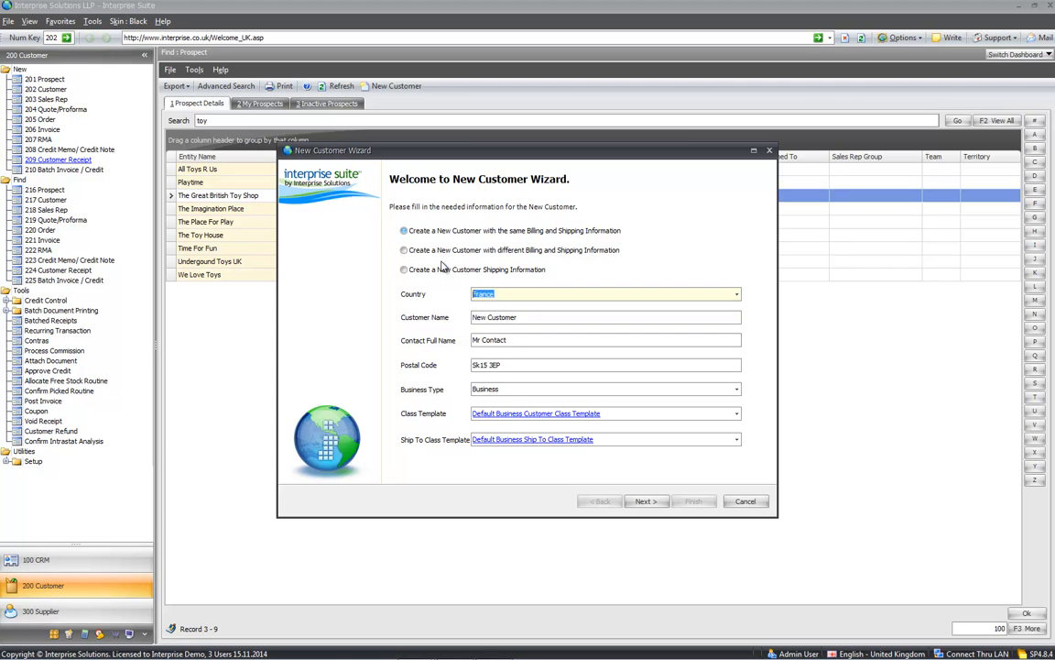
type("United states")
key("Tab")
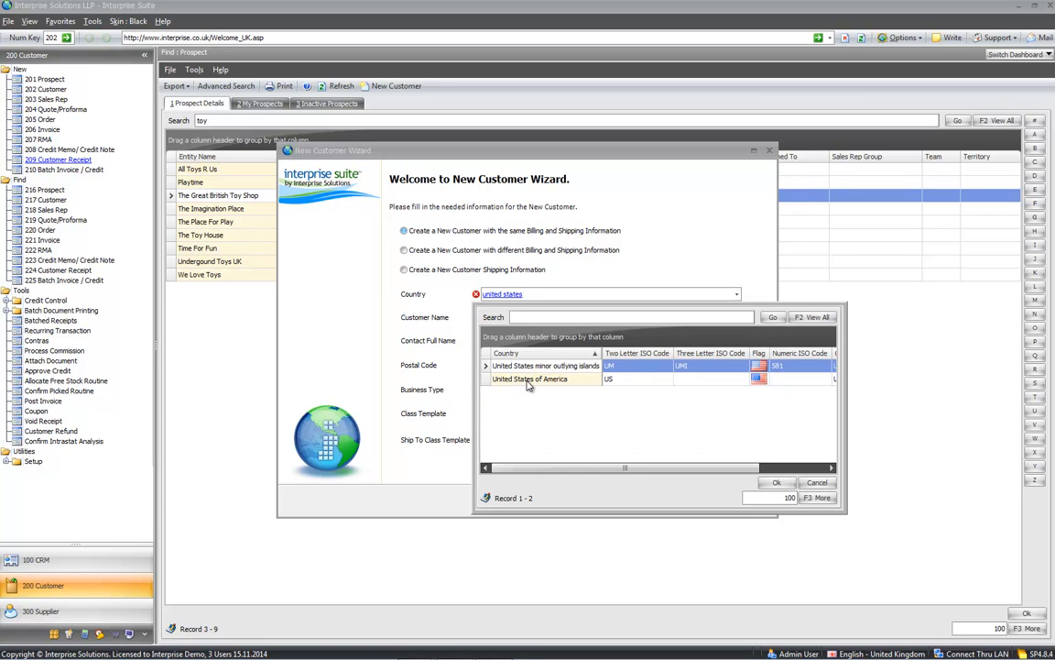
double_click(529, 385)
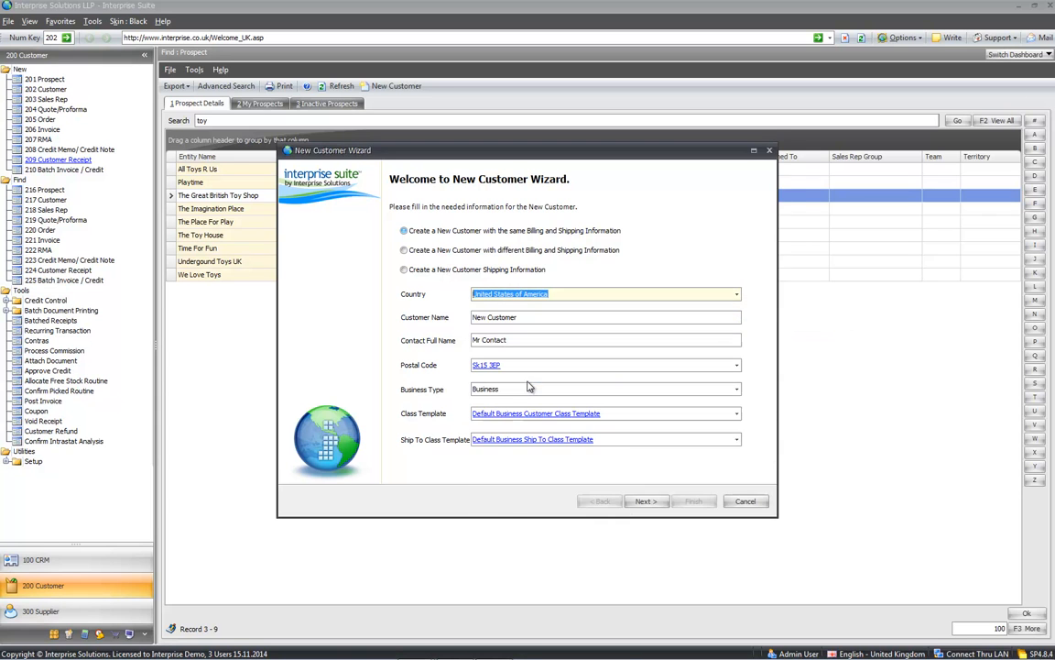
left_click(648, 502)
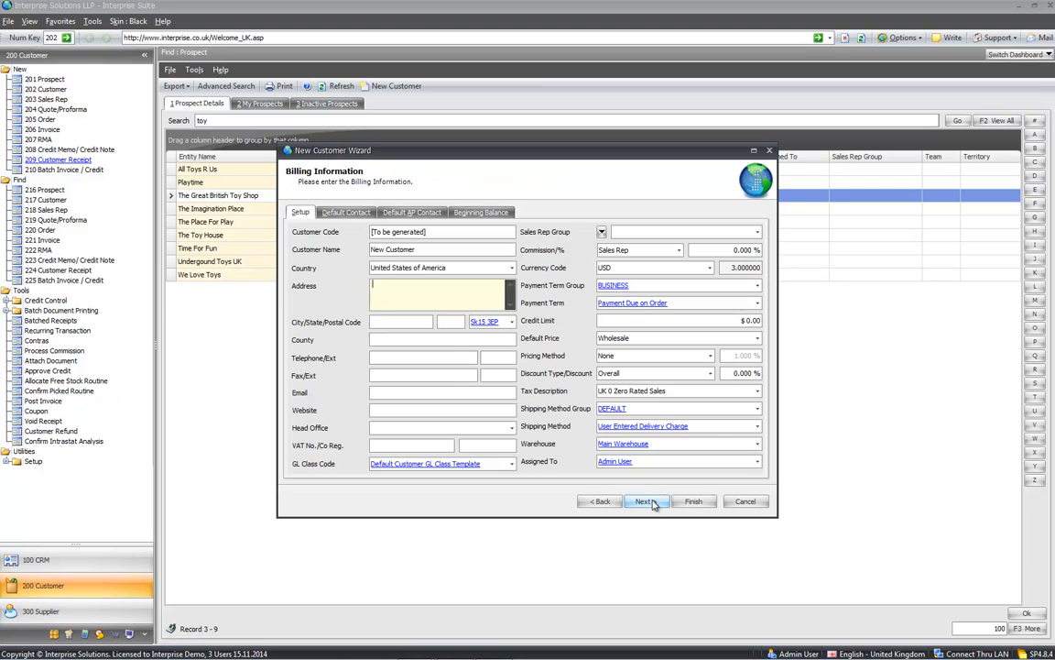
Step: Enter a US postal code in the billing address to fill in its location, and return to the initial customer details
left_click(428, 295)
left_click(449, 321)
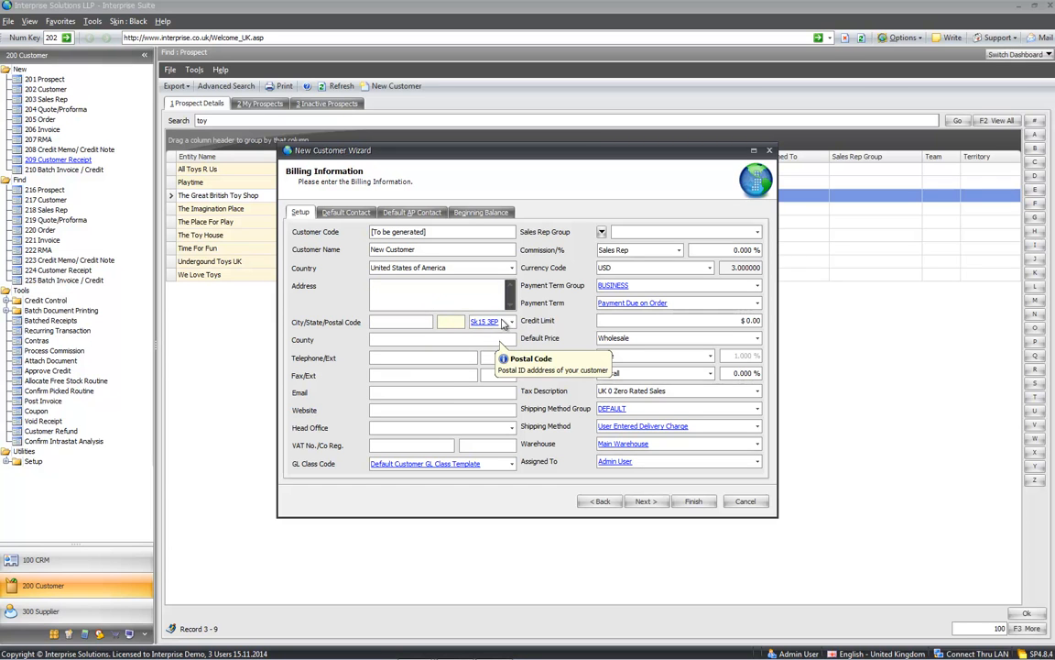
left_click(504, 323)
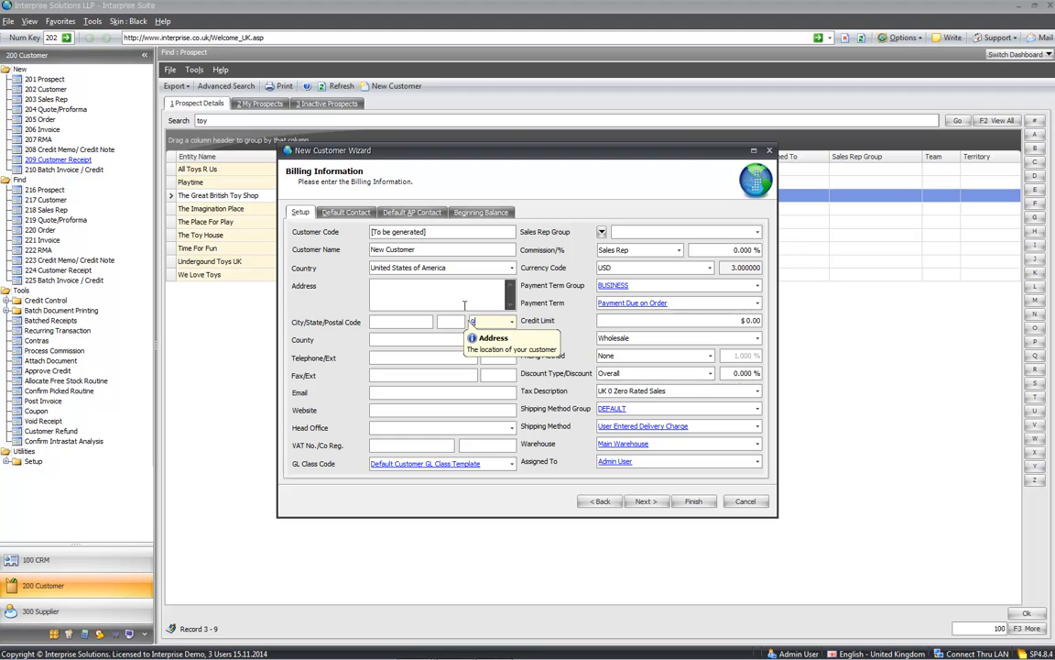
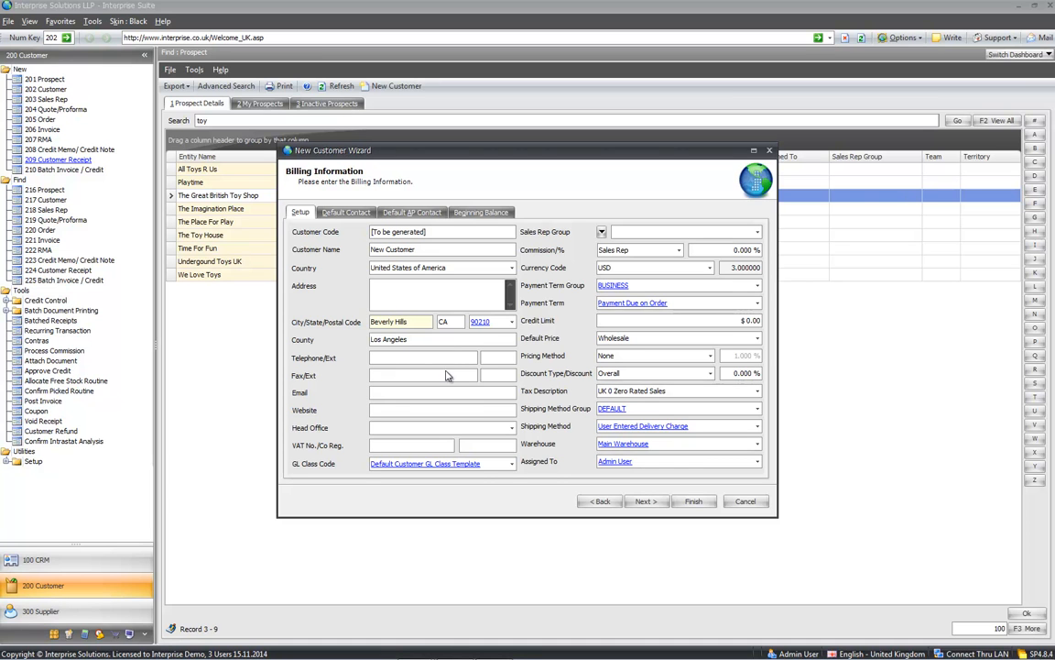
left_click(602, 502)
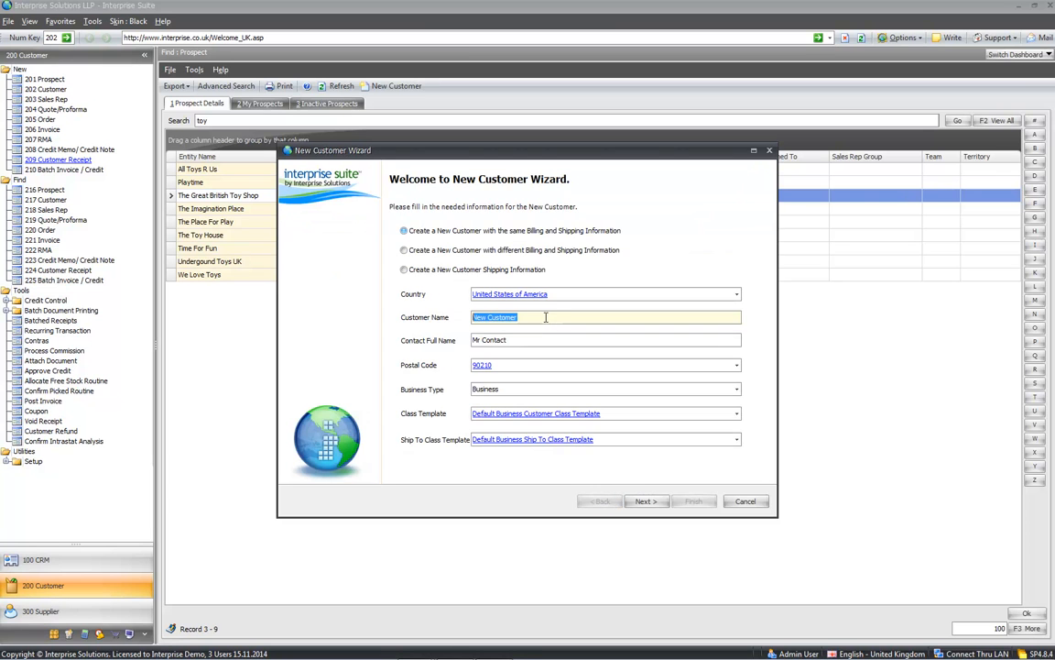
Step: Set the country back to United Kingdom, examine the resulting billing defaults, and cancel the new customer
key("shift+Tab")
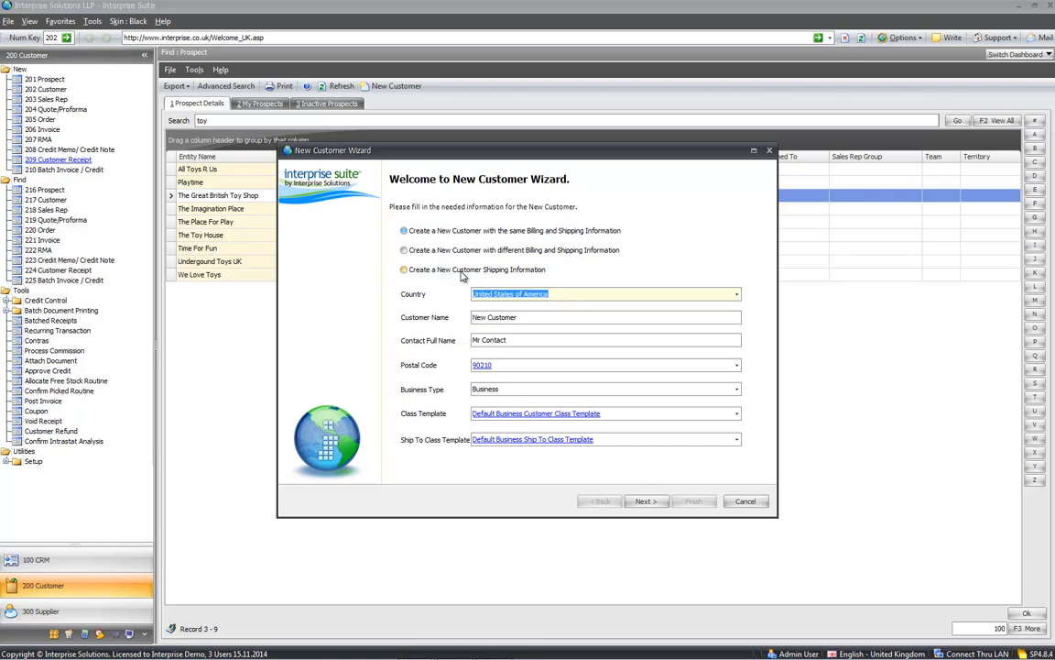
type("united k")
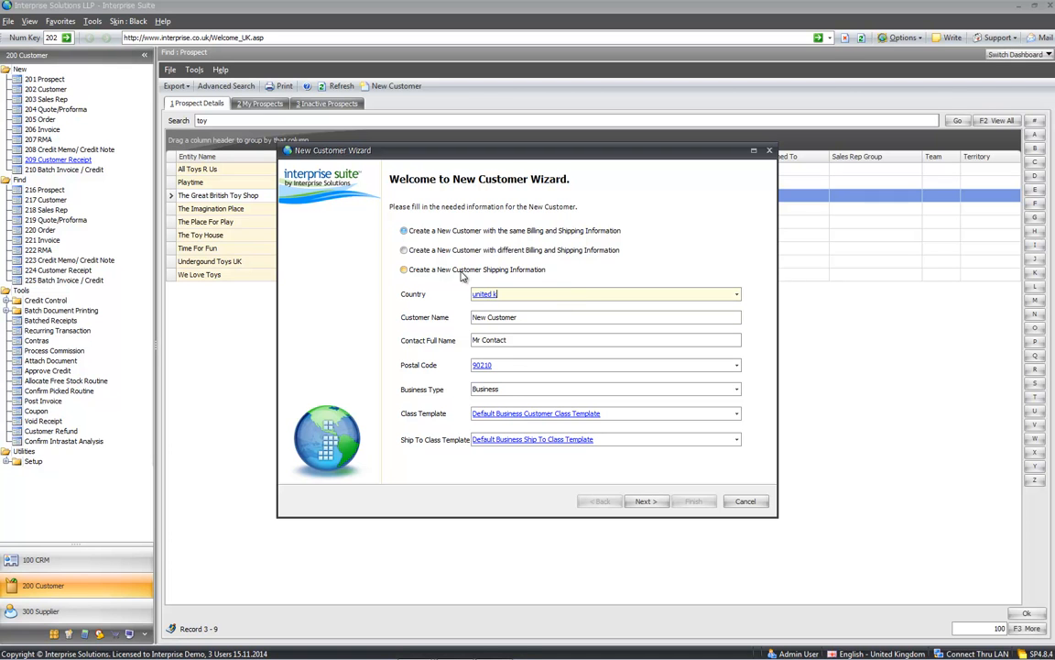
key("Tab")
left_click(648, 506)
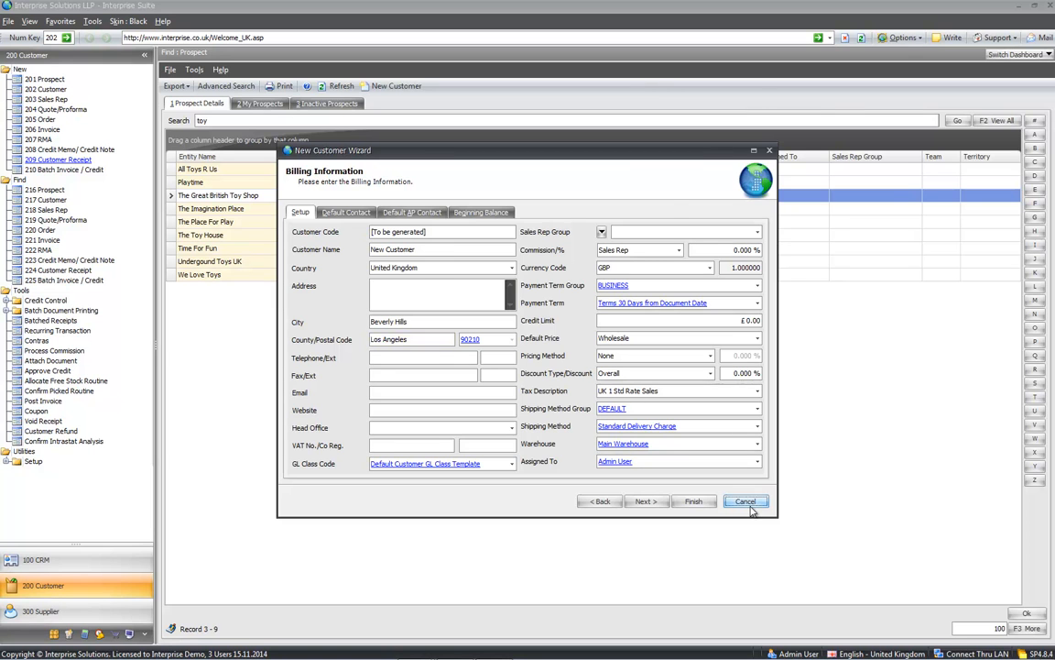
left_click(747, 502)
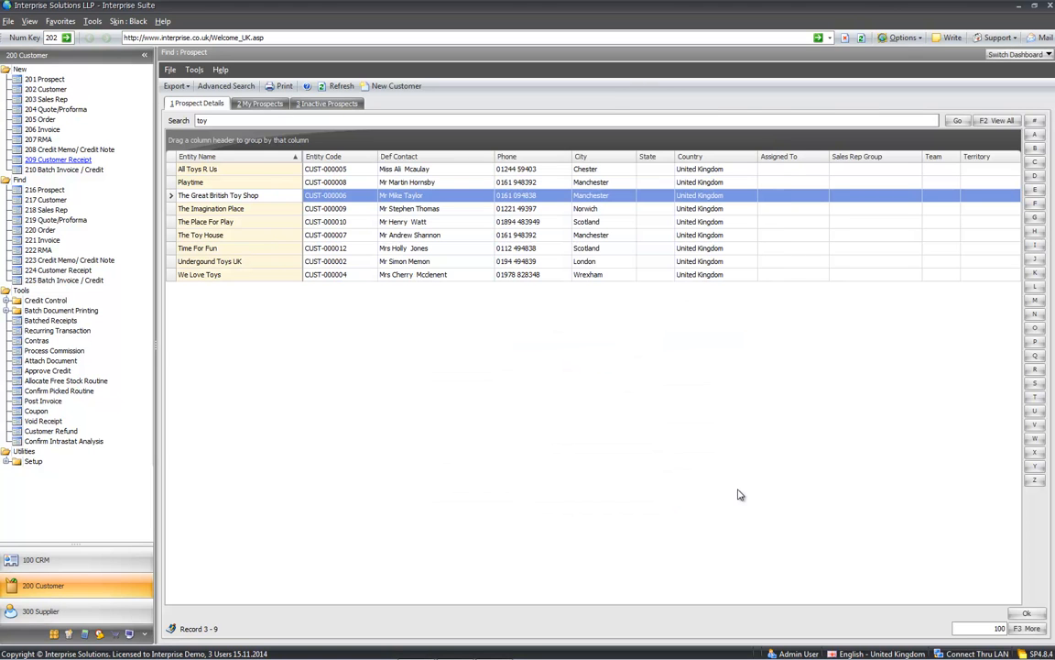
Step: Look over the customers available for a new quote or proforma and the list of open sales quotes
left_click(56, 110)
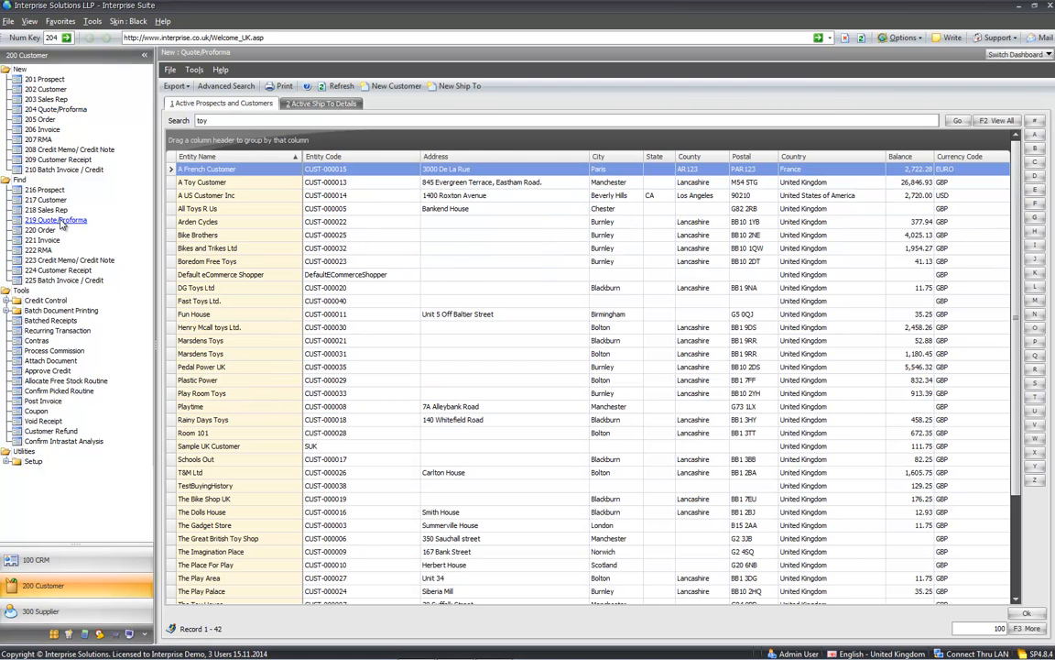
left_click(66, 221)
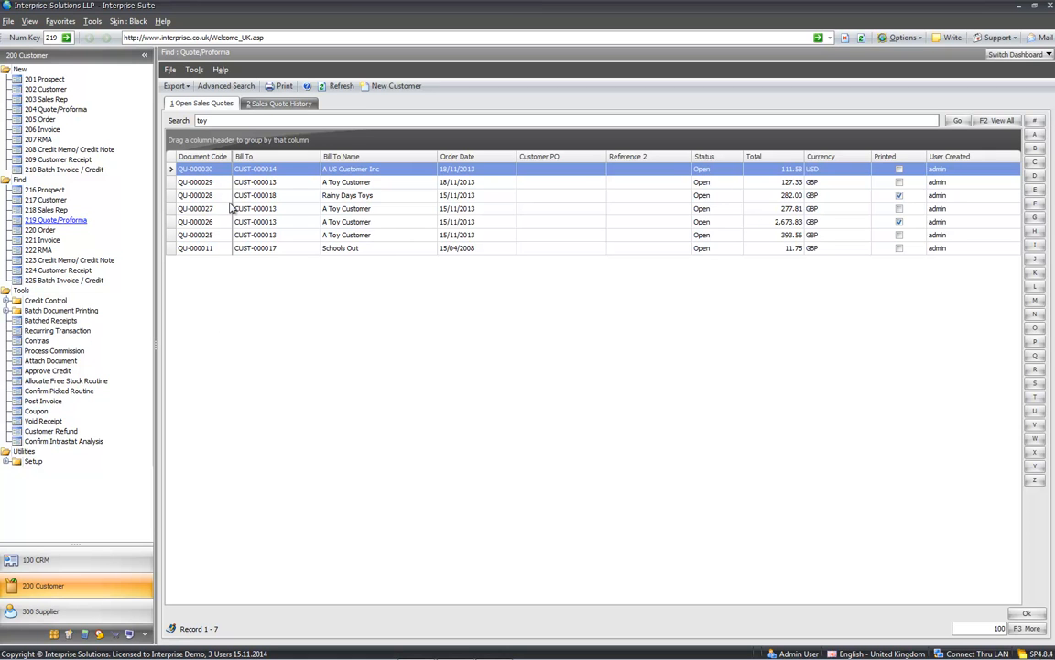
Step: Start a new sales quote for A Toy Customer, and check the sales rep assigned to it
left_click(41, 107)
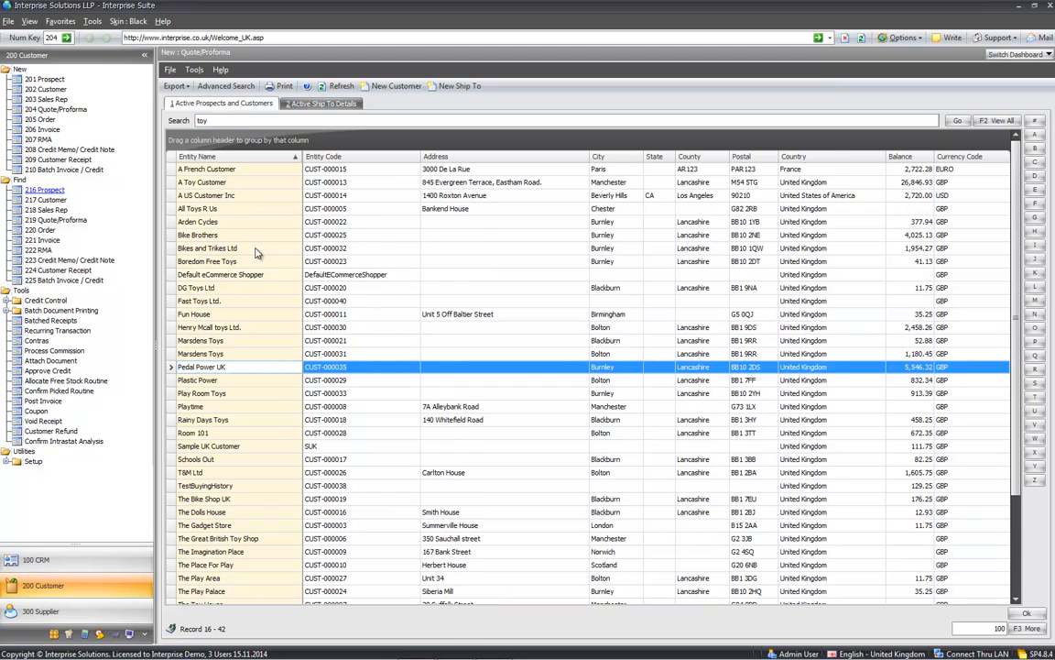
left_click(196, 182)
double_click(235, 183)
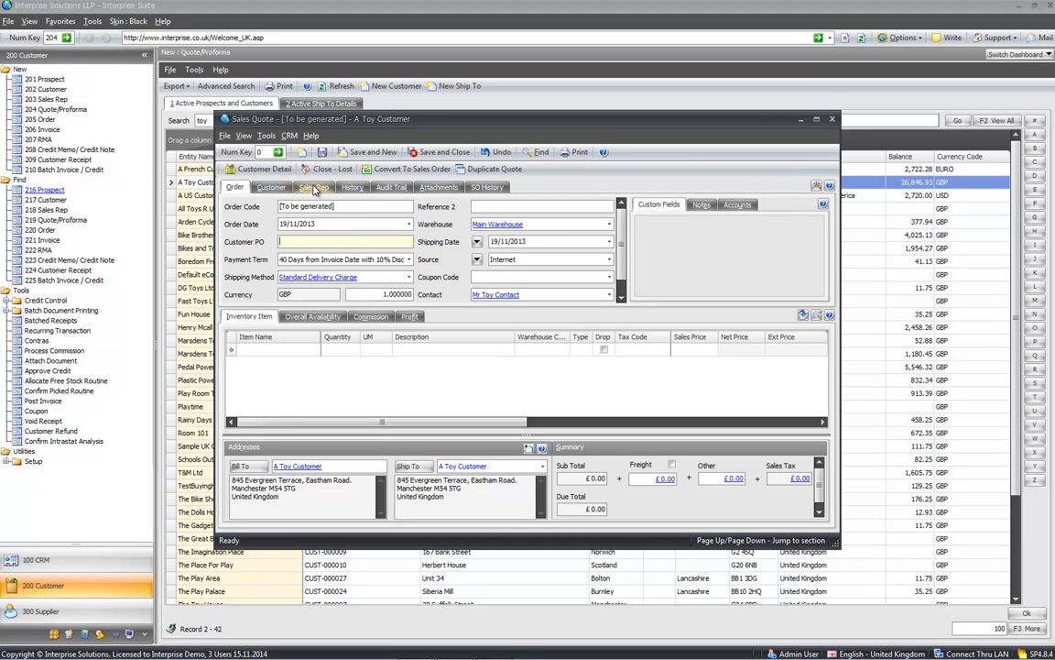
left_click(315, 188)
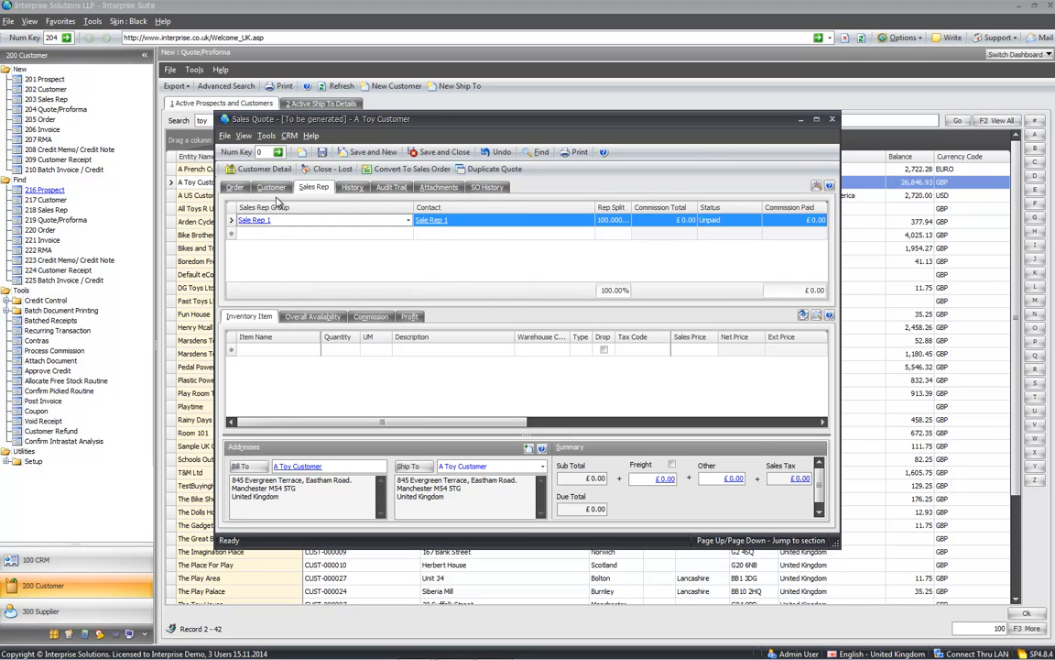
left_click(238, 187)
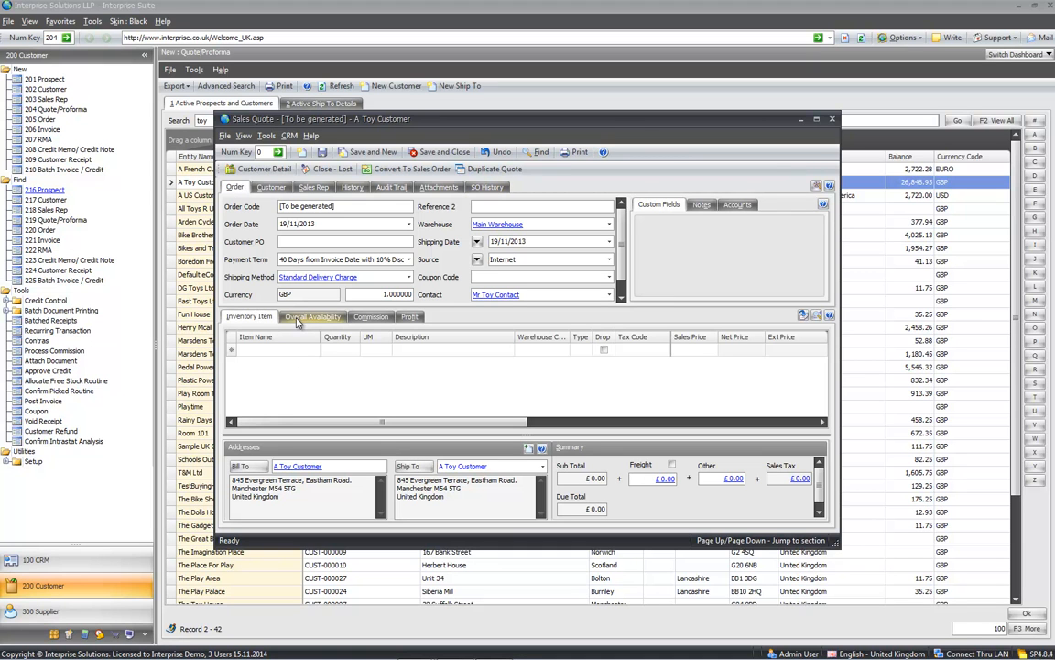
Step: Add the stock items 17" Wheels and 19" SVGA Colour Monitor to the quote
left_click(279, 349)
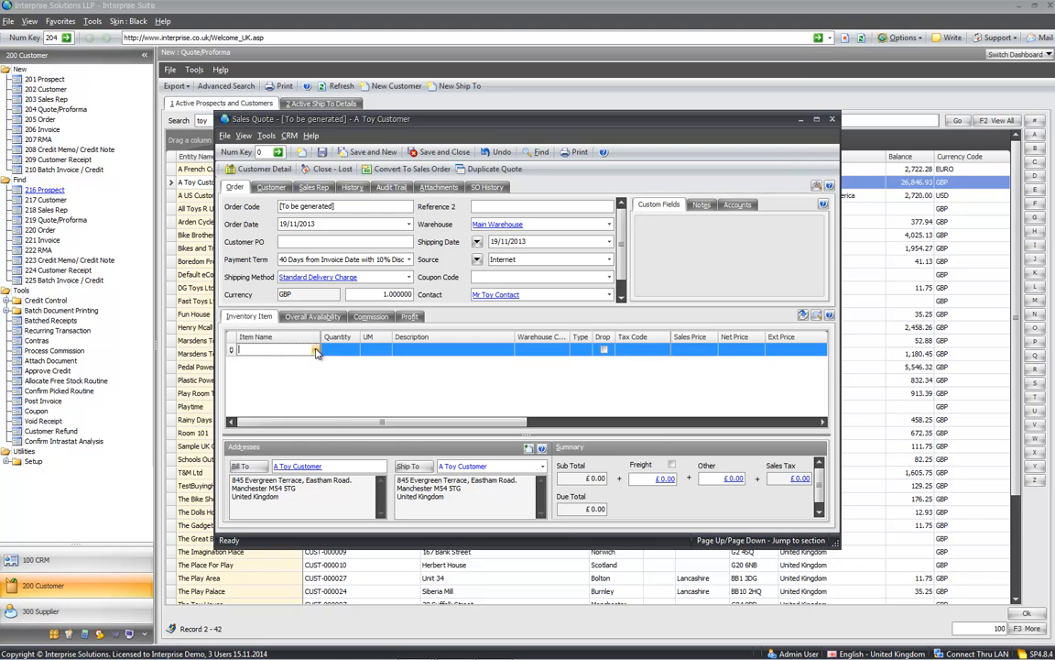
left_click(316, 350)
left_click(265, 412)
left_click(265, 425)
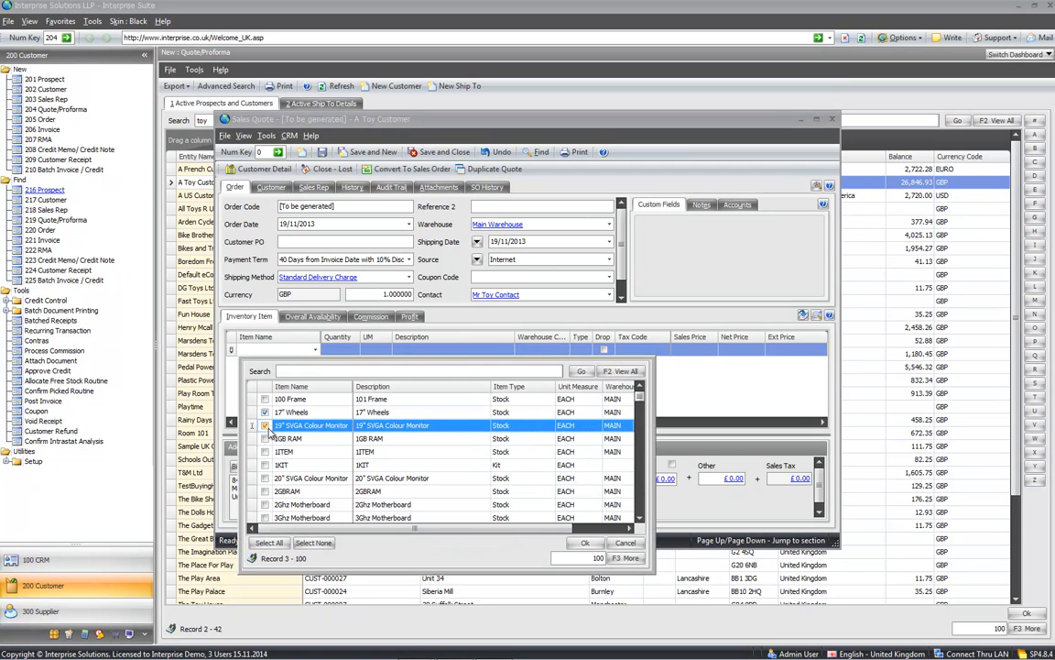
left_click(585, 544)
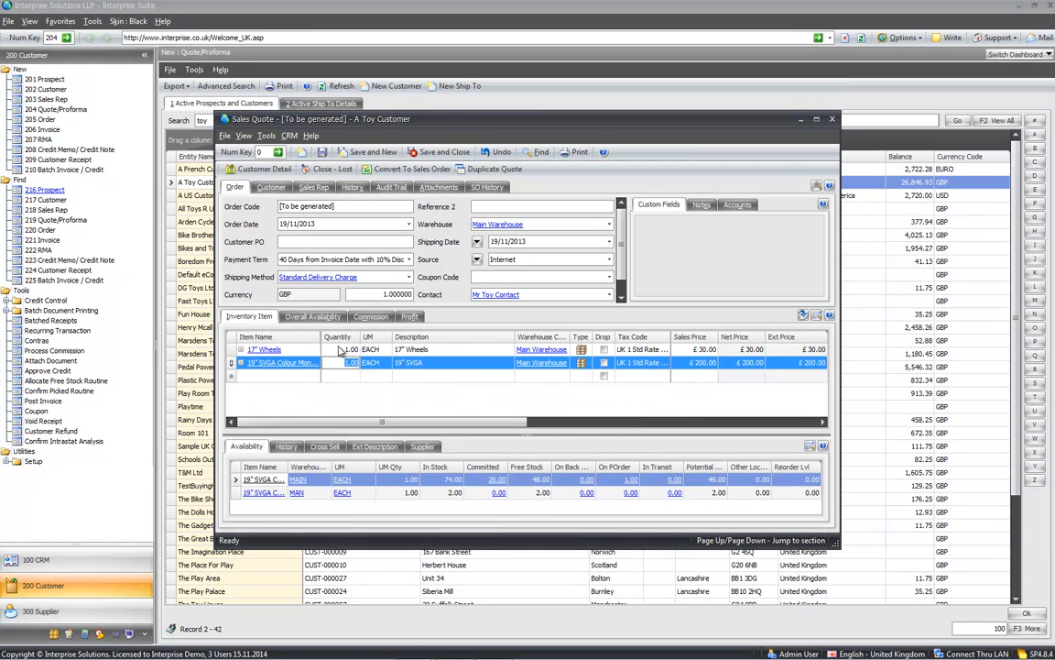
Step: Examine the quote's commission and profit, and the stock availability and sales history of the 17" Wheels
key("Up")
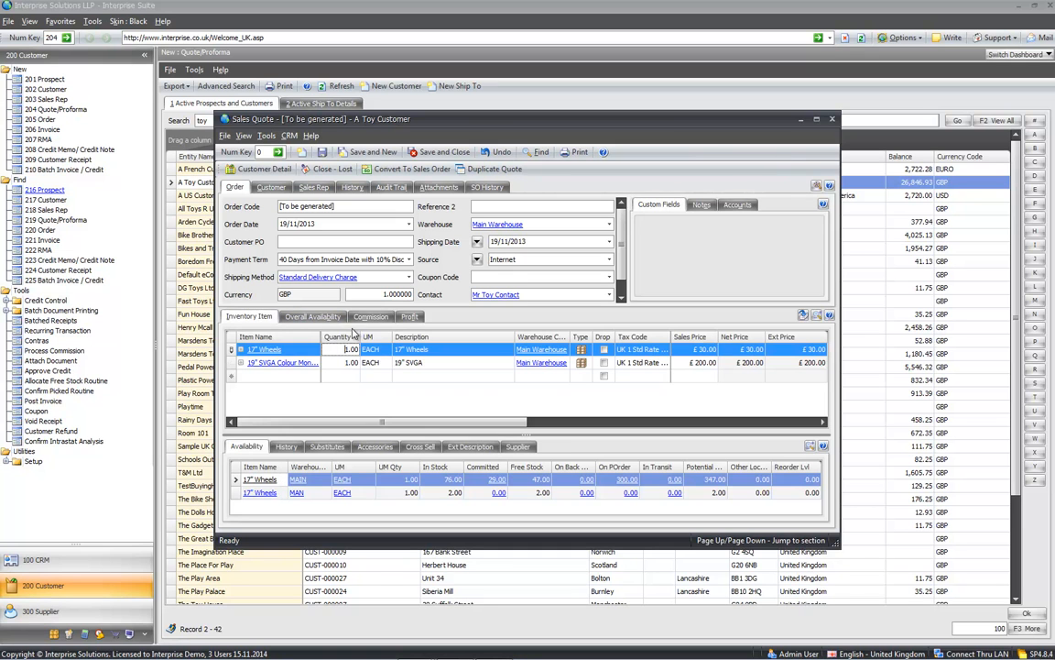
left_click(367, 318)
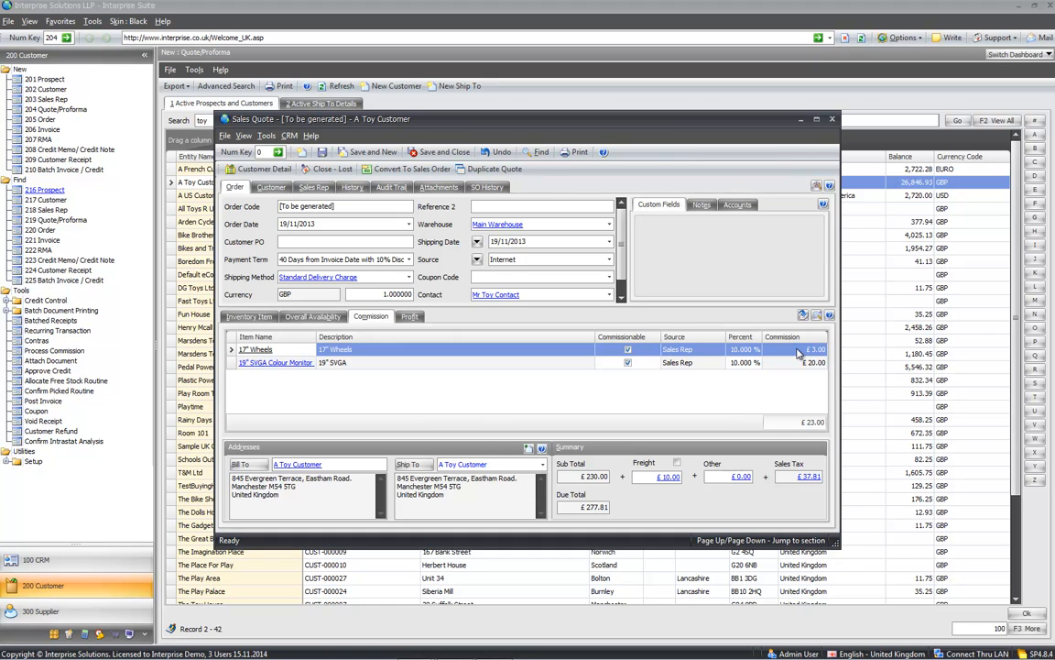
left_click(414, 317)
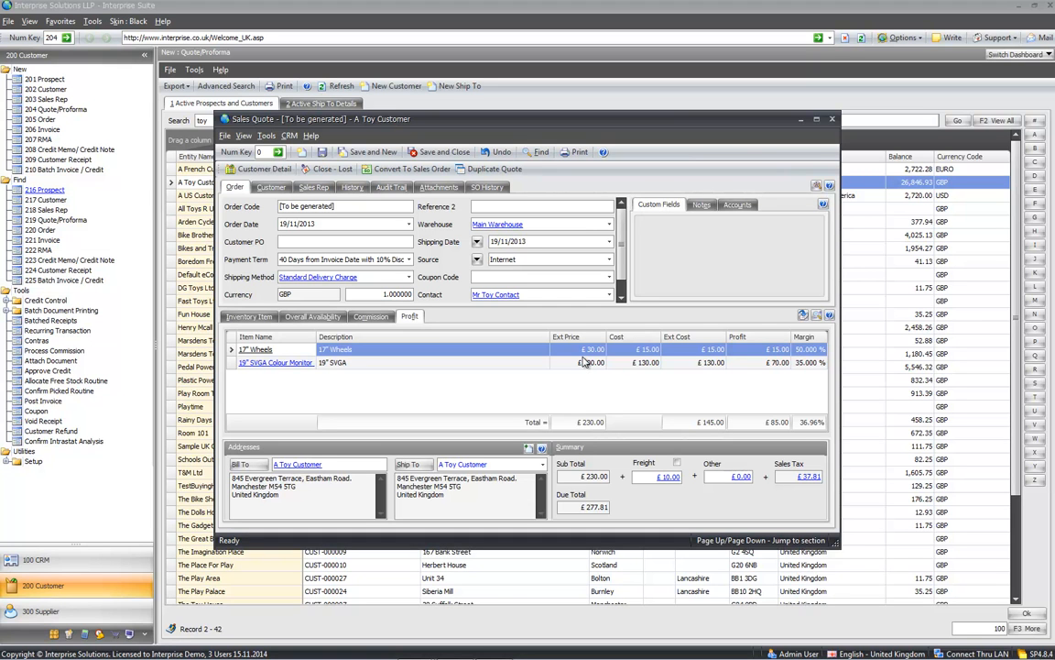
left_click(246, 317)
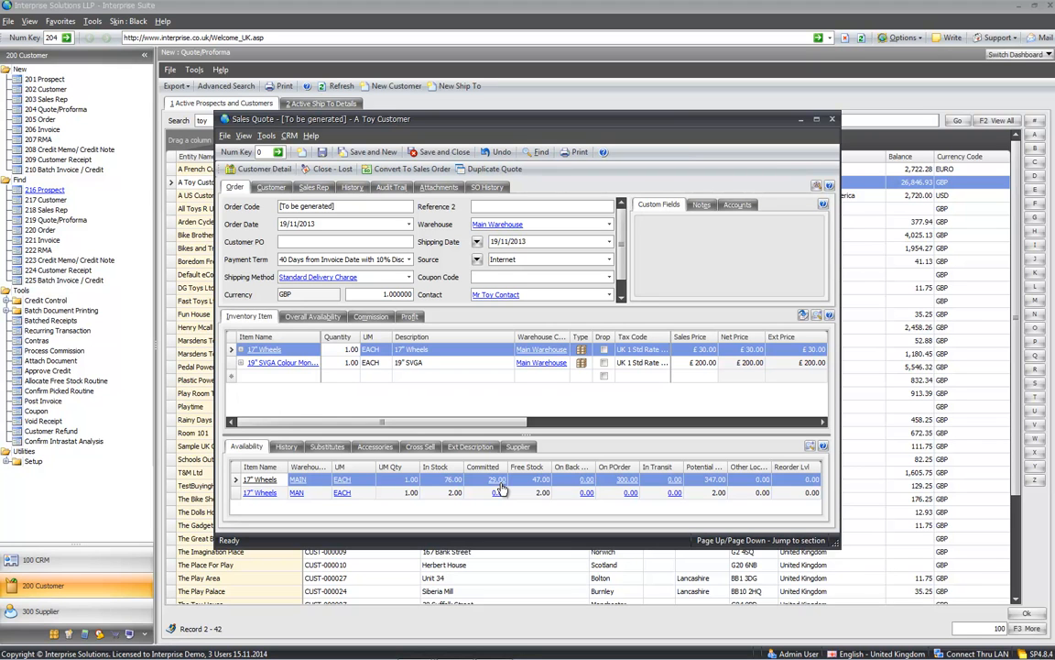
left_click(285, 448)
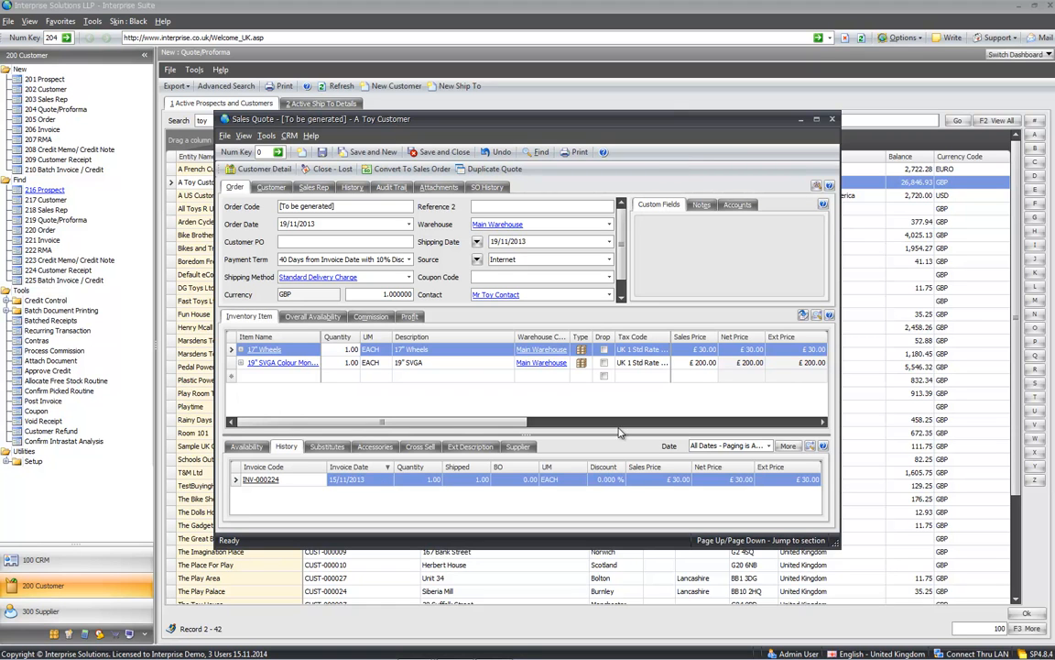
Step: Add the 40GB Hard Disk to the quote from the substitutes of the 17" Wheels
left_click(327, 446)
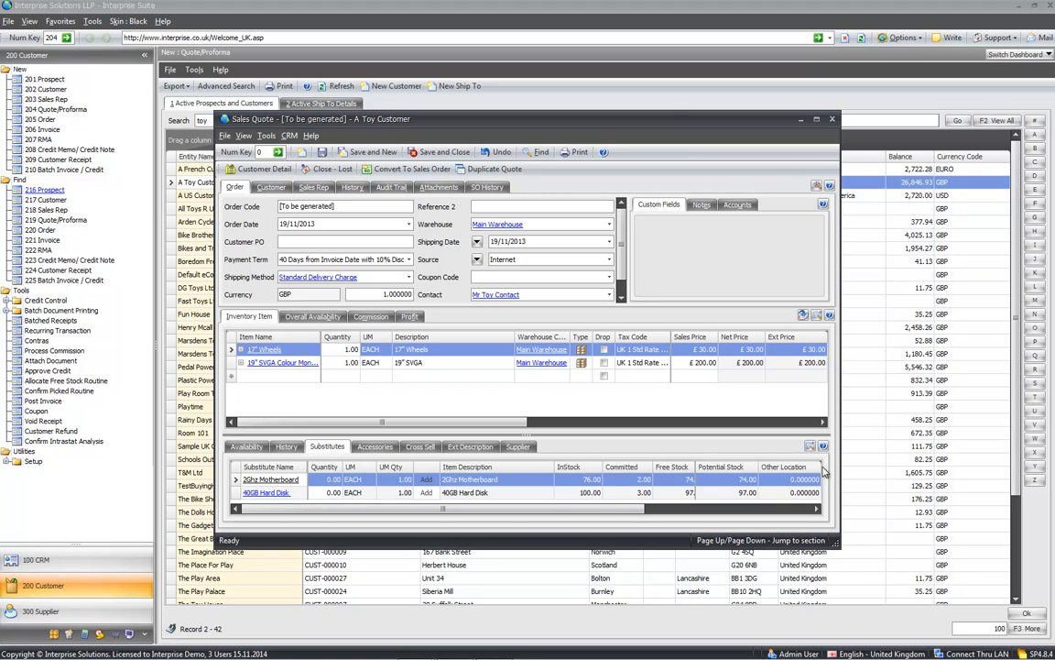
left_click(304, 493)
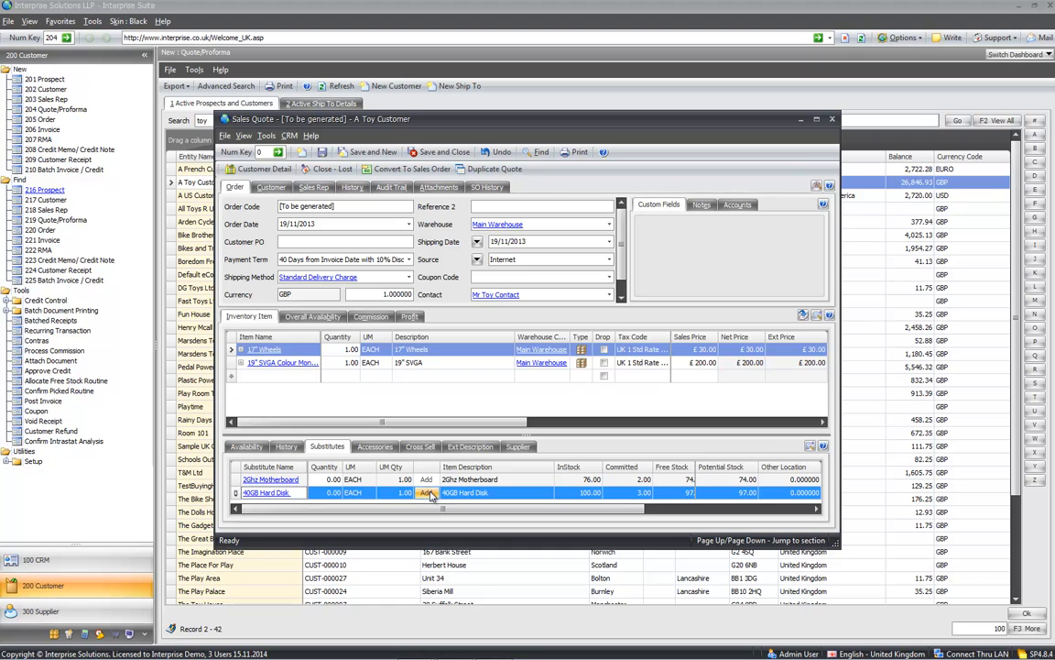
left_click(426, 493)
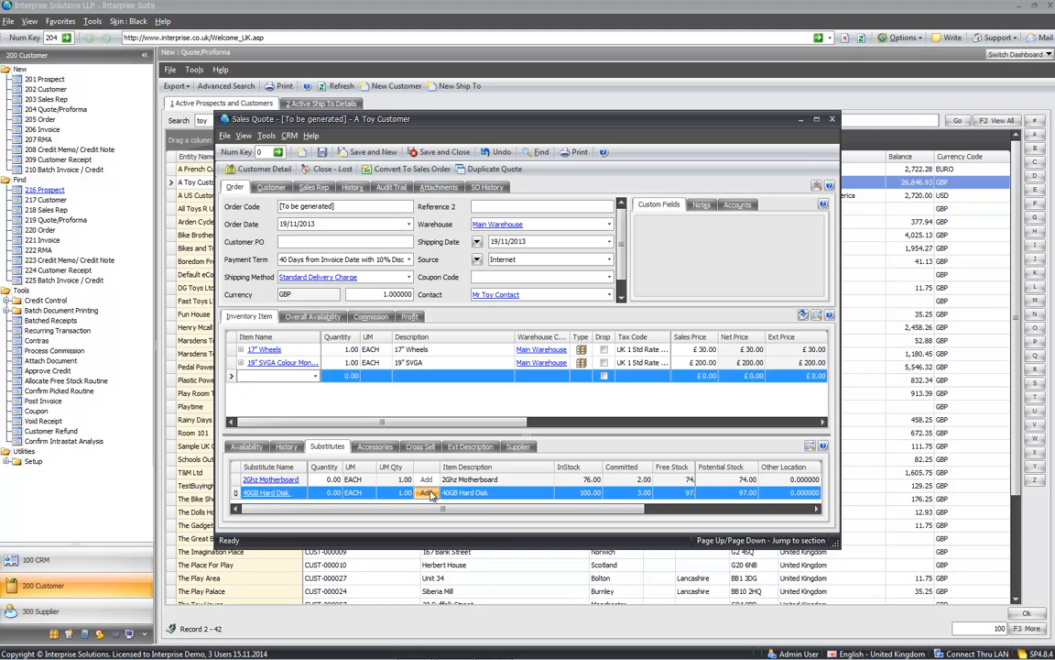
Step: Examine the 40GB Hard Disk's accessories, cross-sell items, extended description, suppliers and stock availability
left_click(376, 447)
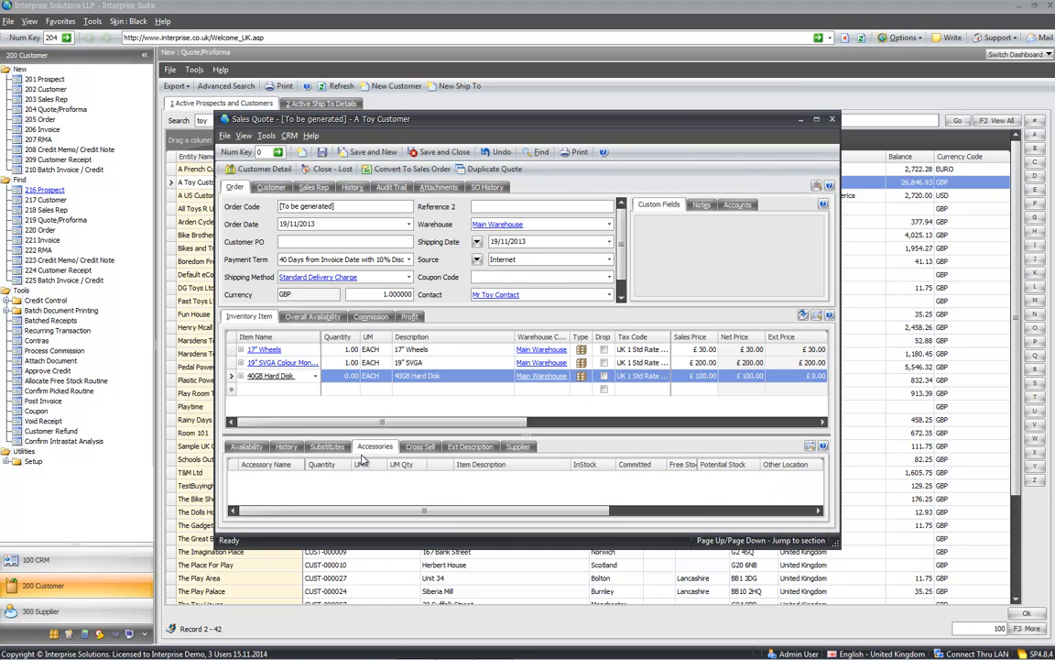
left_click(423, 448)
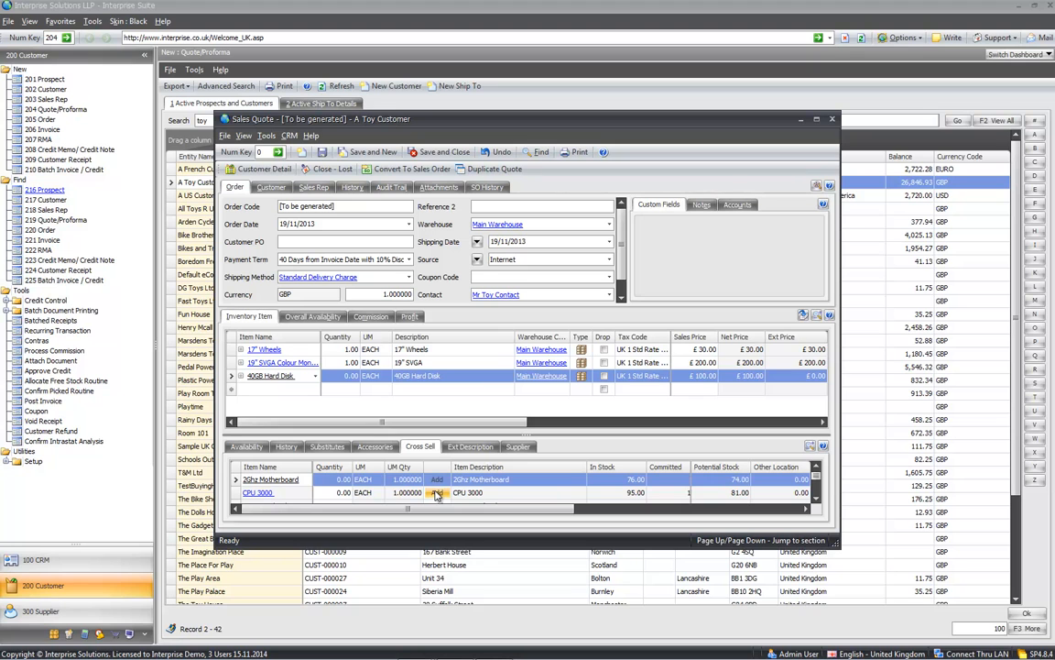
left_click(467, 448)
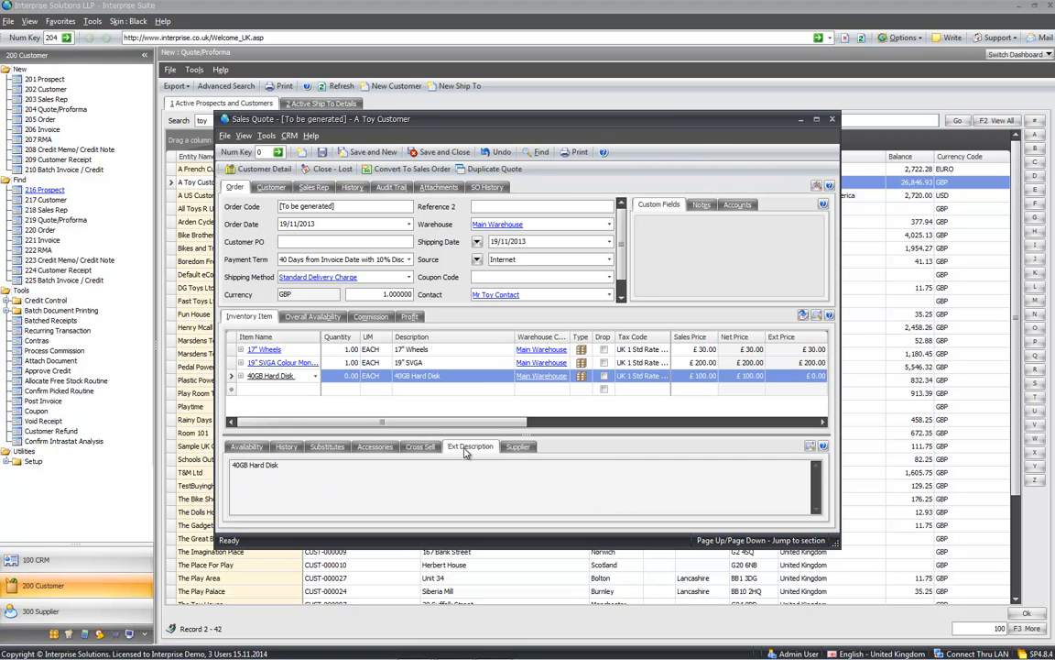
left_click(524, 448)
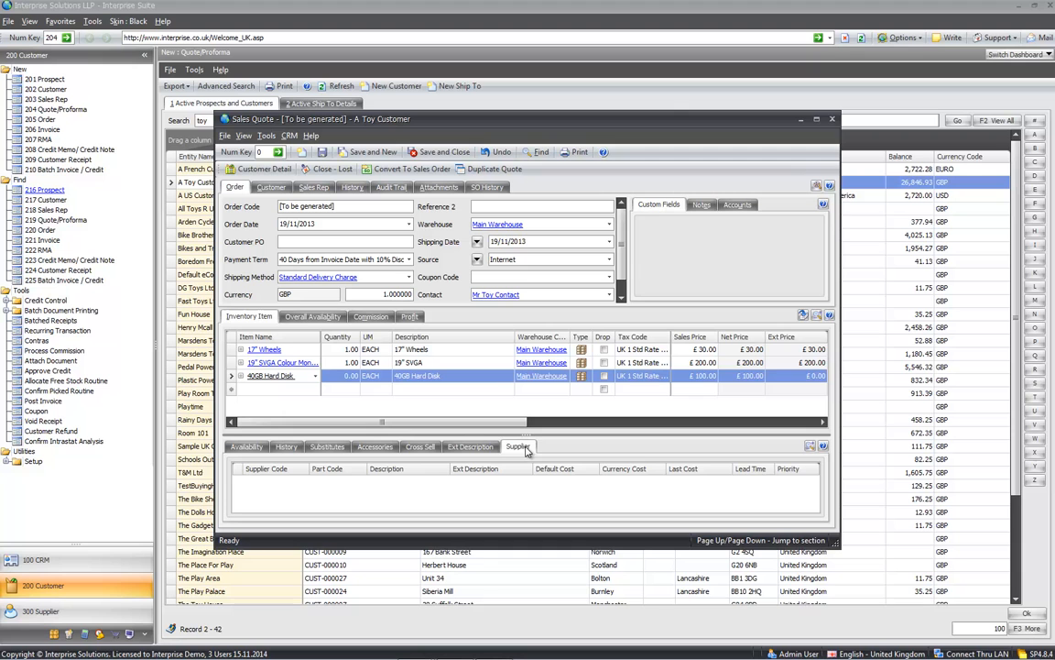
left_click(246, 446)
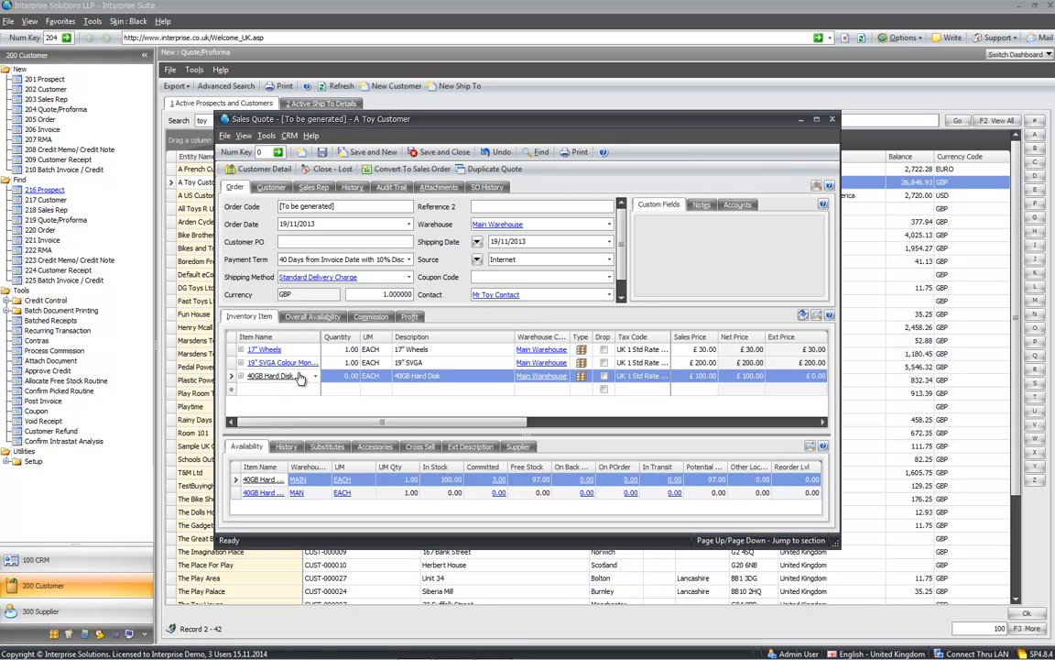
Step: Append "gfygfer gue eugeeugu" to the description of the 40GB Hard Disk line
left_click(458, 377)
type("gfygfu gue eugeeugu")
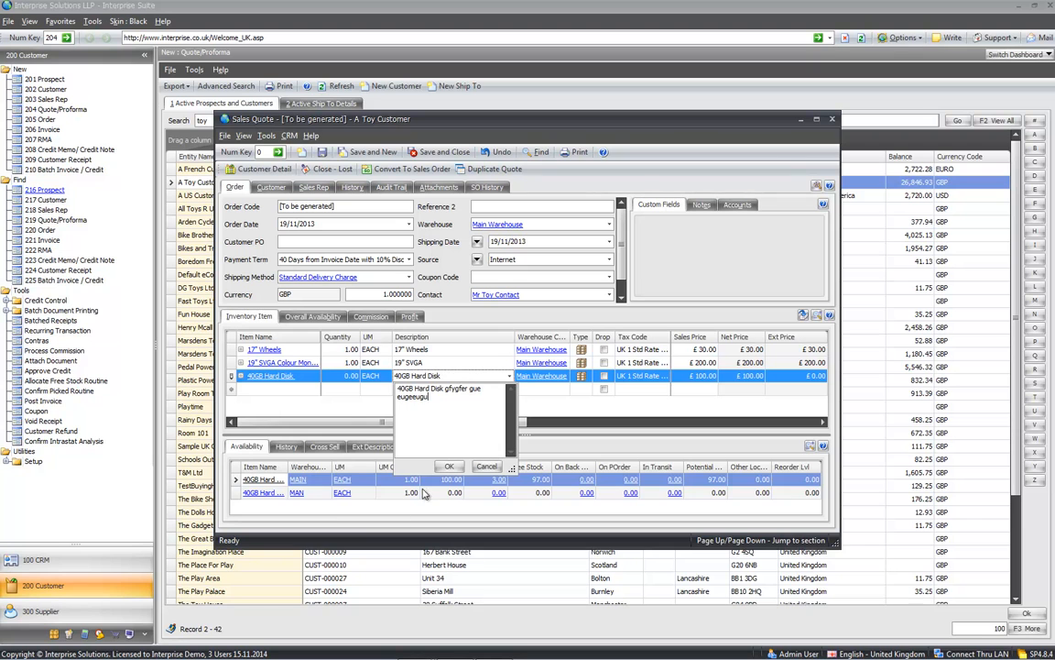
left_click(452, 468)
Step: Add a NONSTOCK line to the quote with quantity 1, description "text iotem" and sales price £100.00
left_click(273, 391)
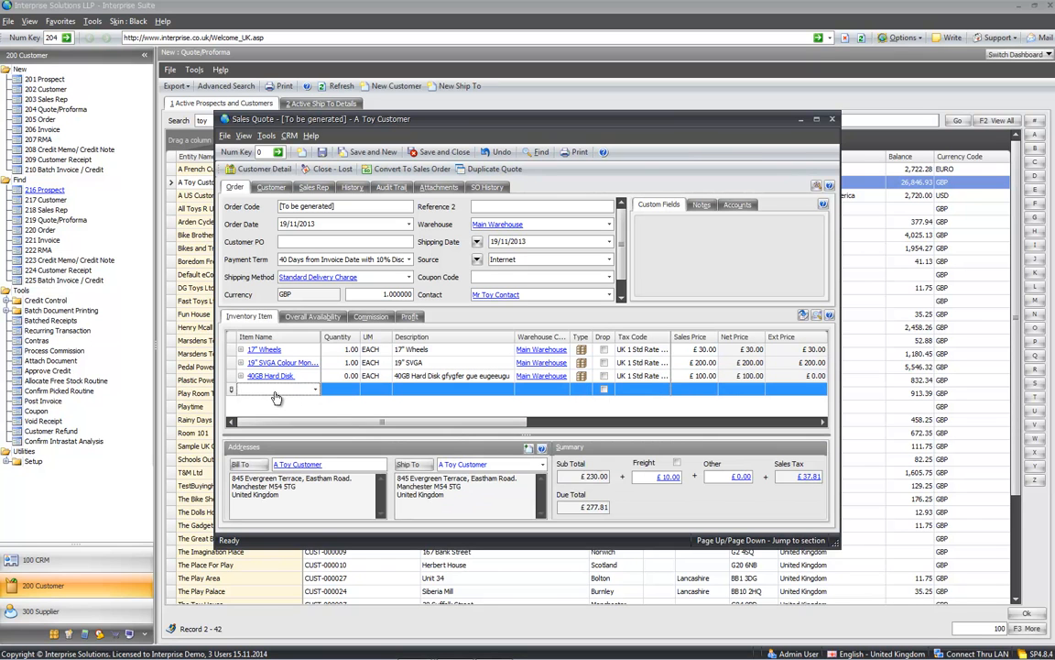
key("Tab")
type("1")
key("Tab")
key("Tab")
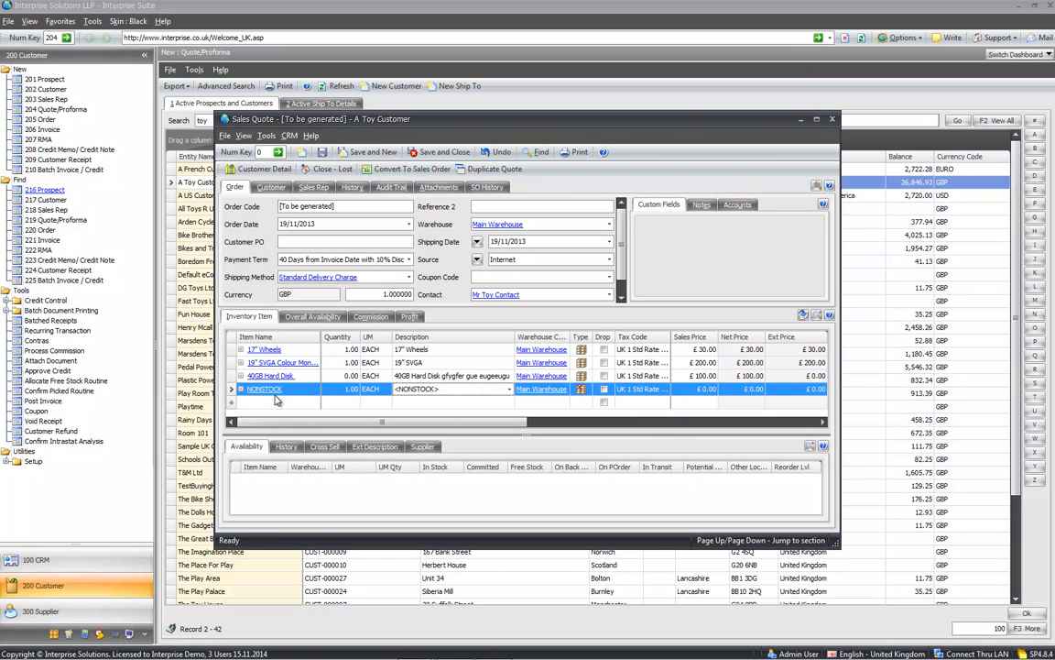
key("F4")
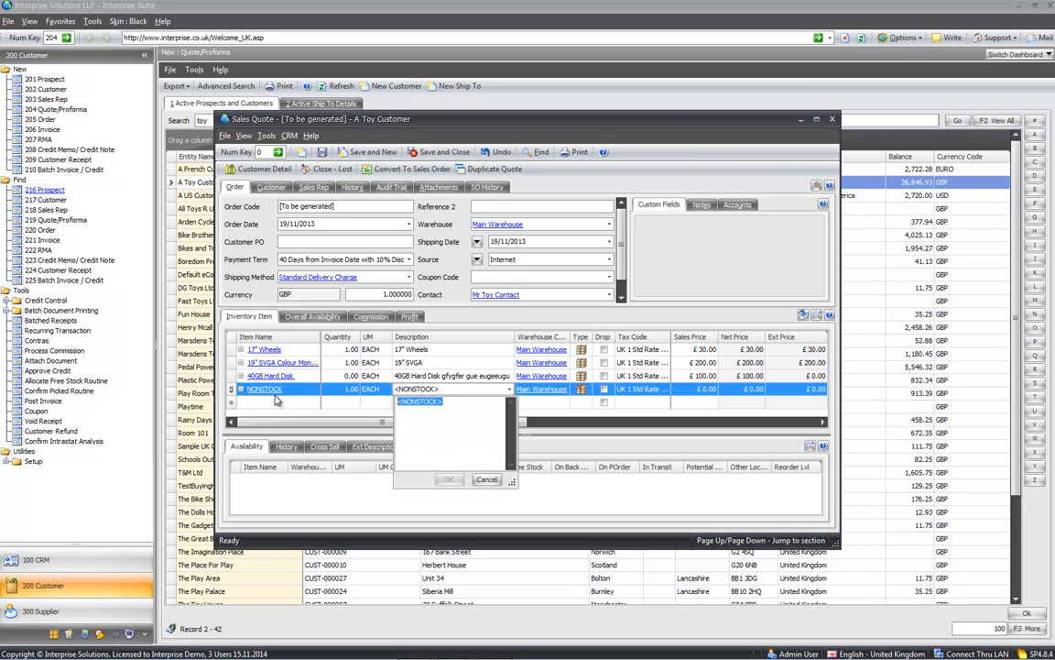
type("text iotem")
left_click(449, 479)
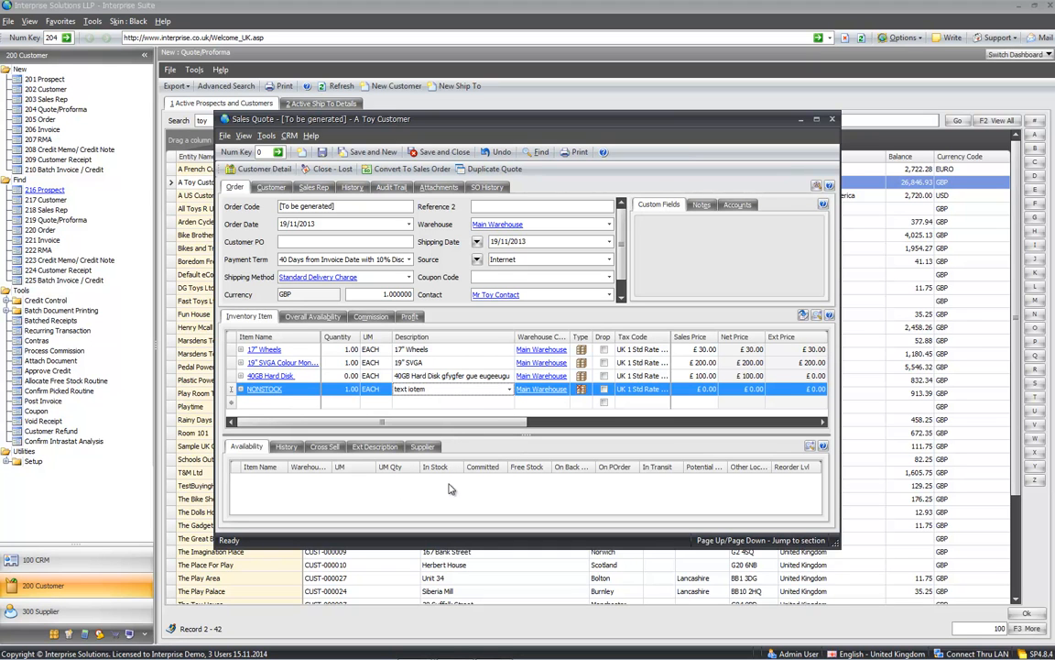
key("Tab")
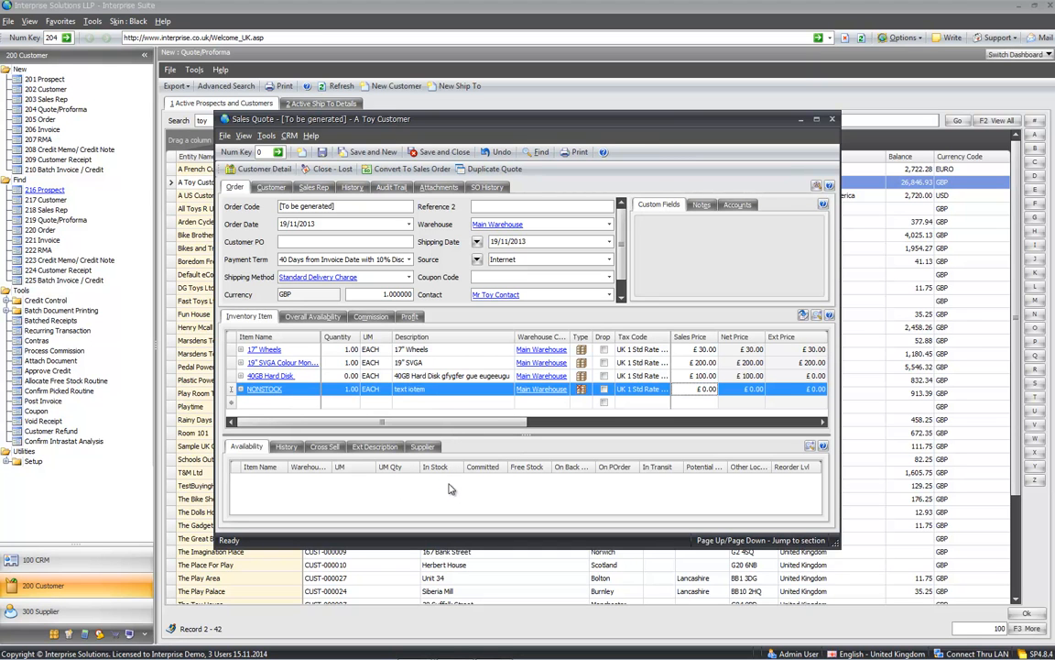
key("Return")
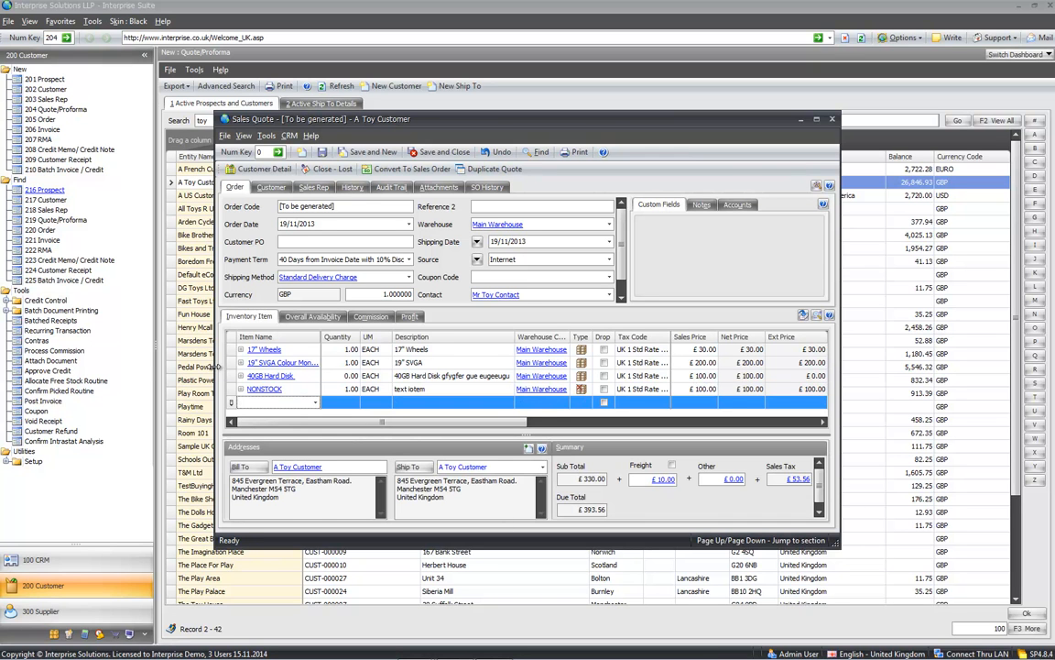
Step: Widen the quote window and examine the item lines' GL account, pricing, discount, due date and cost columns
left_click_drag(217, 368, 102, 368)
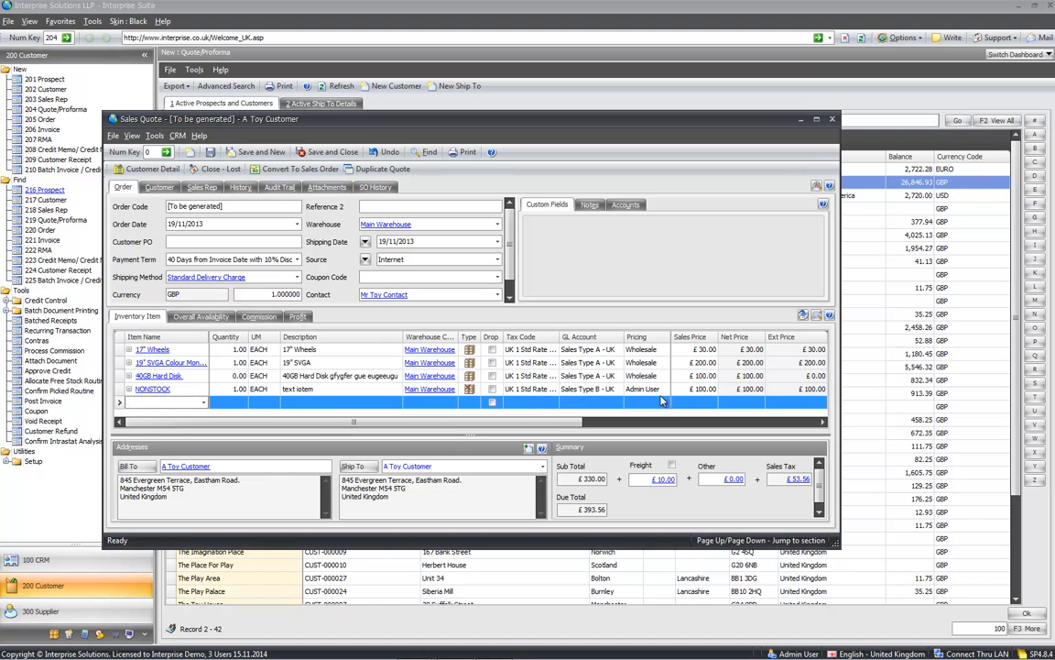
left_click_drag(561, 421, 786, 420)
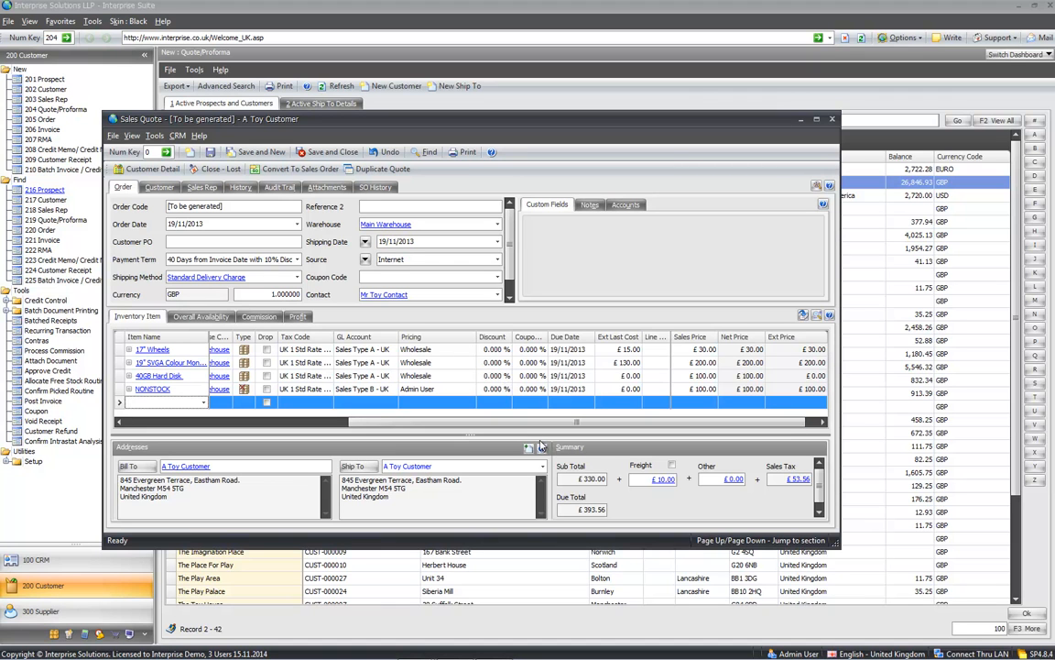
left_click_drag(560, 423, 305, 430)
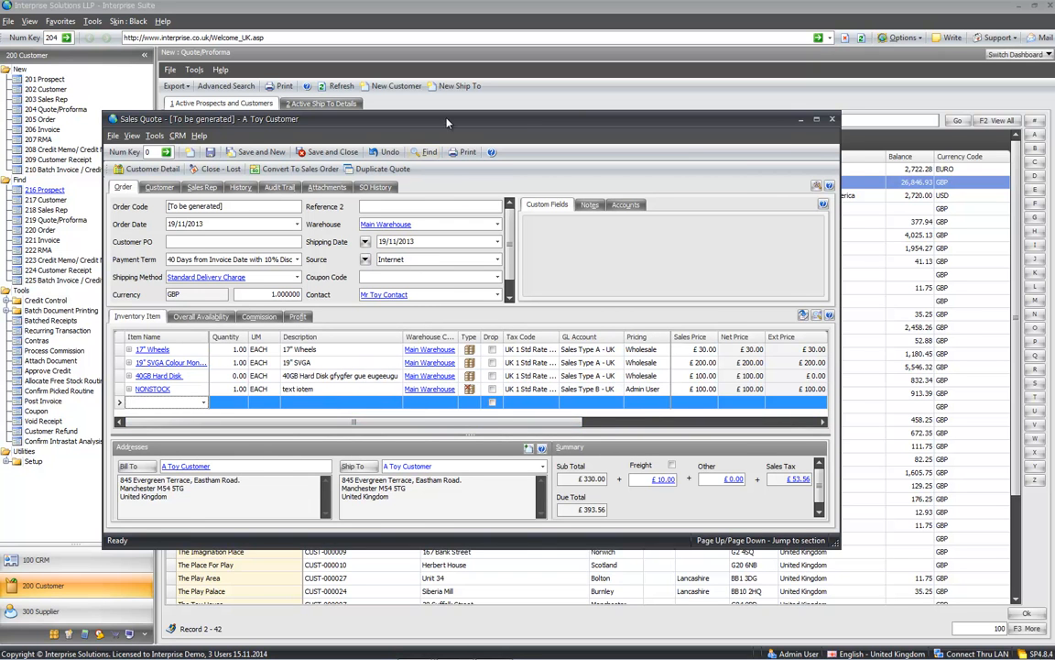
left_click_drag(475, 124, 582, 126)
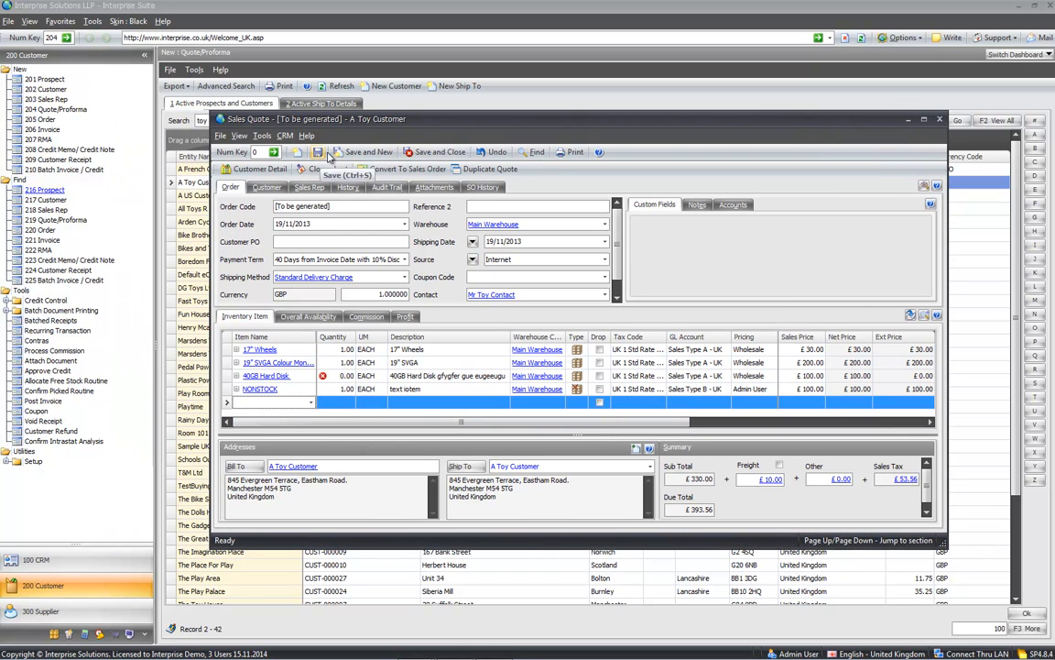
Step: Set the quantity of the 40GB Hard Disk line to 10
left_click(345, 376)
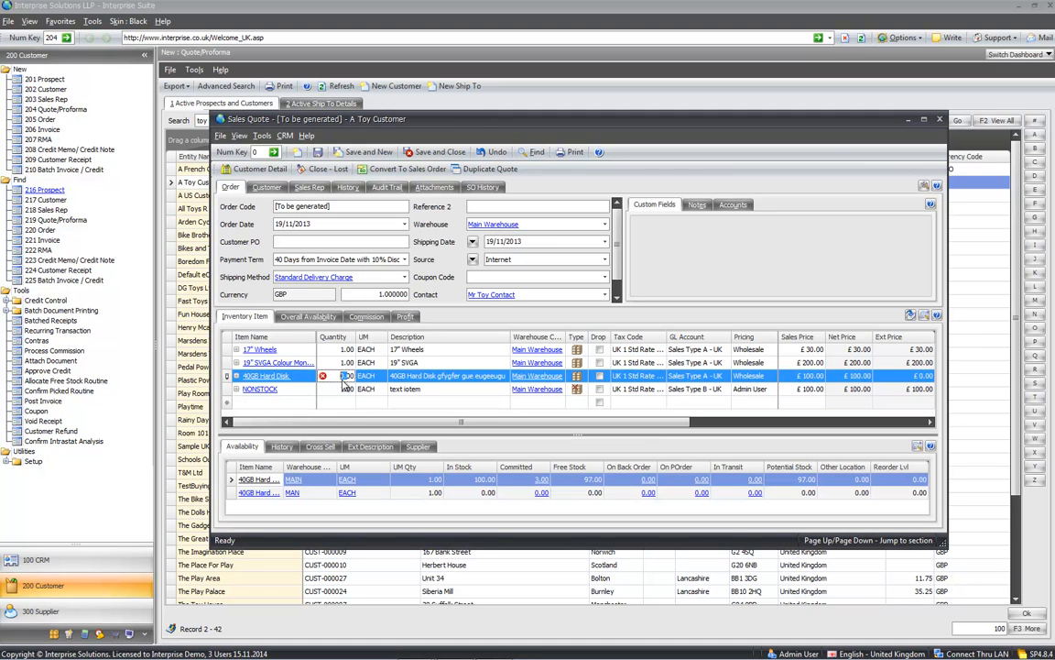
type("100")
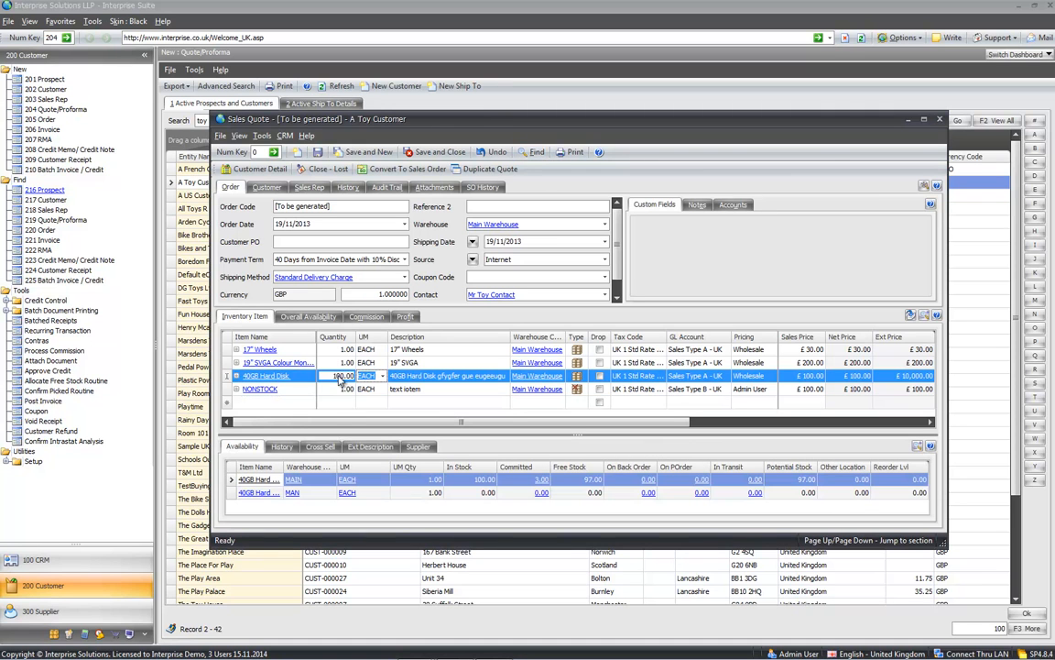
key("Tab")
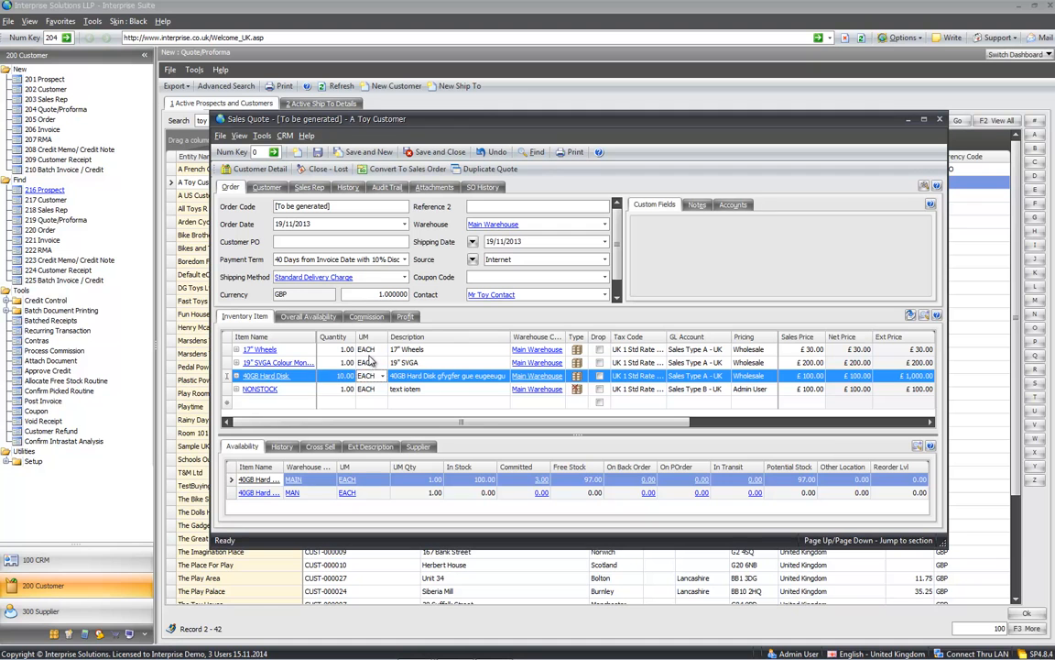
Step: Save the quote through printing, preview its Quote report, and select Email as the destination before closing the print settings
left_click(573, 153)
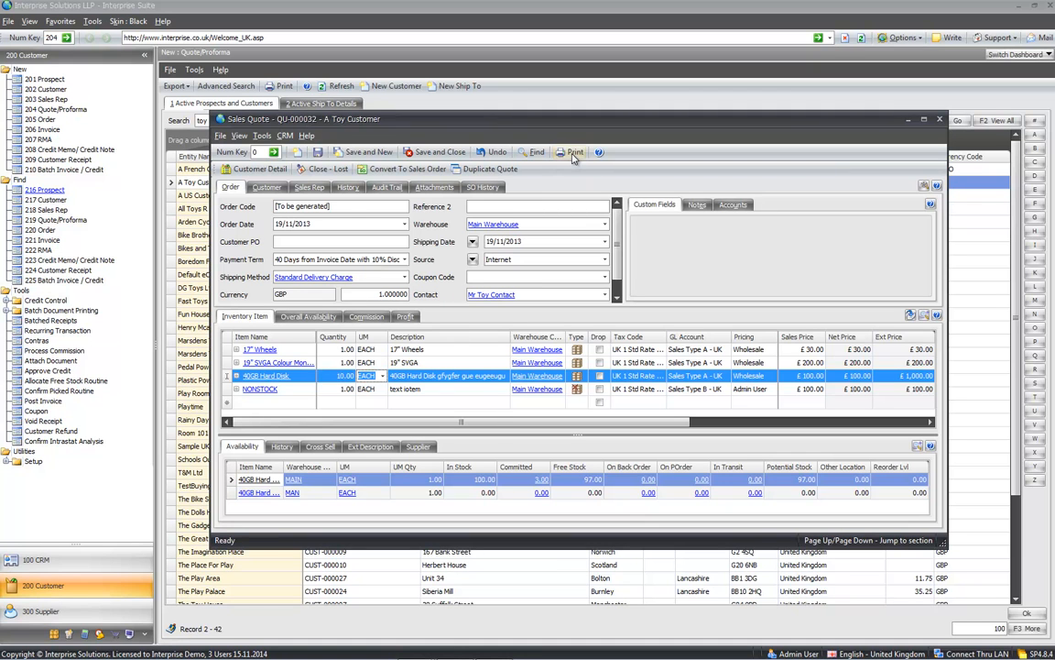
left_click(297, 262)
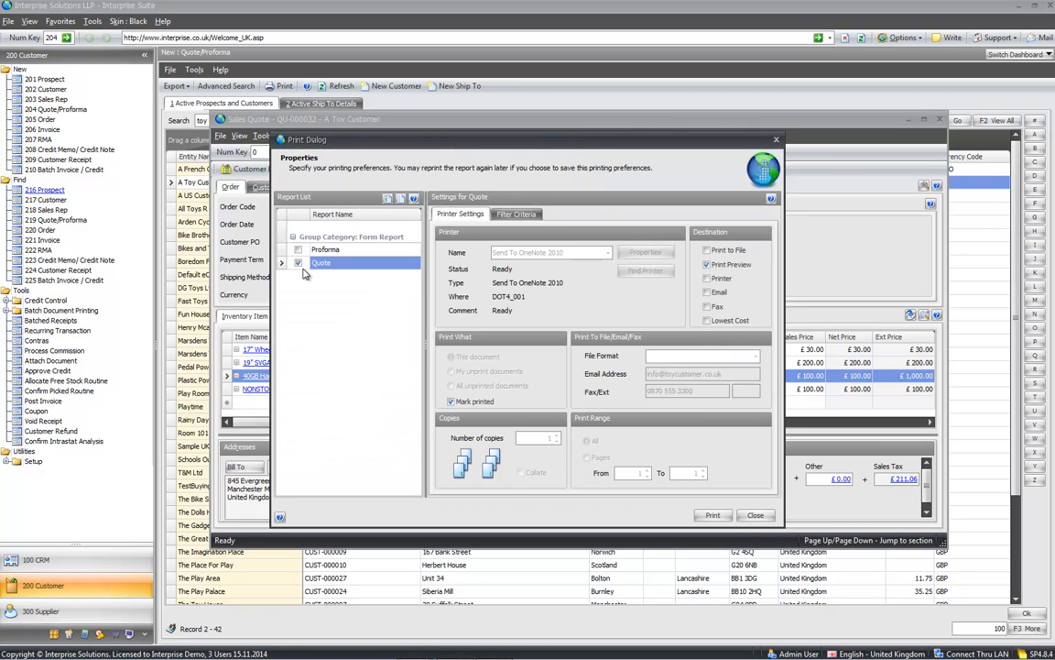
left_click(713, 515)
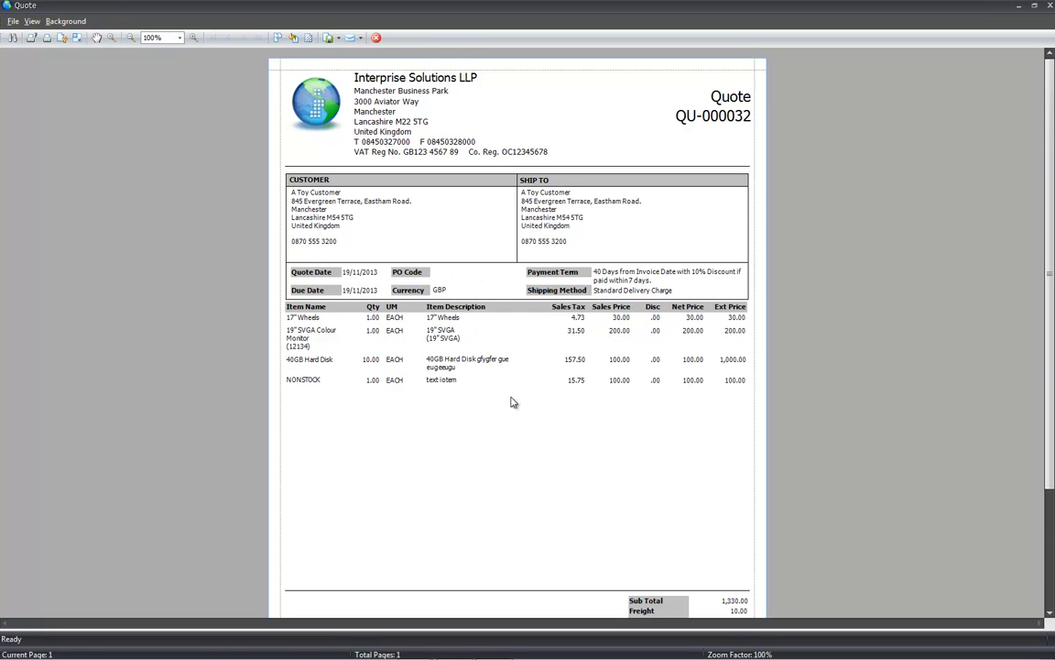
scroll(511, 400, "down", 3)
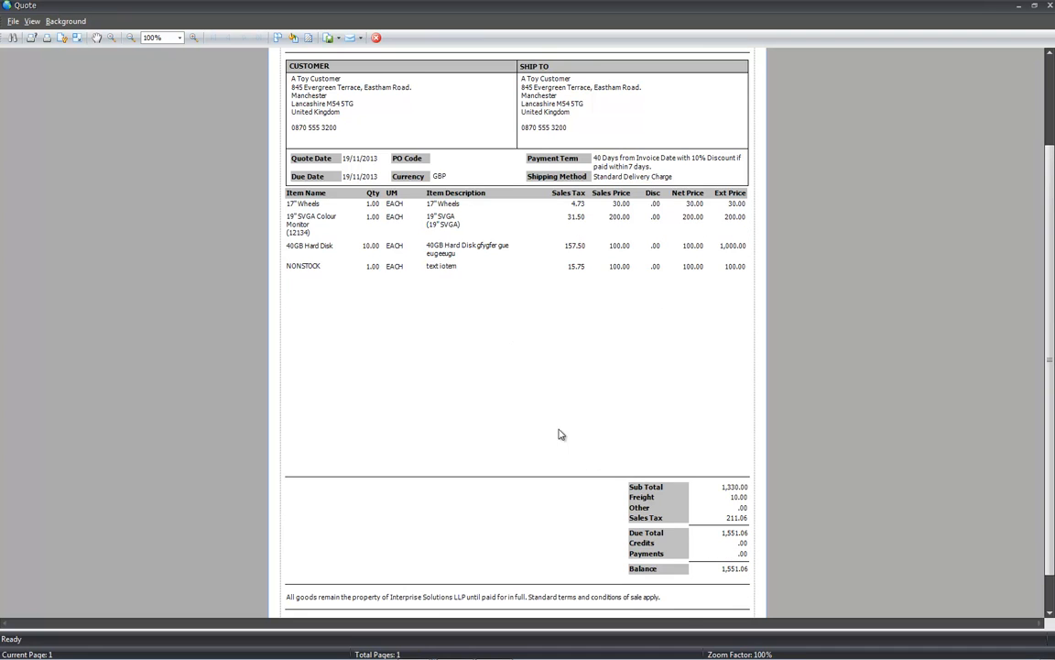
scroll(533, 385, "up", 3)
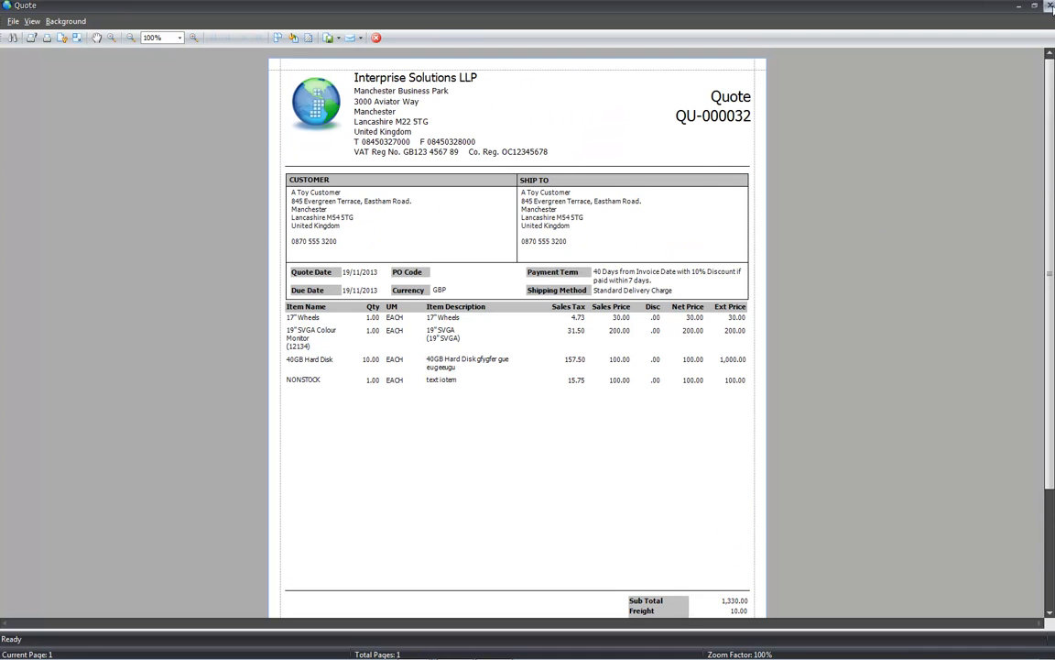
left_click(1050, 7)
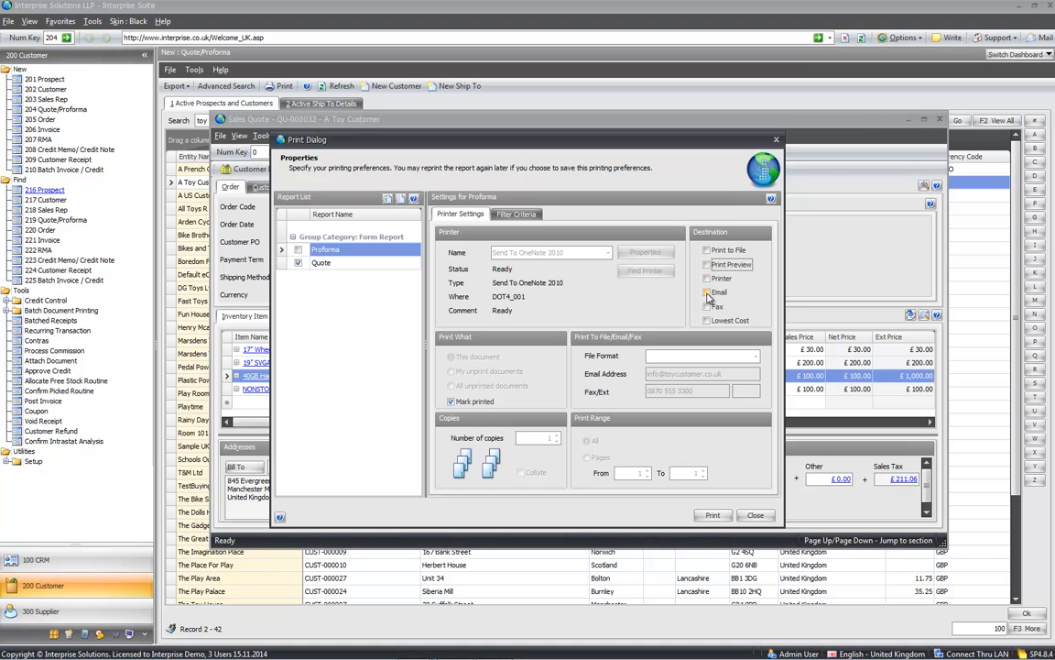
left_click(706, 292)
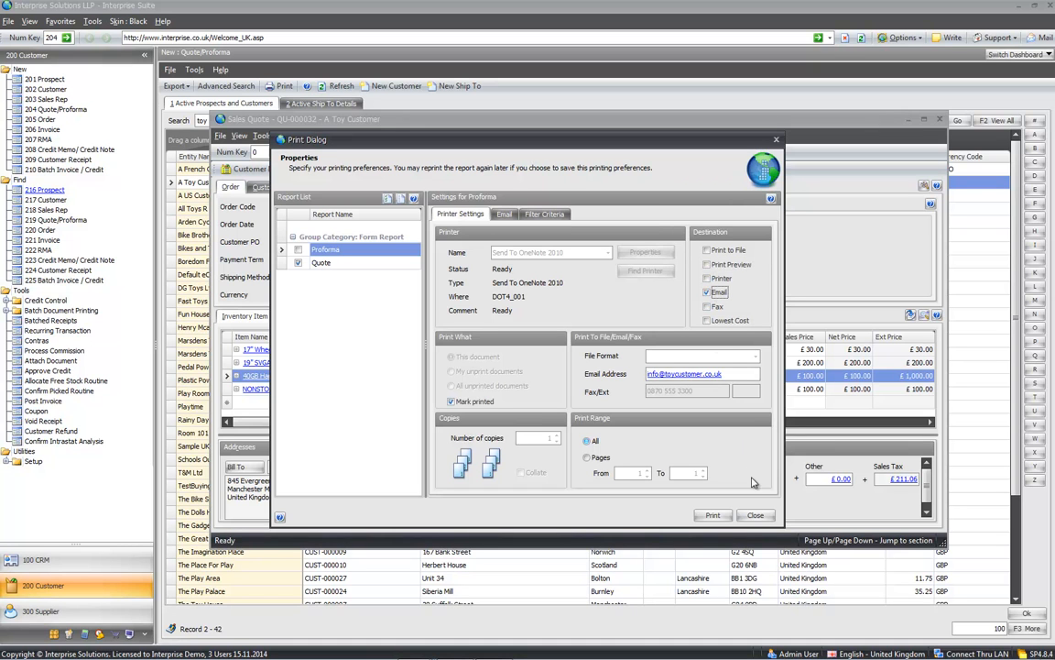
left_click(754, 514)
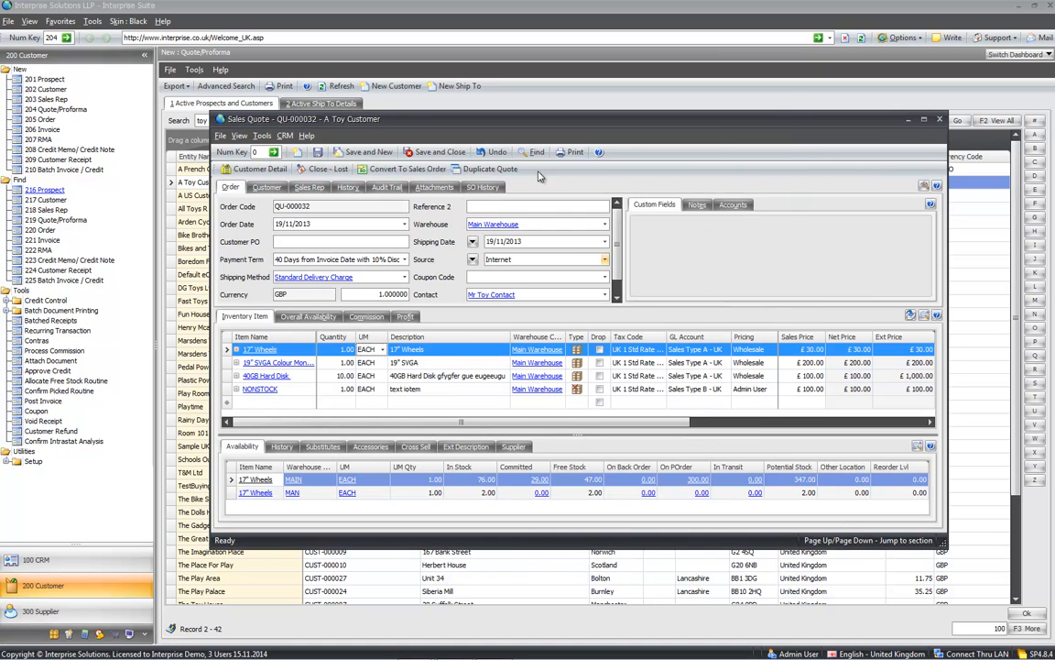
Step: Examine the options for duplicating the quote to a different customer, and cancel the duplication
left_click(489, 171)
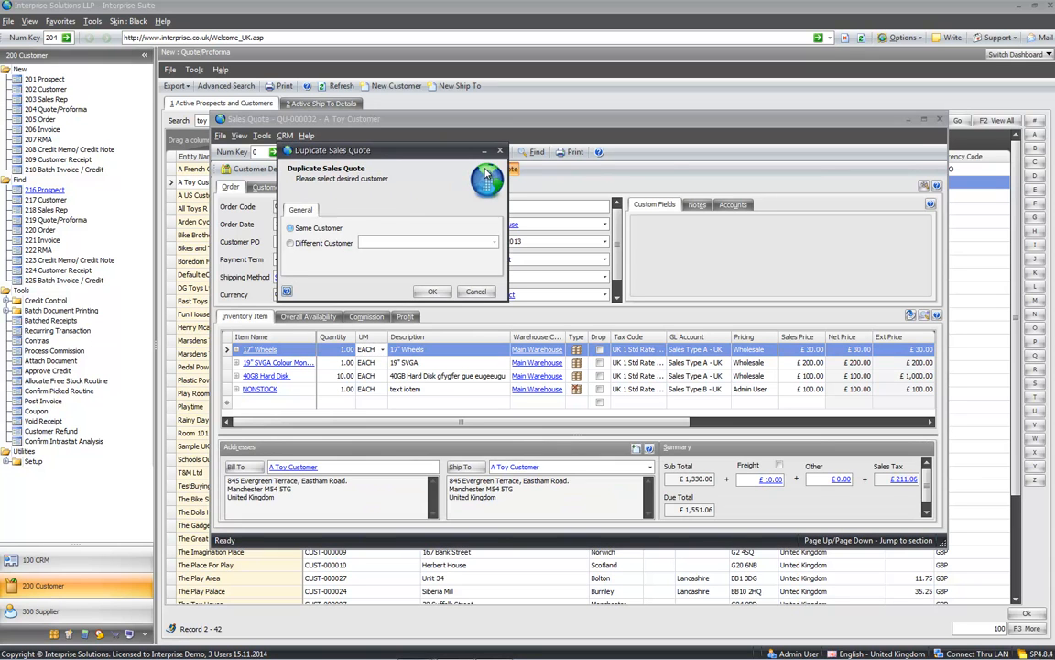
left_click(308, 246)
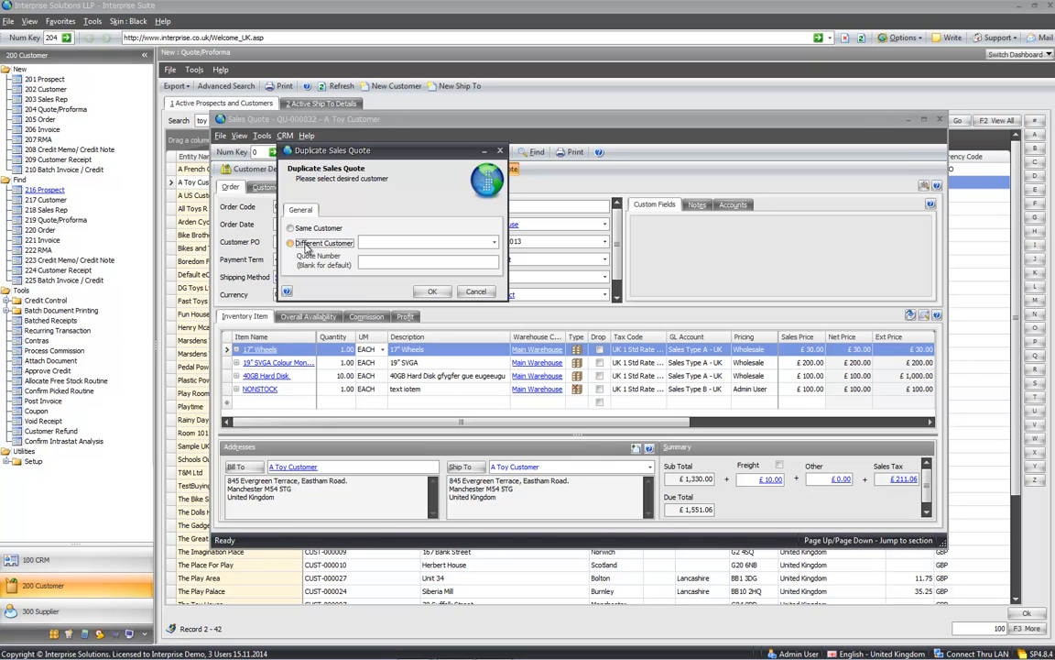
left_click(476, 292)
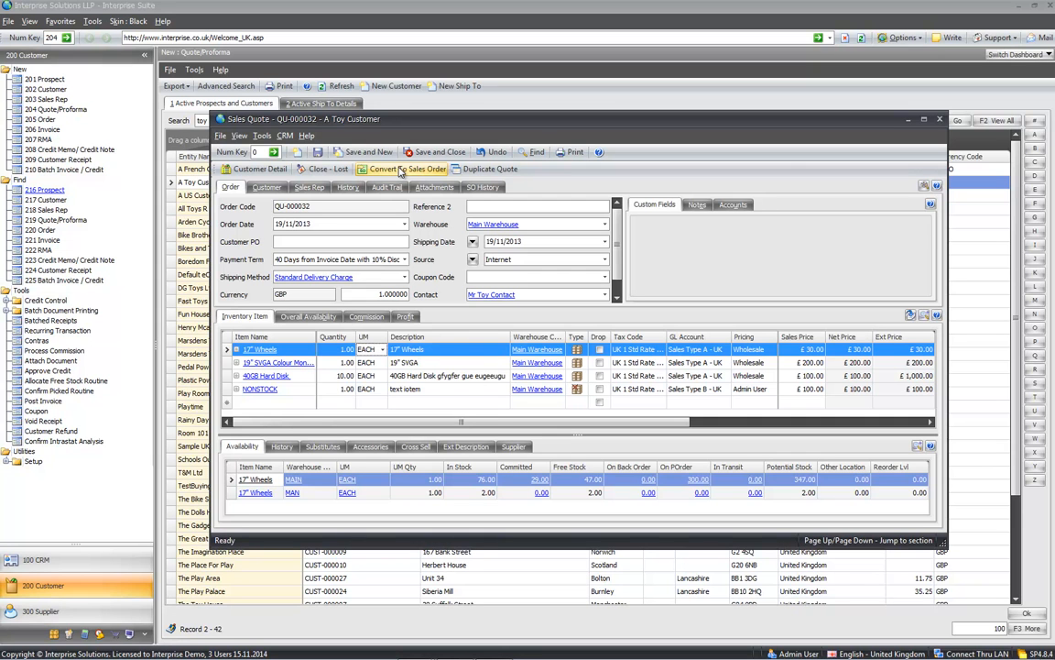
Step: Save and close the quote, and reopen it from the list of open sales quotes
left_click(436, 151)
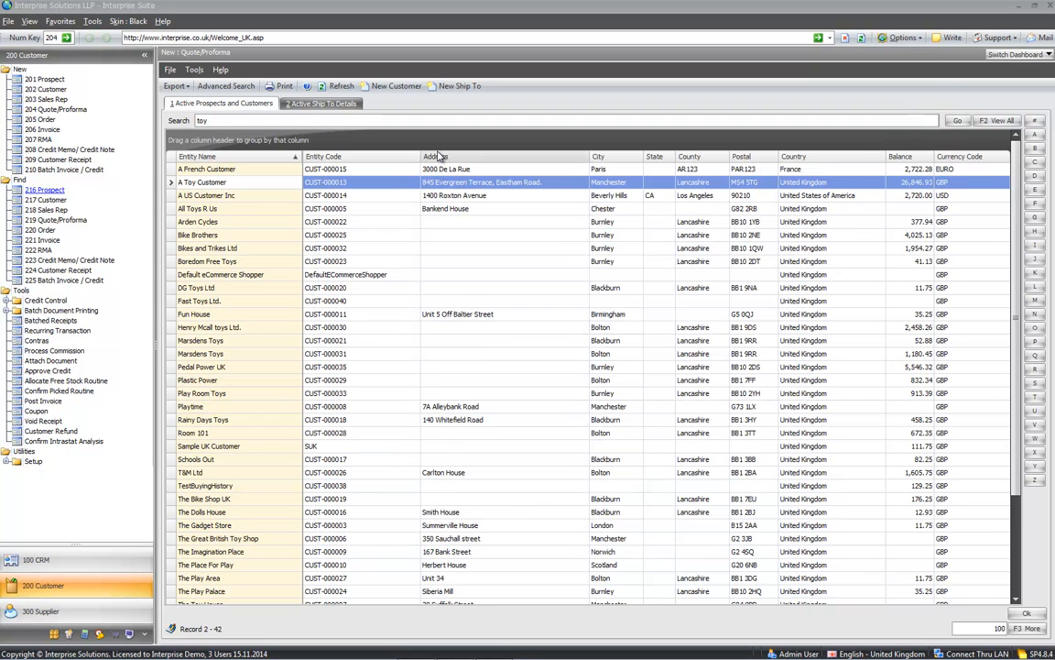
left_click(119, 221)
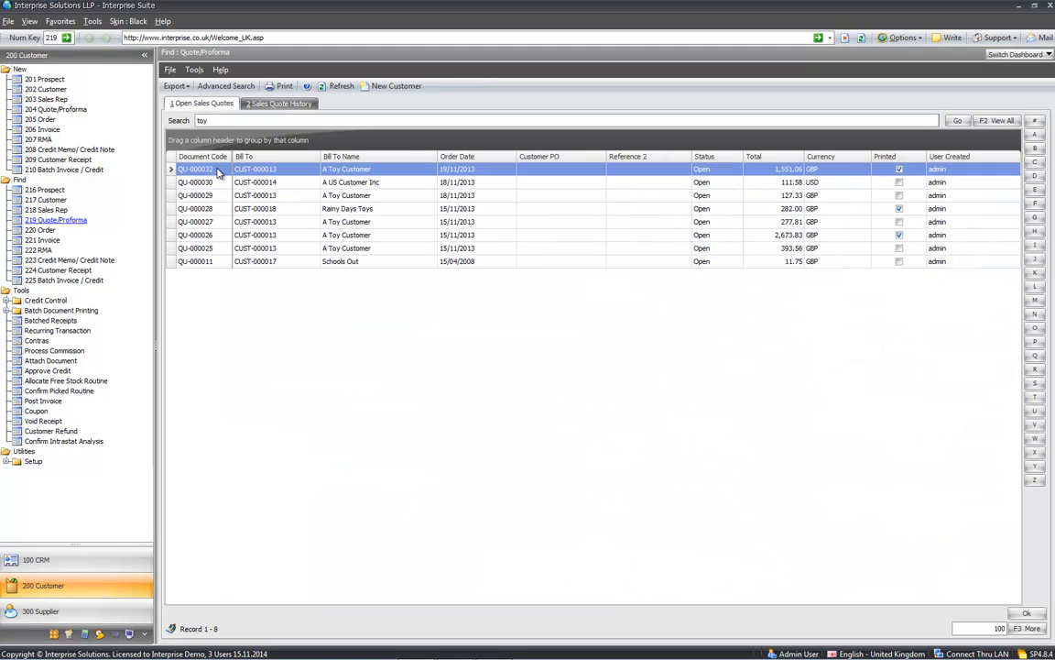
double_click(218, 170)
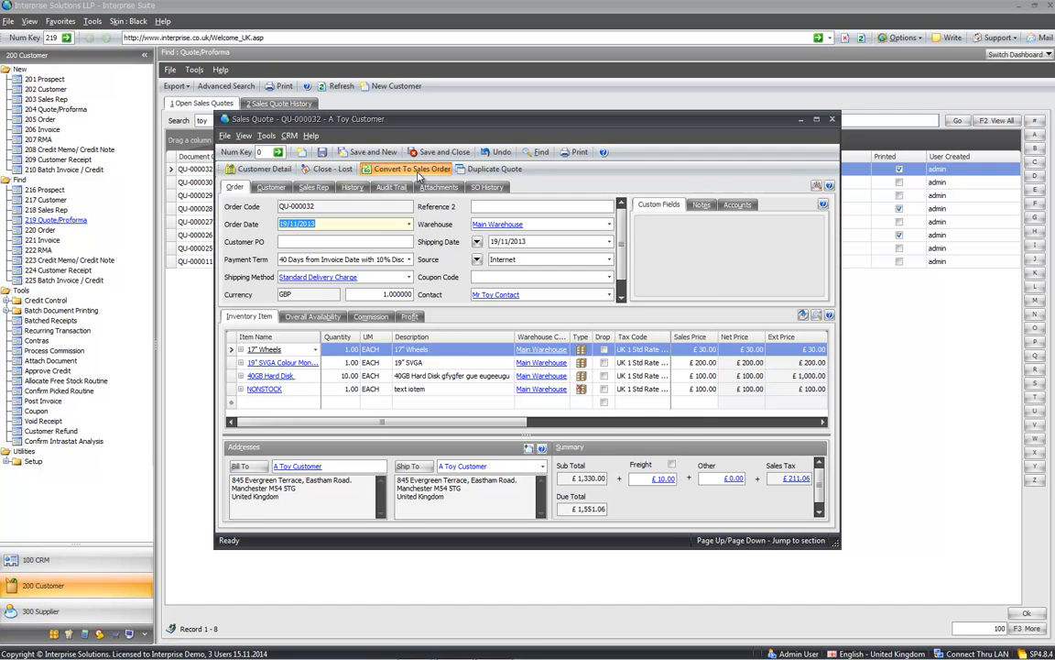
Step: Convert the quote to a sales order, view the resulting order, and close both documents
left_click(415, 169)
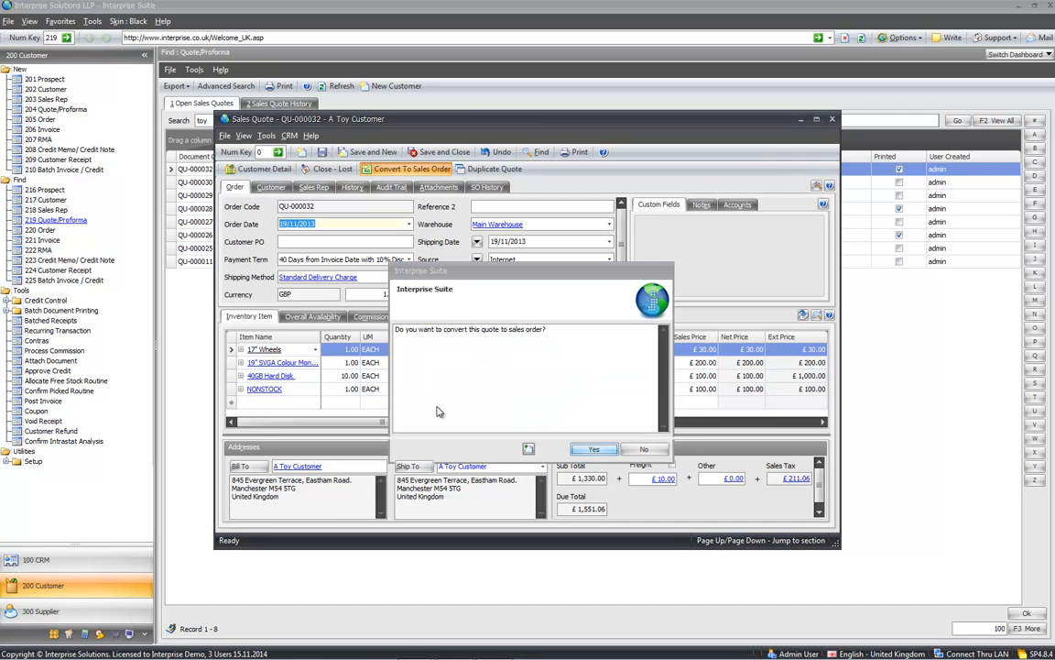
left_click(594, 449)
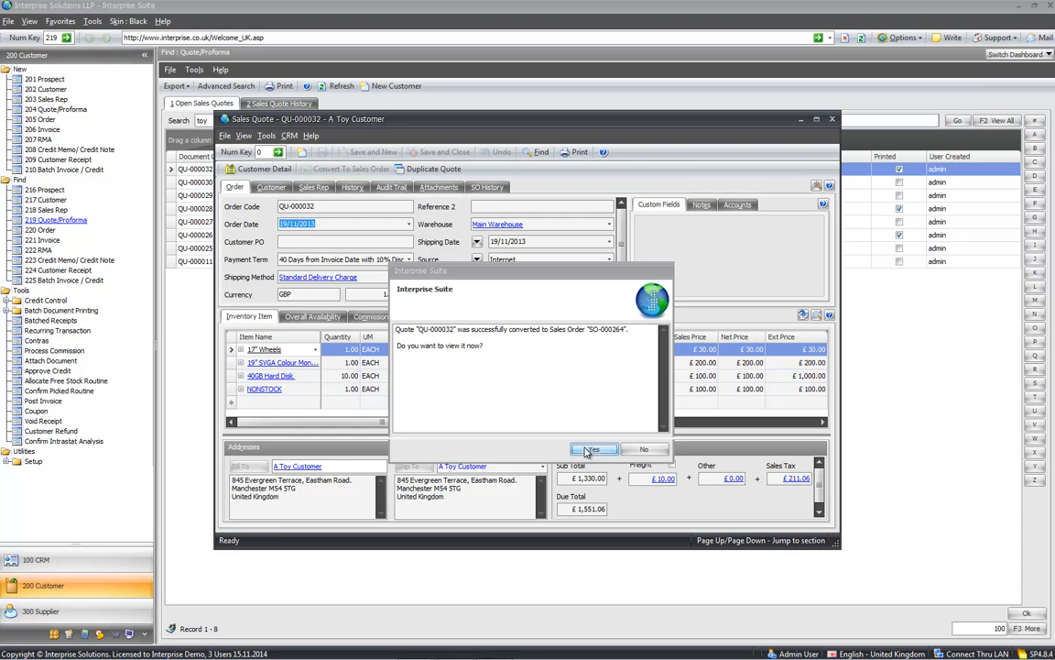
left_click(589, 450)
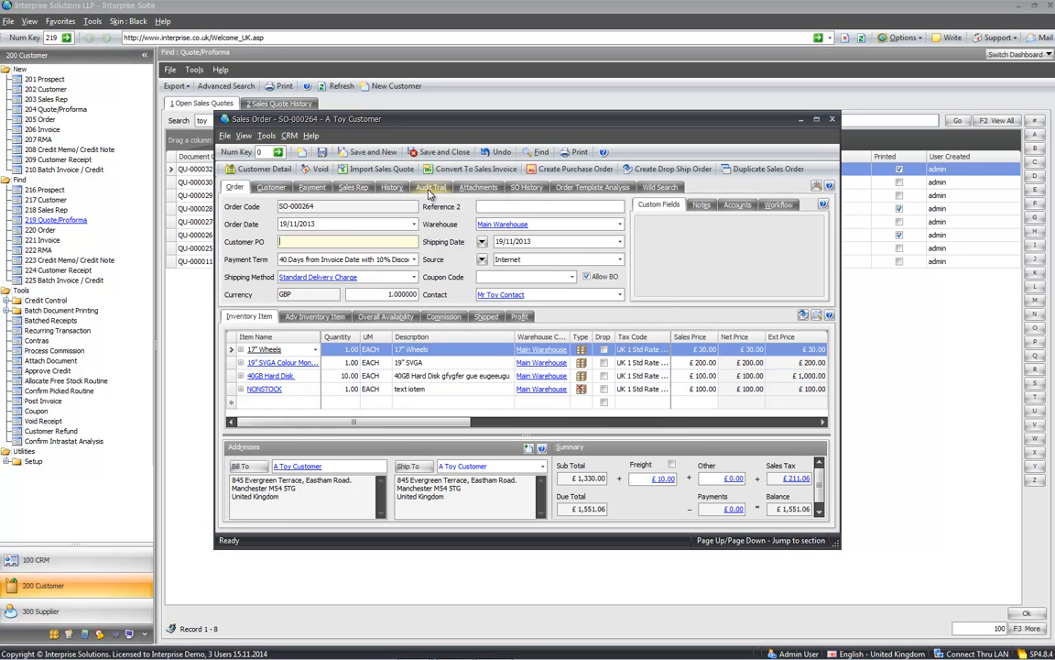
left_click(446, 154)
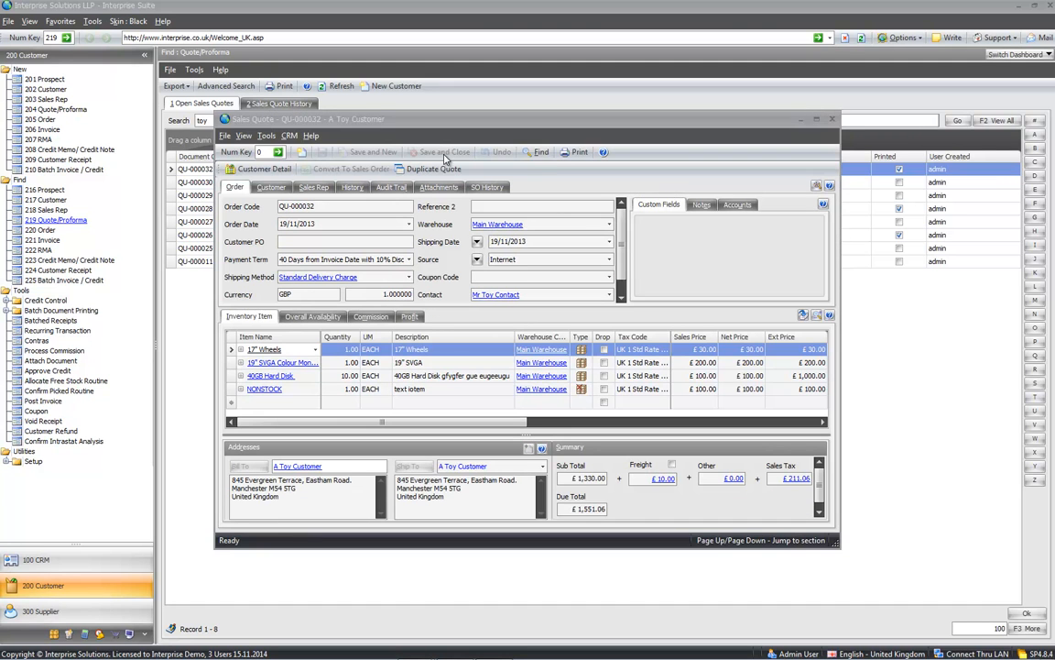
left_click(833, 121)
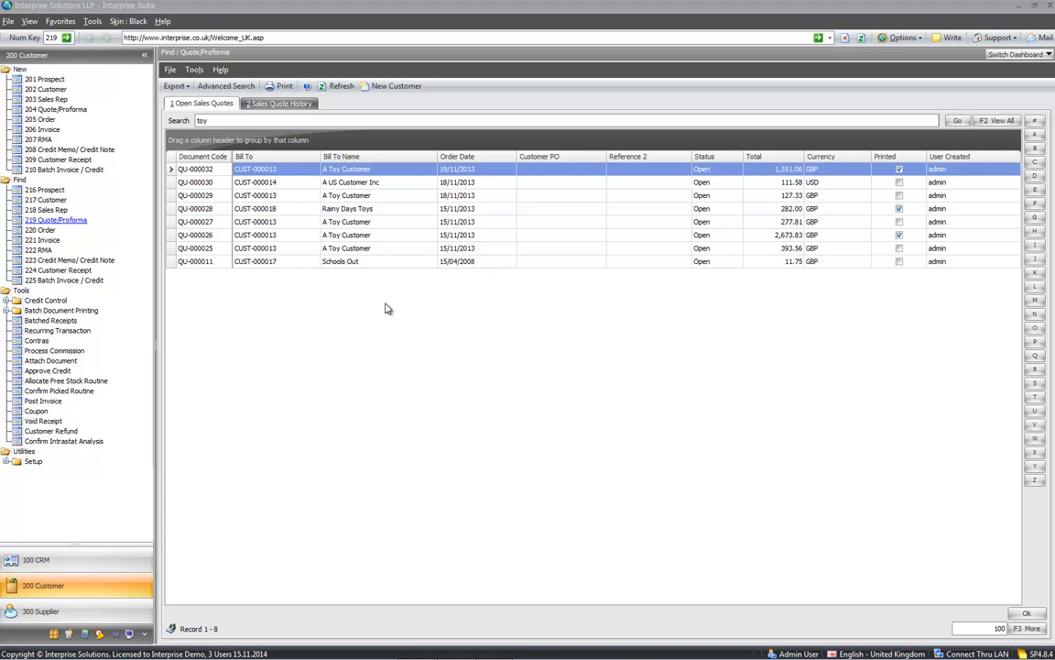
Step: Create a new sales order for A Toy Customer with the customer PO set to "verbal"
left_click(41, 121)
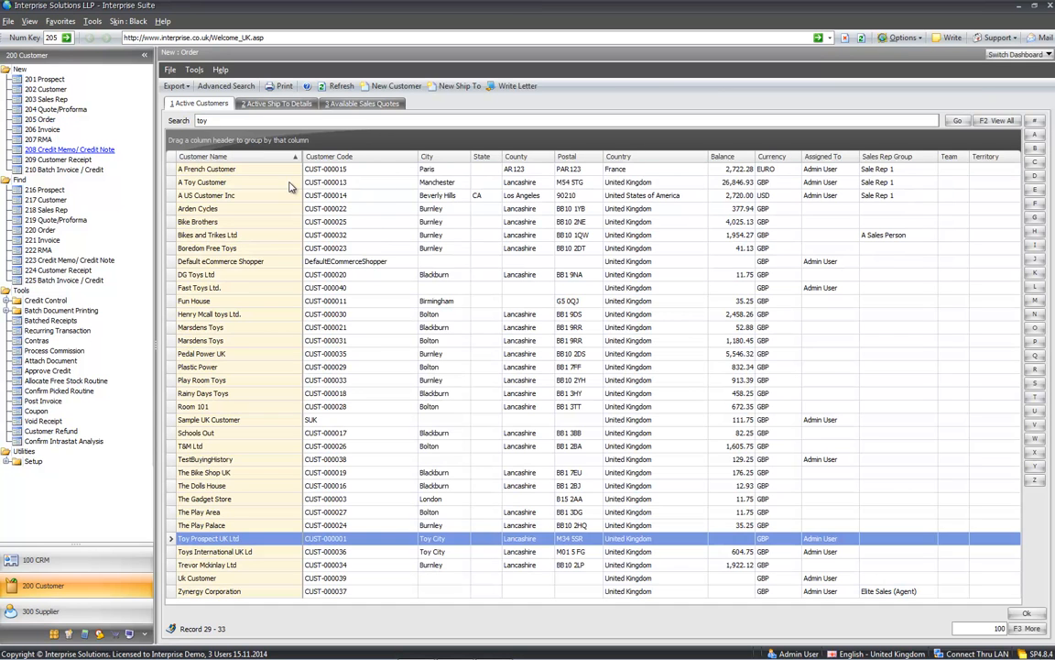
left_click(288, 182)
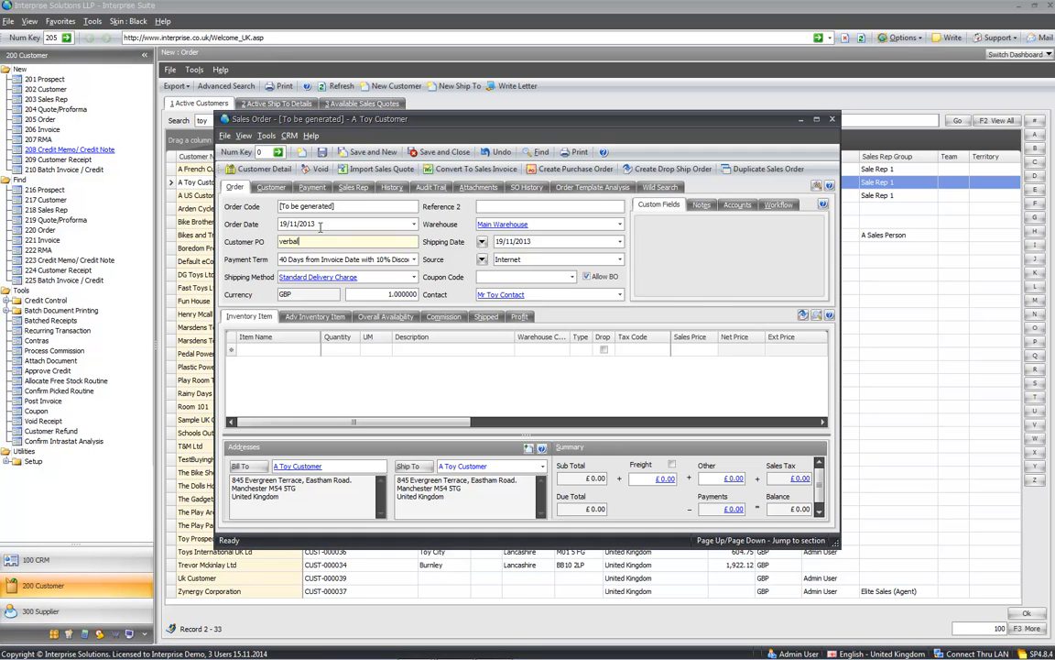
key("Tab")
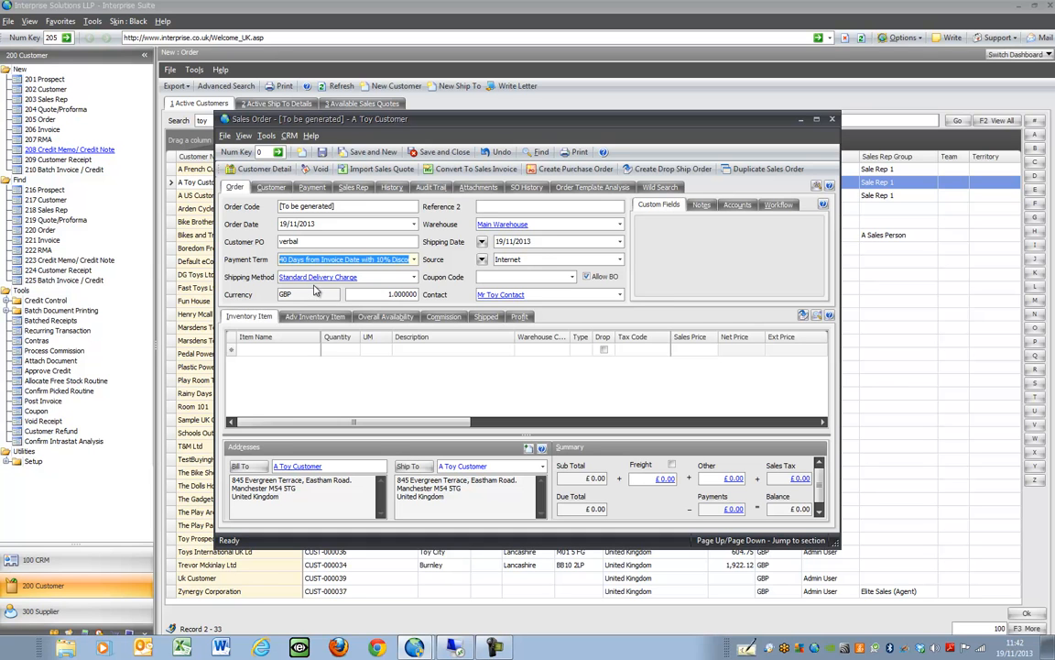
Step: Add the 17" Wheels item to the order's first line
left_click(299, 351)
left_click(315, 349)
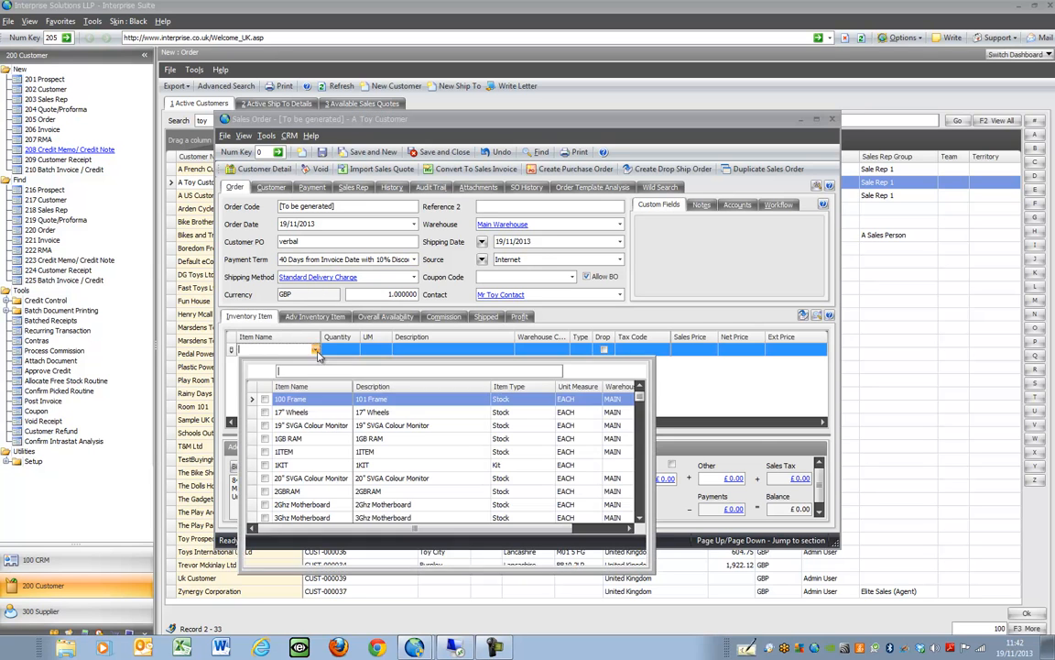
left_click(584, 542)
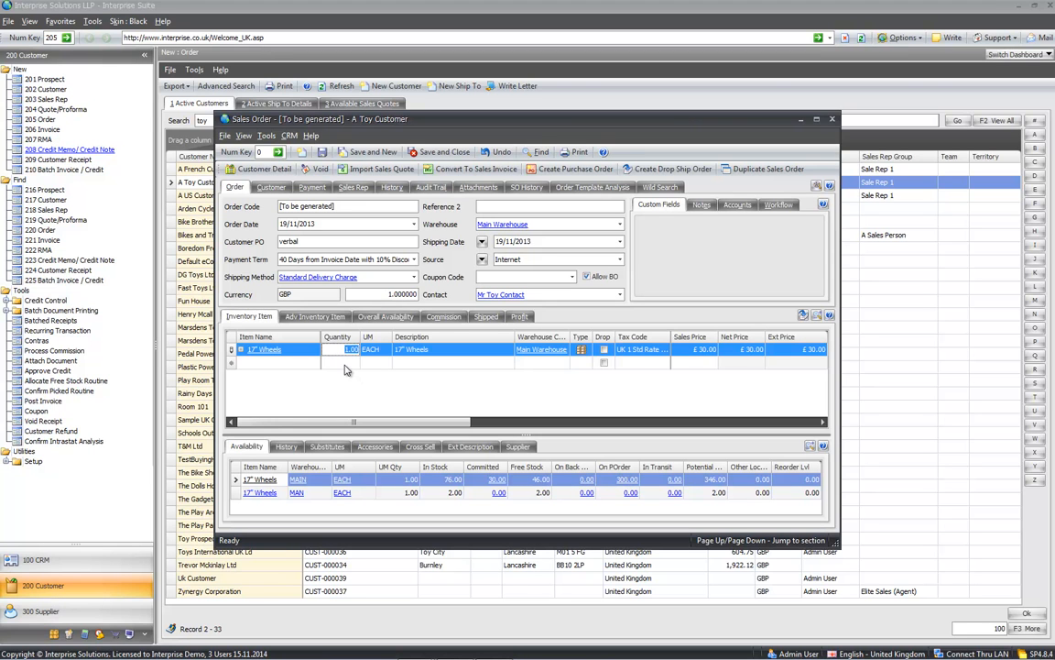
Step: Examine the advanced inventory details of the 17" Wheels line and the documents behind its allocated stock in the MAIN warehouse
left_click(316, 317)
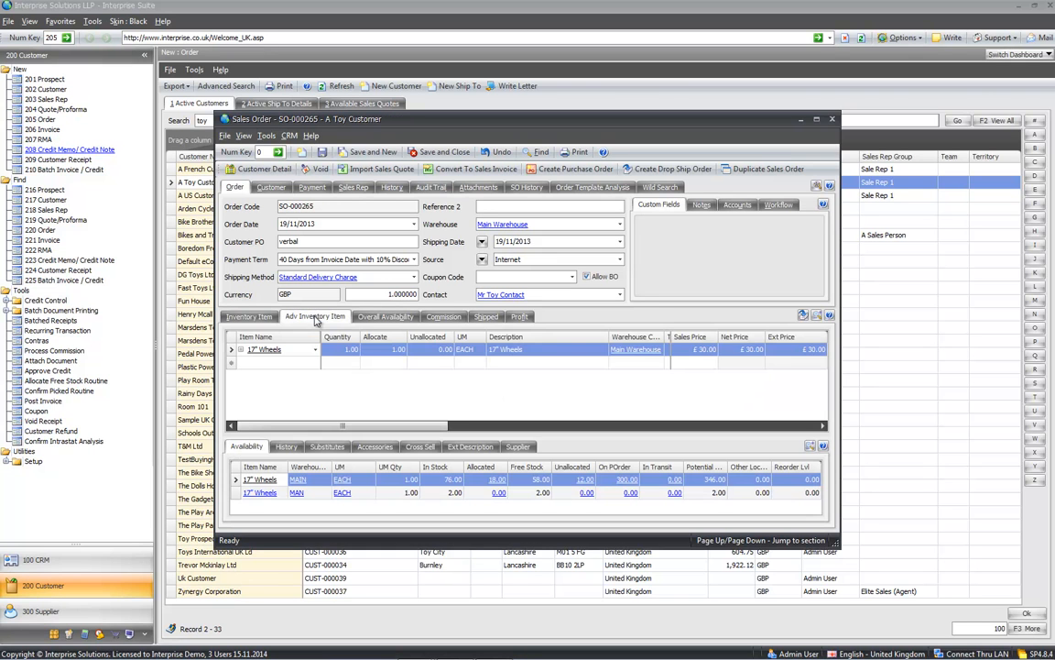
left_click(344, 349)
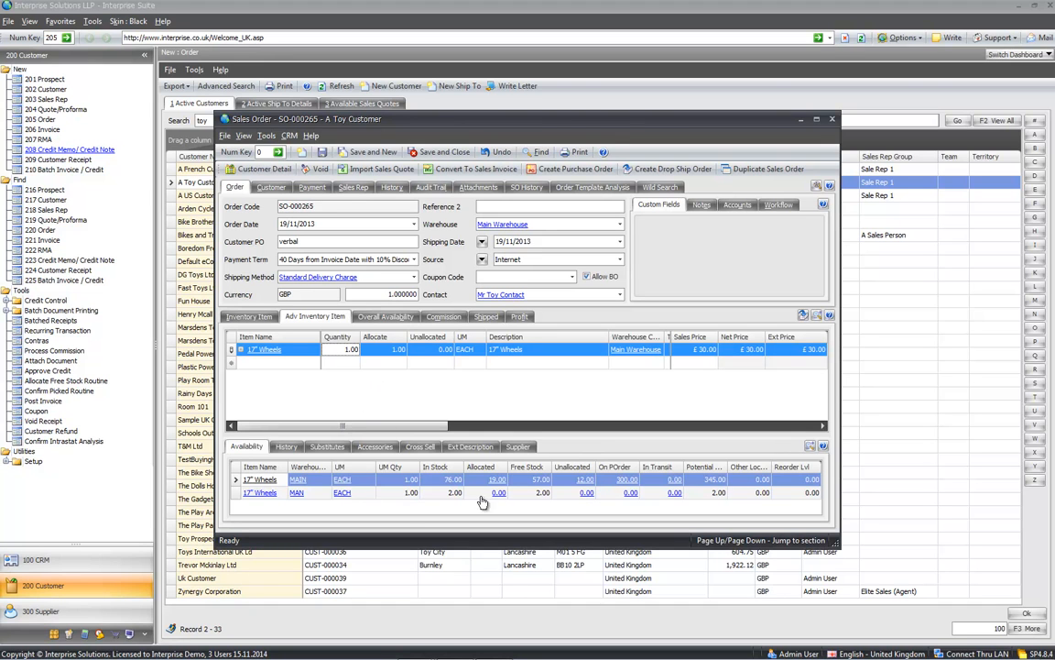
left_click(449, 480)
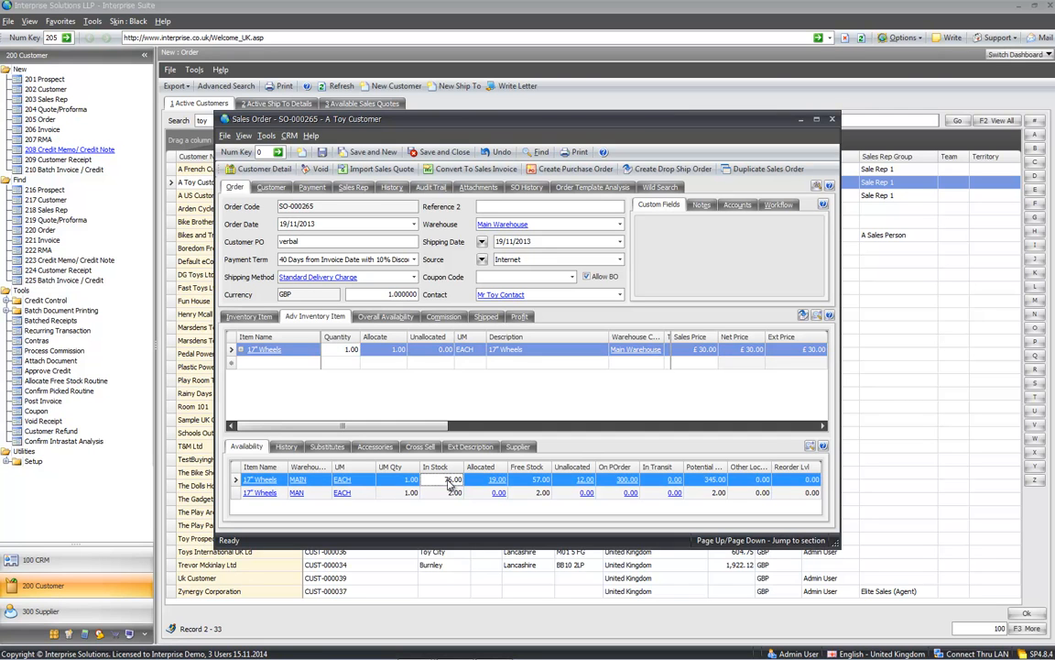
left_click(496, 482)
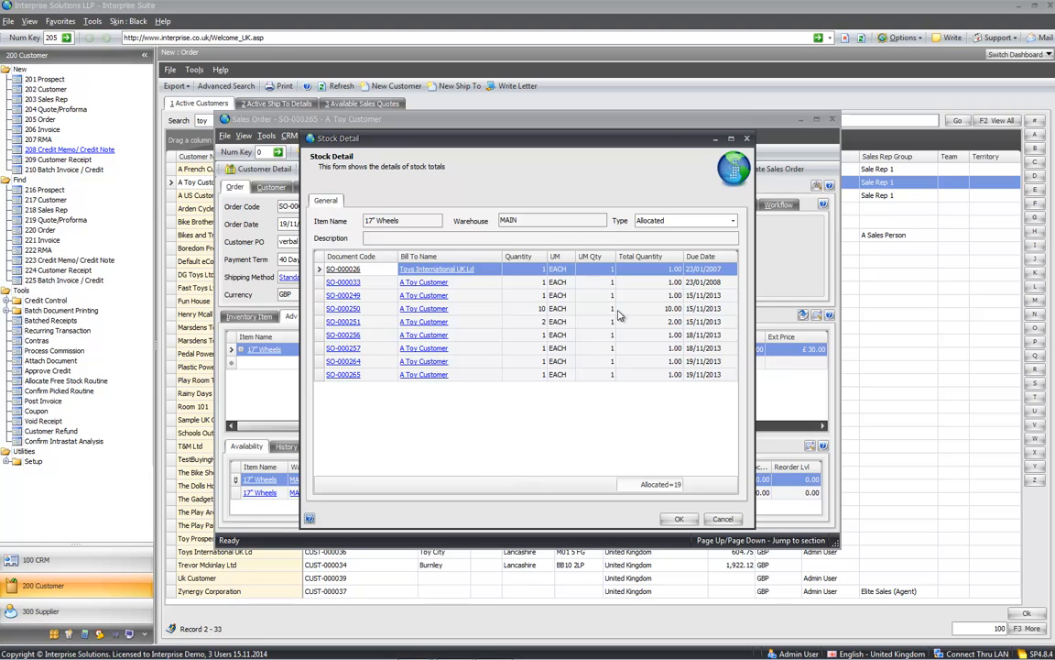
left_click(723, 518)
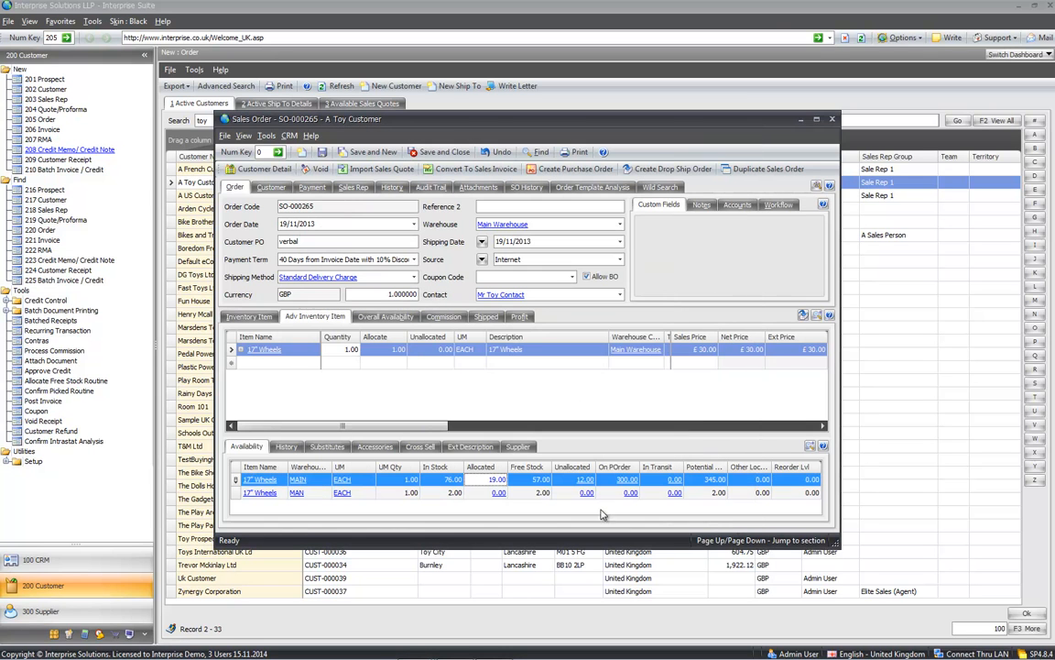
Step: Examine the purchase orders behind the on-order stock of 17" Wheels in the MAIN warehouse, and close the stock detail
left_click(538, 482)
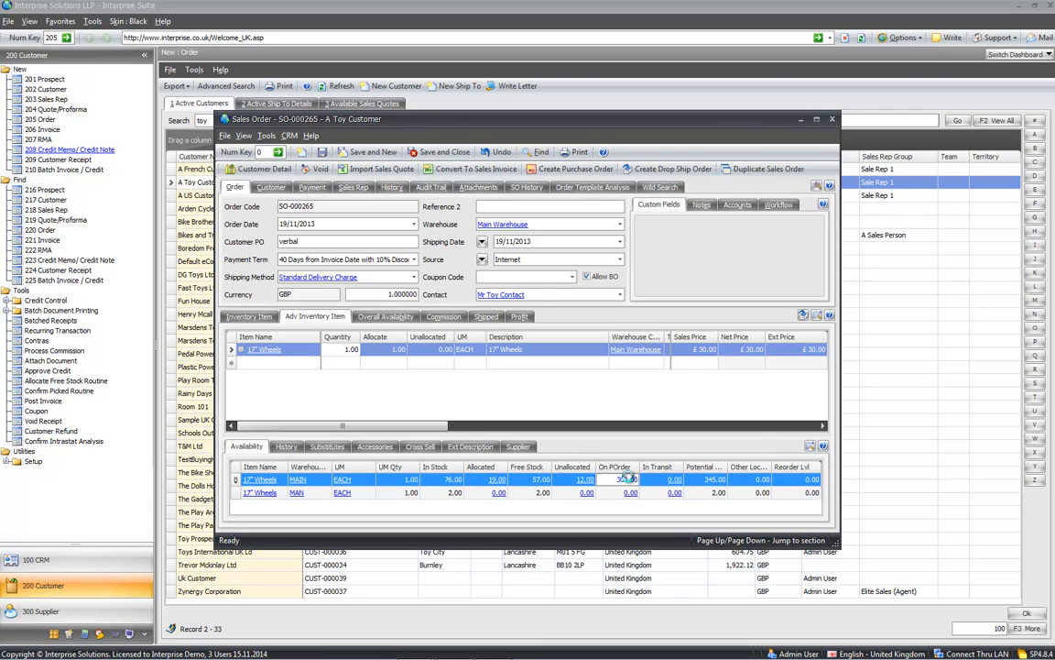
left_click(629, 482)
left_click(668, 294)
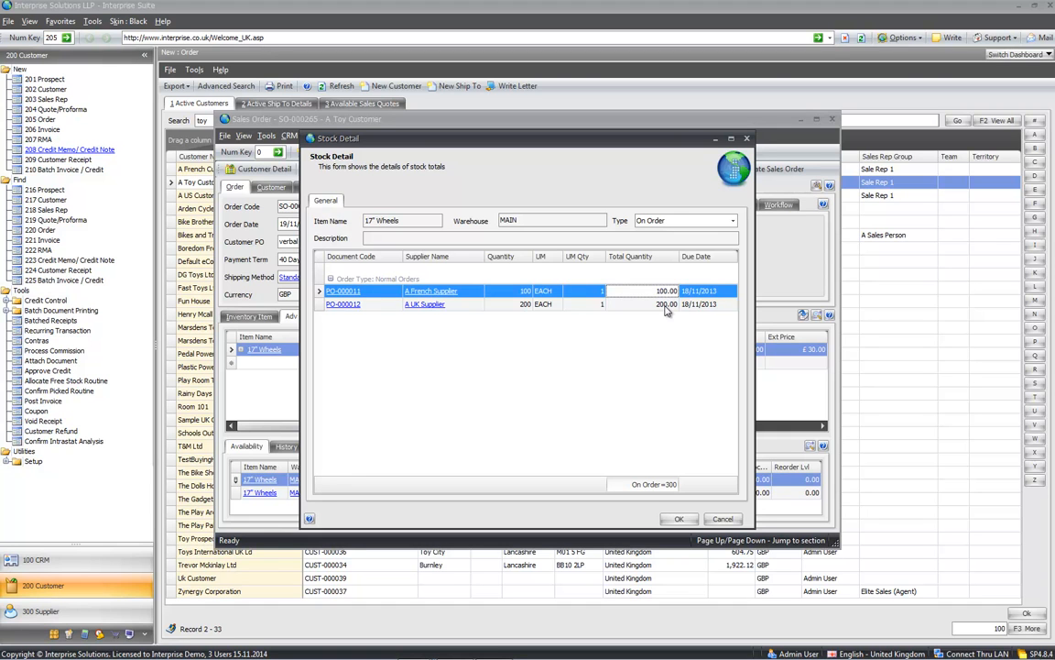
left_click(668, 307)
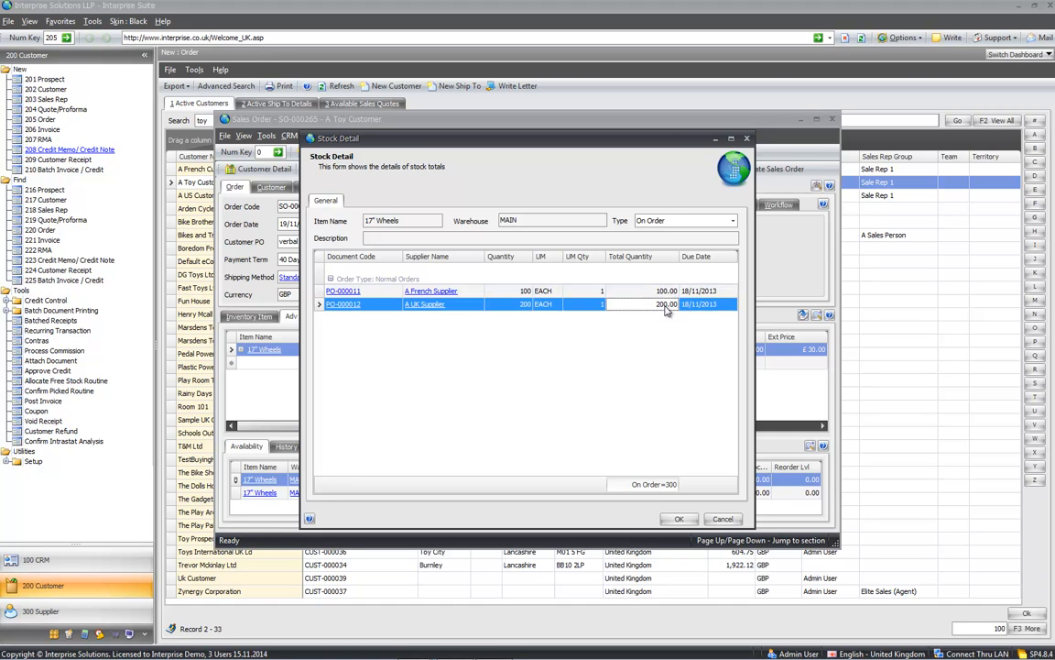
left_click(725, 520)
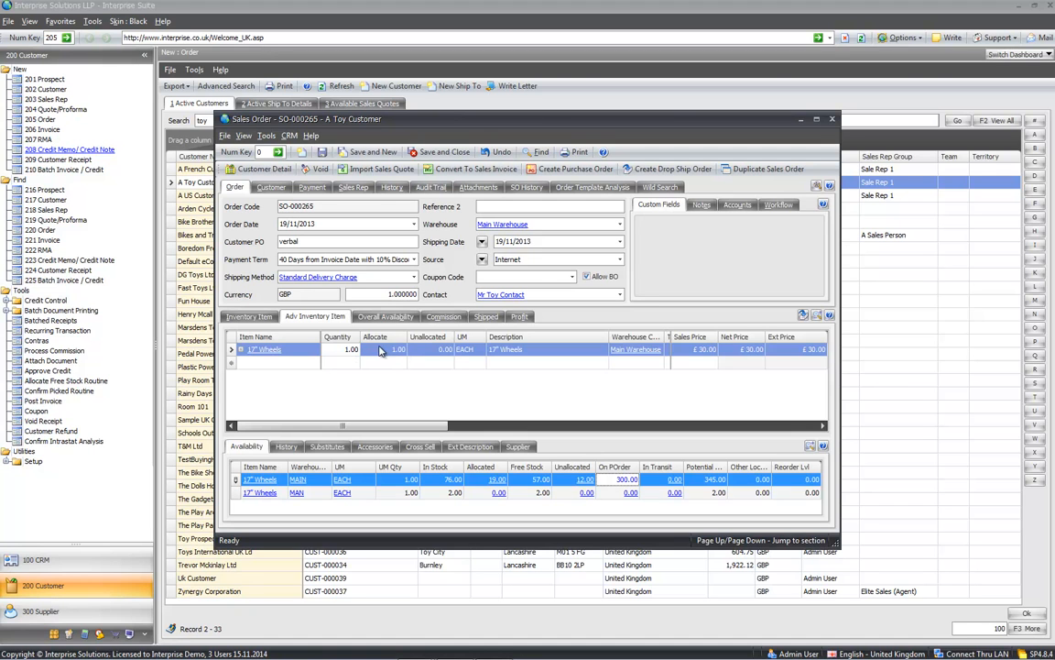
Step: Set the quantity of the 17" Wheels line to 10
left_click(330, 351)
type("10")
key("Tab")
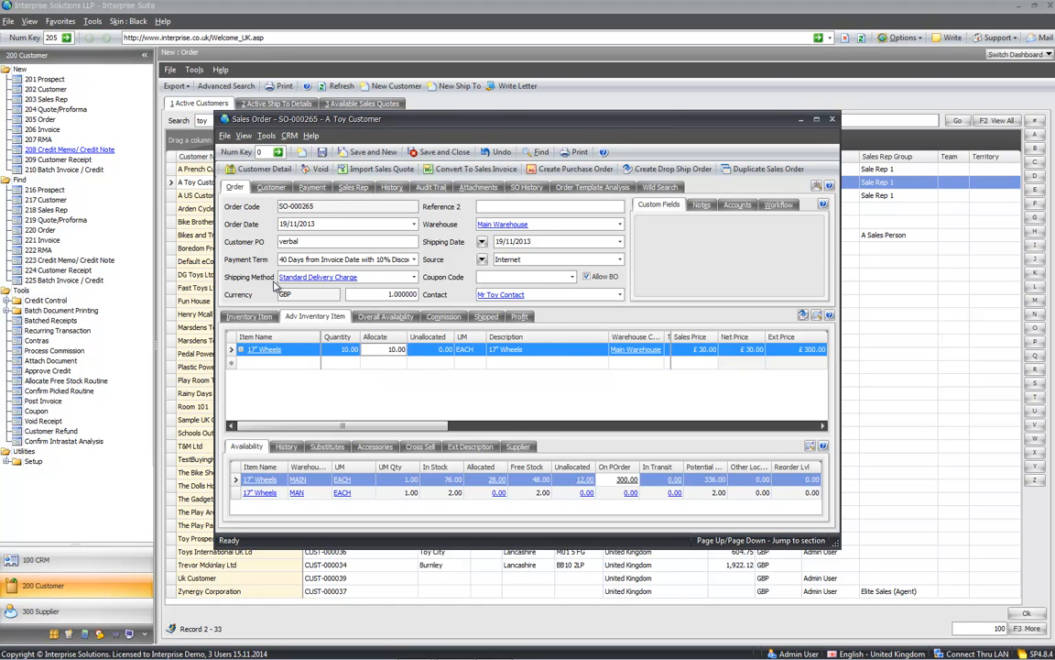
Step: Add the Computer Kit item on a new line of the basic inventory item list
left_click(250, 316)
left_click(275, 363)
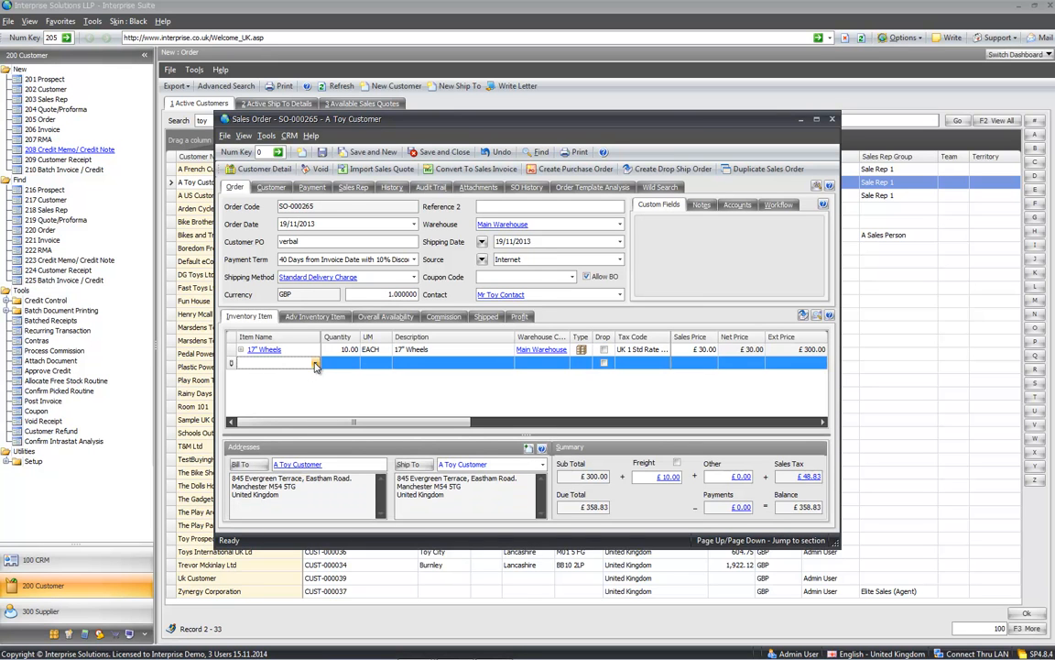
type("comp")
key("Tab")
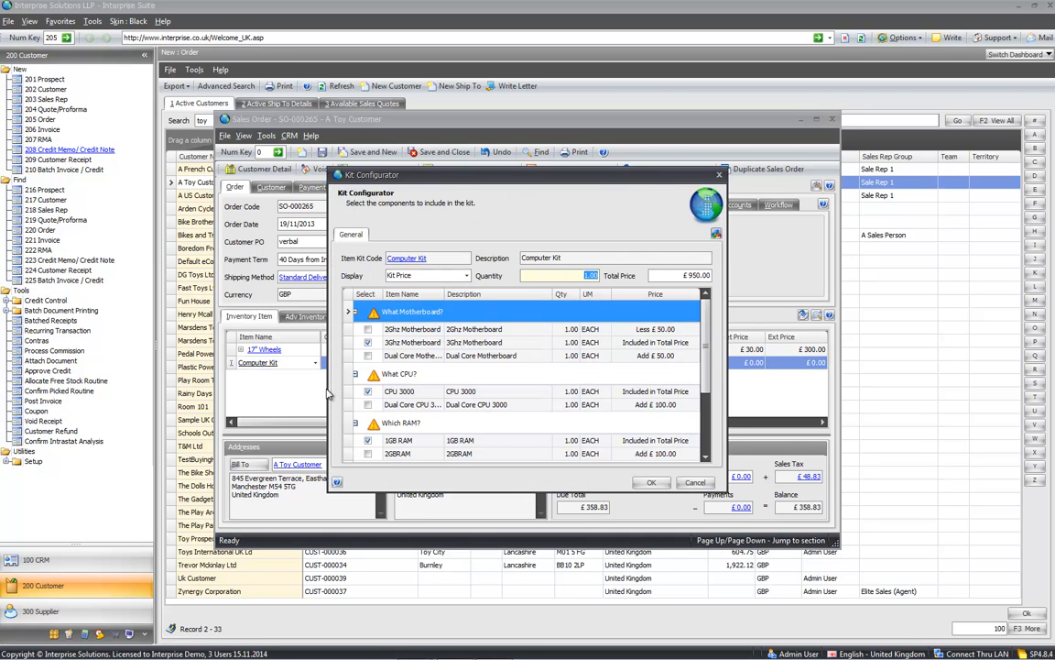
Step: Configure the computer kit with the Dual Core Motherboard and Dual Core CPU 3000, and review the remaining component choices
mouse_move(450, 178)
left_mouse_down()
mouse_move(509, 191)
mouse_move(466, 189)
left_mouse_up()
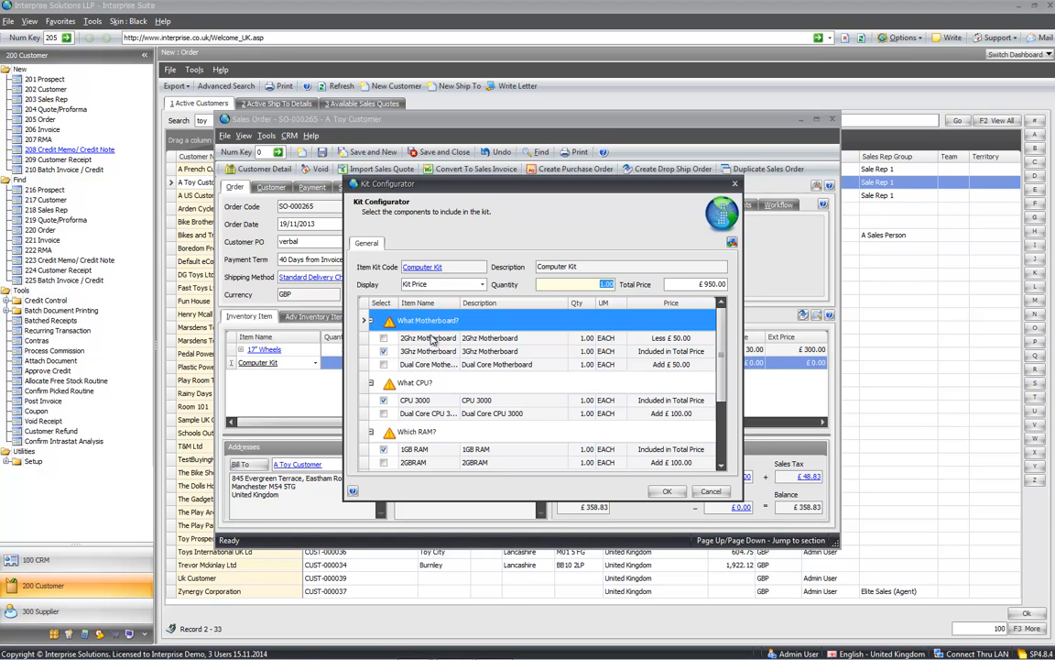
left_click(577, 338)
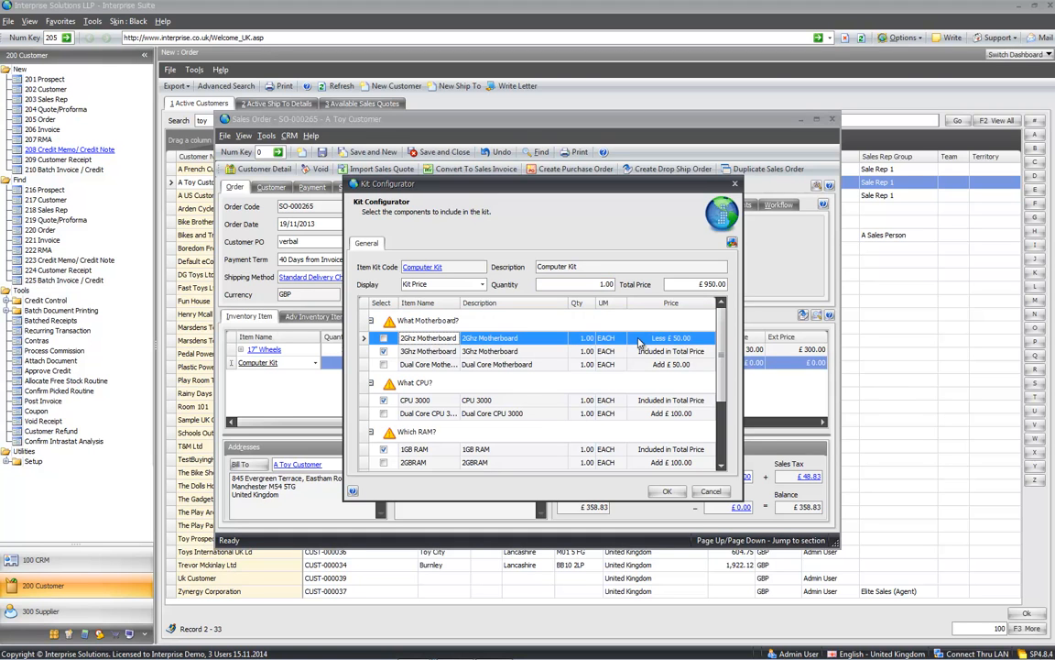
left_click(635, 365)
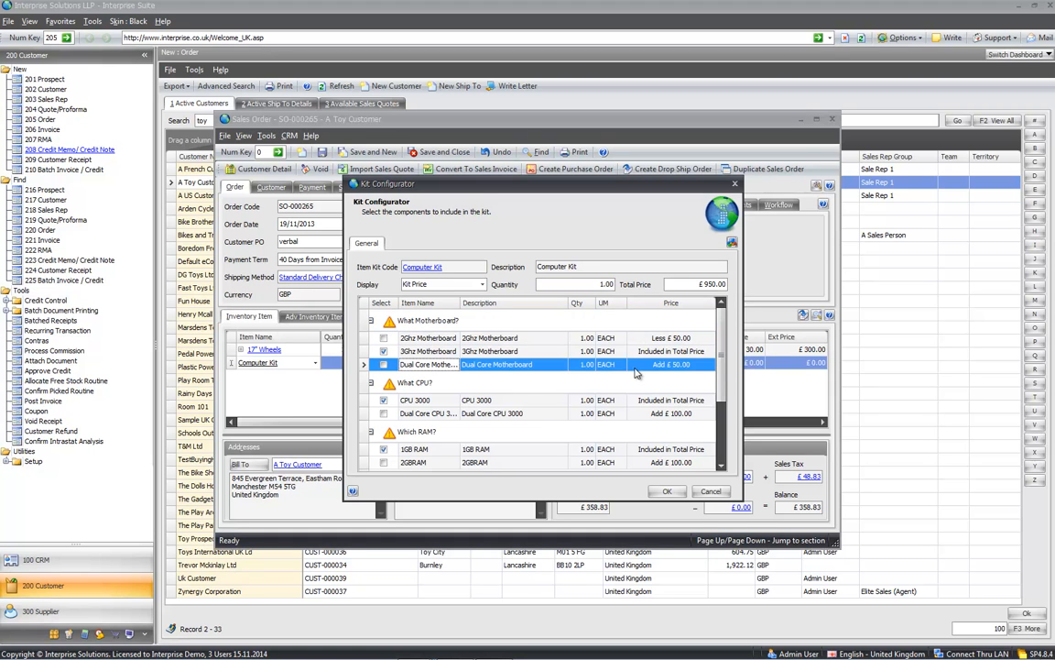
left_click(385, 365)
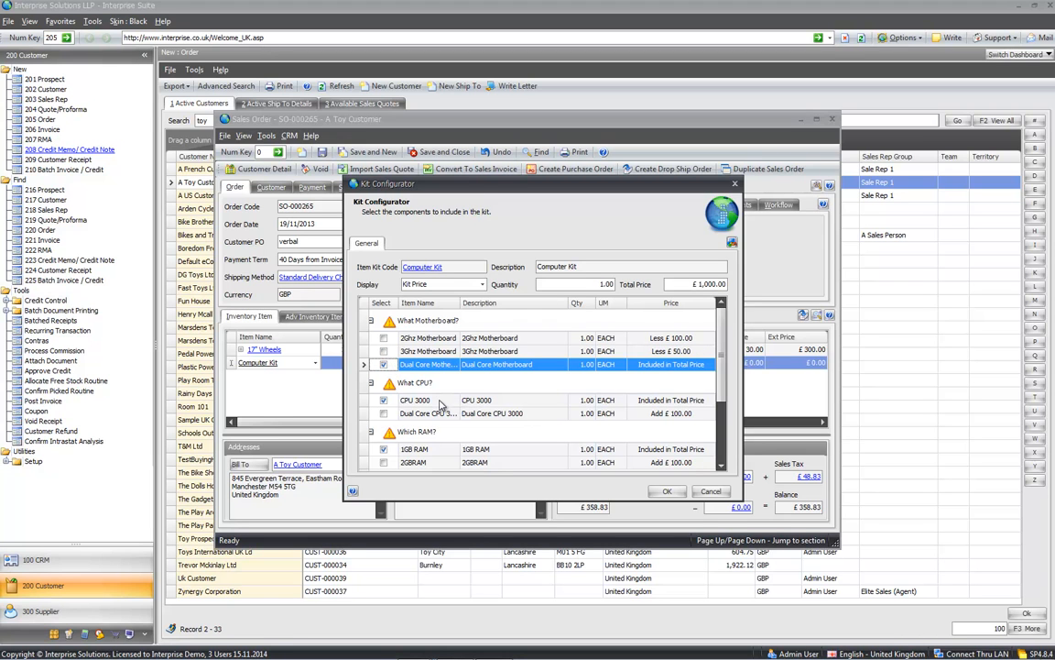
left_click(384, 413)
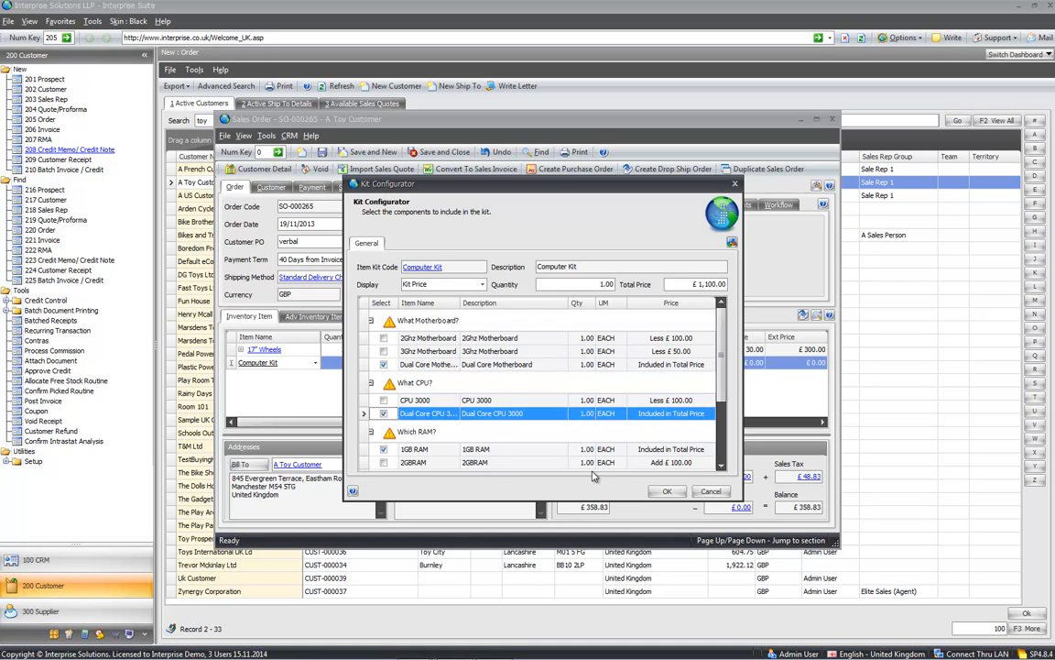
scroll(646, 357, "down", 3)
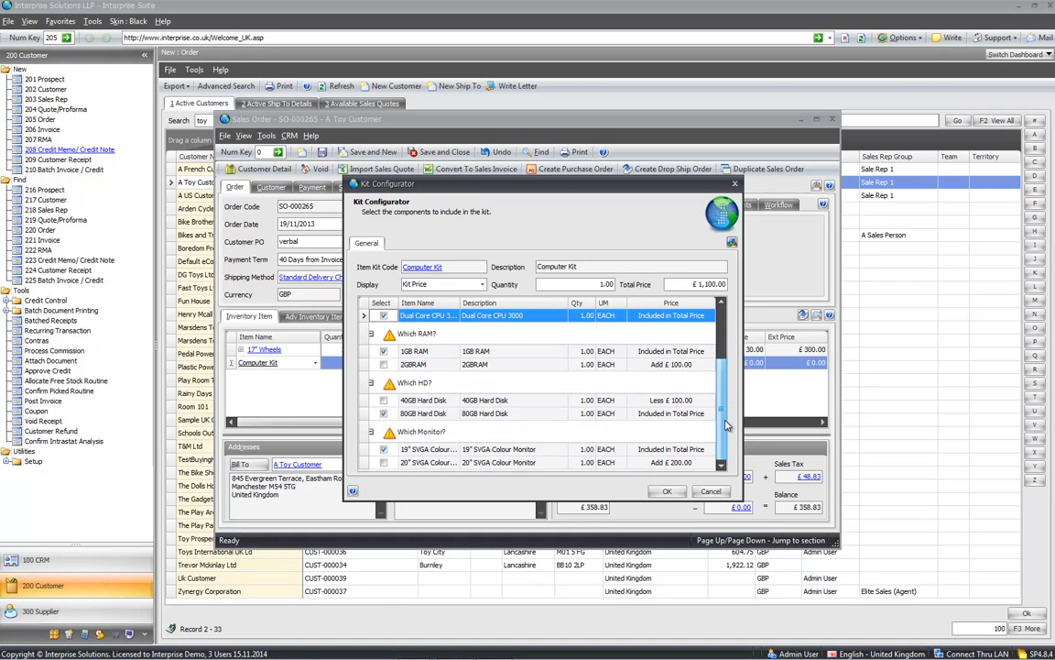
scroll(726, 424, "up", 3)
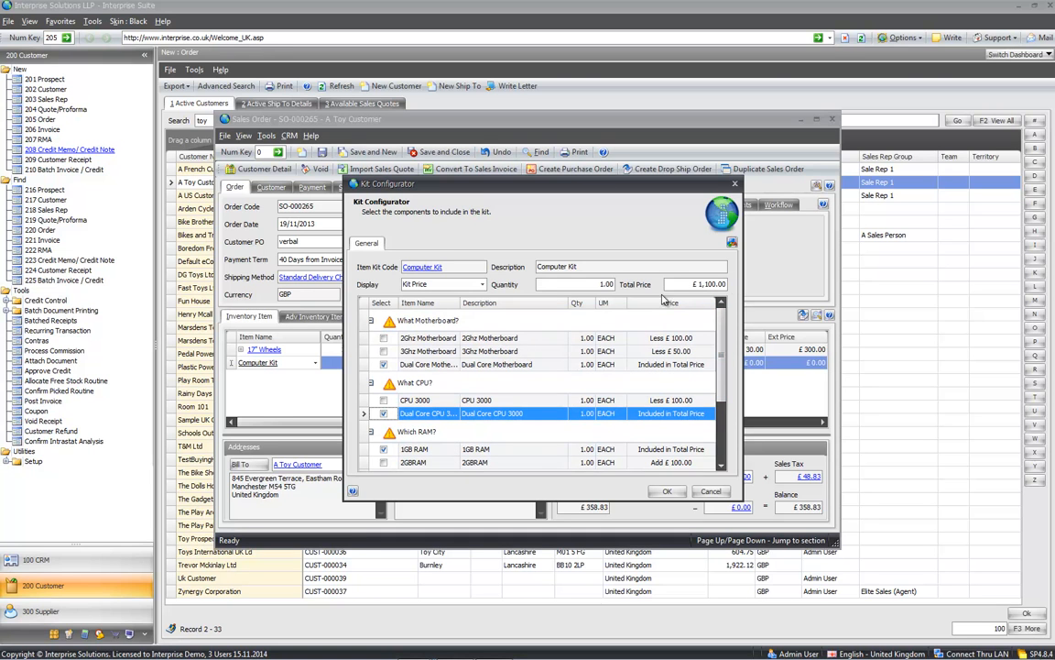
Step: Set the kit's total price to £1,000, keep the display on Kit Price, and accept the kit configuration
left_click(703, 283)
left_click_drag(702, 280, 740, 285)
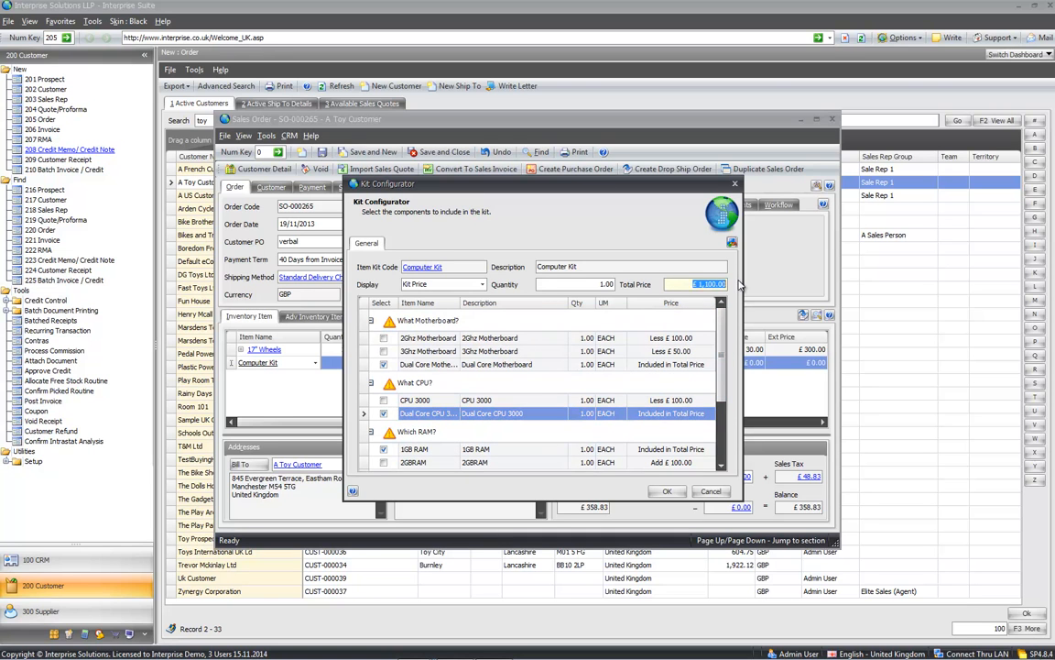
type("1,000")
key("Tab")
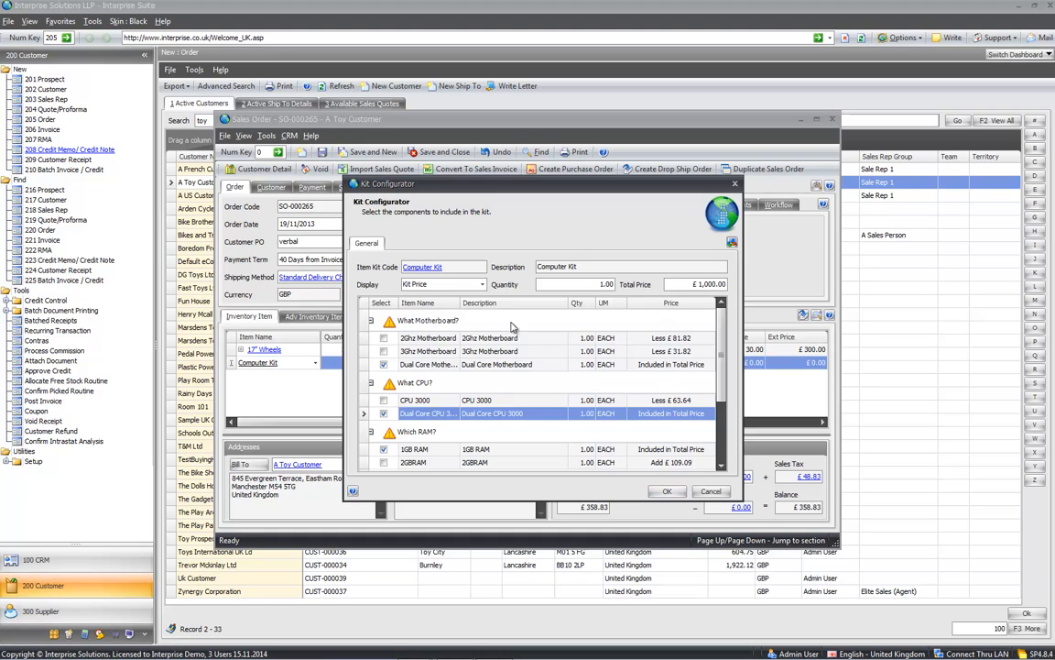
left_click(483, 285)
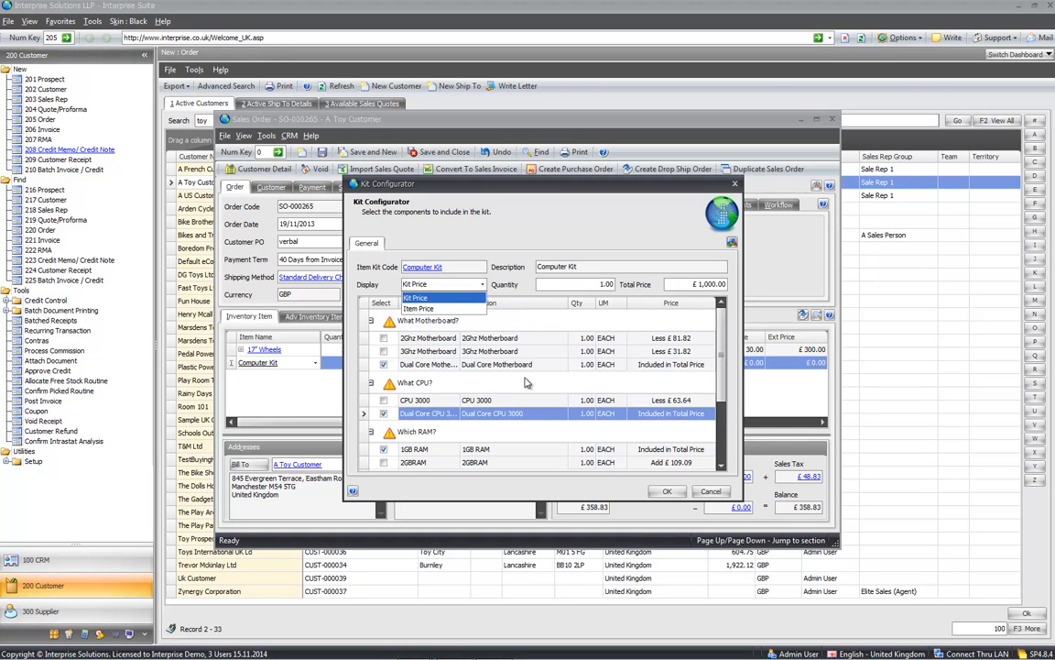
left_click(463, 299)
left_click(664, 491)
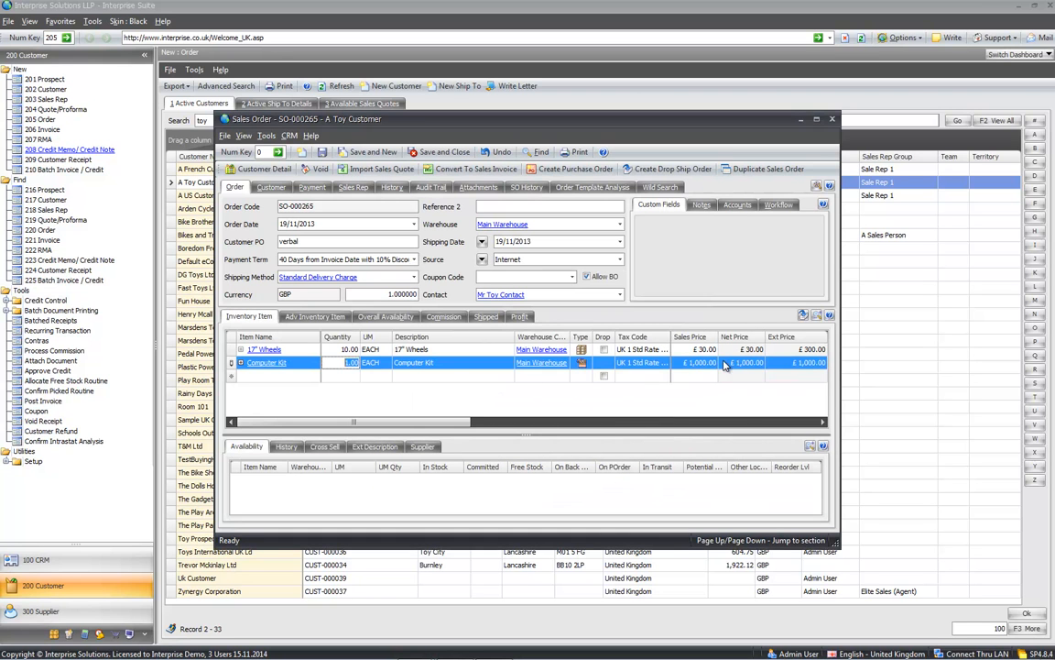
Step: Expand the Computer Kit line to view its components and their prices, and collapse it again
left_click(241, 363)
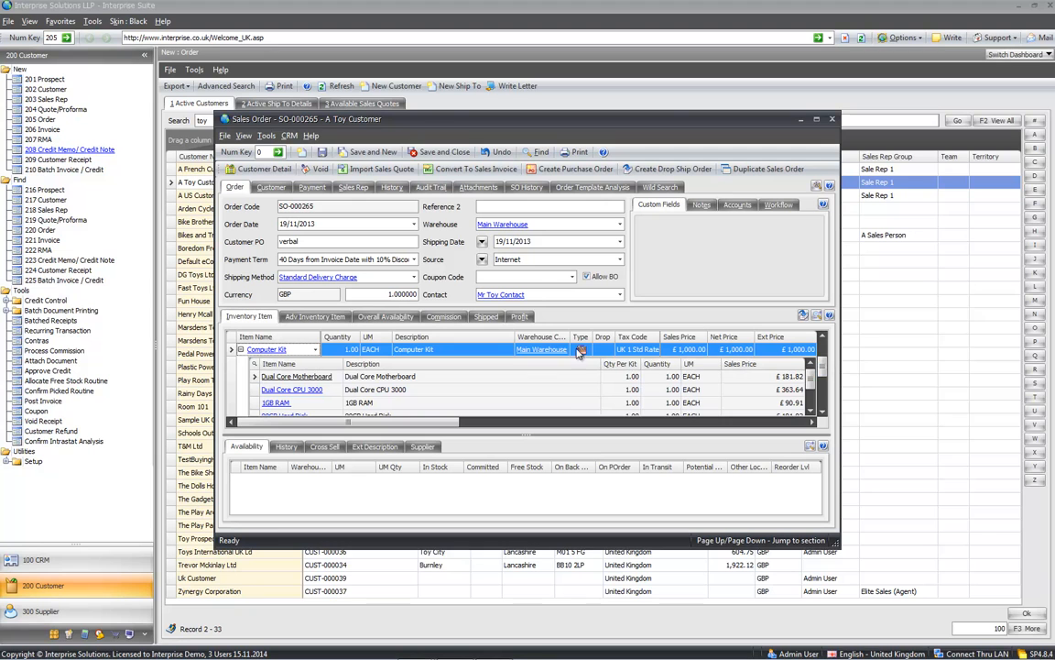
left_click(241, 350)
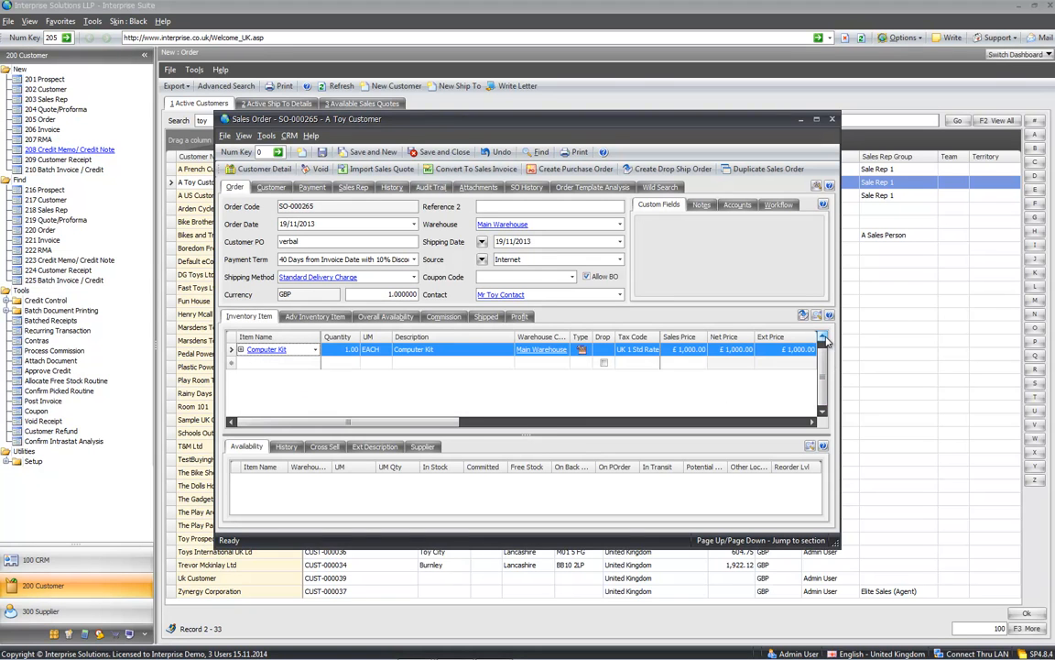
scroll(822, 341, "up", 1)
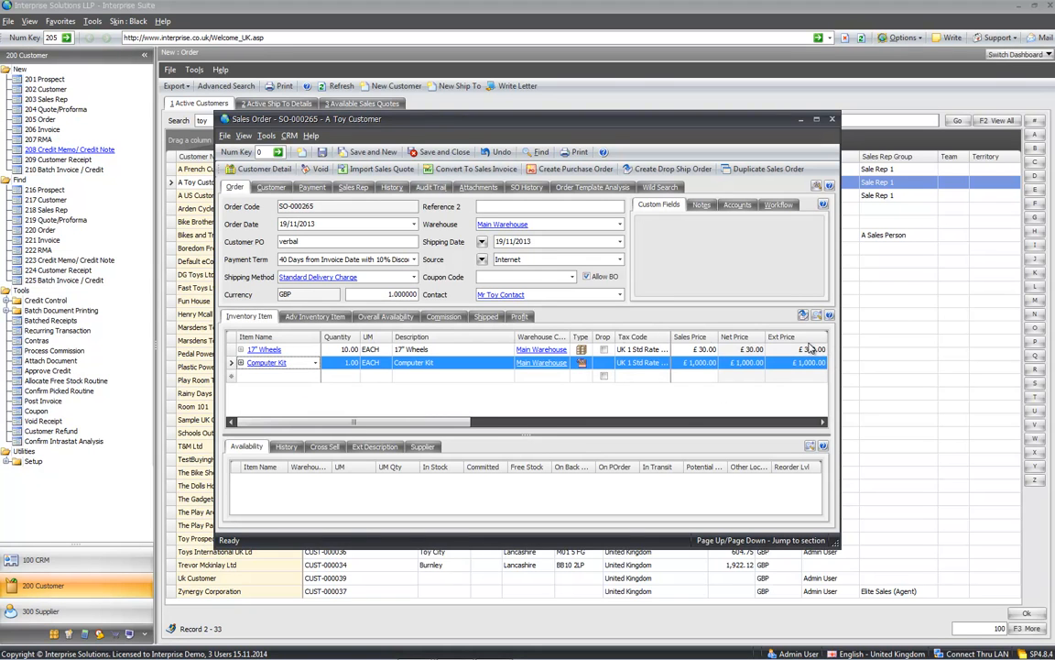
Step: Look up "shirt" on a new order line and select the Danger T Shirt matrix group
left_click(273, 378)
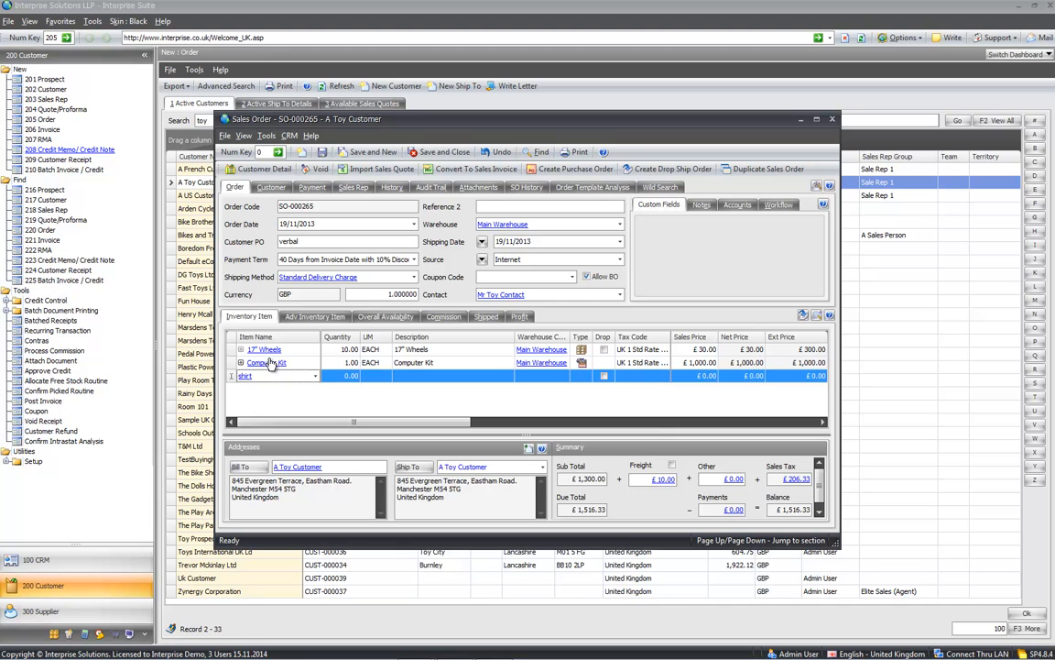
key("Tab")
left_click(266, 426)
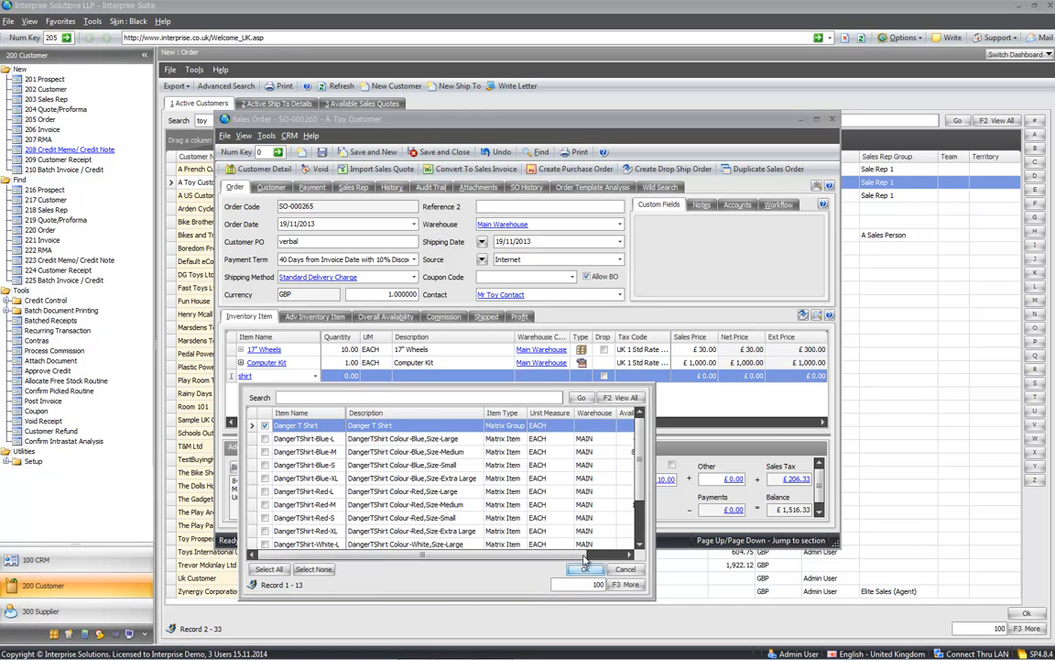
Step: Choose the Danger T Shirt matrix group for the order and enter quantities of 1 red Large and 2 red Medium
left_click(583, 569)
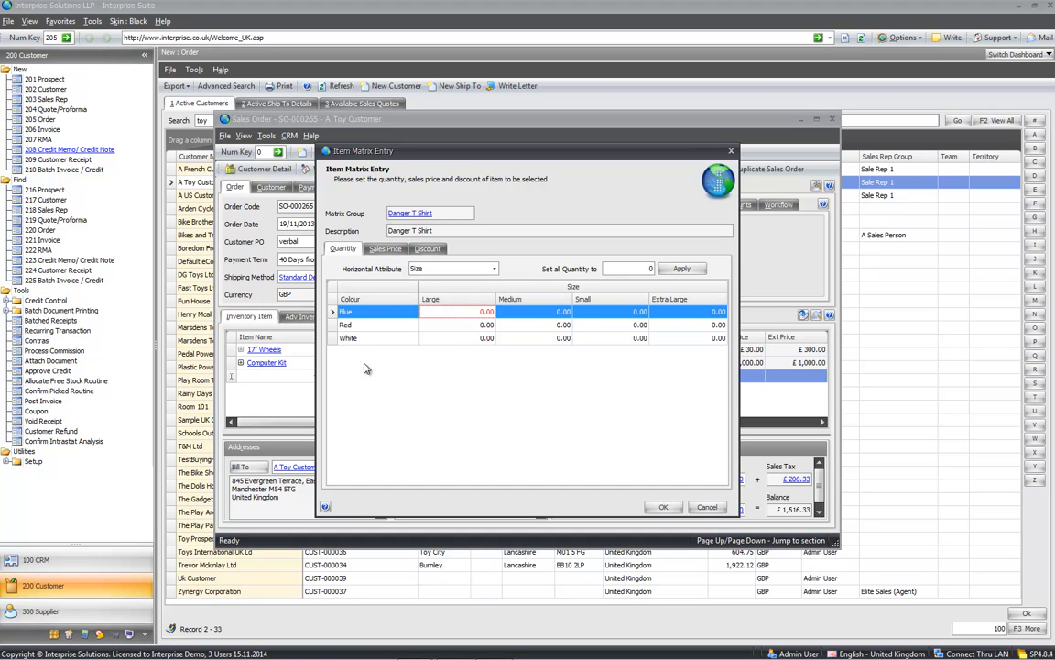
left_click(516, 325)
left_click(464, 312)
left_click(474, 328)
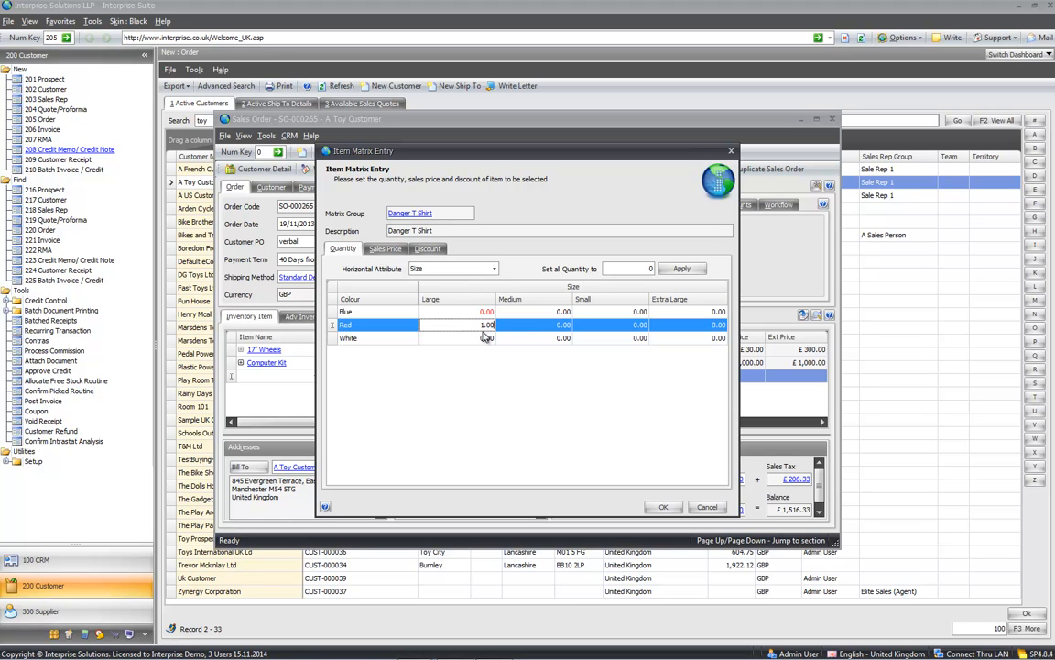
key("Tab")
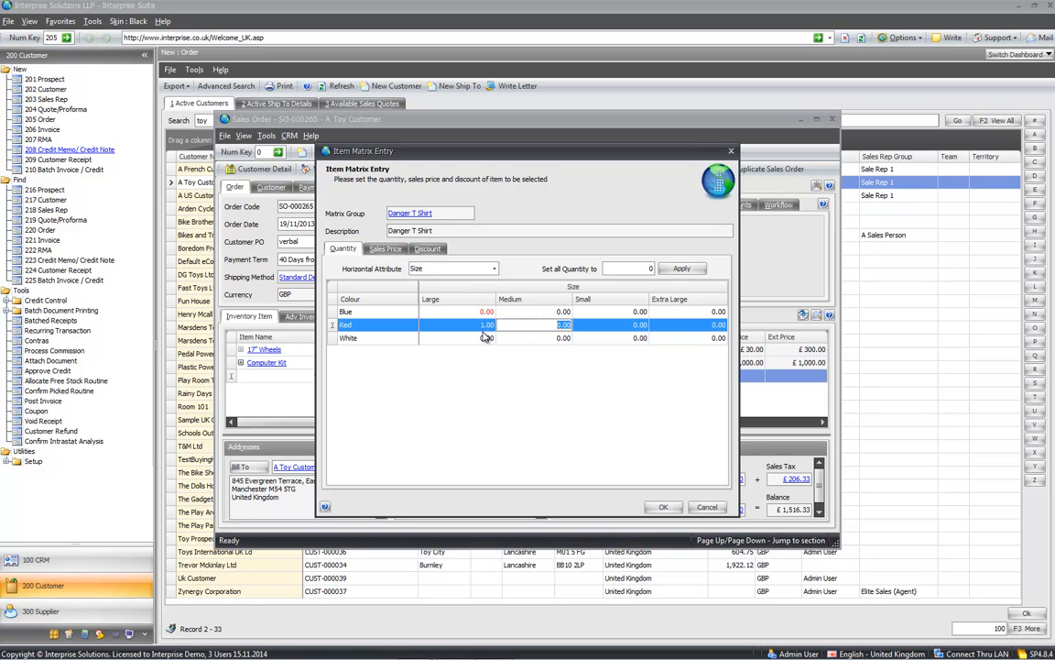
type("2")
key("Tab")
Step: Enter a quantity of 1 for the white Medium T-shirt and add the matrix items to the order
key("Down")
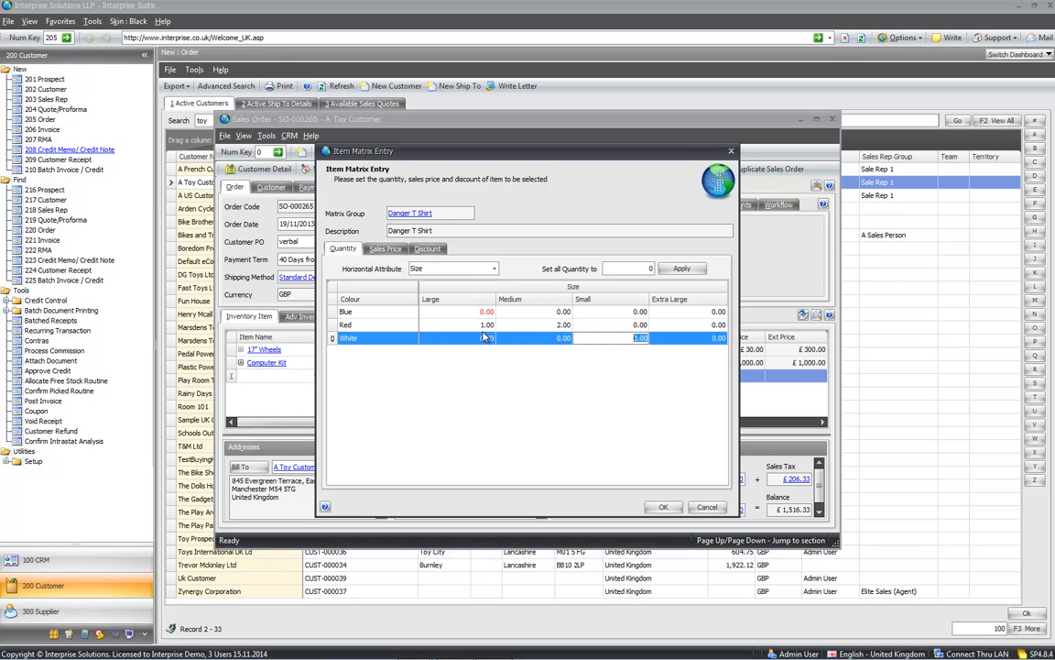
key("shift+Tab")
type("1")
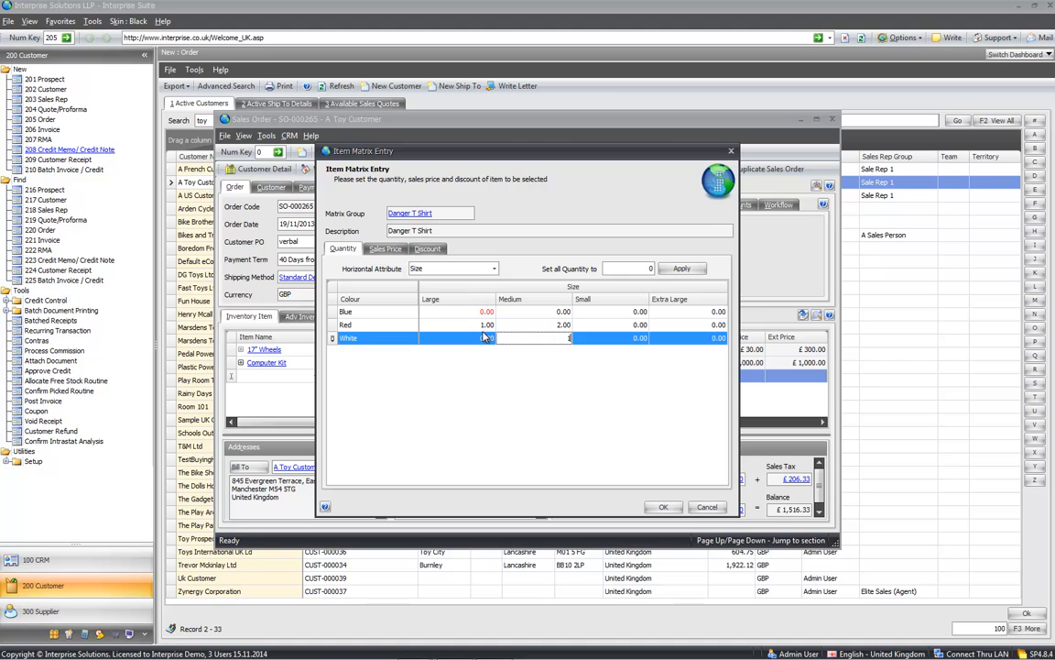
key("Tab")
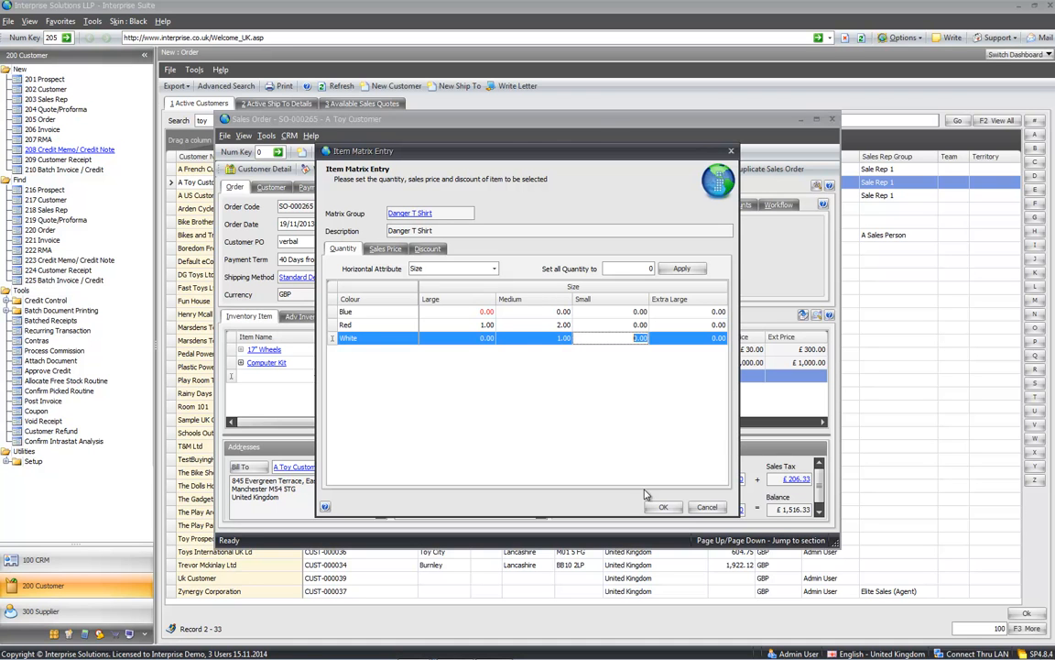
left_click(663, 507)
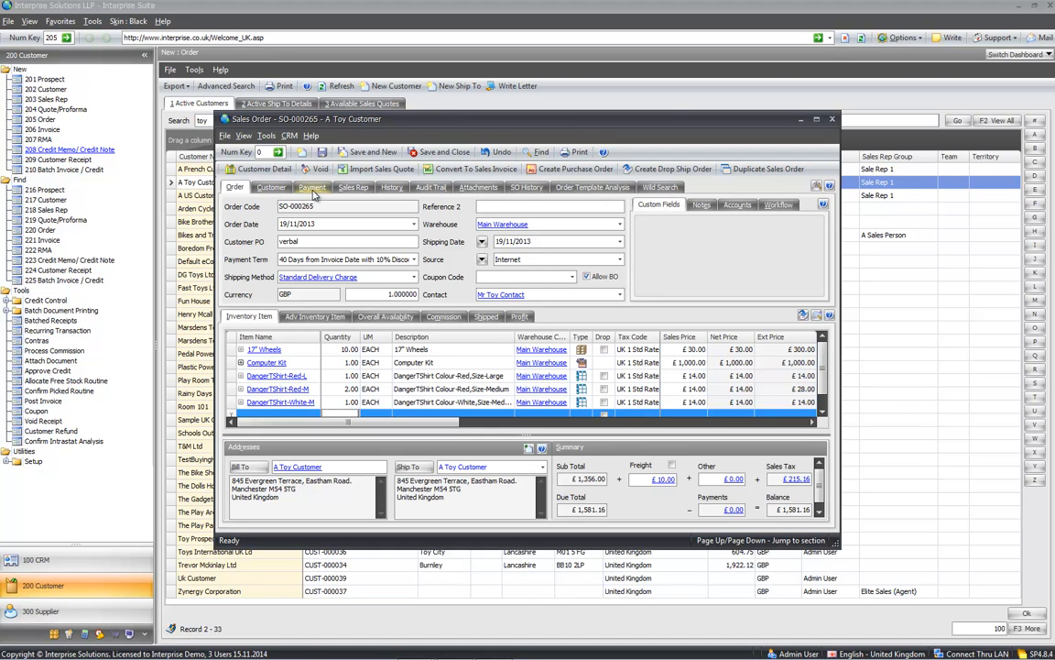
Step: Save the sales order and set its payment type to Credit Card, returning to the order details
left_click(322, 153)
left_click(312, 188)
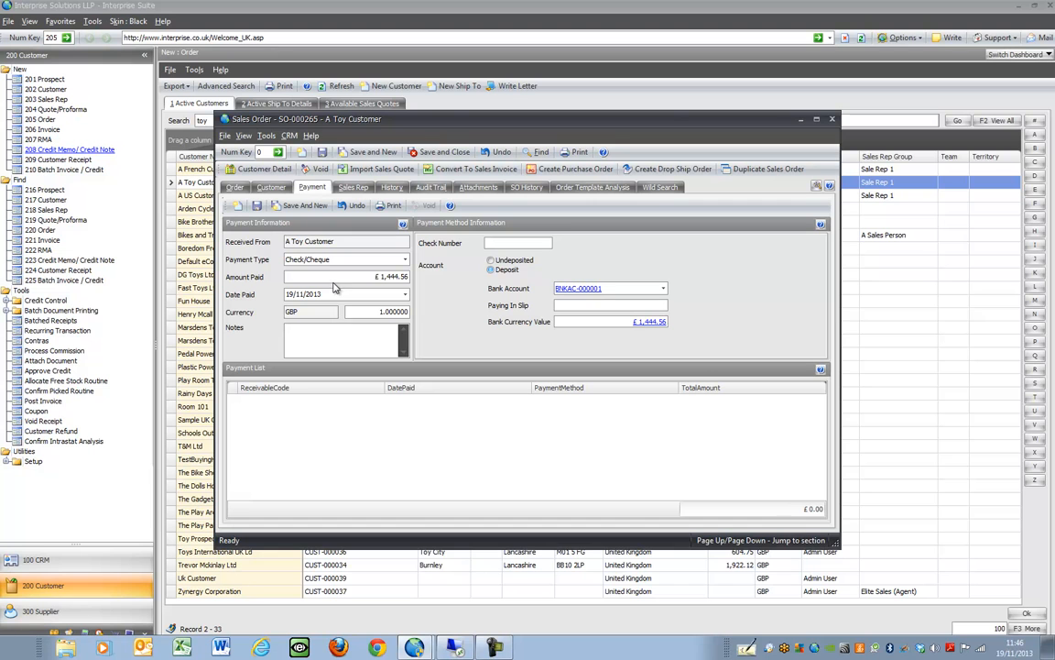
left_click(399, 260)
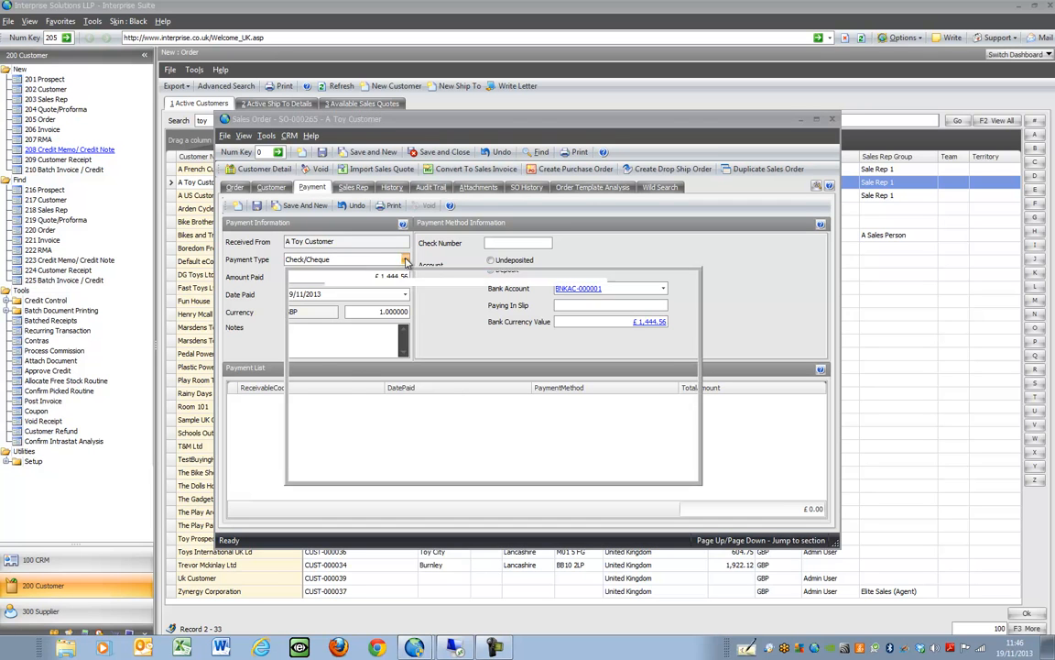
double_click(337, 357)
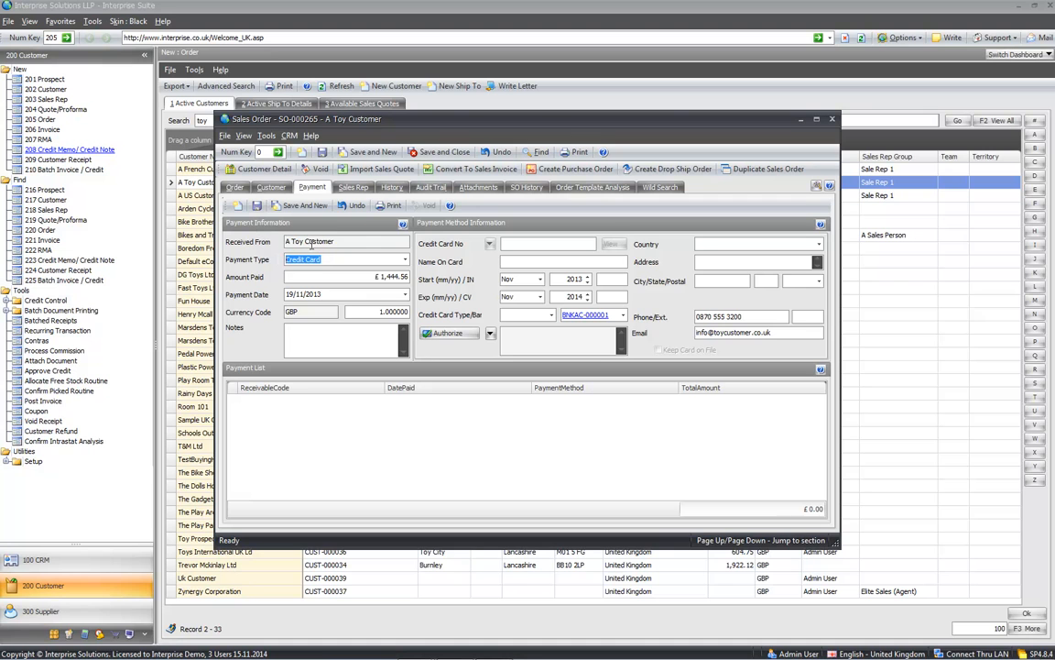
left_click(305, 205)
left_click(237, 187)
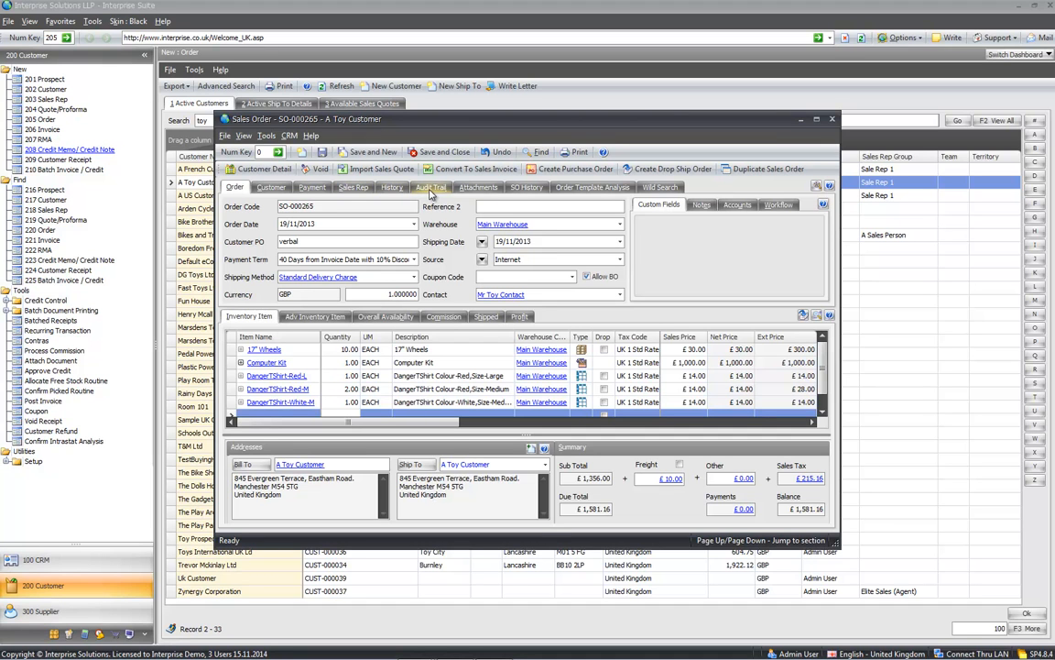
Step: Review the order's attachments and the customer's past sales orders for the 17" Wheels
left_click(484, 188)
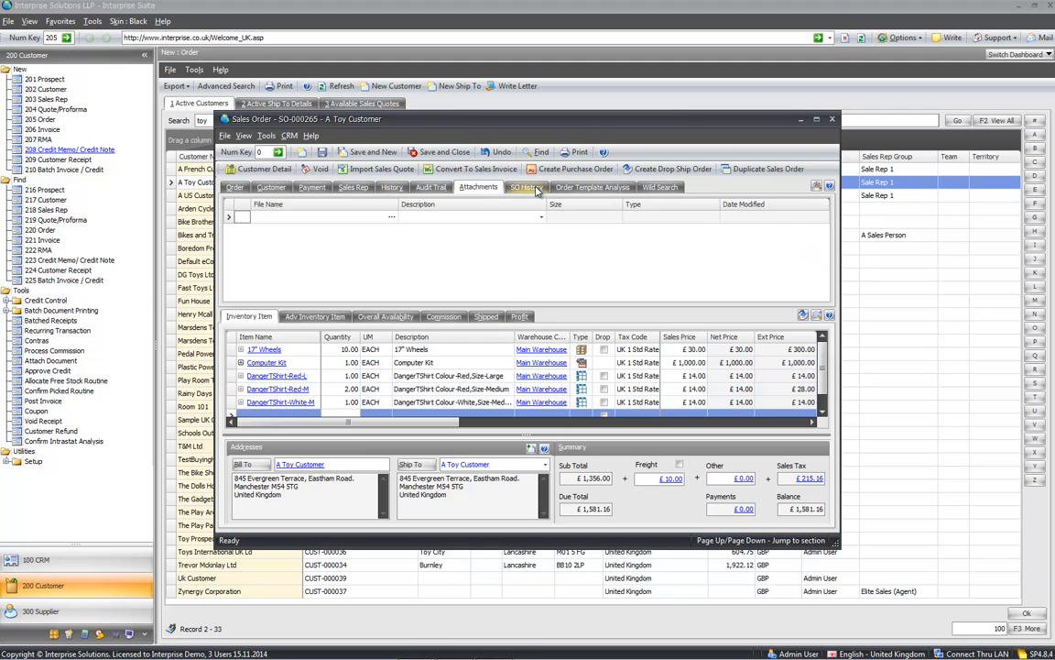
left_click(527, 188)
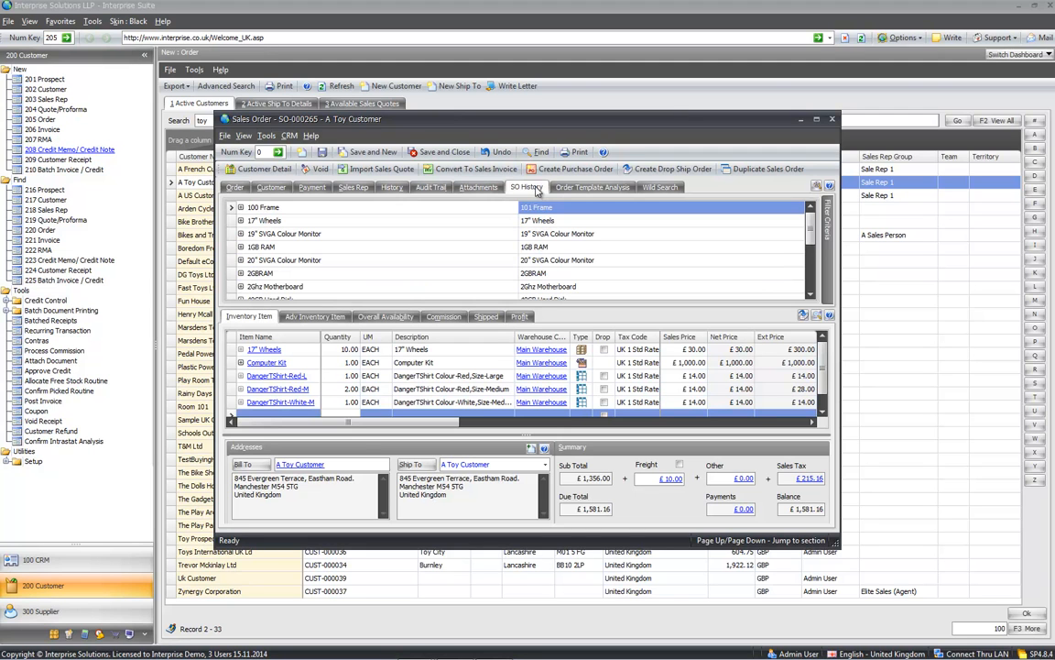
left_click(240, 221)
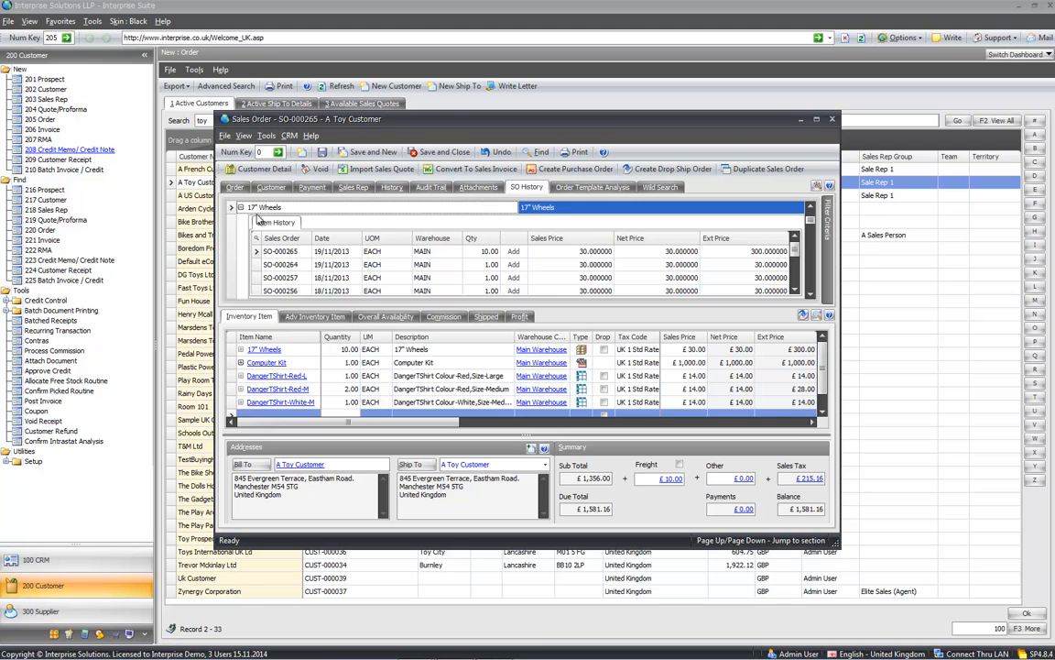
left_click(240, 208)
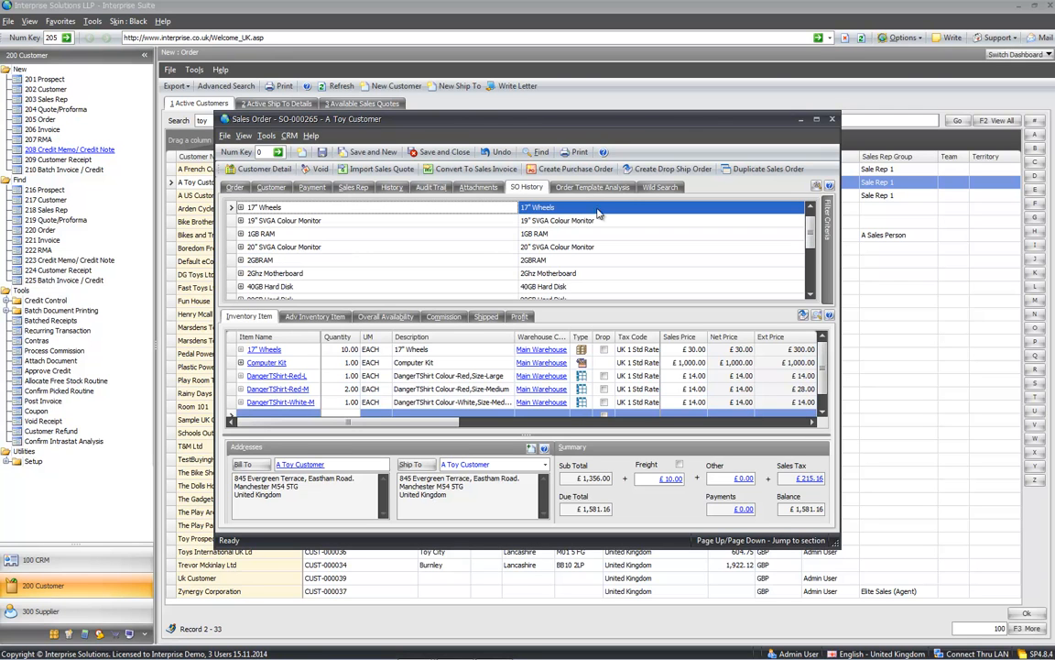
Step: Load the Example1 order template and apply its 19" SVGA Colour Monitor and 17" Wheels to the order
left_click(622, 188)
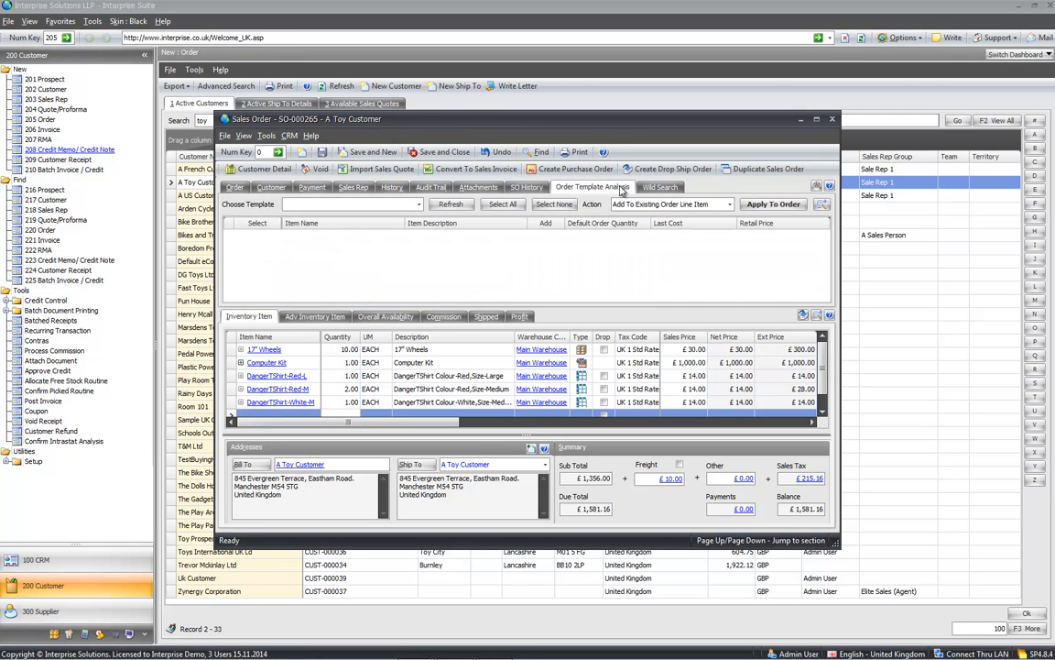
left_click(420, 207)
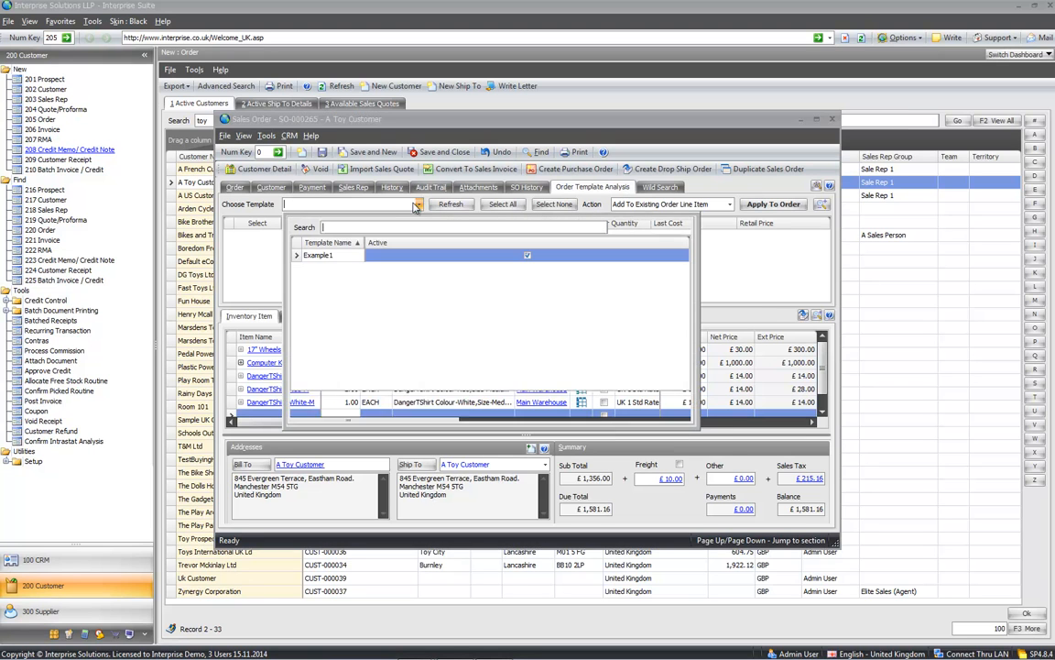
left_click(352, 259)
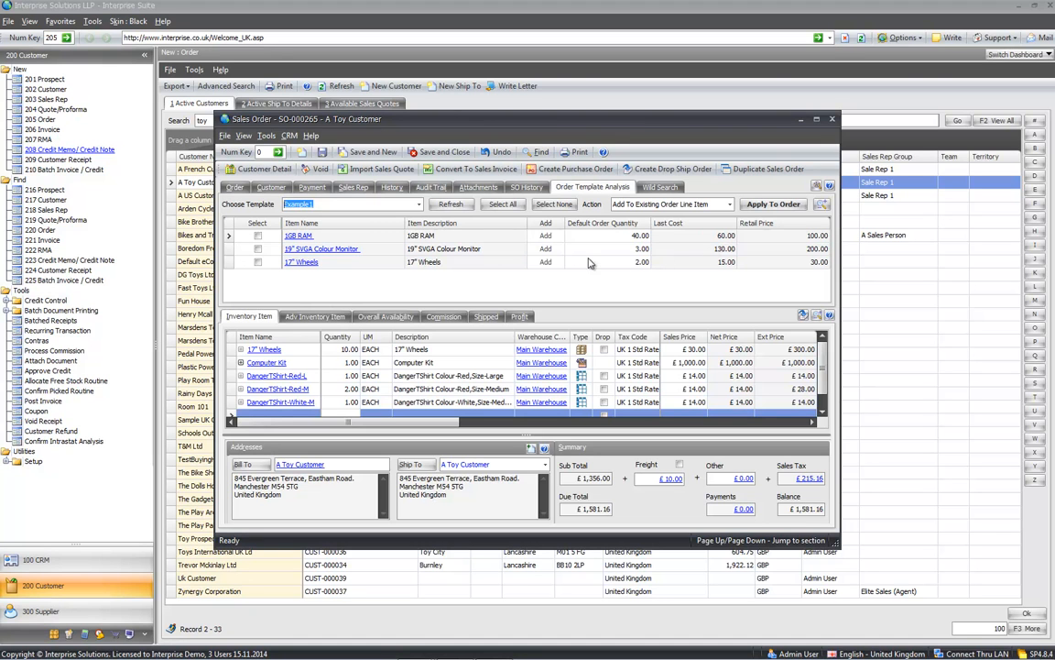
left_click(258, 248)
left_click(773, 204)
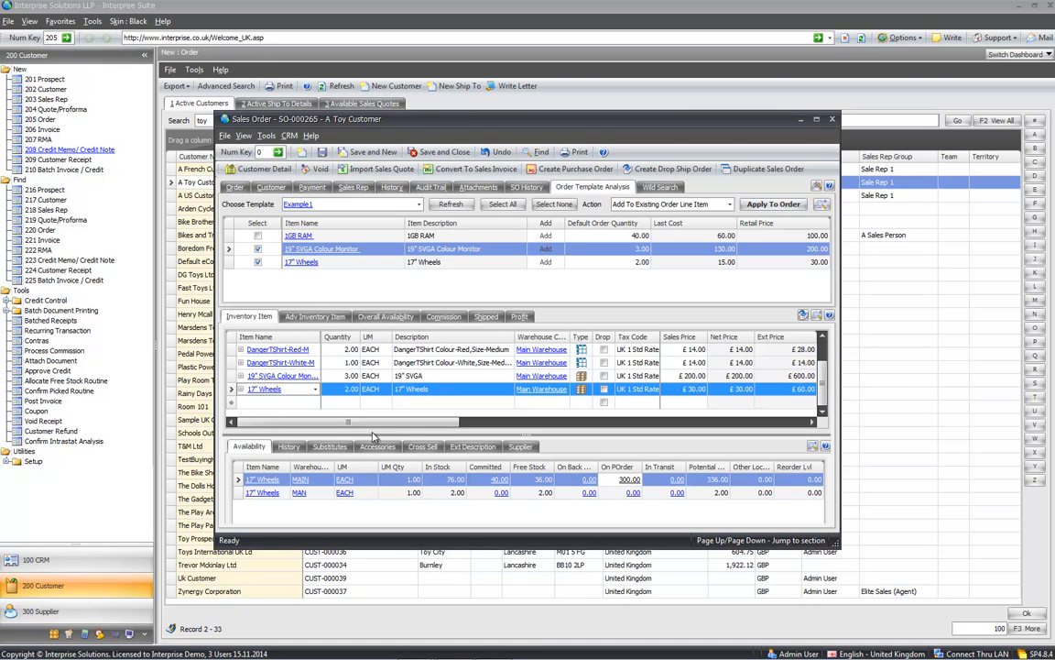
left_click(639, 248)
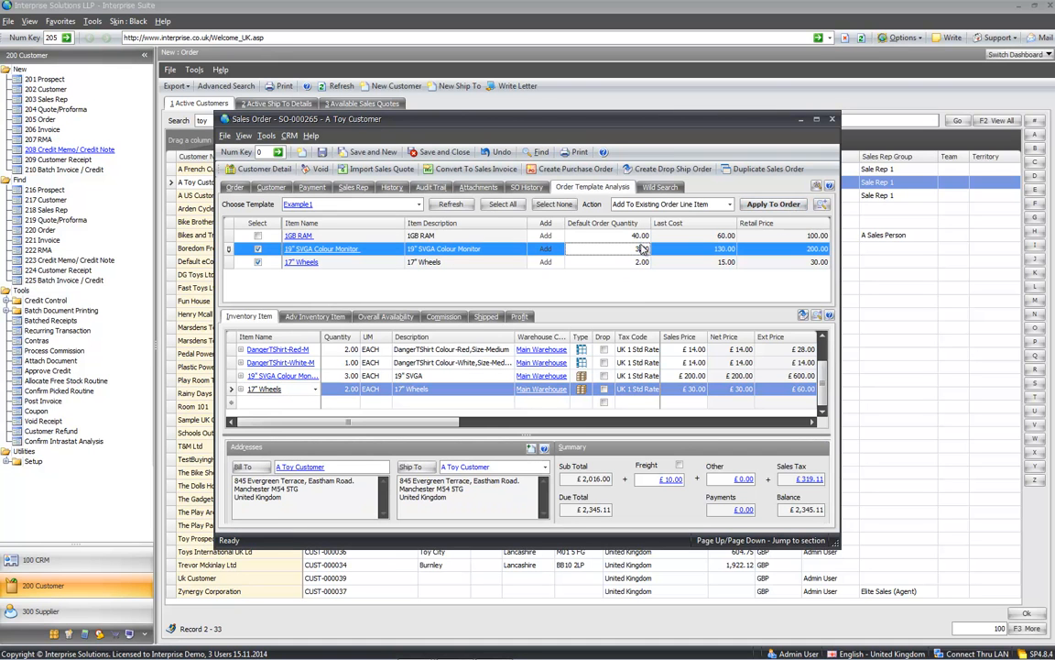
Step: Open Wild Search and search a new order line's item lookup for "80 disk" and "80", cancelling the lookup
left_click(671, 188)
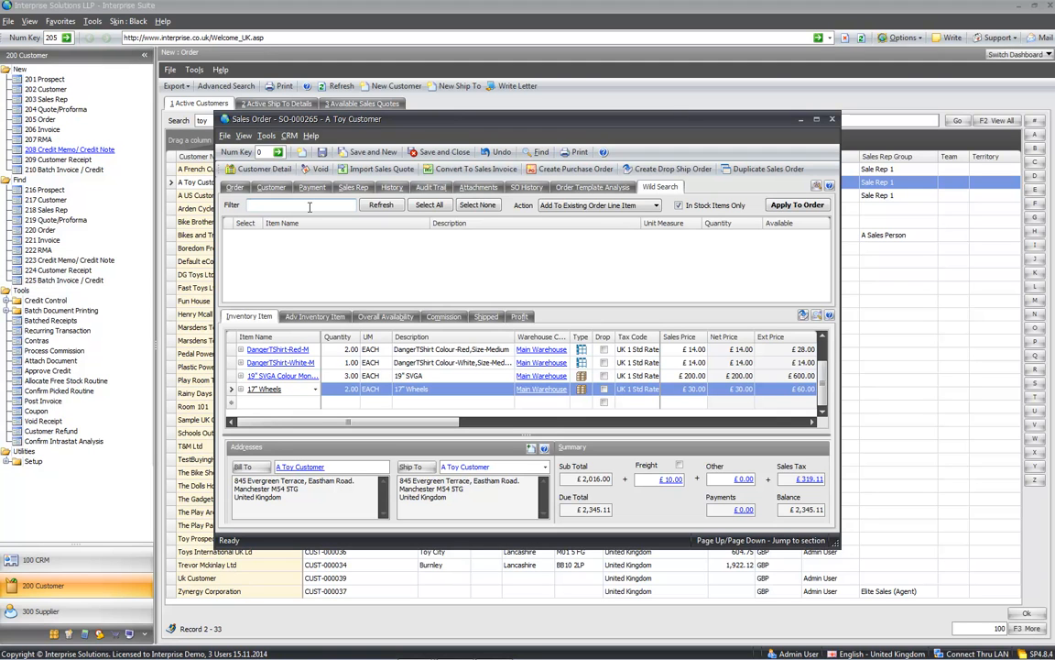
left_click(274, 403)
type("80 disk")
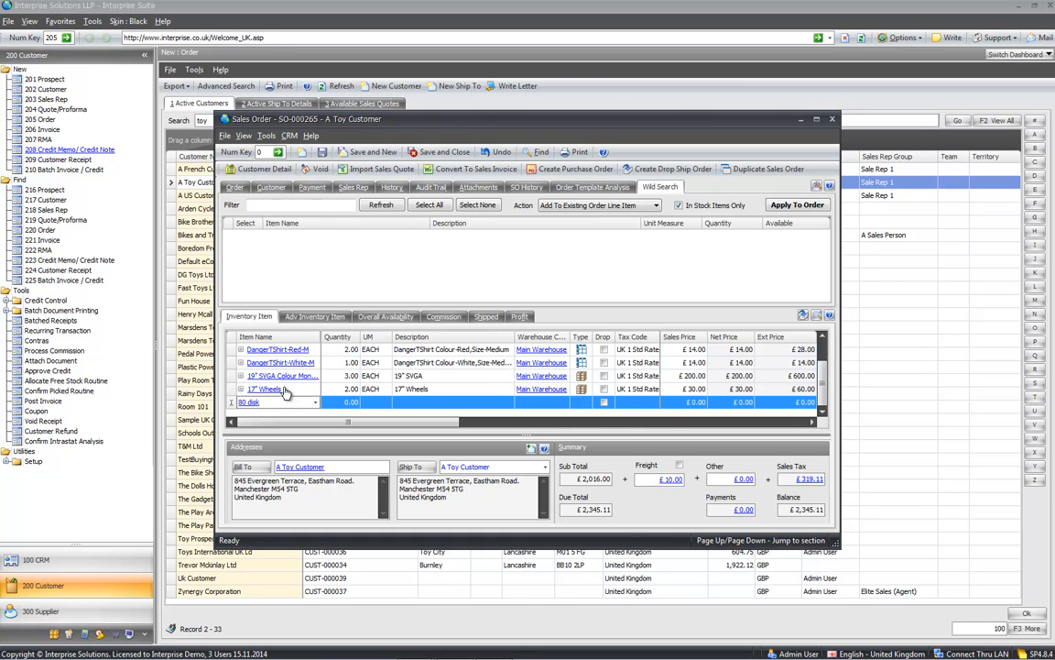
key("Tab")
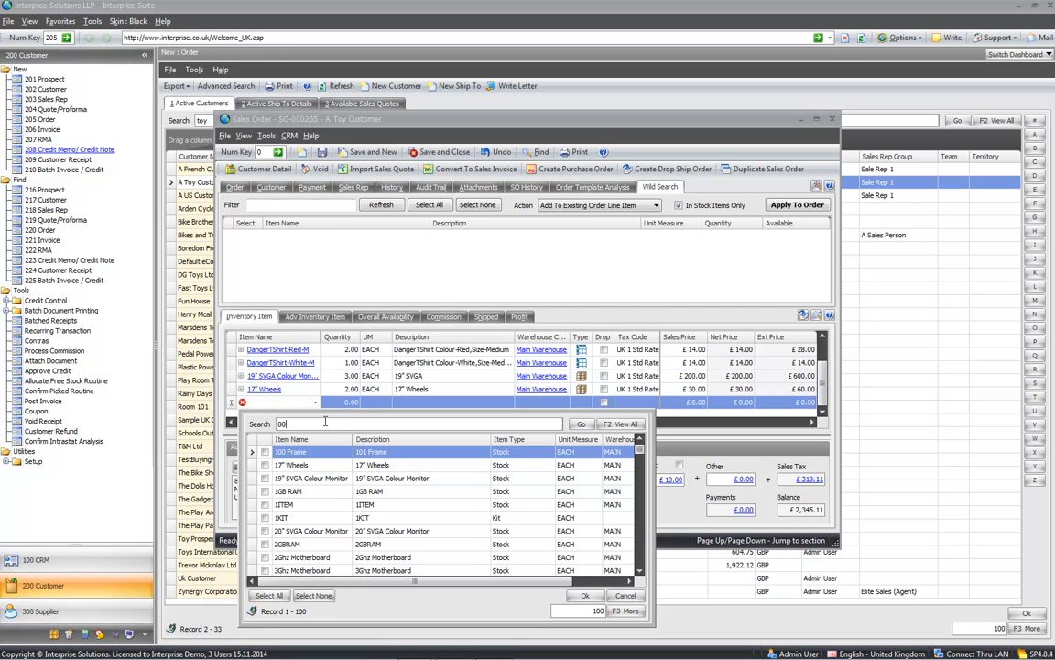
key("Return")
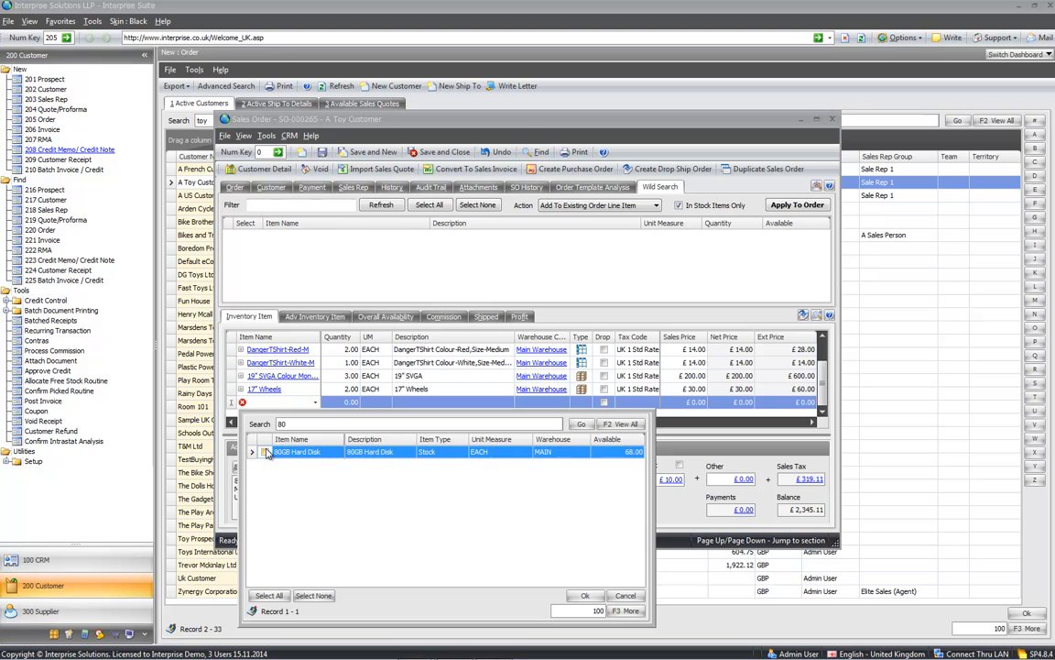
left_click(627, 596)
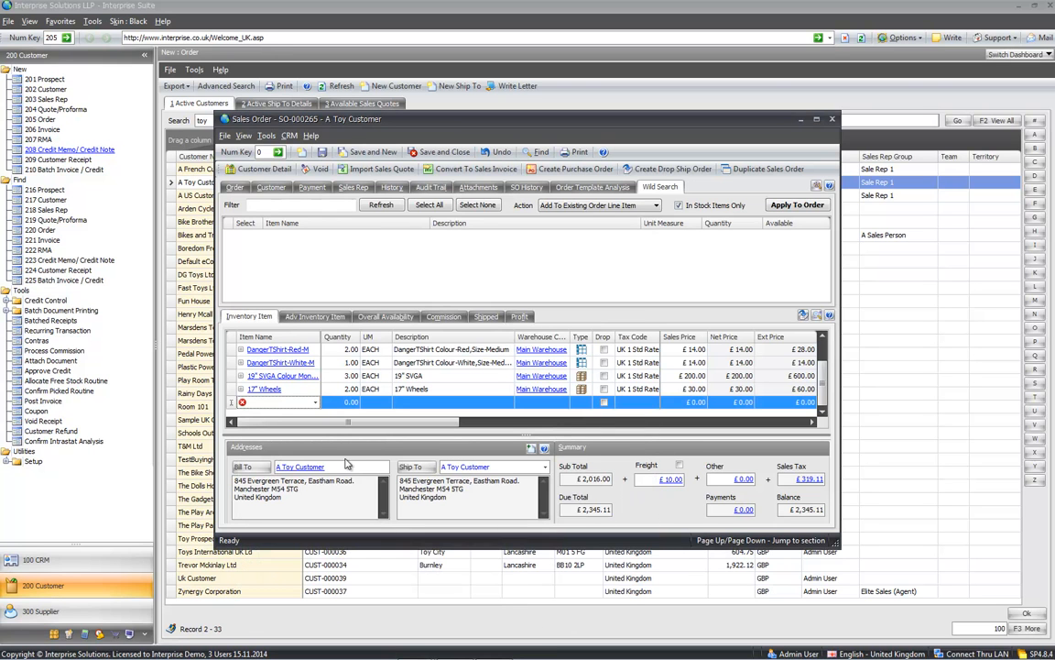
Step: Filter the Wild Search items with "#80#disk#" and return to the order details
left_click(319, 205)
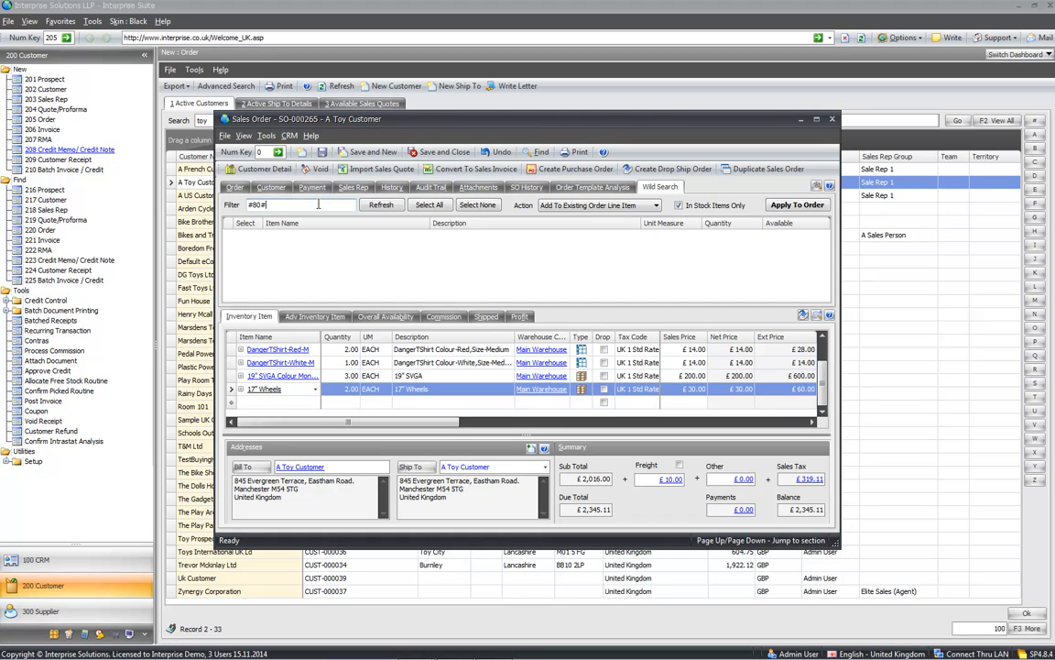
type("#80#disk#")
key("Return")
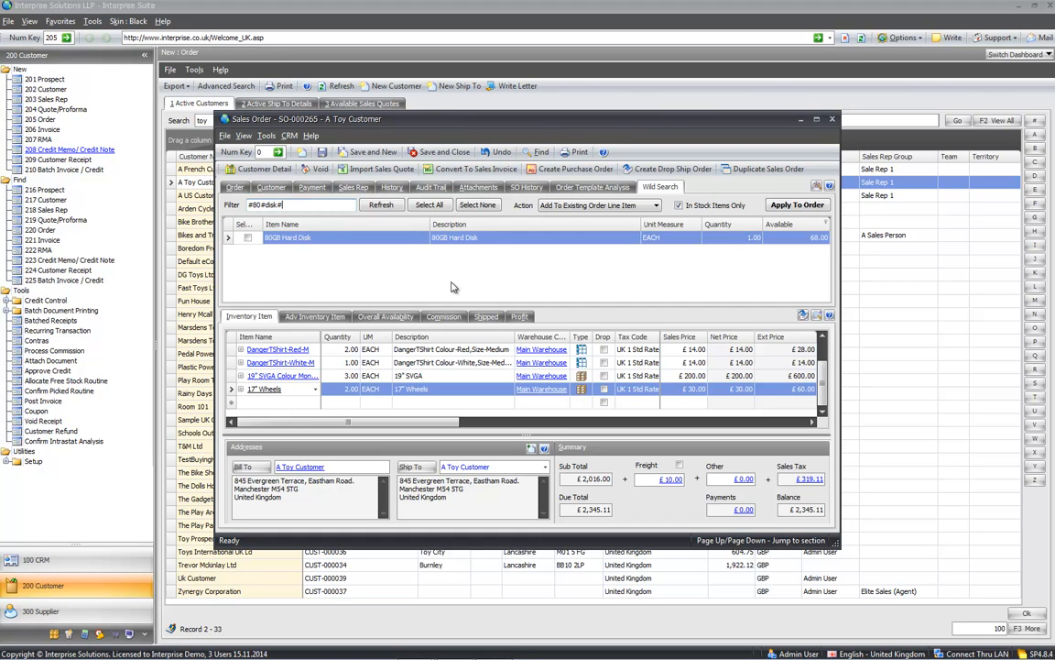
left_click(275, 405)
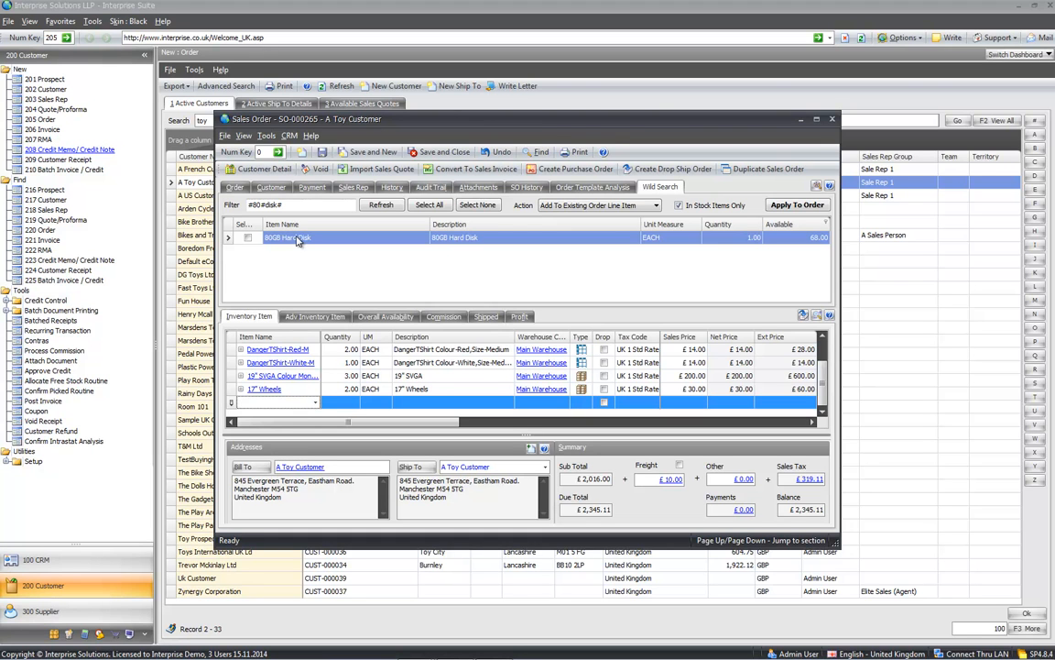
left_click(235, 188)
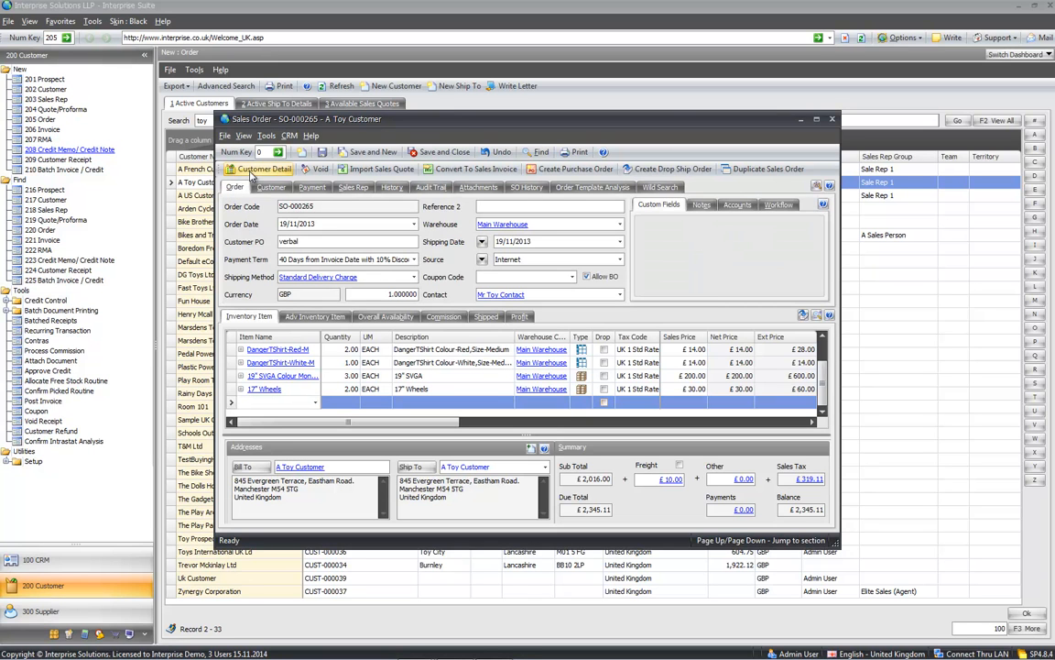
Step: Review the report list and printer settings available for printing the sales order, and close them without printing
left_click(585, 152)
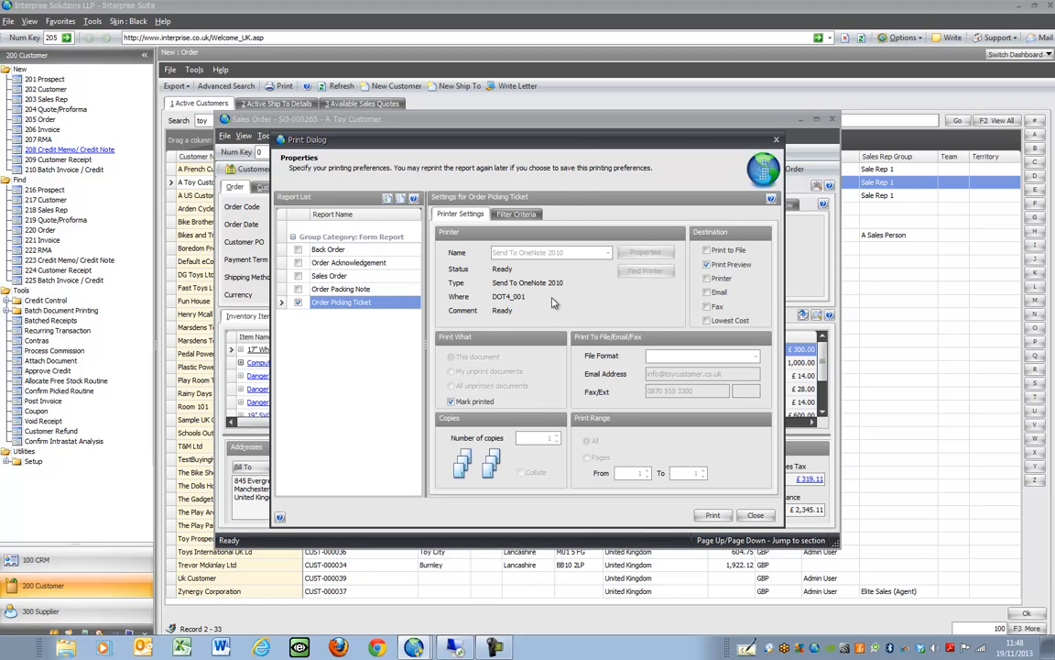
left_click(754, 517)
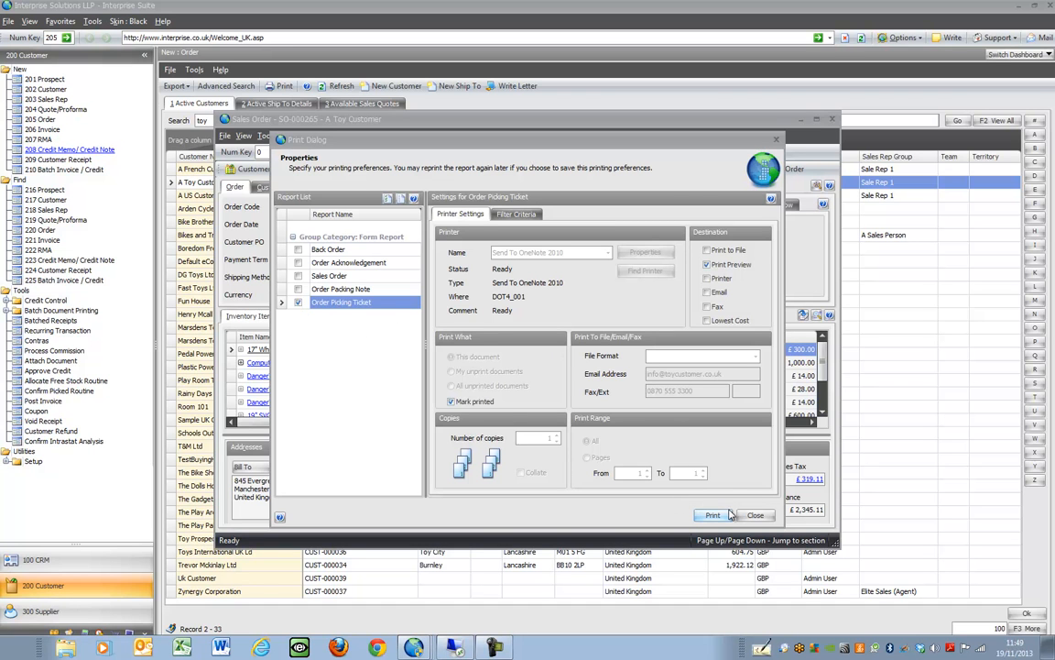
left_click(756, 517)
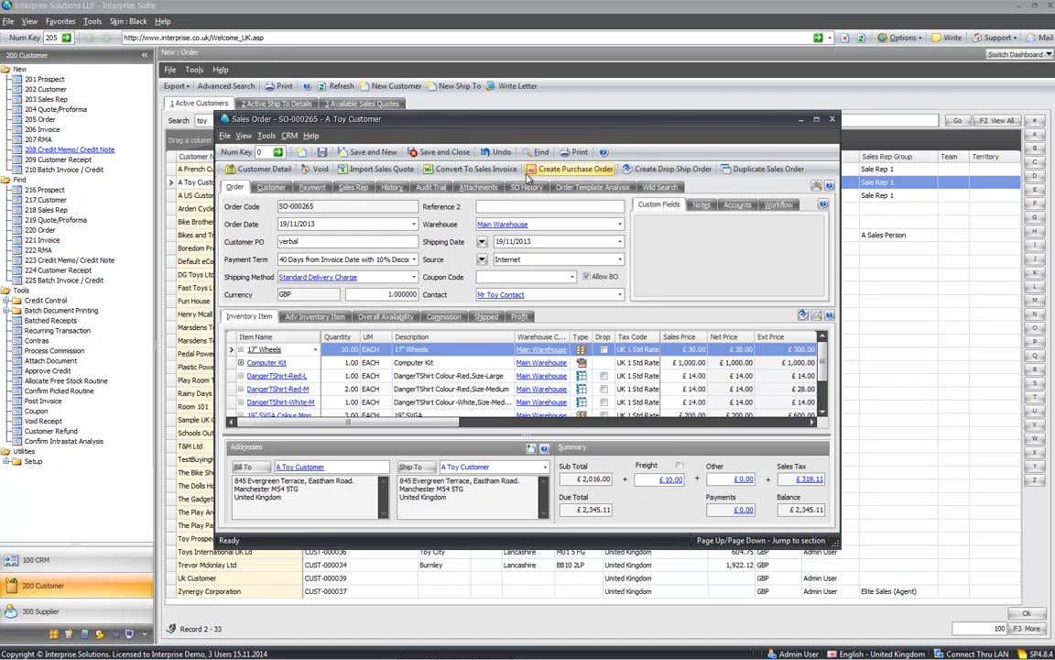
Step: Examine the Batch Document Printing options in the customer module and return to the open sales order
left_click(5, 311)
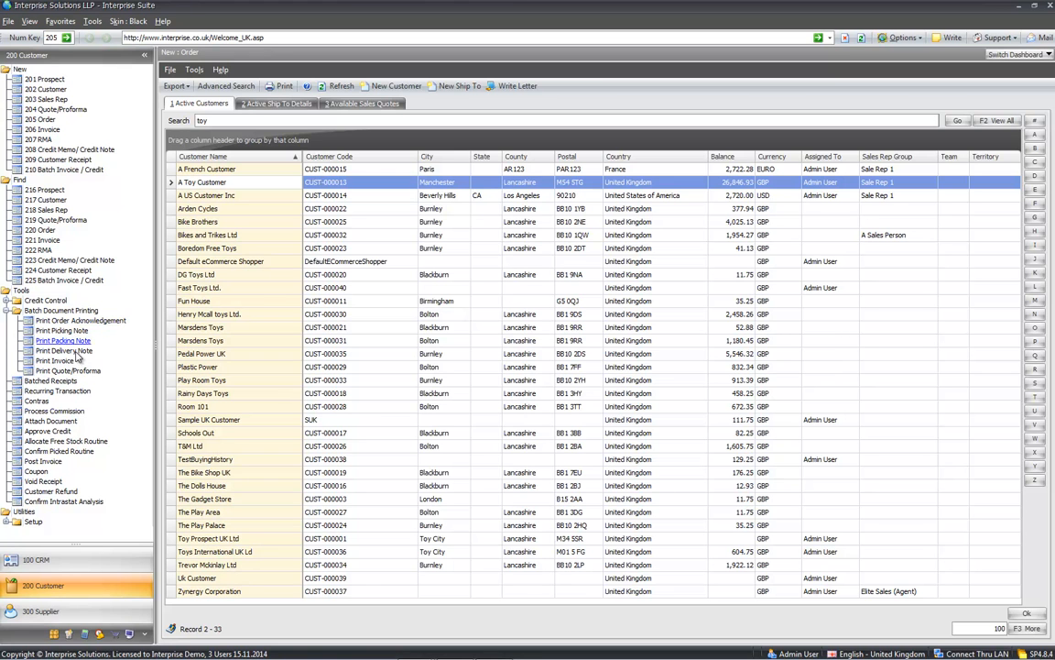
left_click(423, 649)
left_click(423, 626)
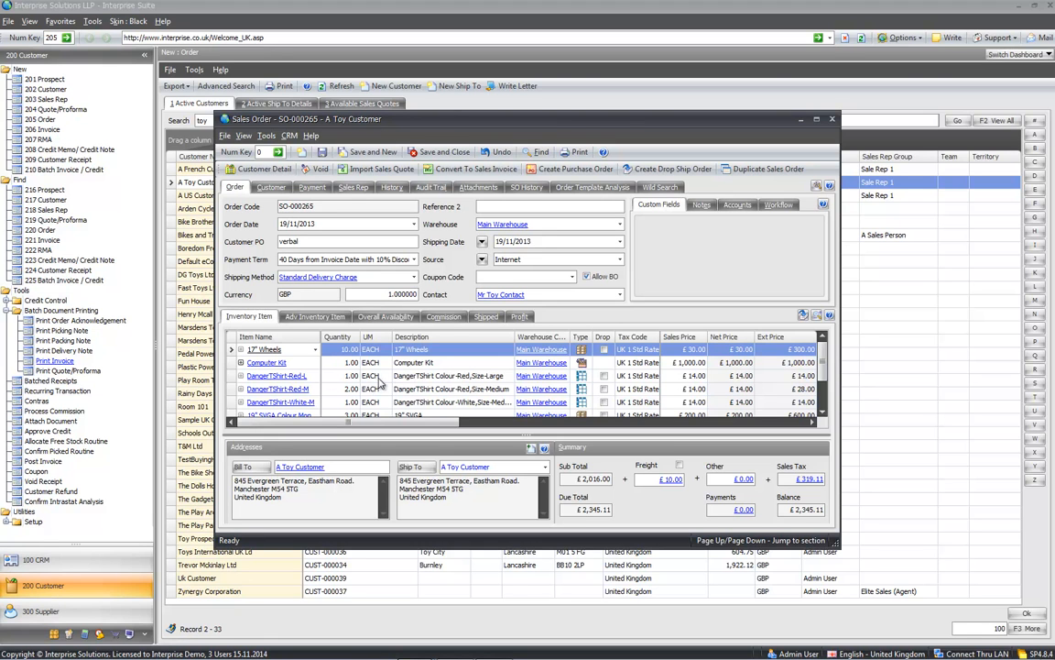
Step: Print the sales order's Order Picking Ticket to the print preview, check the ticket, and close the preview
left_click(580, 153)
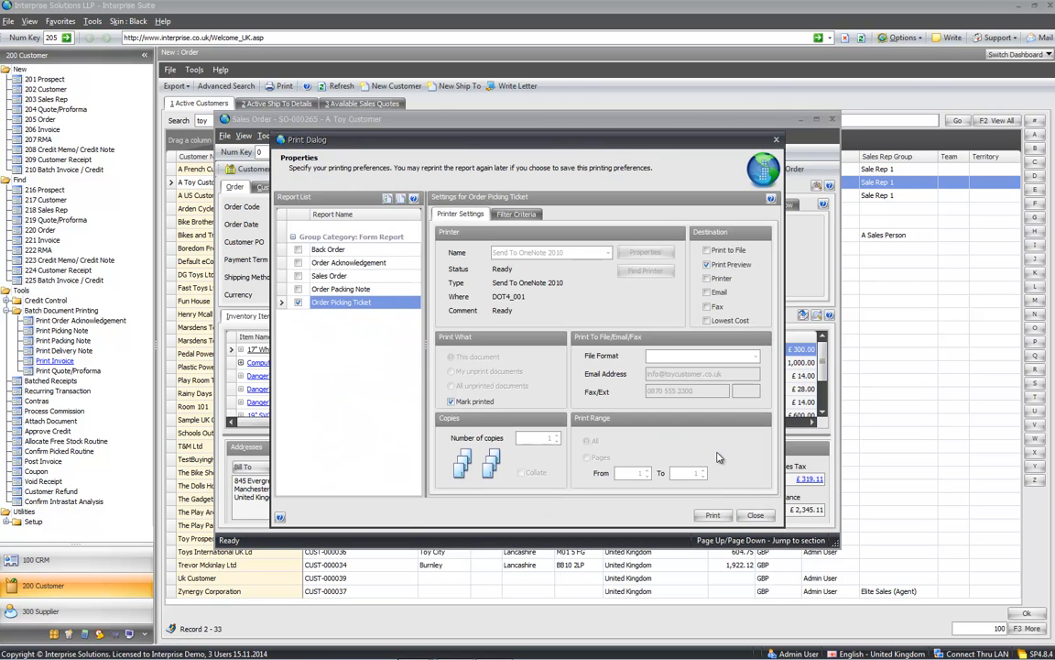
left_click(714, 517)
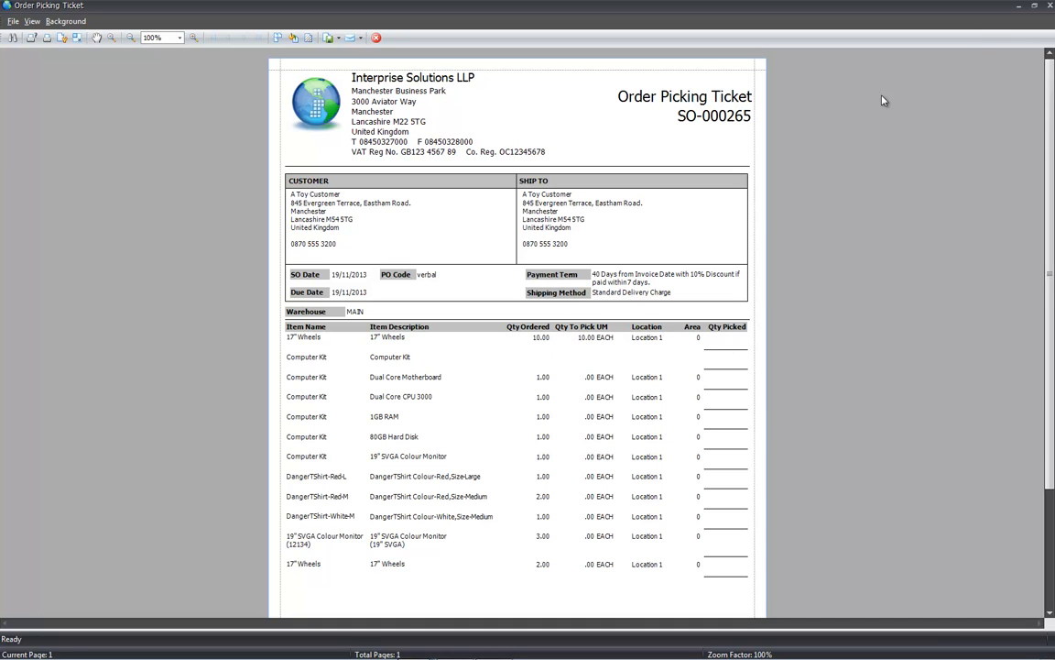
left_click(1050, 5)
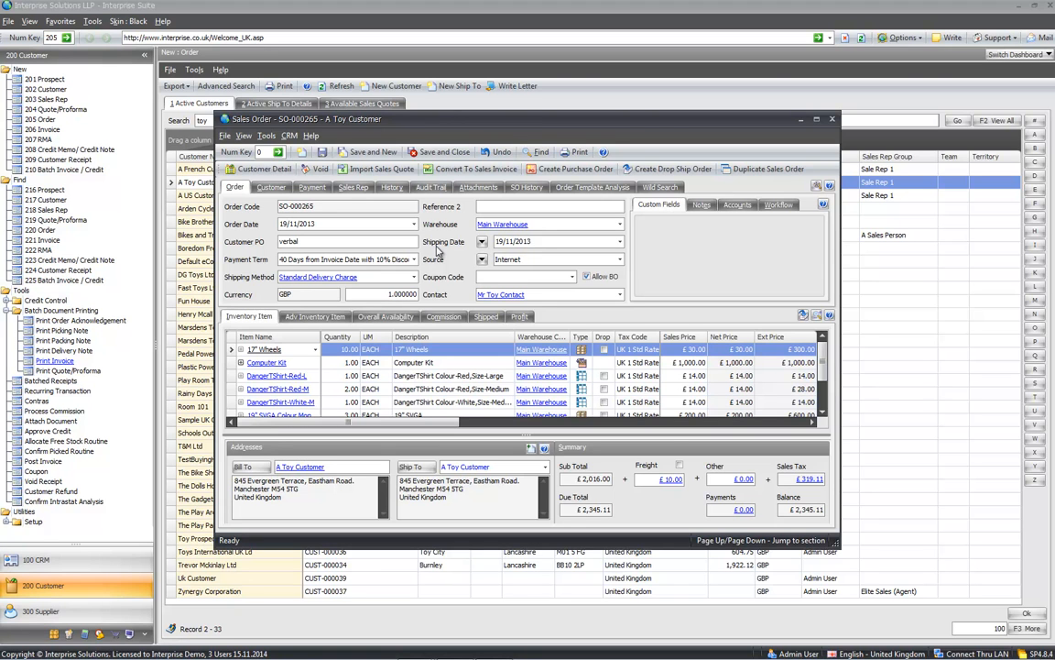
Step: Convert the open sales order for A Toy Customer into a sales invoice
left_click(452, 170)
left_click(593, 450)
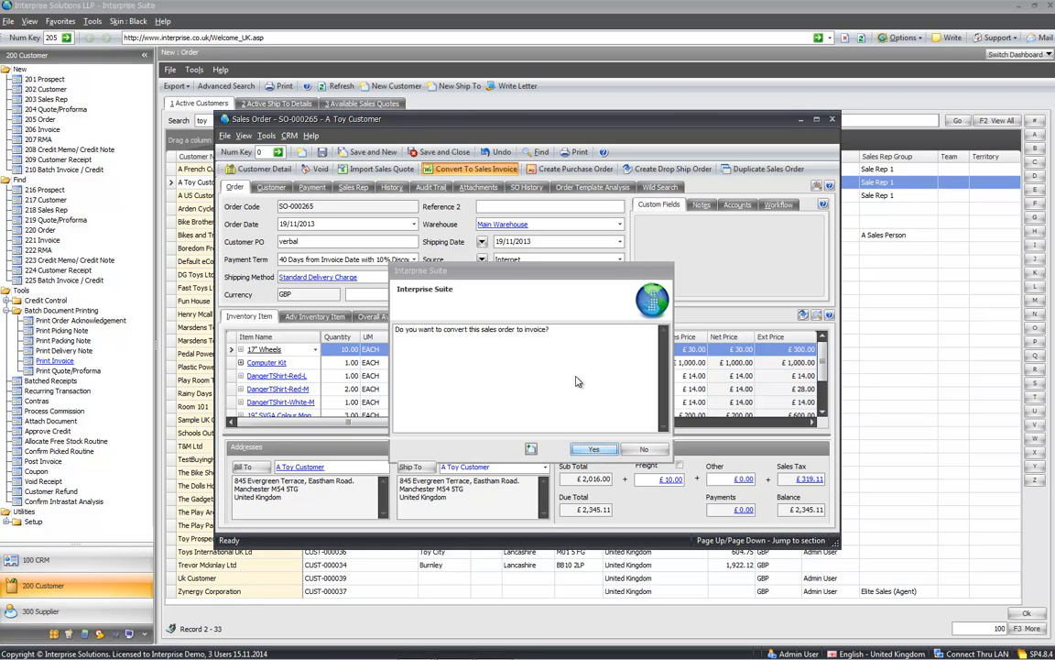
left_click(597, 449)
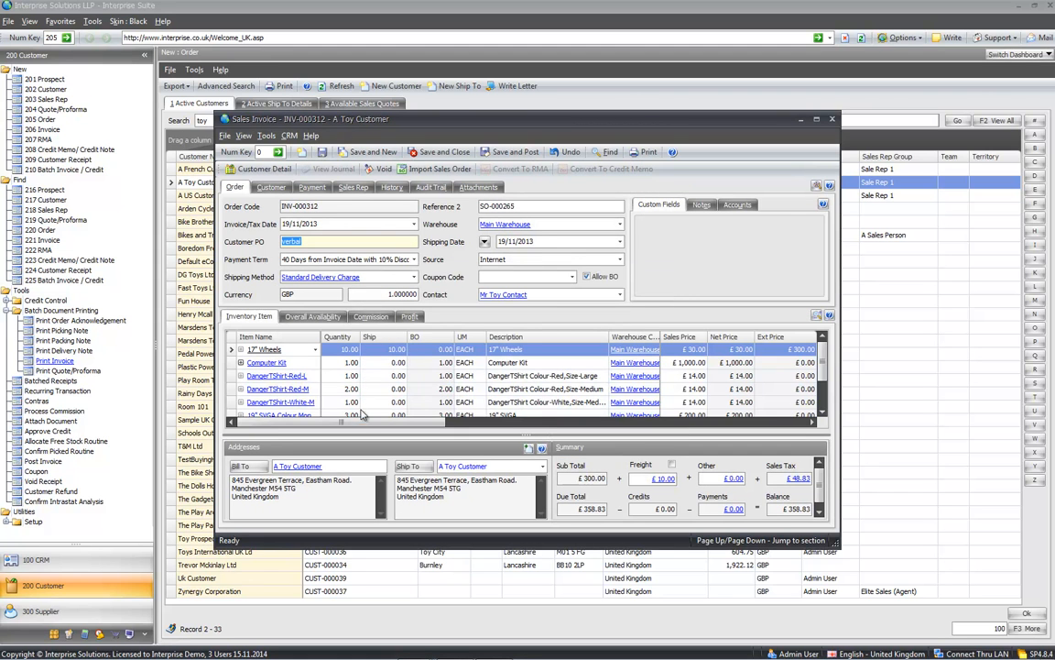
Step: Review the remaining line item columns of the sales invoice, including its source document codes, and close the invoice
left_click_drag(363, 423, 704, 424)
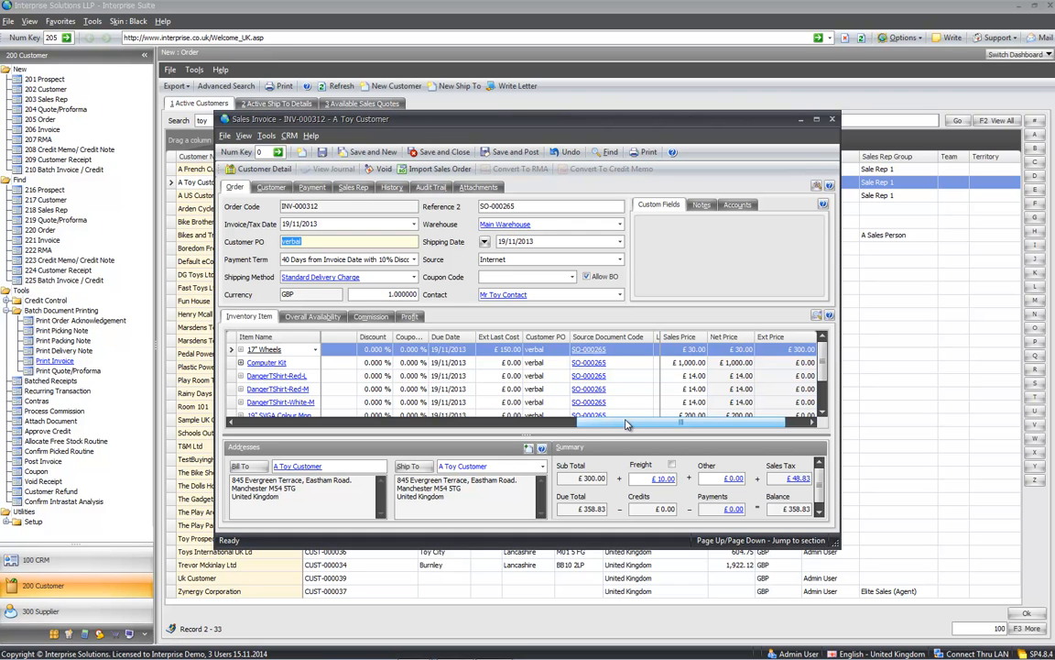
left_click_drag(627, 423, 390, 424)
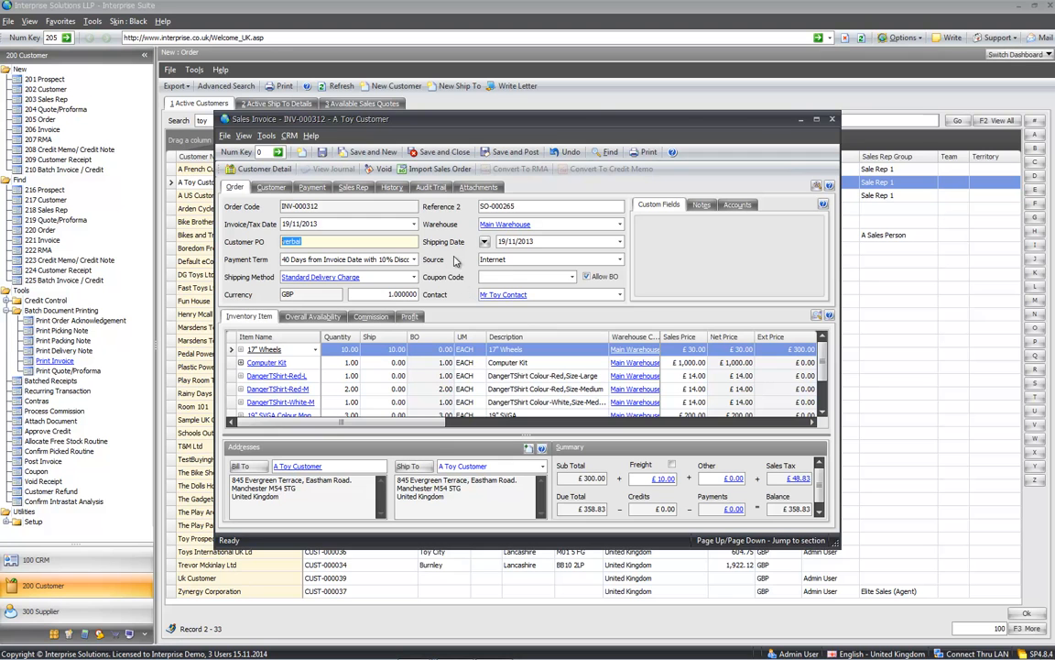
left_click(832, 119)
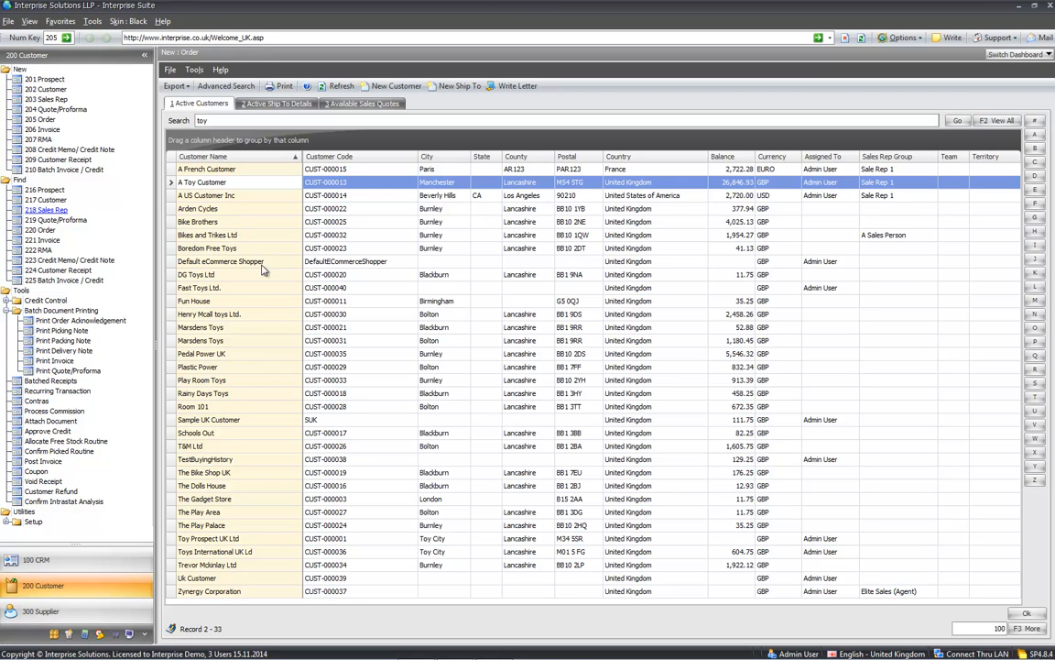
Step: Open batch printing of picking notes and review the fully allocated, partially allocated and all unprinted picking note lists
left_click(62, 330)
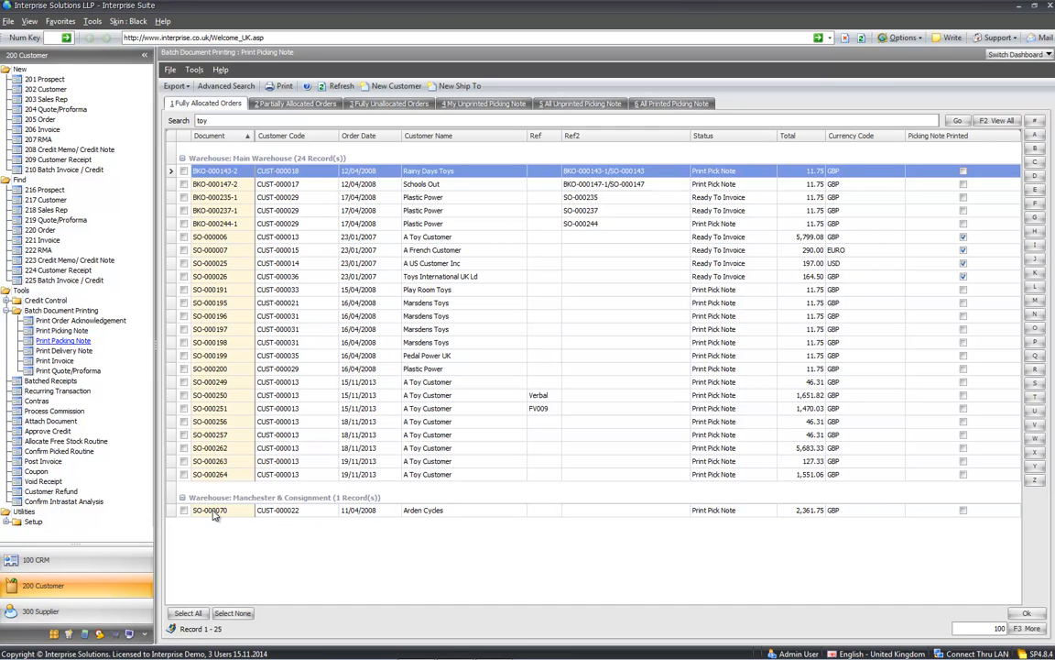
left_click(188, 612)
left_click(287, 105)
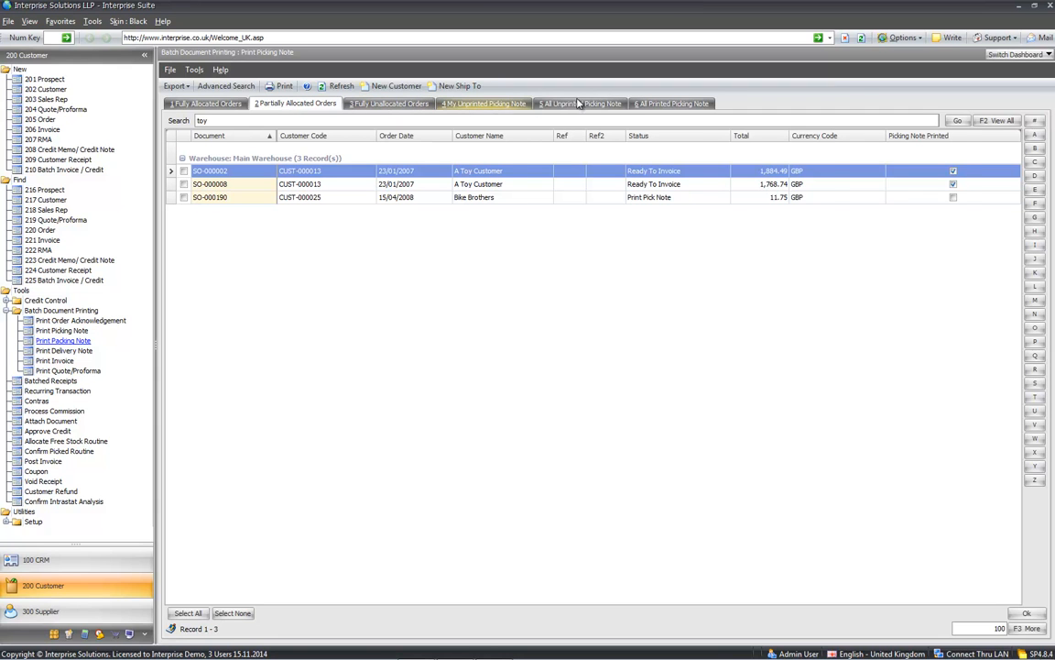
left_click(546, 102)
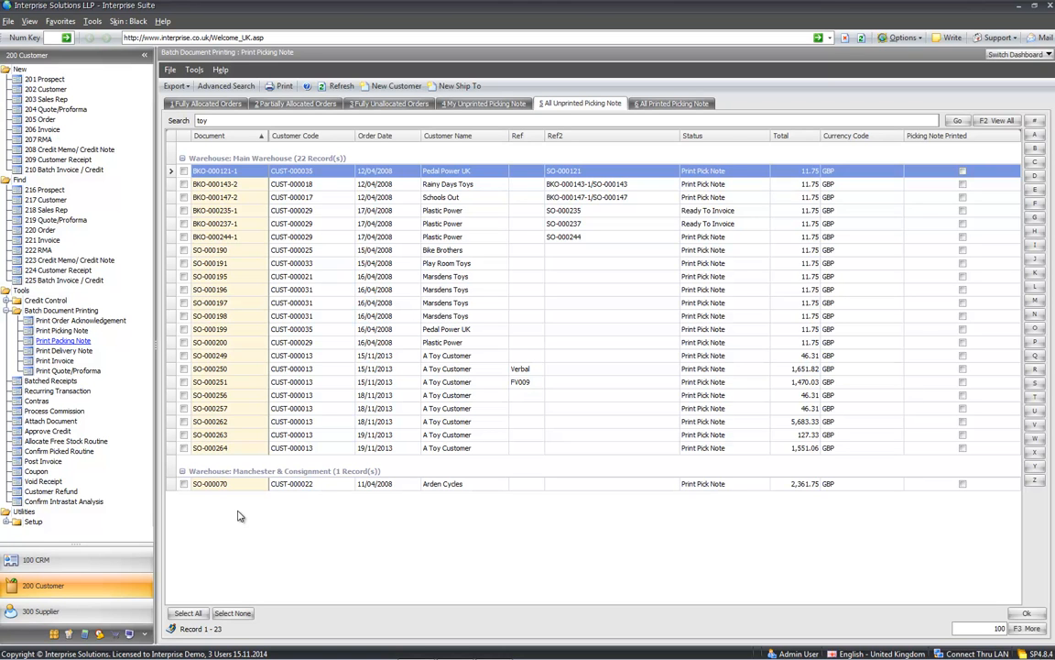
Step: Open the Allocate Free Stock Routine and list the MAIN warehouse's order lines searched by Sales Order
left_click(48, 441)
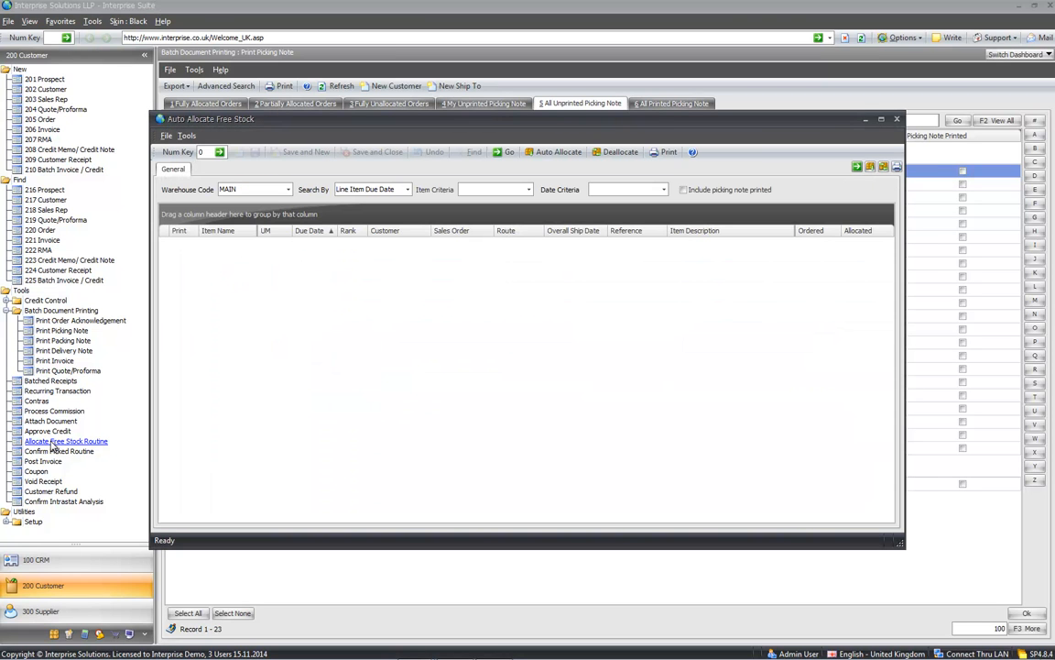
left_click(408, 189)
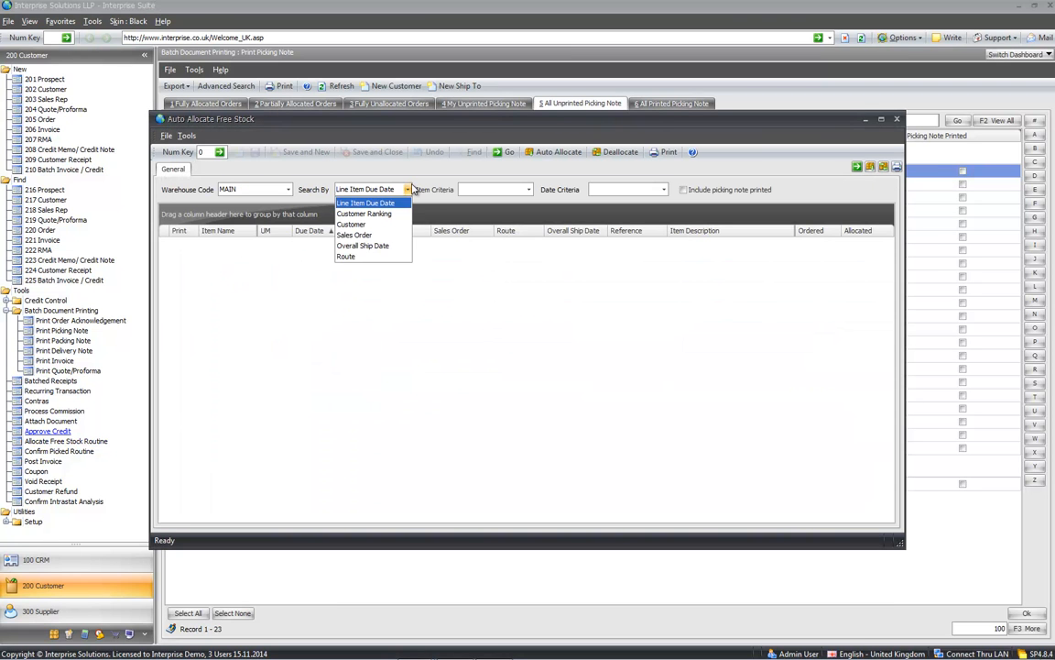
left_click(356, 235)
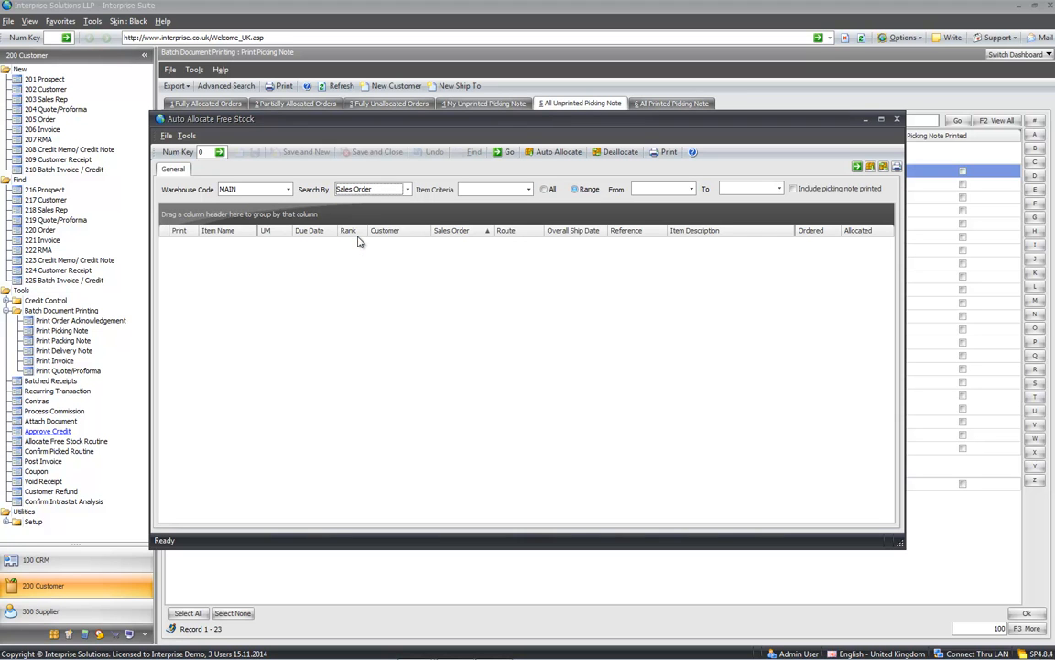
left_click(503, 153)
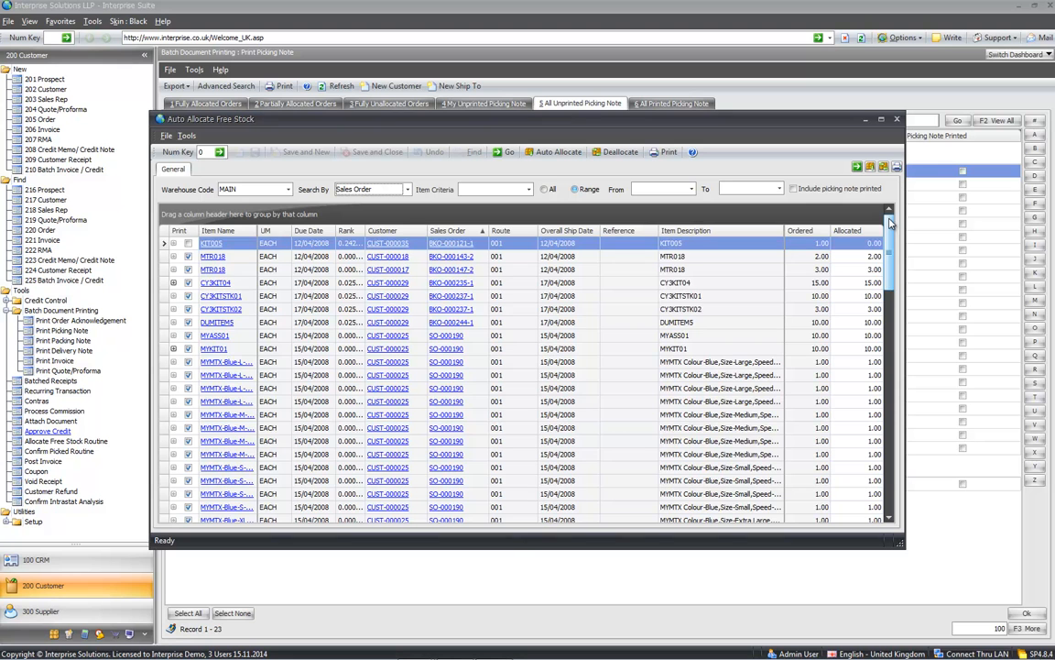
Step: Look through the allocation list and move a MYMTX-Blue-M line of SO-000190 up to just below the MTR018 lines
mouse_move(890, 223)
left_mouse_down()
mouse_move(894, 467)
mouse_move(896, 216)
left_mouse_up()
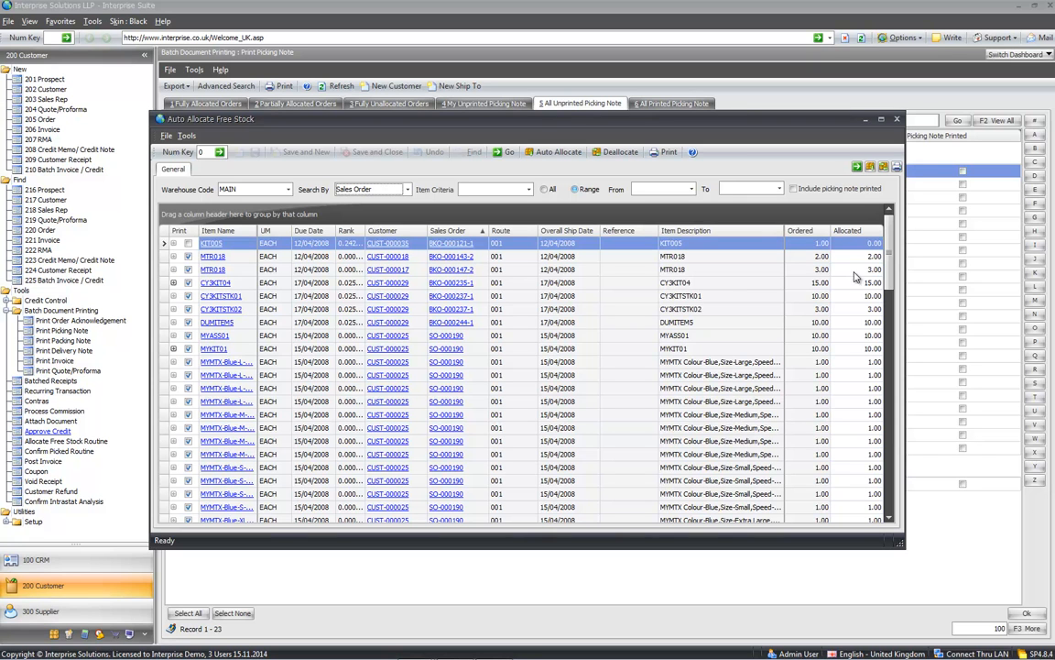
scroll(887, 511, "down", 9)
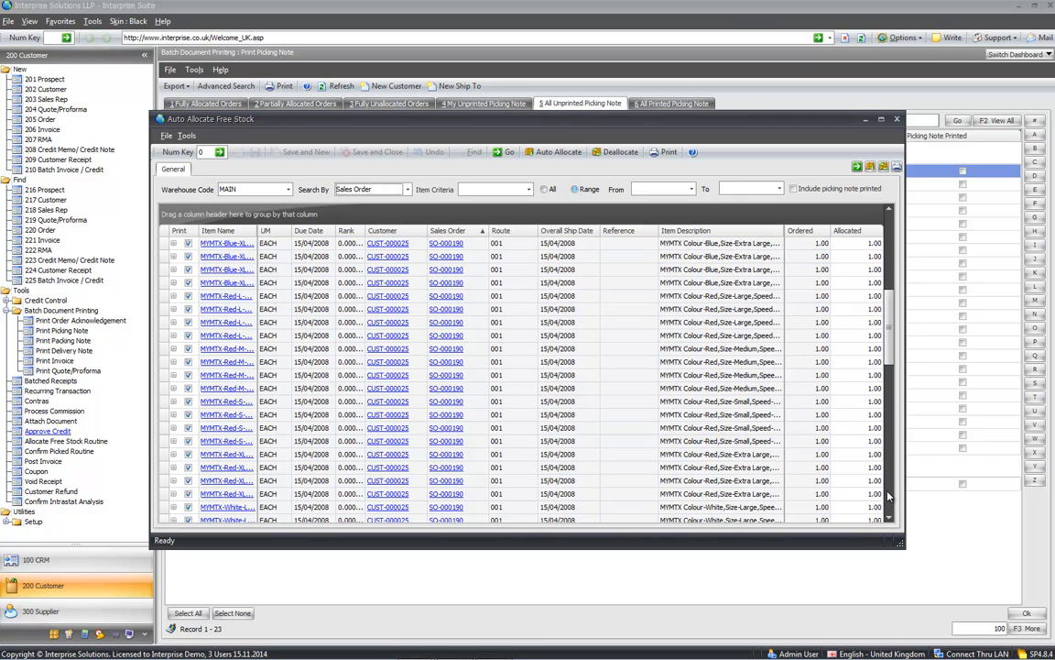
left_click_drag(890, 418, 800, 229)
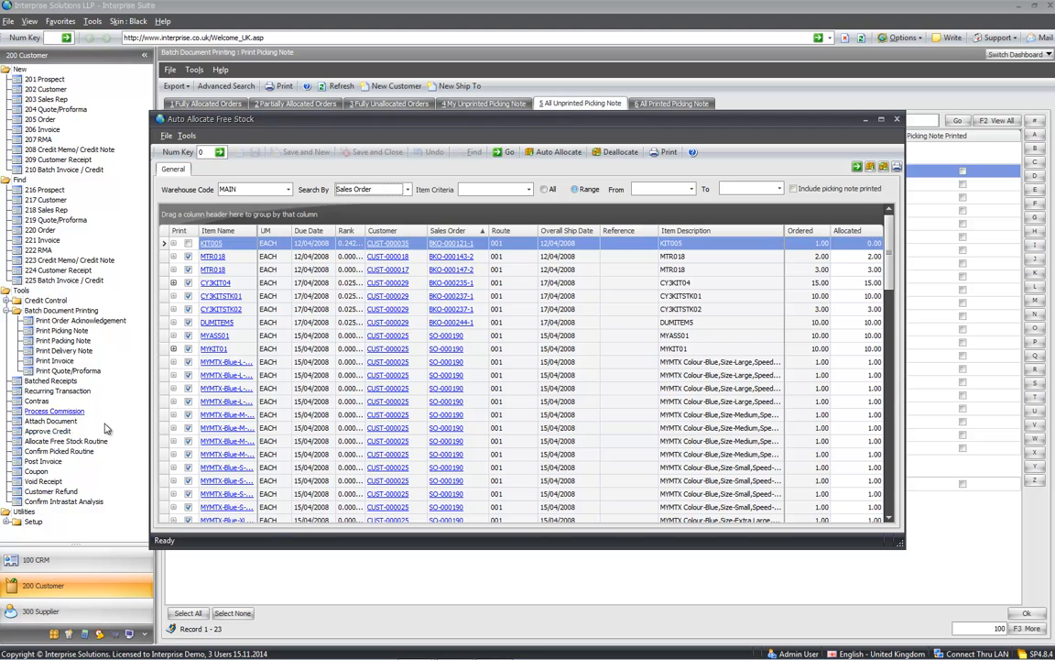
left_click(169, 441)
left_click_drag(179, 390, 169, 282)
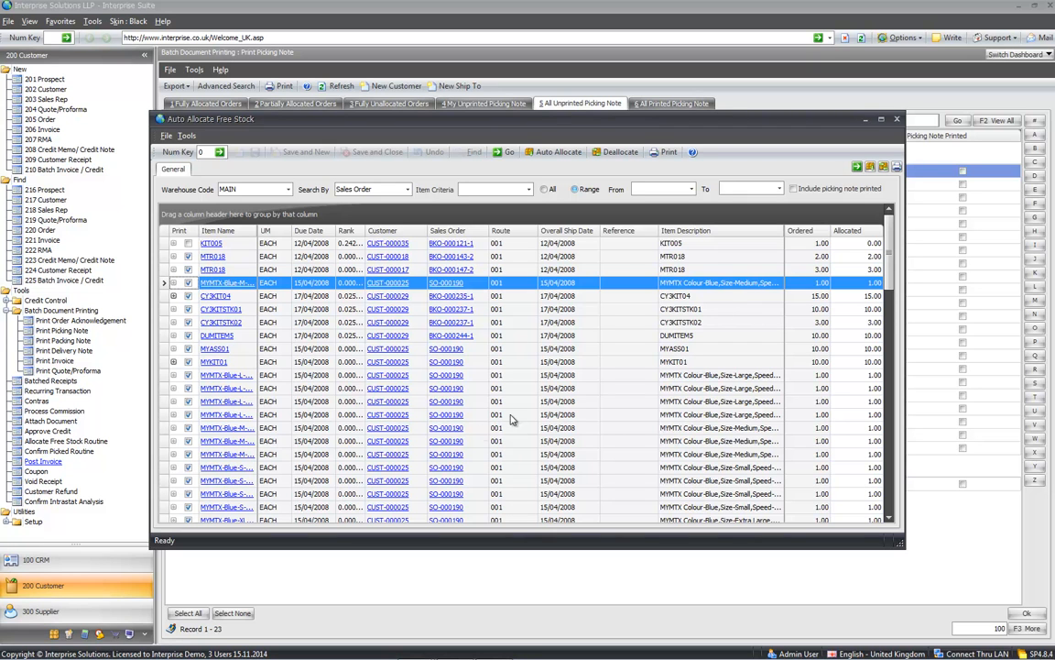
Step: Sort the free stock allocation lines by customer and by rank, and close the allocation routine
left_click(390, 231)
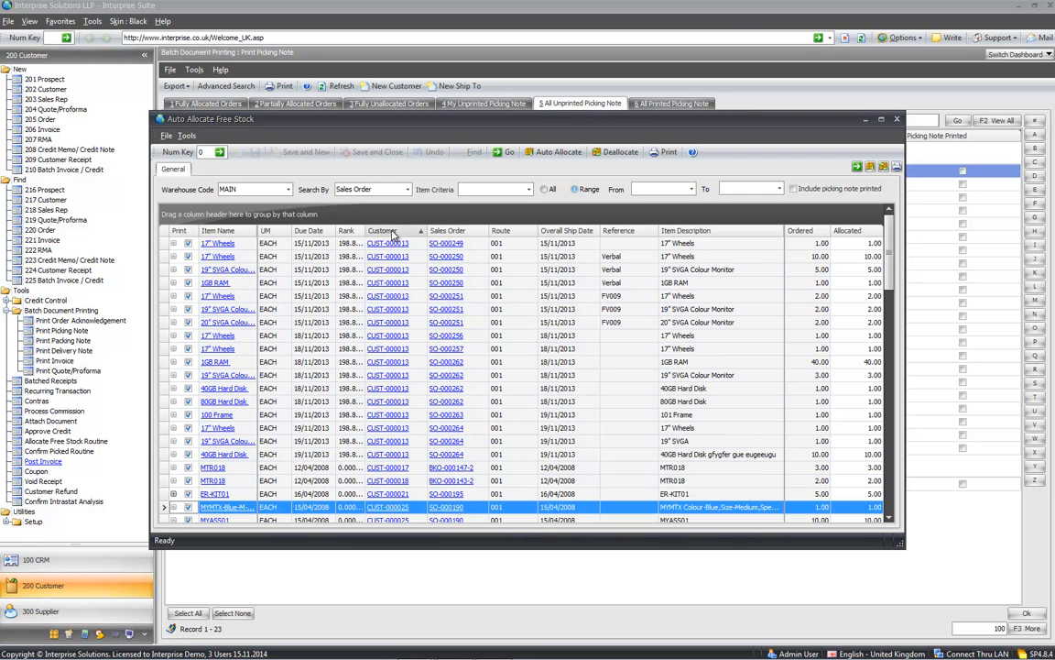
left_click(349, 231)
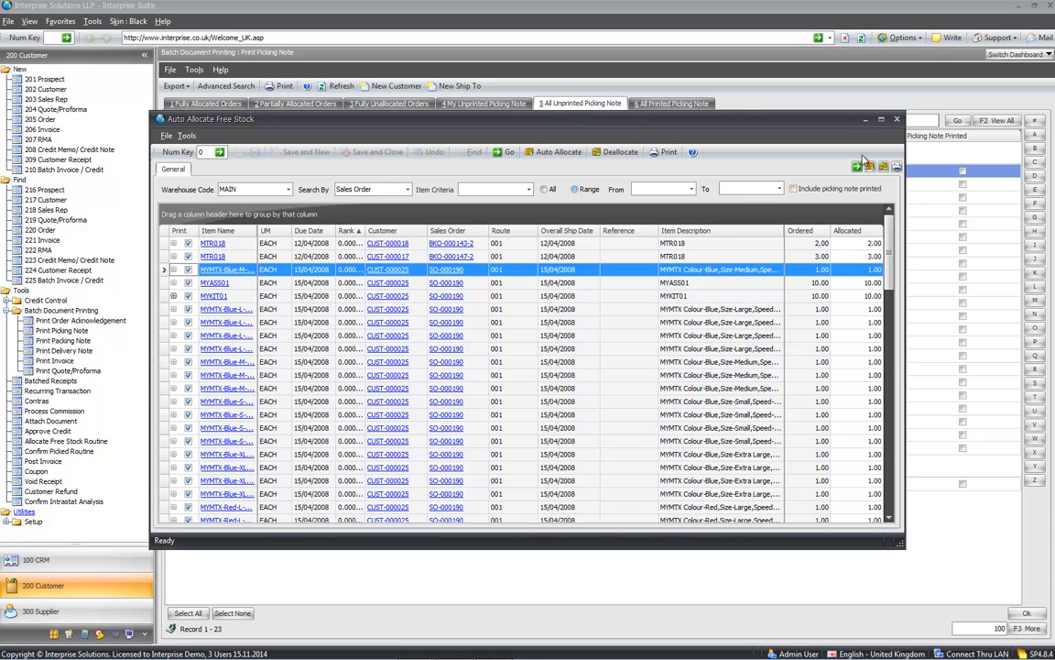
left_click(897, 120)
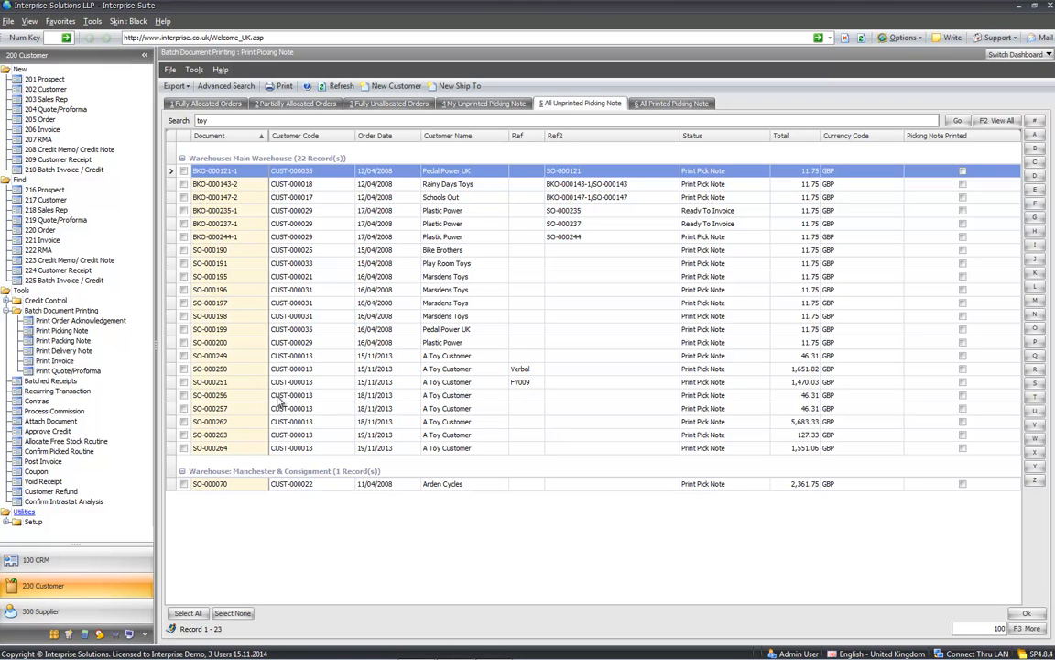
Step: Open the Confirm Picked Routine and select sales orders SO-000026, SO-000025, SO-000008, SO-000007 and SO-000006
left_click(83, 455)
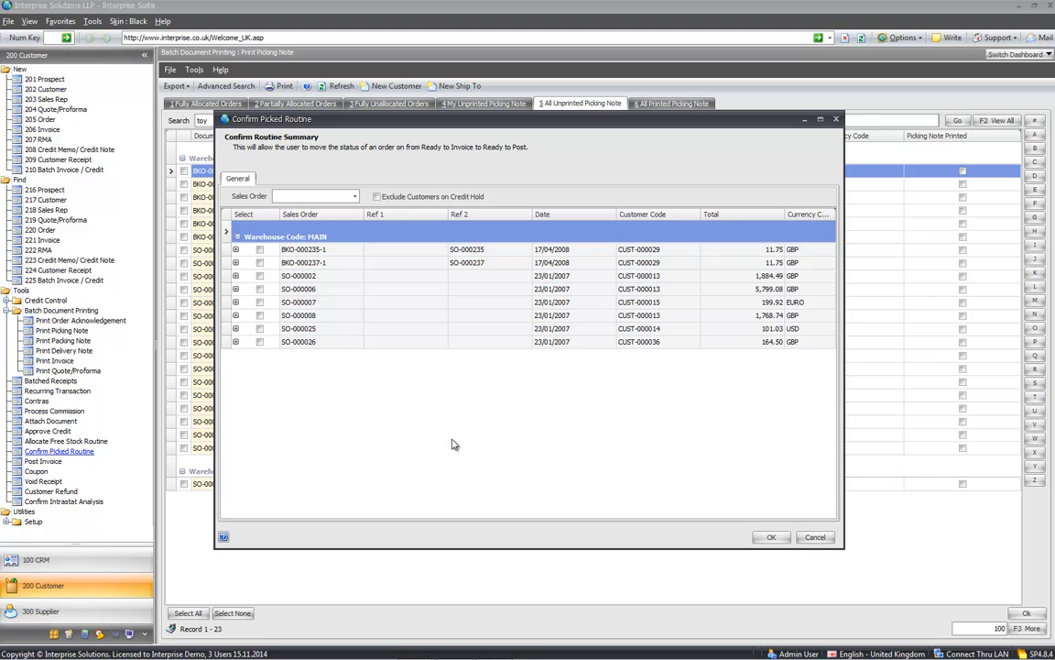
left_click(259, 342)
left_click(259, 328)
left_click(259, 315)
left_click(259, 303)
left_click(259, 288)
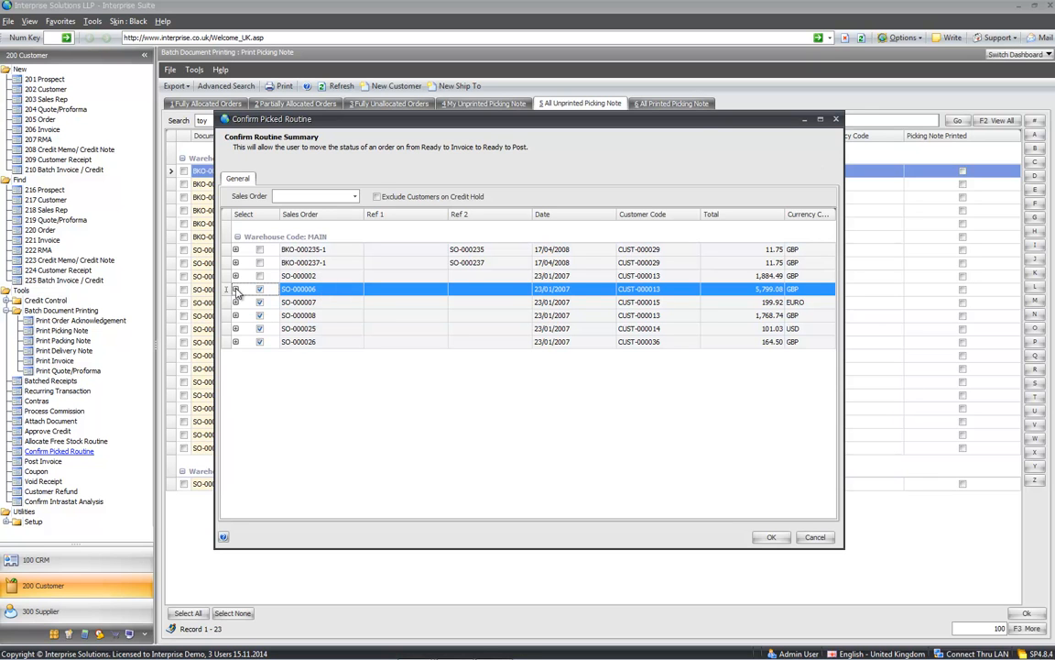
Step: Set the quantity to confirm for the Bullets item in SO-000006 to 4,900 and collapse the order's details
left_click(235, 289)
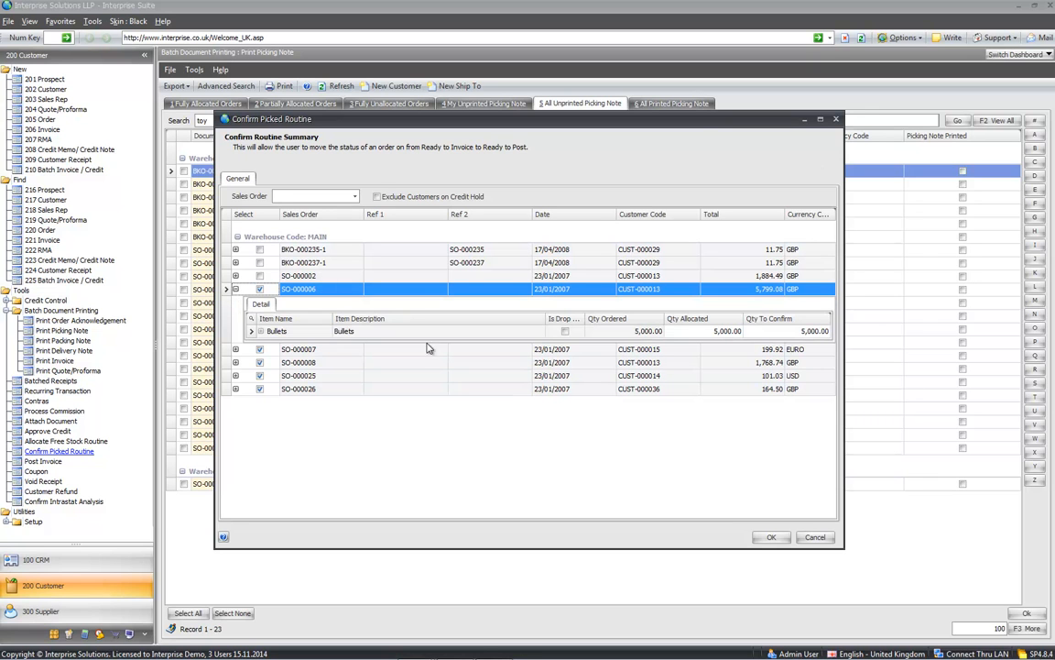
left_click(775, 332)
type("49")
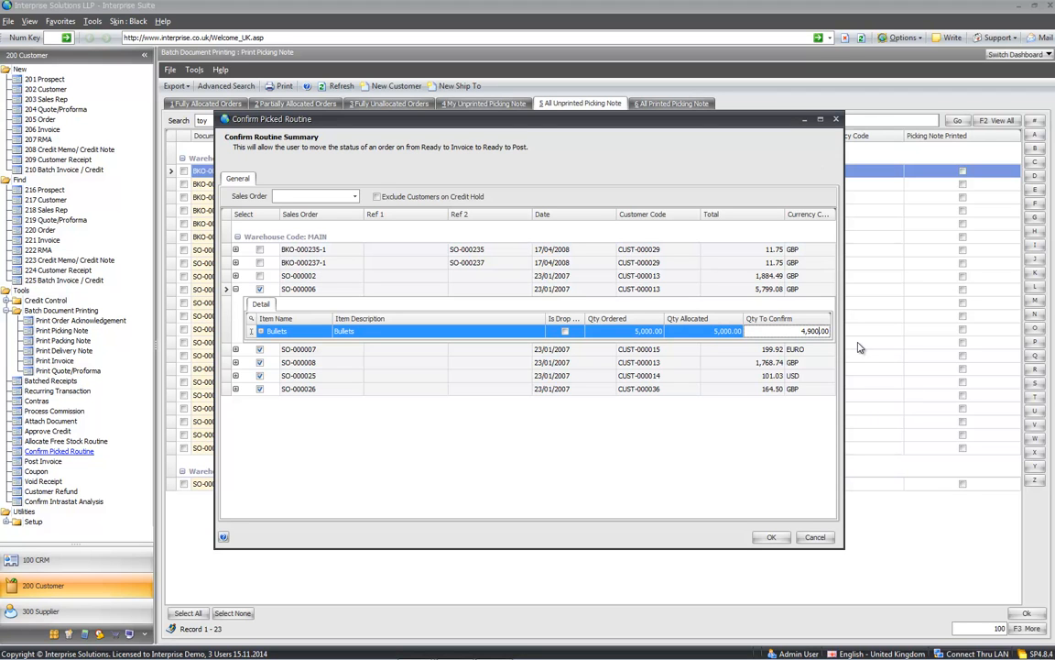
left_click(236, 290)
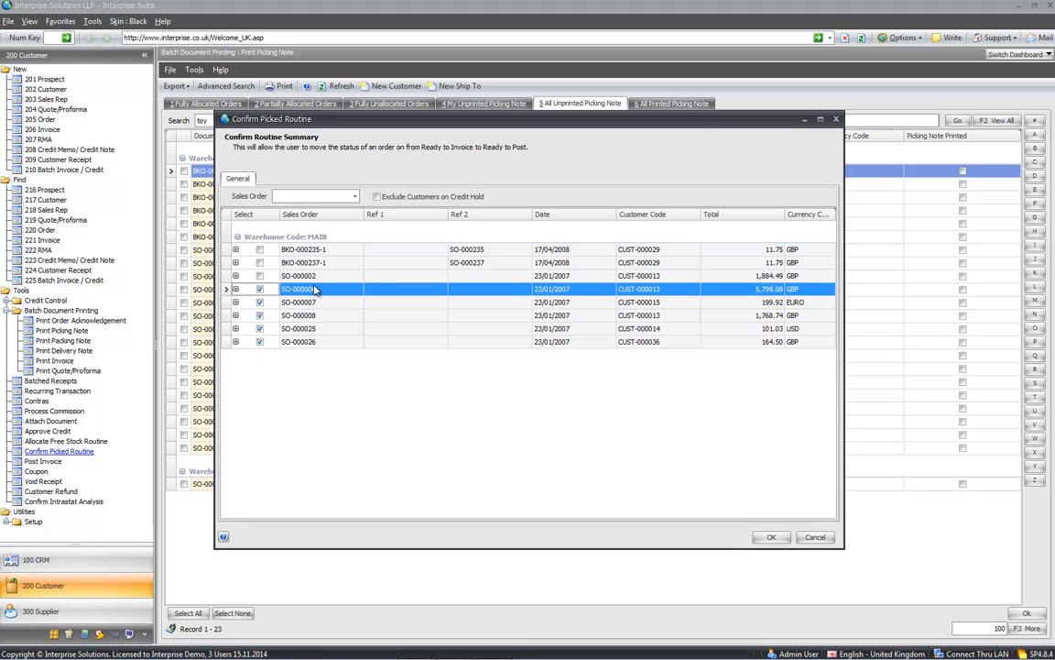
Step: Deselect every order except SO-000006, confirm SO-000006 as picked, and close the Confirm Picked Routine
left_click(260, 302)
left_click(261, 316)
left_click(260, 329)
left_click(260, 341)
left_click(260, 329)
left_click(291, 290)
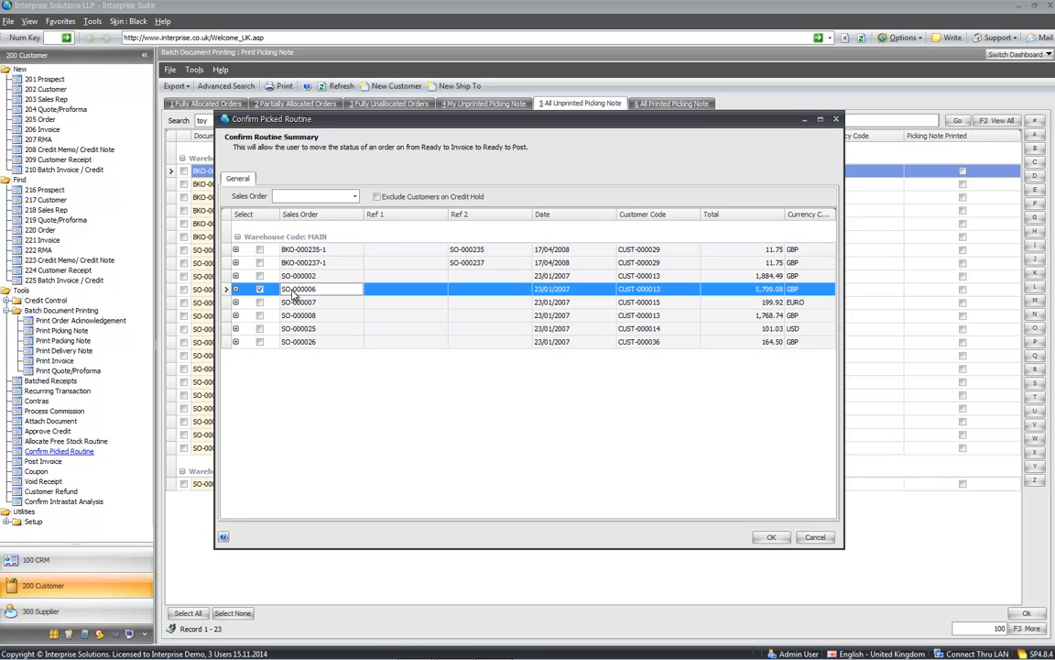
left_click(771, 537)
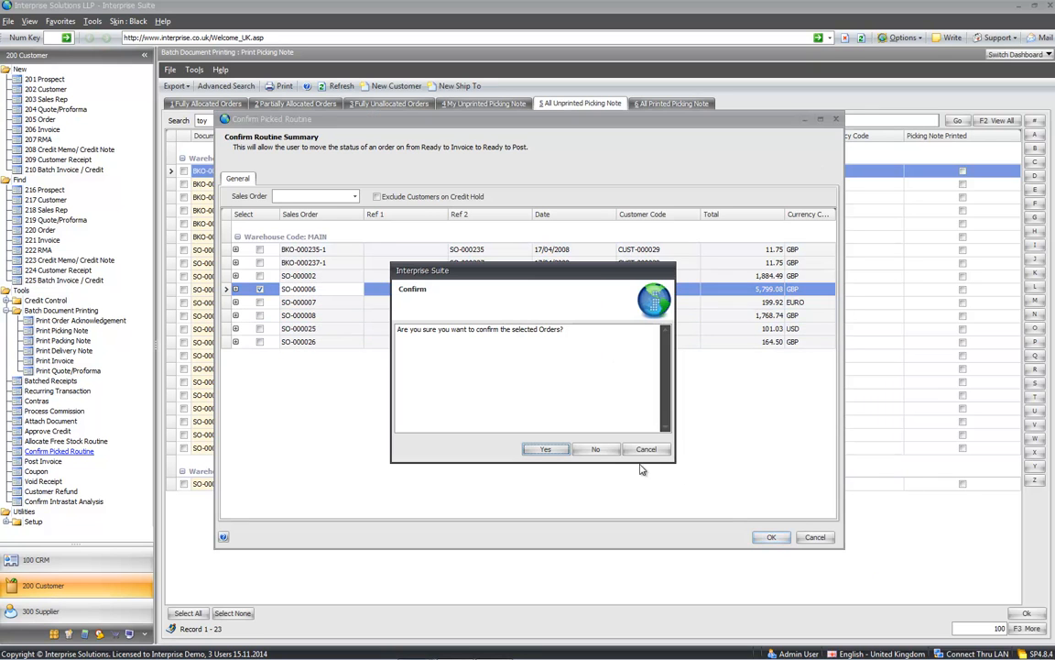
left_click(544, 450)
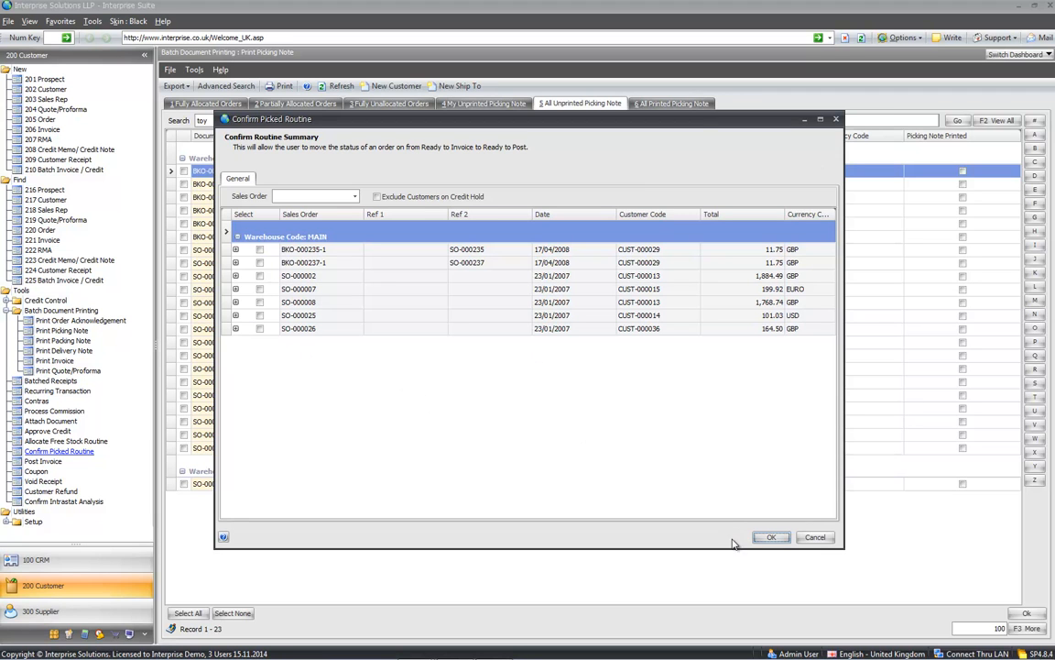
left_click(815, 537)
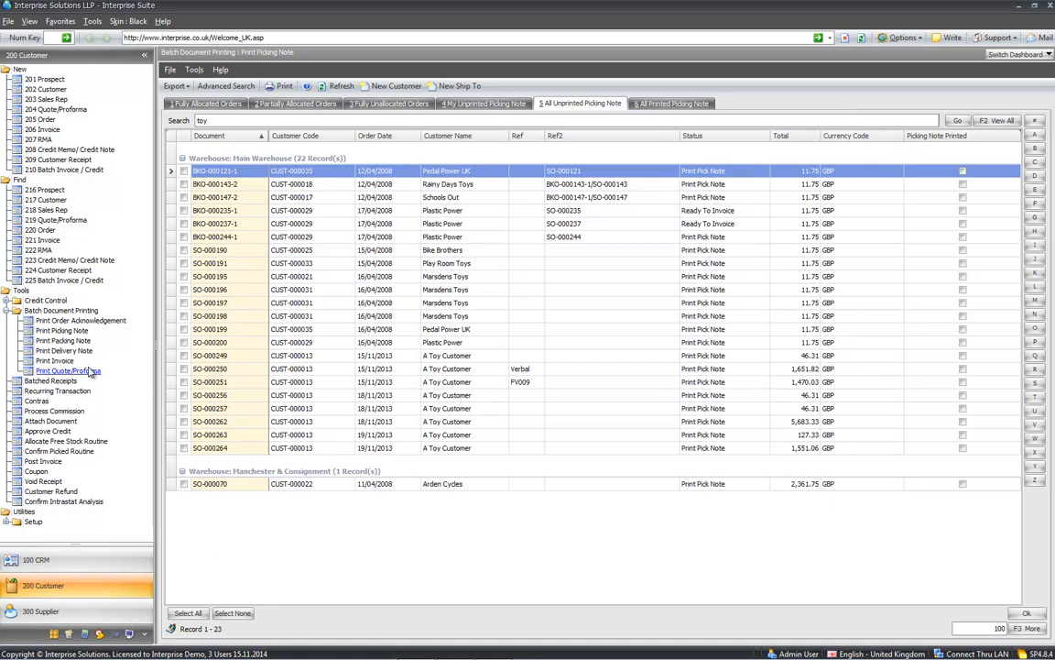
Step: Open the batch Print Invoice list and select all of the unprinted invoices
left_click(55, 361)
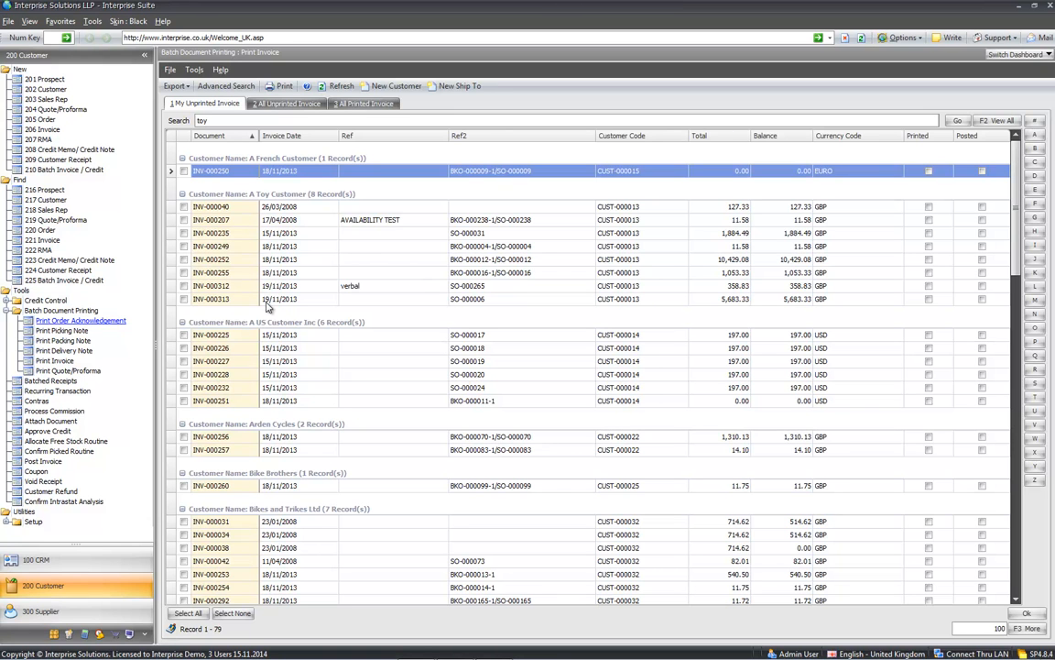
left_click(374, 302)
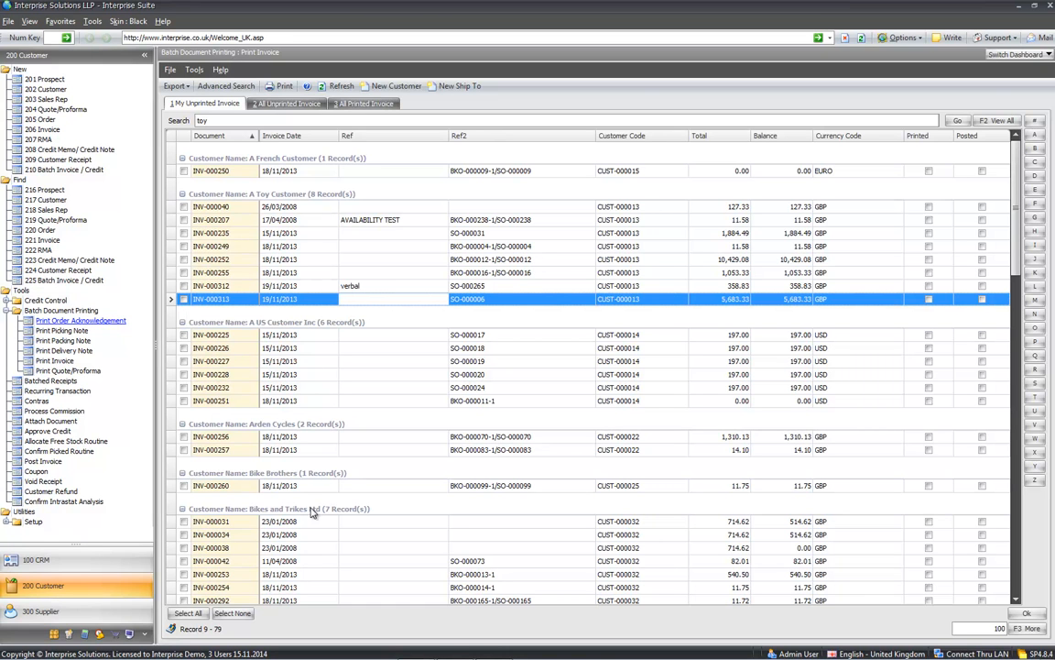
left_click(190, 619)
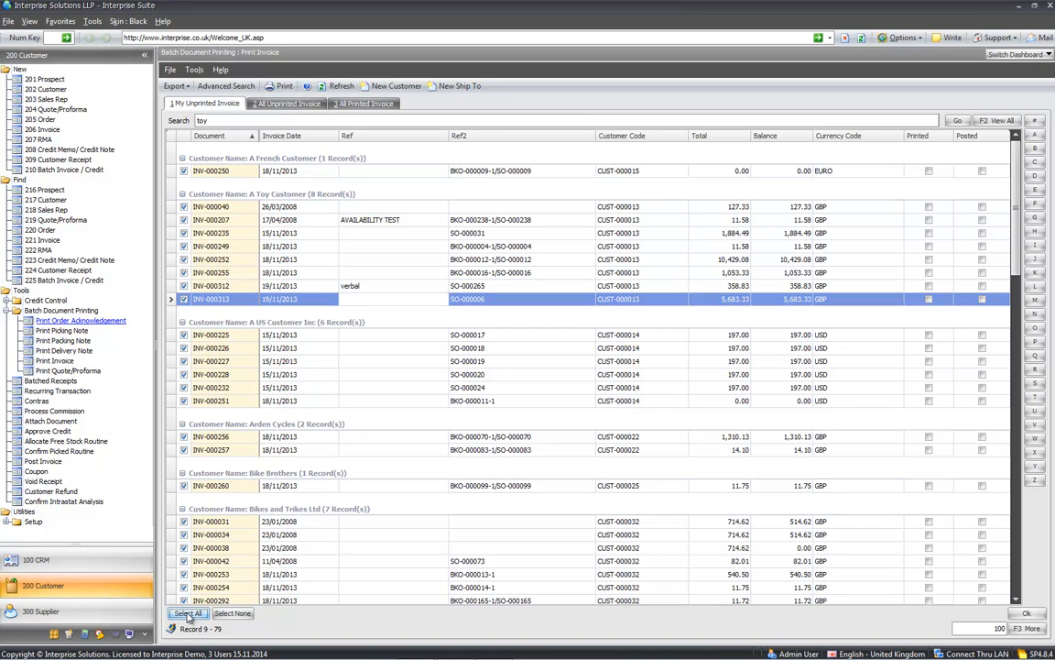
Step: Open the print settings for the selected invoices, choose Email as the destination, and close them without printing
left_click(1030, 615)
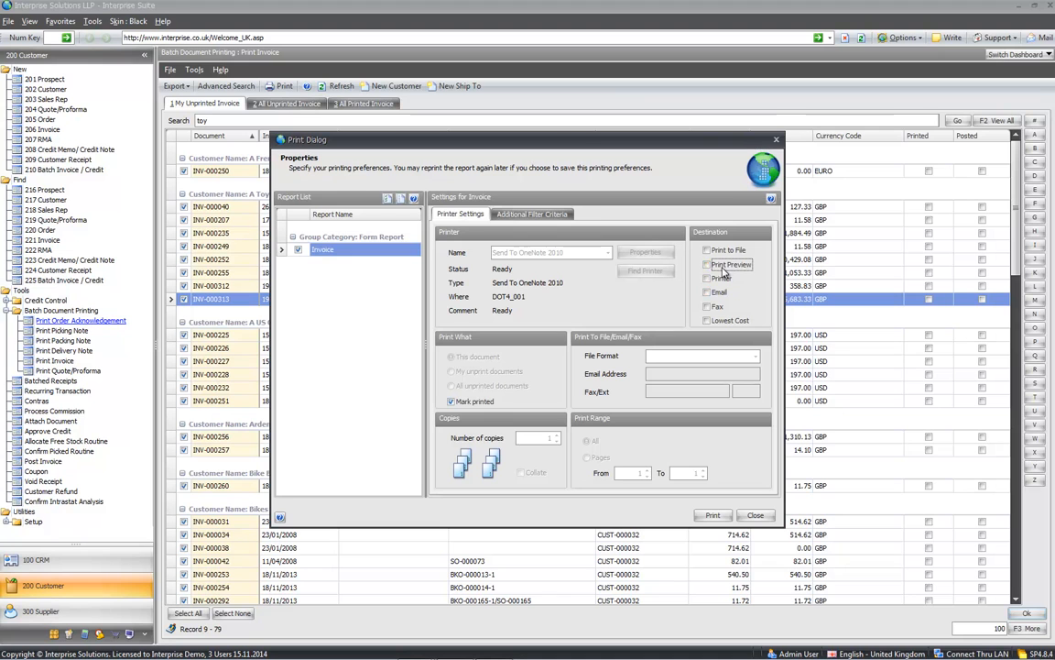
left_click(708, 292)
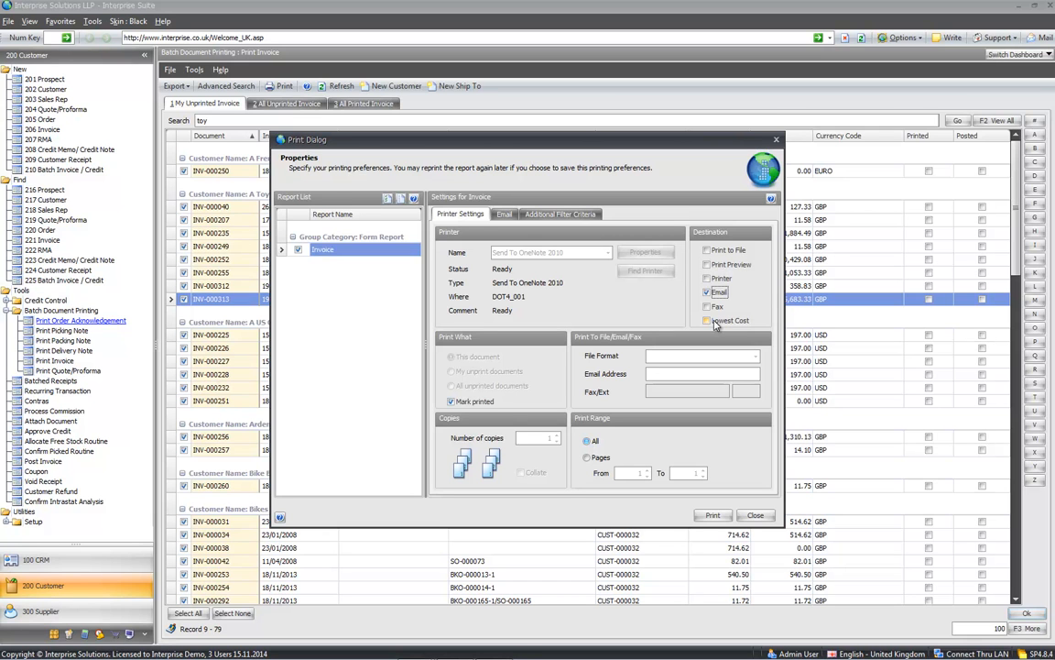
left_click(764, 514)
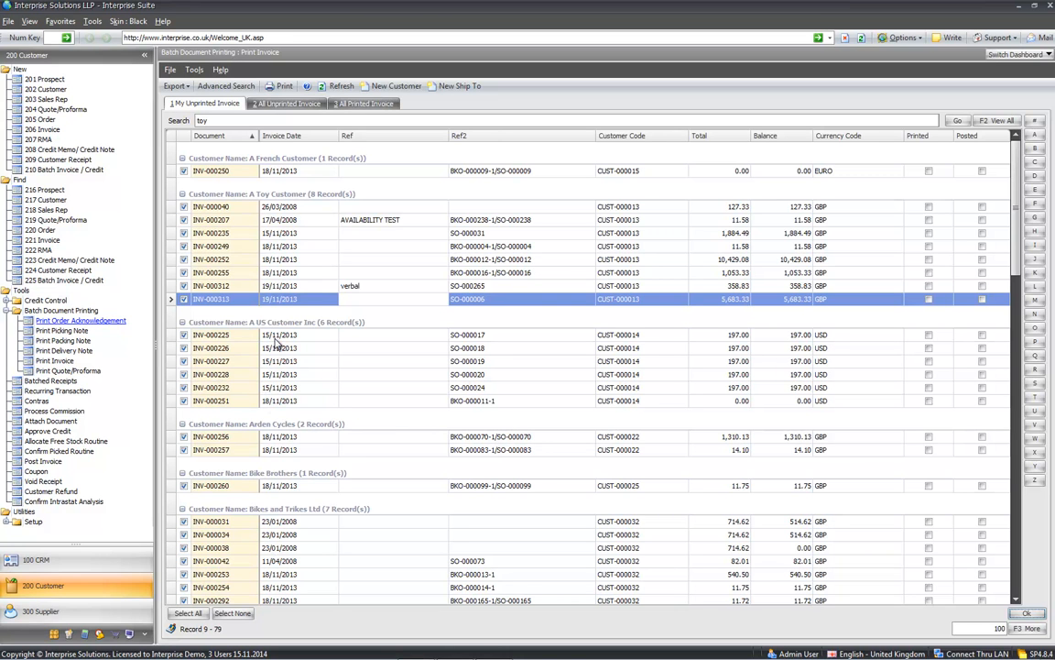
Step: Select all invoices in the Post Invoice routine, and open the new invoice list of orders ready to invoice
left_click(46, 462)
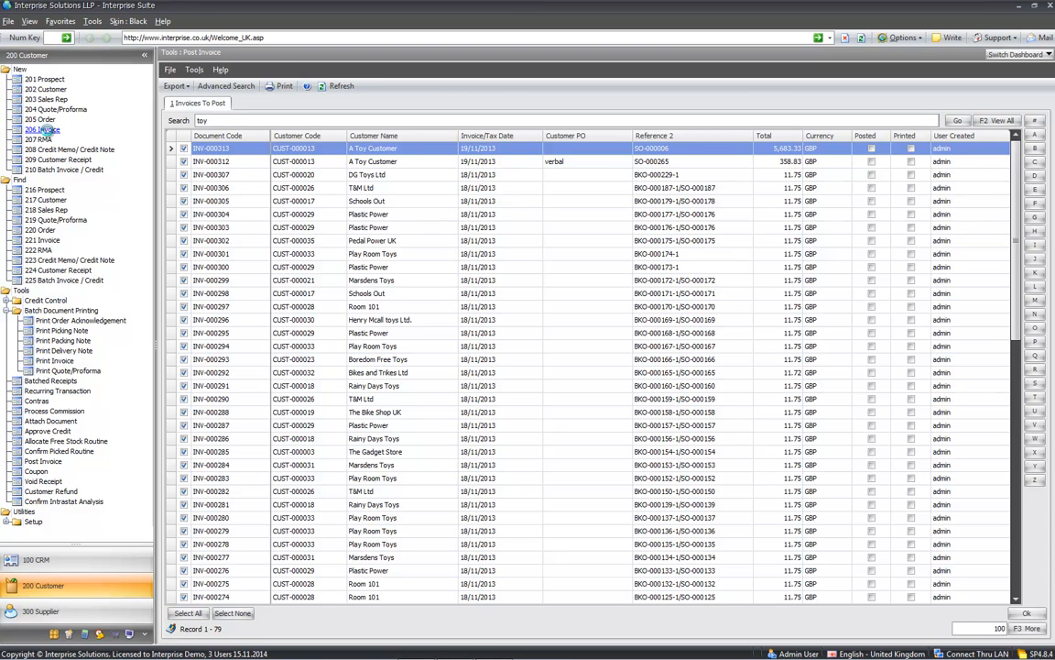
left_click(43, 129)
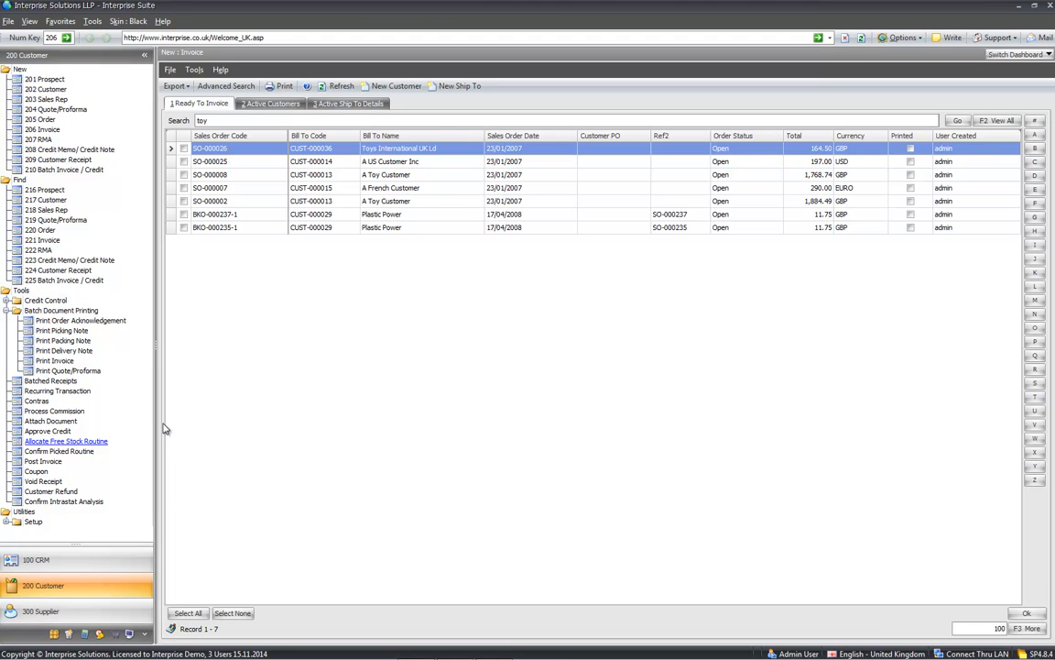
Step: Open the customer module's Preferences to view the Sales Order Process options, and close them without saving changes
left_click(7, 310)
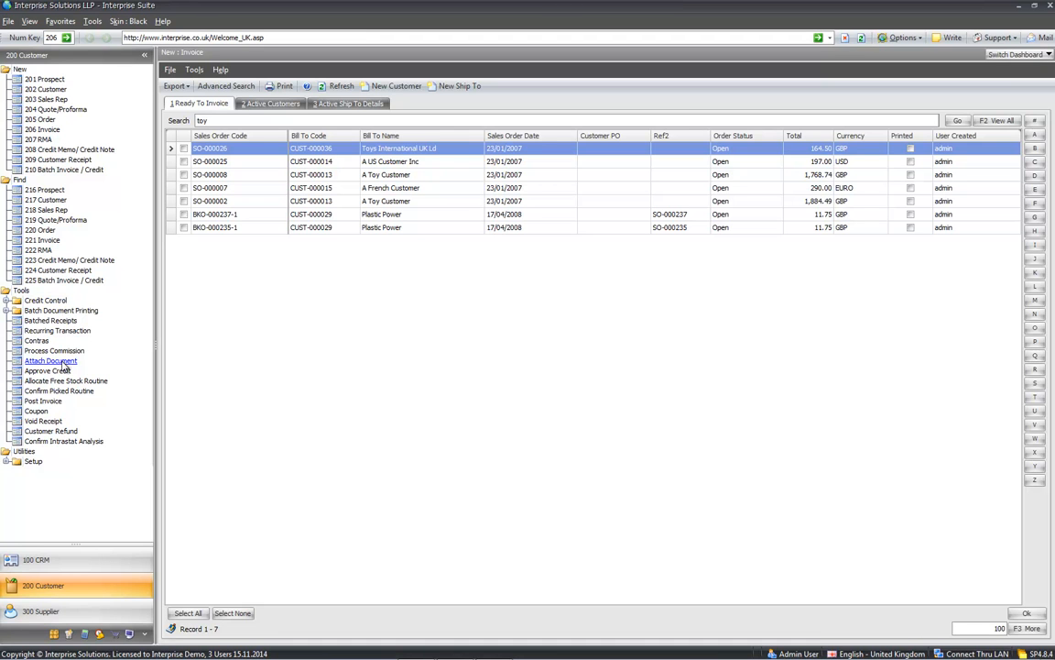
left_click(6, 460)
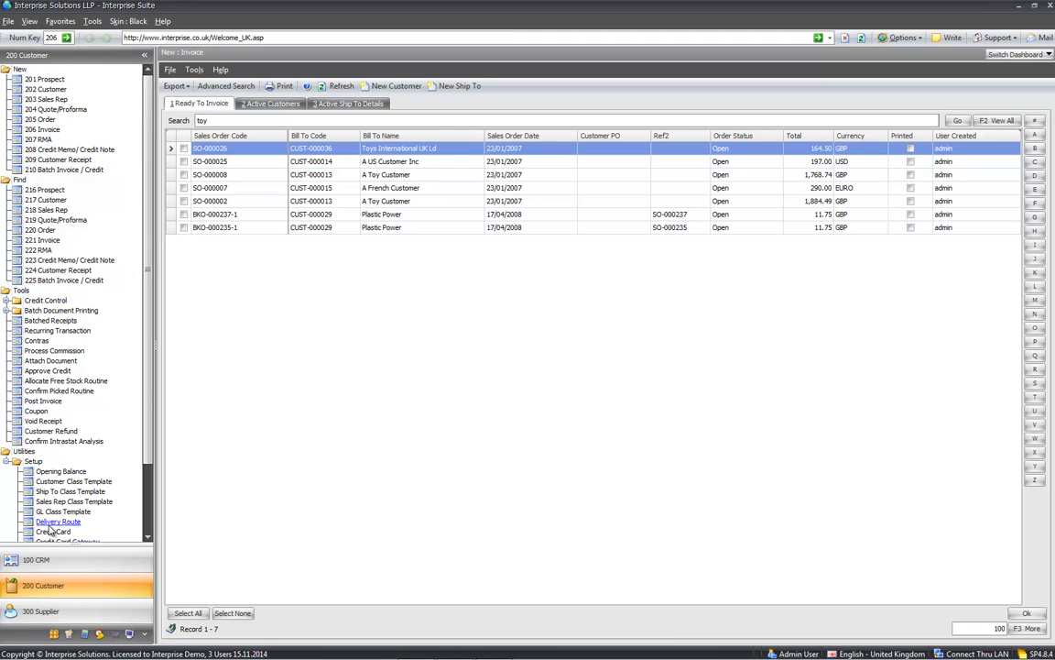
left_click_drag(73, 547, 75, 619)
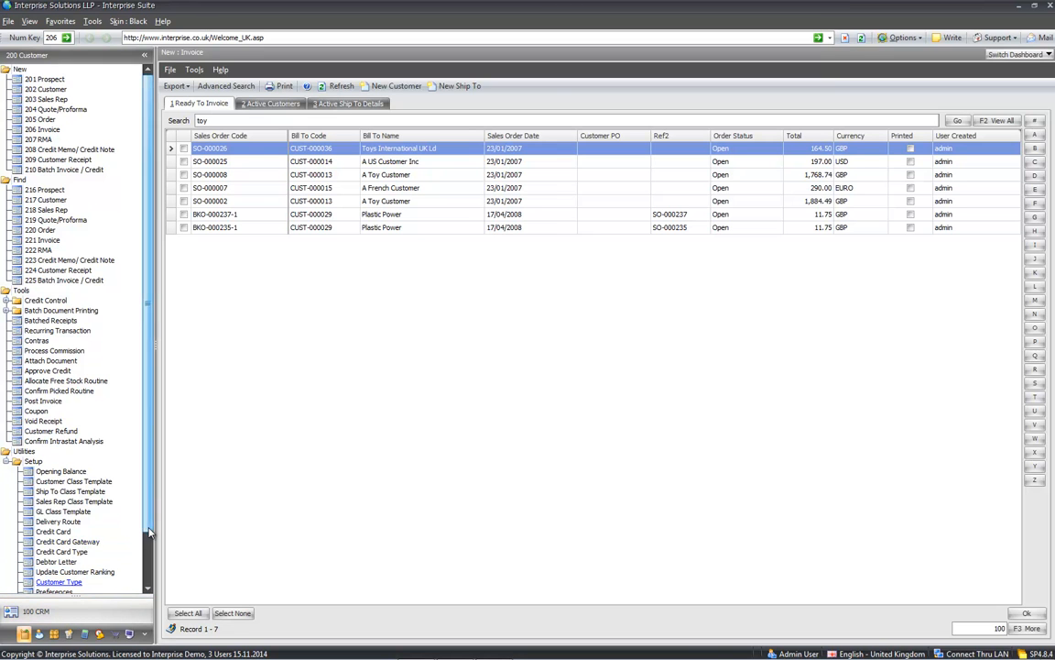
scroll(92, 568, "down", 1)
left_click(64, 583)
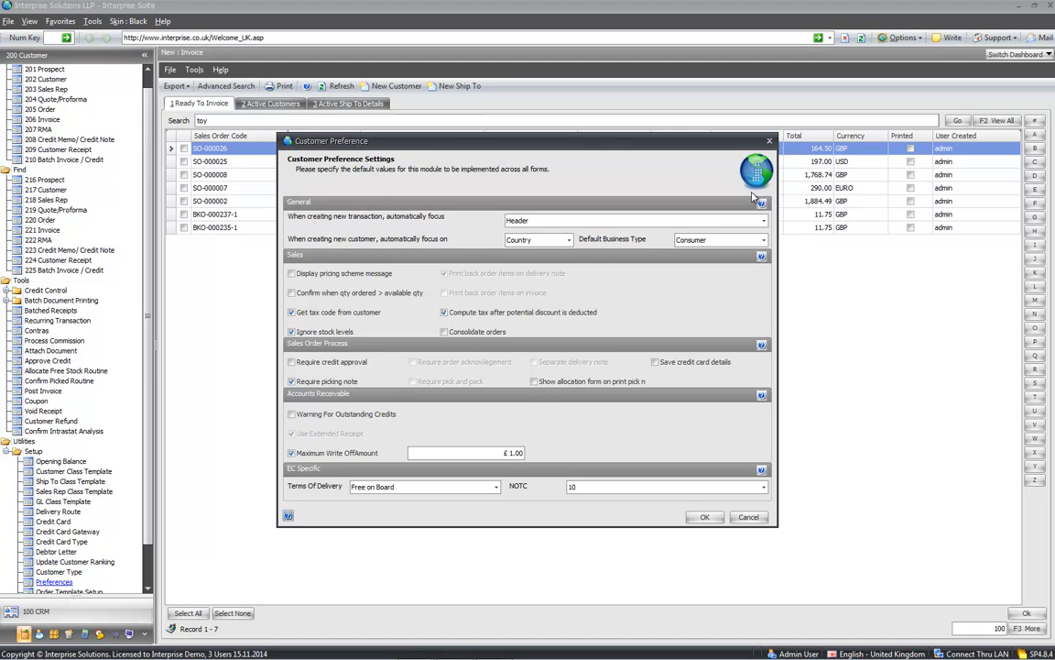
left_click(771, 142)
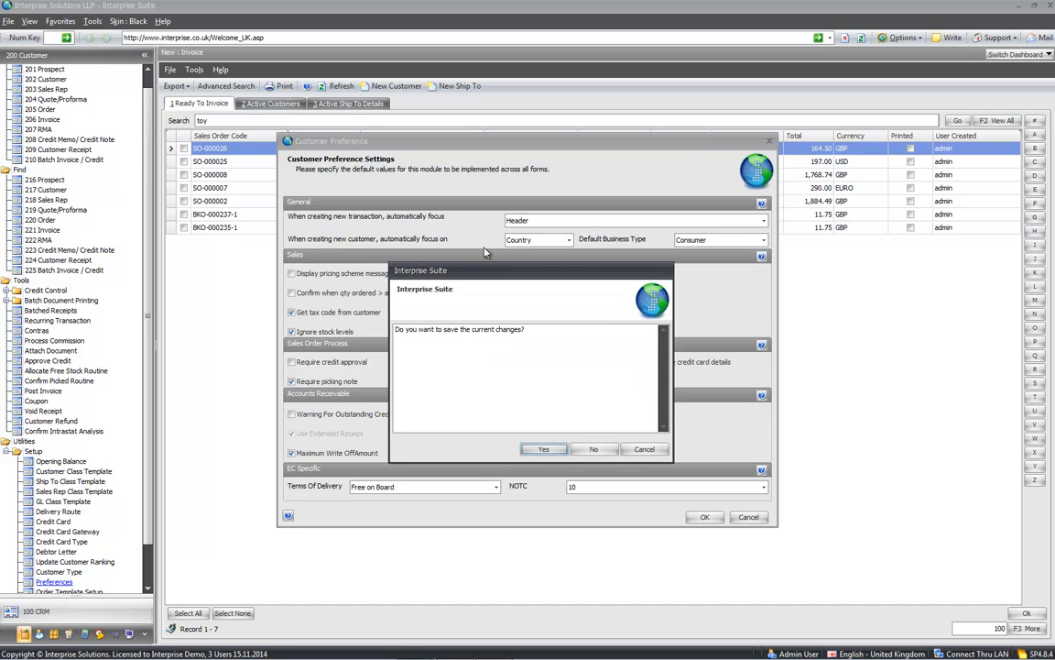
left_click(588, 449)
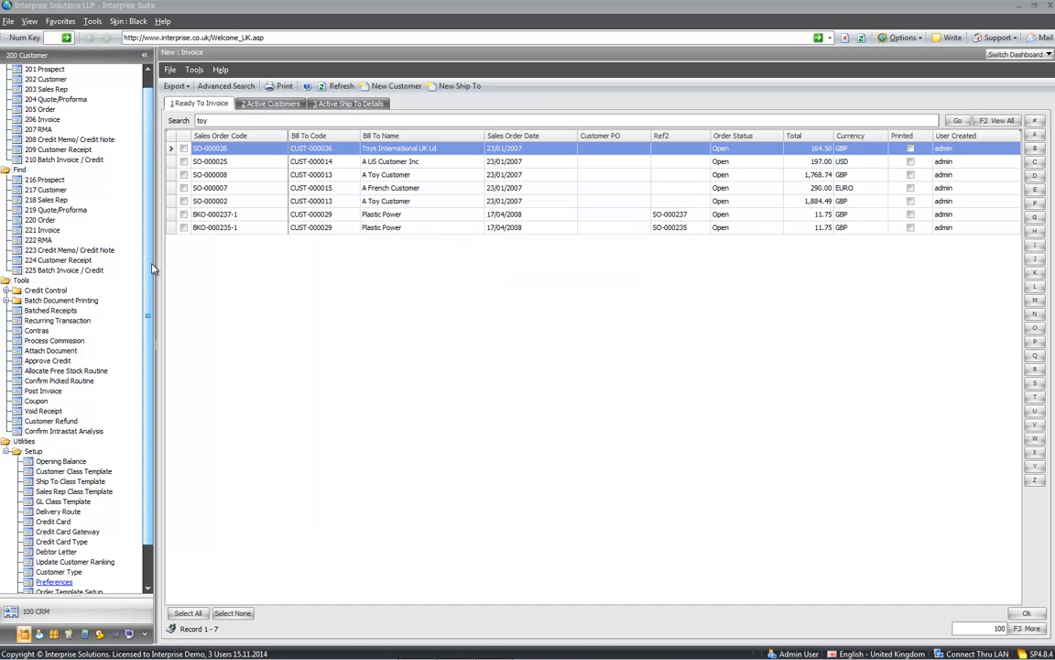
Step: Open the Approve Credit routine and select the two A French Customer orders dated 19/03/2008
left_click(50, 362)
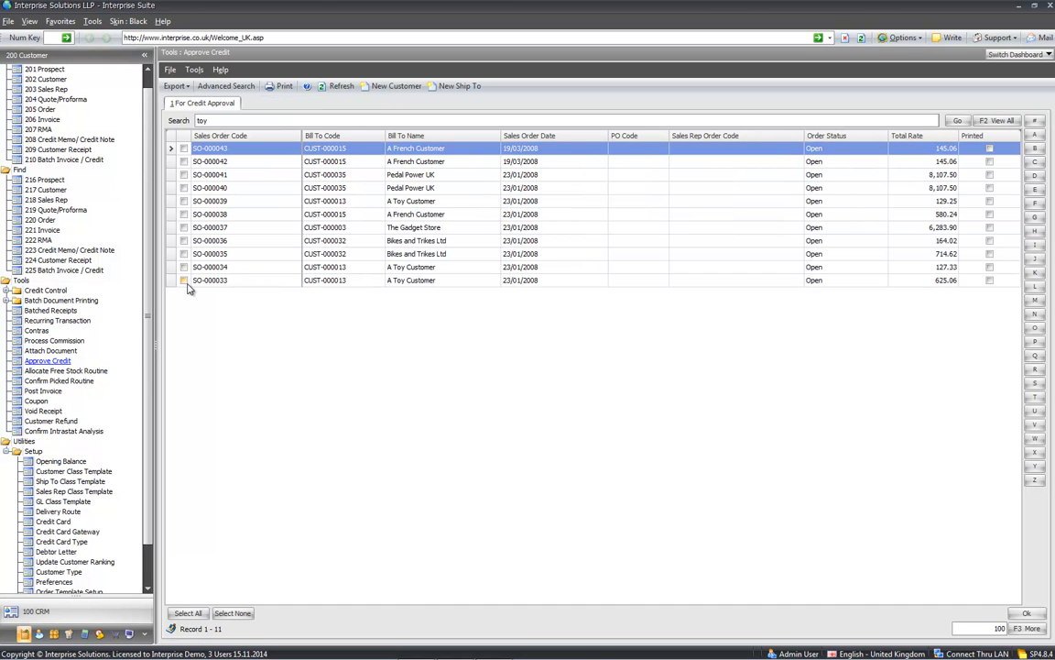
left_click(183, 148)
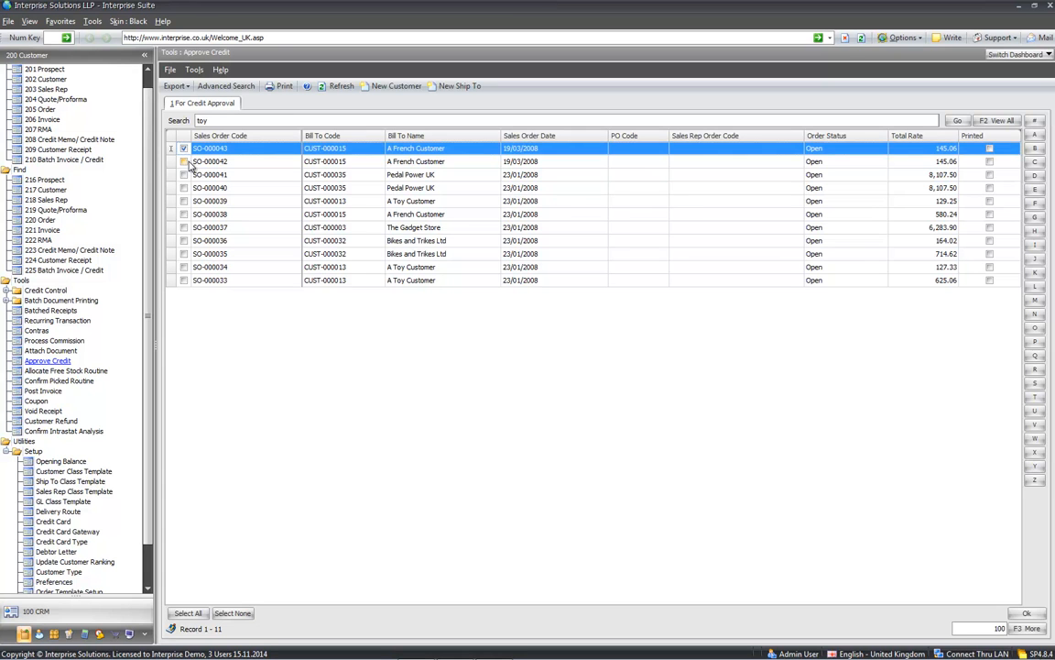
left_click(183, 162)
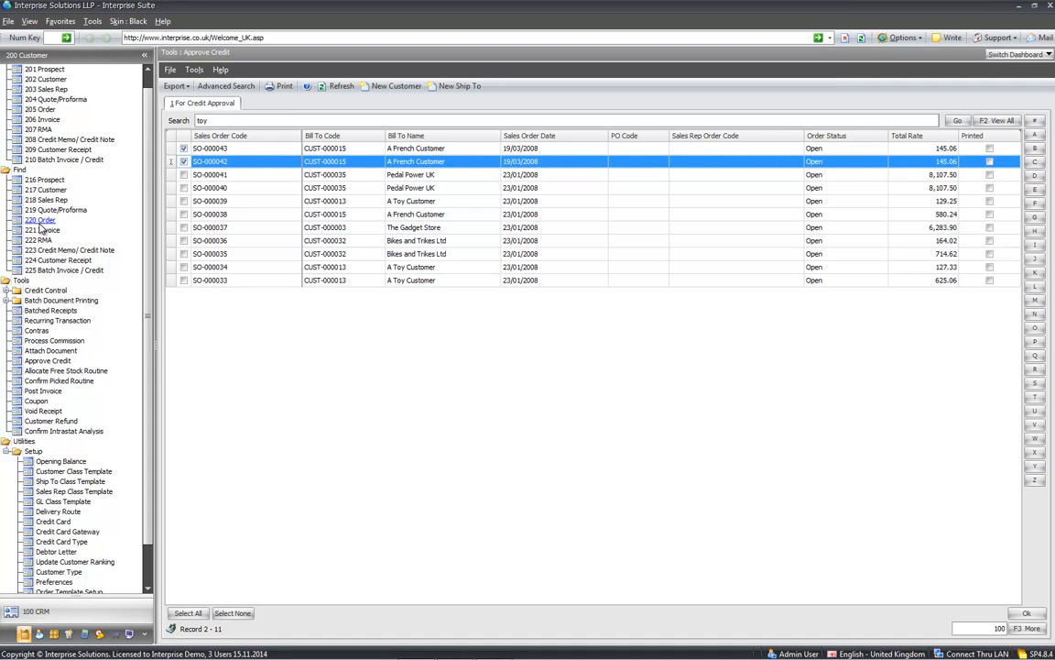
Step: Create a new sales order for A Toy Customer and add the 1GB RAM item
left_click(40, 109)
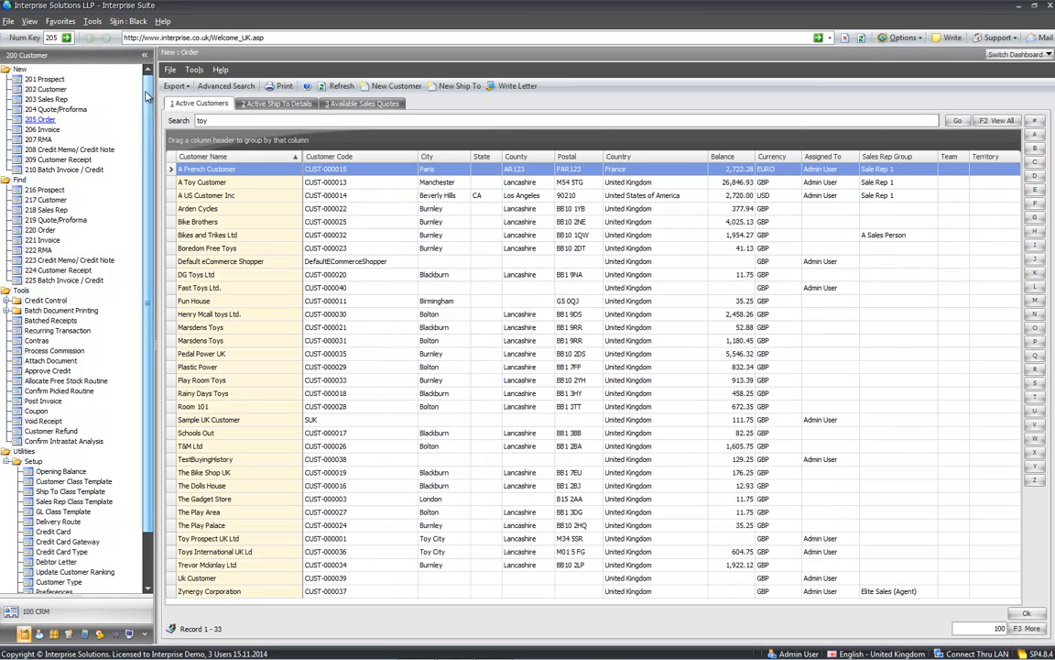
left_click(209, 183)
double_click(209, 182)
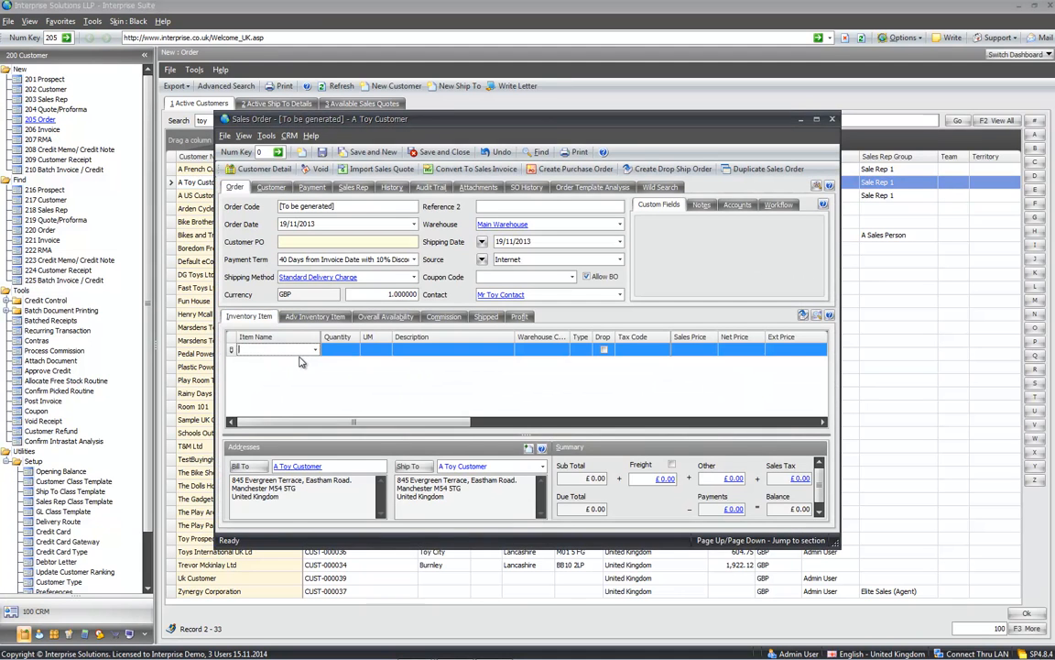
left_click(314, 349)
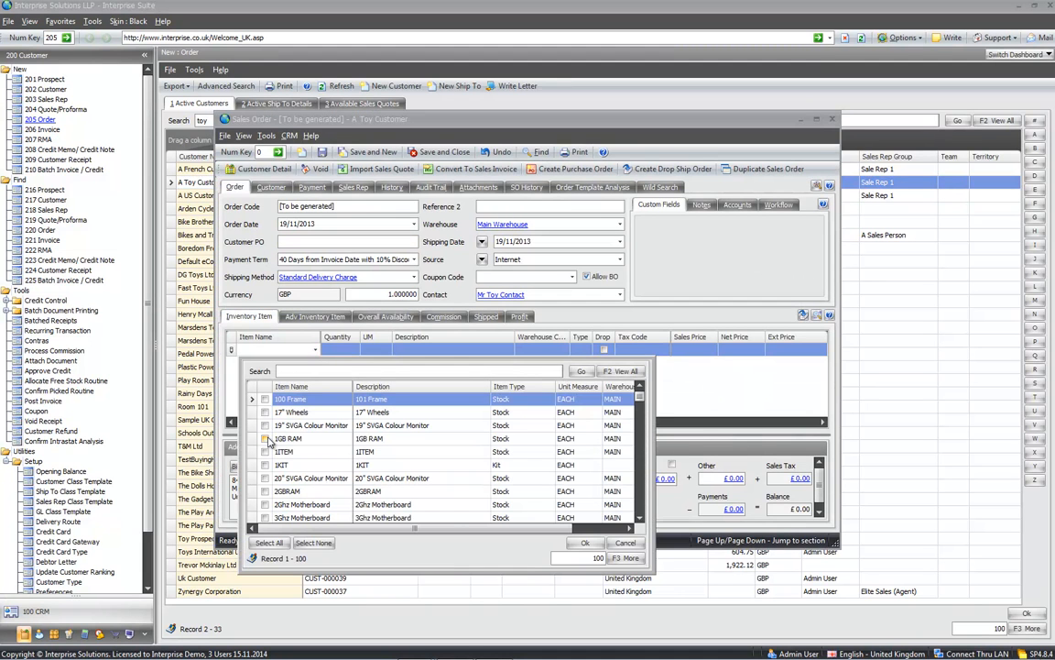
left_click(268, 439)
left_click(584, 542)
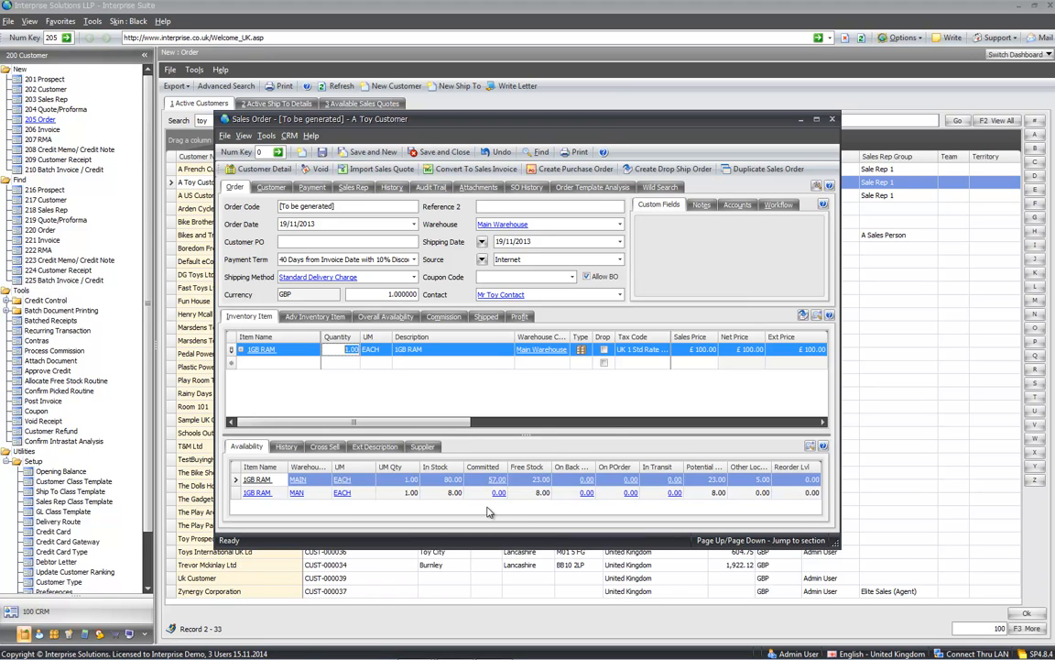
Step: Flag the 1GB RAM line for drop shipping and start creating a drop ship order from the sales order
left_click(603, 351)
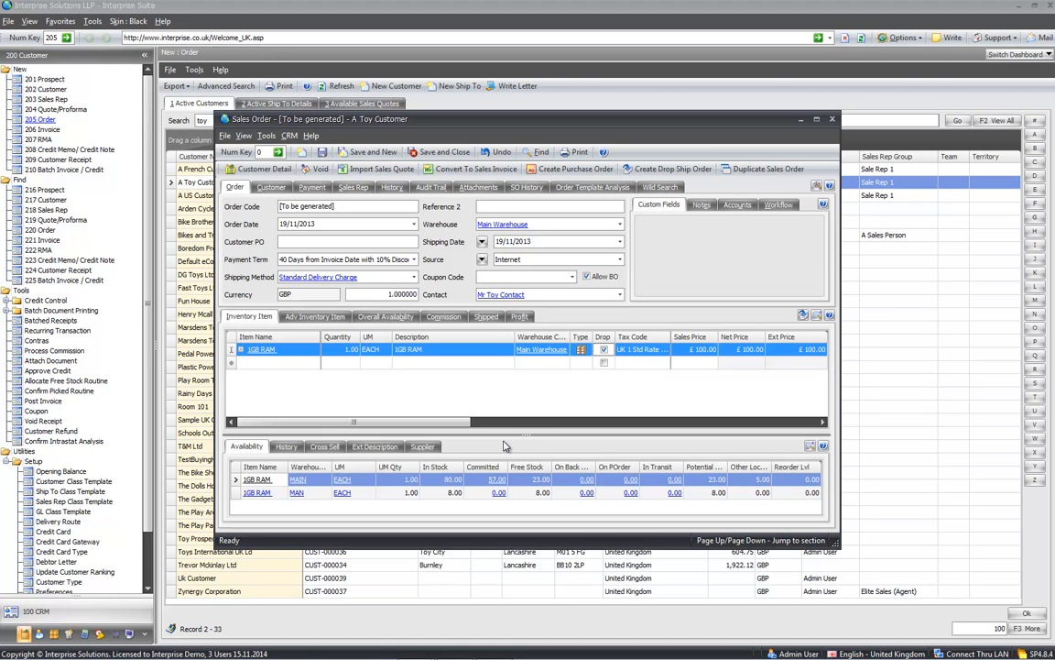
left_click(604, 351)
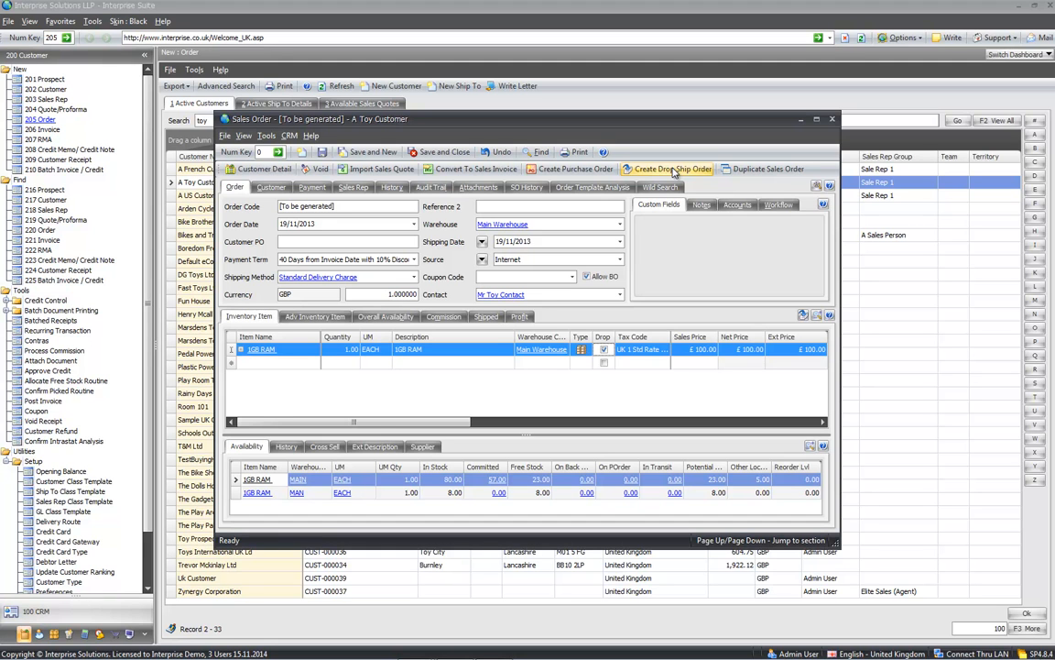
left_click(674, 169)
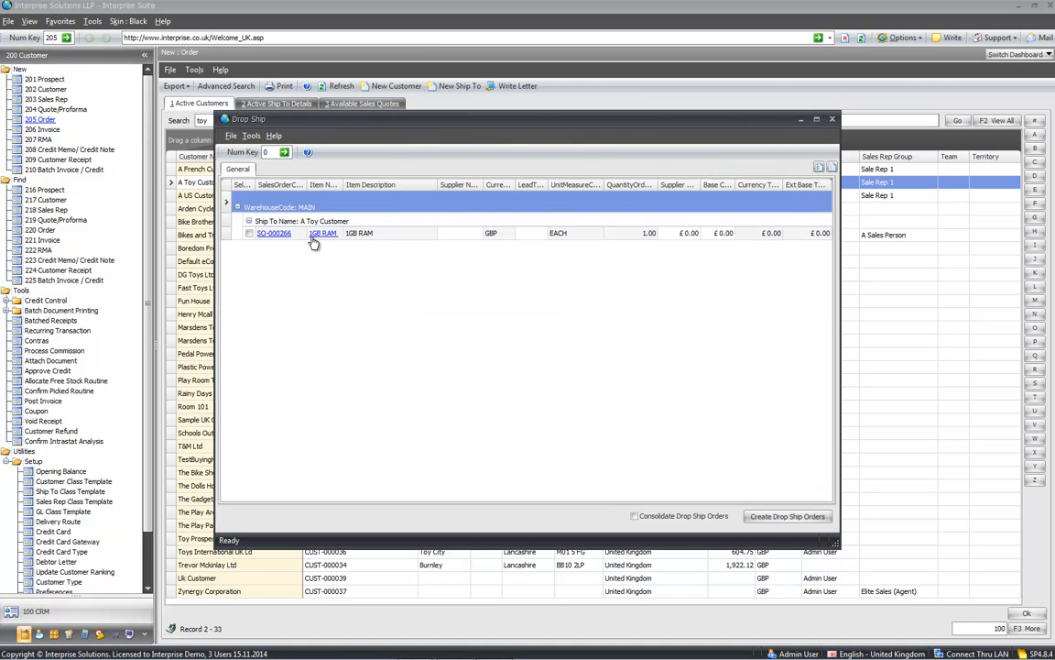
Step: Assign A UK Supplier to the 1GB RAM line, create its drop ship order, and save and close the resulting purchase order
left_click(480, 231)
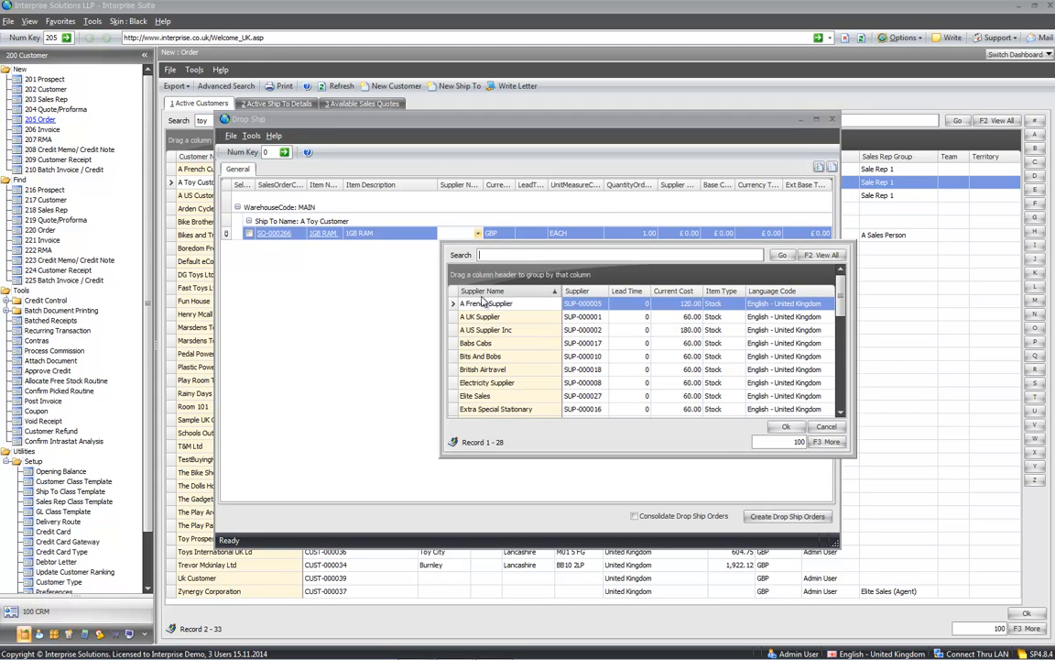
left_click(437, 286)
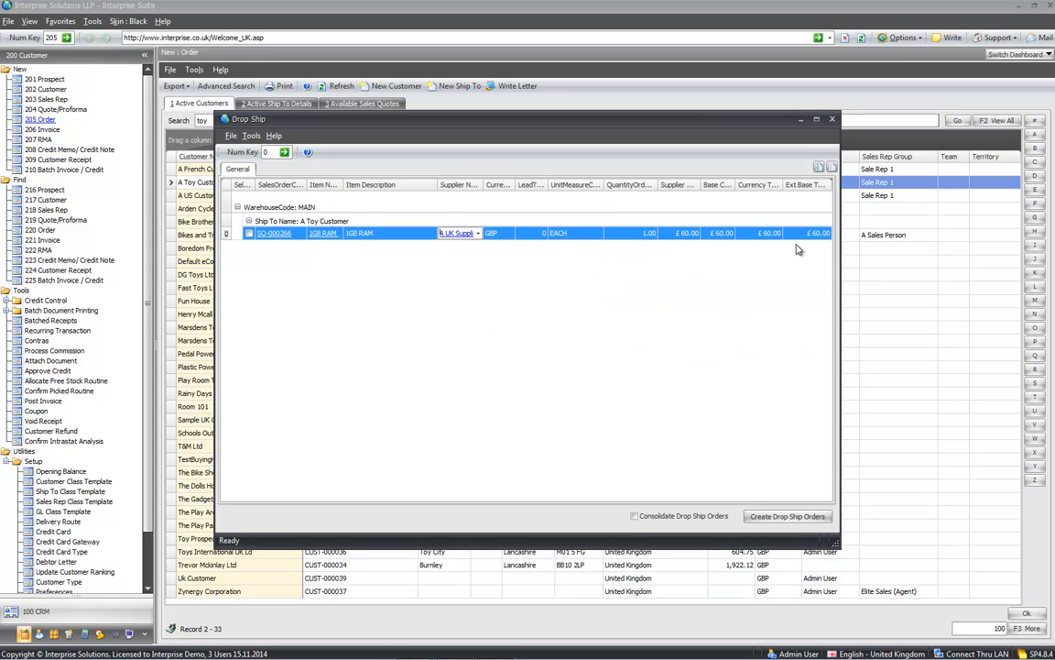
left_click(248, 233)
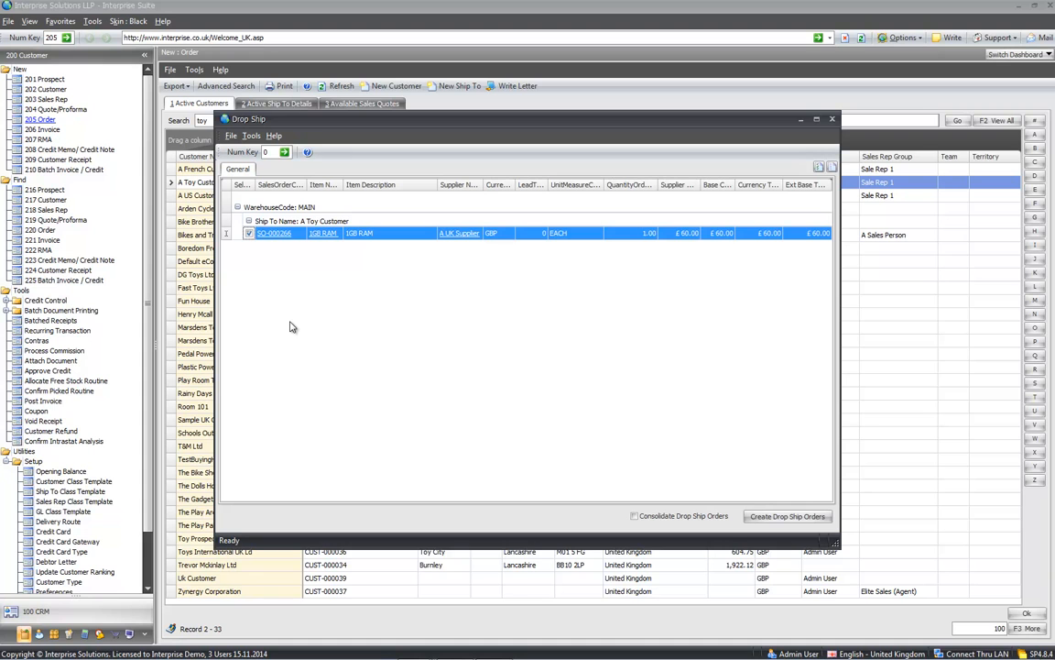
left_click(774, 519)
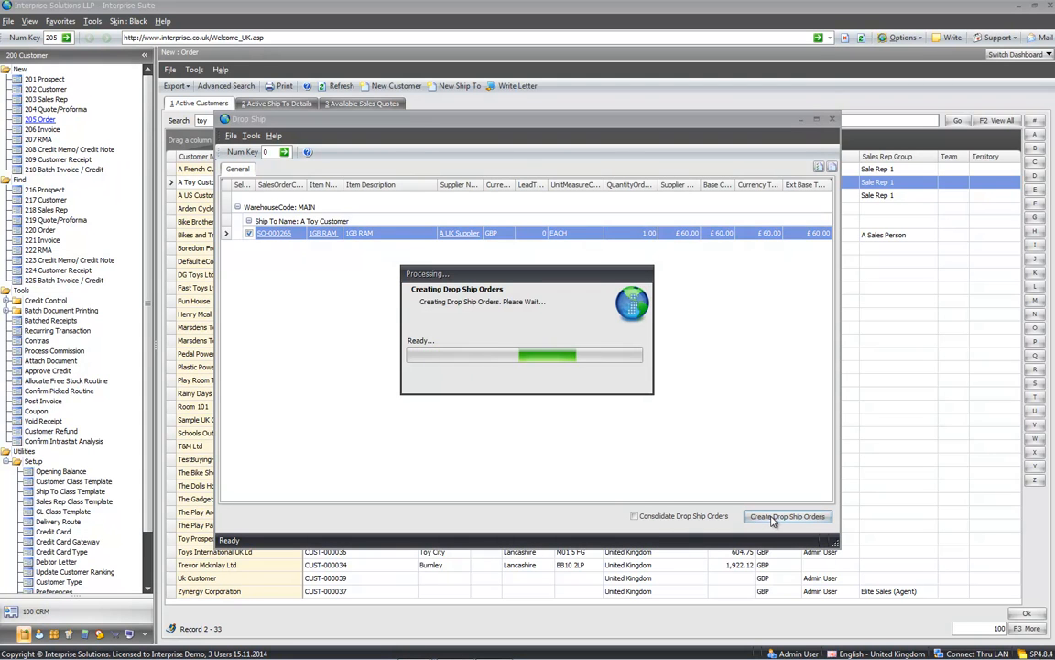
left_click(597, 449)
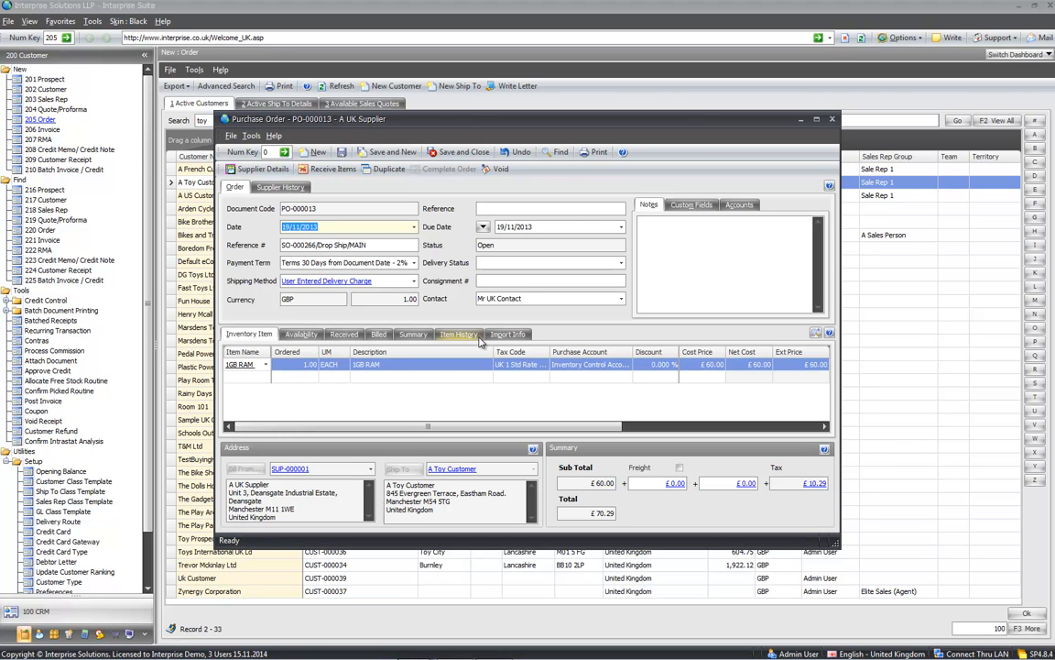
left_click(475, 156)
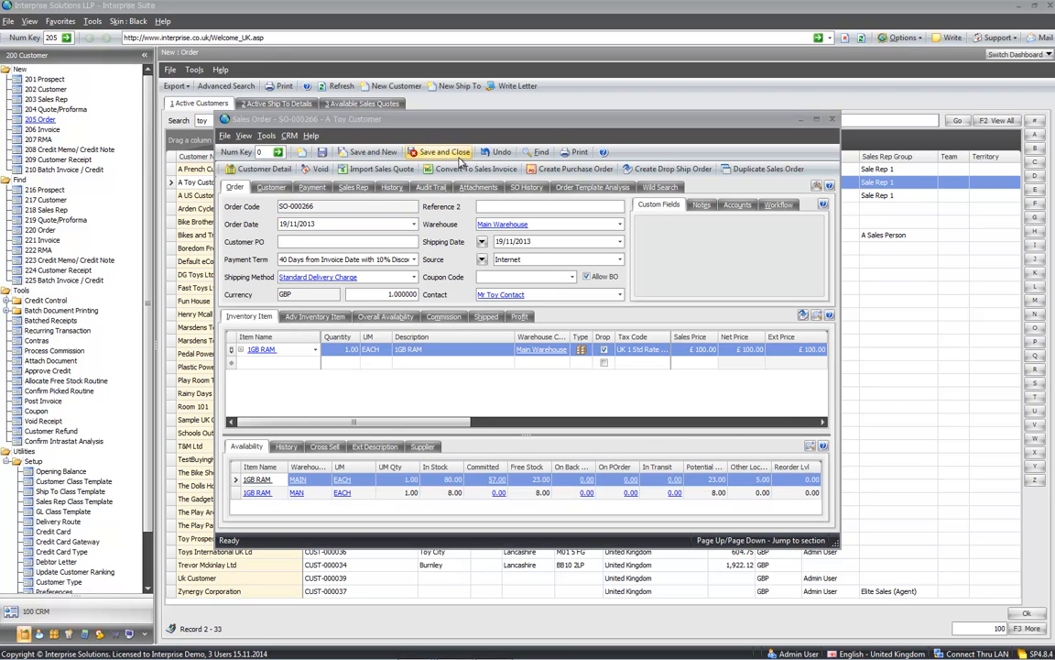
Step: Add the 17" Wheels item as a second line of the A Toy Customer sales order
left_click(251, 366)
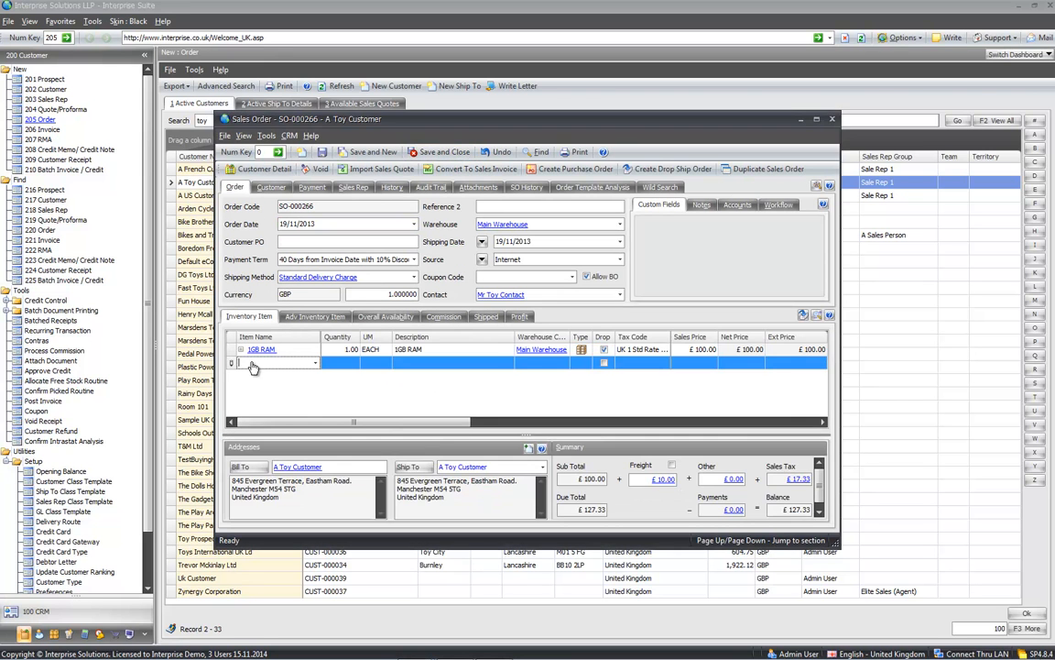
left_click(315, 364)
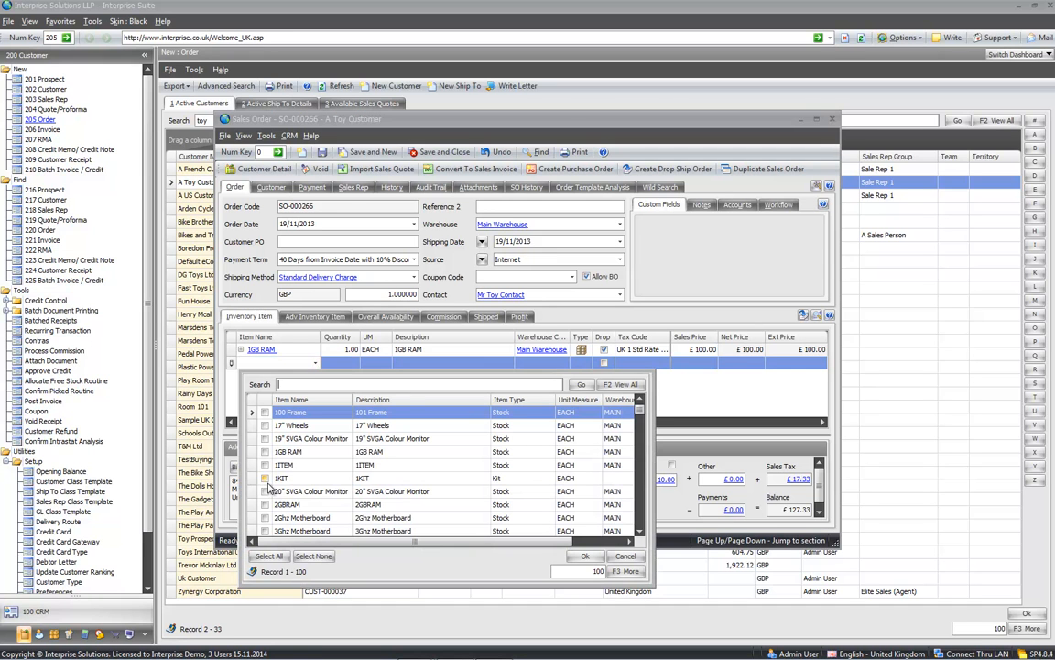
left_click(265, 425)
key("Return")
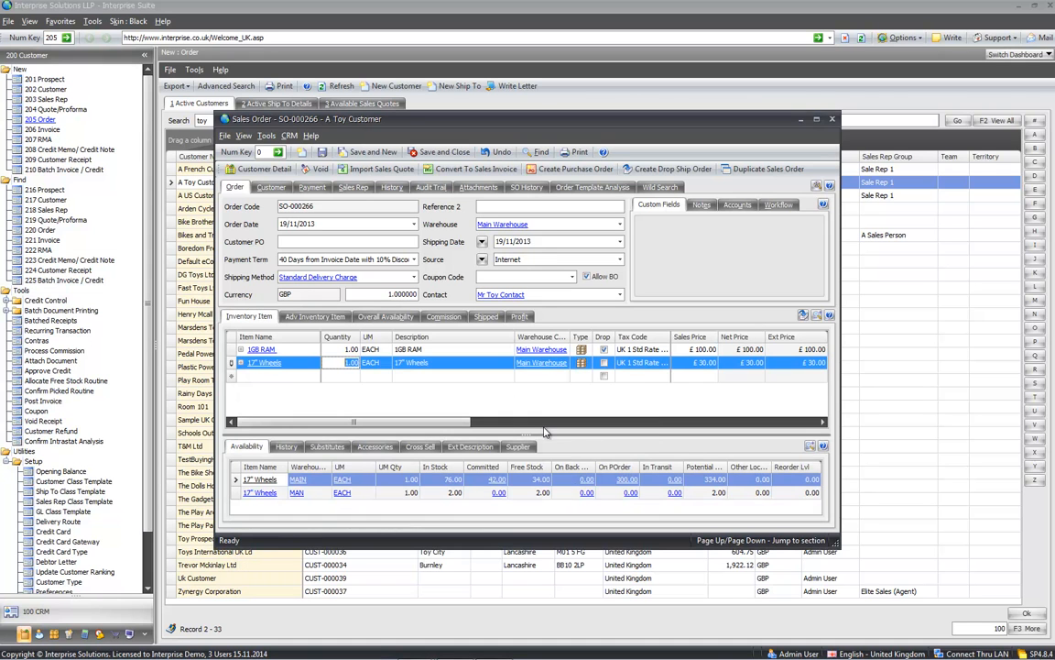
Step: Check the Special Order and Drop Ship options of the 17" Wheels item, closing the item and the sales order without saving
left_click(272, 363)
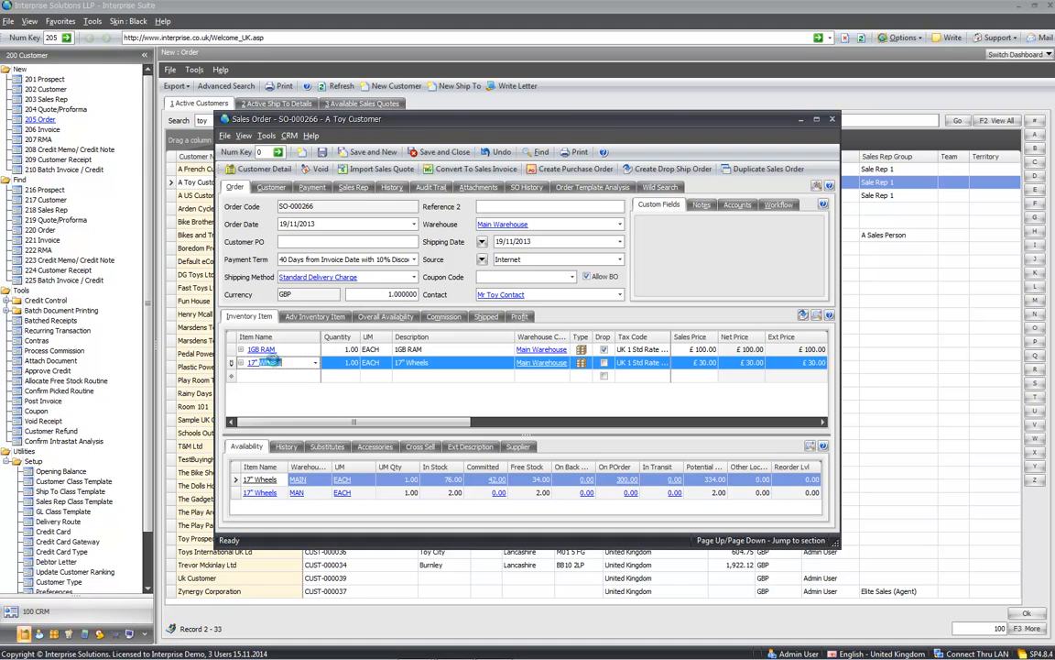
left_click(272, 363)
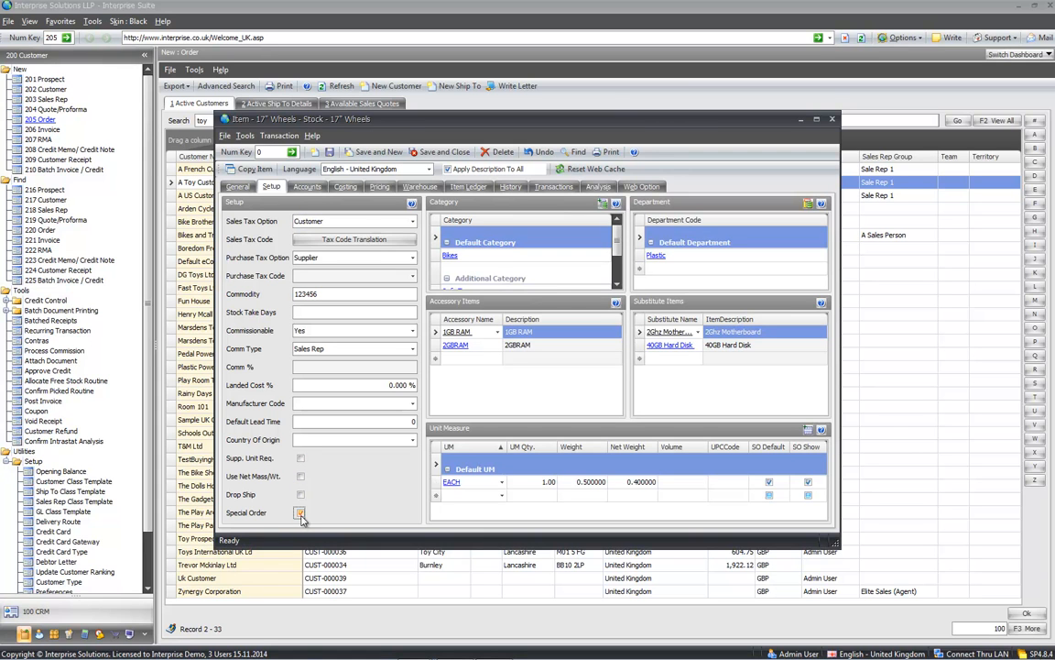
left_click(300, 496)
left_click(832, 119)
left_click(602, 449)
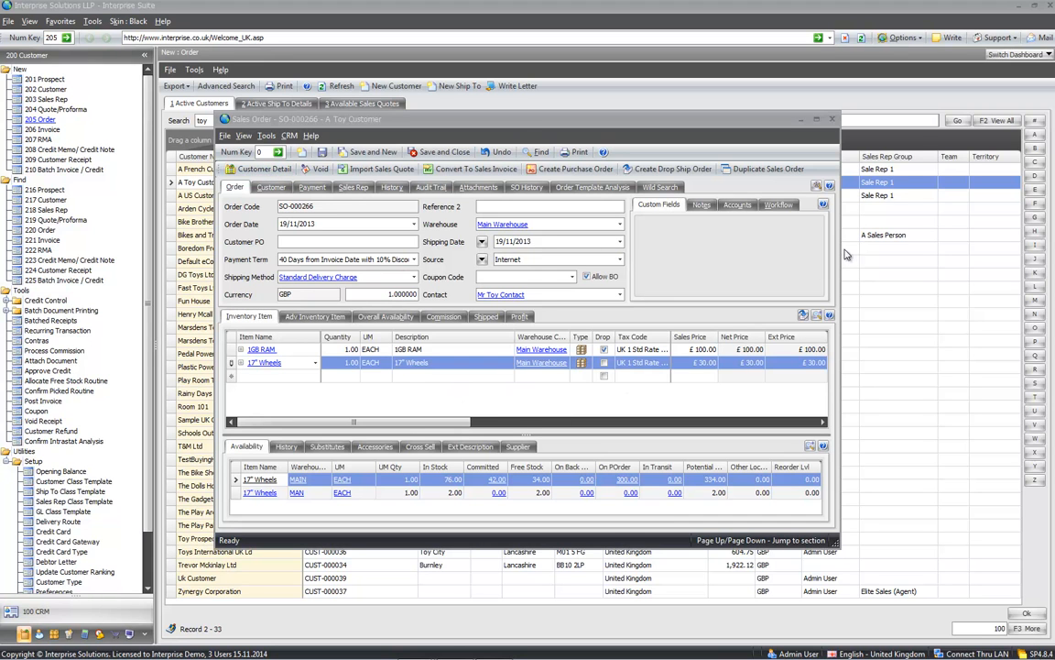
left_click(833, 120)
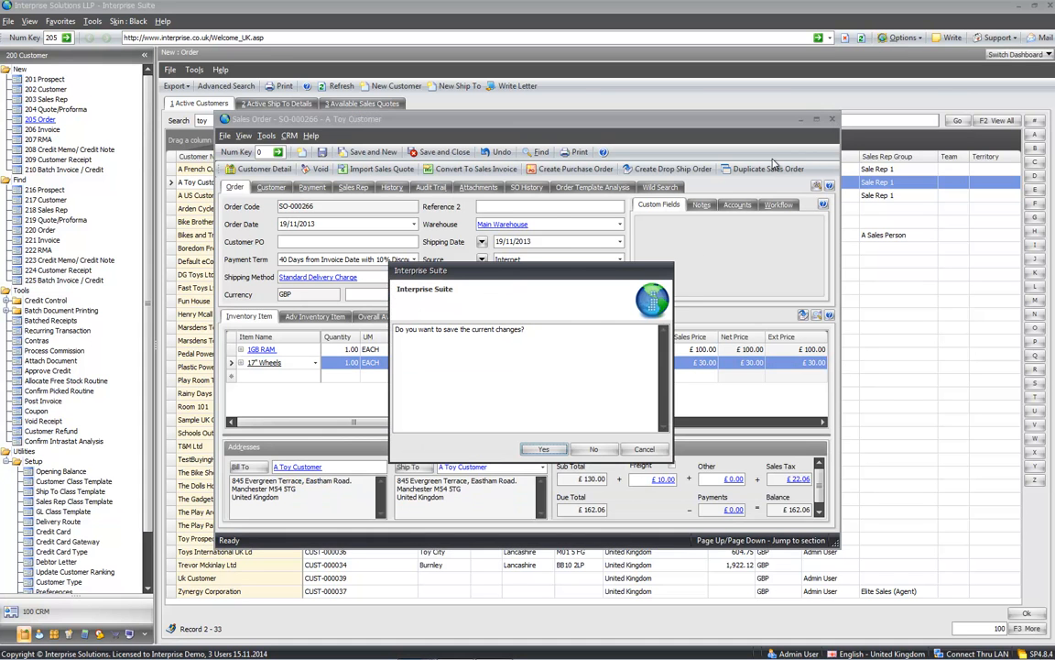
left_click(591, 447)
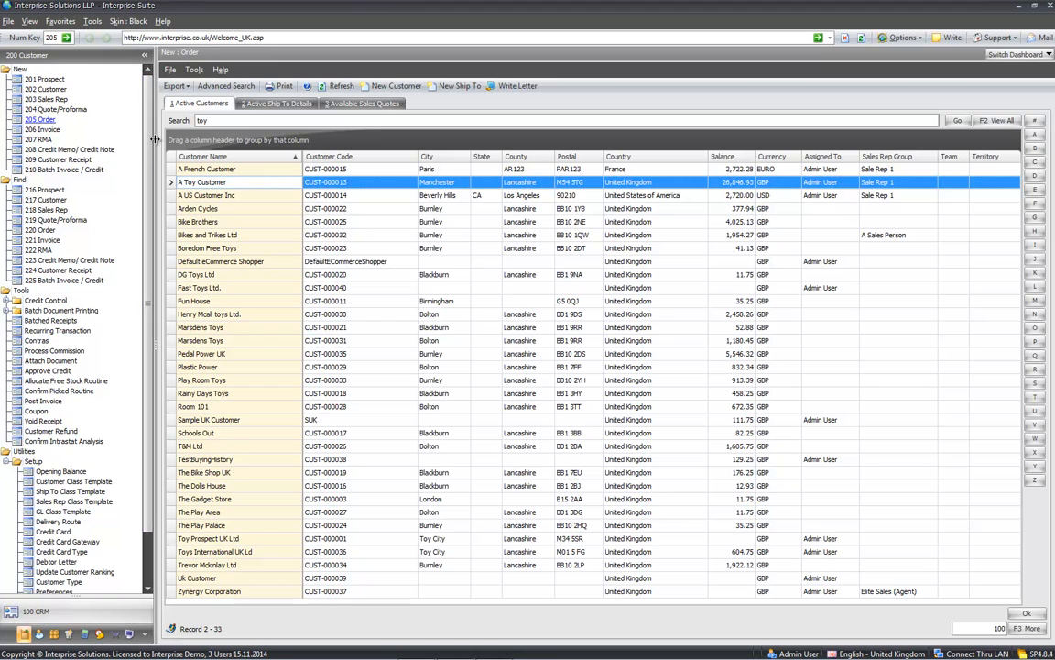
Step: Create a new RMA for A Toy Customer and add the 17" Wheels item
left_click(44, 140)
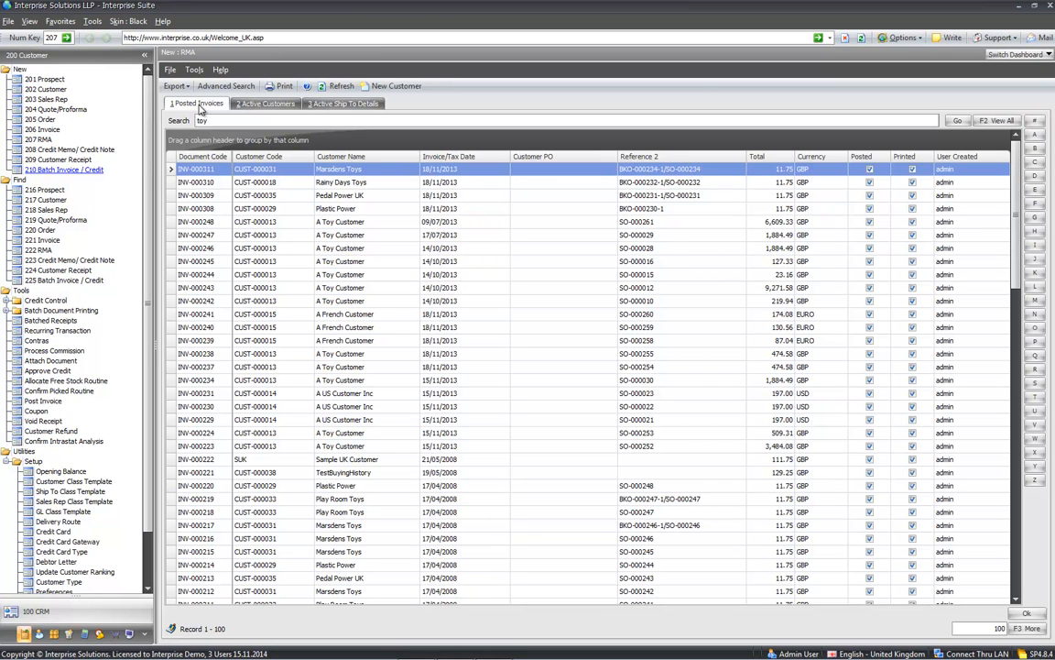
left_click(259, 104)
left_click(229, 183)
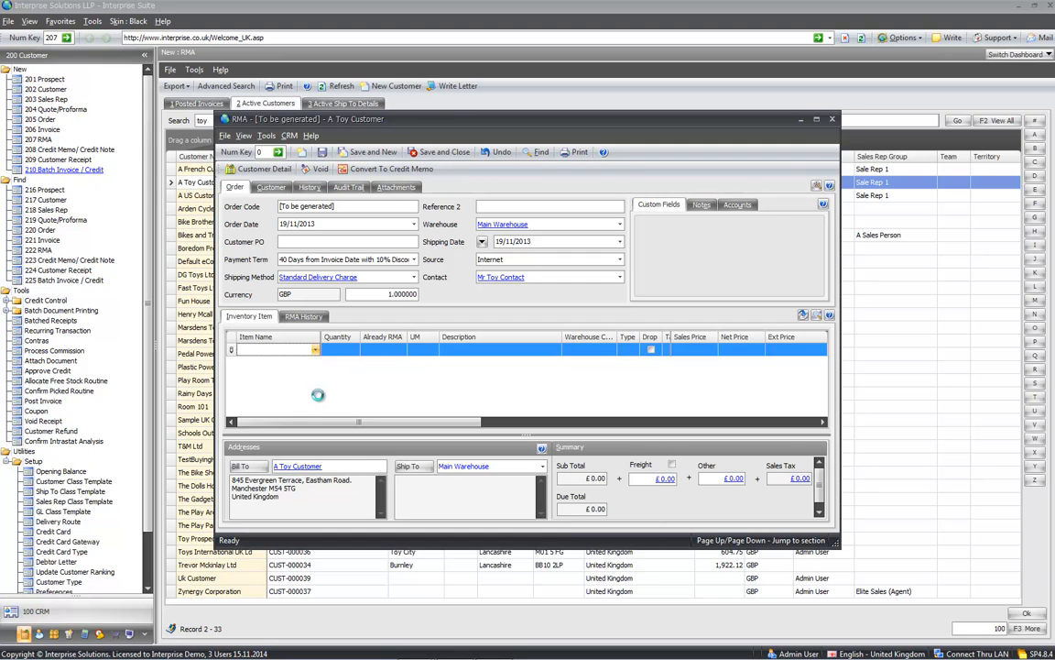
left_click(315, 351)
left_click(266, 413)
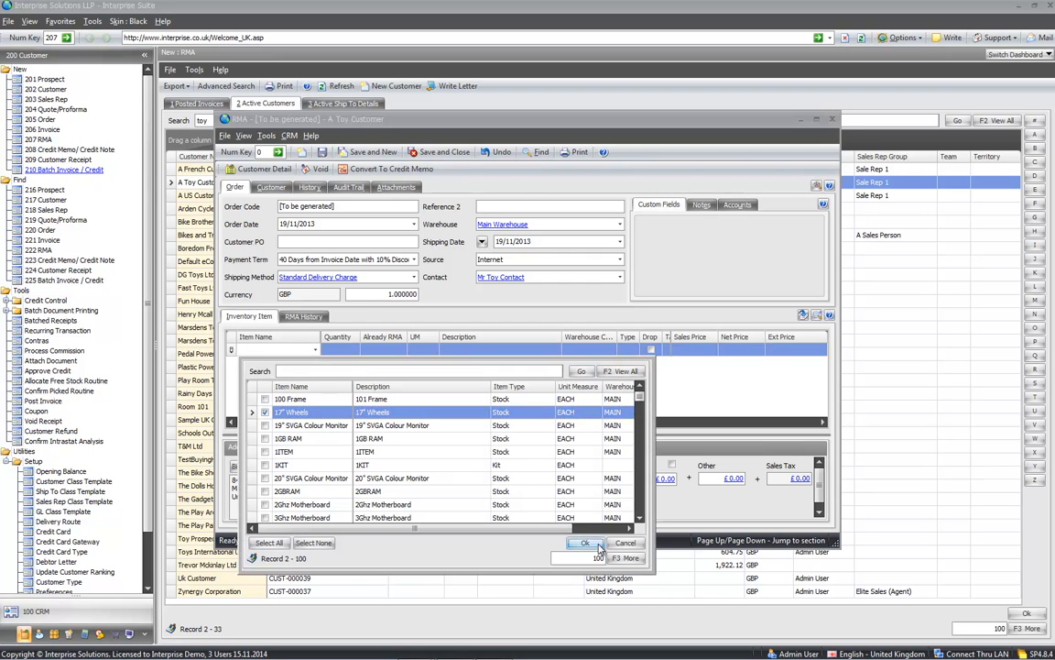
left_click(593, 545)
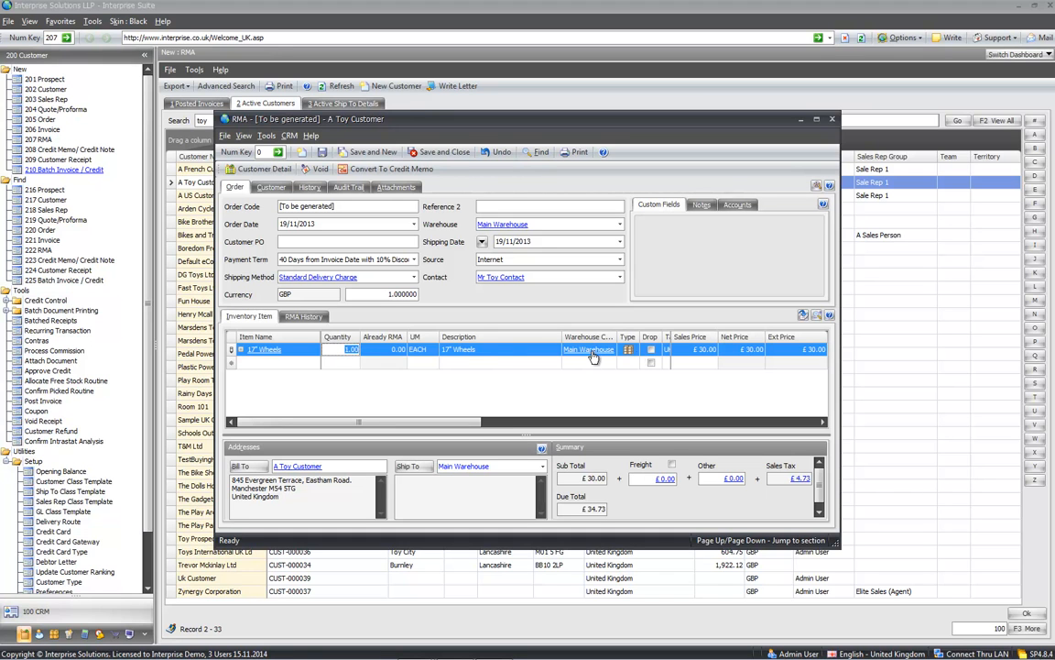
Step: Save the RMA, open and dismiss its print options without printing, and save and close the RMA
left_click(323, 153)
left_click(577, 152)
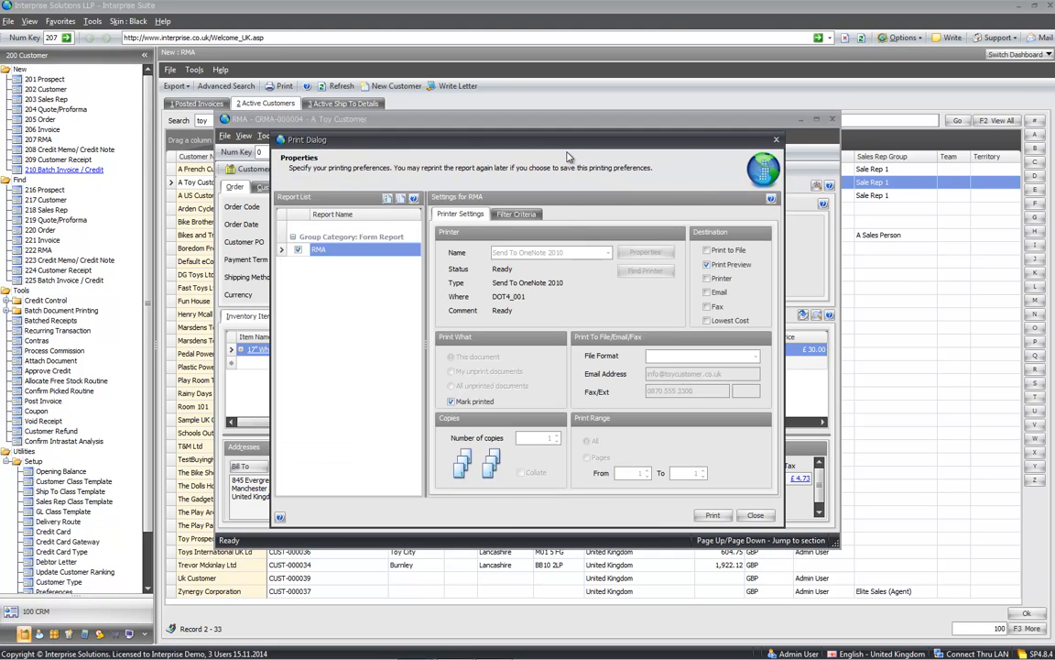
left_click(754, 514)
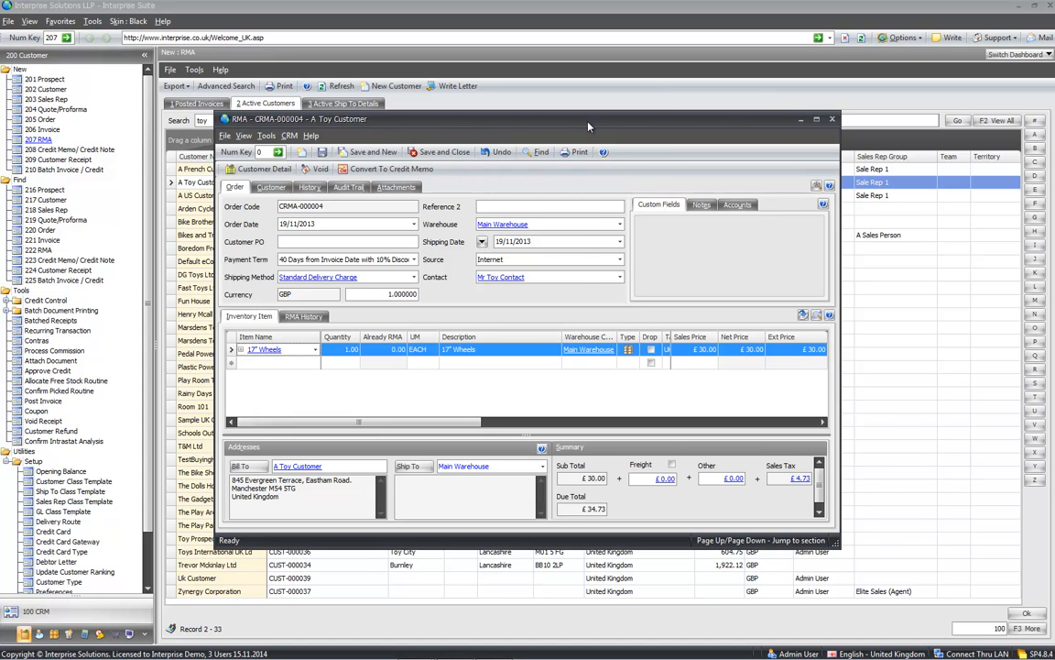
left_click(444, 151)
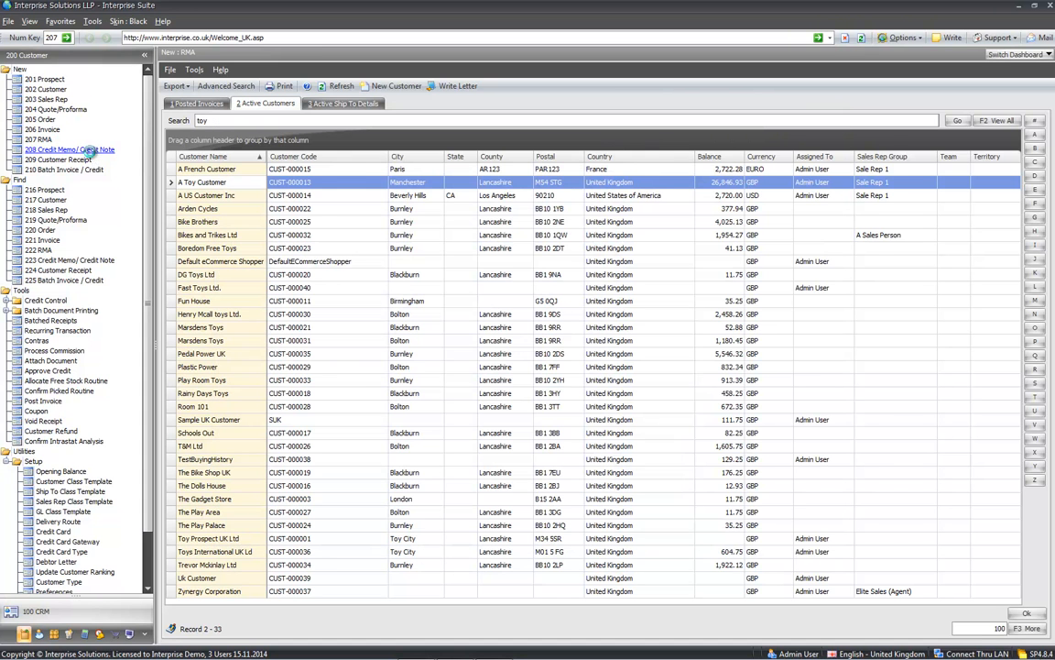
Step: Start a credit memo from A Toy Customer's open RMA dated 19/11/2013 and select its Defective quantity
left_click(84, 149)
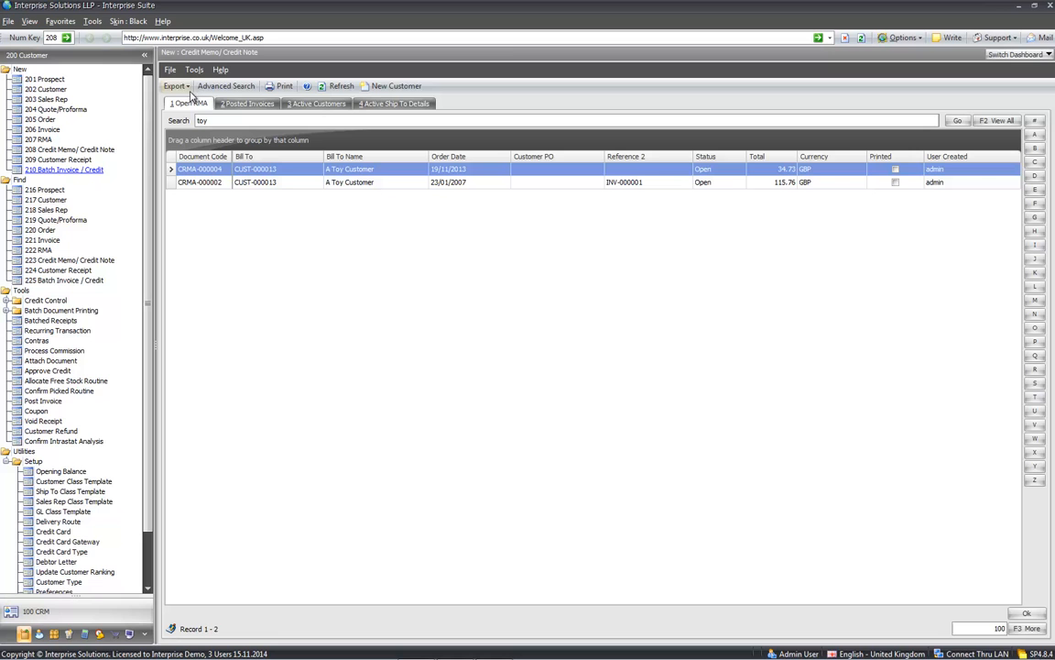
left_click(206, 171)
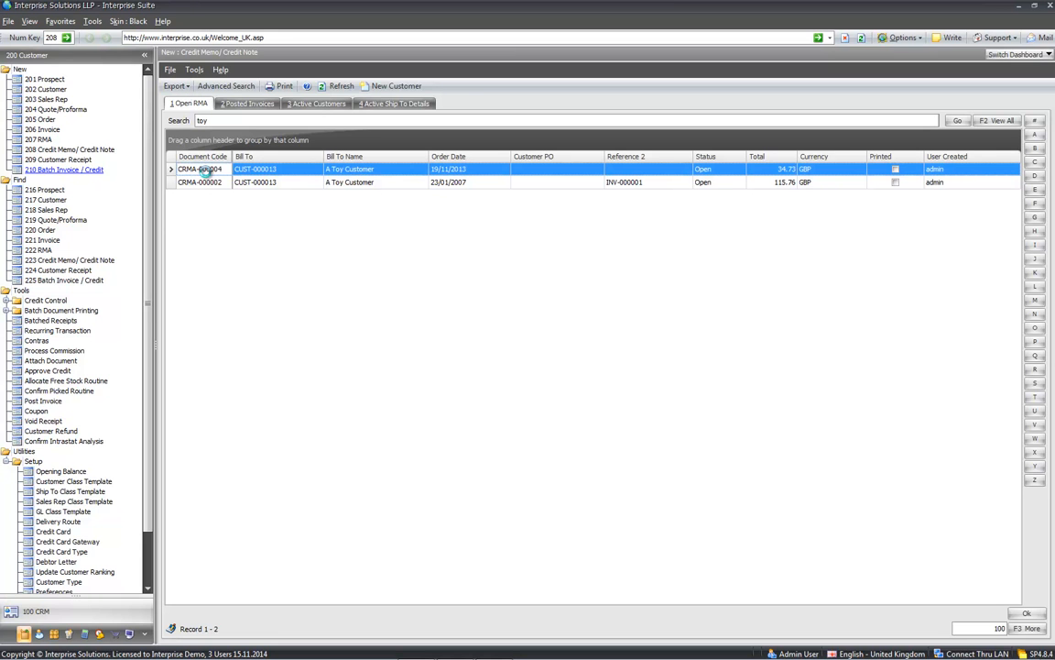
double_click(204, 171)
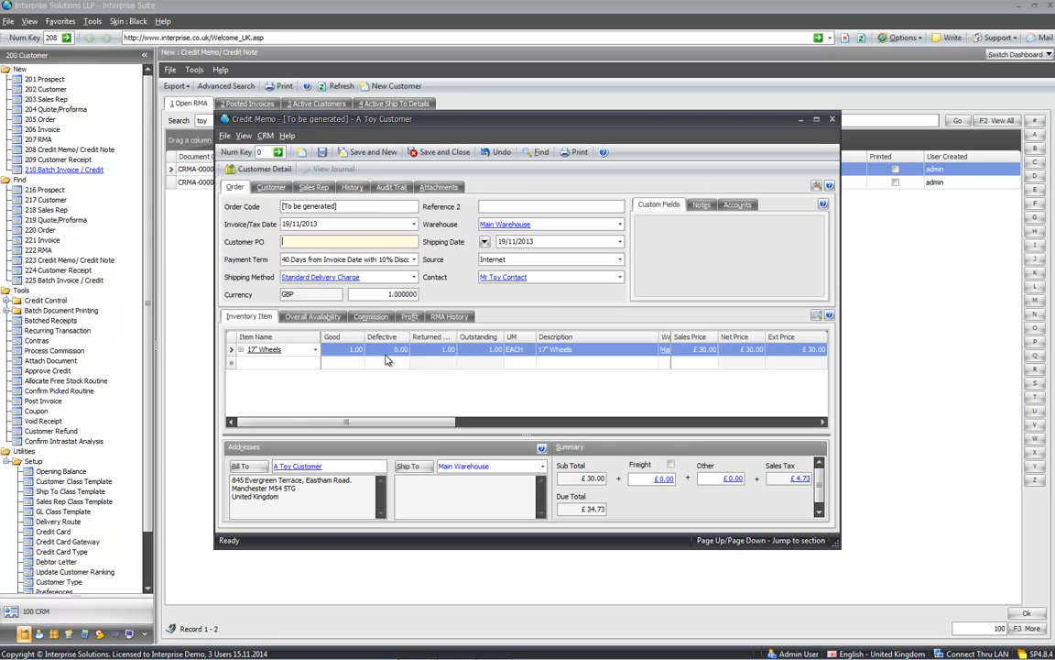
left_click(392, 351)
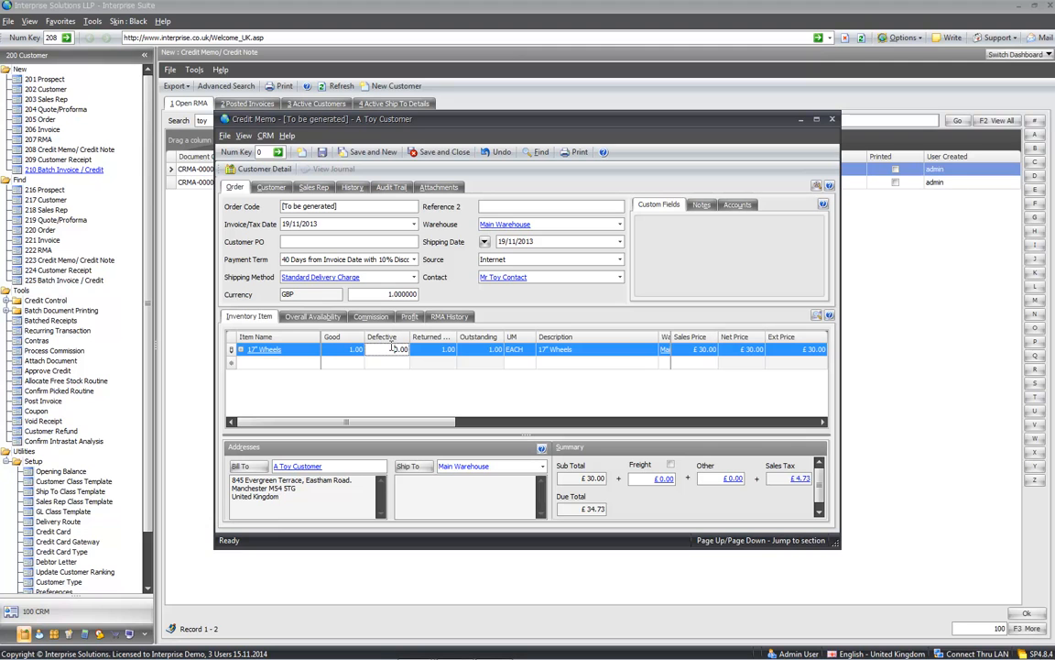
Step: Process the credit memo with the Create credit option, preview the printed Credit Memo report, and close the preview
left_click(577, 154)
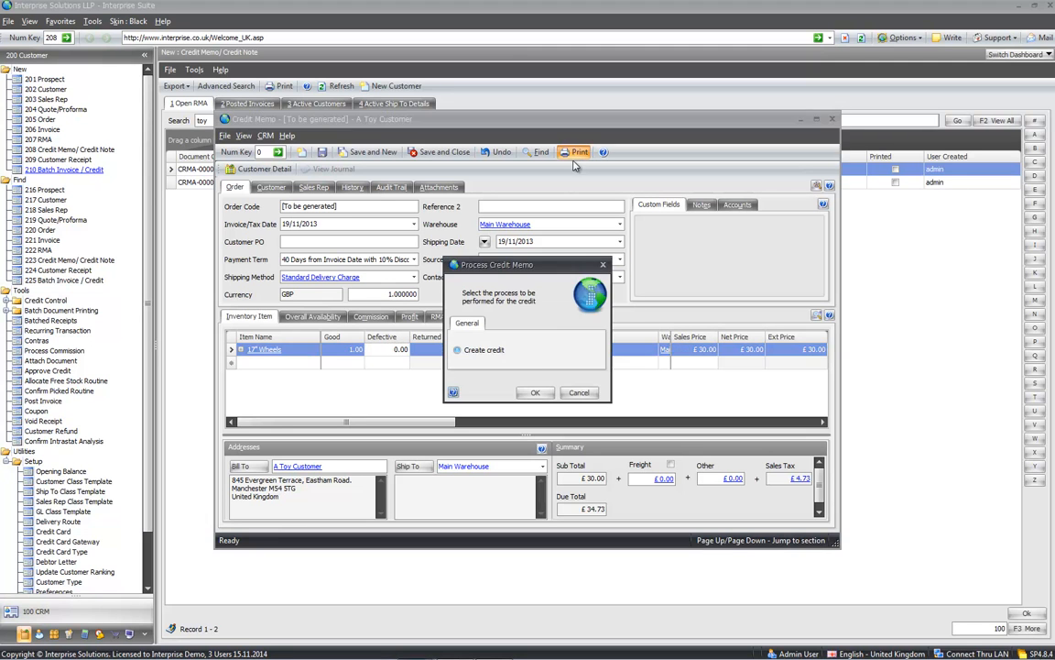
left_click(535, 393)
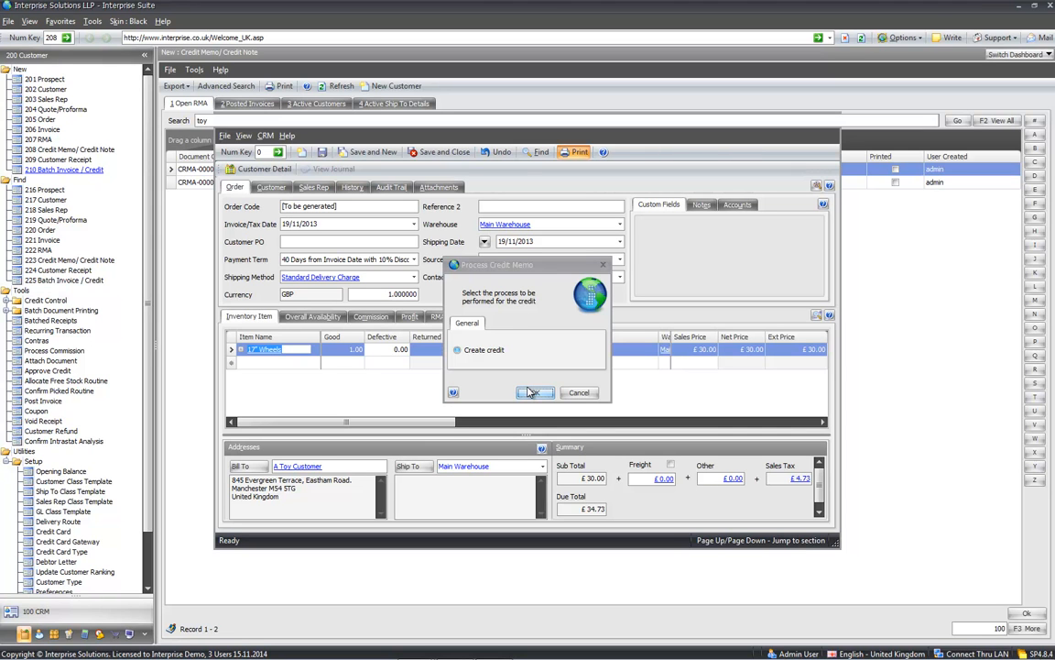
left_click(575, 393)
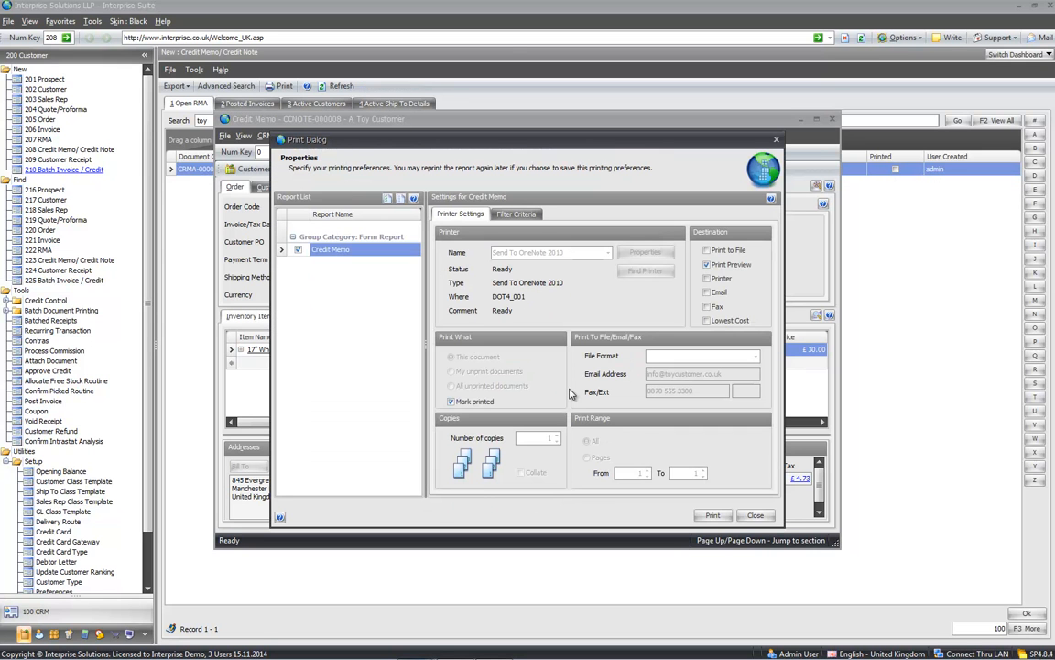
left_click(715, 515)
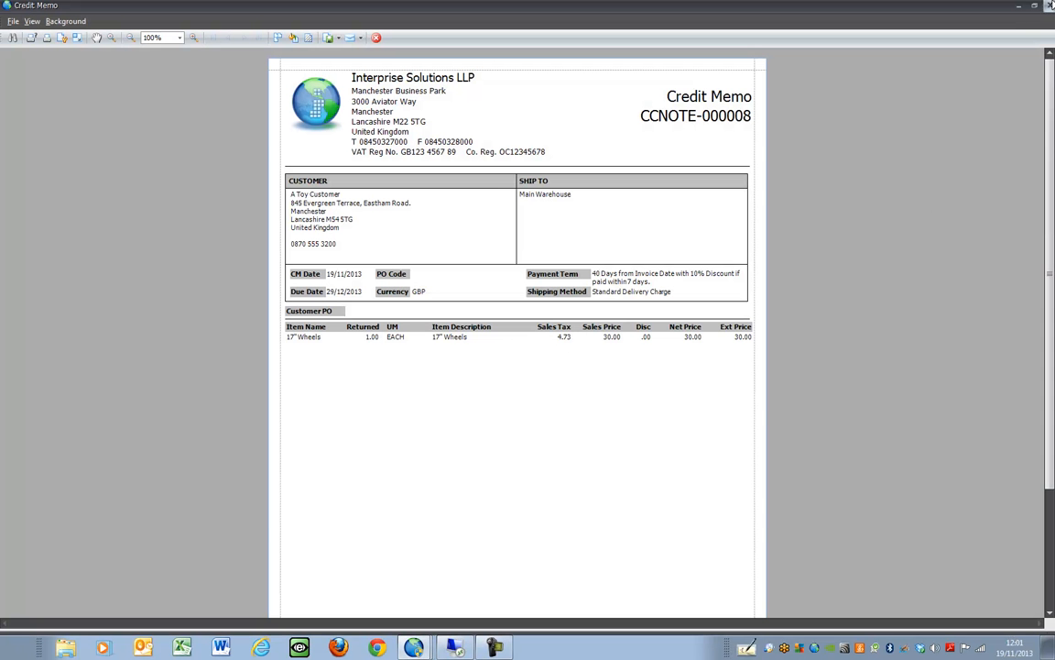
left_click(1049, 4)
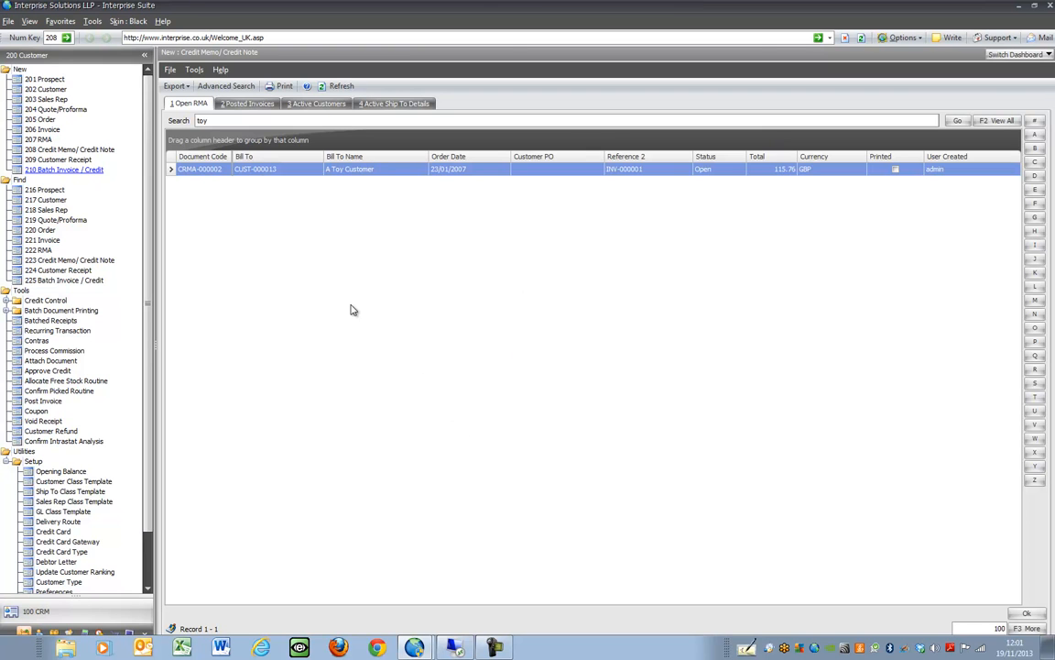
Step: Create a customer receipt for A Toy Customer with an amount paid of £100.00 and paying-in slip reference gyiu
left_click(42, 158)
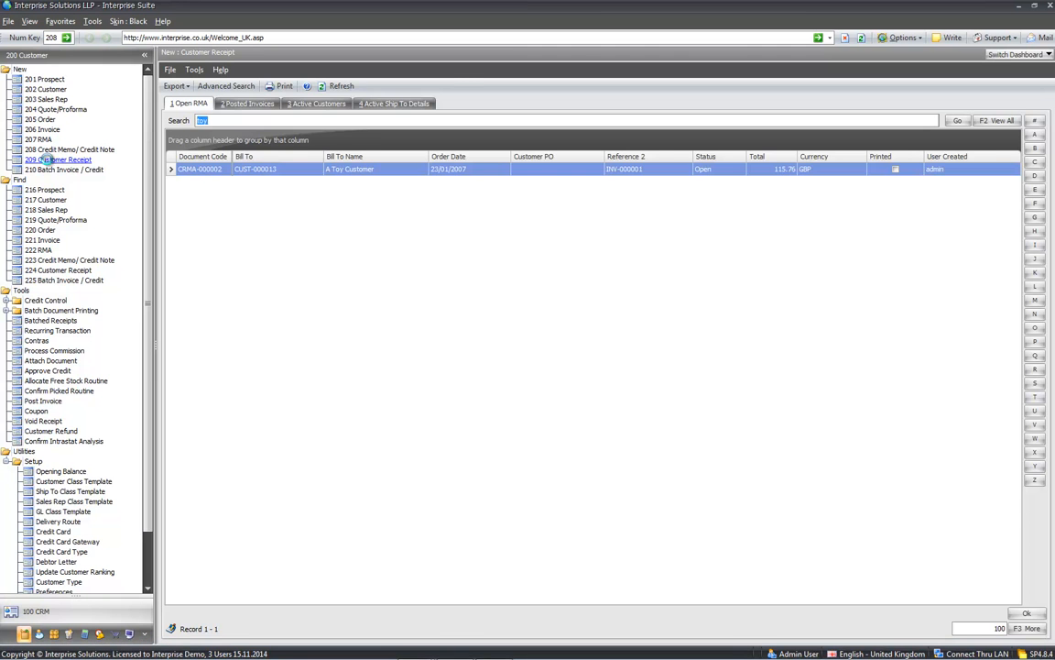
left_click(196, 182)
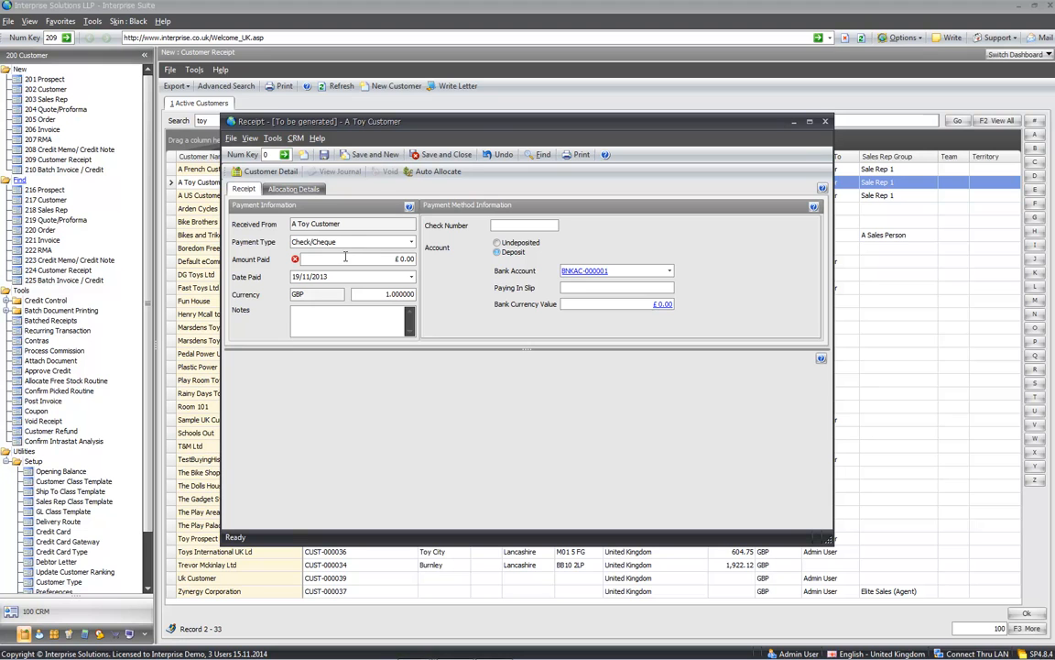
left_click_drag(365, 255, 418, 252)
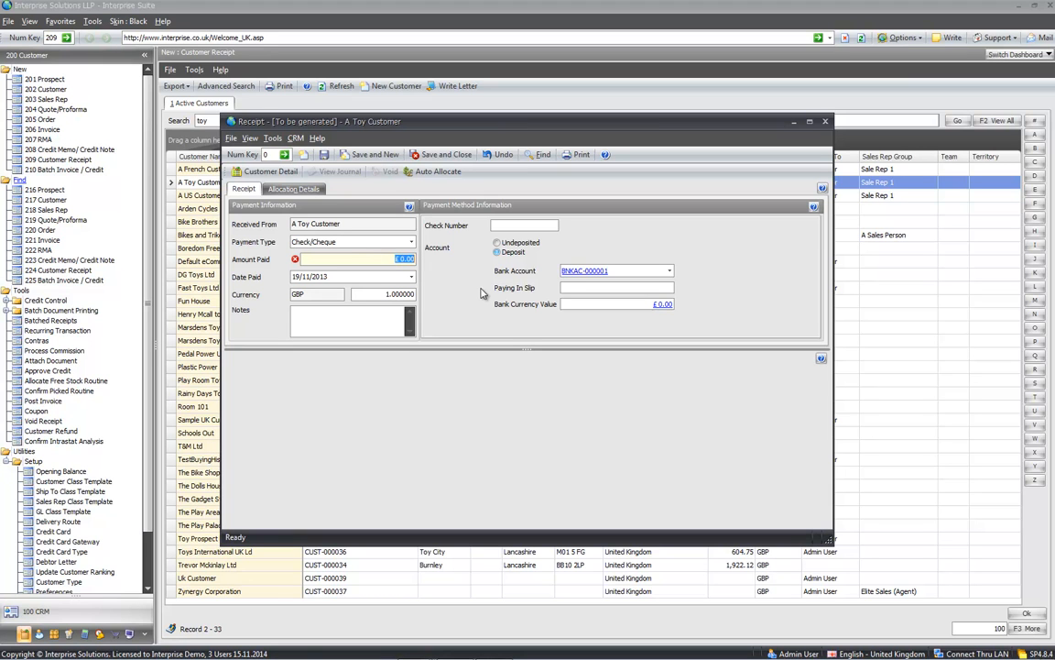
type("100")
key("Tab")
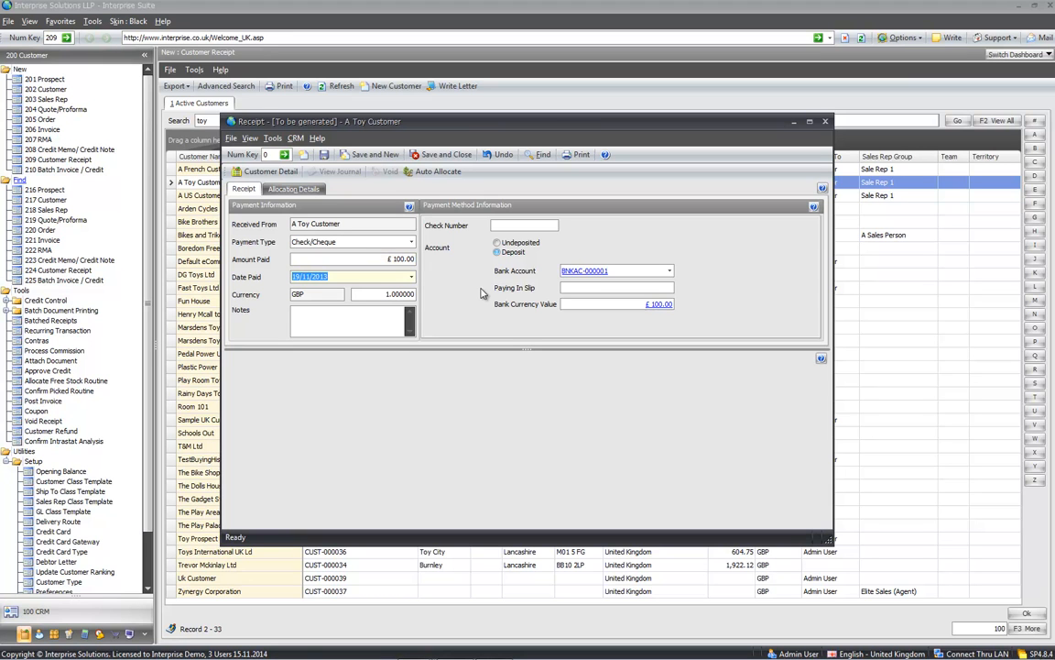
left_click(589, 288)
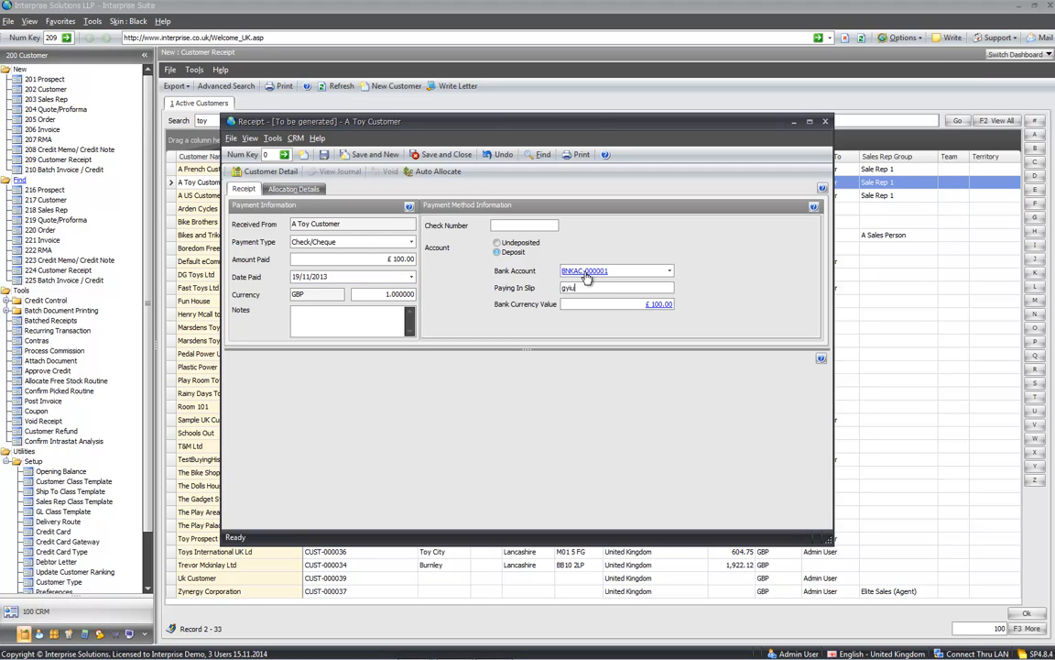
Step: Allocate the new receipt, the £34.73 credit memo and the 15/11/2013 receipt to the £3,484.08 invoice, and save the allocation
left_click(298, 190)
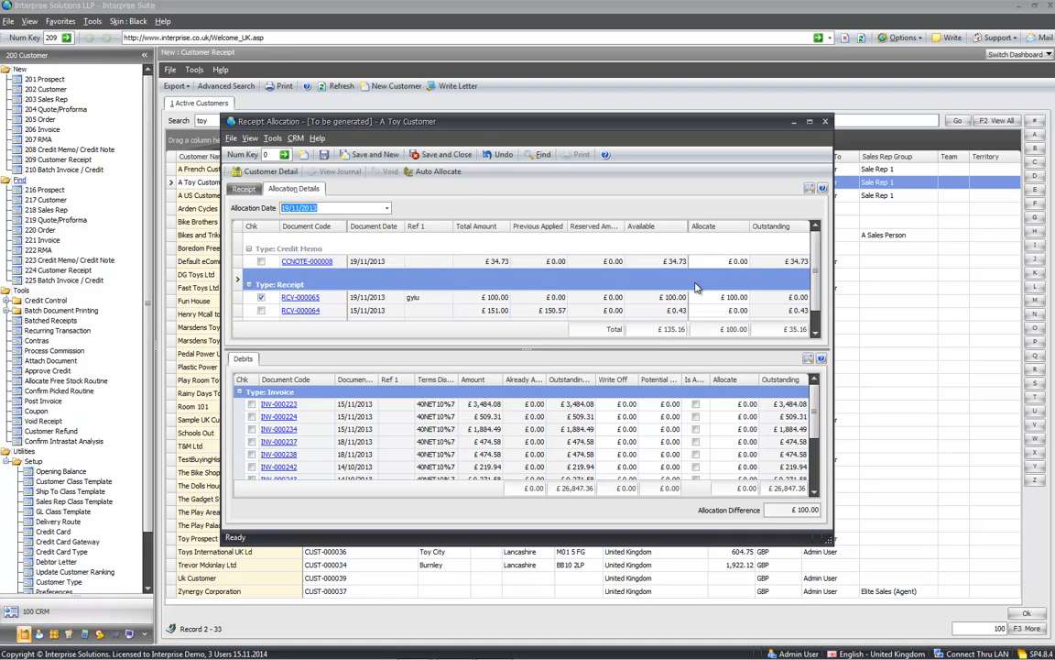
left_click(261, 262)
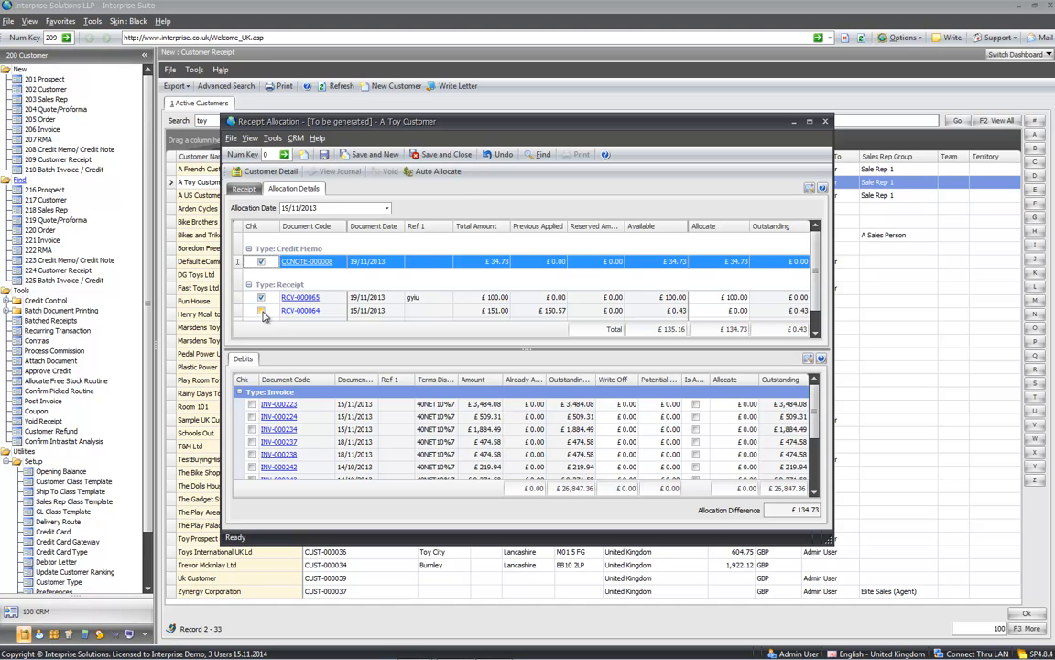
left_click(261, 310)
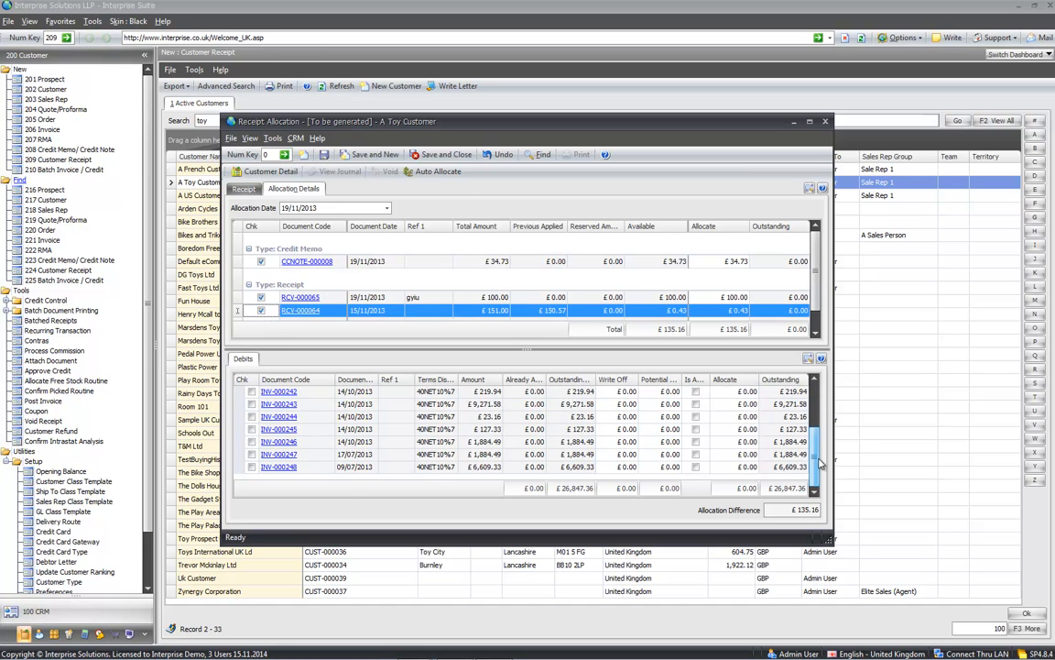
left_click(251, 404)
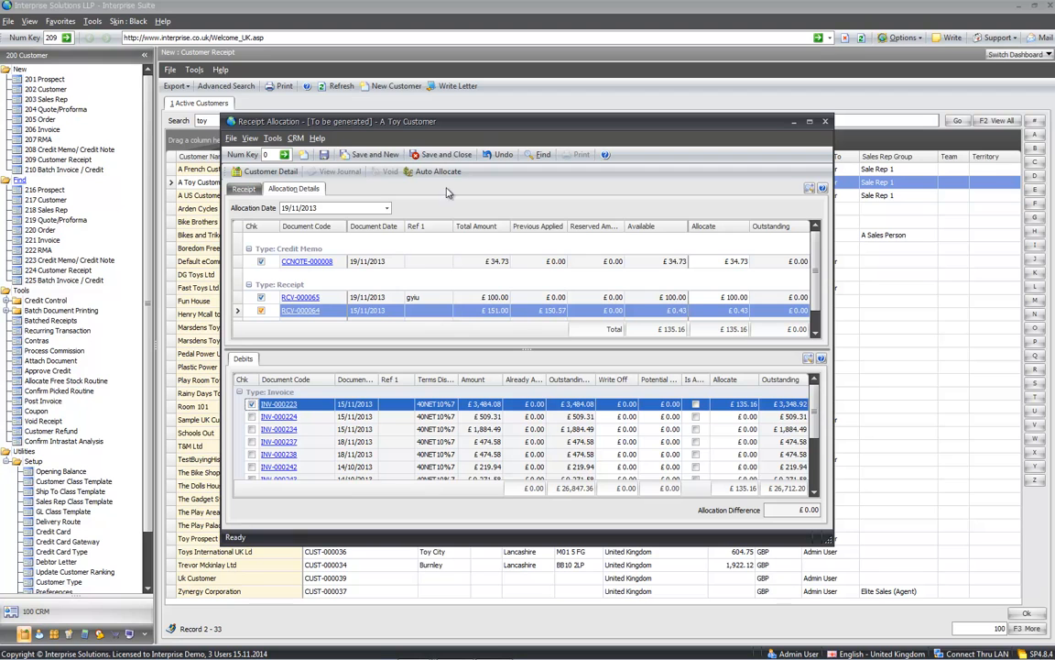
left_click(323, 153)
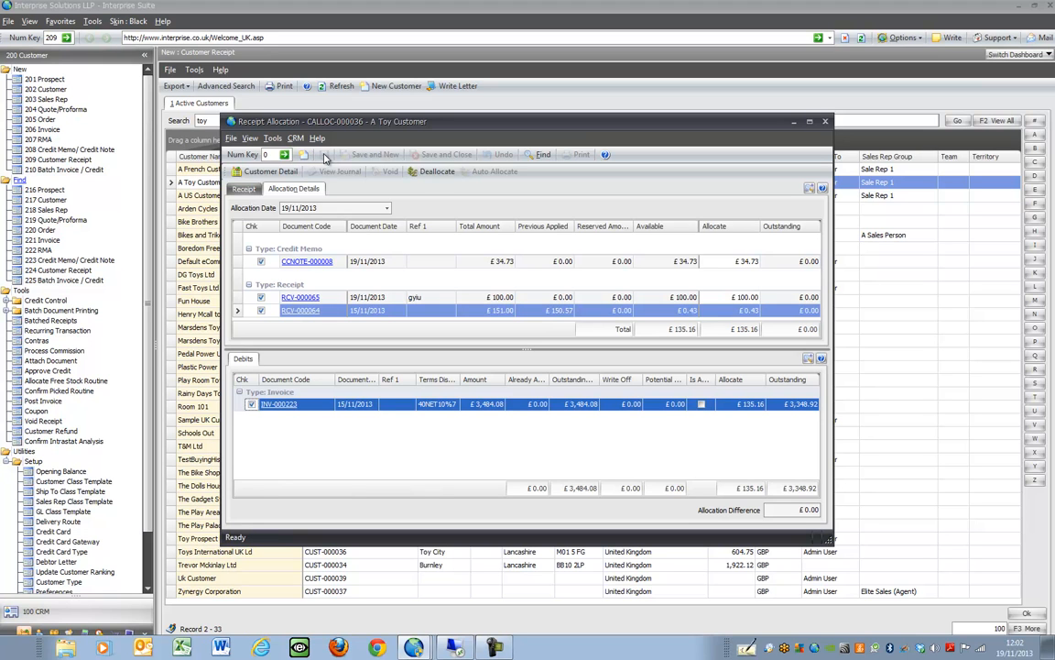
Step: View A Toy Customer's customer record and open the journal for the £100.00 receipt
left_click(249, 172)
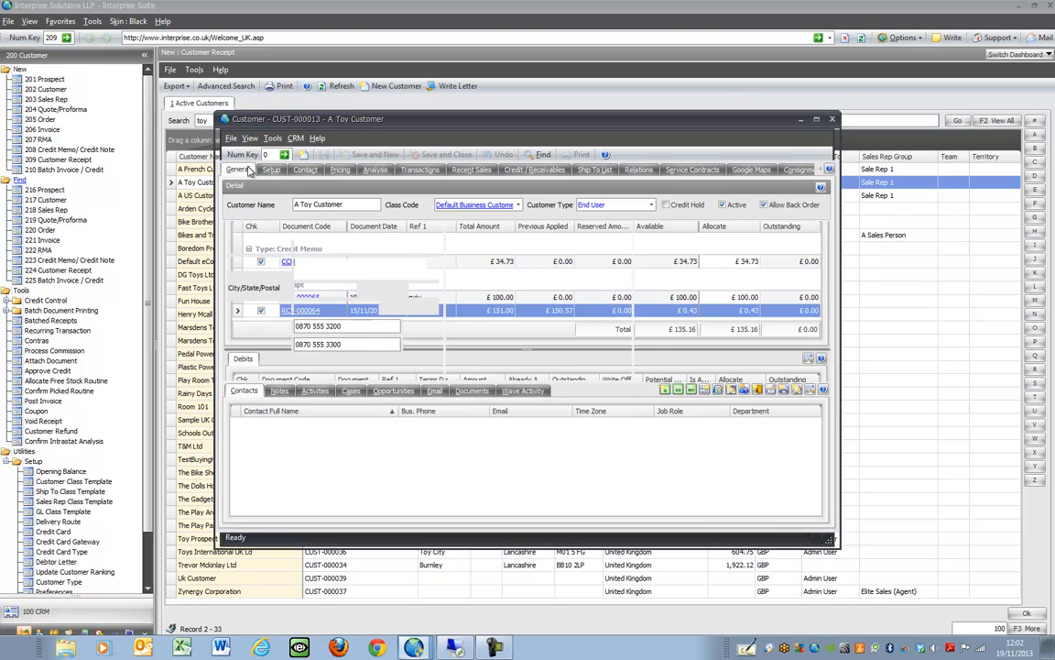
left_click(831, 120)
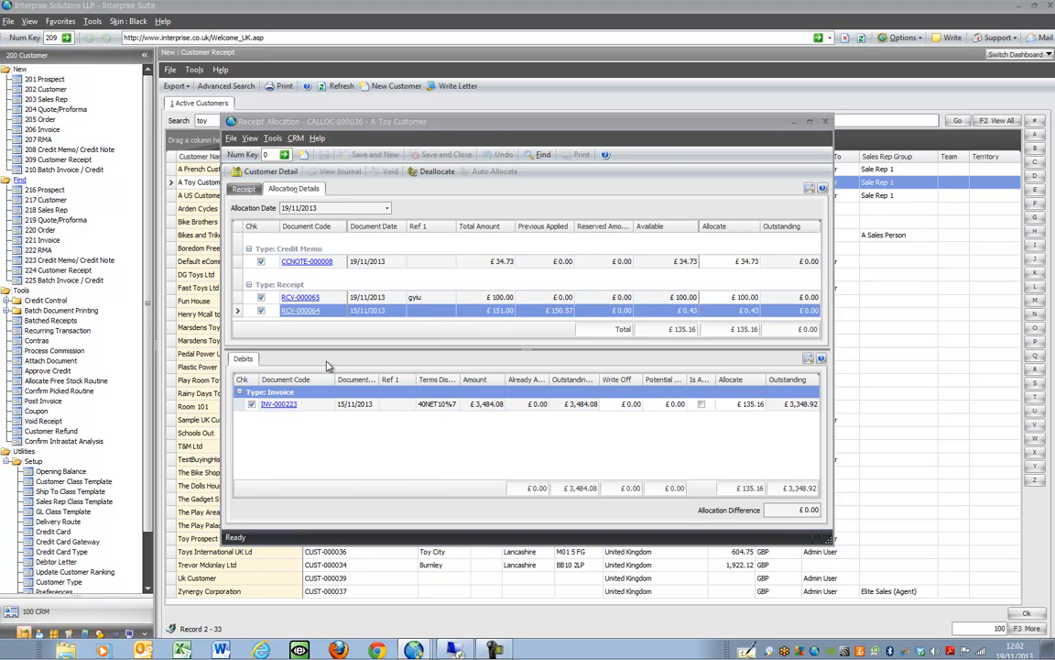
left_click(248, 188)
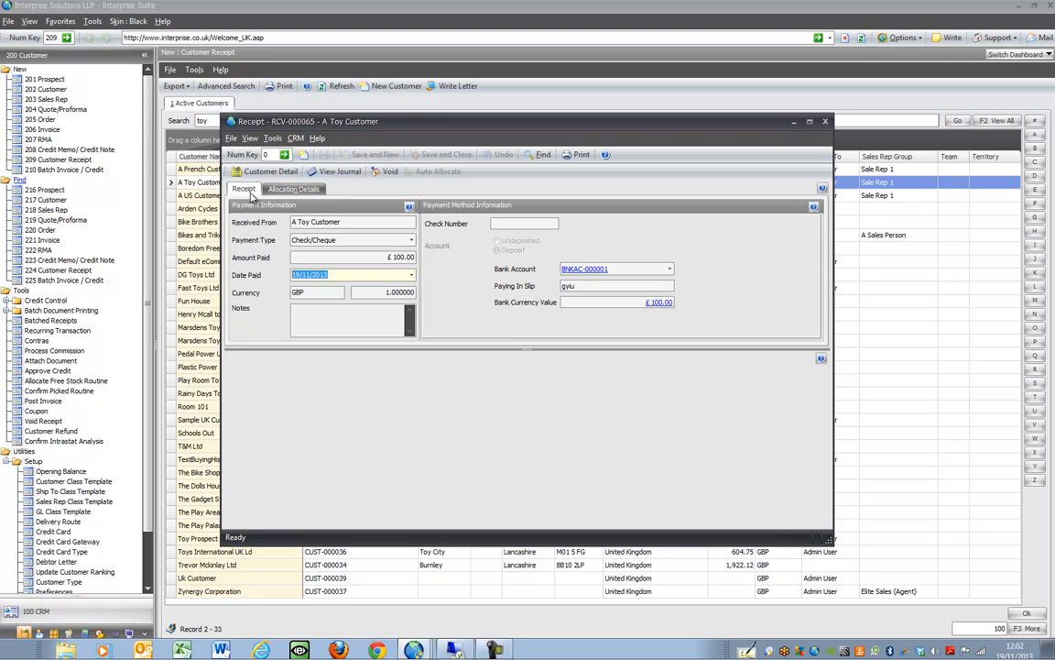
left_click(339, 172)
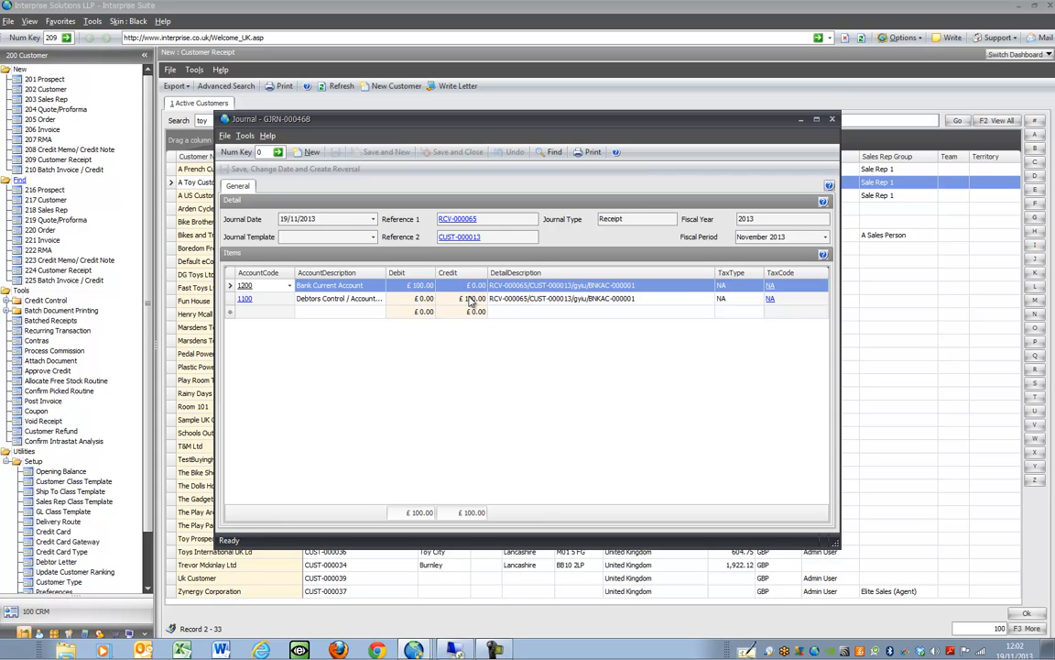
Step: Close the journal and start a customer receipt for A French Customer with €100.00 paid at an exchange rate of 4
left_click(833, 119)
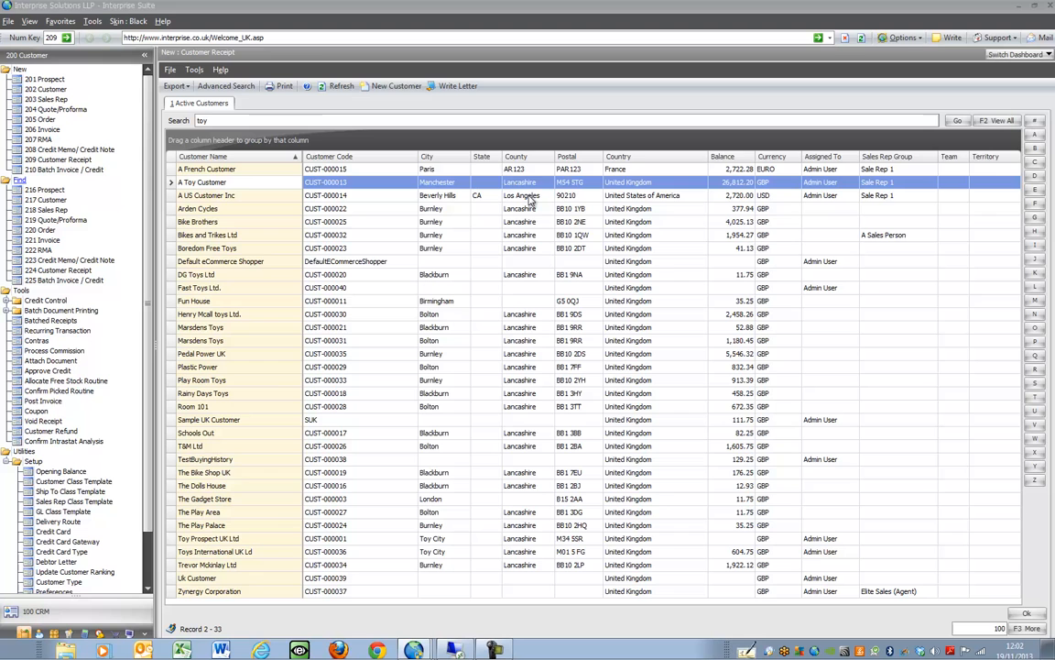
left_click(255, 170)
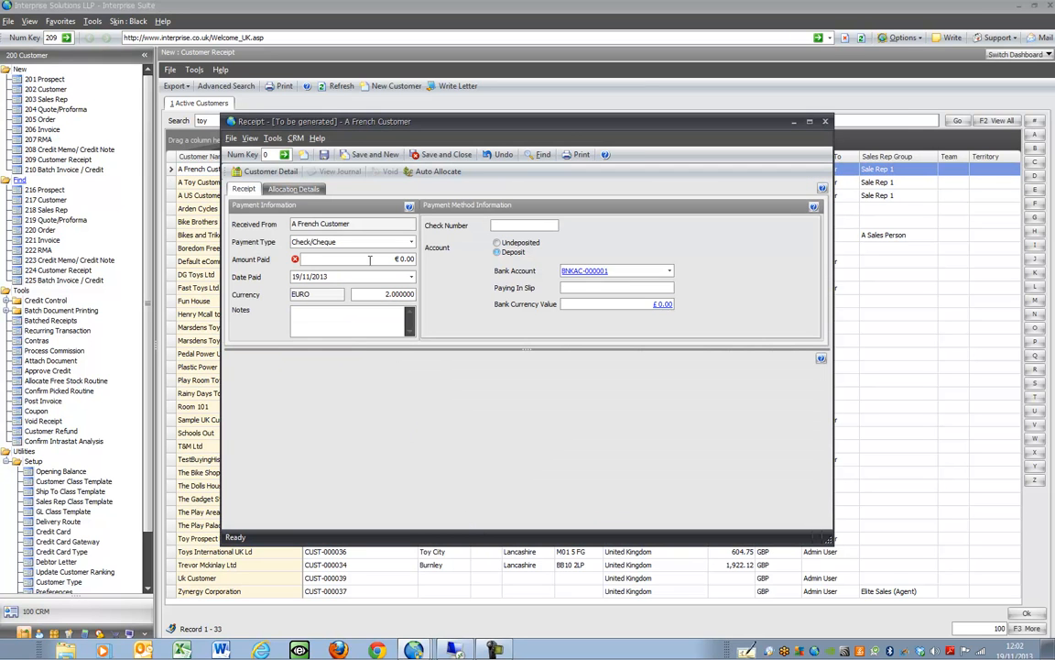
type("100")
key("Tab")
key("Tab")
Step: Review the receipt's bank currency value and charges, and check the list of available bank accounts without changing the account
left_click(661, 307)
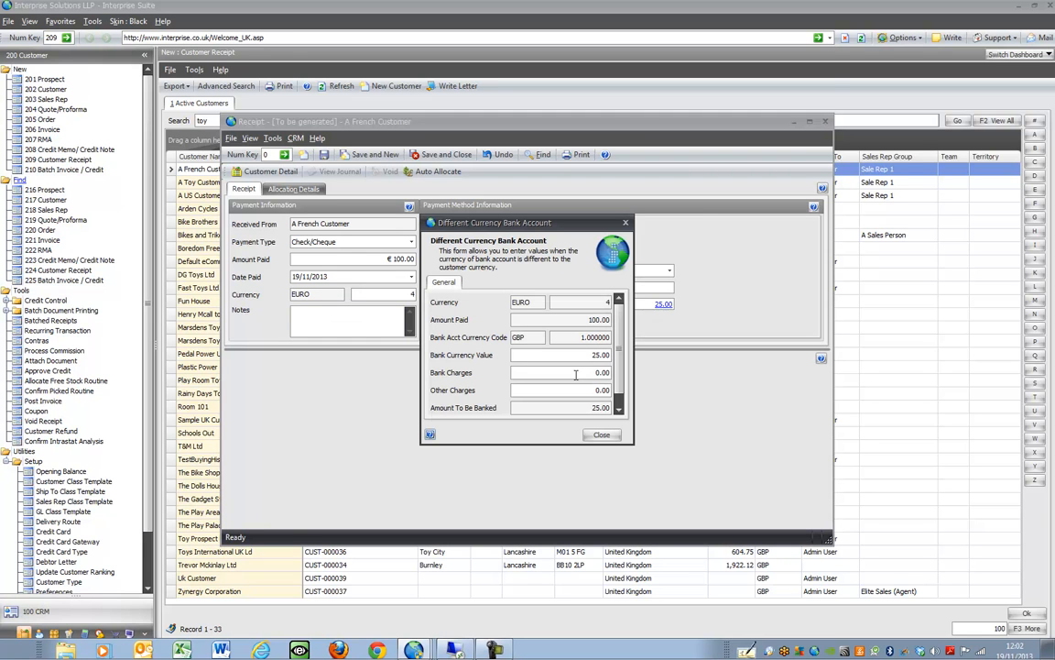
left_click(601, 434)
left_click(669, 271)
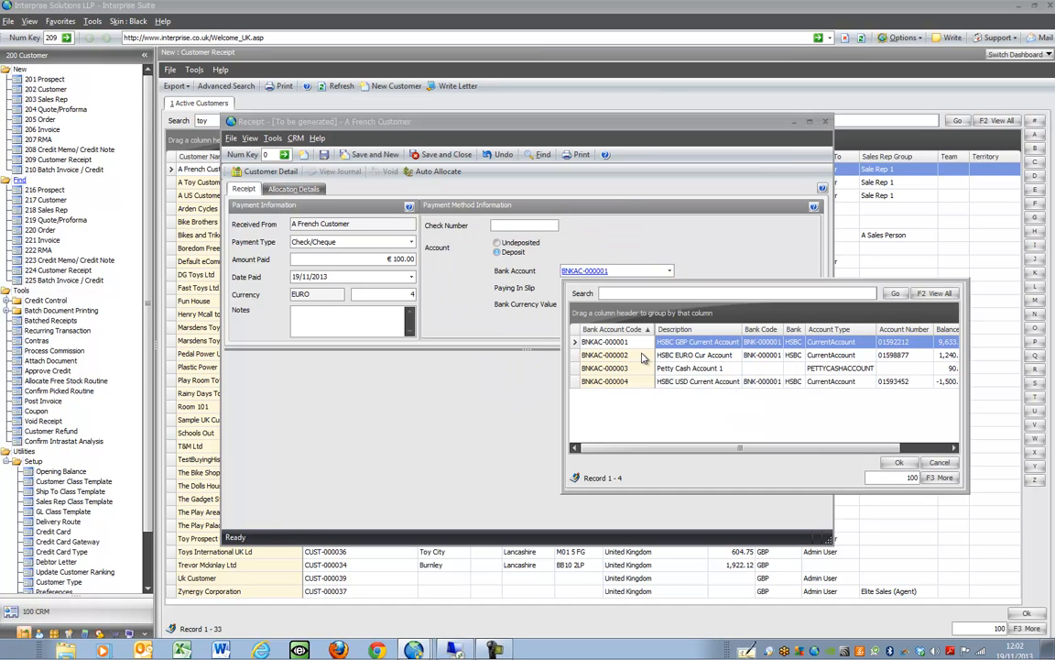
left_click(701, 238)
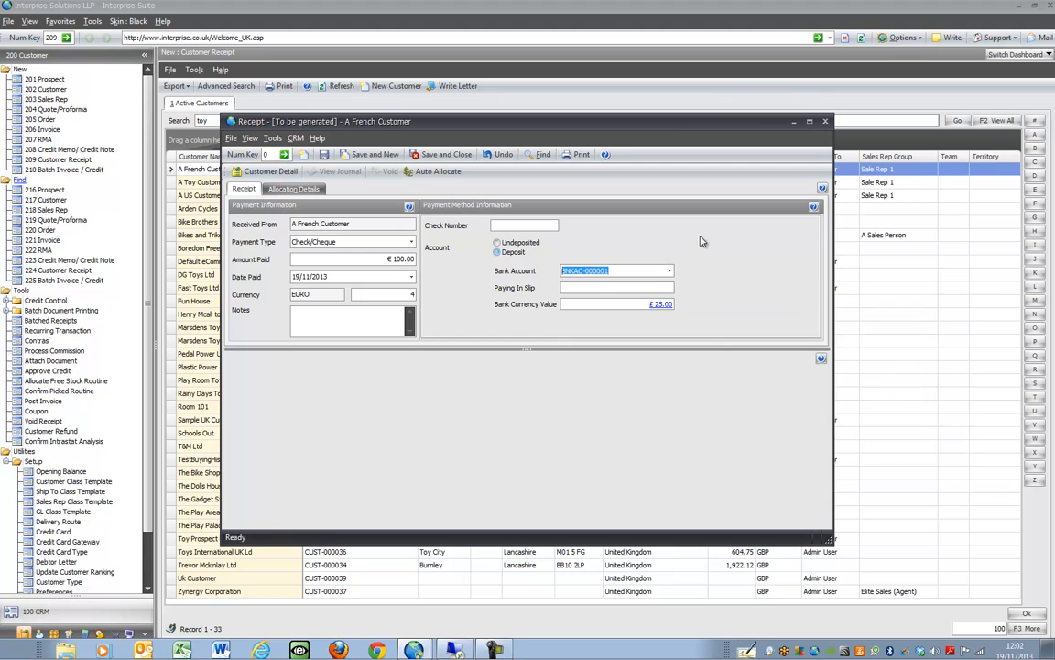
Step: Allocate the new €100.00 receipt to the €290.12 invoice dated 23/01/2007 and save the allocation
left_click(303, 189)
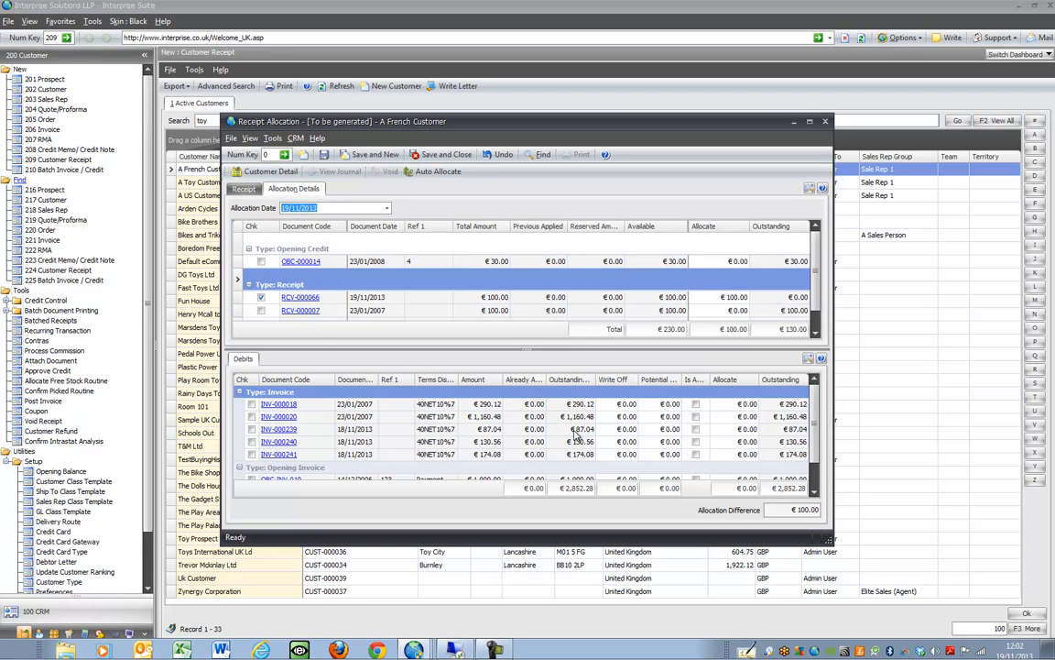
left_click(252, 404)
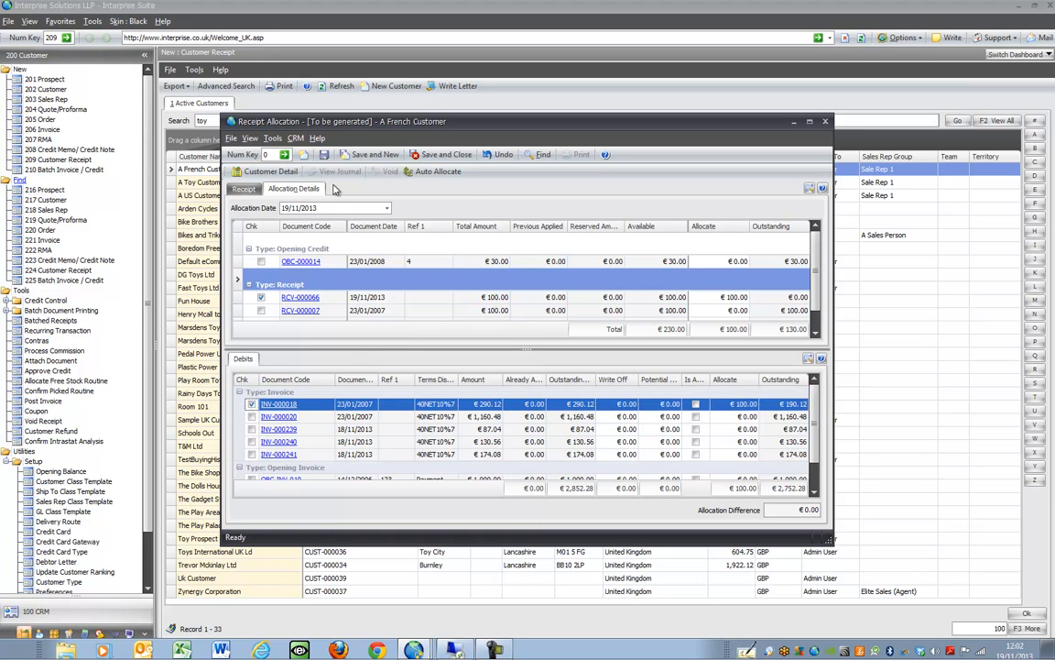
left_click(325, 154)
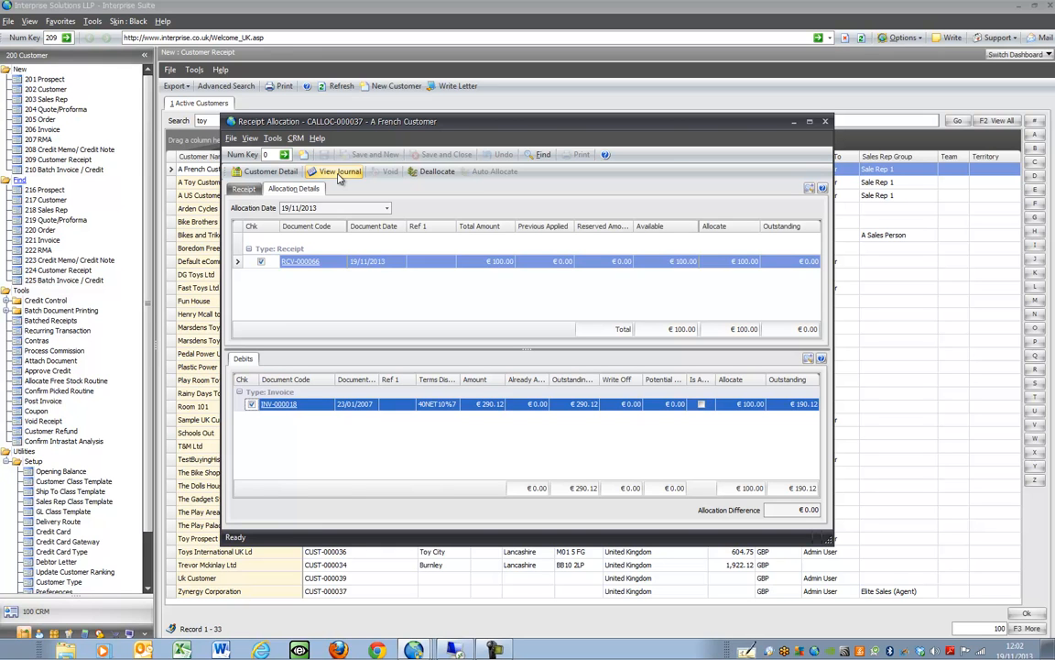
Step: View the journal for the saved receipt allocation and close it
left_click(338, 175)
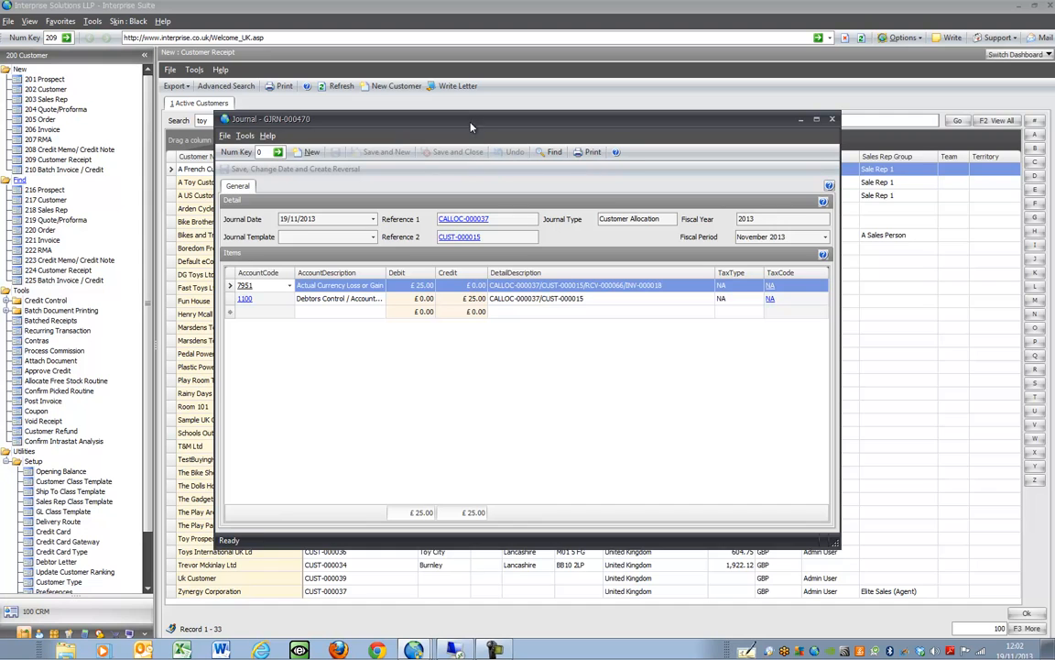
left_click_drag(423, 119, 621, 191)
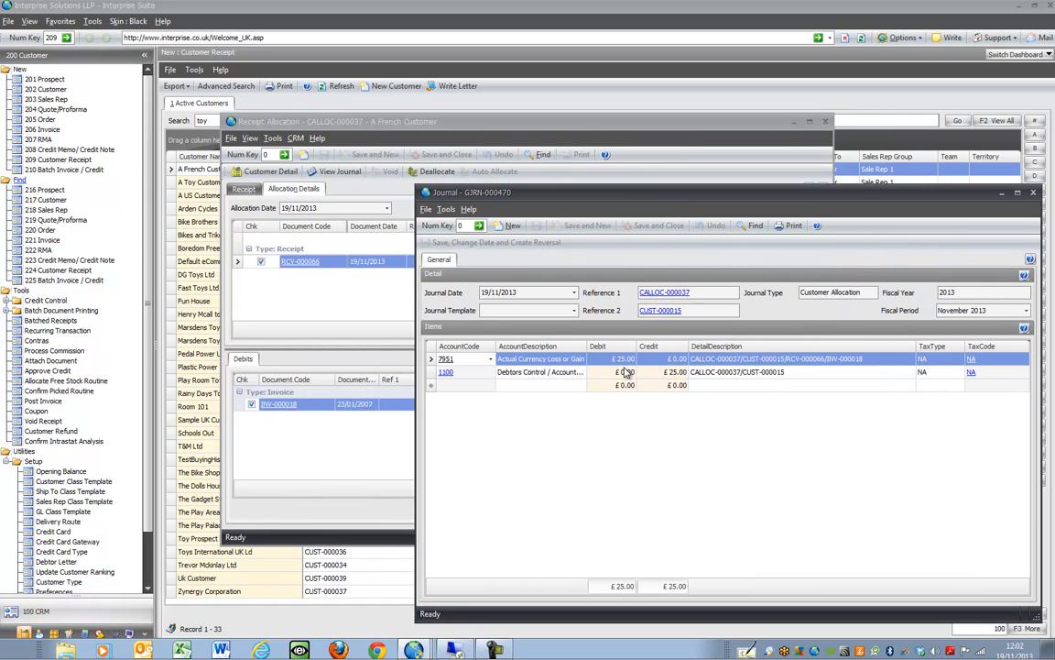
left_click_drag(678, 199, 561, 183)
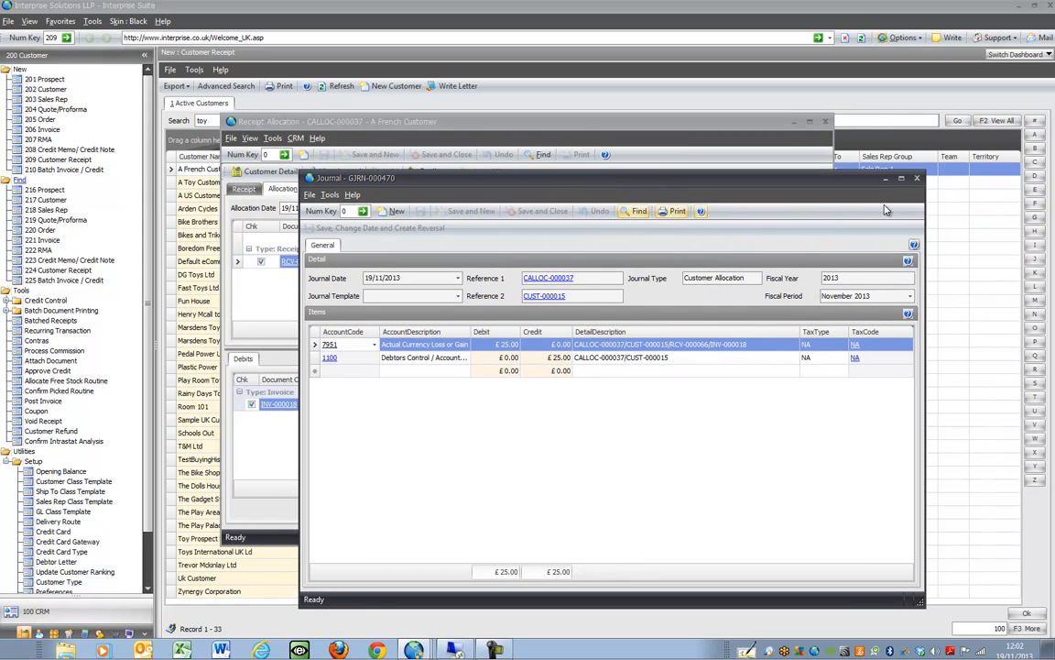
left_click(917, 179)
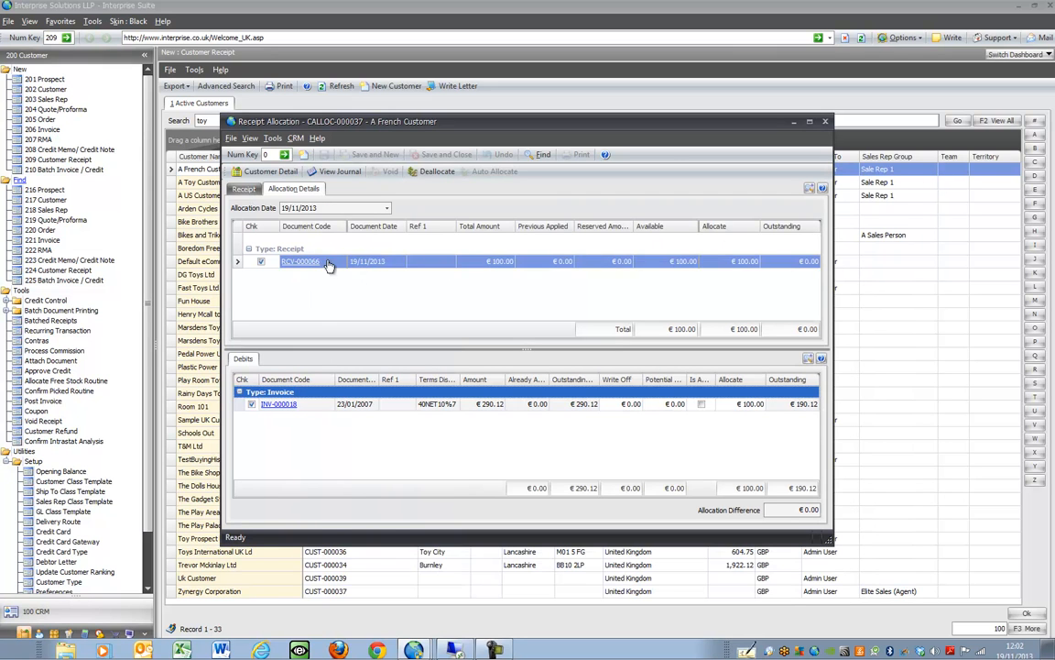
Step: Check the allocated receipt and invoice amounts, review A French Customer's receipt details, and close the receipt
left_click(500, 262)
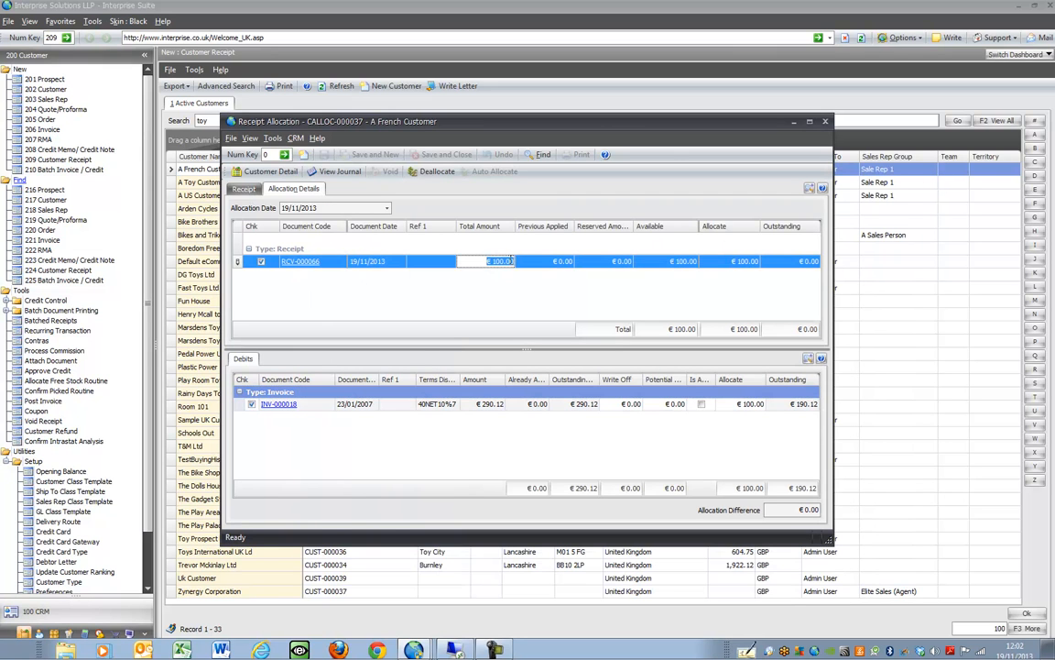
left_click(499, 405)
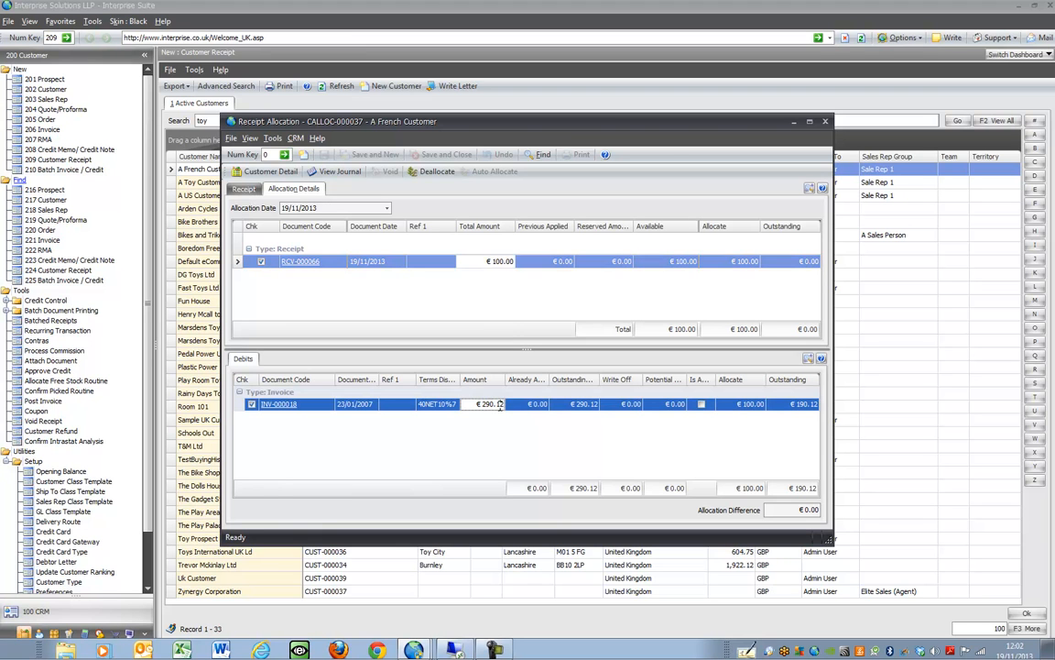
left_click(243, 190)
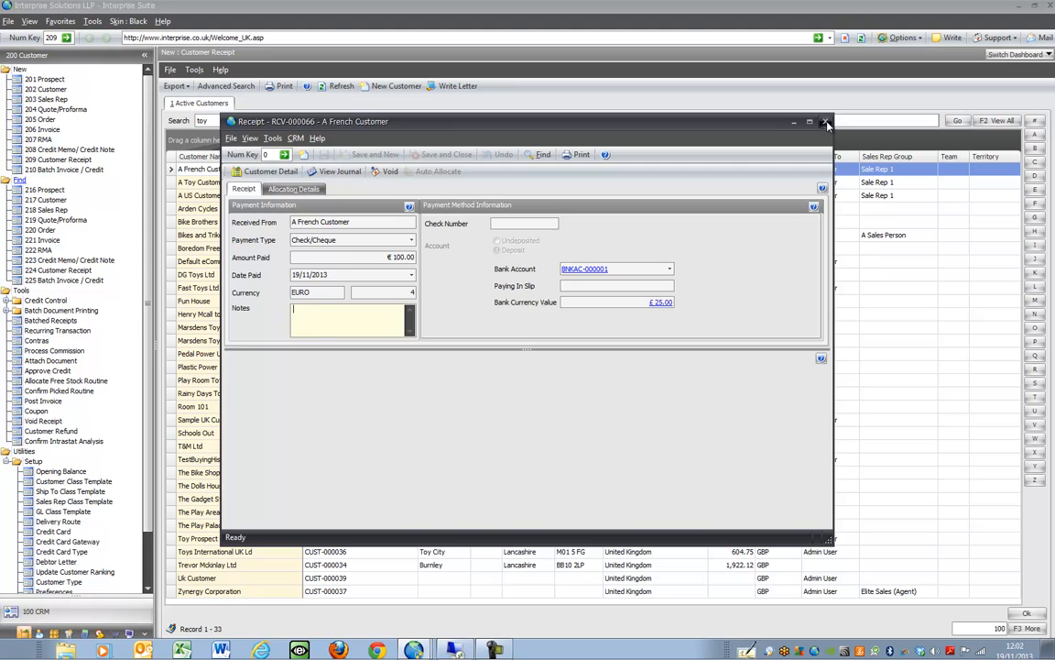
left_click(827, 122)
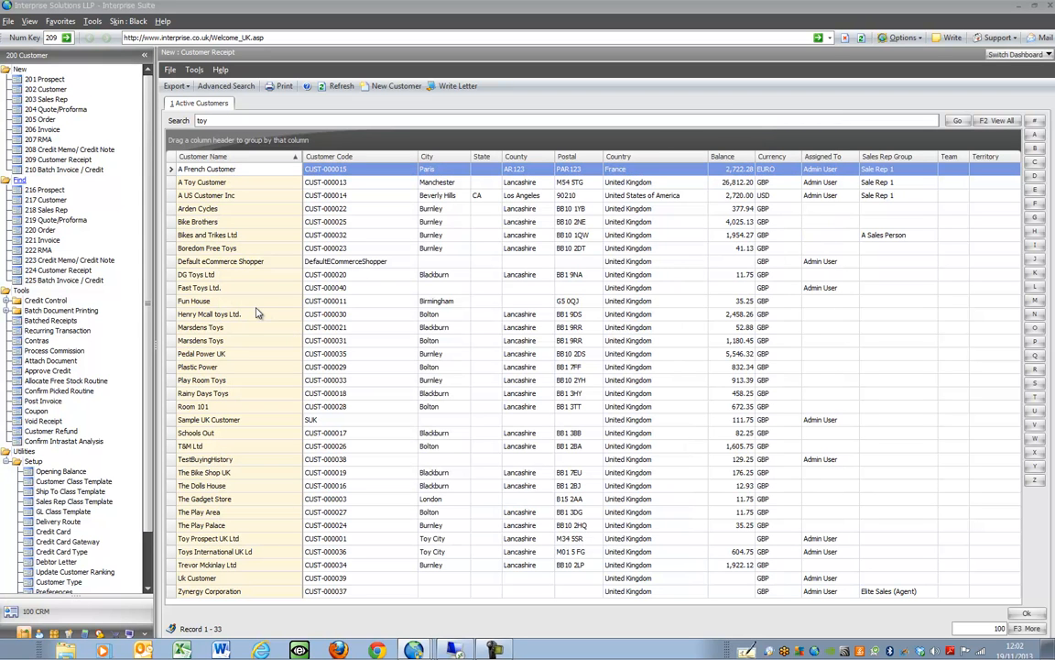
Step: Show the Overall Aged Debt detail without its charts and check the date reference and aging bracket options
left_click(62, 300)
left_click(66, 320)
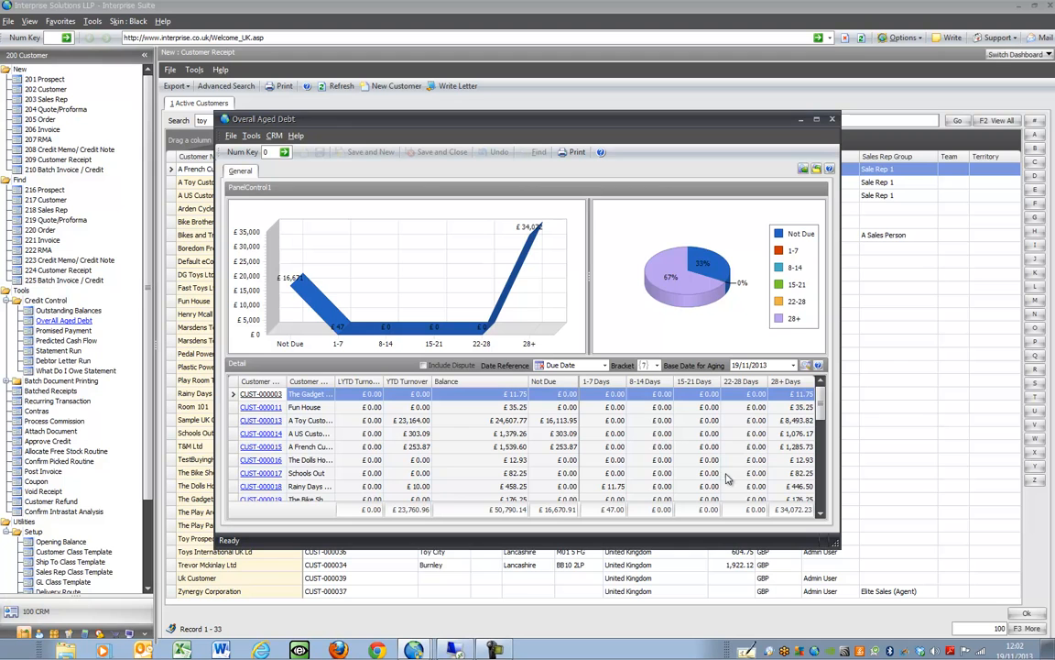
left_click(805, 366)
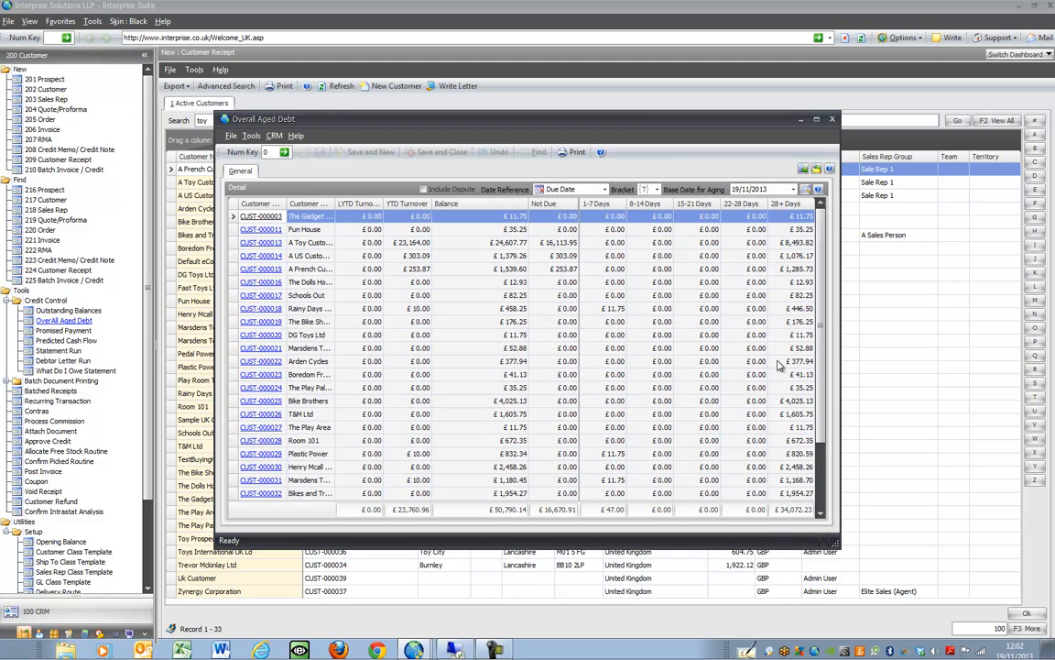
left_click(603, 189)
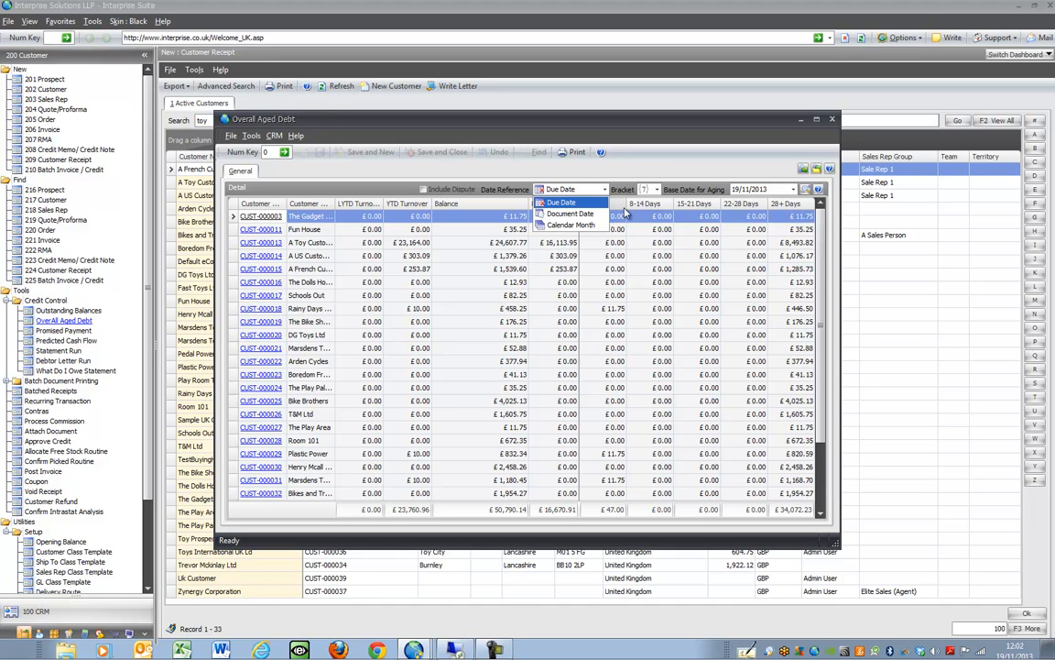
left_click(658, 191)
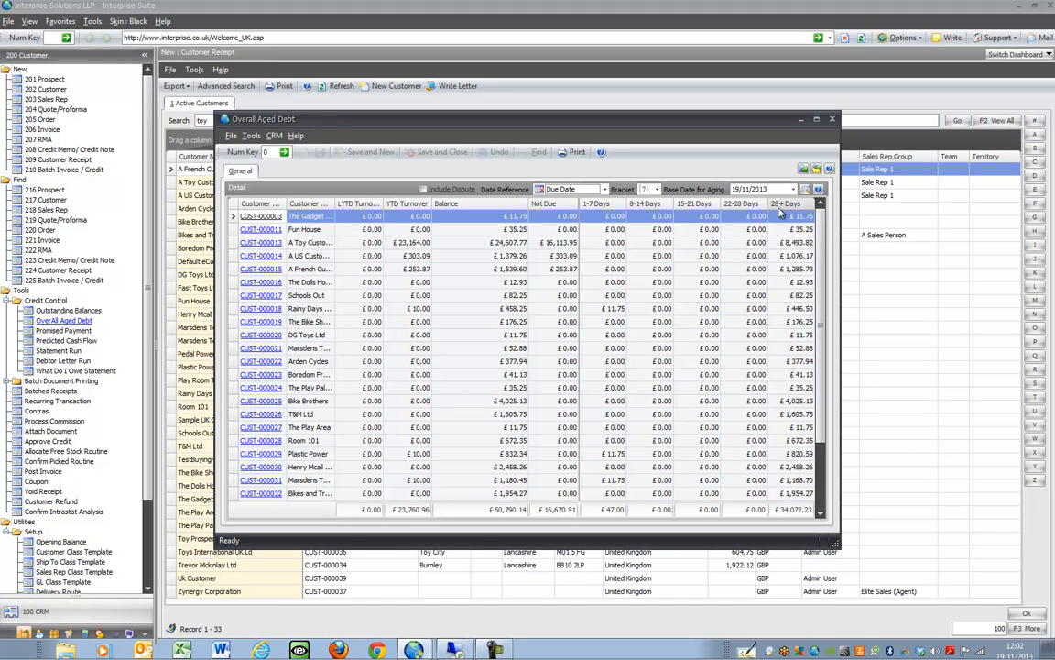
left_click(658, 190)
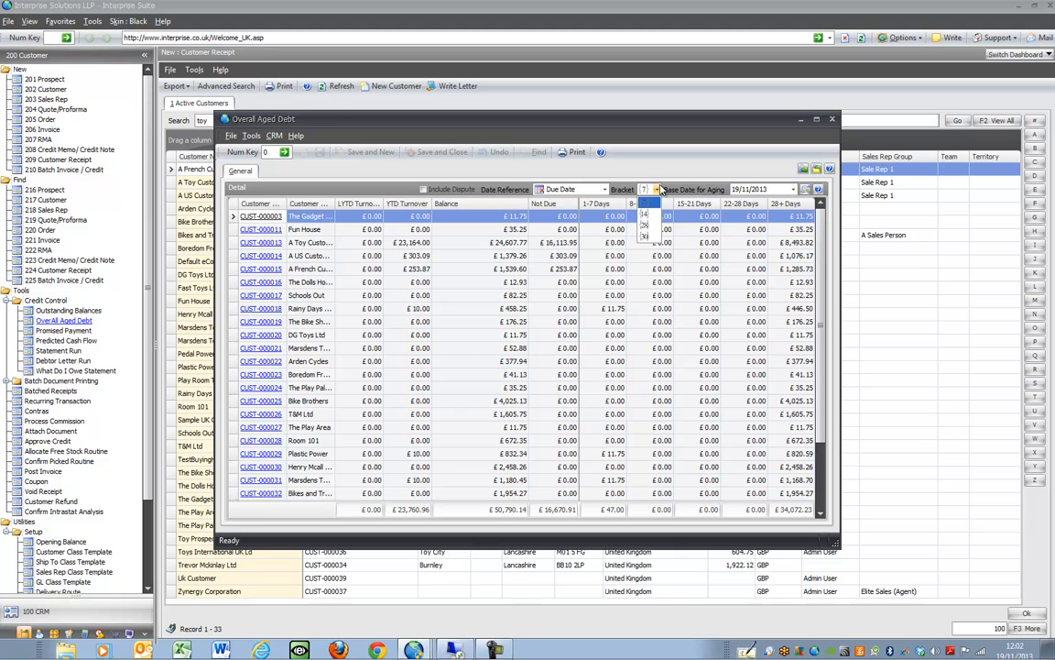
left_click(678, 187)
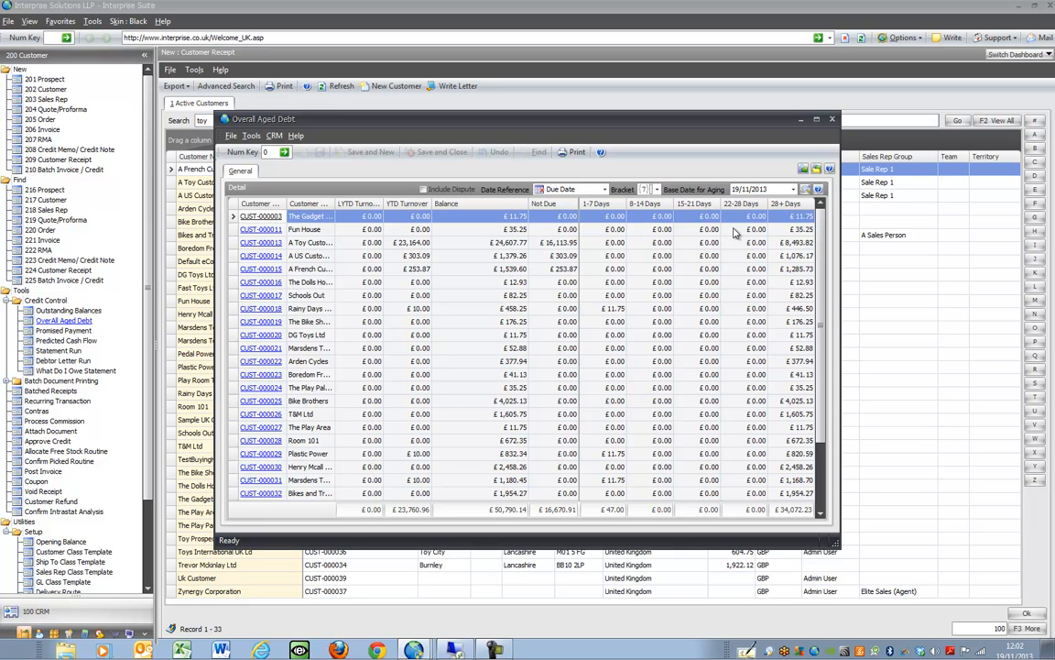
Step: Sort the aged debt list by 28+ Days in descending order and view A Toy Customer's credit and receivables
left_click(792, 203)
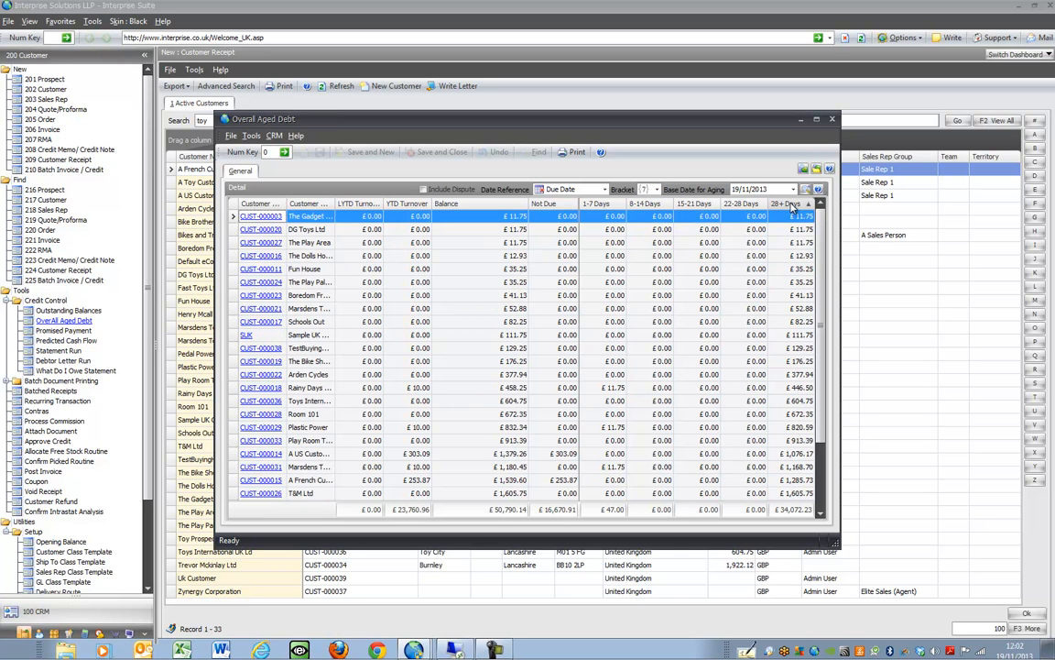
left_click(791, 203)
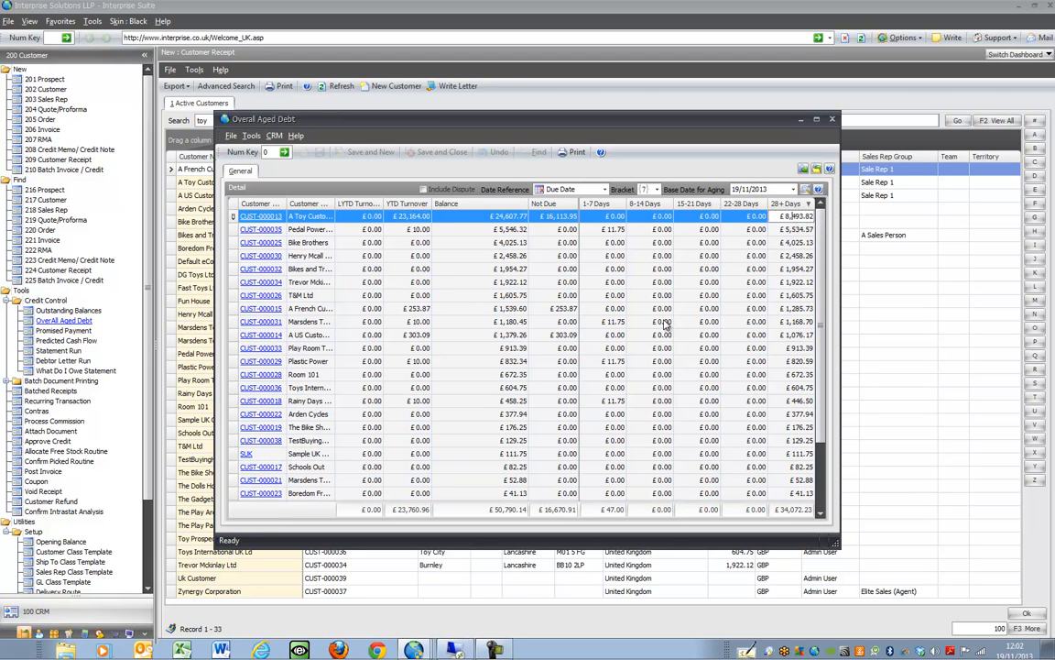
left_click(263, 217)
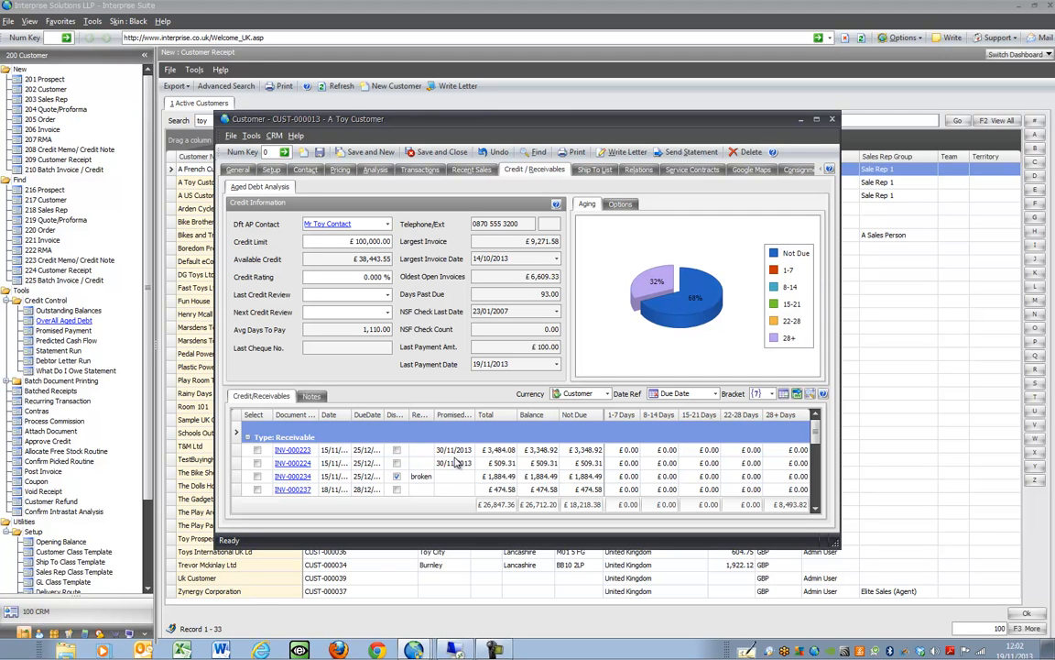
left_click(831, 120)
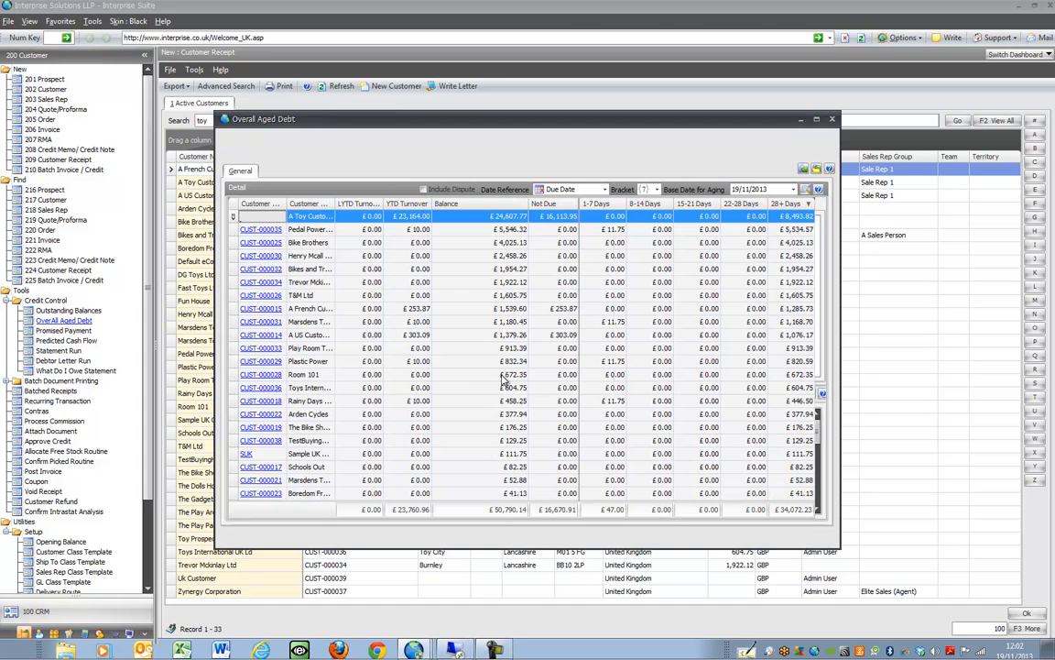
Step: Examine Pedal Power UK's expanded receivables list, sort the aged debt list by balance, and close it
left_click(249, 230)
left_click(249, 230)
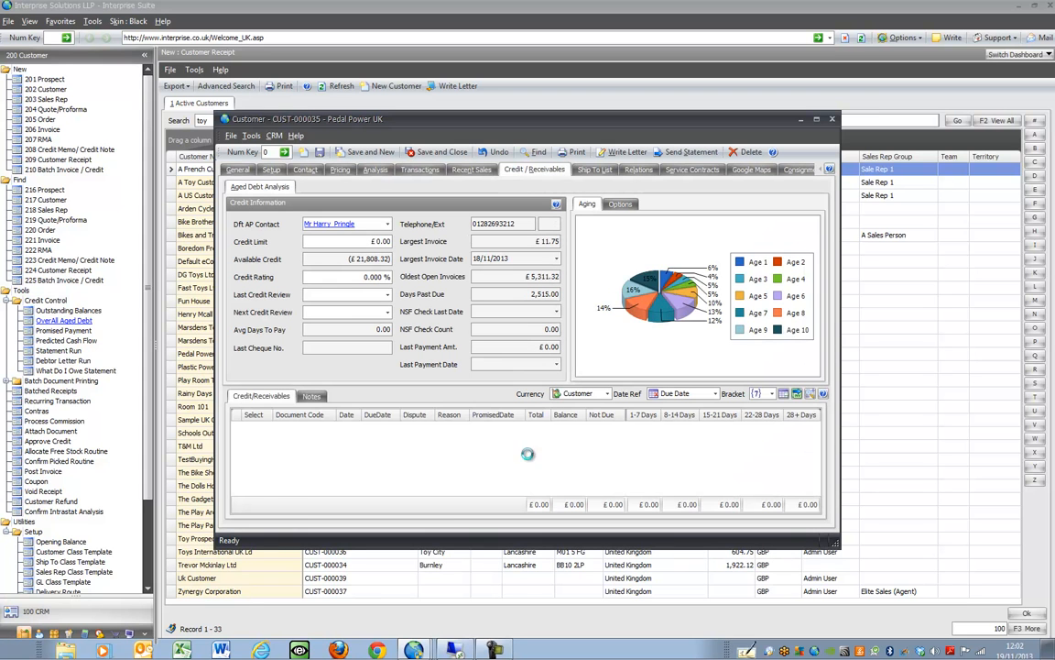
left_click(809, 395)
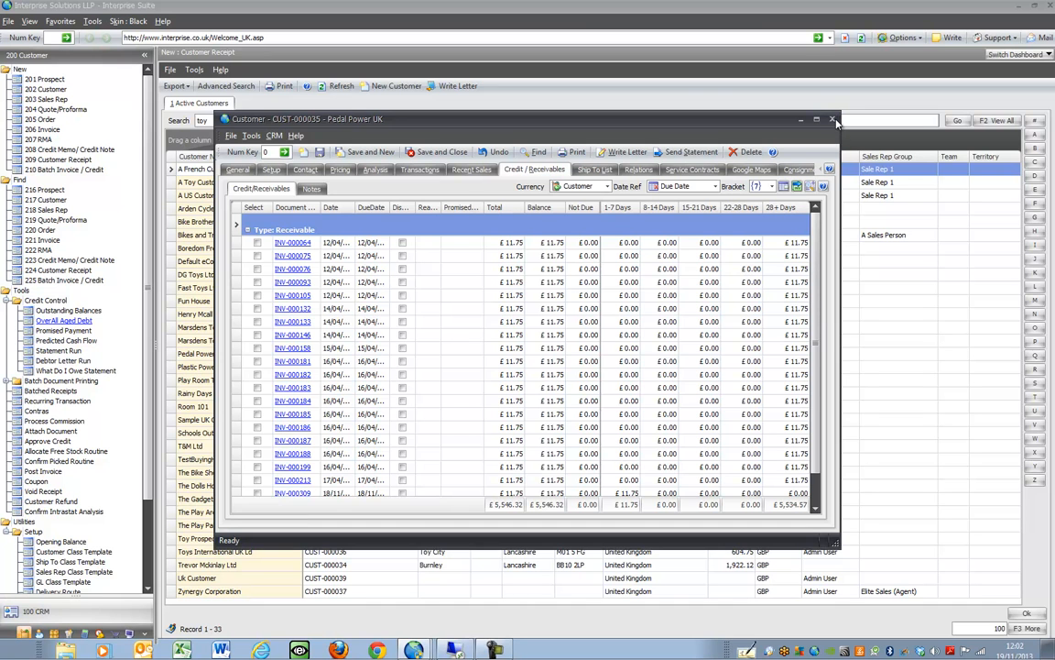
left_click(832, 120)
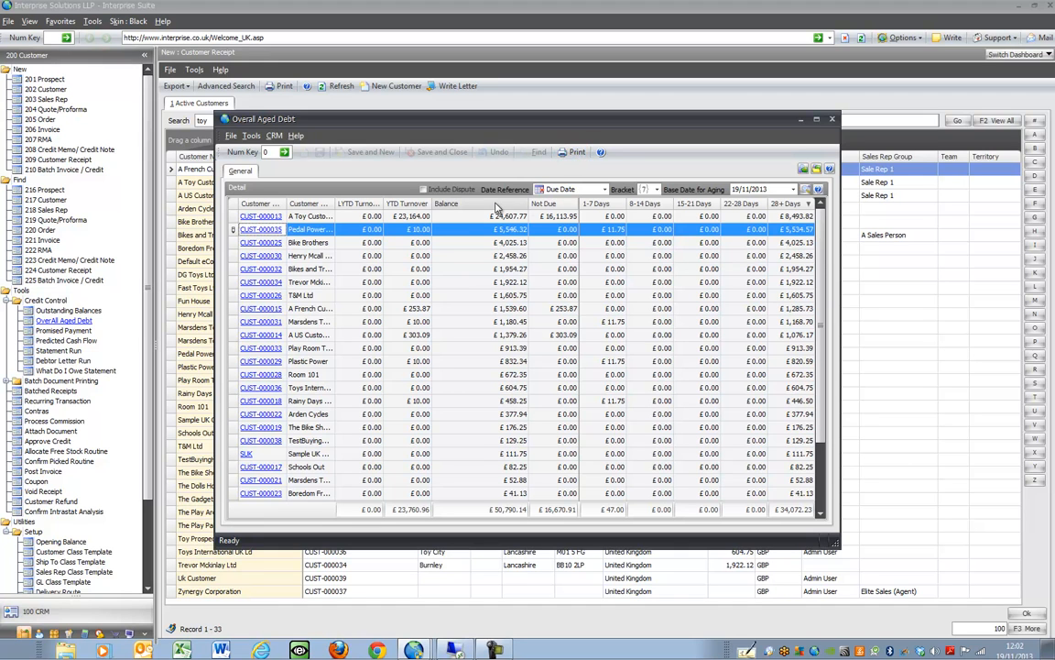
left_click(449, 202)
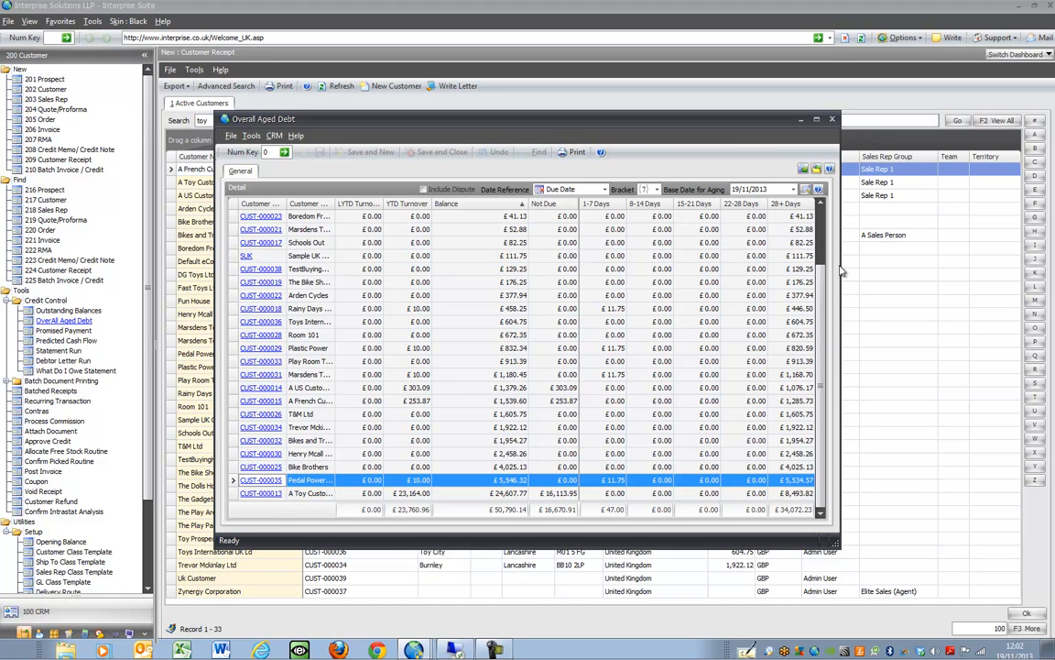
left_click(832, 120)
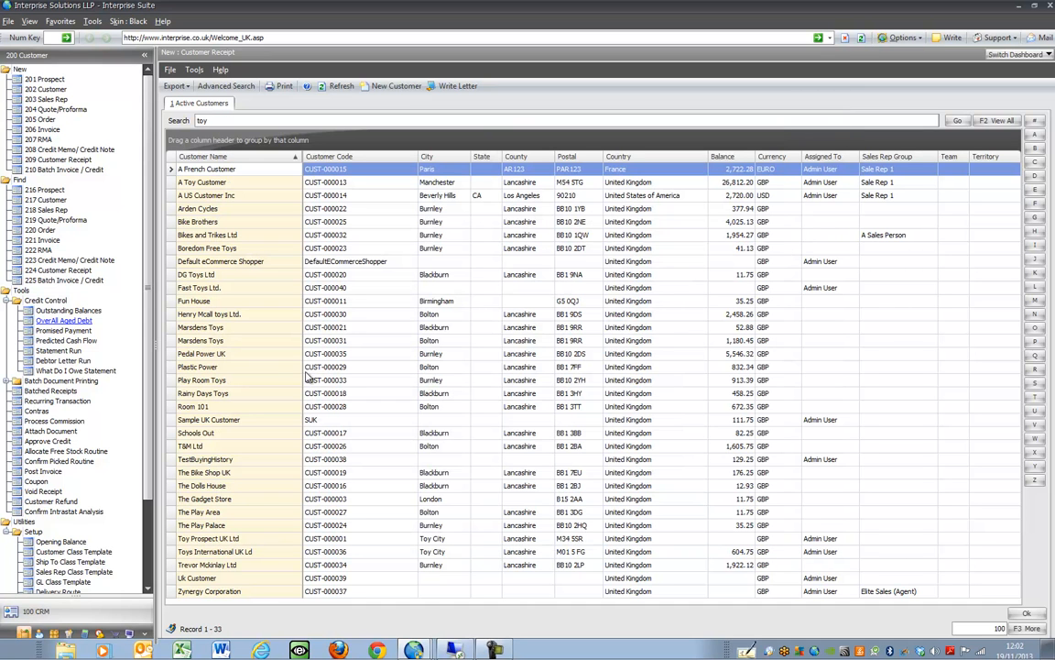
Step: View the Promised Payment list with the 01/01/0001 group collapsed and check its filter criteria without changing them
left_click(60, 352)
left_click(61, 330)
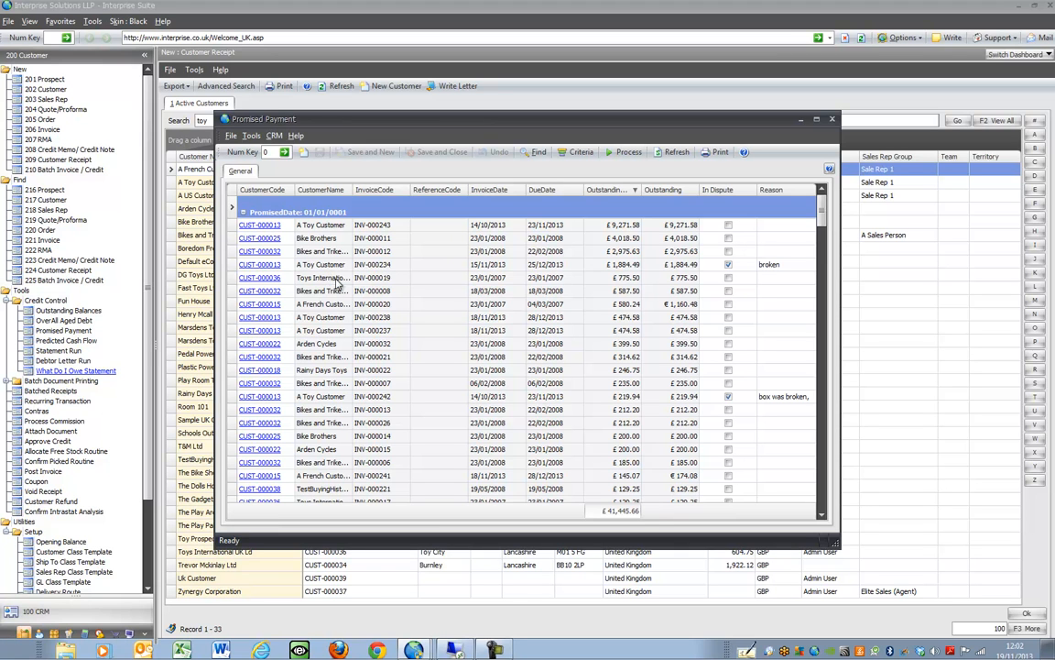
left_click(243, 212)
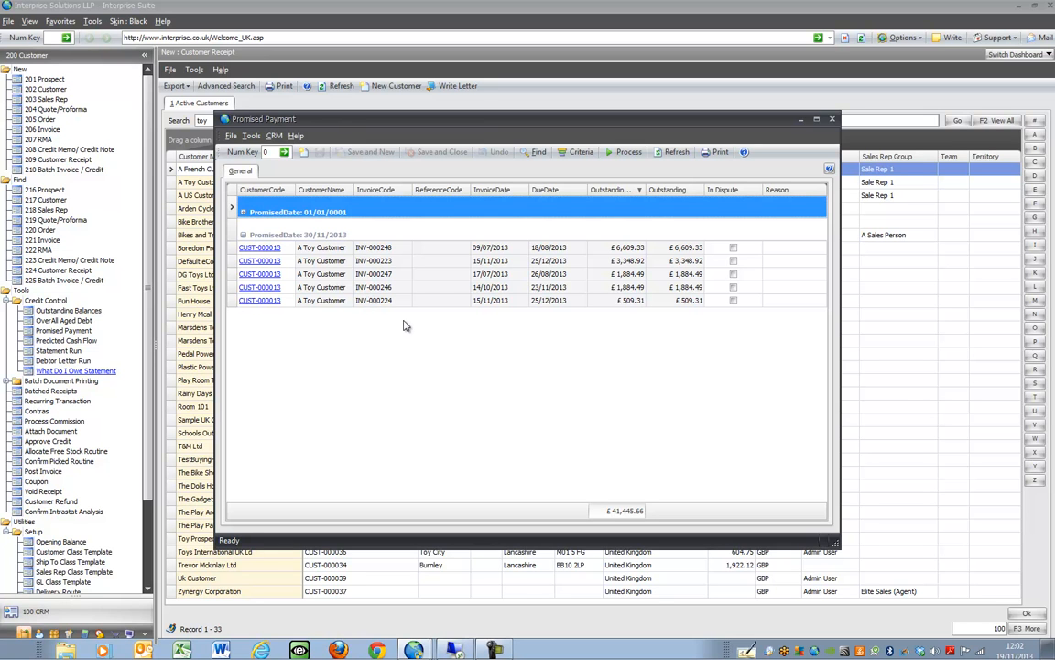
left_click(568, 152)
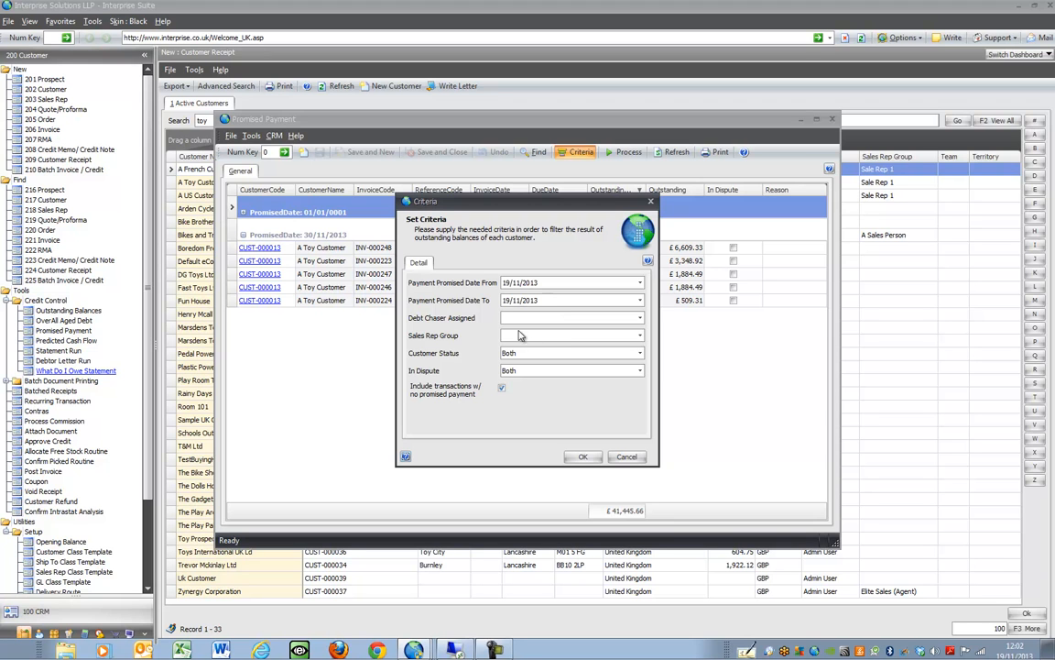
left_click(624, 457)
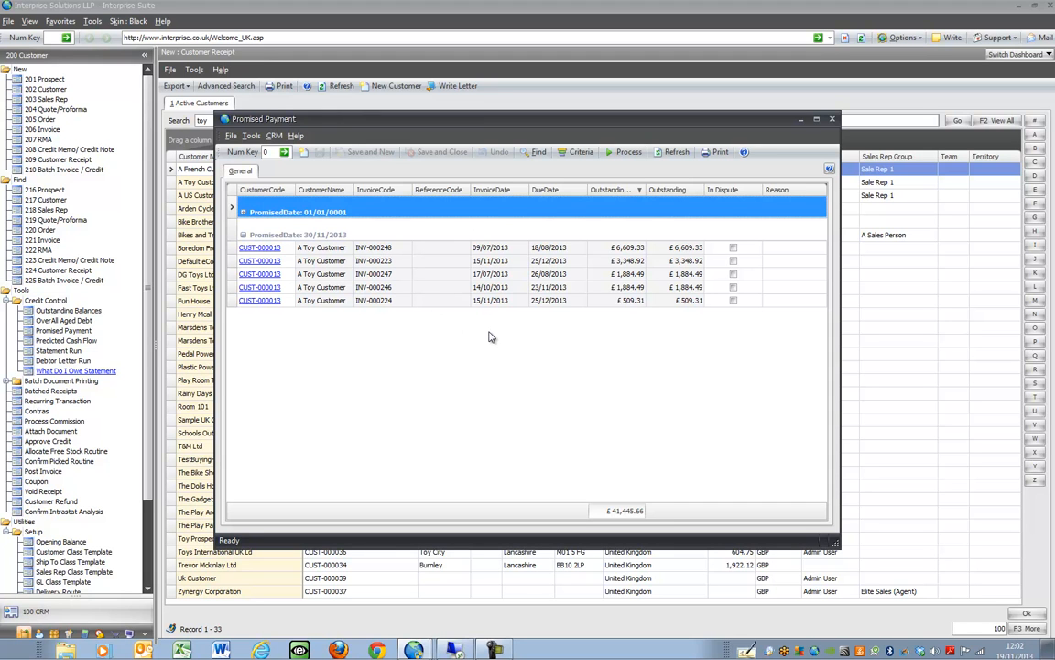
Step: Close the Promised Payment list and take a Statement Run for all outstanding customers through to printing, keeping the default criteria
left_click(833, 121)
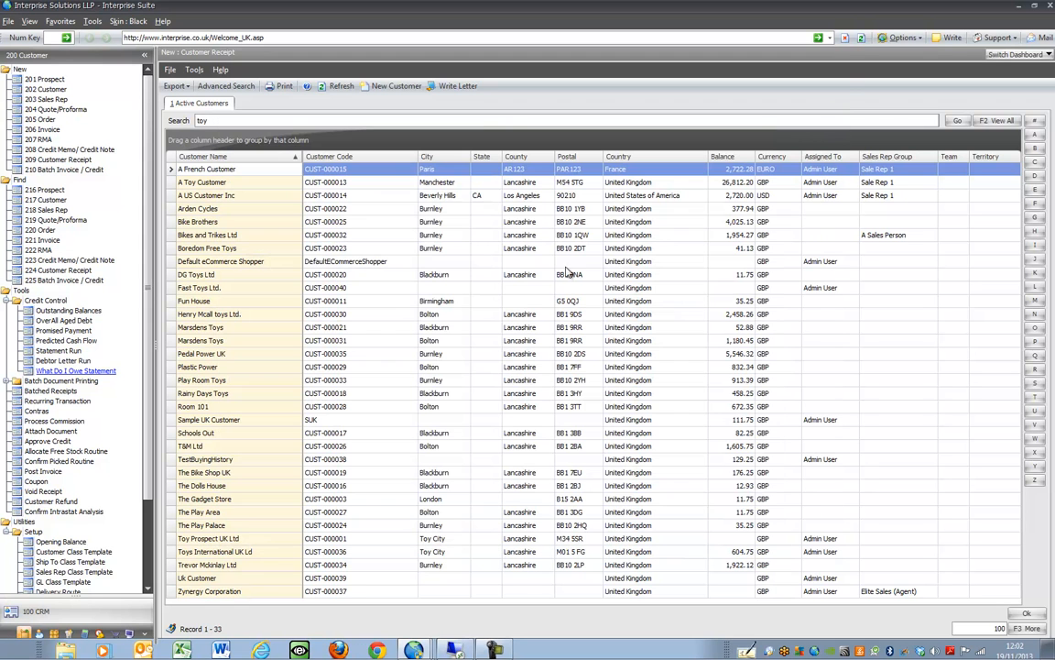
left_click(55, 350)
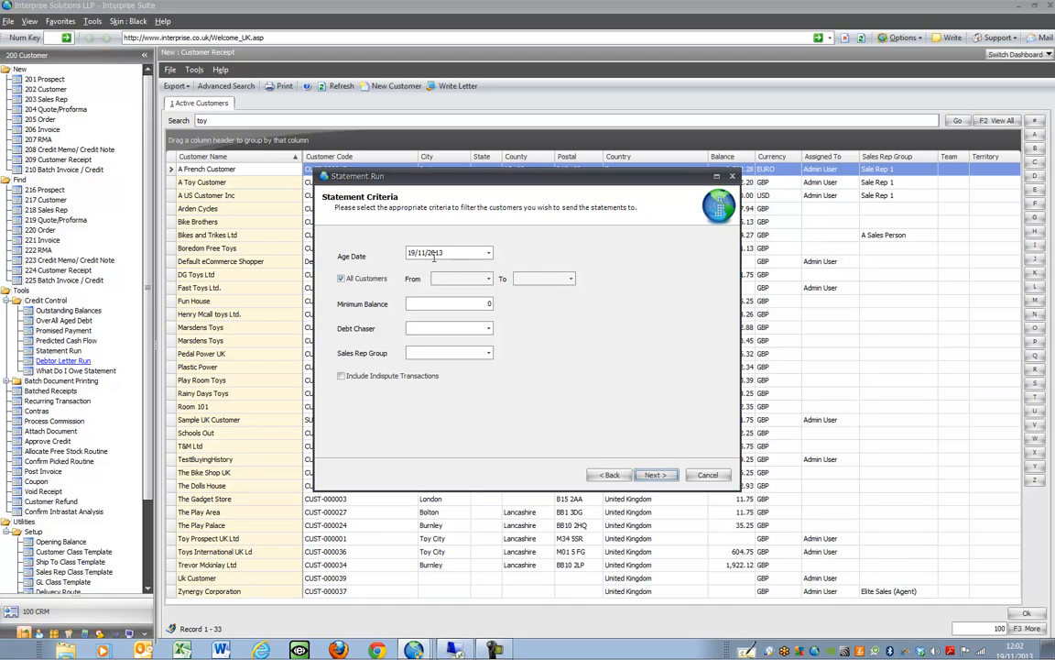
left_click(653, 475)
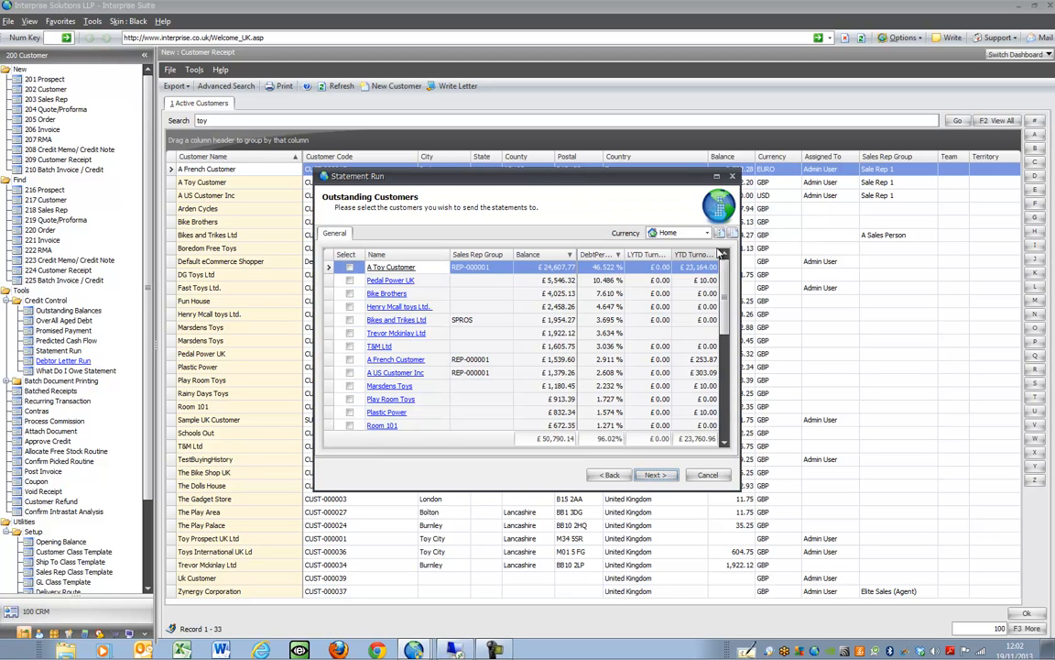
left_click(722, 234)
left_click(655, 474)
left_click(666, 475)
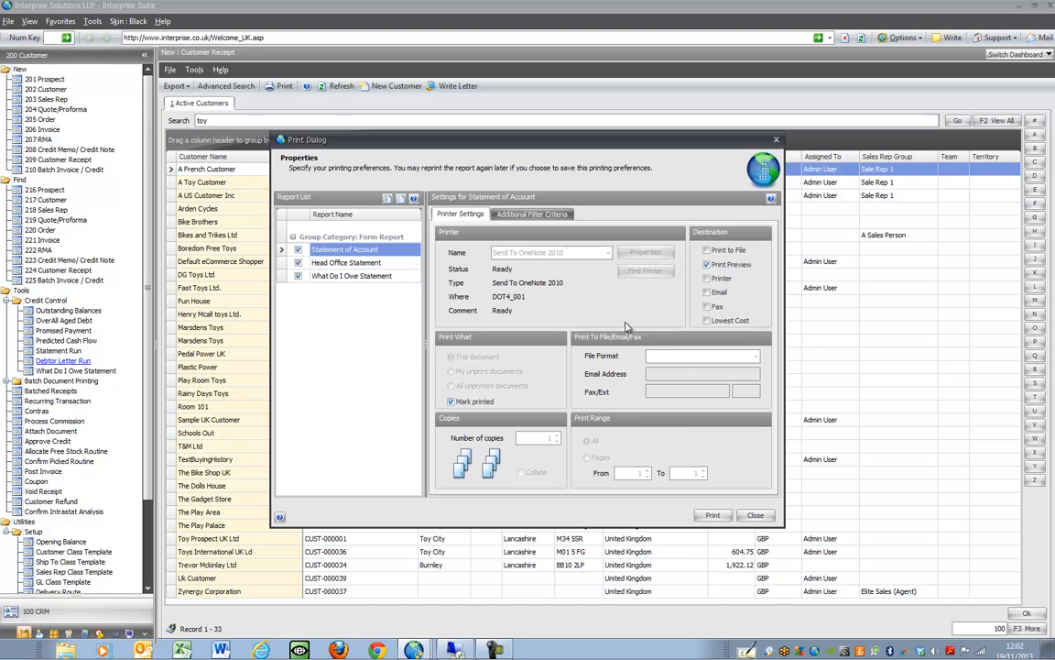
Step: Exclude the Head Office Statement and What Do I Owe Statement, leaving only the Statement of Account report for printing
left_click(298, 275)
left_click(298, 262)
left_click(319, 250)
Step: Try the Lowest Cost destination, switch back to Print Preview, and generate the statements of account
left_click(722, 265)
left_click(716, 323)
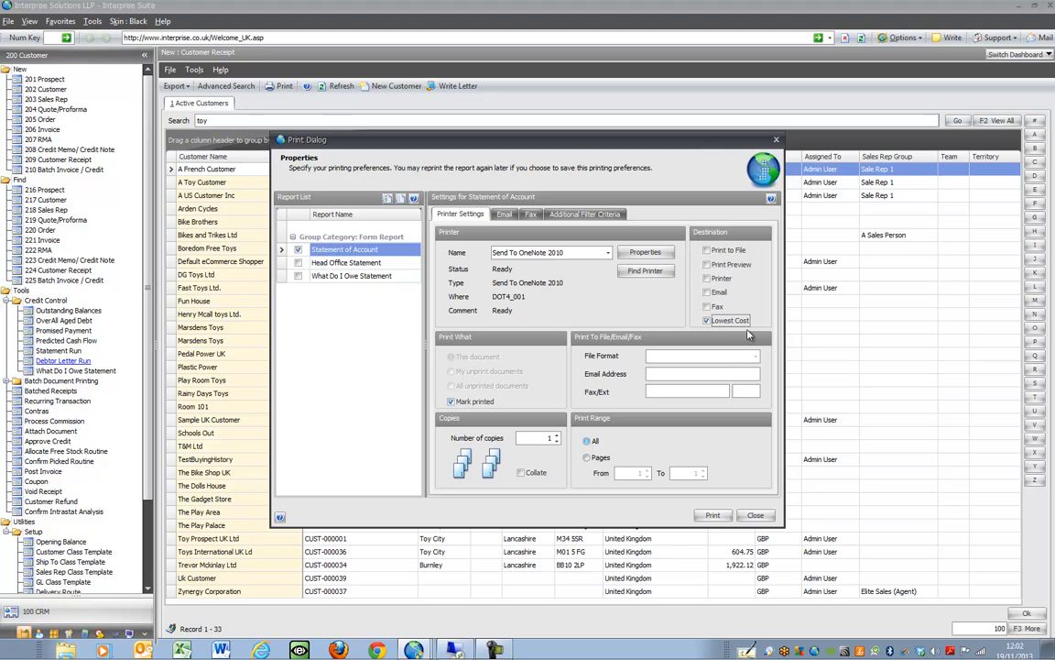
left_click(707, 321)
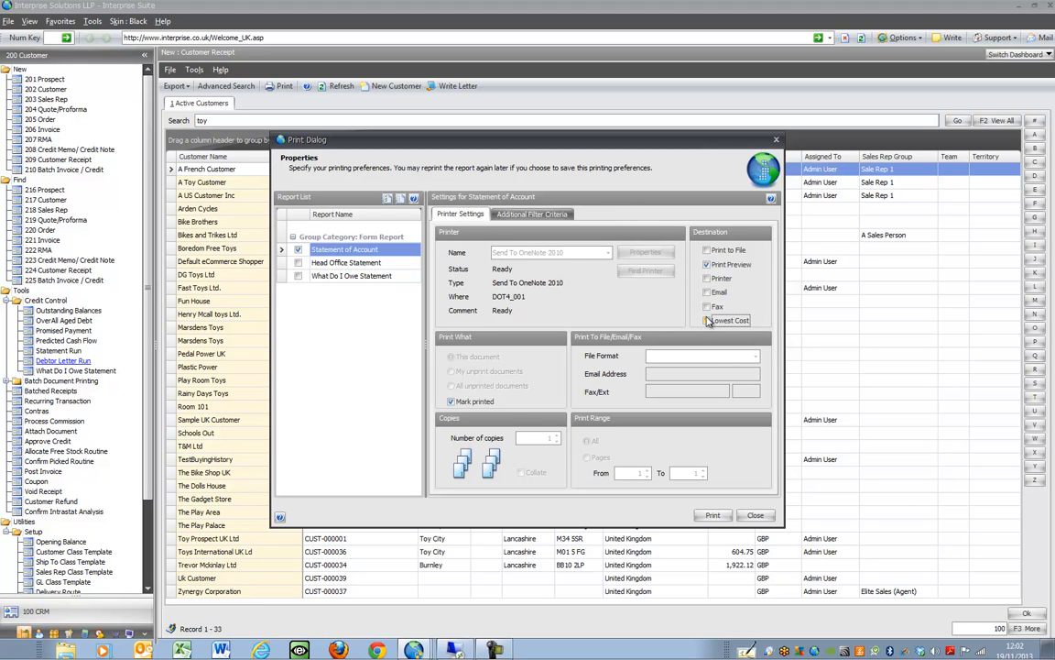
left_click(707, 265)
left_click(714, 515)
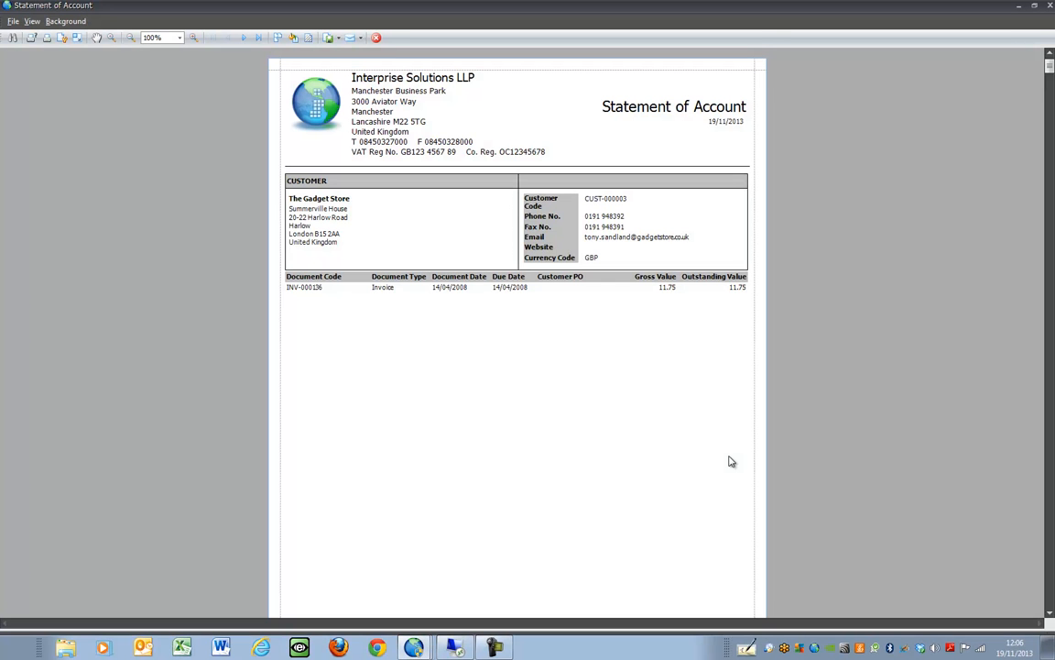
Step: Look through the previewed customer statements, and close the preview and the statement run
scroll(1053, 414, "down", 10)
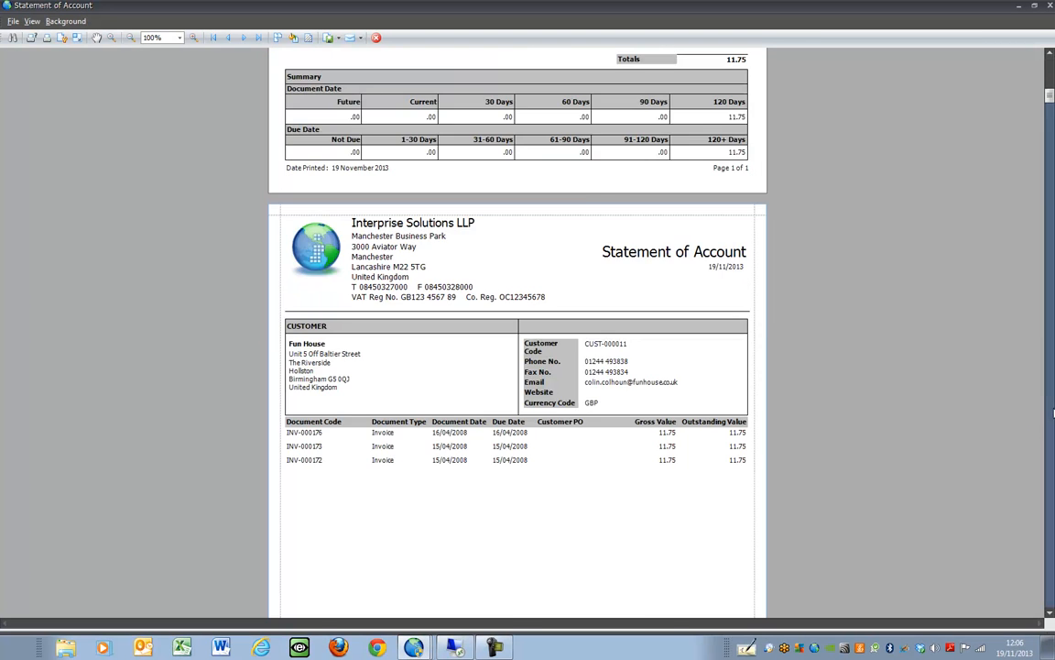
scroll(1053, 414, "down", 3)
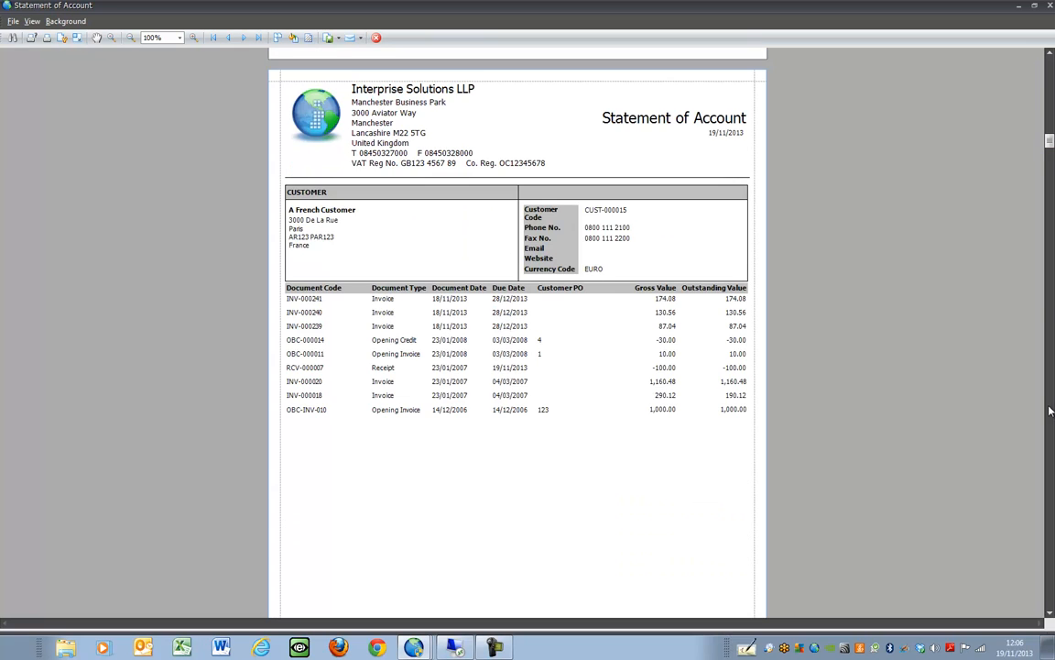
left_click(1051, 6)
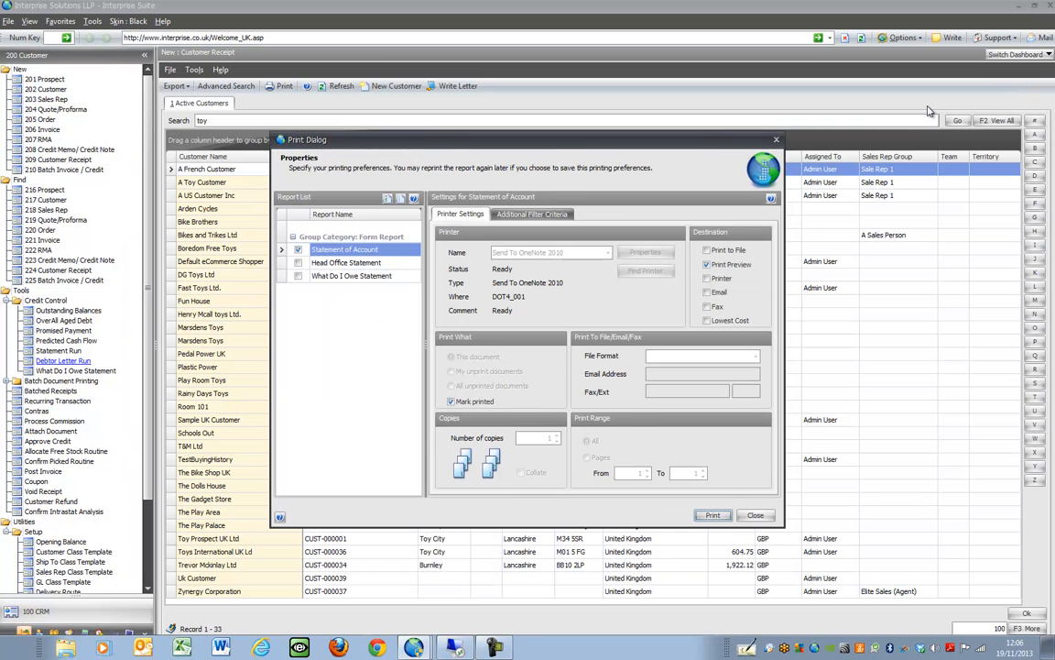
left_click(754, 515)
left_click(656, 474)
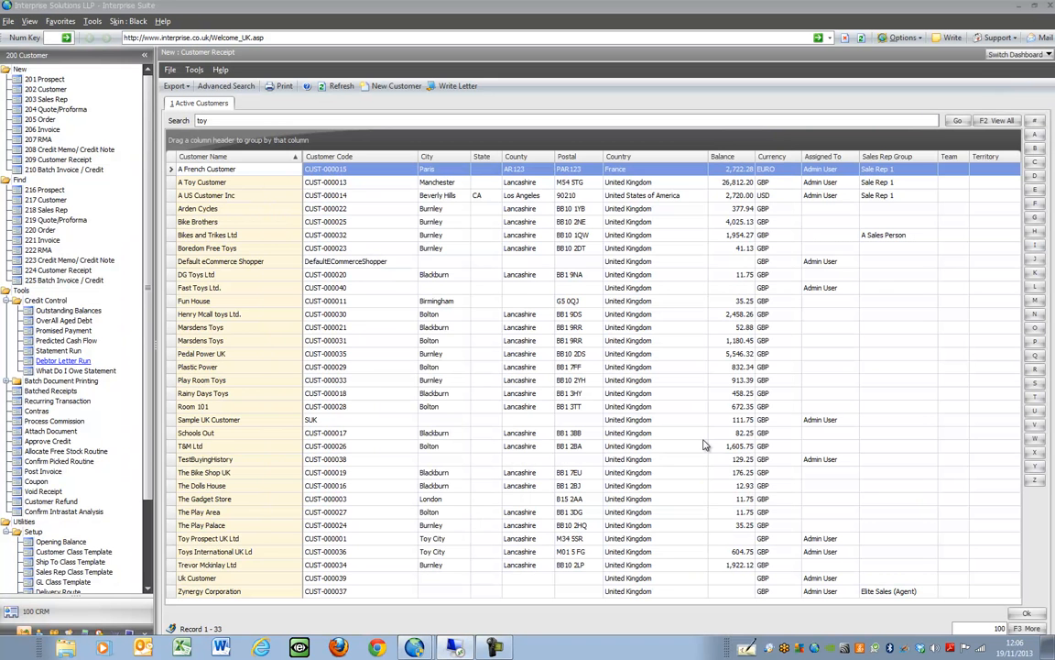
Step: Leave the Debtor Letter Run and view the message text of the 60 Days Overdue letter in the Debtor Letter setup
left_click(55, 361)
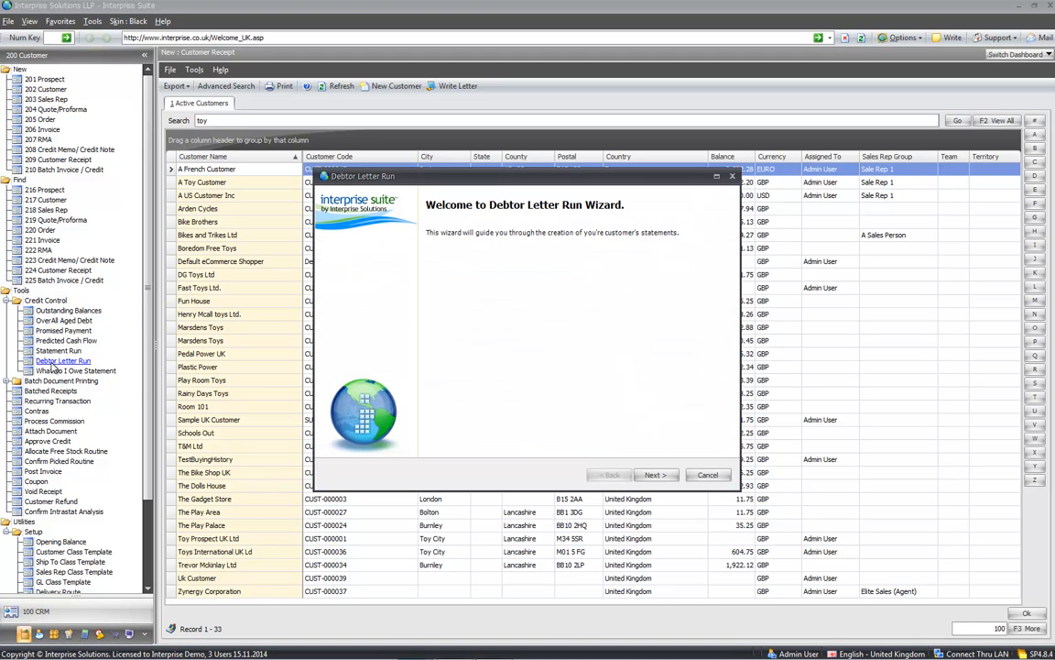
left_click(641, 440)
scroll(82, 366, "down", 4)
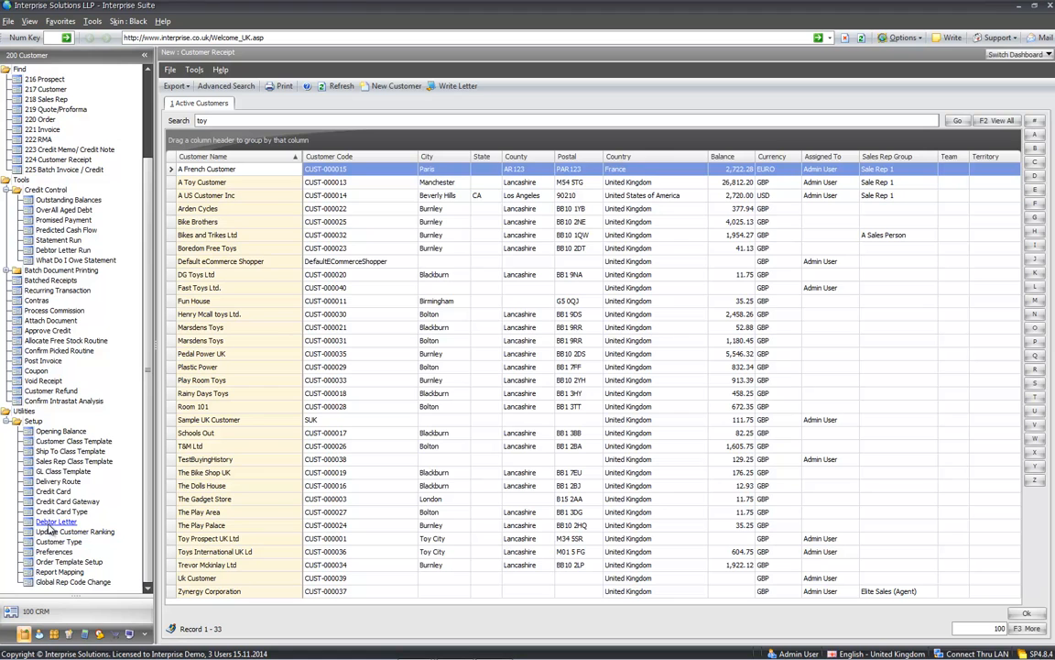
left_click(66, 522)
left_click(348, 286)
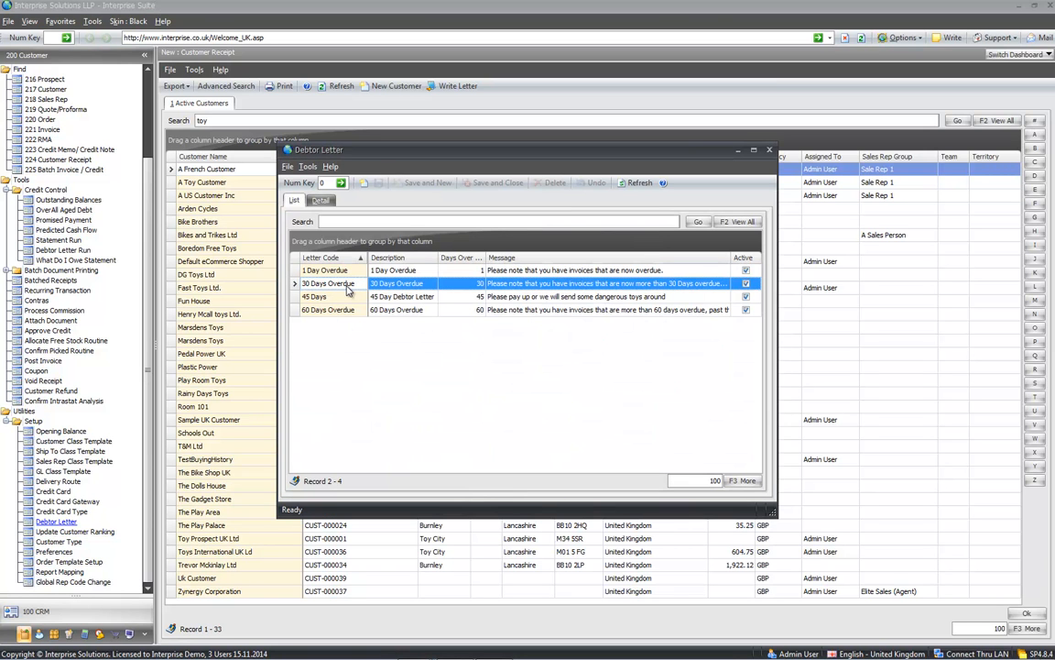
double_click(346, 310)
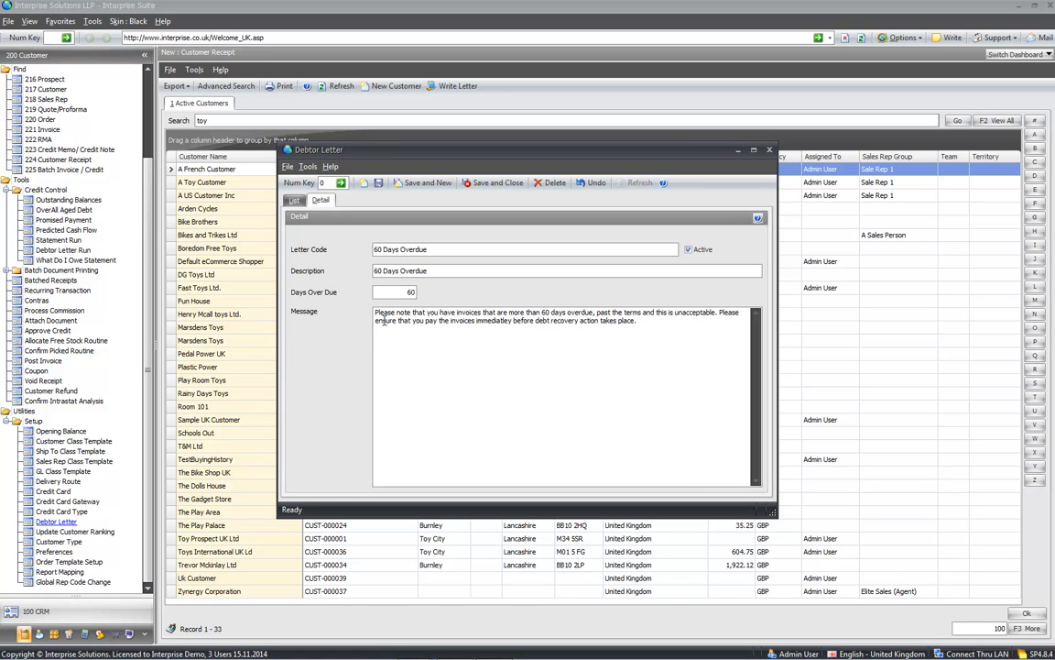
left_click(377, 318)
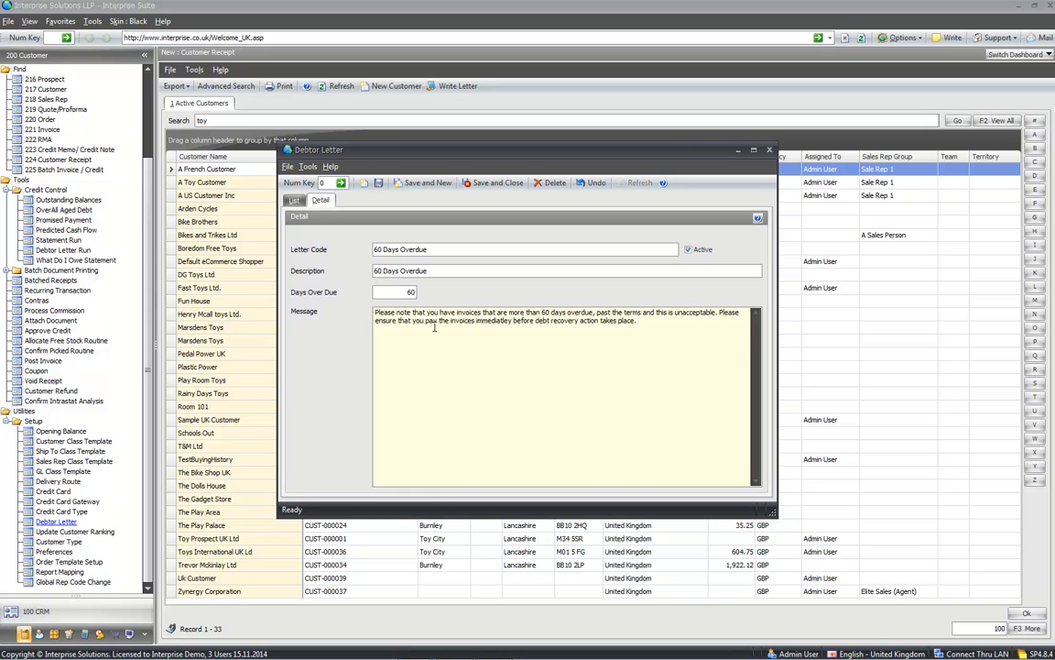
key("ctrl+a")
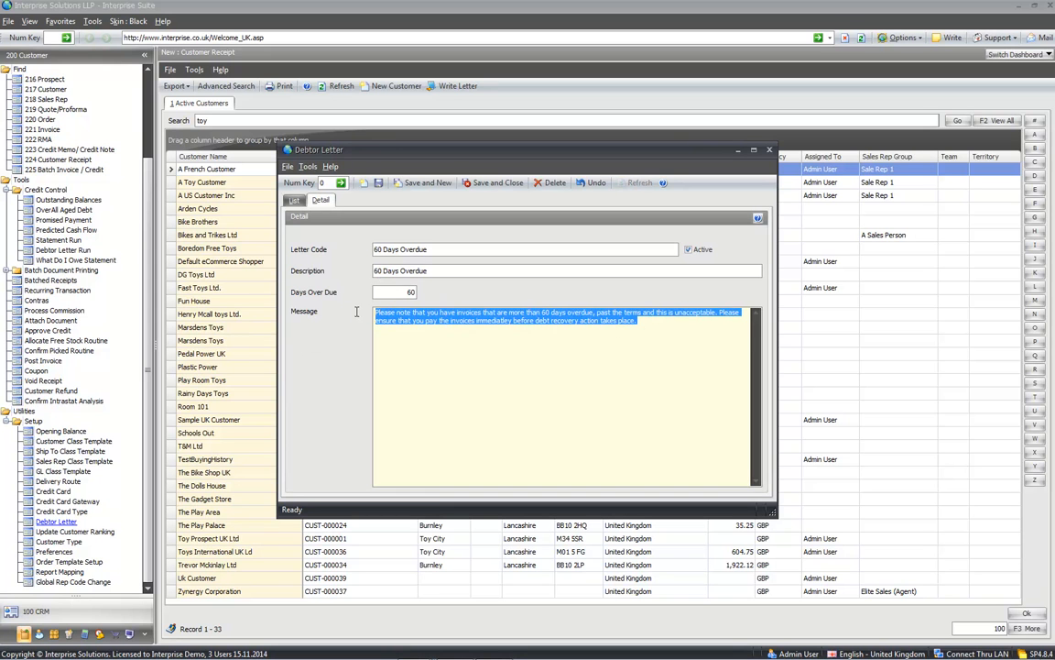
Step: Compare the 1, 30, 45 and 60 day entries in the debtor letter list and close the setup
left_click(294, 200)
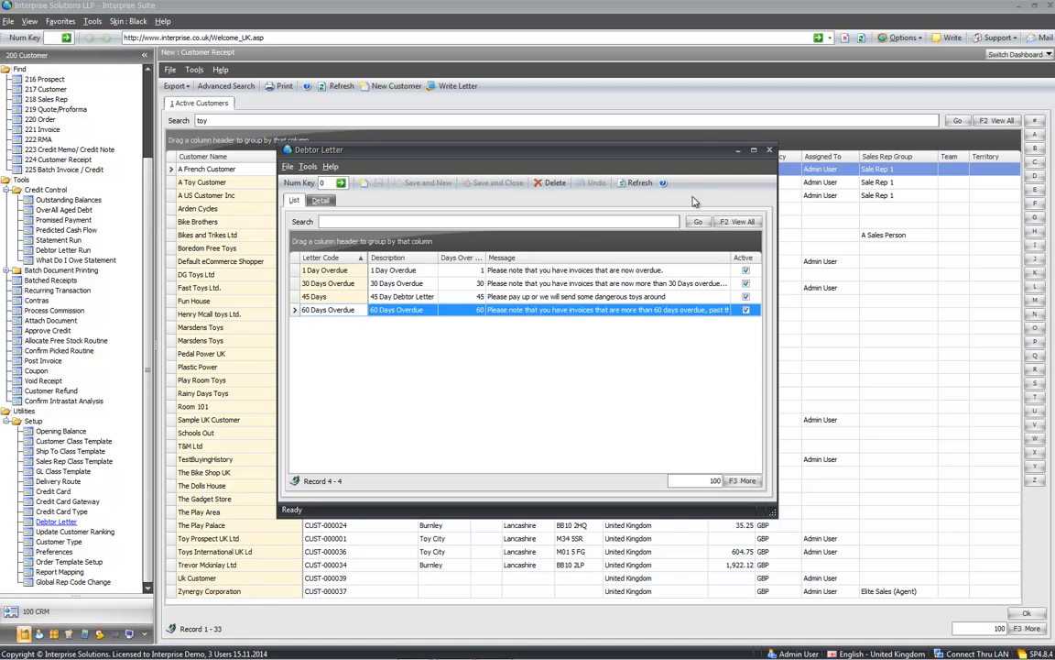
left_click(390, 271)
left_click(390, 284)
left_click(391, 296)
left_click(393, 311)
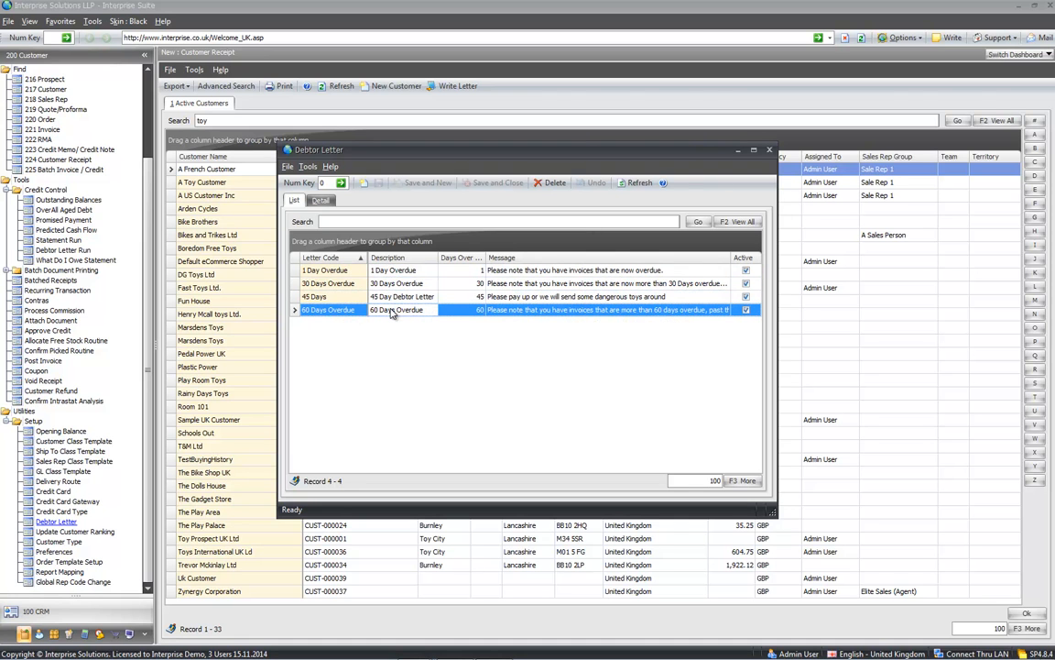
left_click(315, 280)
left_click(317, 297)
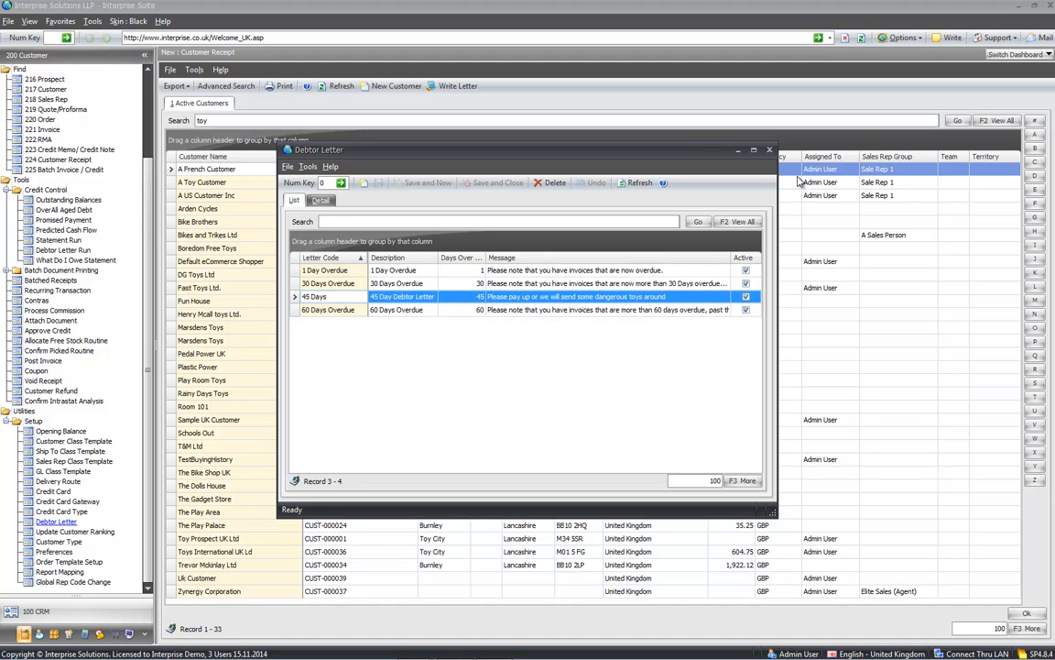
left_click(769, 152)
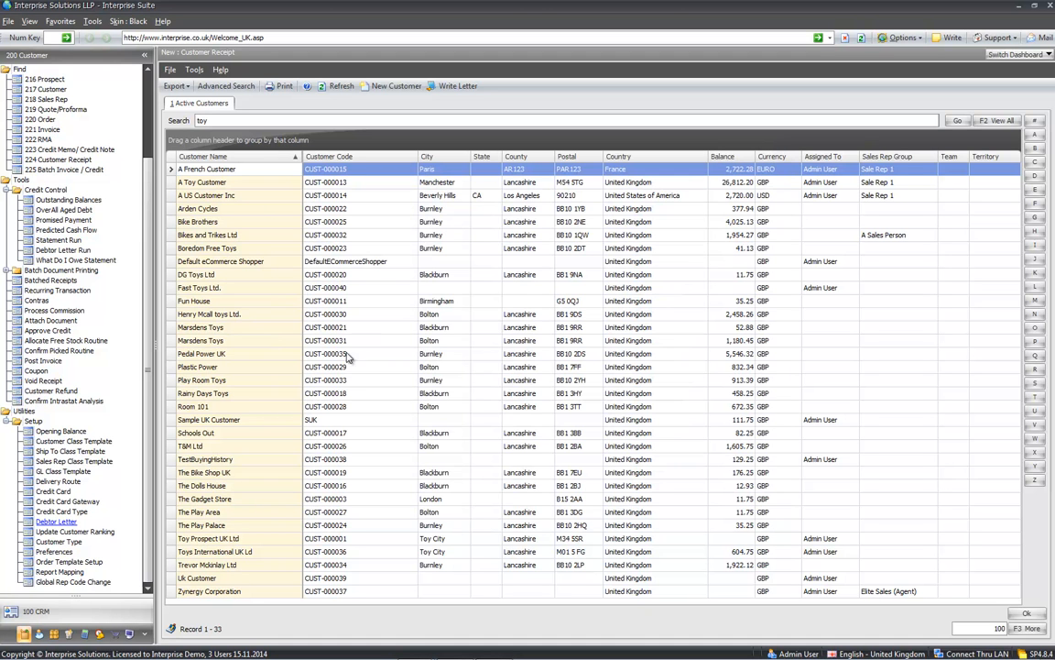
Step: Run the Debtor Letter wizard with default criteria to check the letter assigned to each outstanding customer, and cancel it
left_click(56, 253)
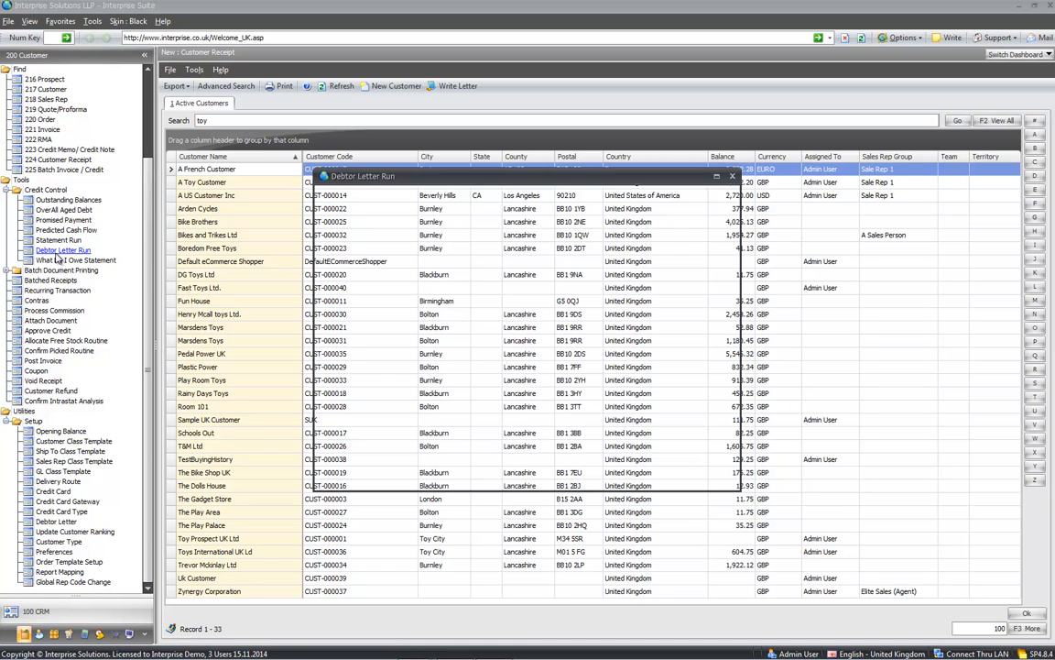
left_click(658, 474)
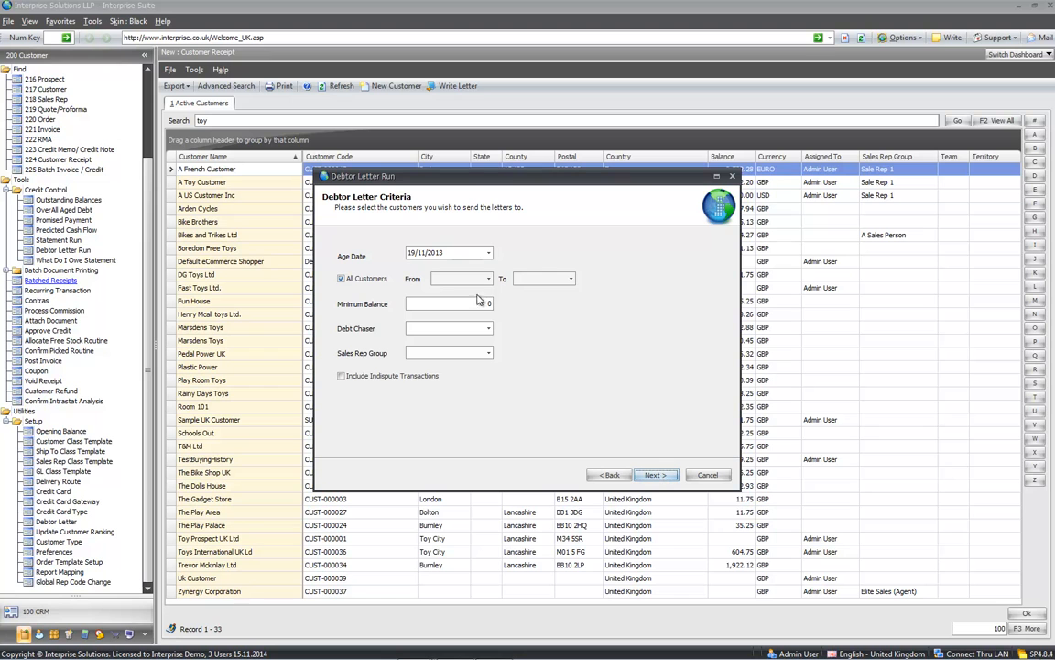
left_click(656, 474)
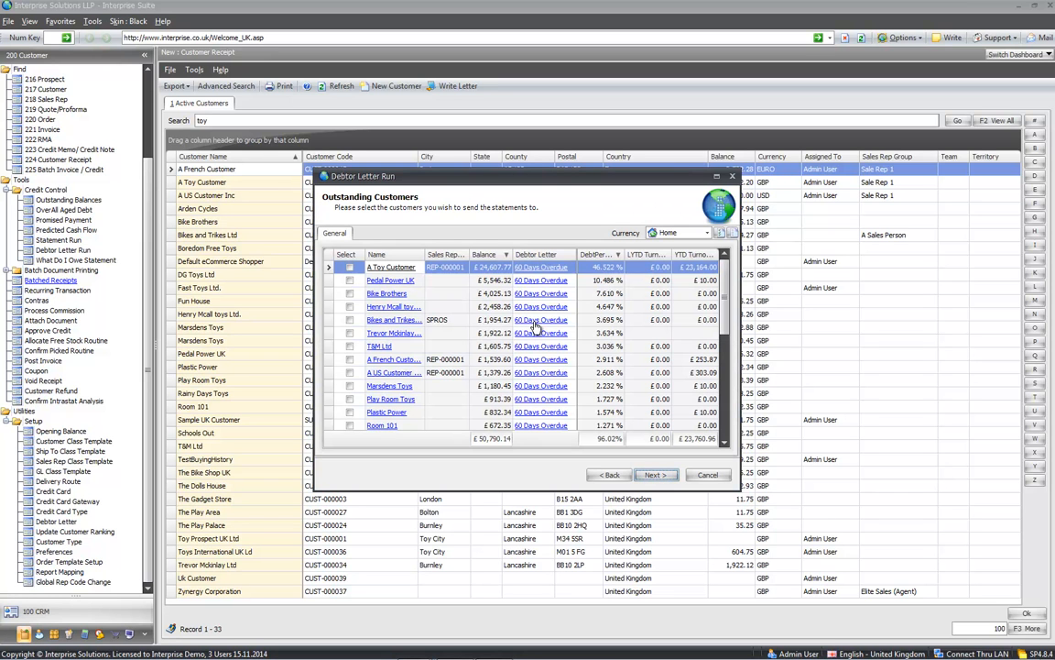
scroll(723, 315, "down", 5)
scroll(724, 314, "up", 5)
left_click(708, 474)
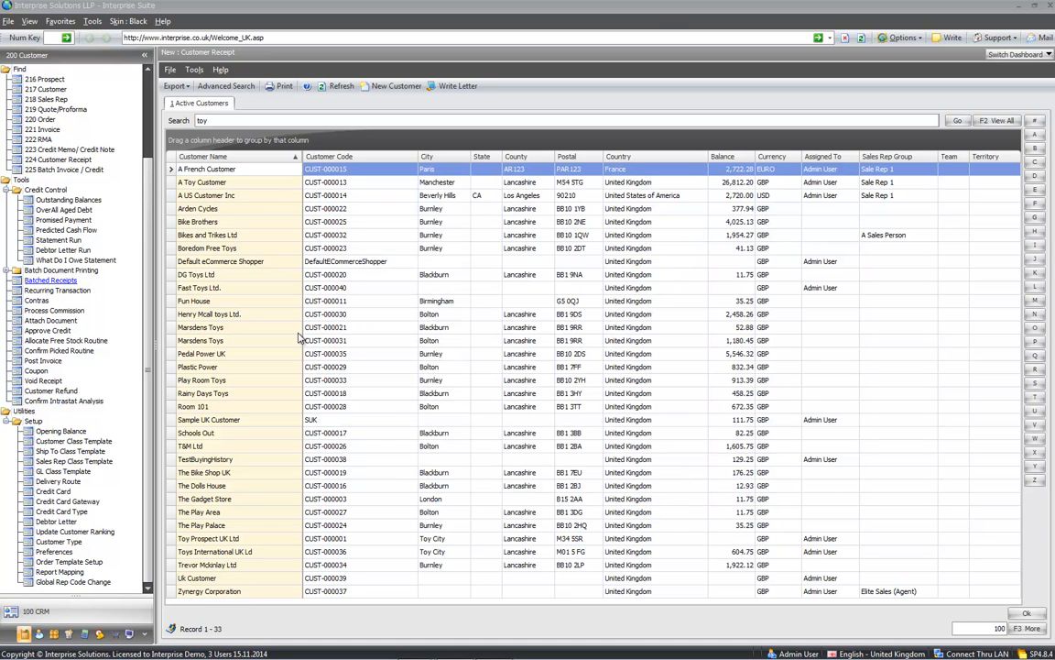
Step: Show A Toy Customer's transactions in the What Do I Owe Statement, with the window enlarged to display every row
left_click(53, 260)
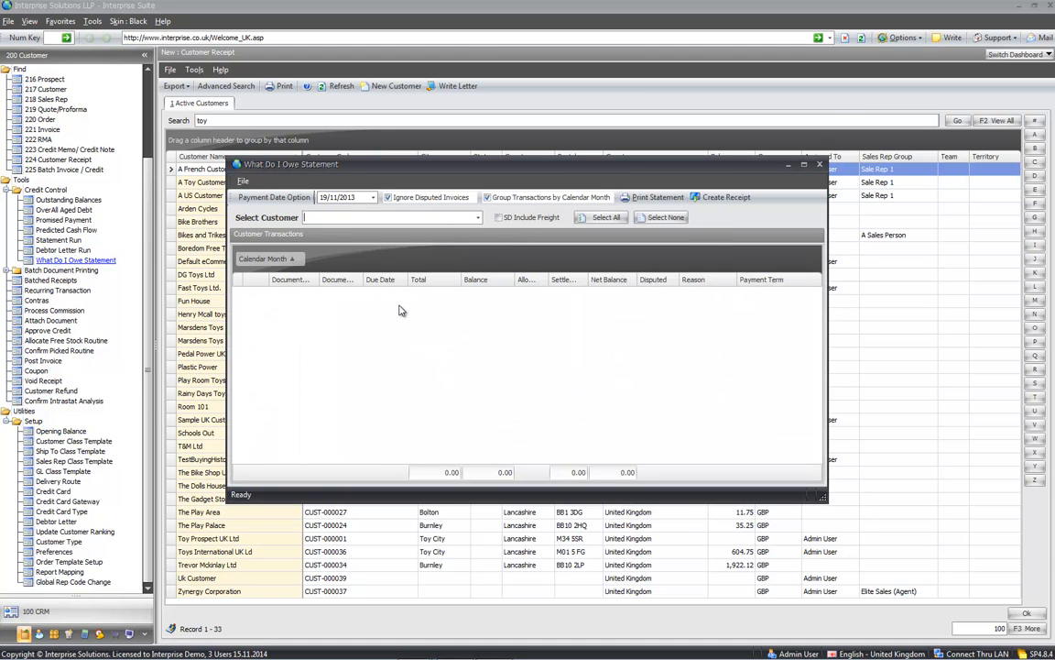
left_click(477, 217)
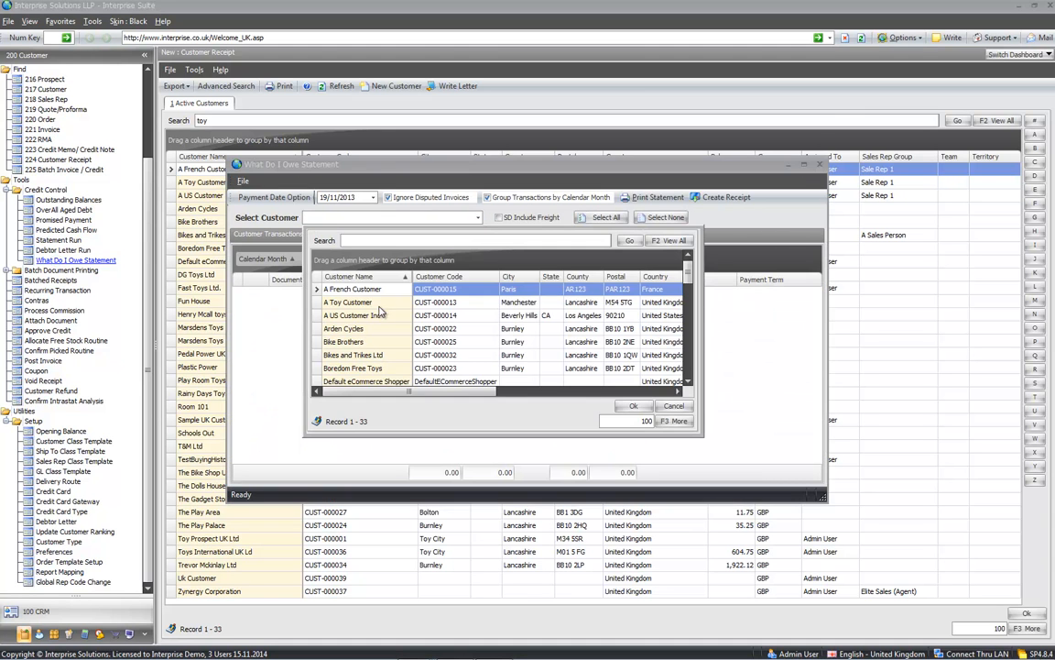
double_click(382, 313)
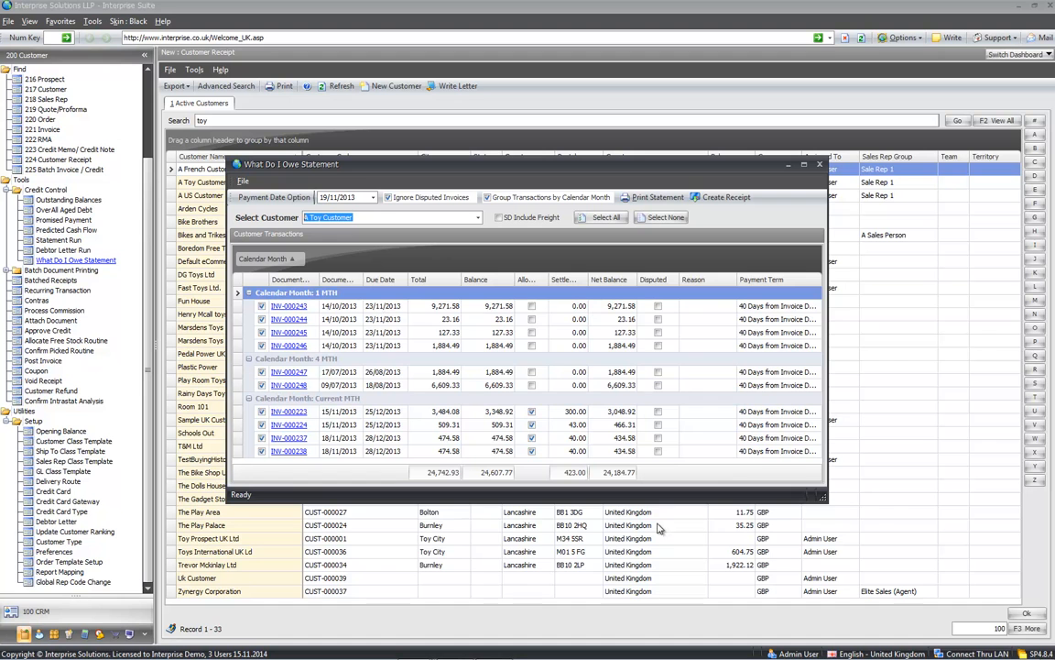
left_click_drag(822, 497, 887, 575)
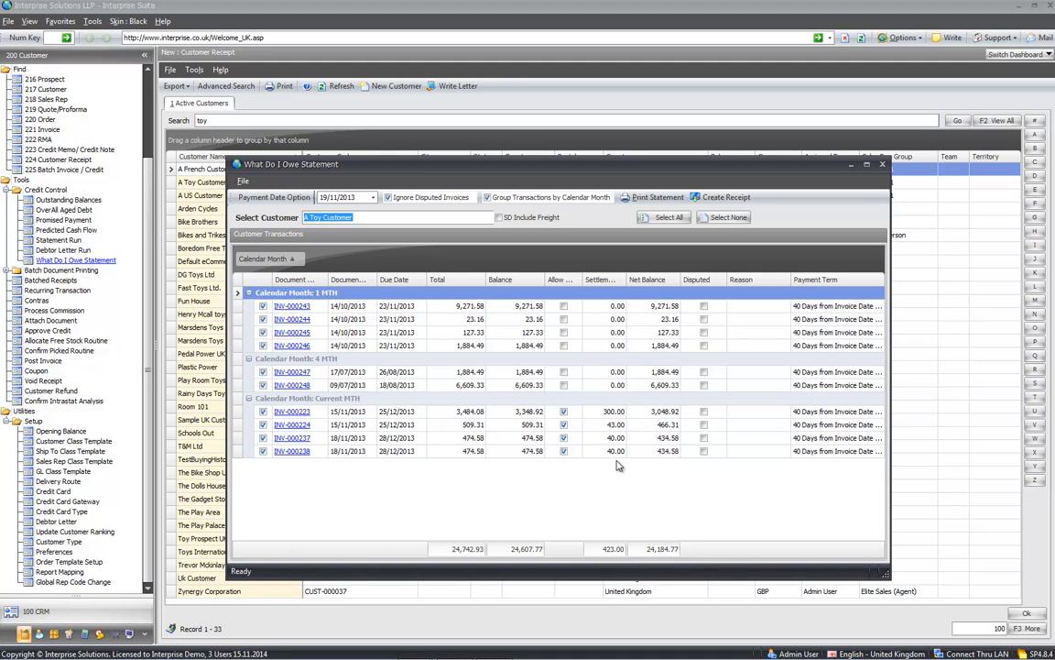
Step: Try allowing the settlement discount on both invoices in the 4 MTH calendar month group, and withdraw it from each
left_click(564, 385)
left_click(564, 372)
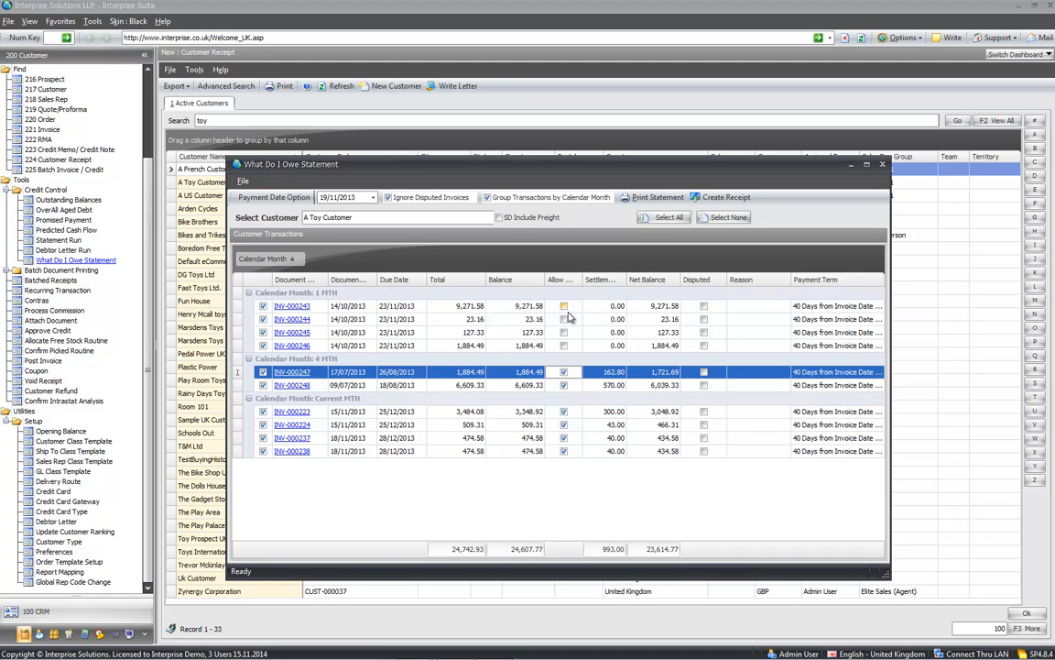
left_click(565, 372)
left_click(564, 385)
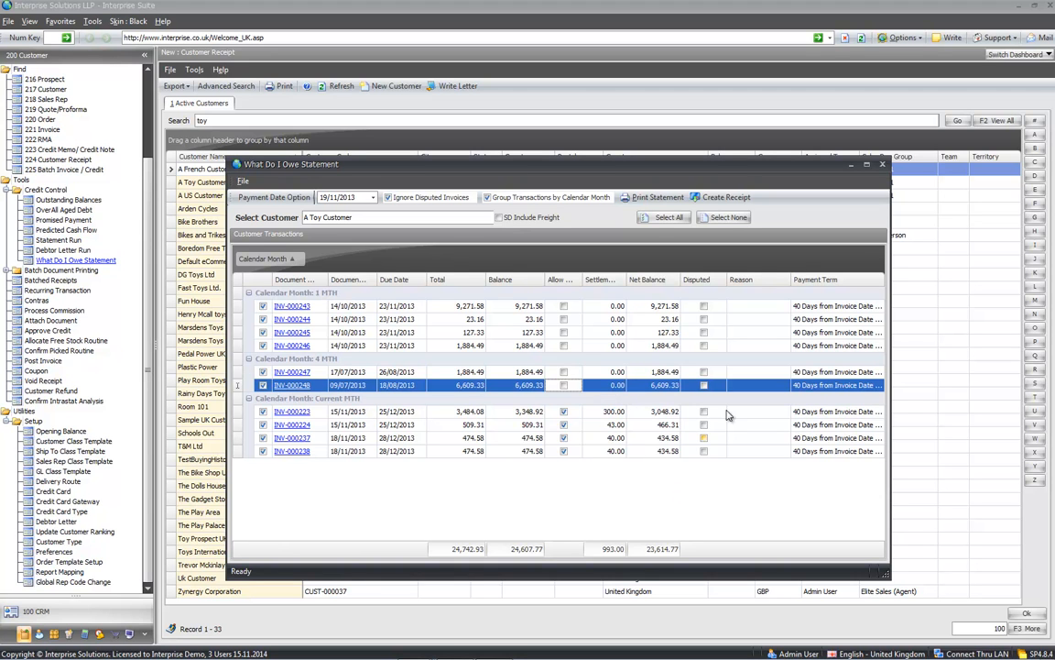
Step: Quit the What Do I Owe Statement and collapse the Credit Control group in the navigation tree
left_click(882, 166)
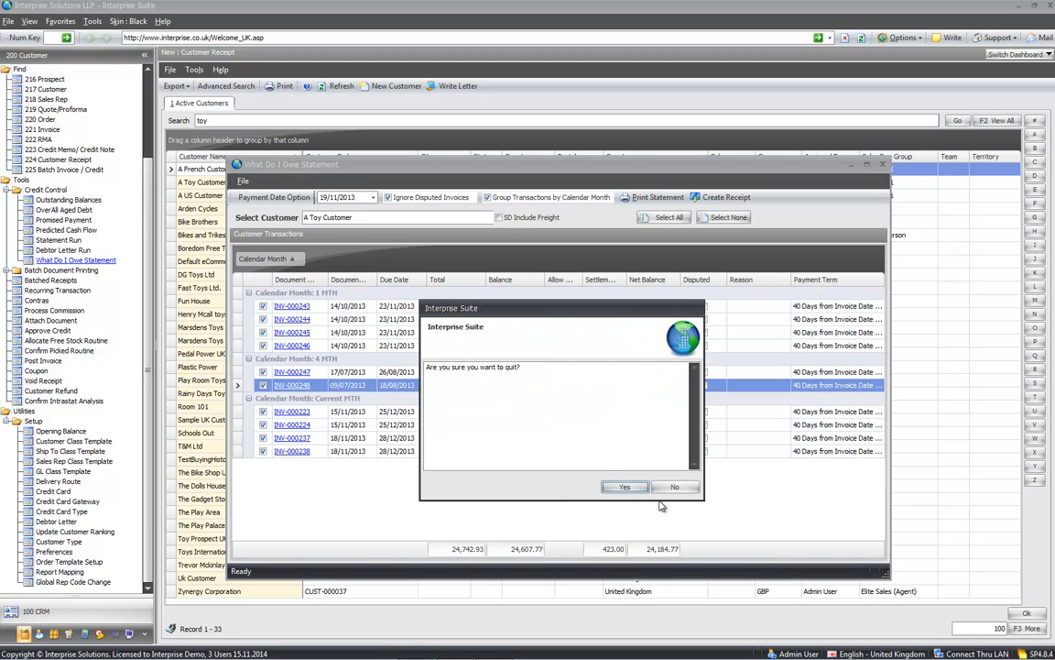
left_click(623, 488)
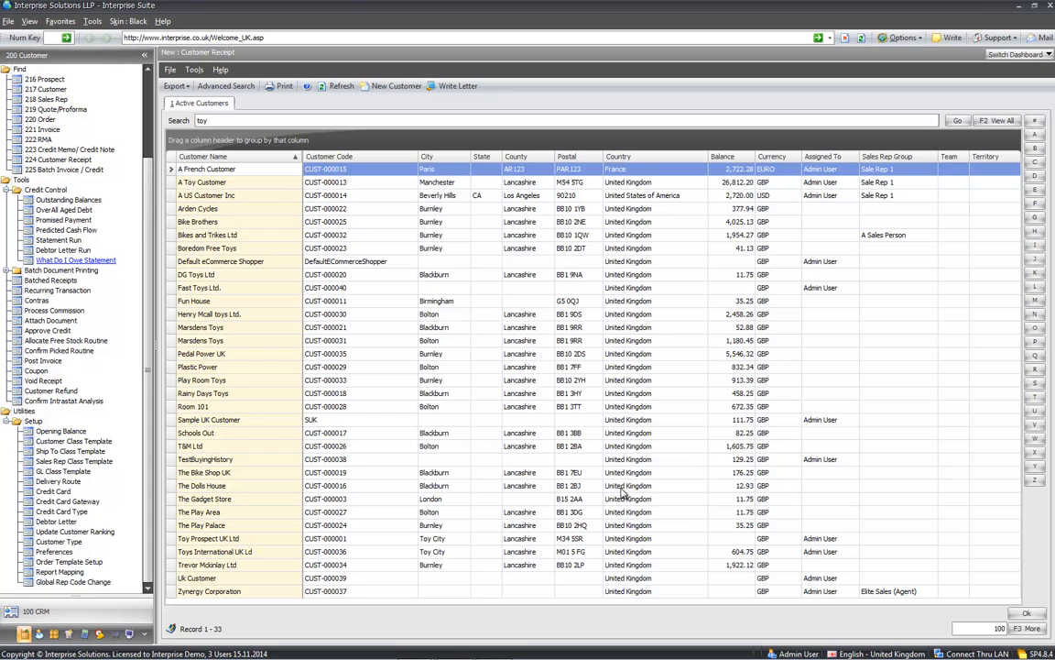
left_click(385, 343)
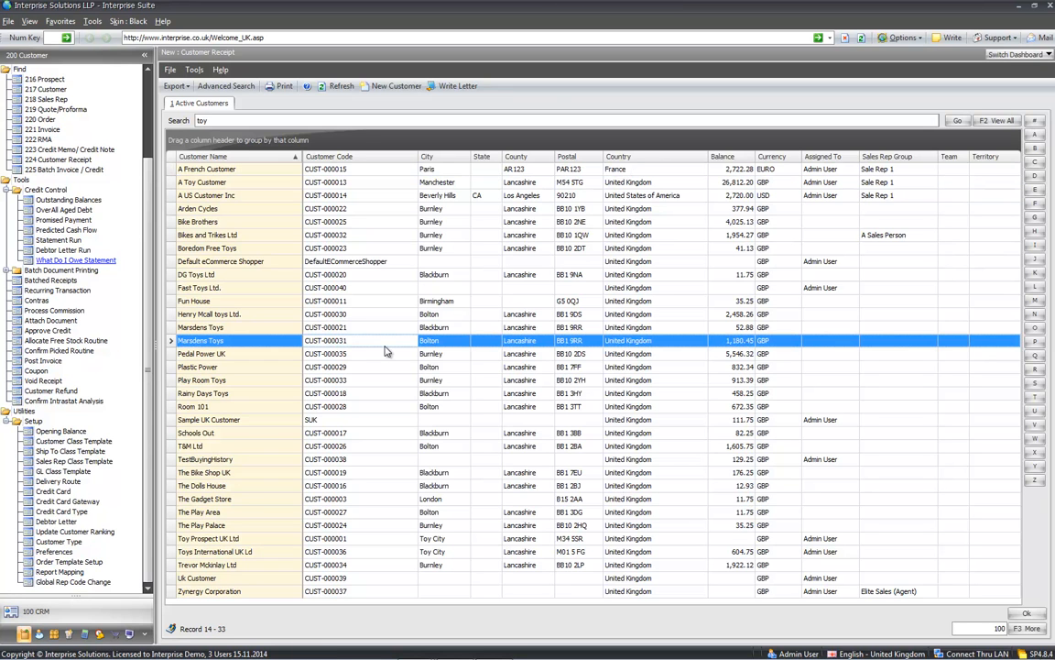
left_click(5, 190)
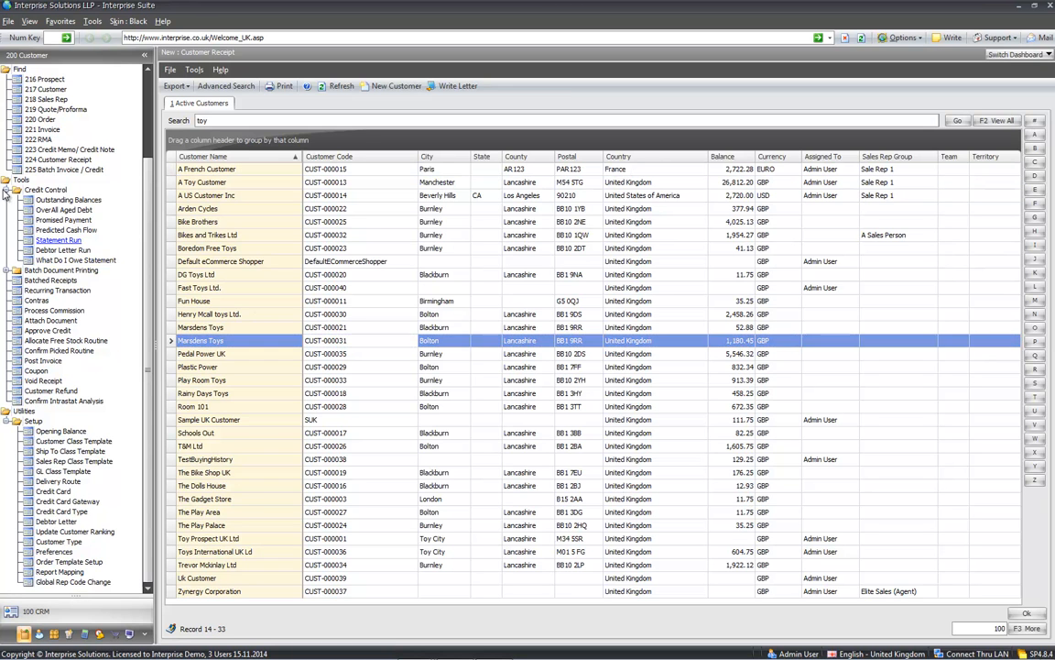
Step: Collapse the Credit Control group and open the Sale Rep 1 record from the existing sales reps
left_click(5, 191)
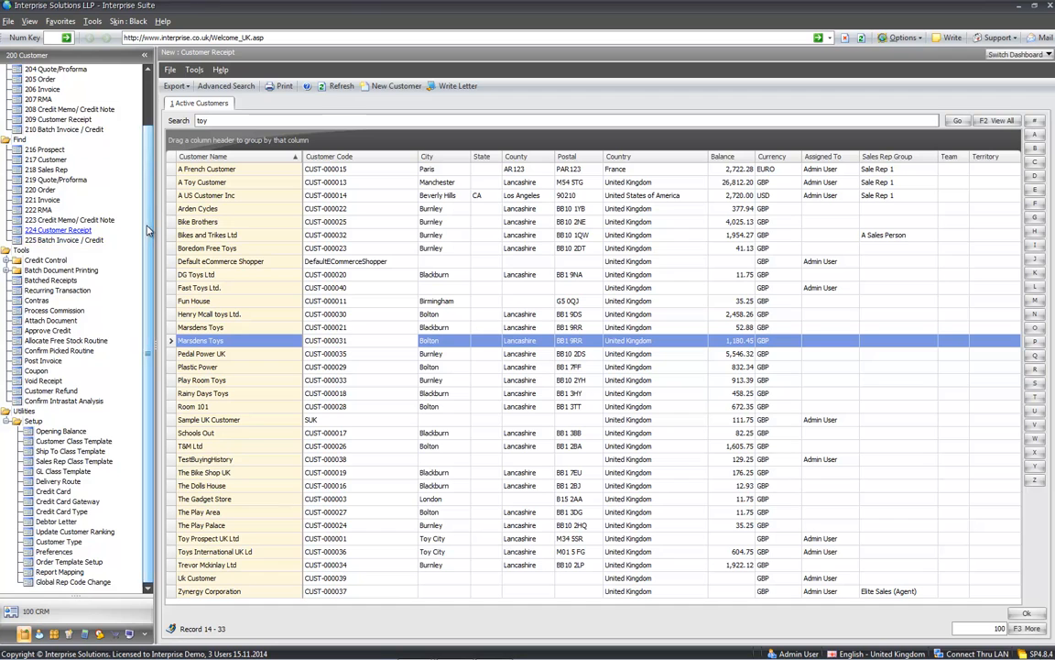
scroll(78, 156, "up", 2)
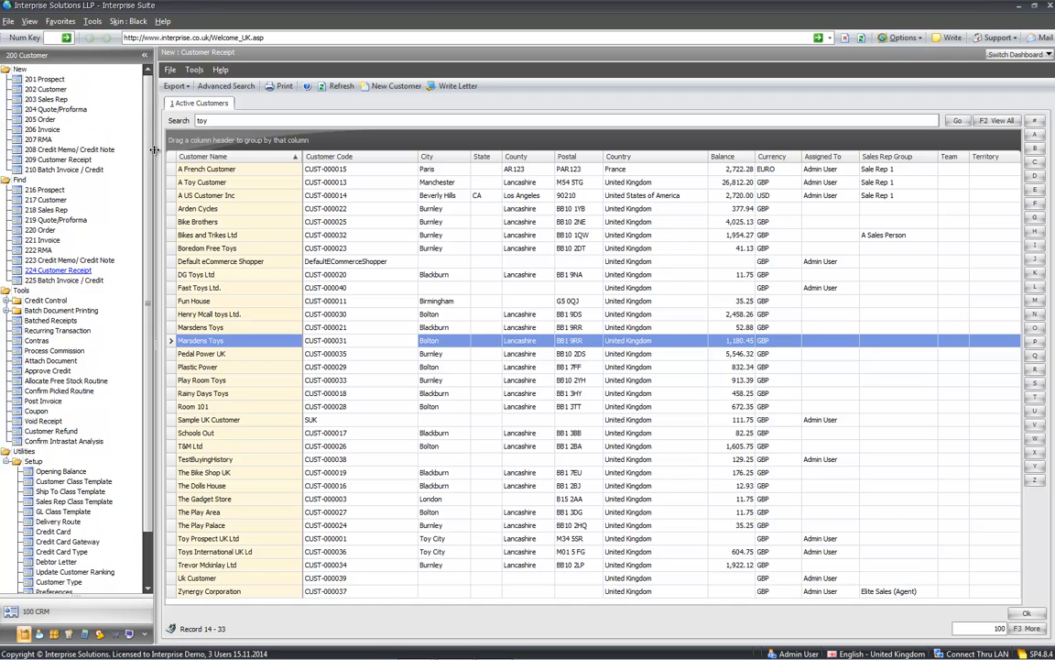
left_click(47, 209)
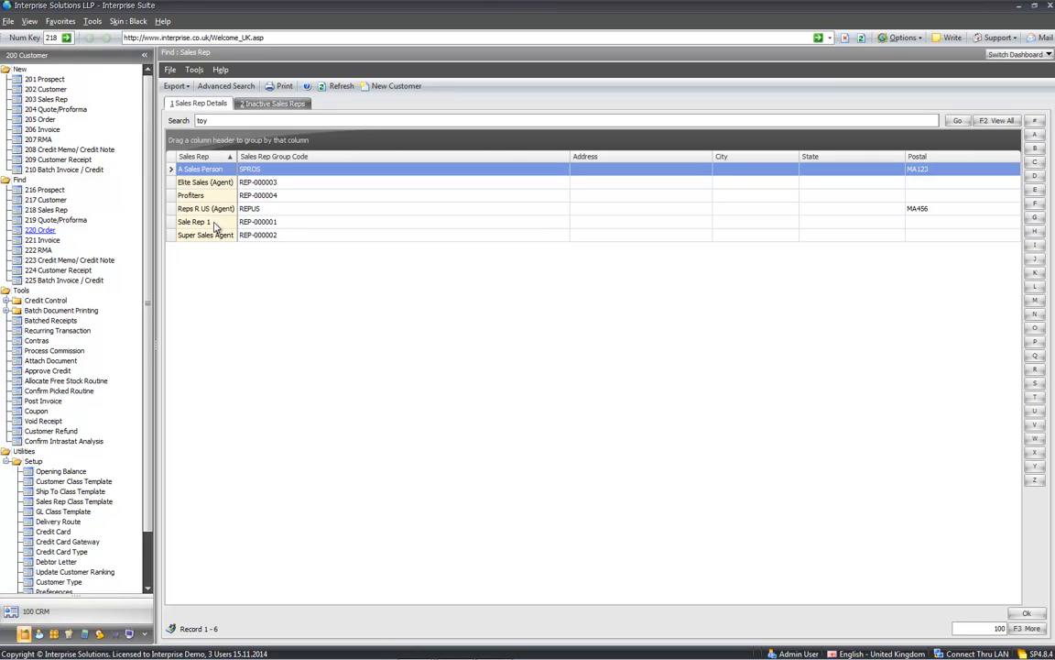
left_click(216, 222)
double_click(215, 223)
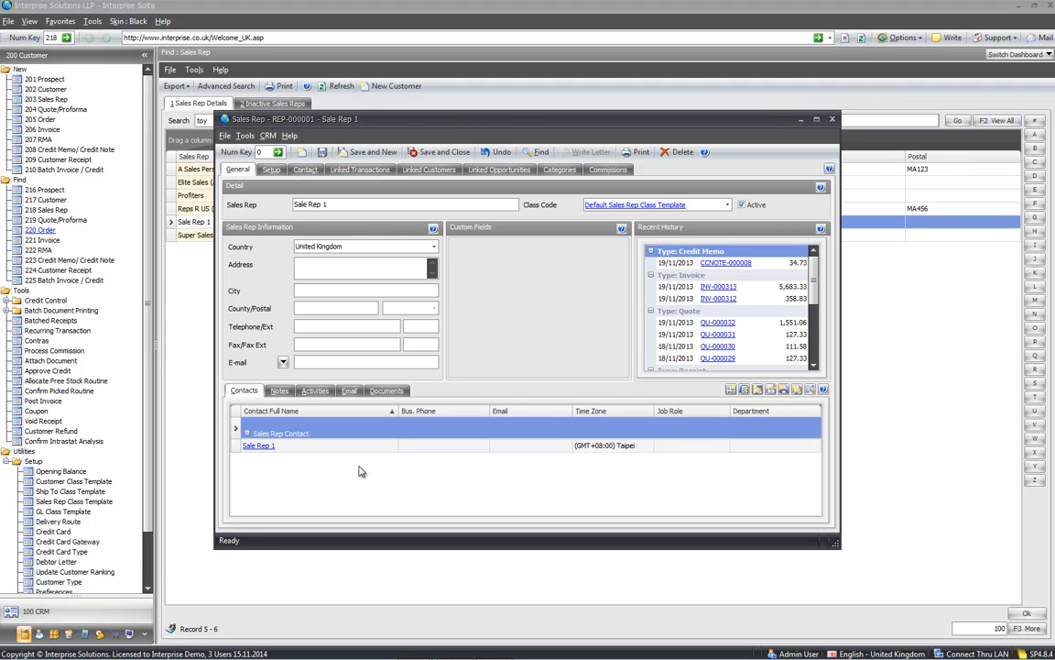
Step: Review Sale Rep 1's commission setup, trying the option to create a bill for commission and switching it off again
left_click(277, 171)
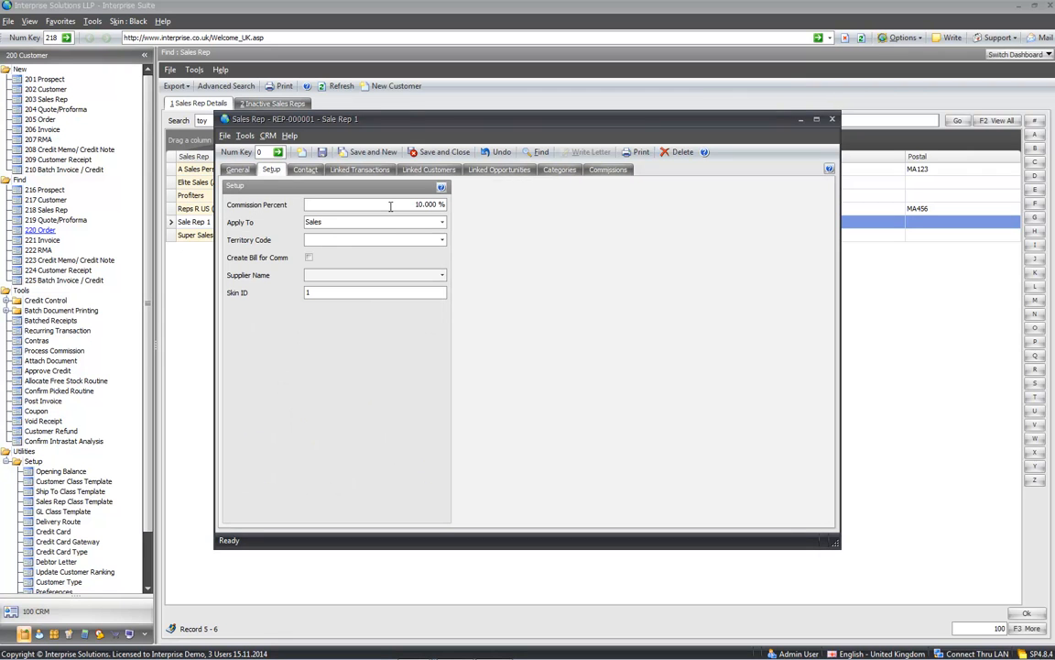
left_click(365, 223)
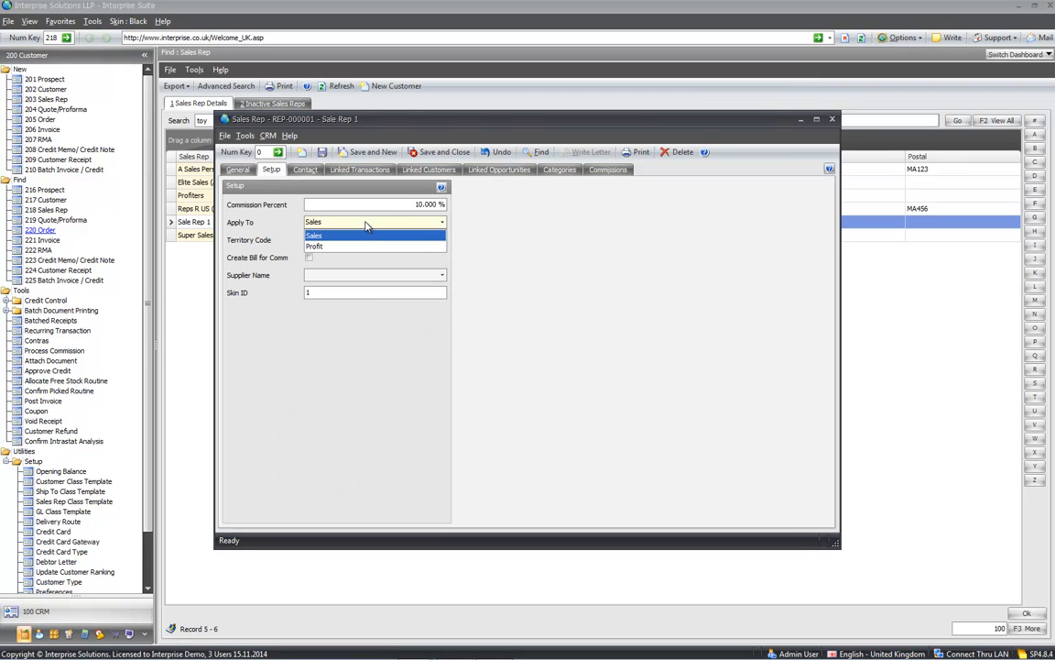
left_click(366, 229)
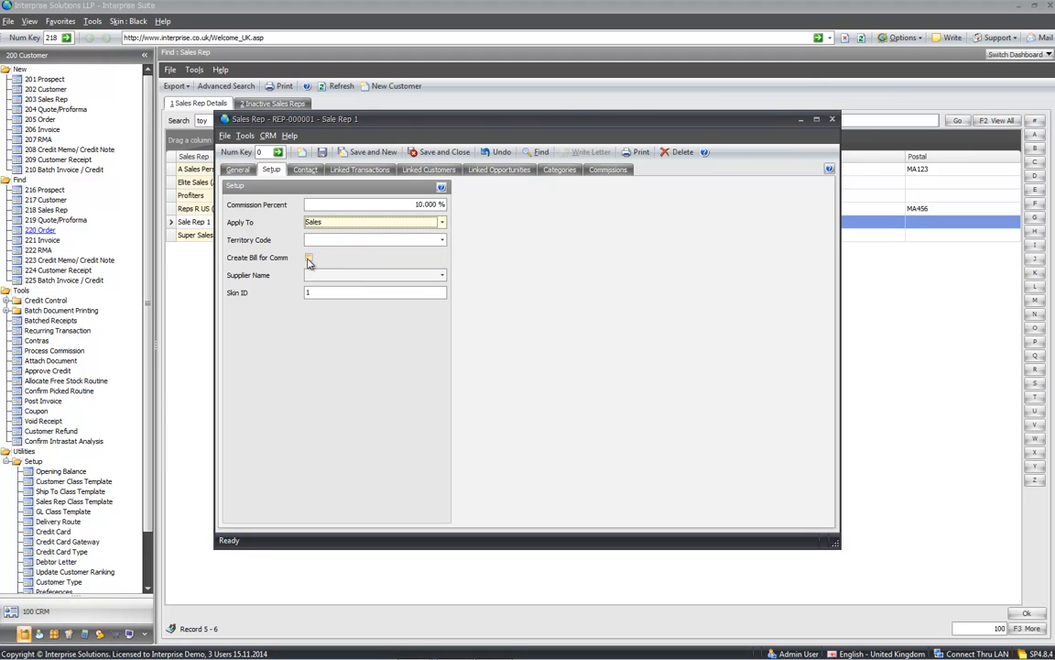
left_click(309, 259)
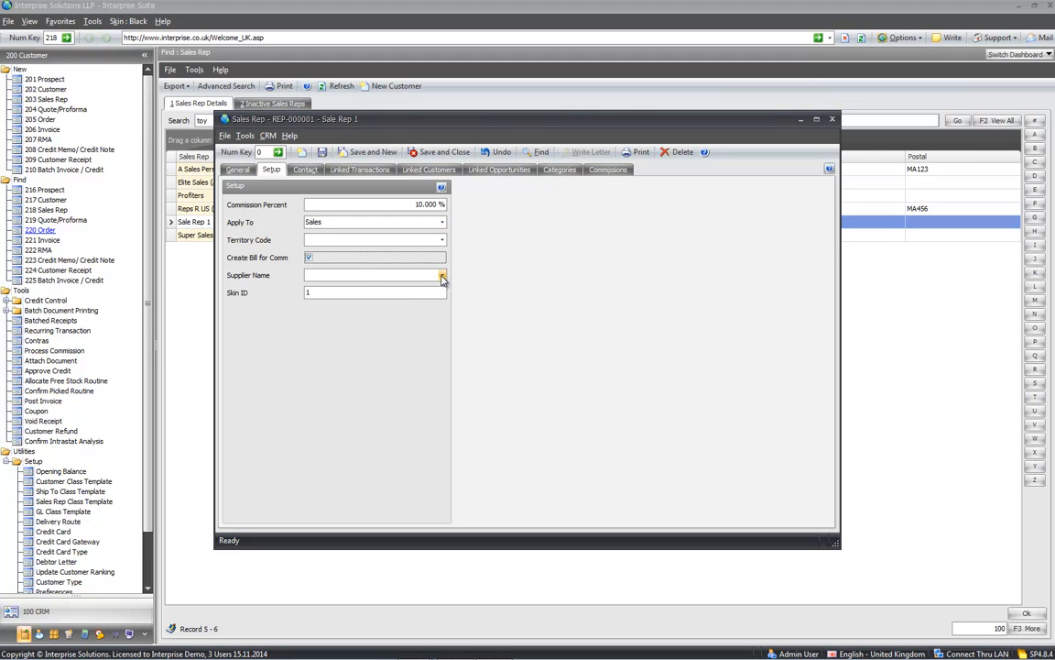
left_click(310, 260)
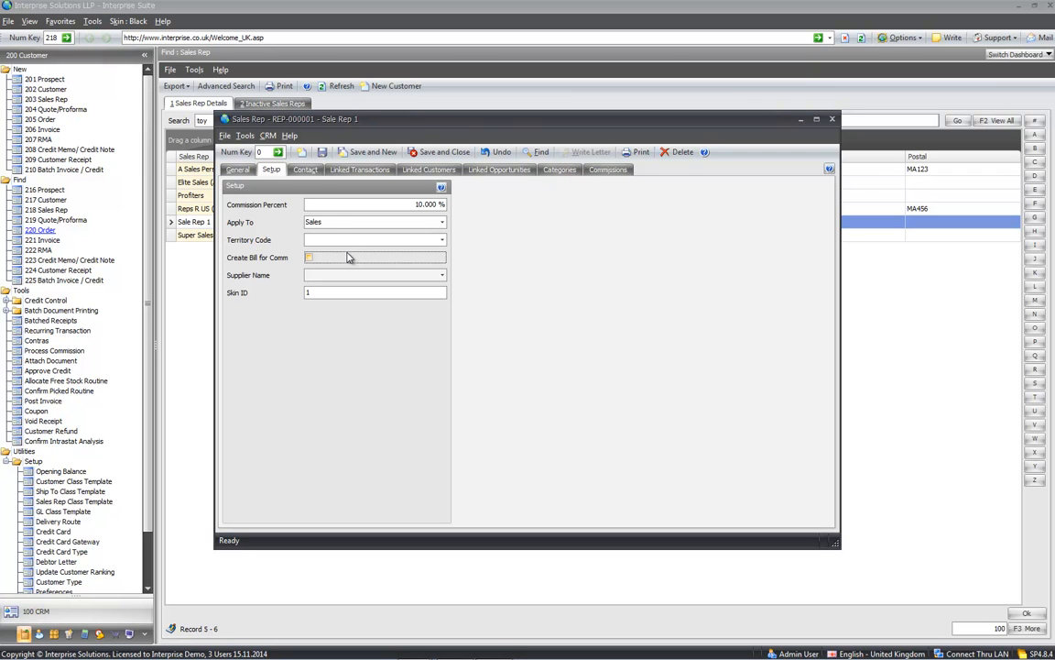
Step: Look through Sale Rep 1's linked quotes, ledger, linked customers, opportunities and category commission rates
left_click(308, 170)
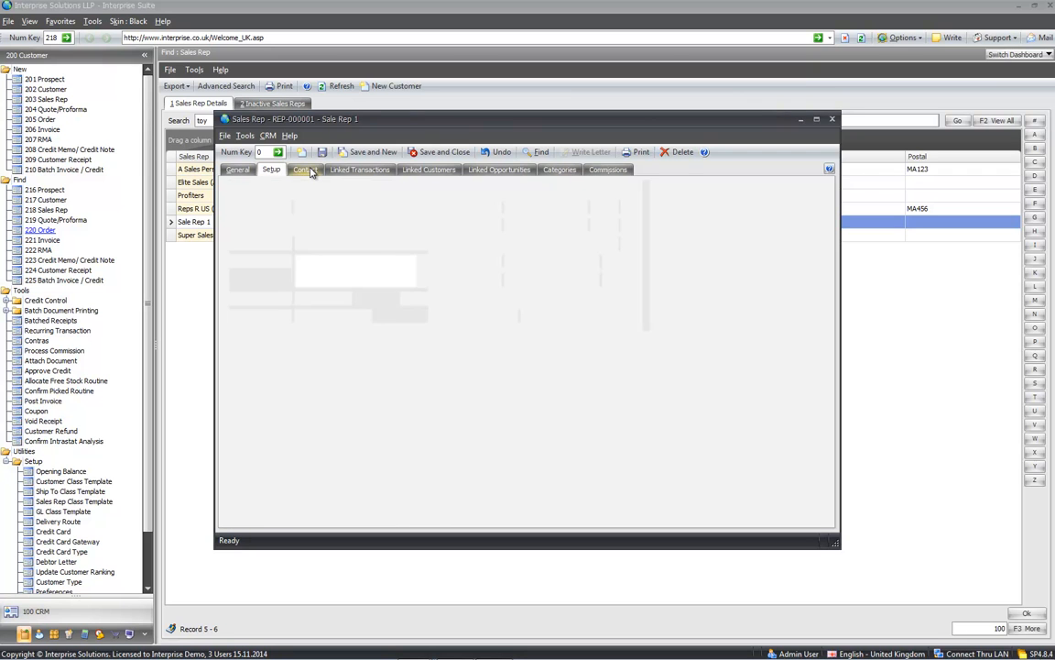
left_click(371, 174)
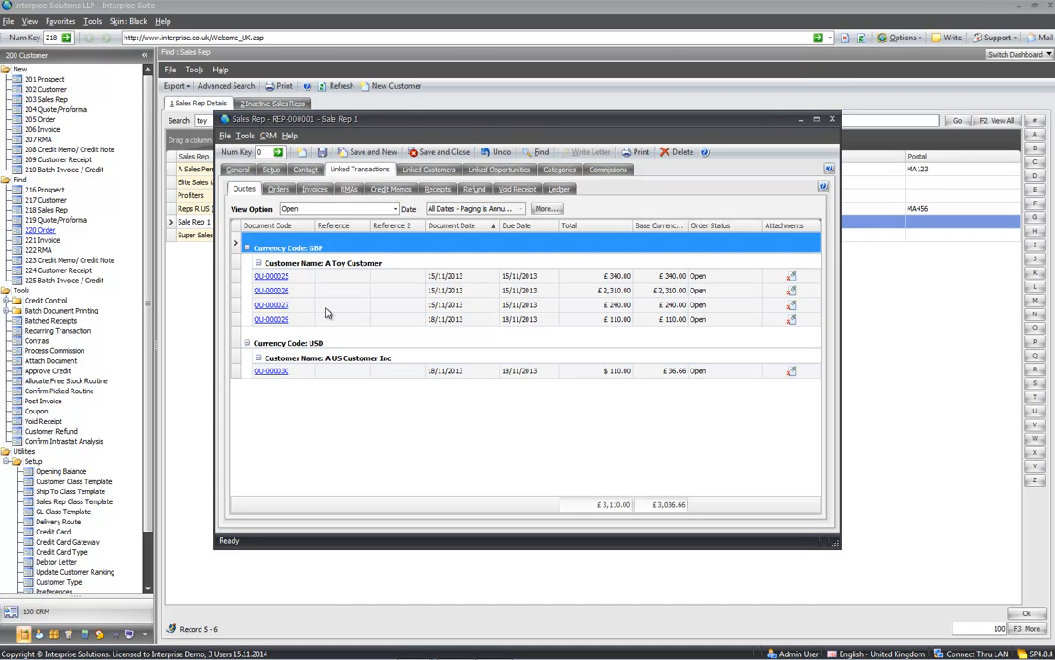
left_click(560, 189)
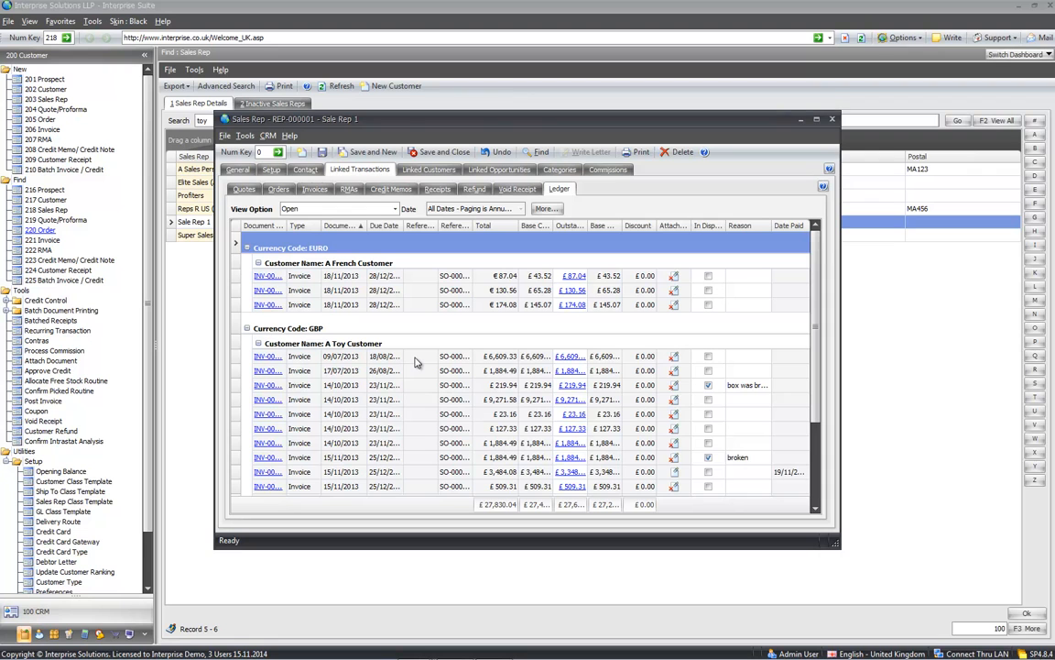
left_click(431, 171)
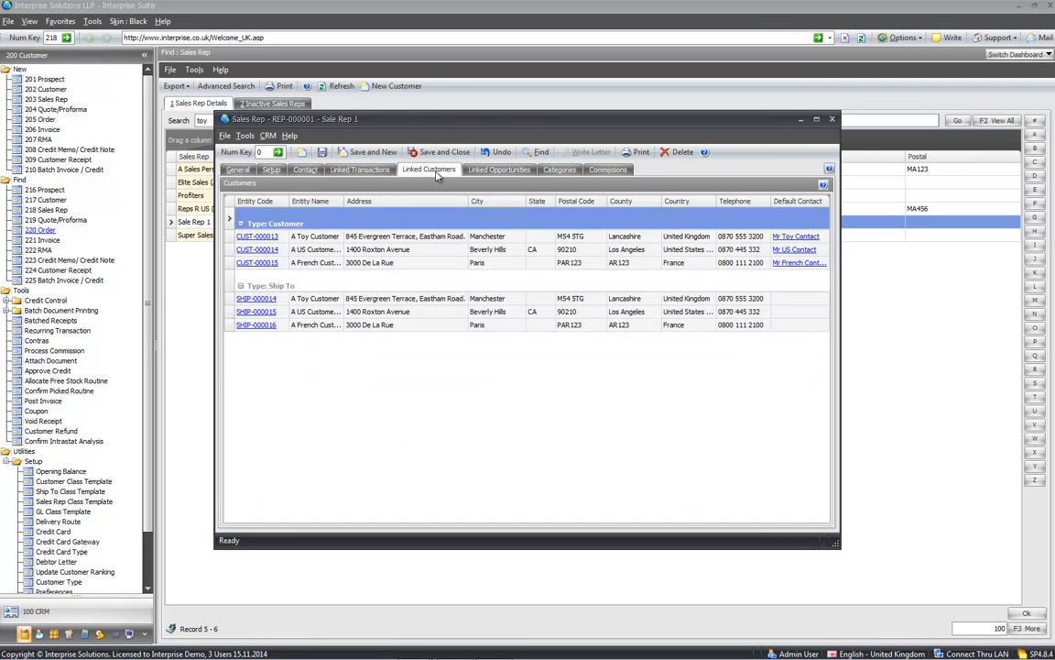
left_click(499, 171)
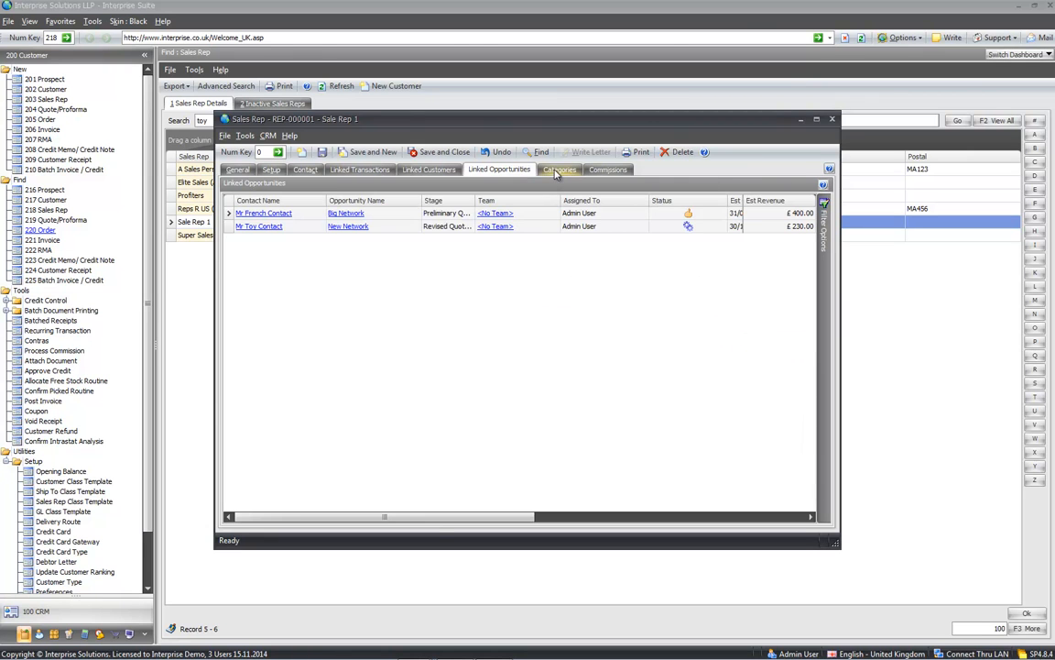
left_click(557, 171)
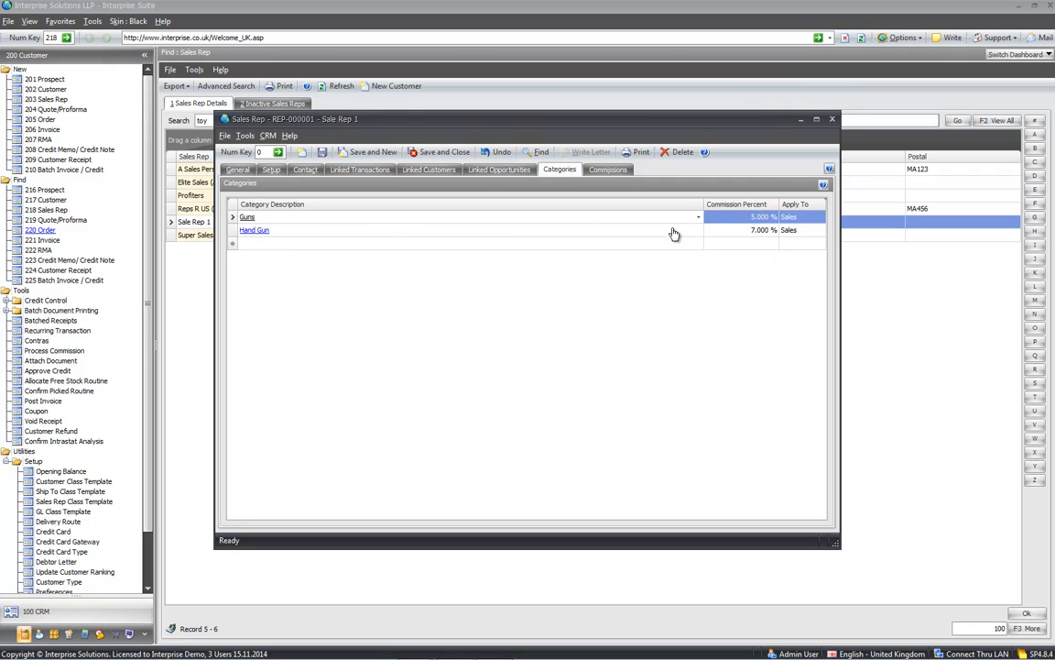
Step: Show Sale Rep 1's unpaid commissions in a widened window and check the commission total on invoice INV-000001
left_click(607, 170)
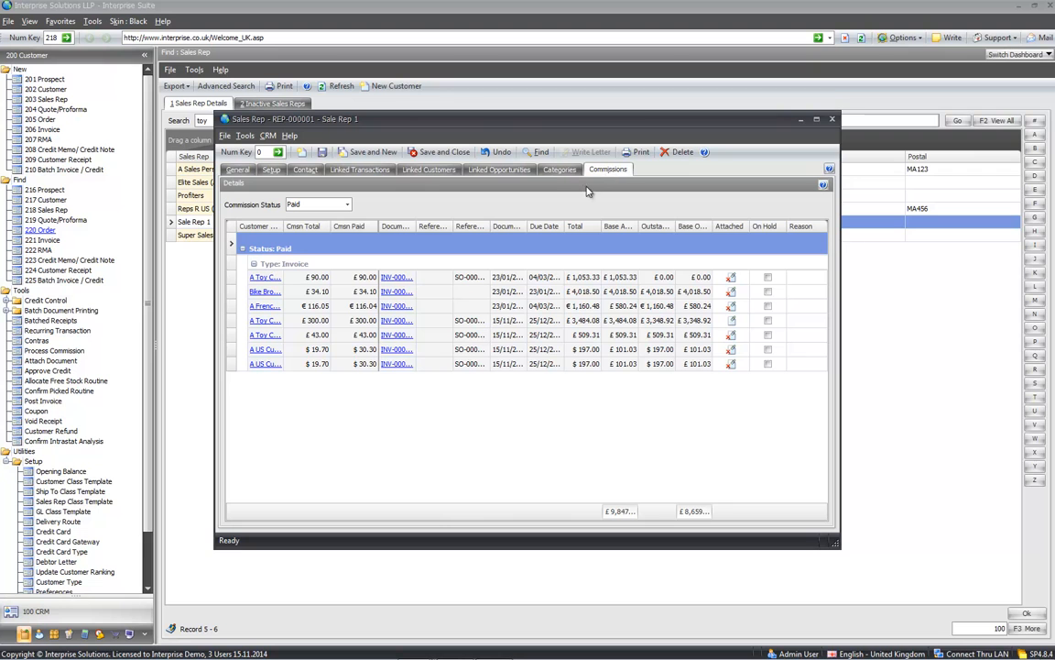
left_click(348, 205)
left_click(336, 229)
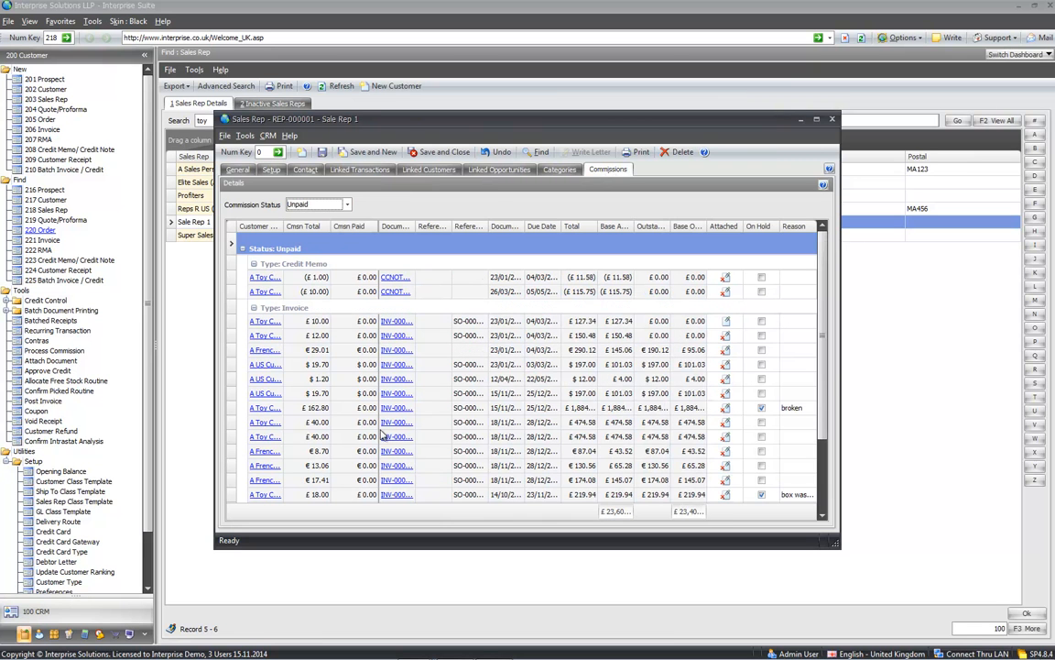
left_click_drag(840, 349, 971, 349)
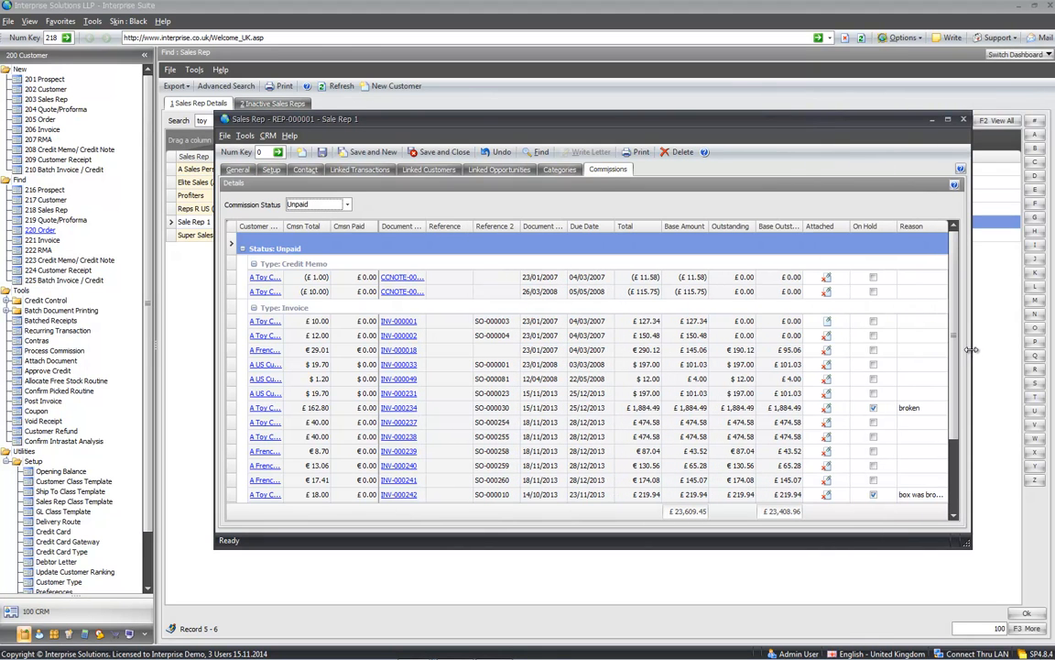
left_click(423, 367)
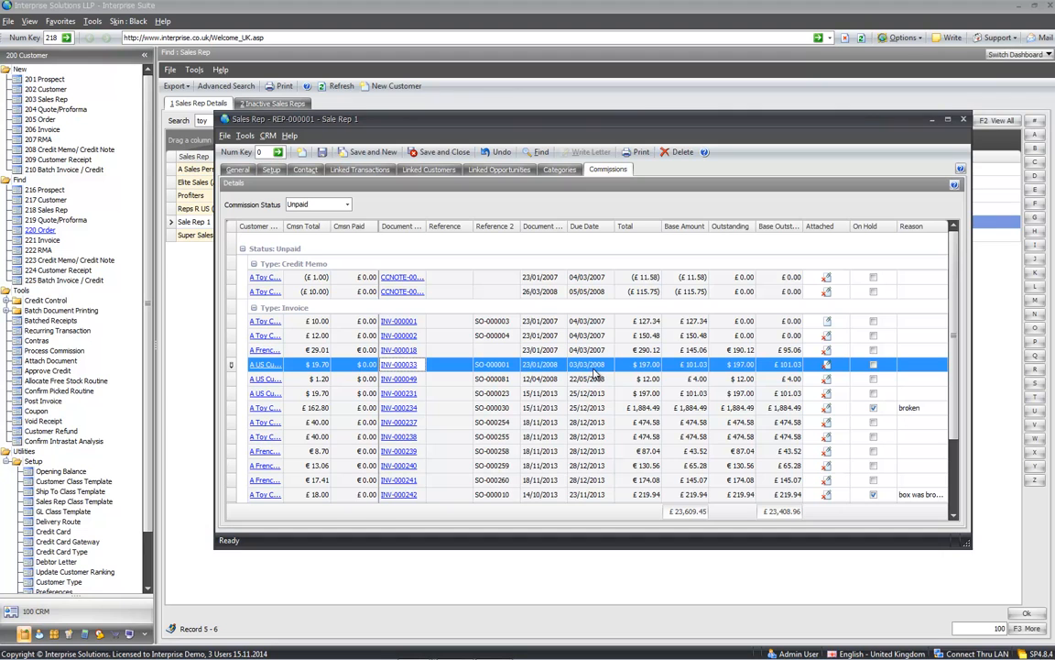
left_click(518, 321)
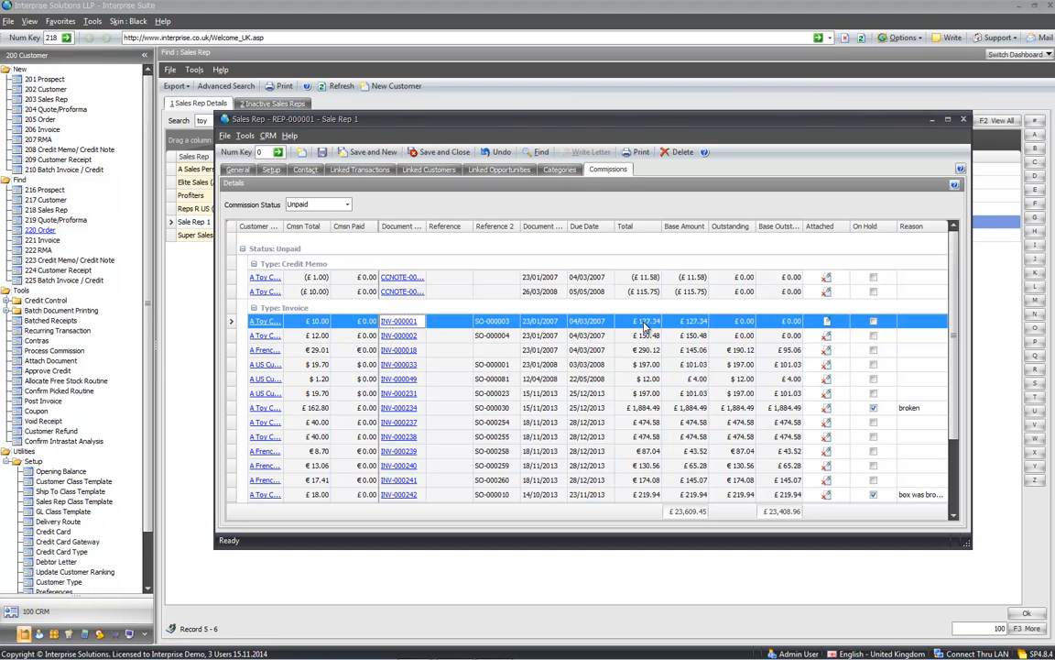
left_click(325, 322)
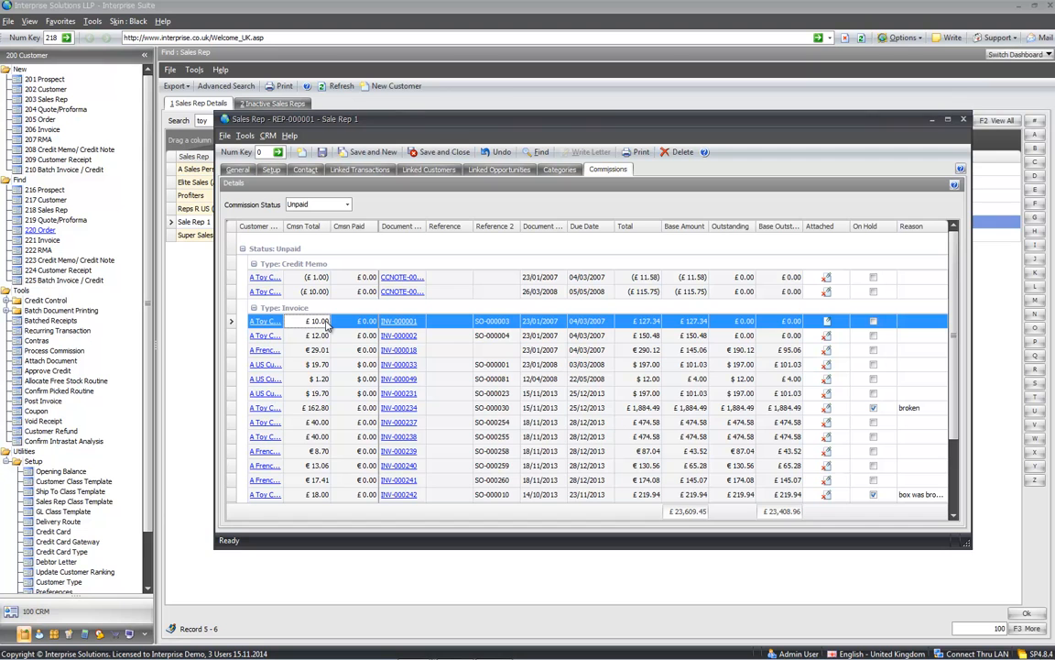
Step: Return to Sale Rep 1's general details and close the record without saving changes
left_click(235, 170)
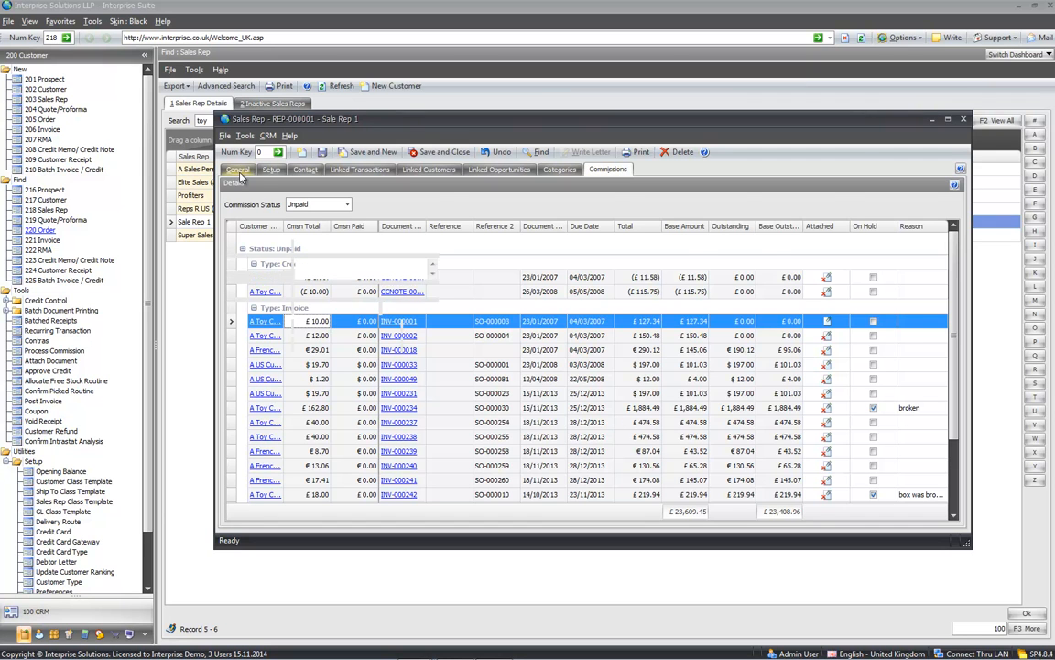
left_click(963, 120)
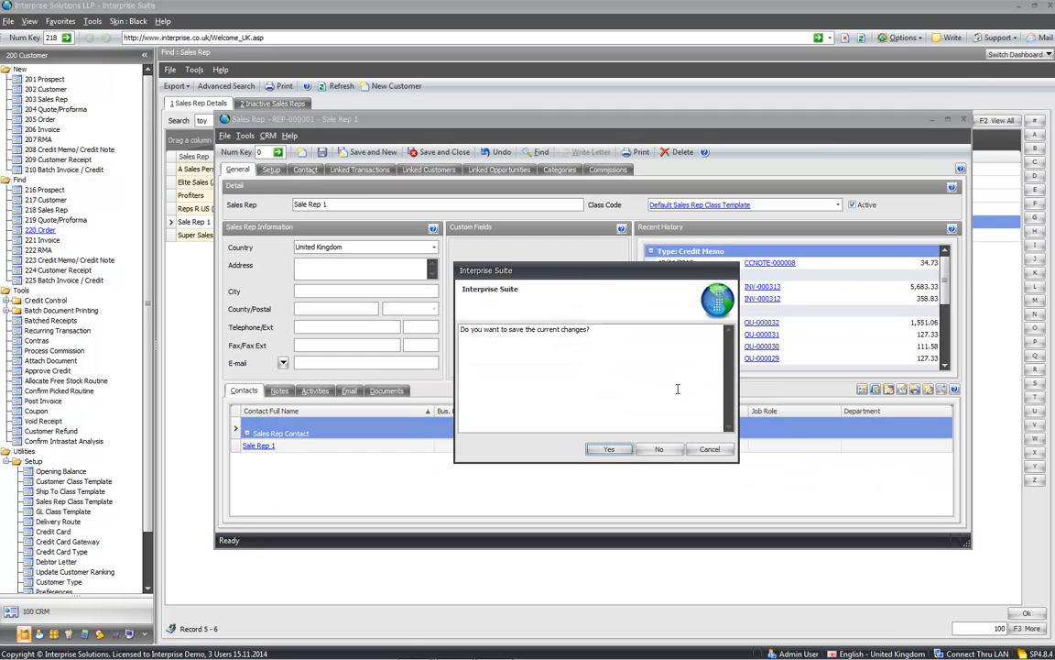
left_click(661, 452)
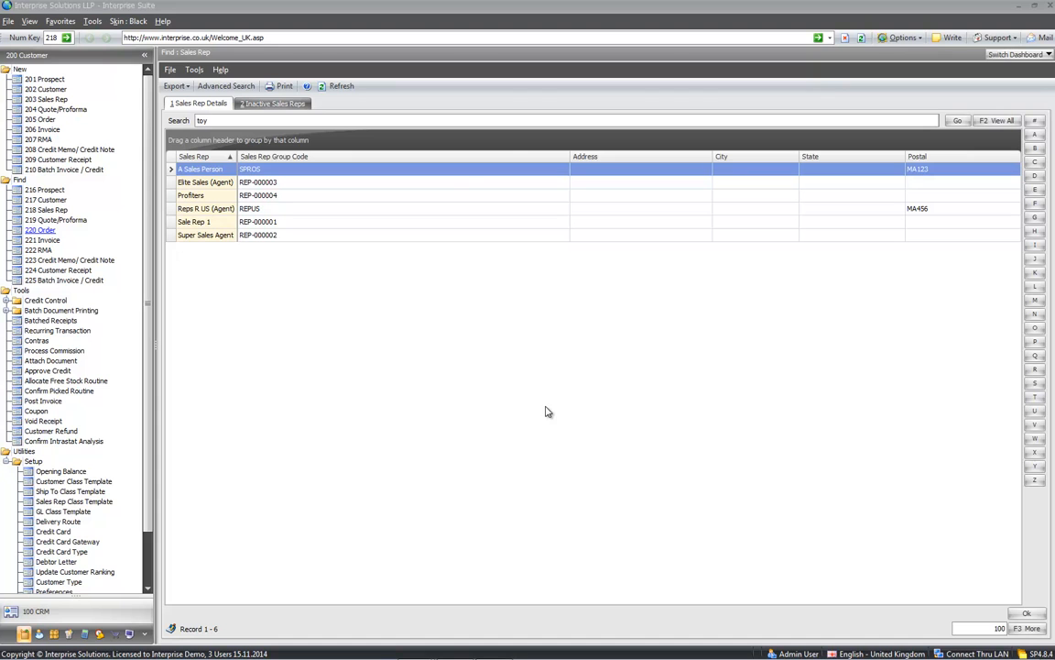
Step: Start a new commission run covering everything up to 19/11/2013 and include all sales representatives
left_click(54, 351)
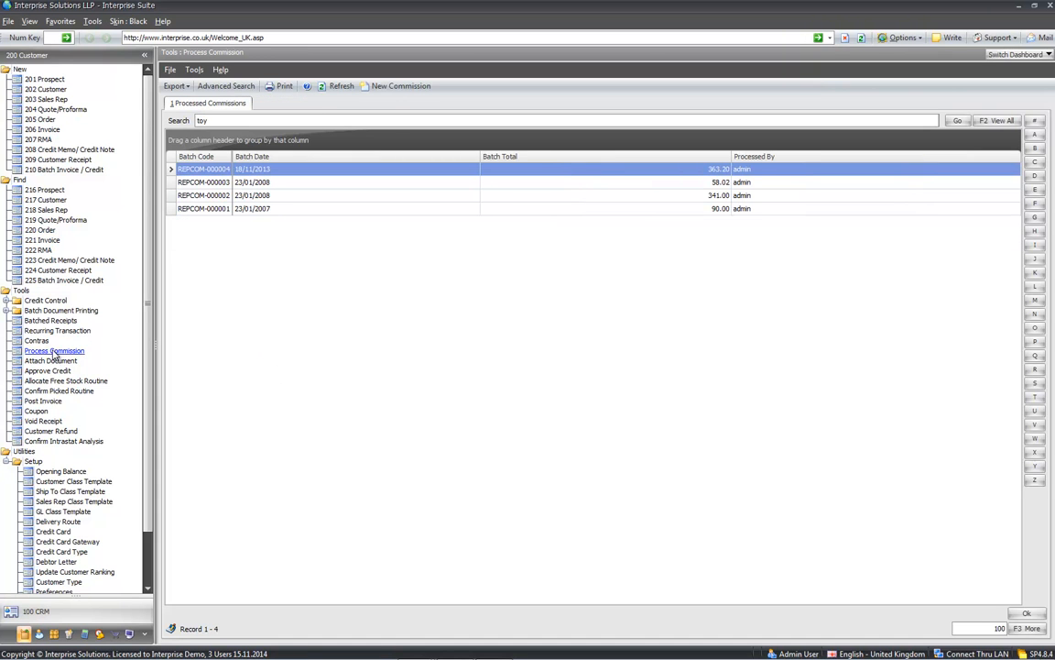
left_click(392, 87)
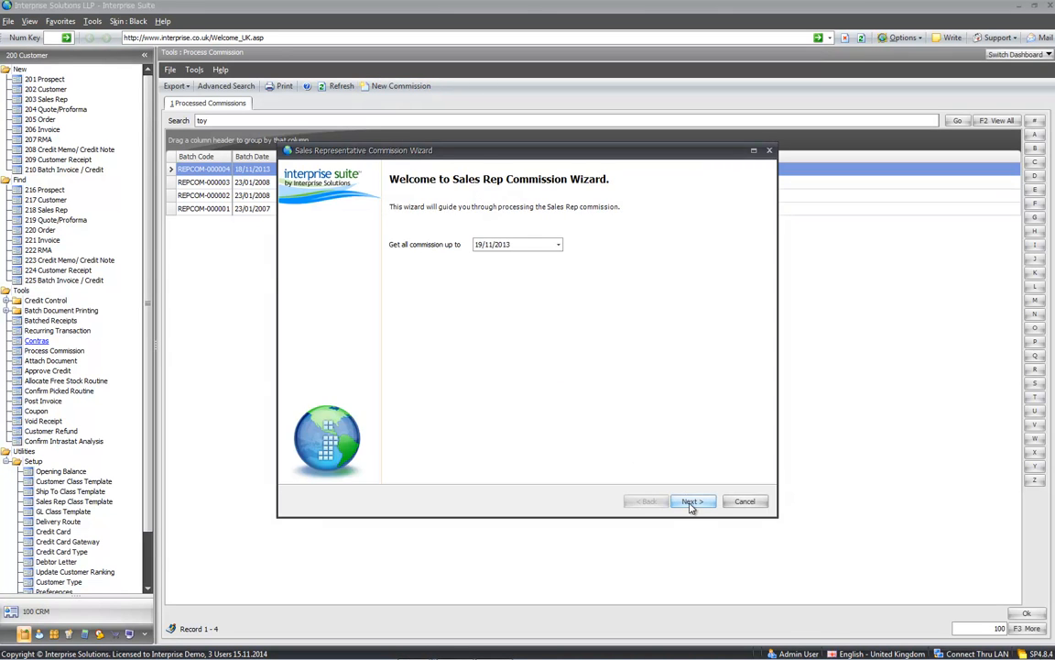
left_click(690, 502)
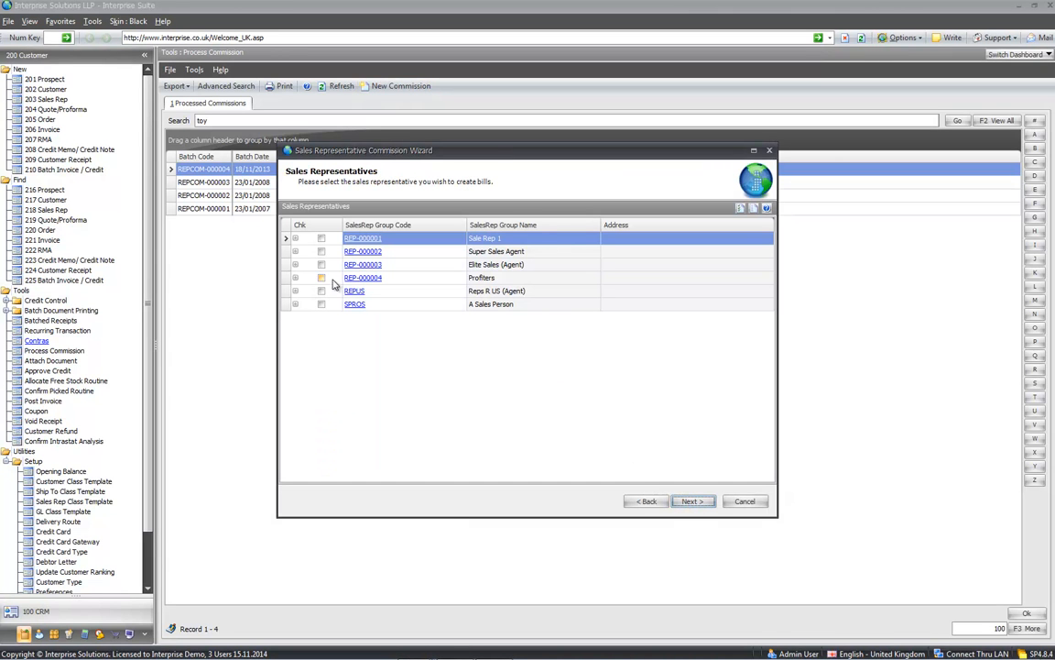
left_click(739, 209)
left_click(694, 501)
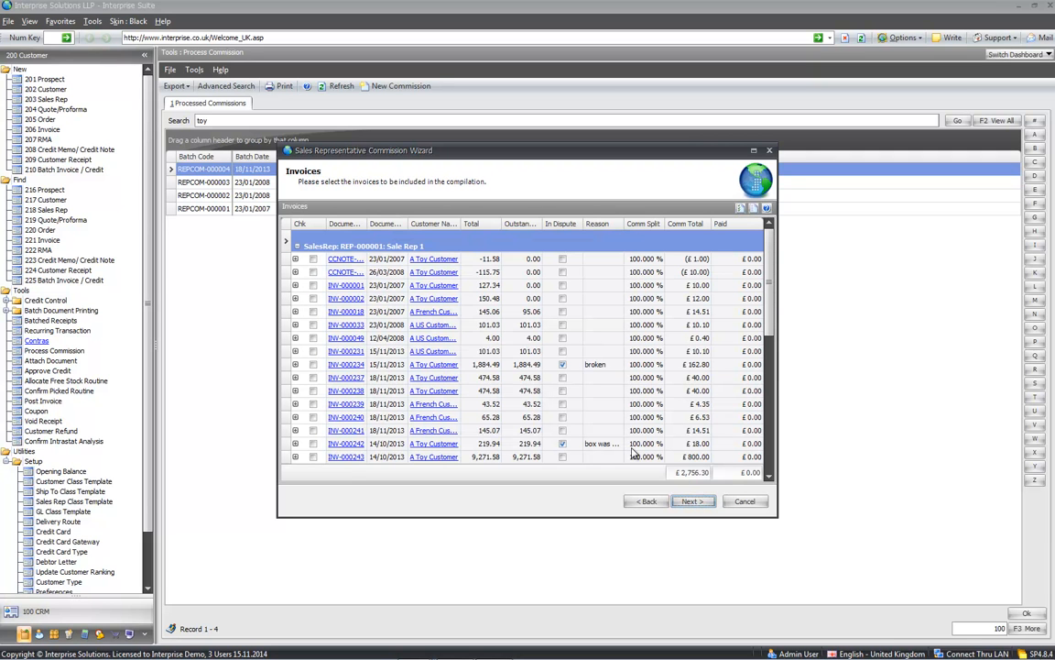
Step: Widen the commission wizard and examine invoice INV-000001's commission, including its Hand Gun line's rate
left_click_drag(777, 515, 982, 516)
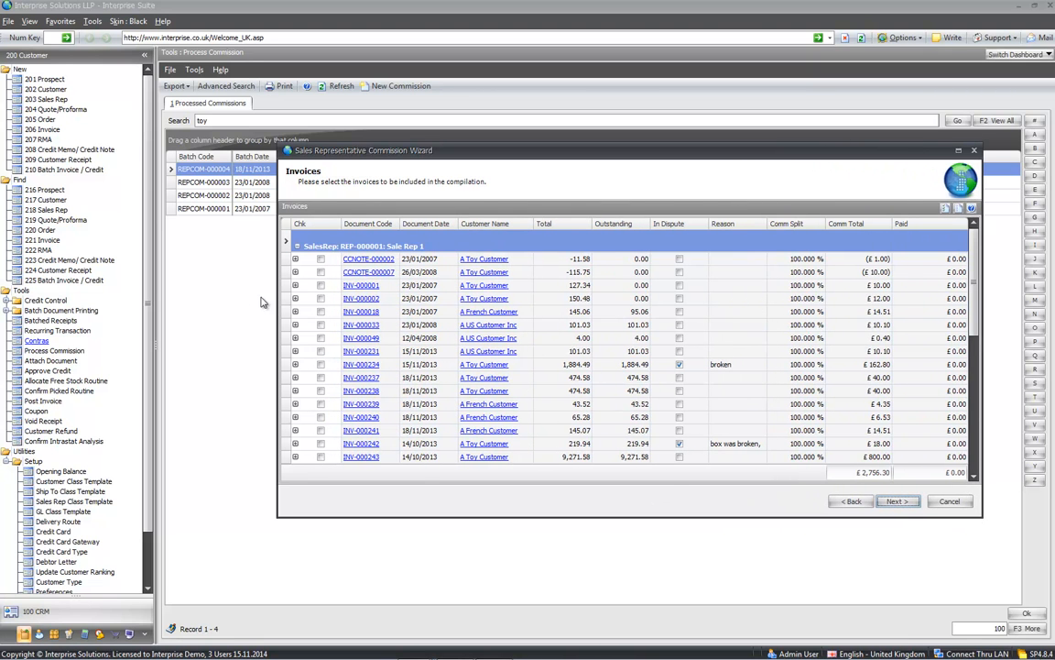
left_click_drag(277, 287, 114, 266)
left_click(235, 288)
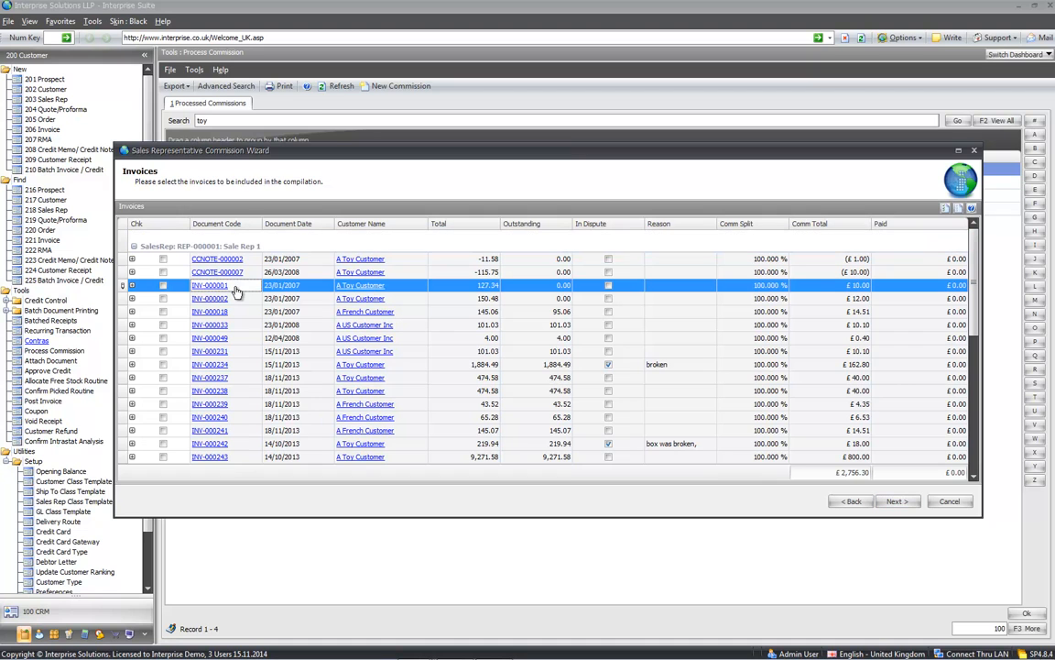
left_click(833, 290)
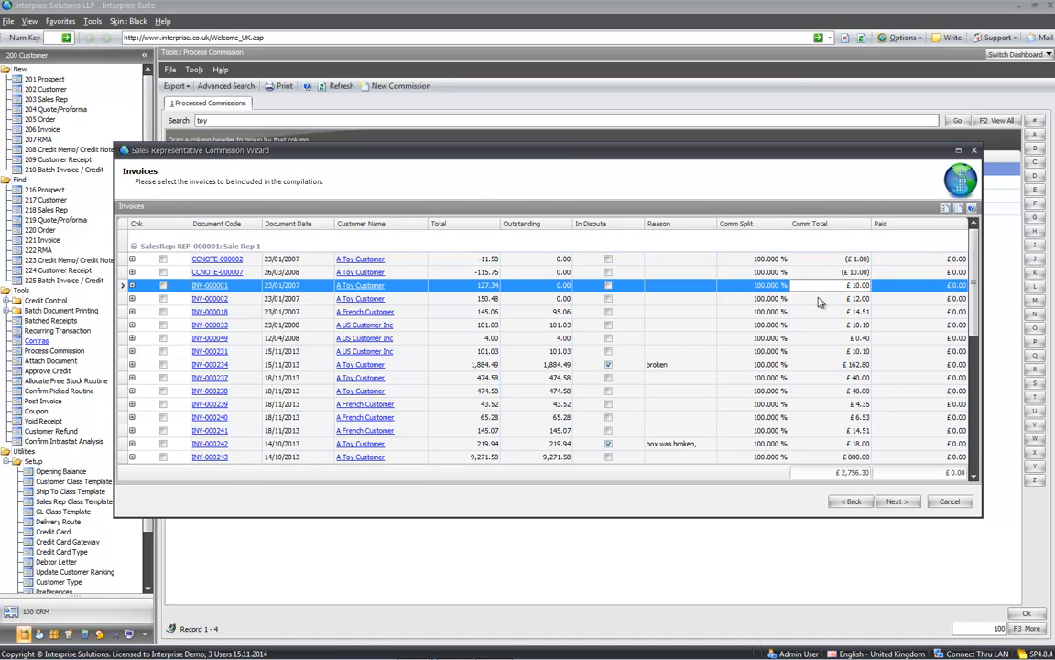
left_click(132, 285)
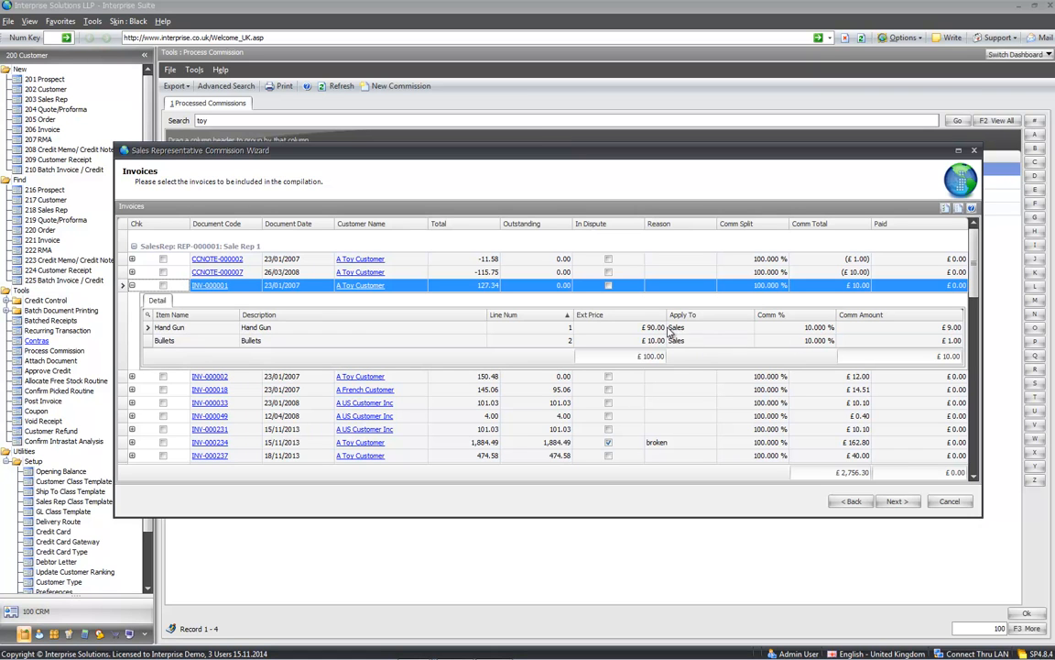
left_click(704, 331)
left_click(816, 330)
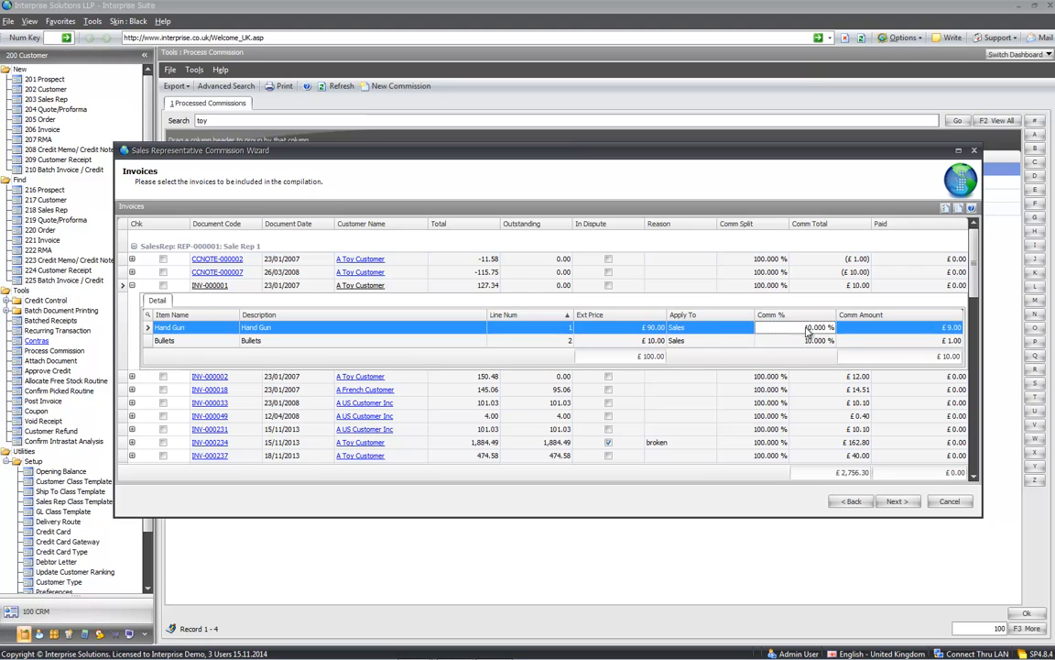
left_click(132, 285)
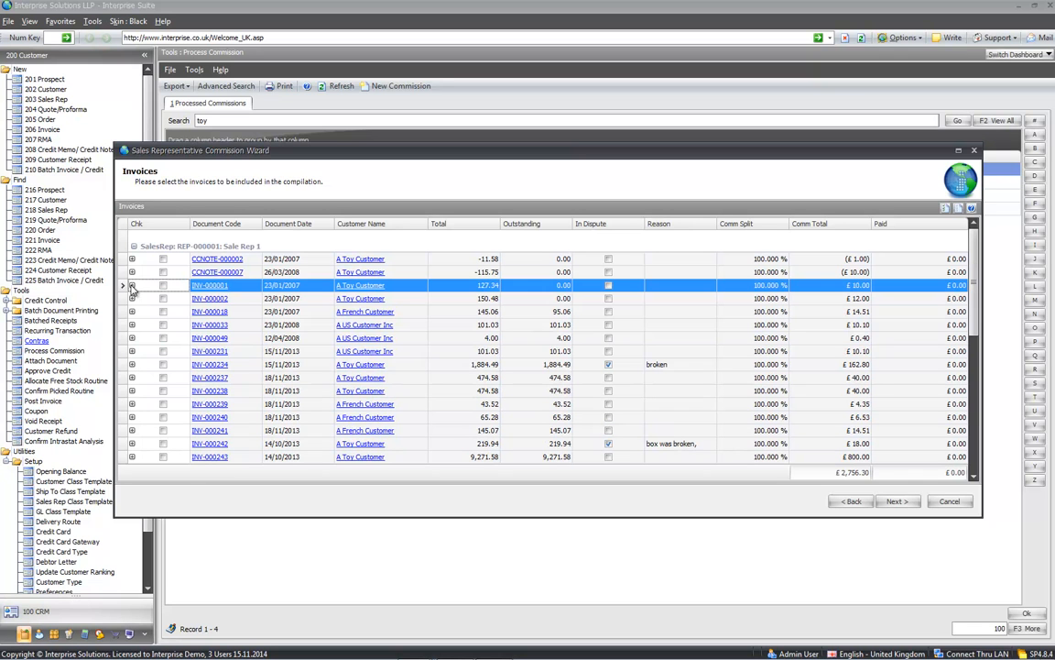
Step: Select credit notes CCNOTE-000002 and CCNOTE-000007 and invoices INV-000001 and INV-000002 for the commission run
left_click(249, 273)
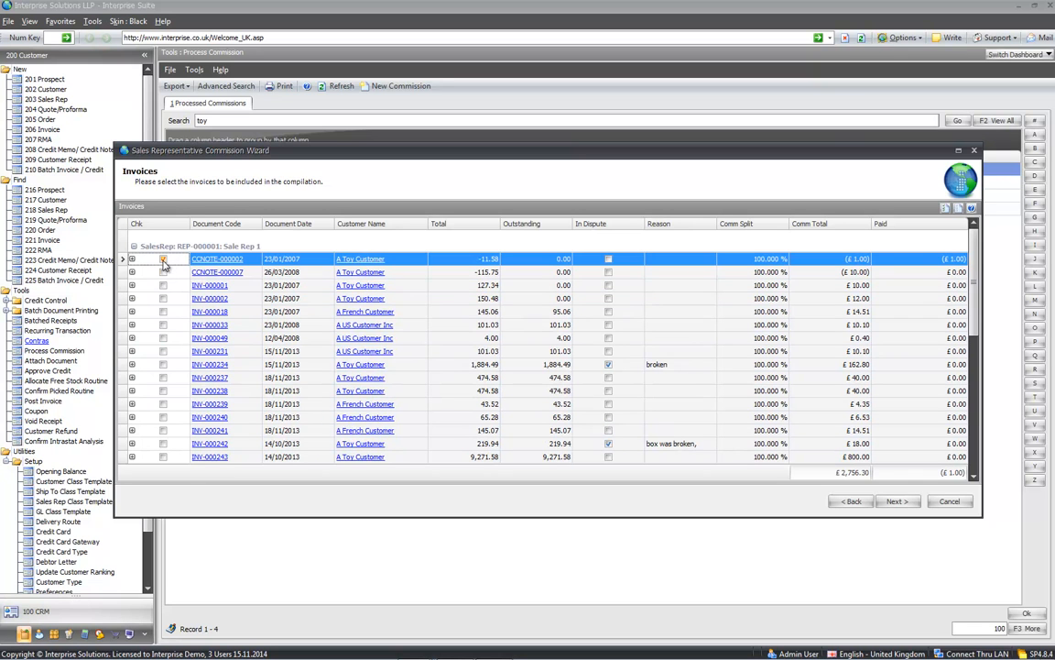
left_click(163, 259)
left_click(164, 272)
left_click(163, 285)
left_click(163, 298)
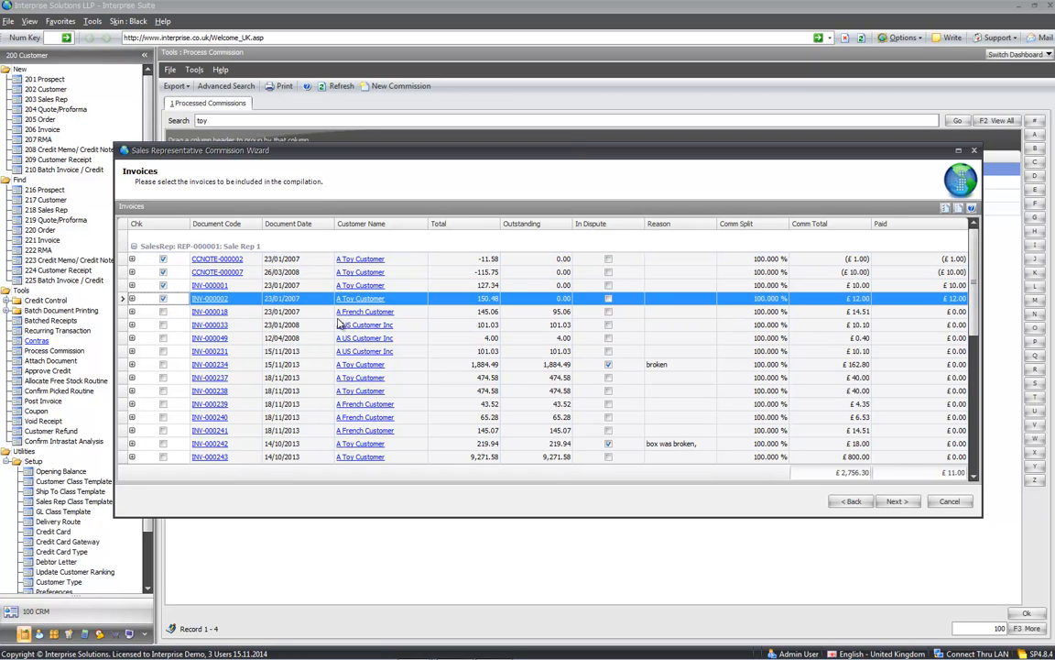
Step: Sort the commission invoices by outstanding amount in ascending order and deselect the four chosen documents
left_click(527, 226)
left_click(163, 298)
left_click(164, 284)
left_click(163, 272)
left_click(163, 258)
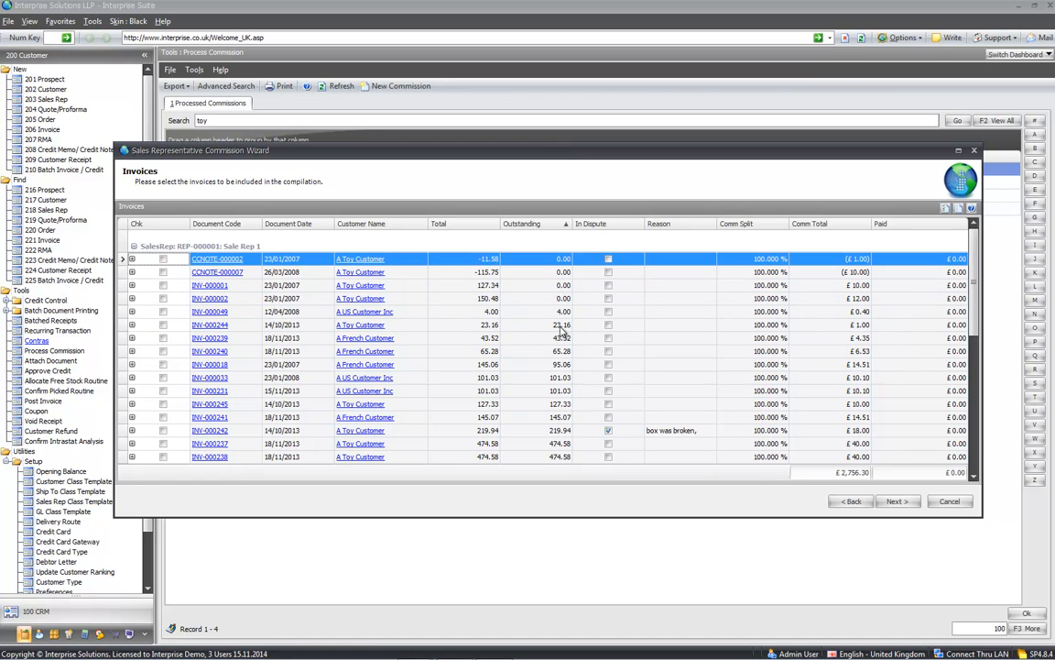
Step: Include Sale Rep 1's four zero-balance documents, INV-000002, INV-000001, CCNOTE-000007 and CCNOTE-000002, in the commission run
left_click(541, 300)
left_click(163, 298)
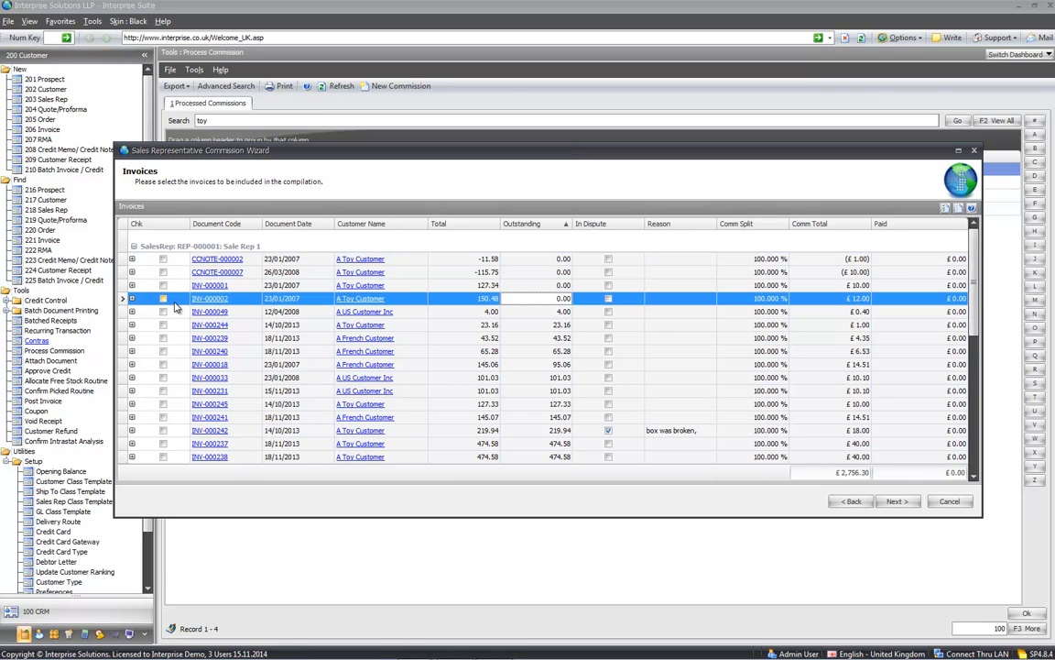
left_click(163, 285)
left_click(163, 273)
left_click(163, 259)
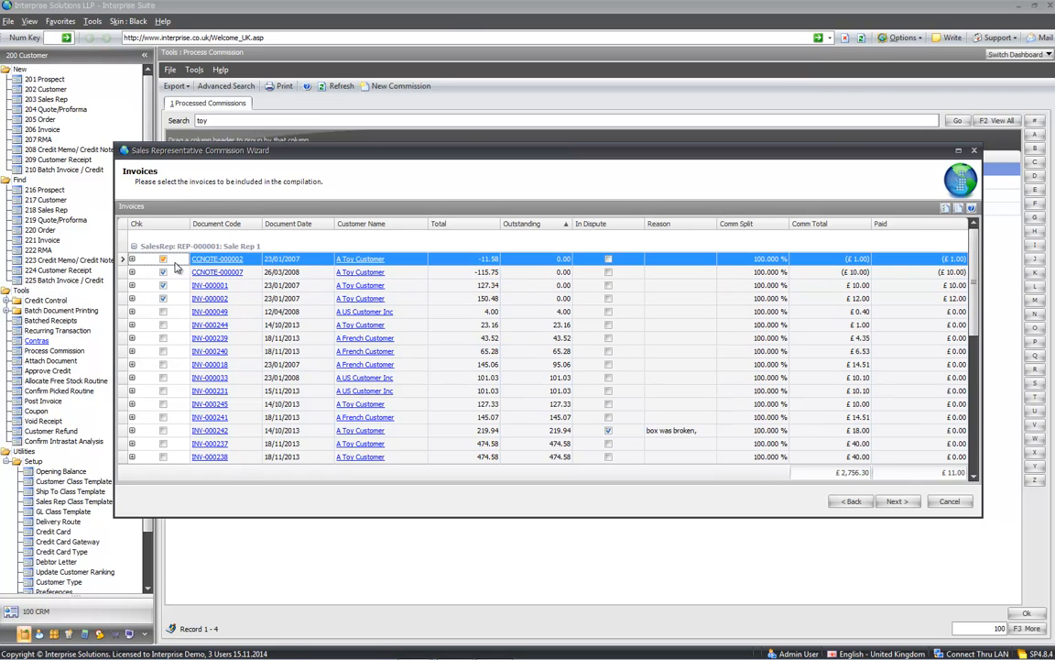
Step: Review the outstanding amounts on the remaining invoices for Sale Rep 1 and A Sales Person
left_click(544, 314)
left_click(540, 329)
left_click(543, 350)
left_click(532, 373)
left_click(526, 393)
scroll(524, 447, "down", 5)
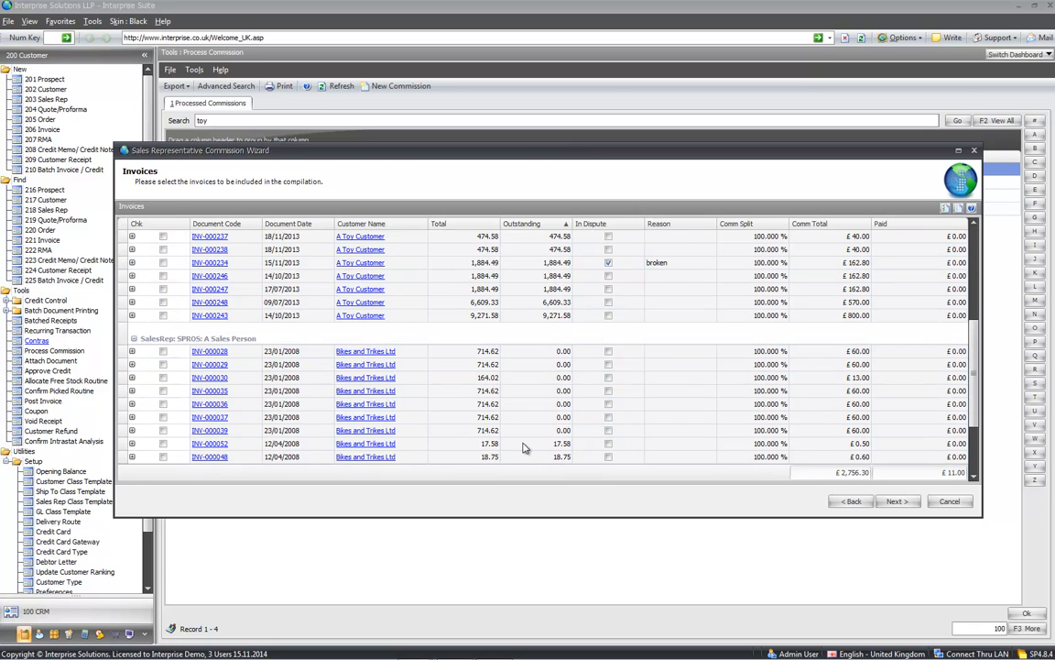
scroll(524, 447, "up", 5)
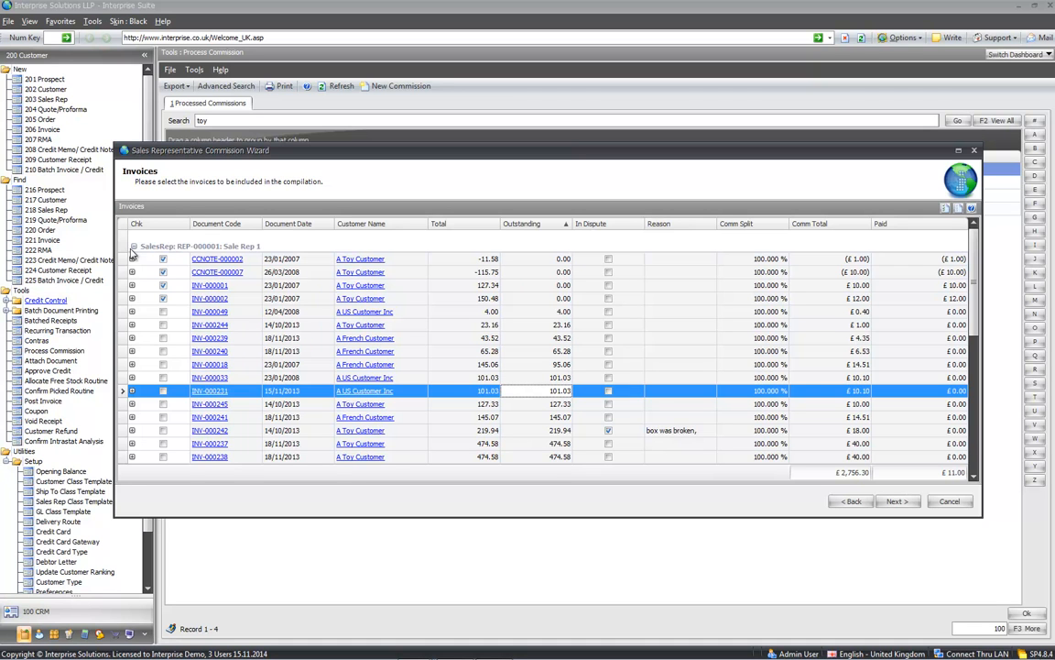
Step: Collapse Sale Rep 1's group, include A Sales Person's invoices INV-000028, INV-000029 and INV-000030, and complete the commission run
left_click(134, 246)
left_click(163, 282)
left_click(163, 295)
left_click(164, 309)
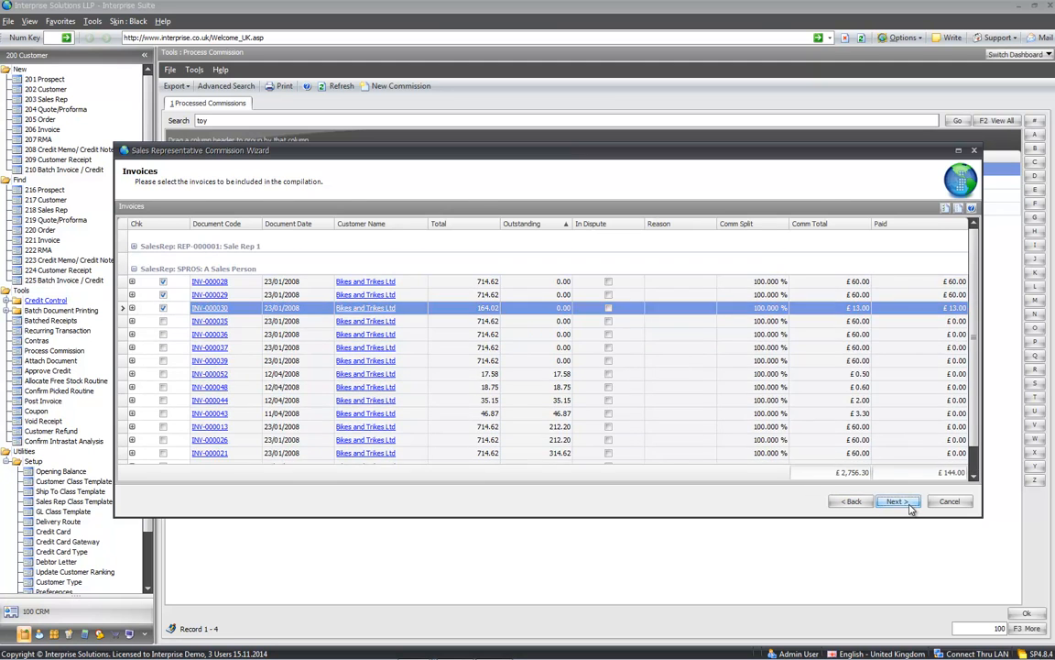
left_click(909, 508)
left_click(898, 502)
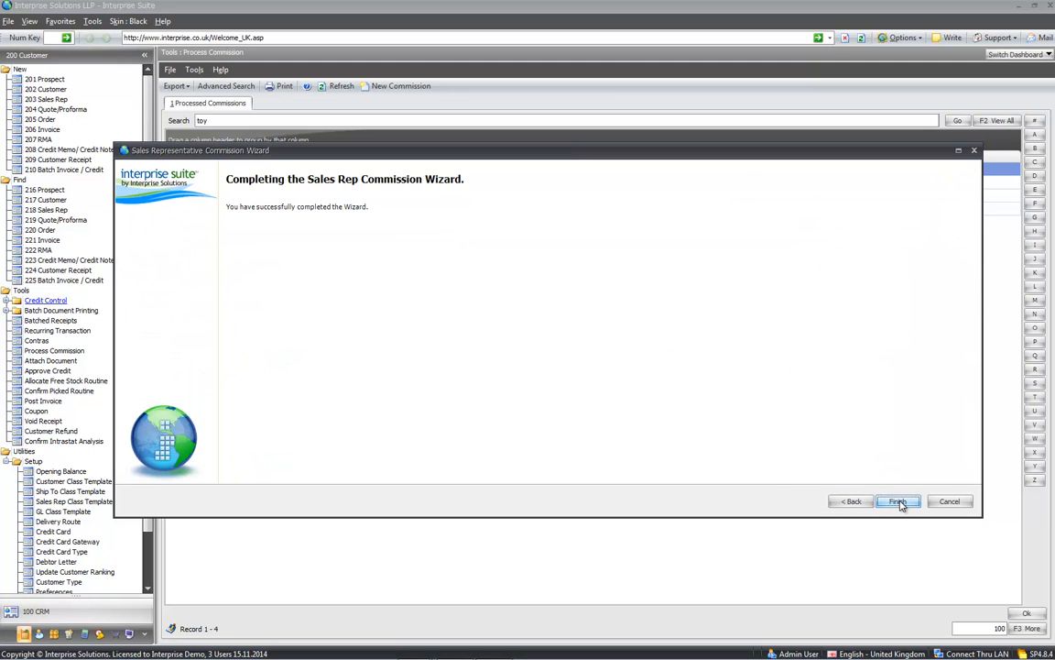
left_click(898, 502)
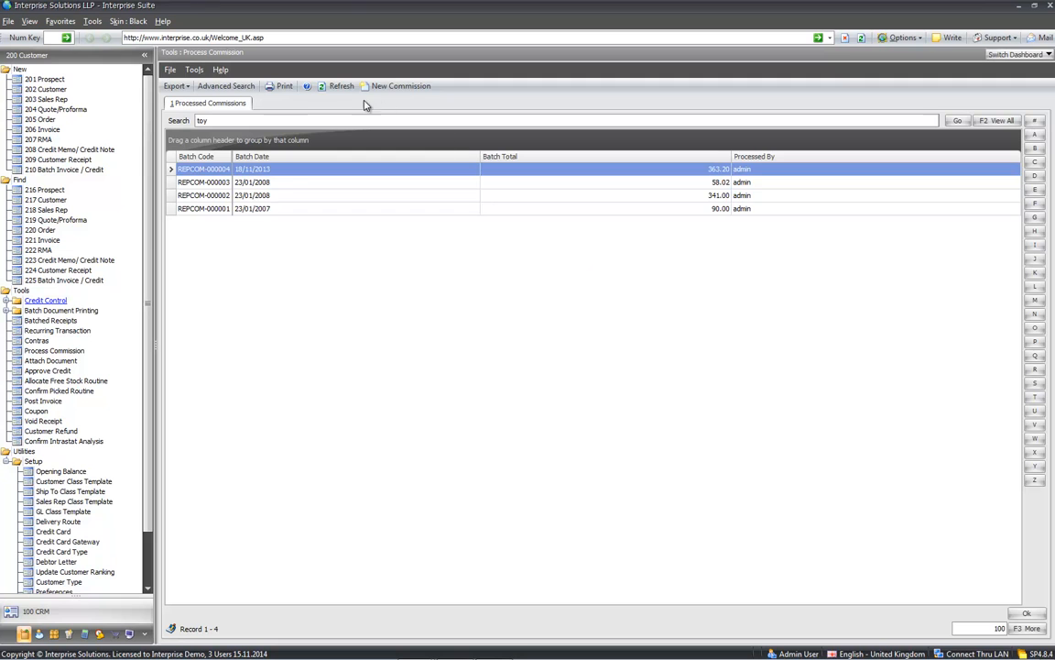
Step: Refresh the processed commissions list and open batch REPCOM-000005 dated 19/11/2013
left_click(335, 85)
left_click(296, 120)
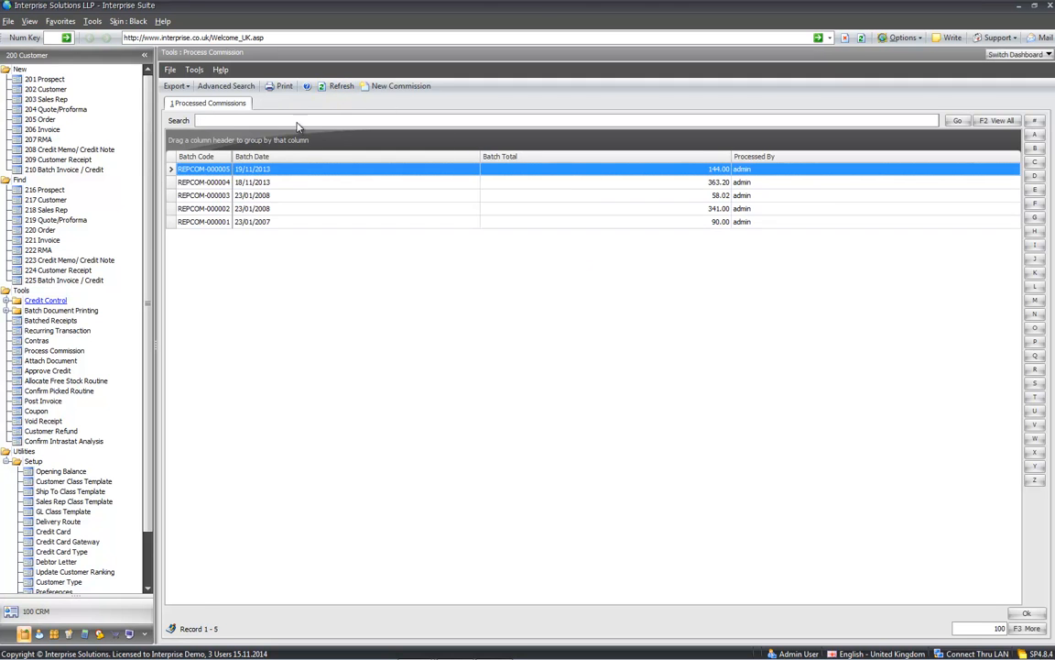
double_click(303, 173)
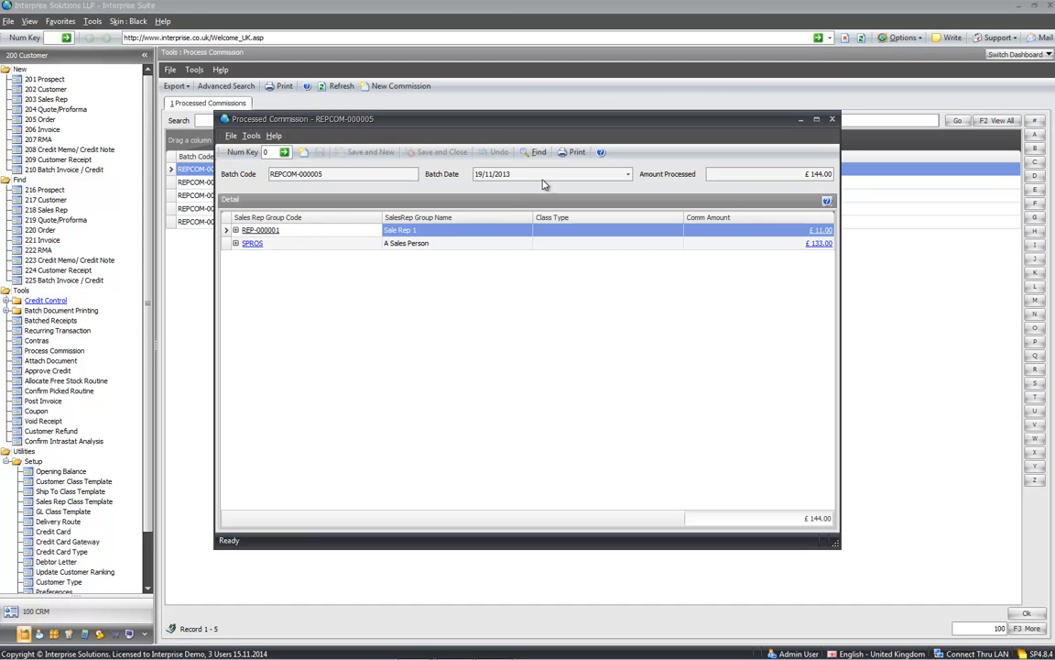
Step: Preview the batch's Sales Rep Commission report through to the SPROS page and close the report and batch record
left_click(574, 153)
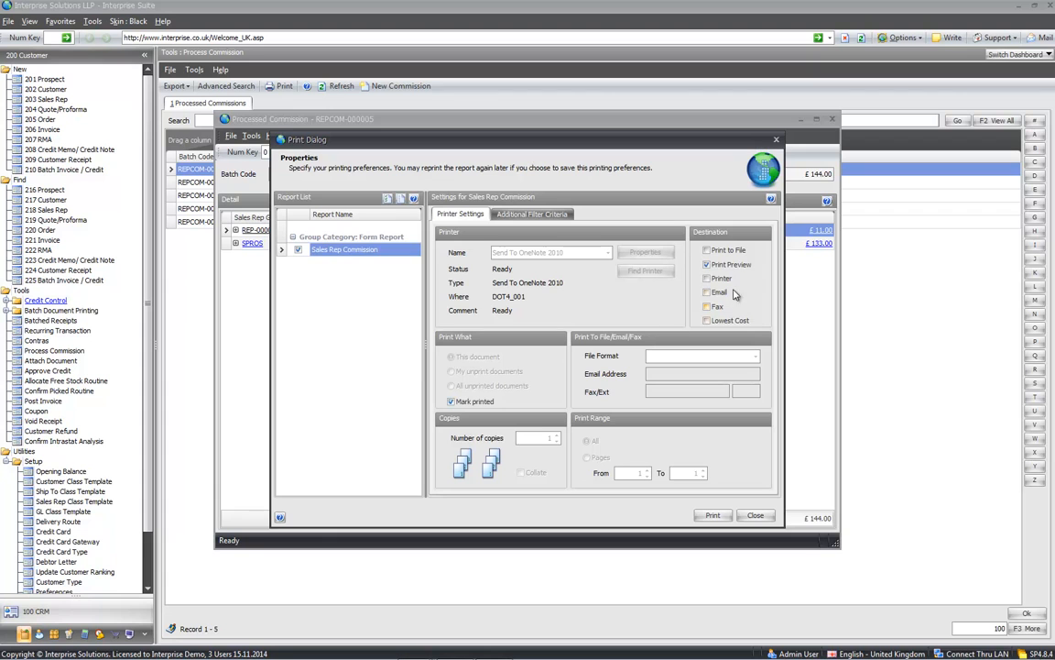
left_click(714, 515)
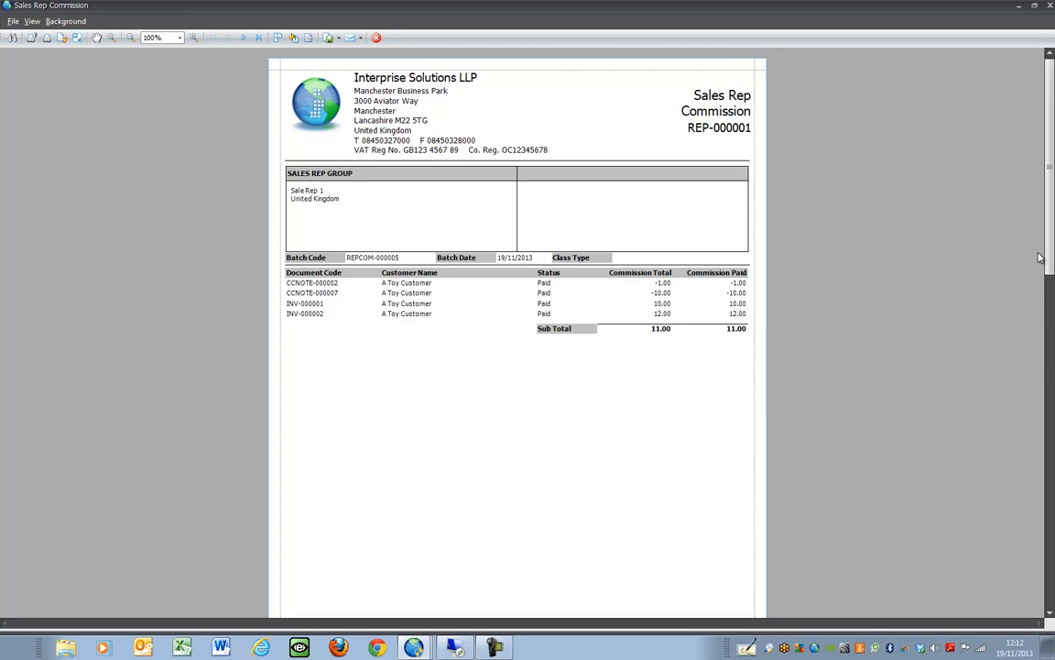
left_click_drag(1052, 250, 1053, 528)
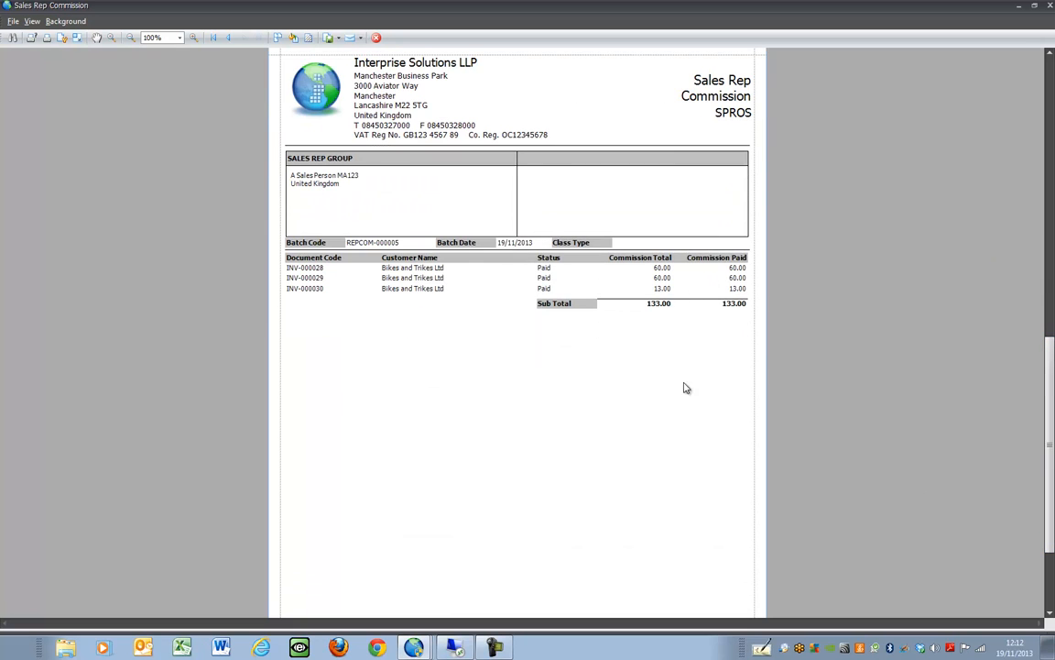
left_click(1050, 6)
left_click(778, 140)
left_click(832, 119)
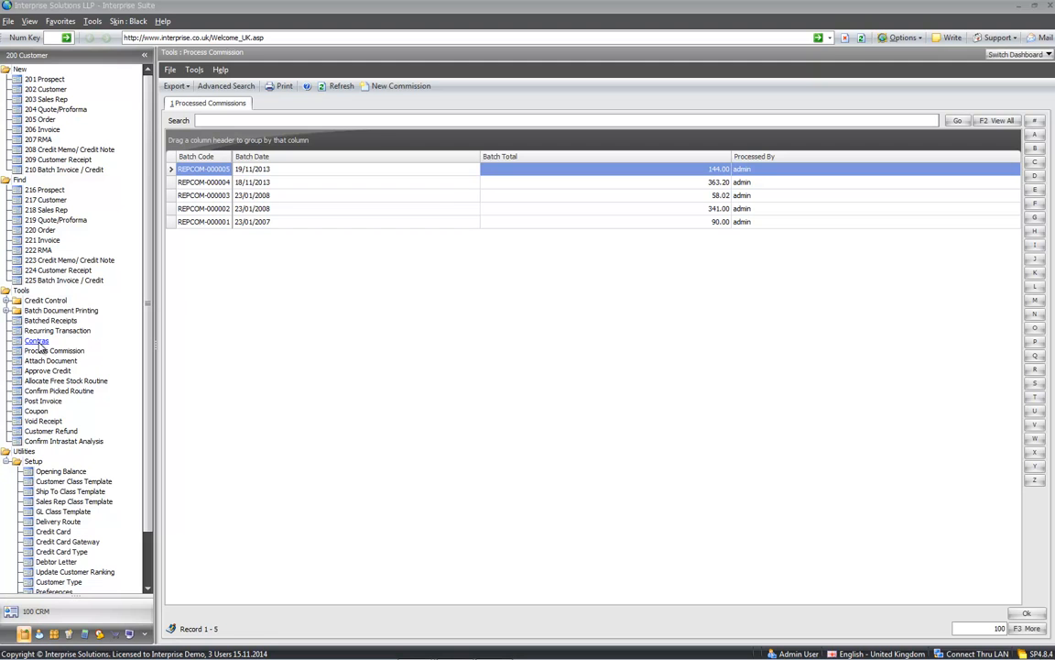
Step: Start a contra on the HSBC GBP Current Account and choose Toy Prospect UK Ltd as the customer
left_click(37, 341)
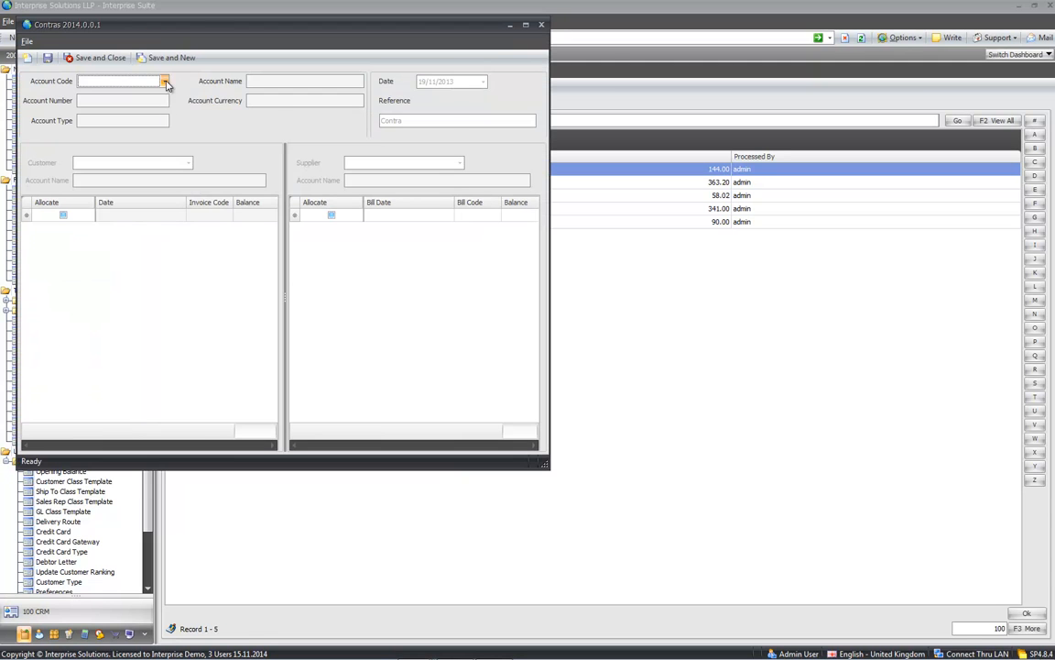
left_click(165, 82)
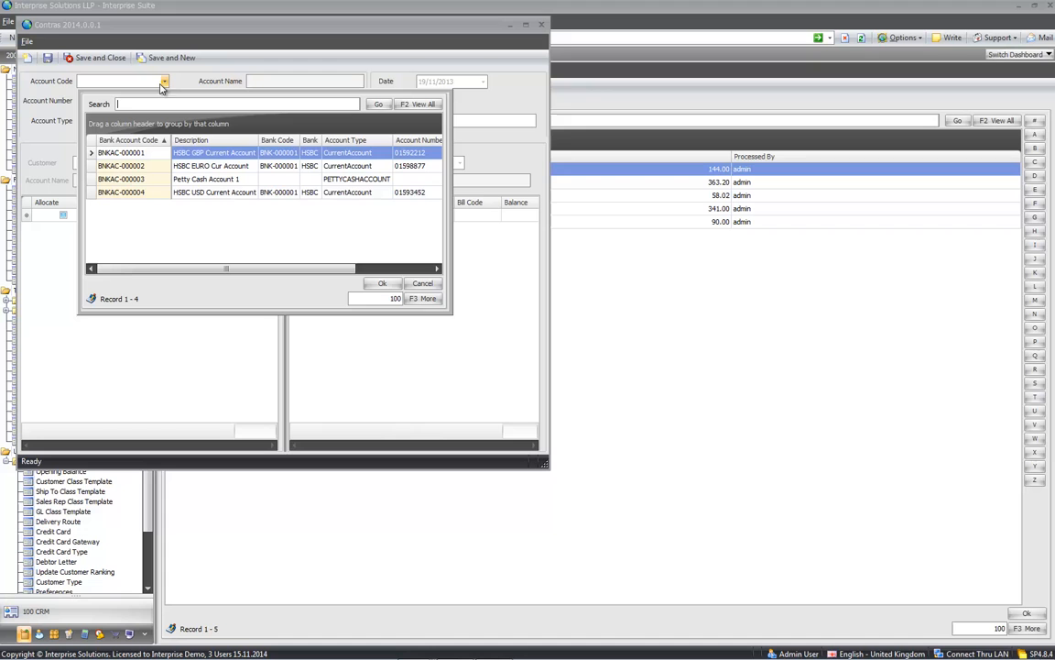
double_click(128, 152)
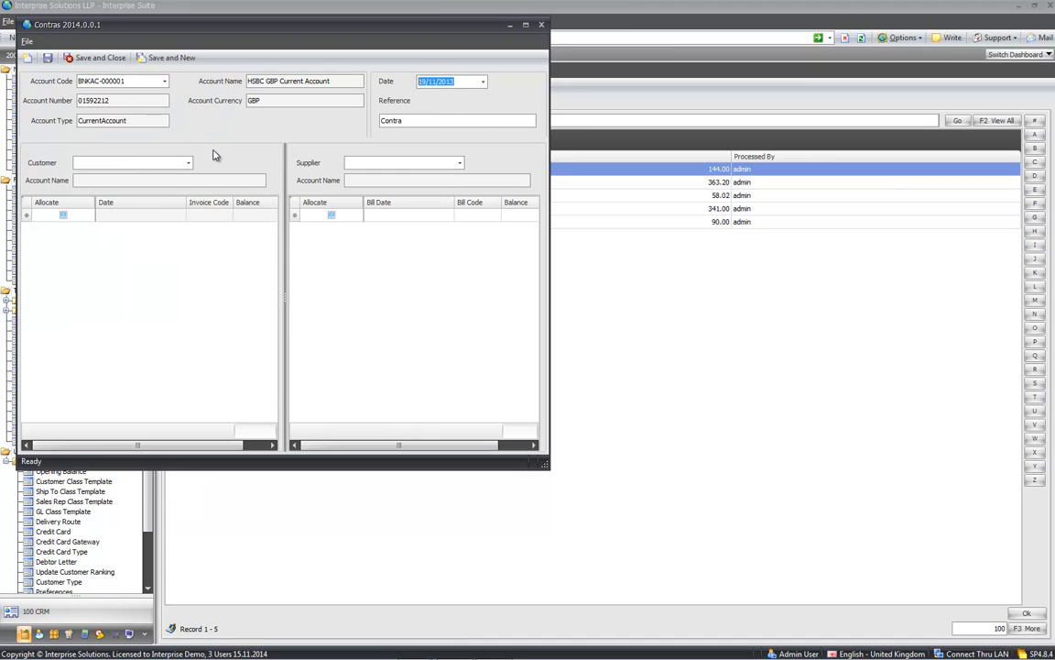
left_click(188, 162)
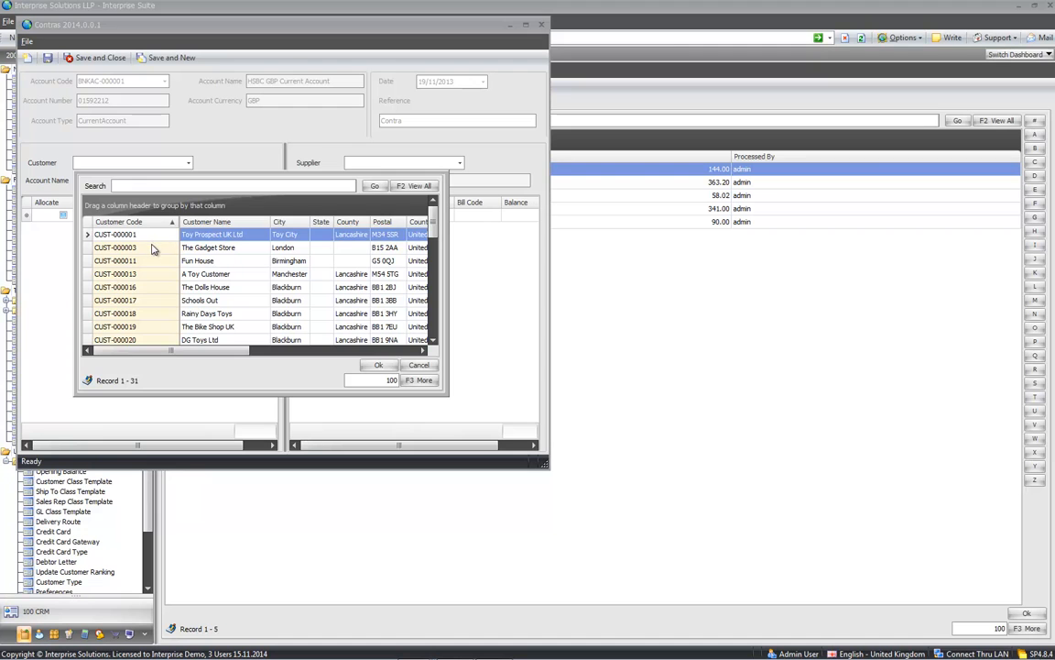
double_click(142, 235)
Step: Set the contra's supplier to A UK Supplier and its customer to A Toy Customer
left_click(460, 162)
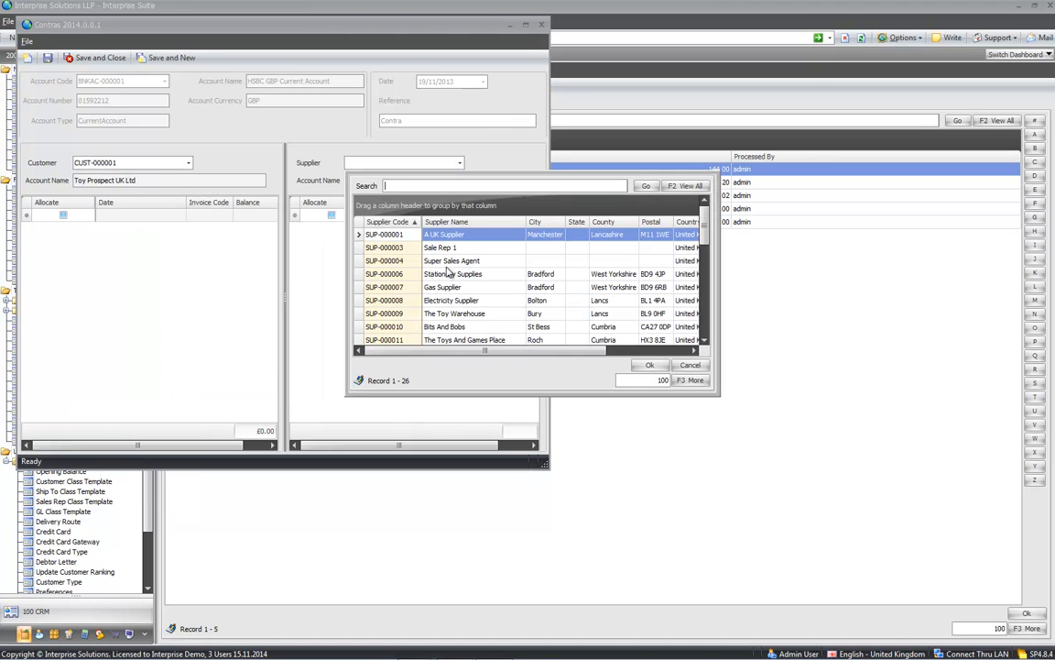
double_click(408, 236)
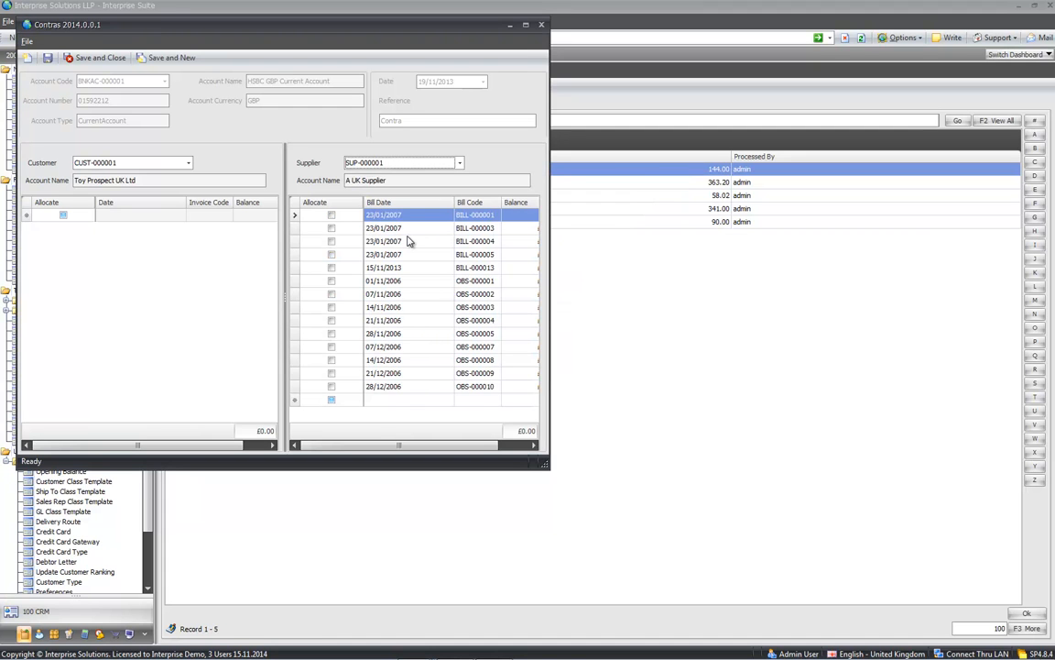
left_click(188, 162)
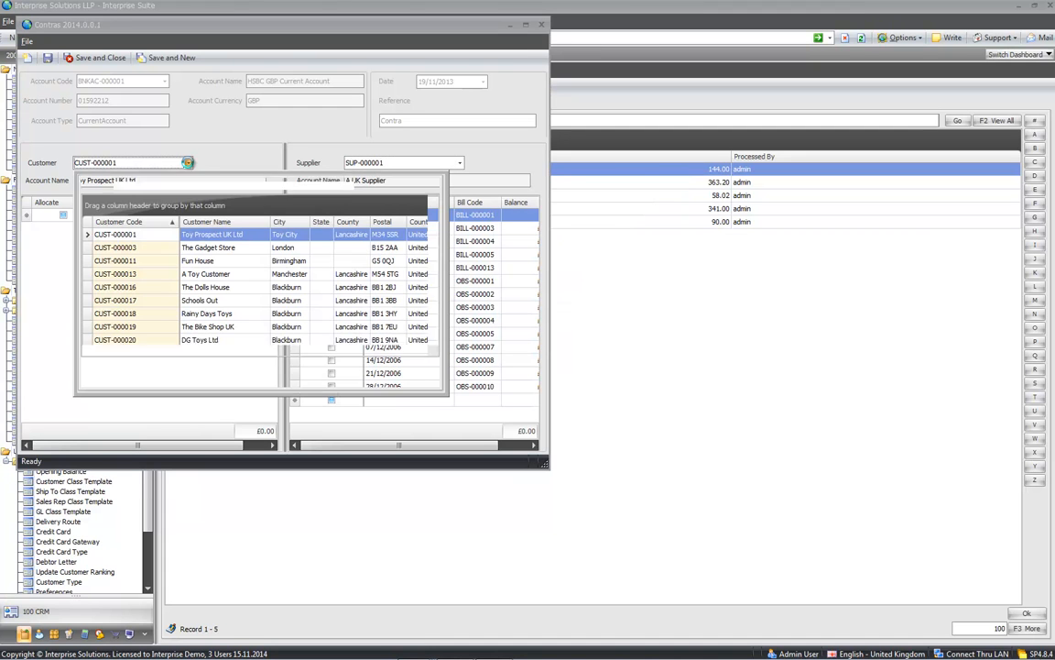
double_click(166, 274)
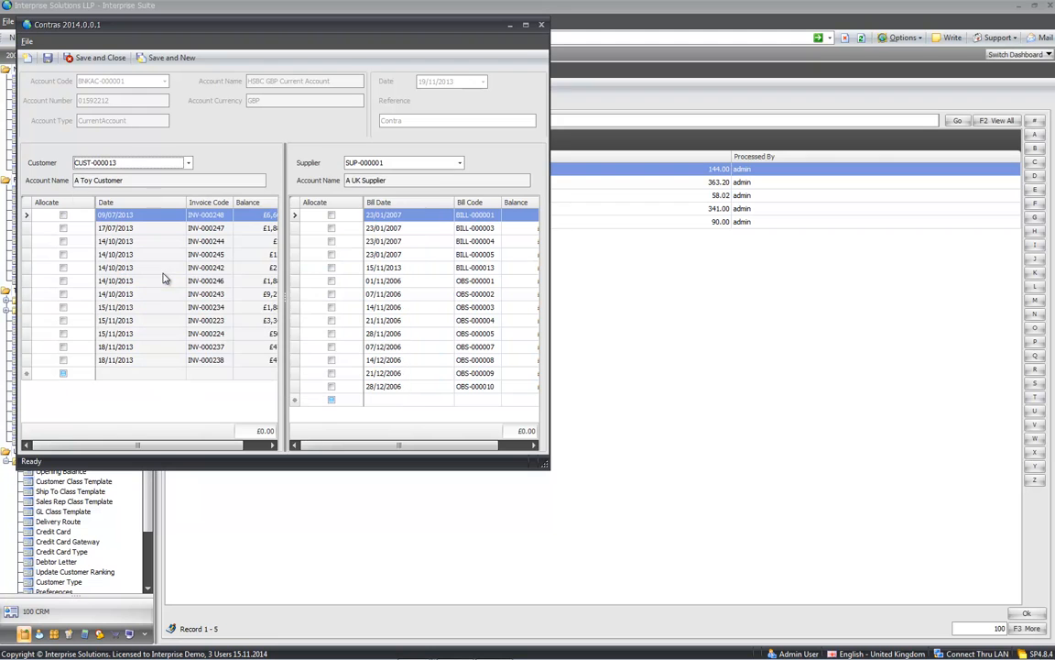
Step: Allocate invoices INV-000248 and INV-000247 against bills BILL-000001 and BILL-000003 in a widened window, and close the contra without saving
left_click_drag(543, 467, 814, 504)
left_click(63, 214)
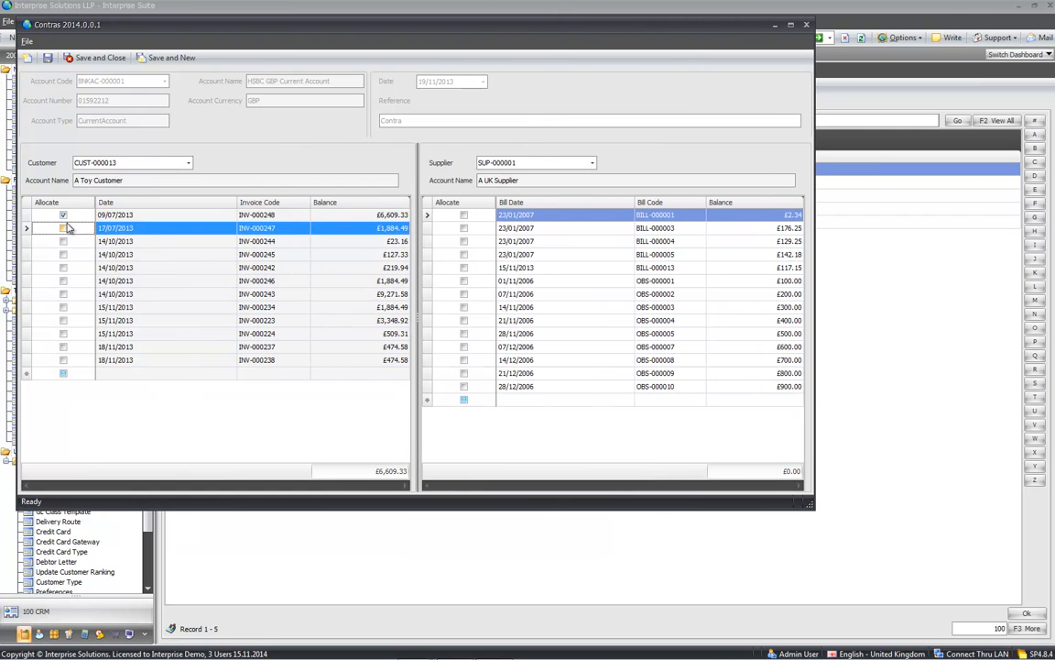
left_click(63, 228)
left_click(463, 214)
left_click(464, 228)
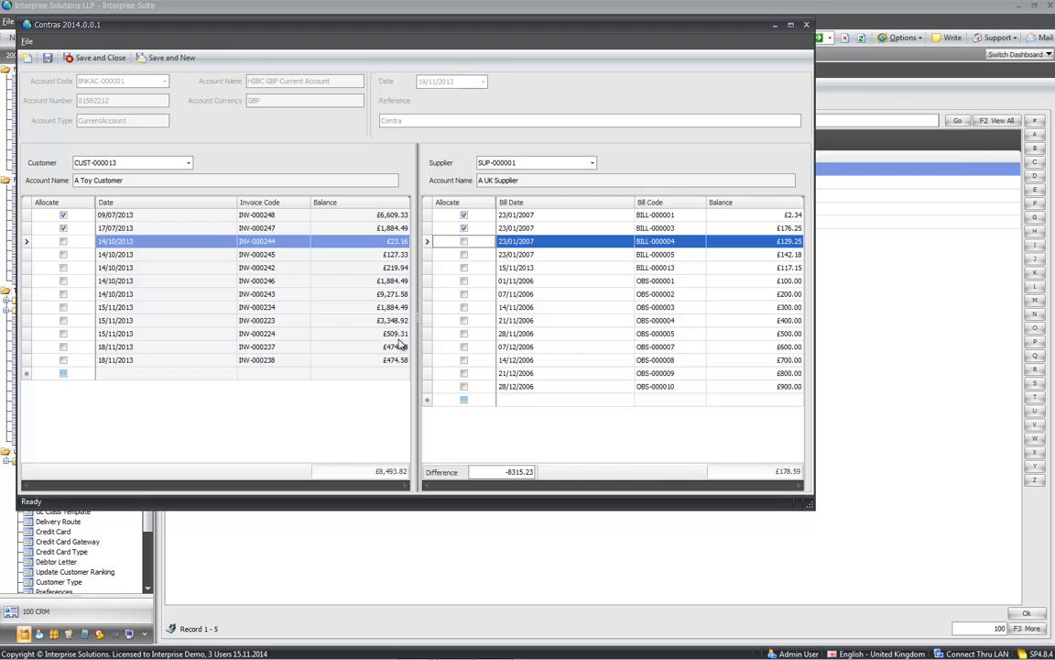
left_click(806, 25)
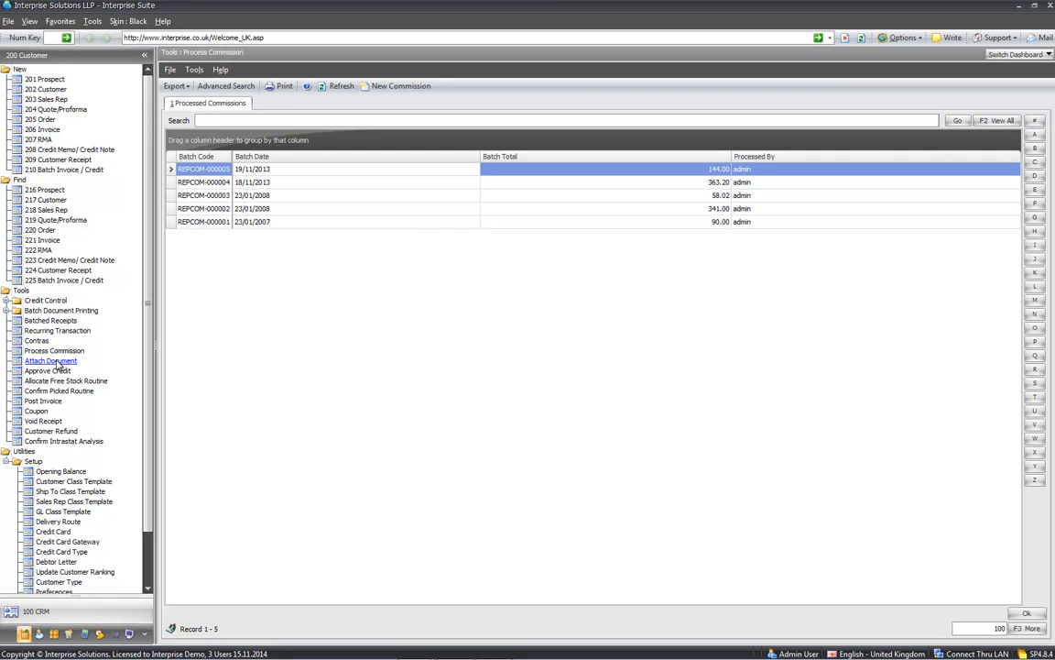
Step: Open coupon COUP-000002 and examine its coupon type options, discount percent and start date
left_click(39, 411)
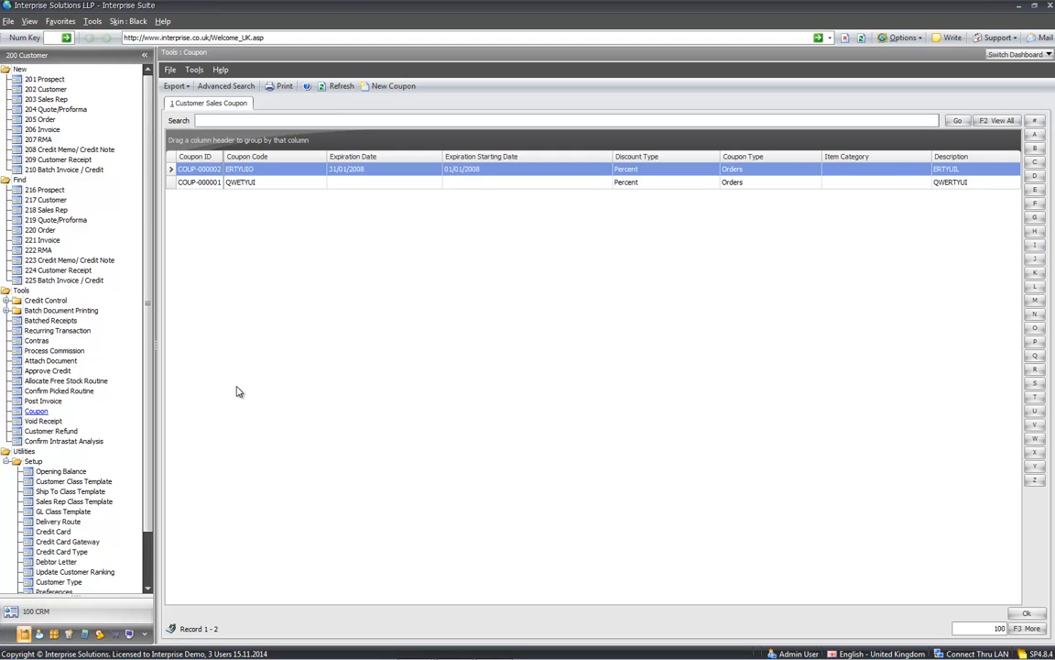
left_click(391, 88)
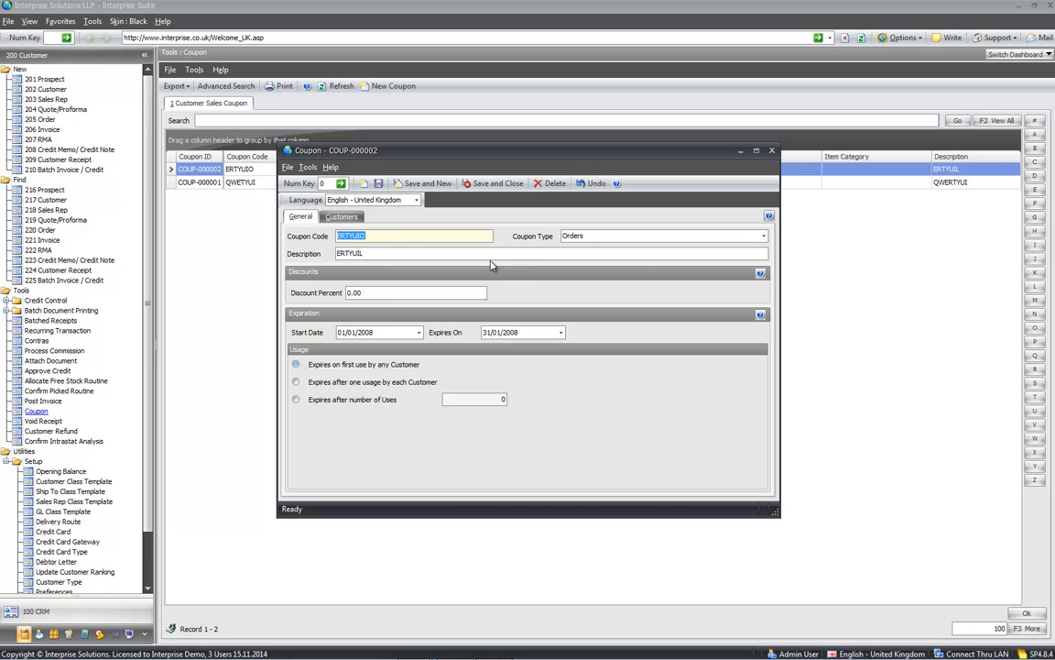
left_click(648, 236)
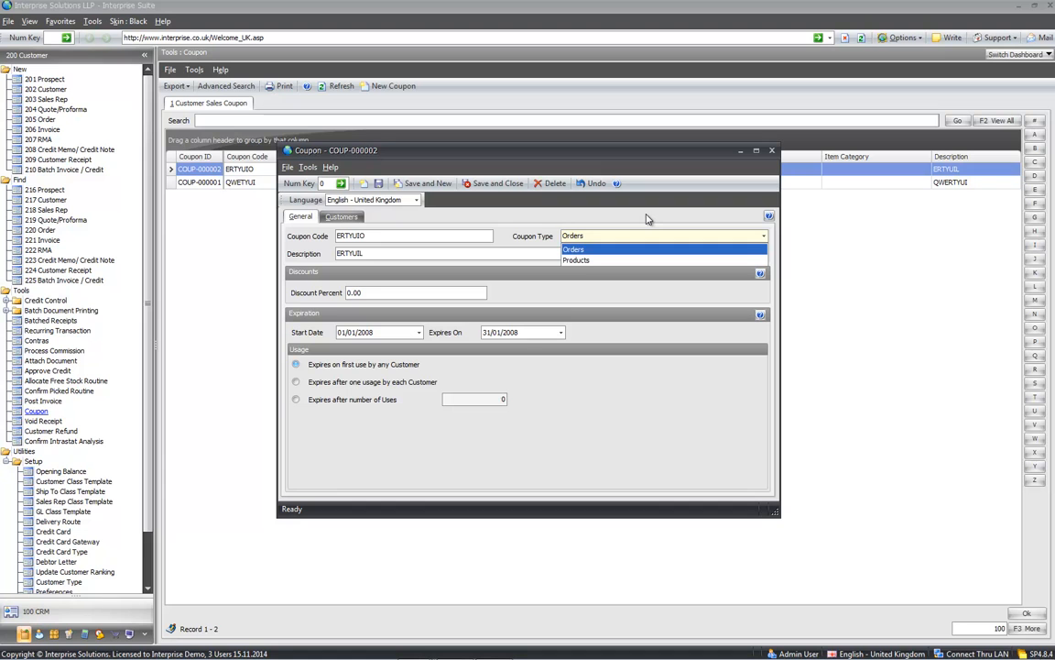
left_click(646, 218)
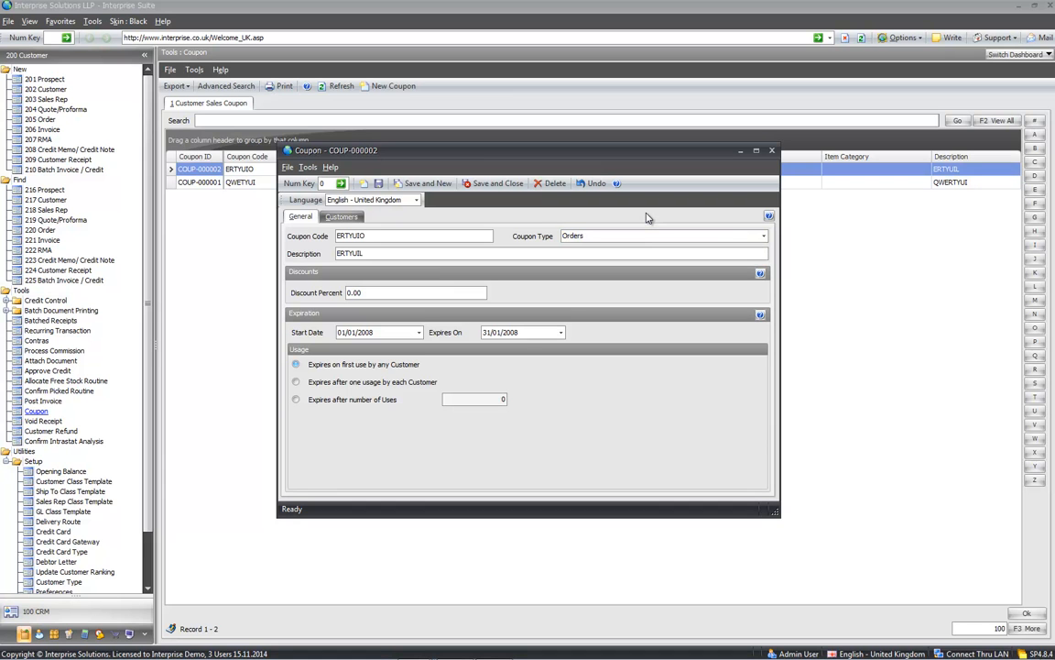
left_click(364, 293)
left_click(371, 334)
Step: Check which customers the coupon applies to, return to its general details and close the record
left_click(341, 217)
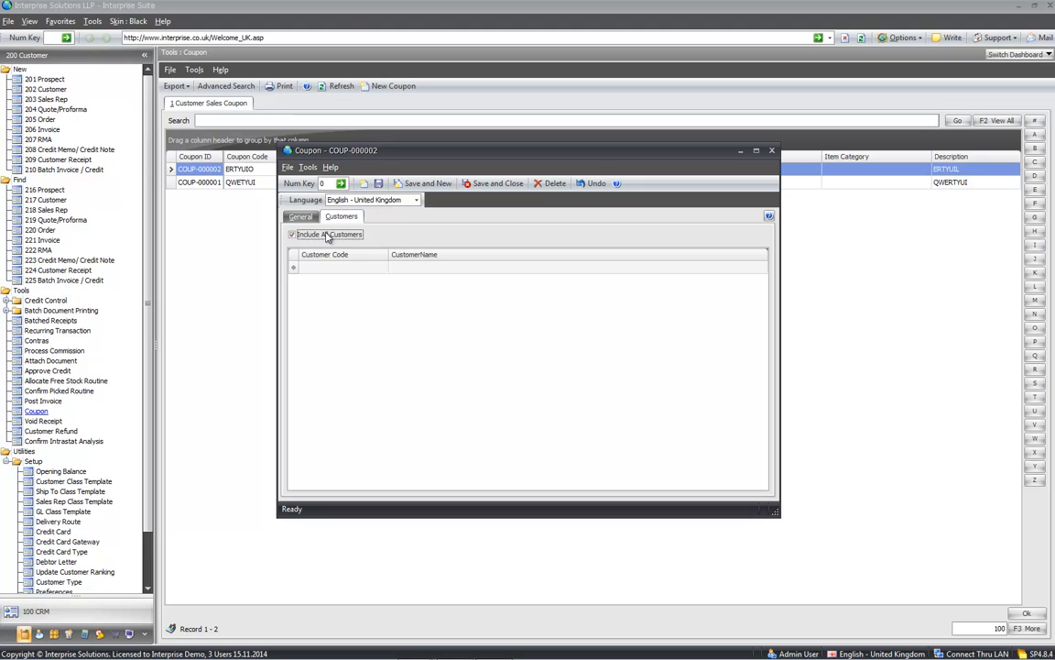
left_click(310, 218)
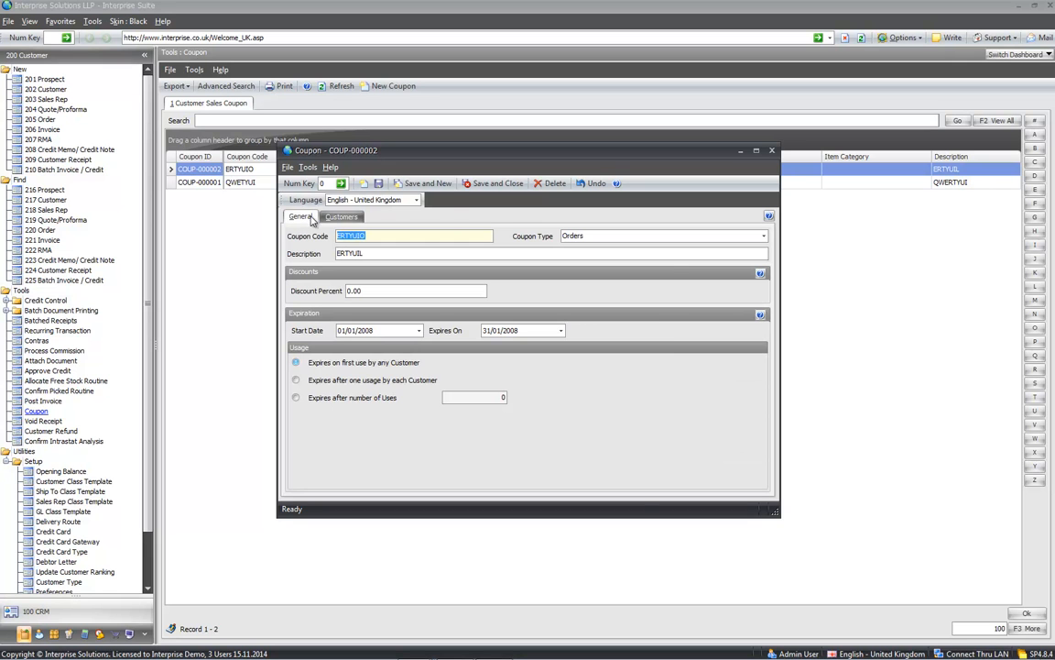
left_click(772, 150)
left_click(595, 449)
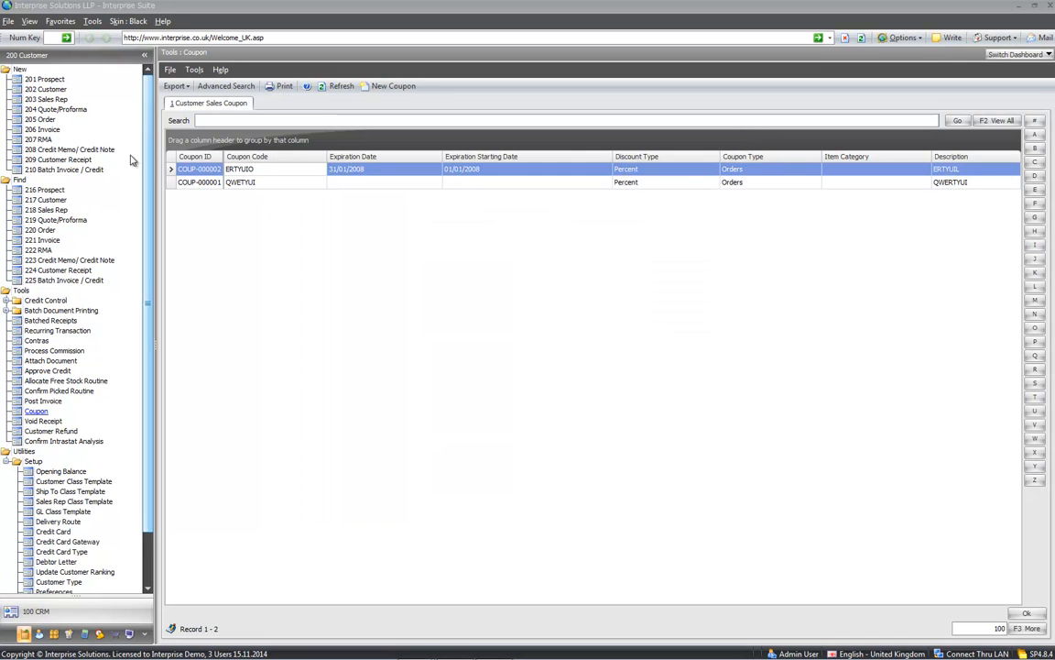
Step: Open sales order SO-000264 from the open sales orders, look up its available coupon codes, and close the order without choosing one
left_click(38, 119)
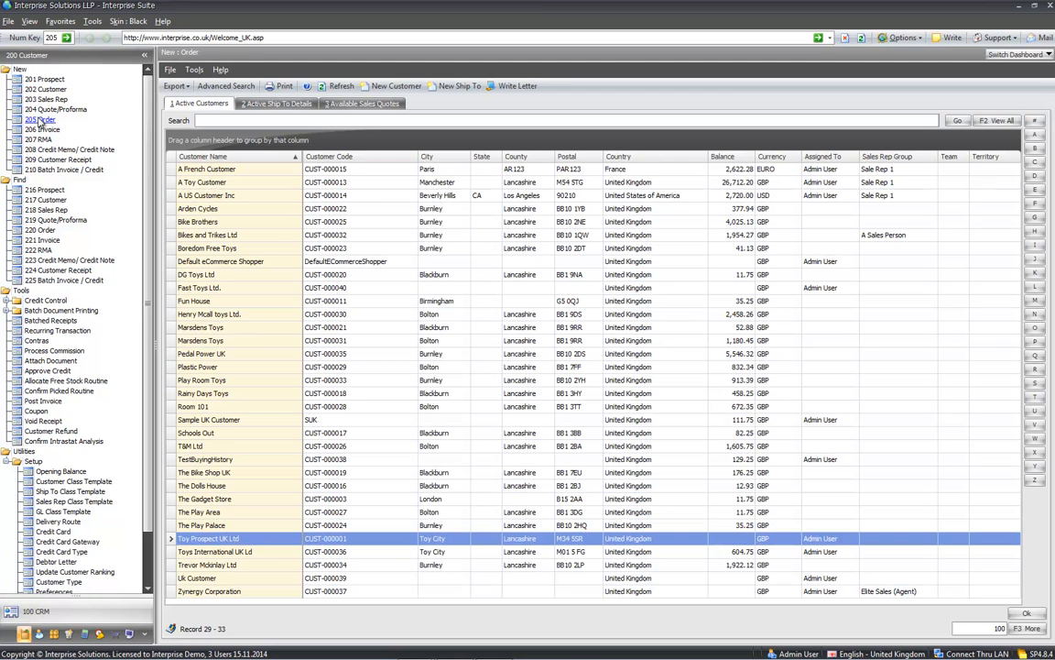
left_click(44, 231)
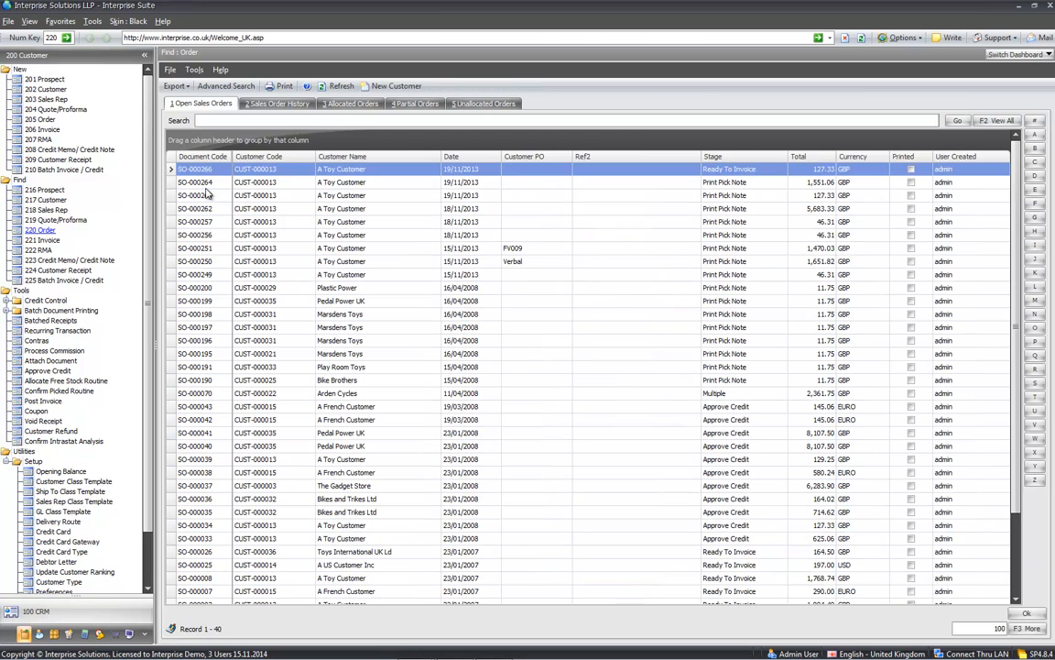
left_click(206, 182)
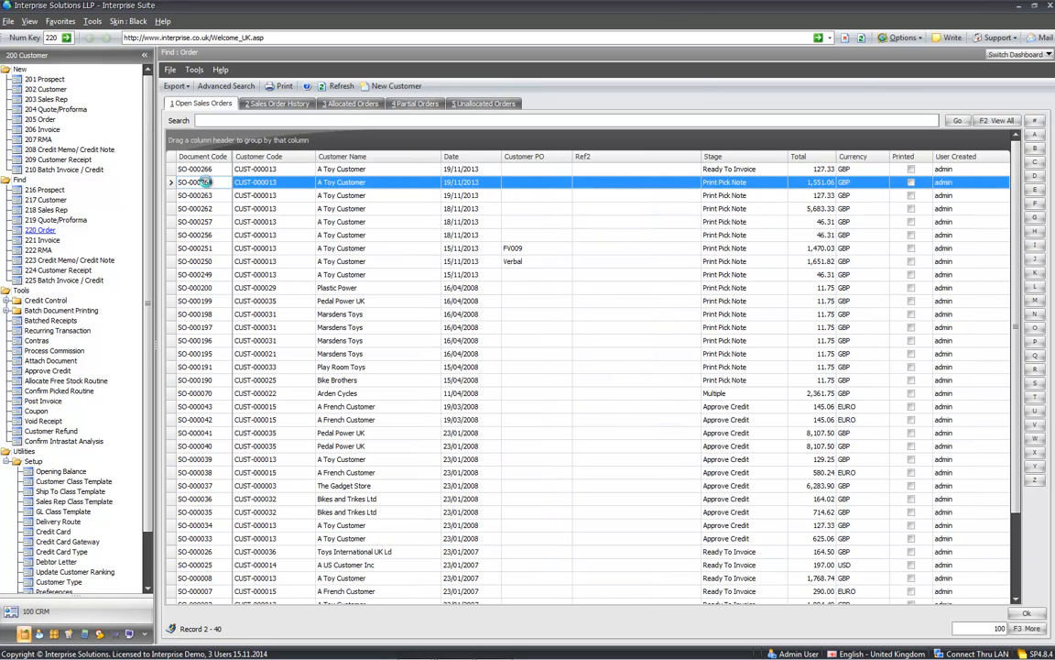
double_click(205, 182)
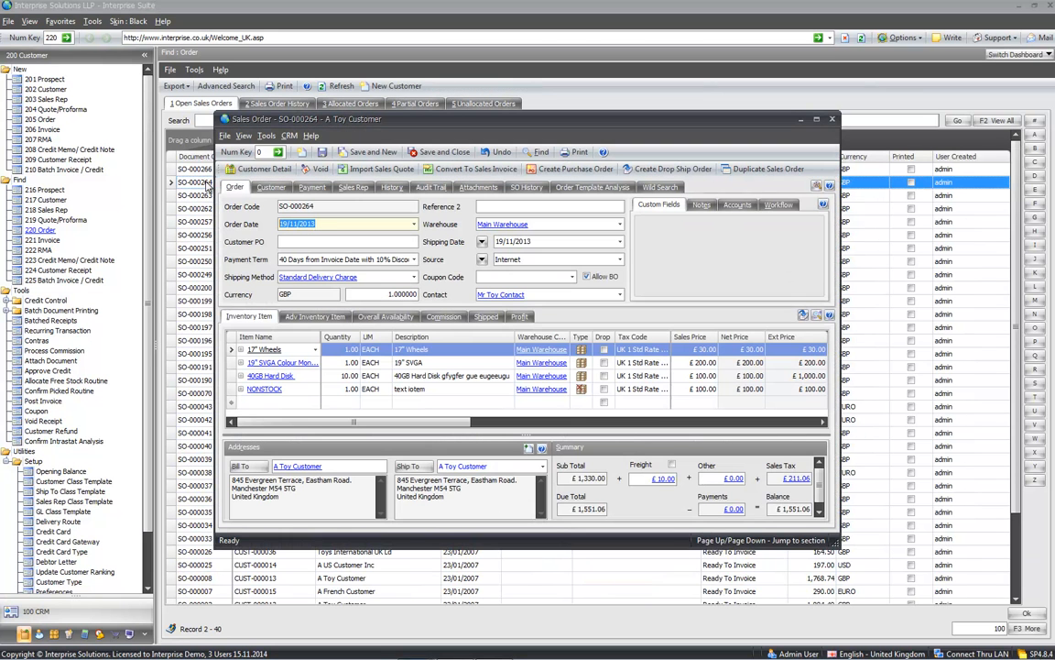
left_click(570, 277)
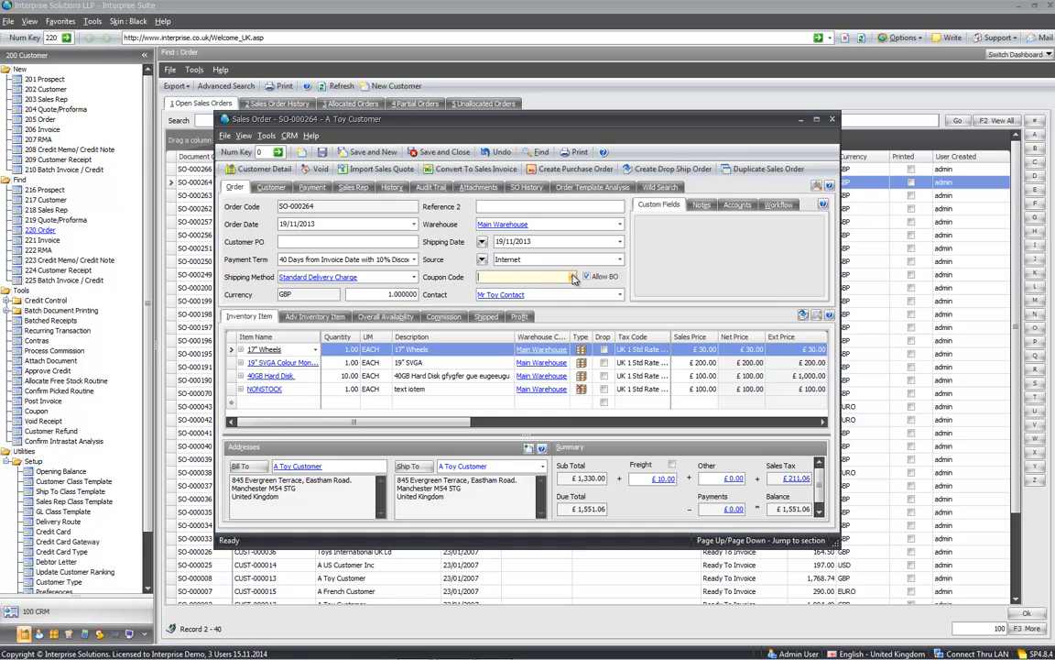
left_click(573, 277)
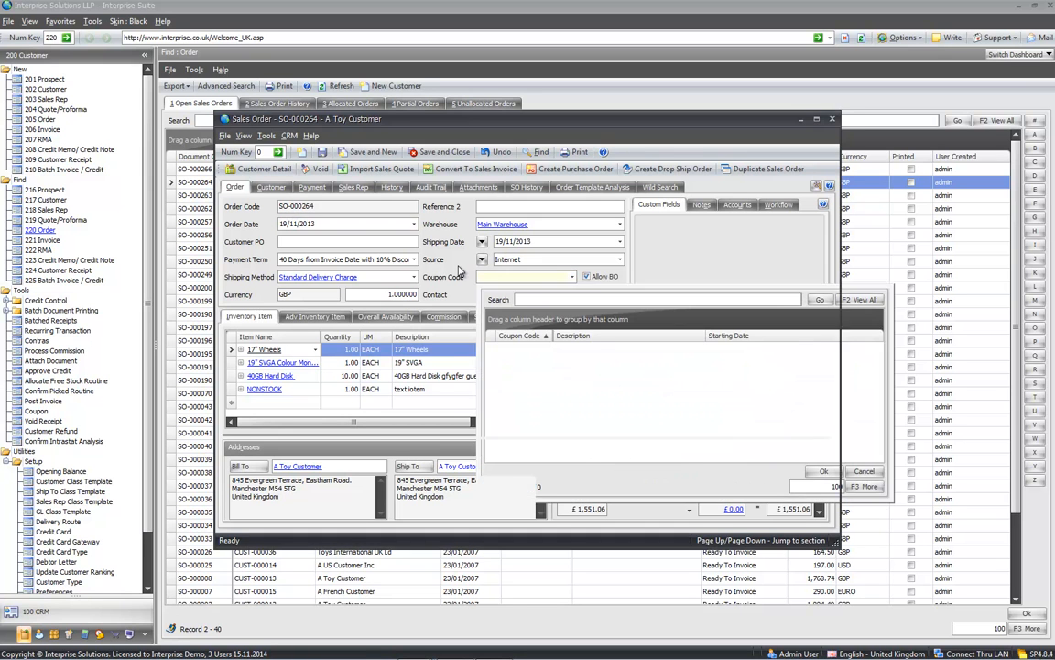
left_click(460, 271)
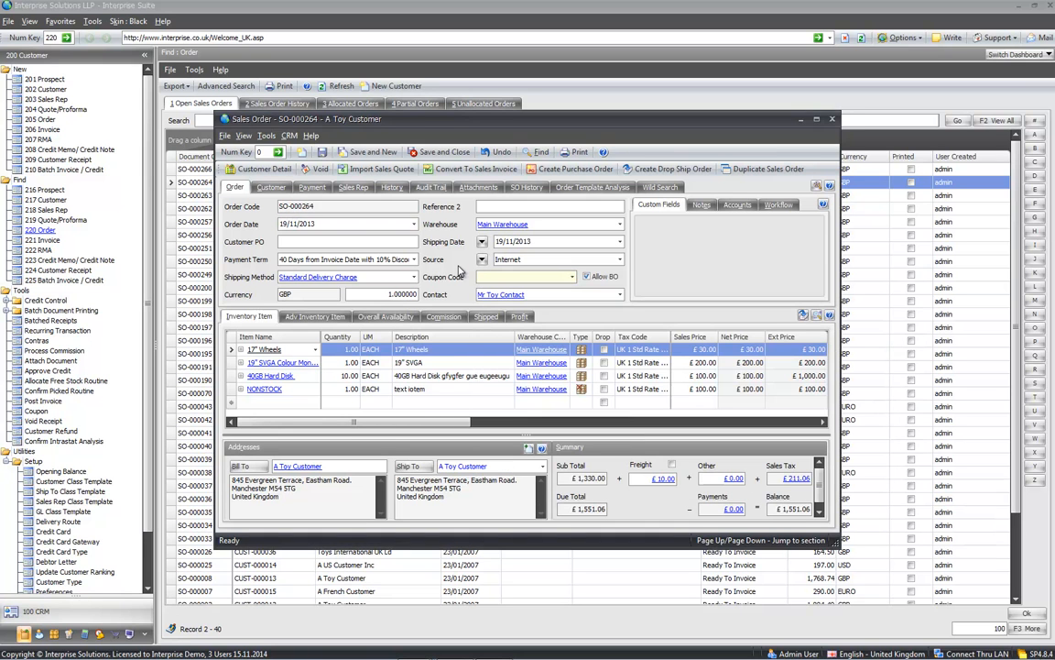
left_click(832, 120)
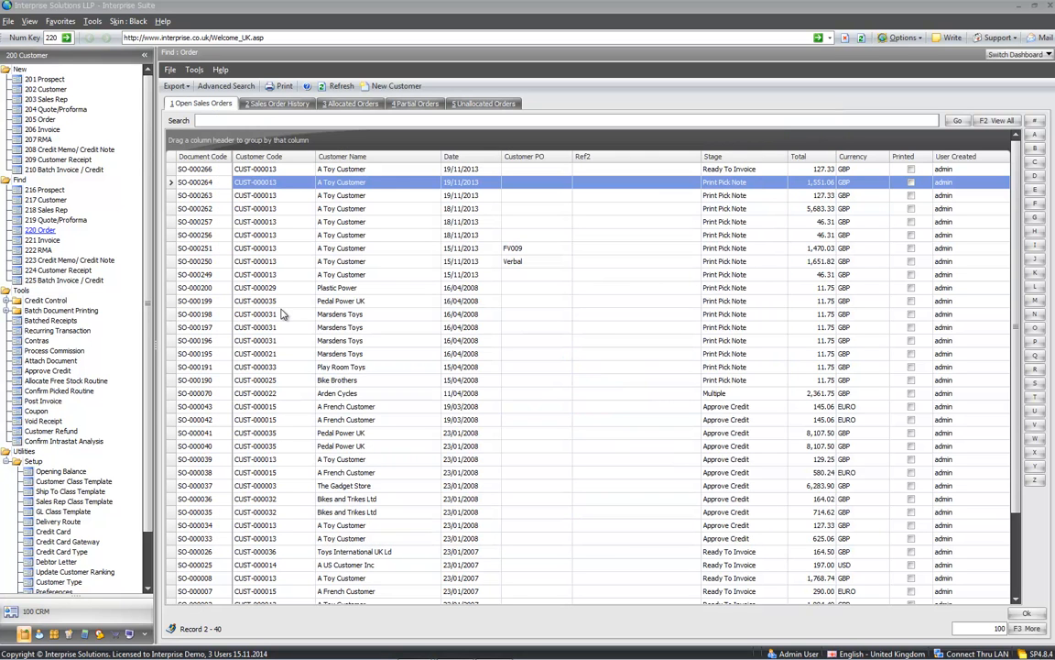
Step: Examine invoice INV-000250 in the Intrastat confirmation, checking its item commodity code and the NOTC and terms of delivery options in a widened window
left_click(63, 442)
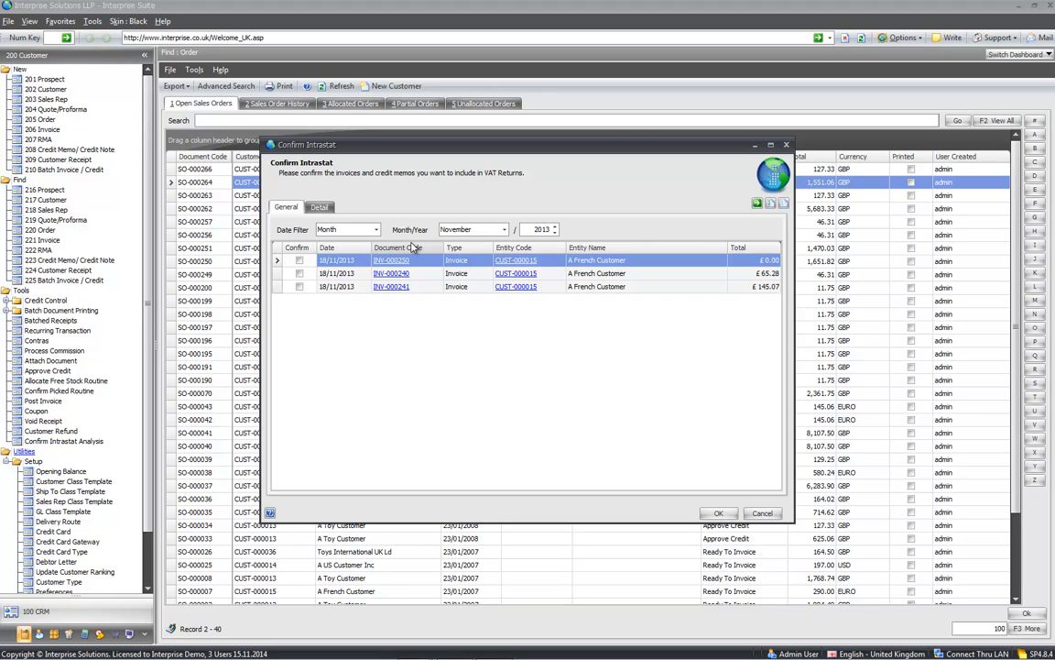
left_click(319, 207)
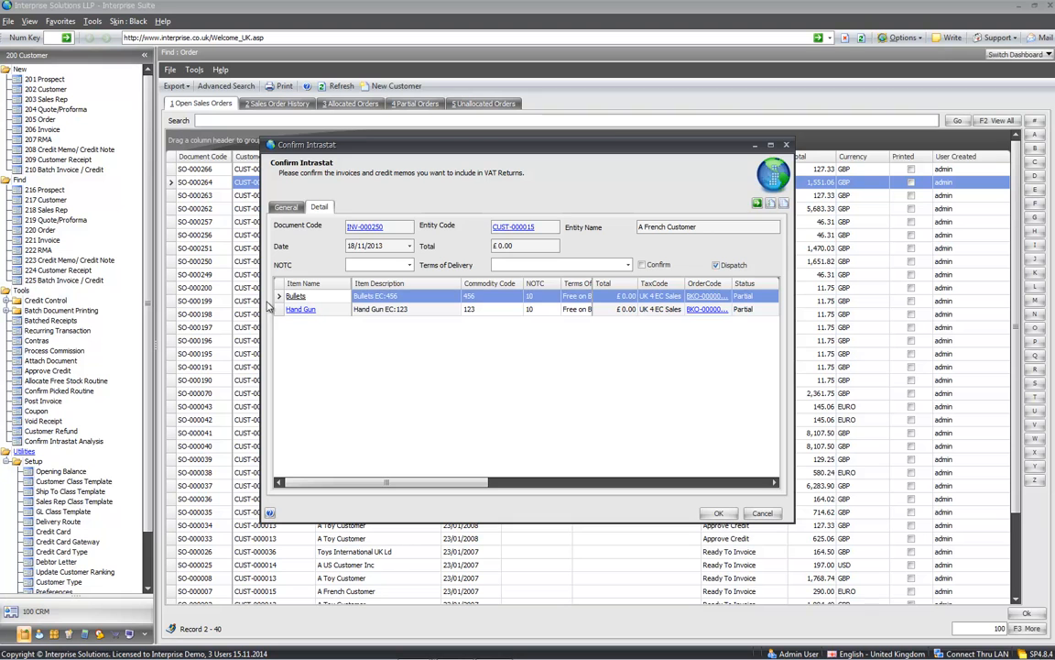
left_click_drag(265, 297, 84, 280)
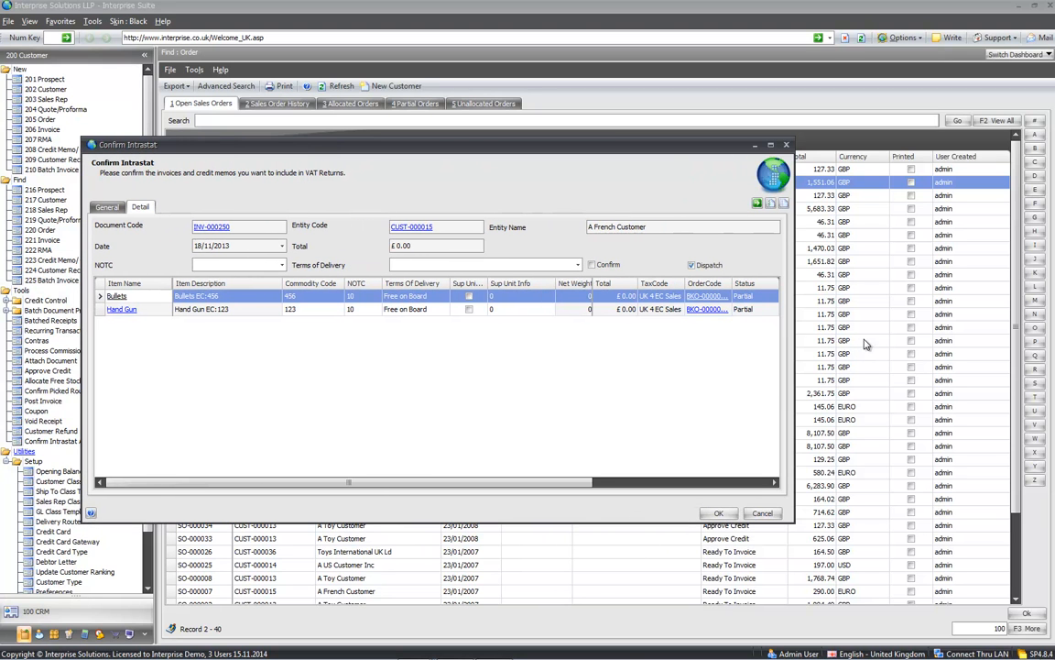
left_click_drag(795, 355, 941, 357)
left_click(310, 296)
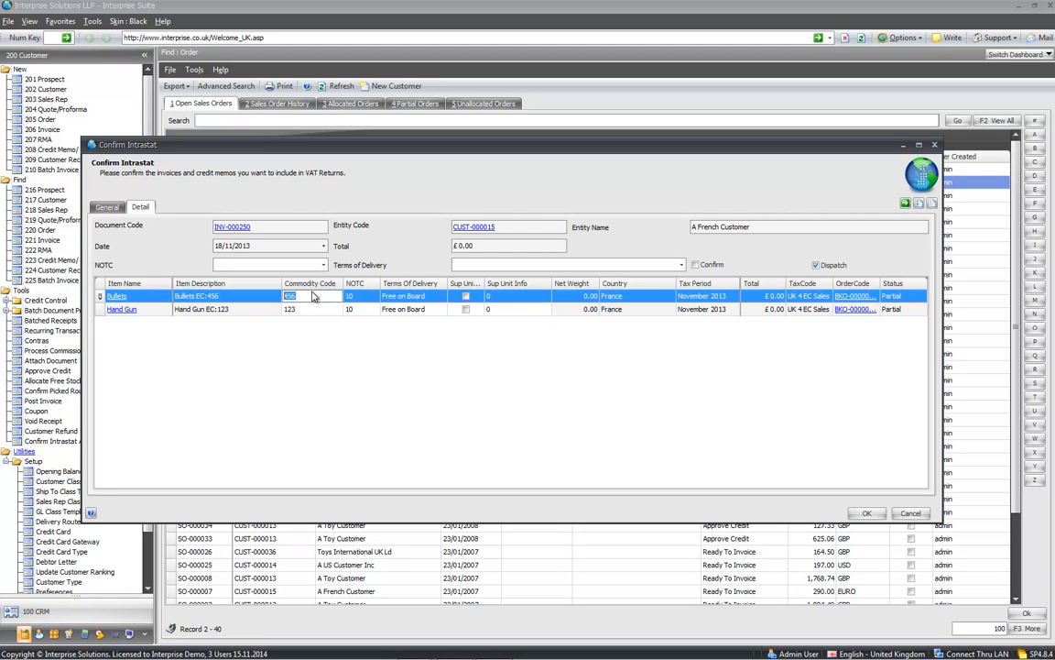
left_click(373, 297)
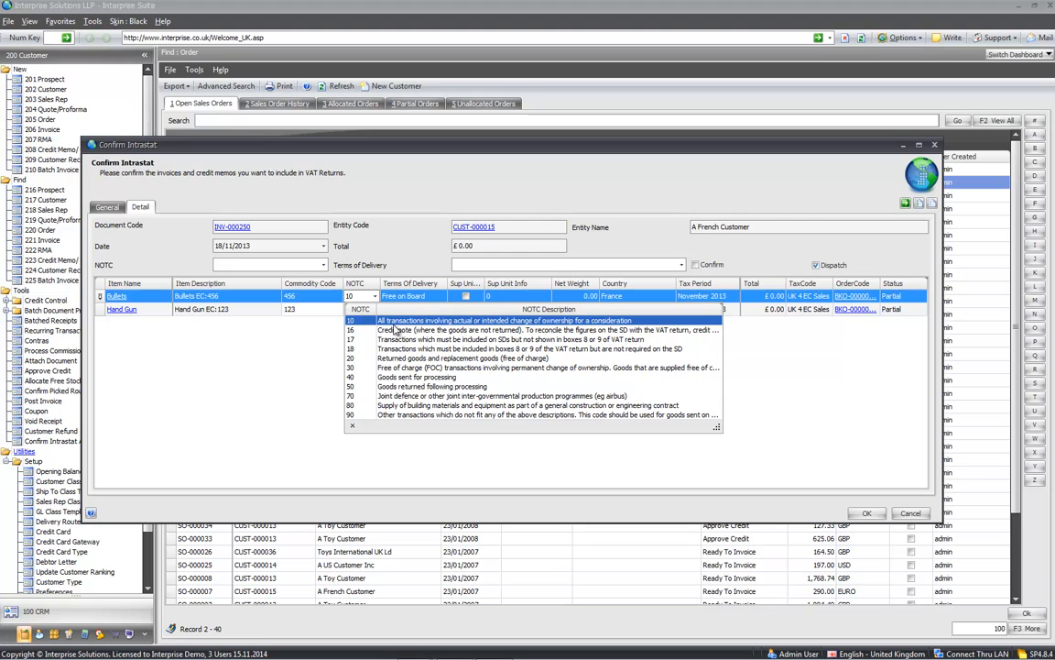
left_click(434, 297)
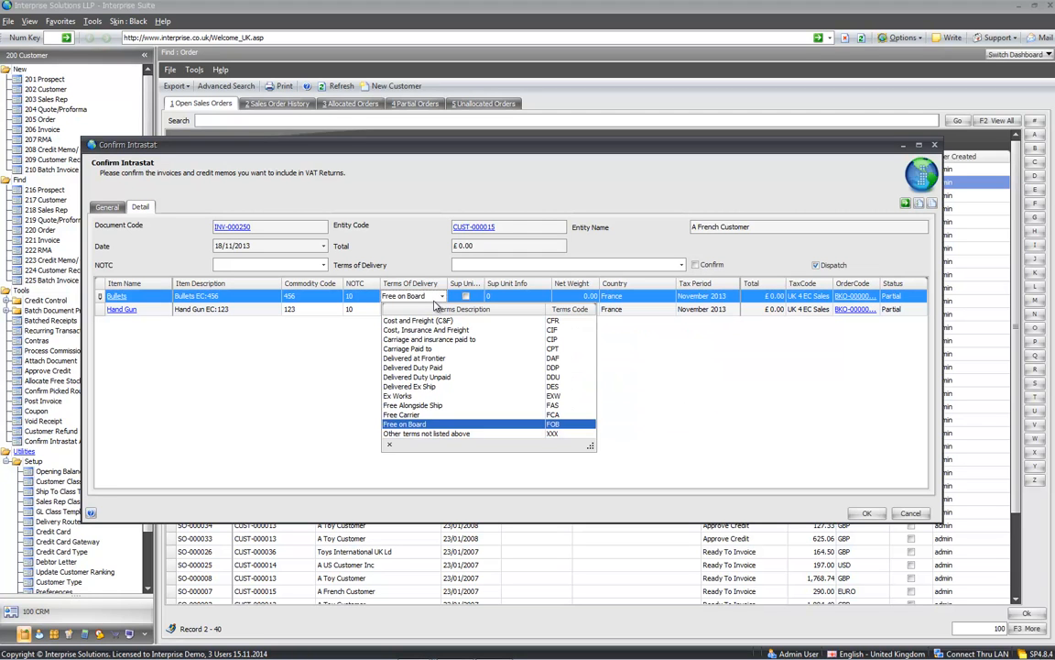
left_click(429, 251)
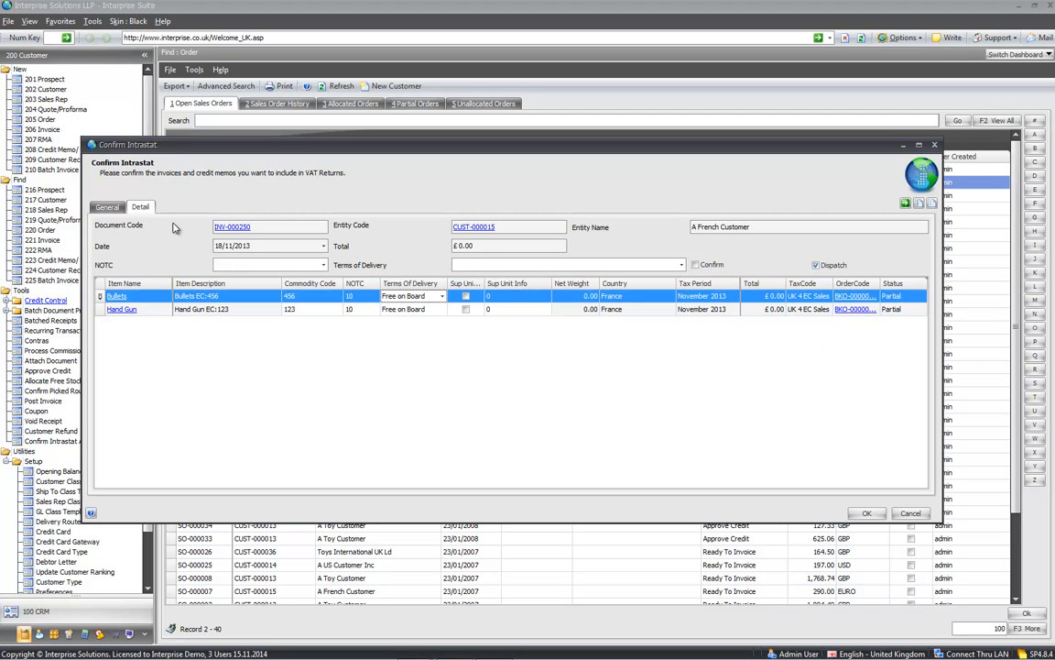
Step: Mark invoice INV-000250 as confirmed in the list of November 2013 documents, and close the Intrastat confirmation without saving
left_click(107, 208)
left_click(177, 273)
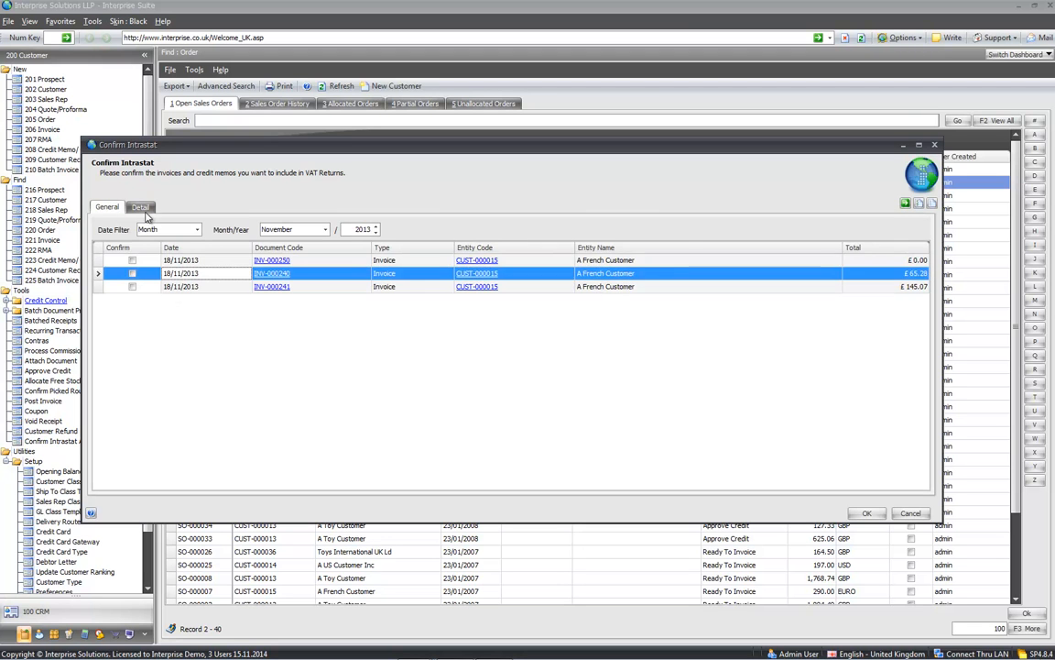
left_click(137, 207)
left_click(117, 209)
left_click(177, 264)
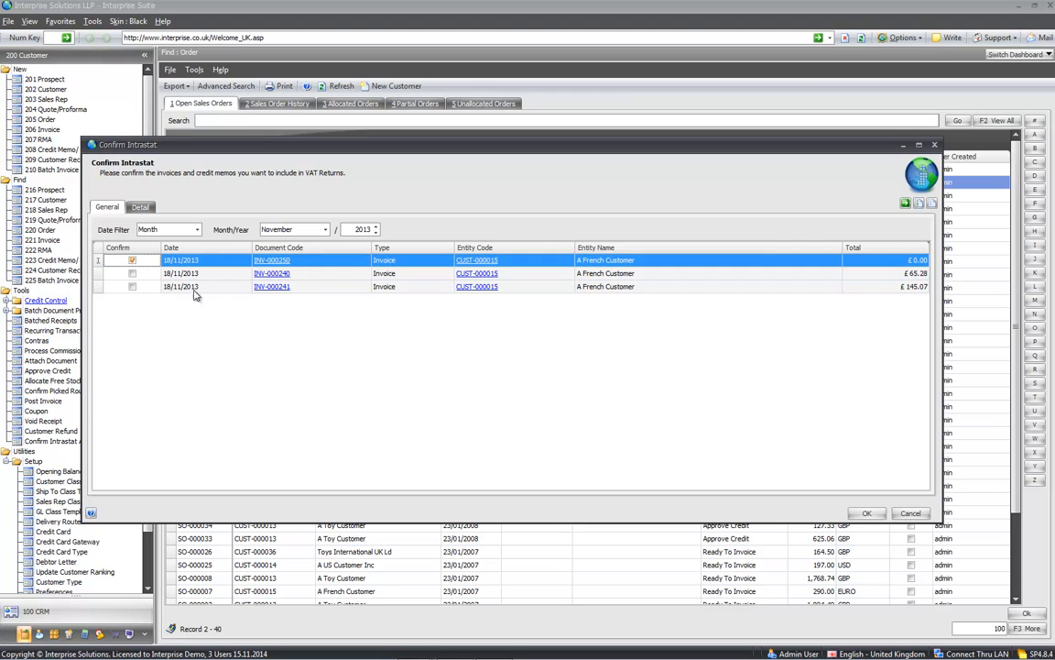
left_click(865, 514)
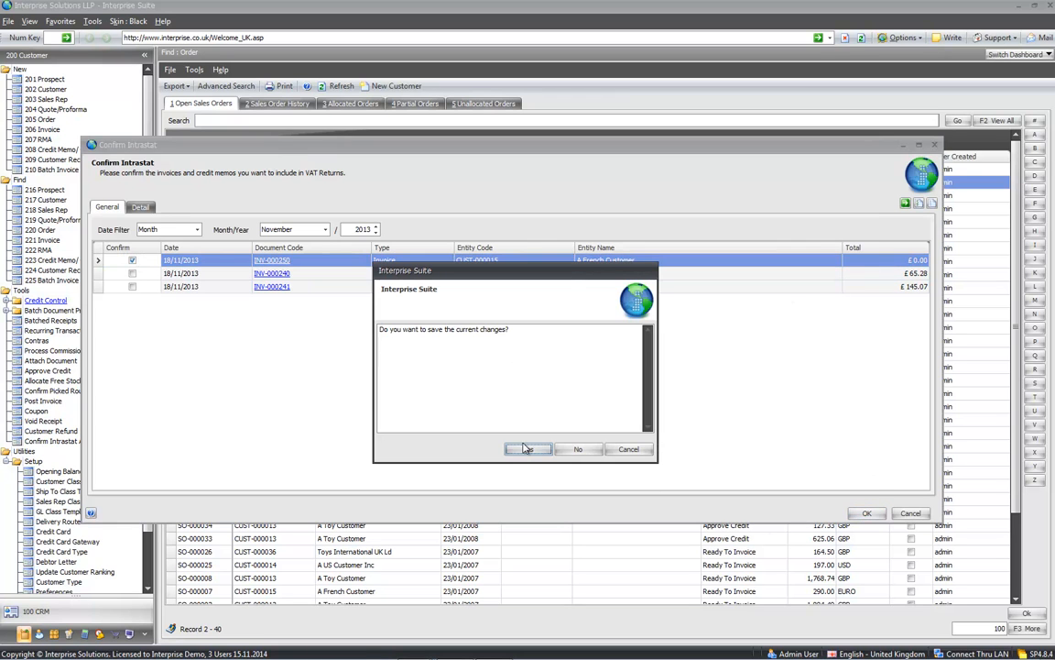
left_click(578, 449)
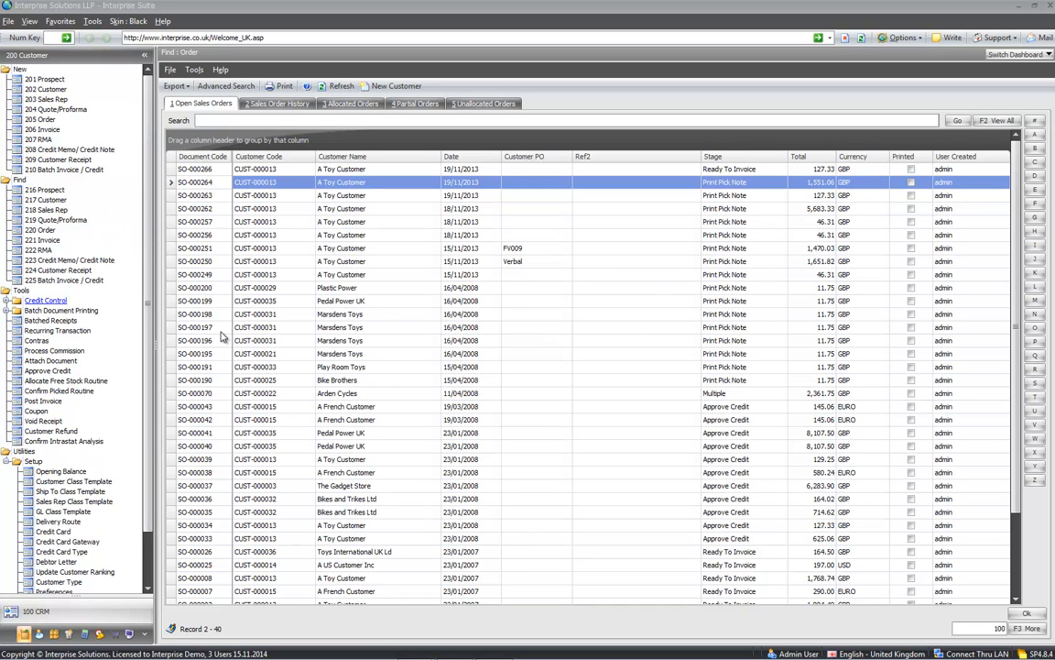
Step: Switch to the report dashboard and examine the filter criteria and printer settings of the Sales Day Book Invoices report
left_click(1017, 54)
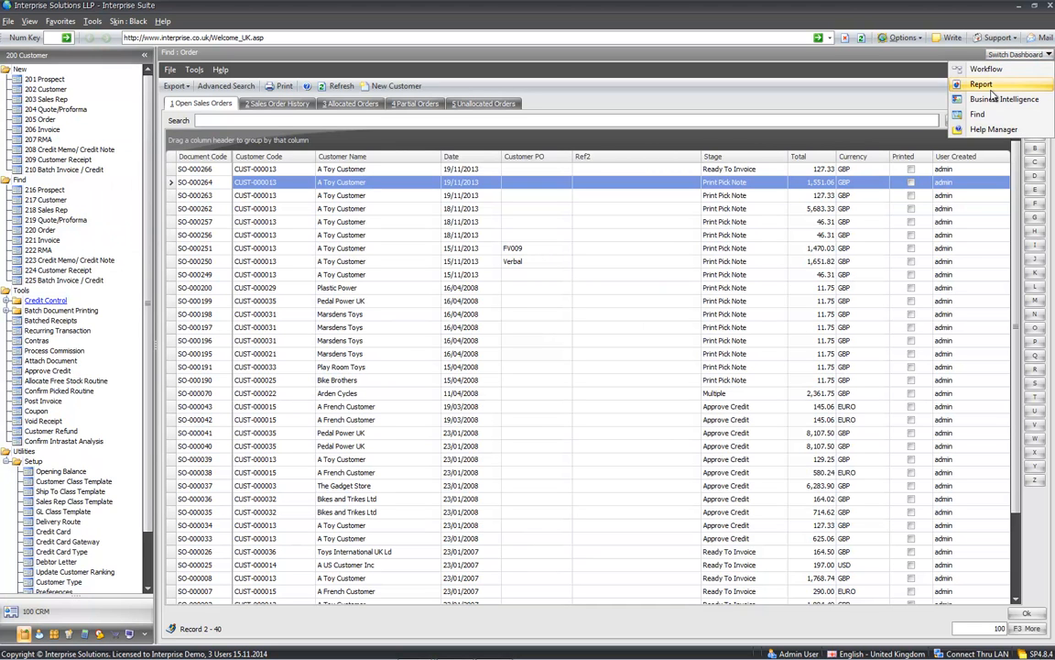
left_click(981, 84)
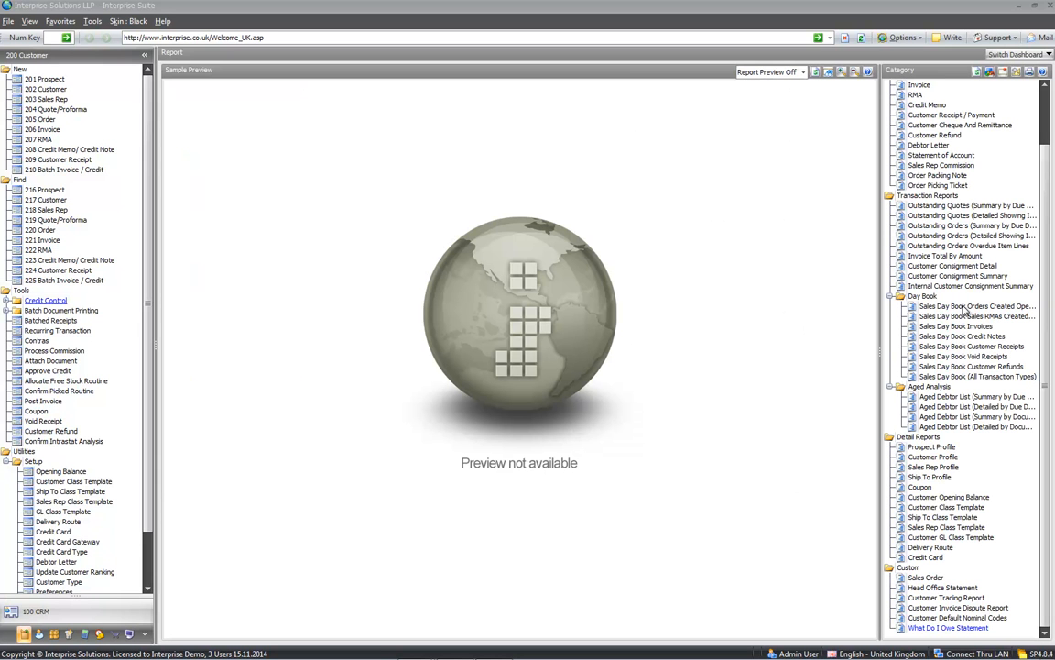
left_click(949, 329)
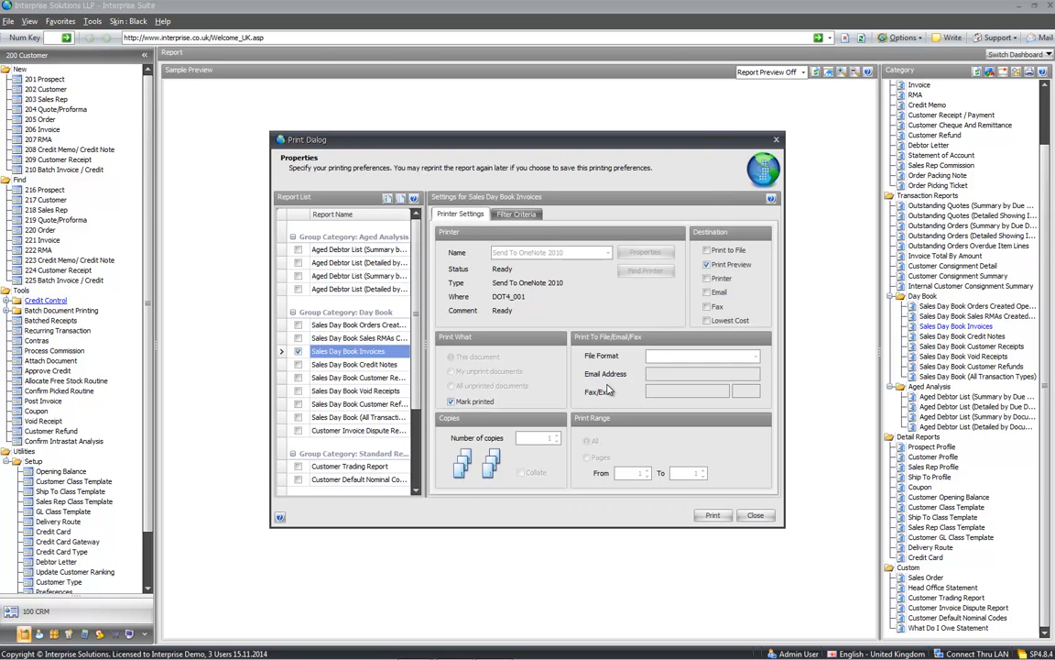
left_click(518, 216)
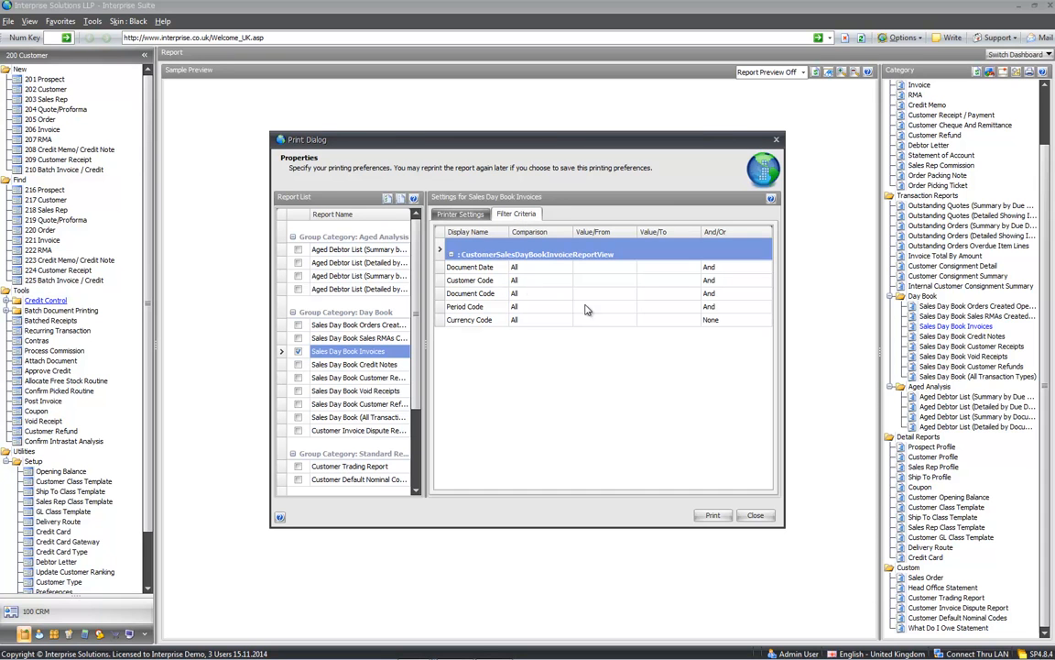
left_click(483, 216)
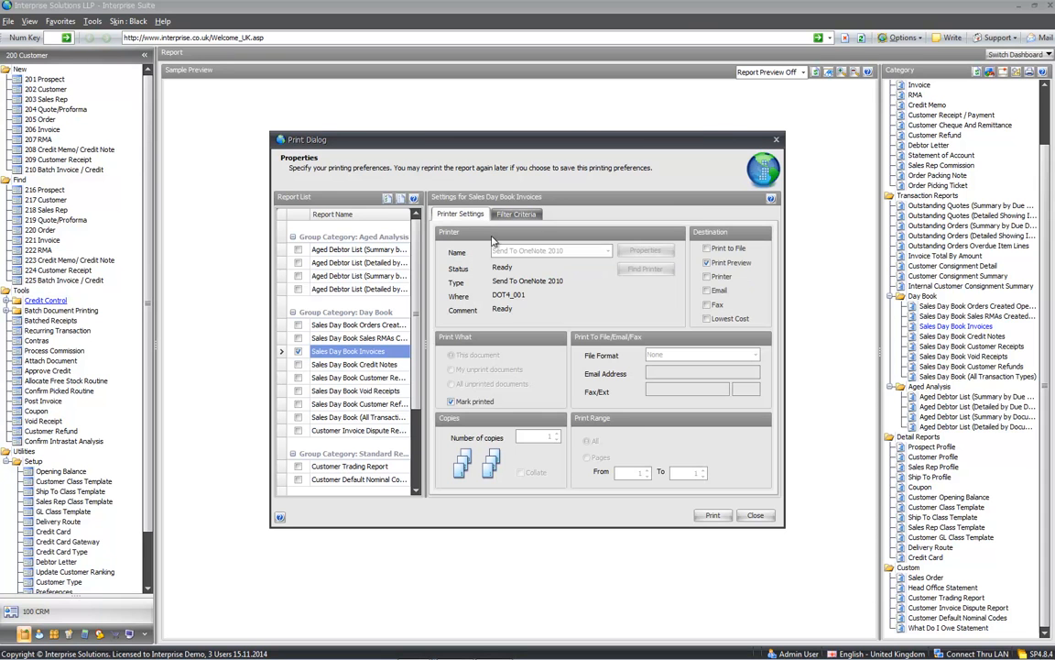
Step: Preview the Sales Day Book Invoices report, and close both the preview and the print settings
left_click(712, 515)
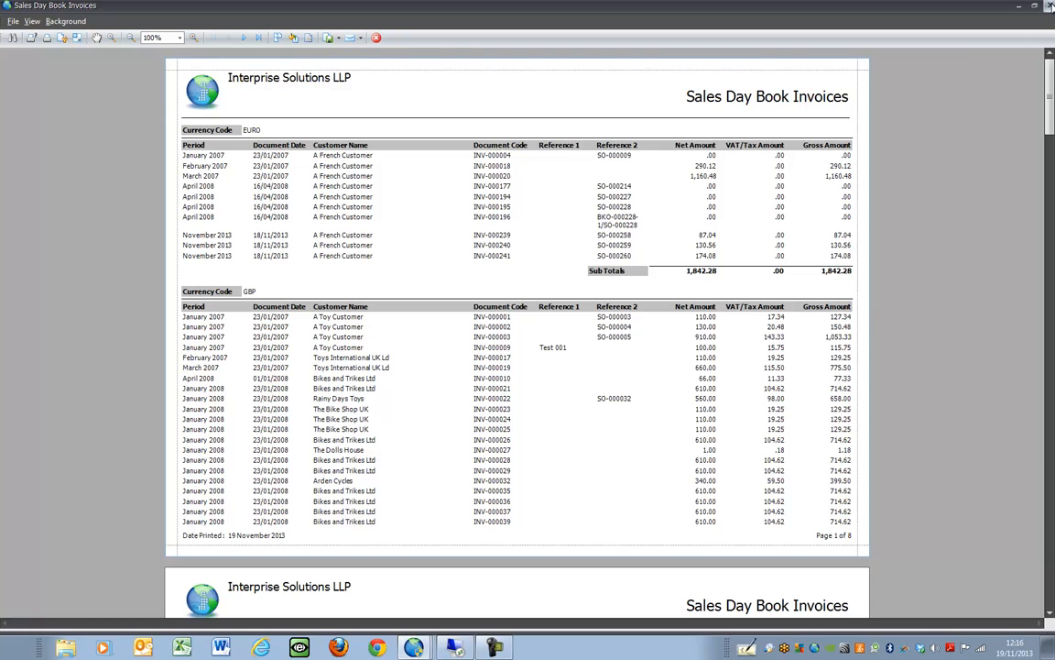
left_click(1050, 5)
left_click(758, 515)
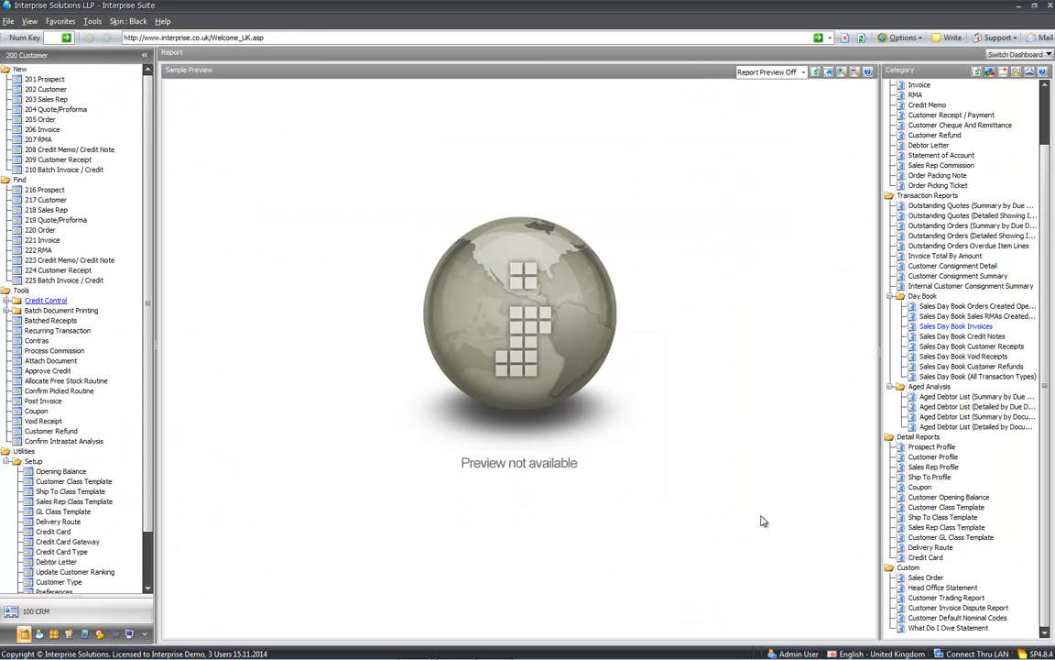
Step: Look through the customer module's setup entries and switch the dashboard to the workflow view
scroll(151, 549, "down", 2)
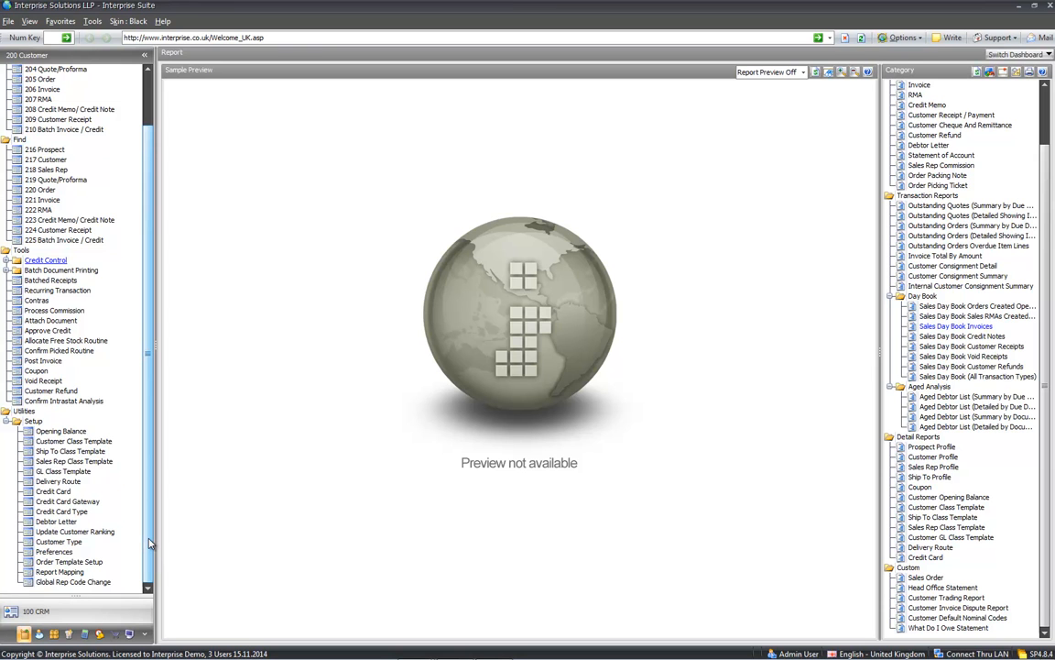
scroll(151, 543, "up", 2)
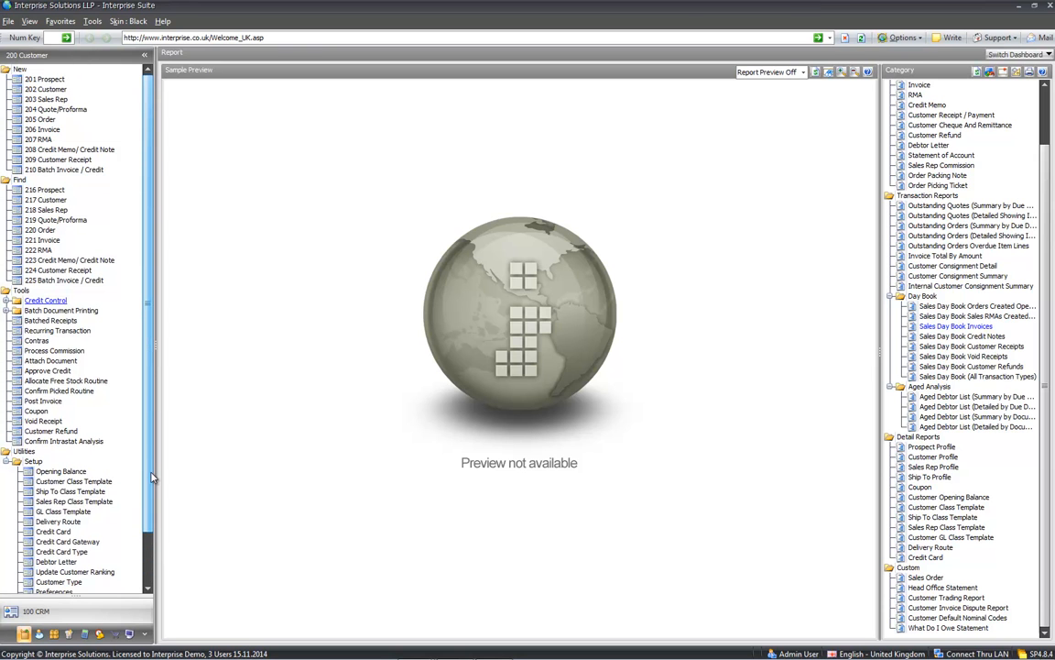
left_click(1011, 55)
left_click(907, 65)
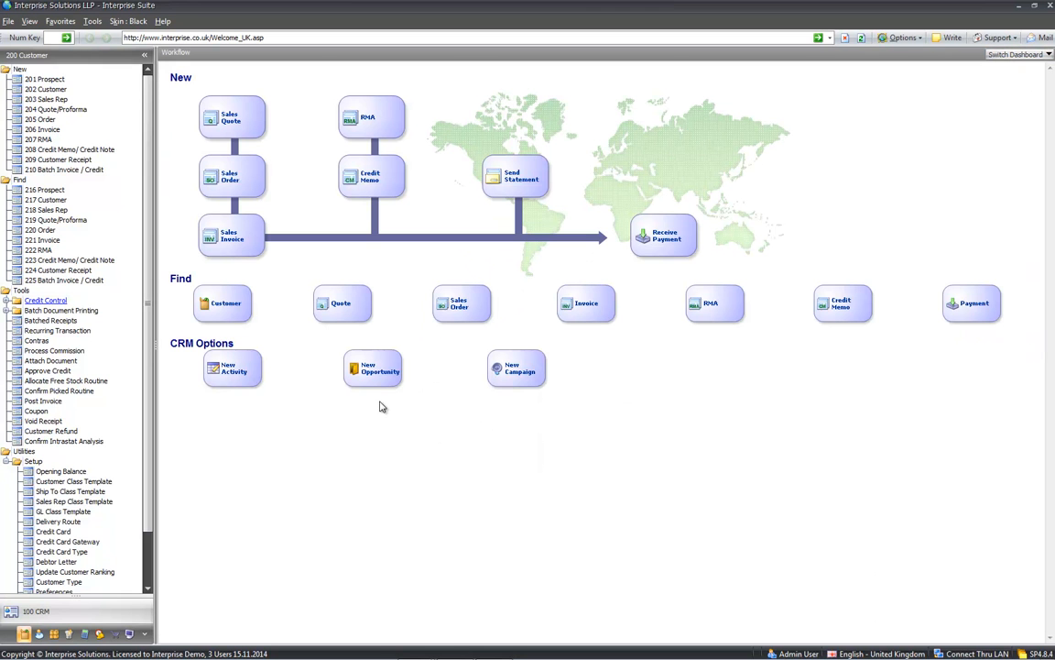